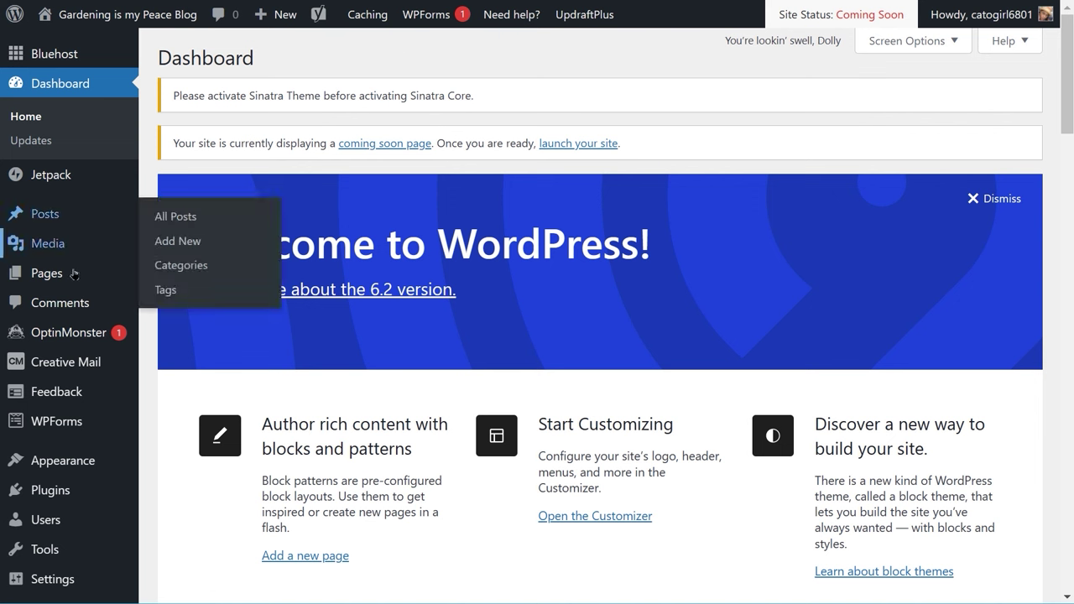
# Show All Pages from the Pages menu to list About Me, Articles, Blog and Privacy Policy
pyautogui.moveTo(57, 279)
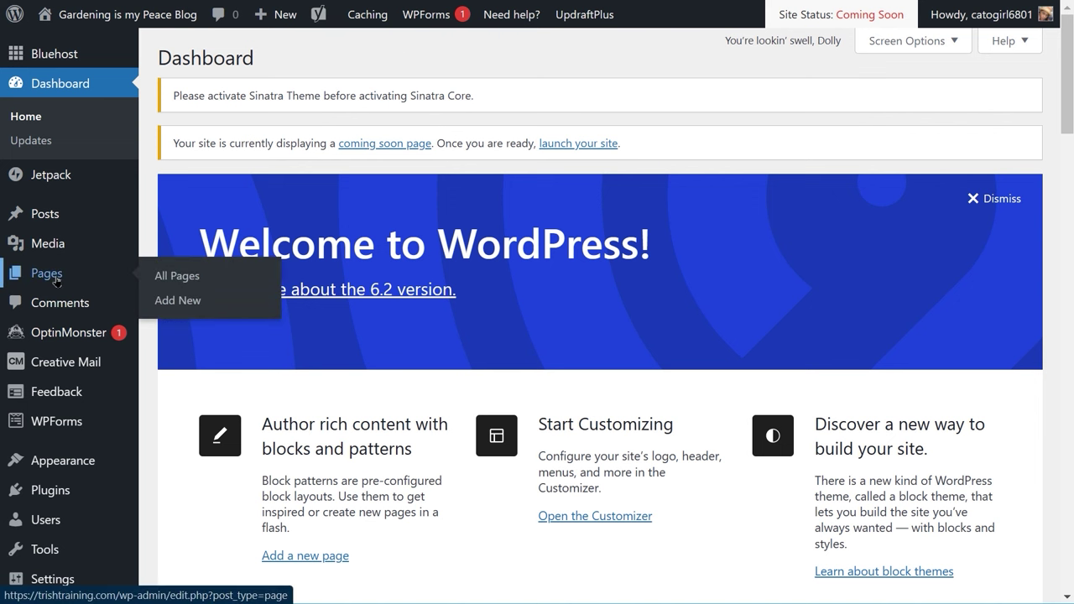
pyautogui.click(56, 280)
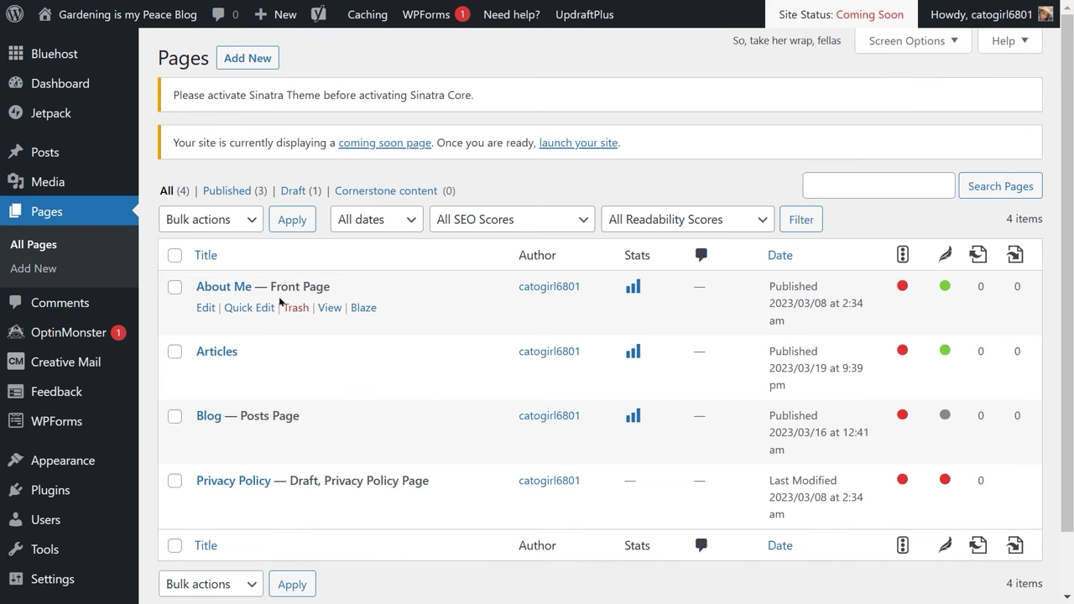
# View the About Me page live and scroll down to the footer category links
pyautogui.click(330, 308)
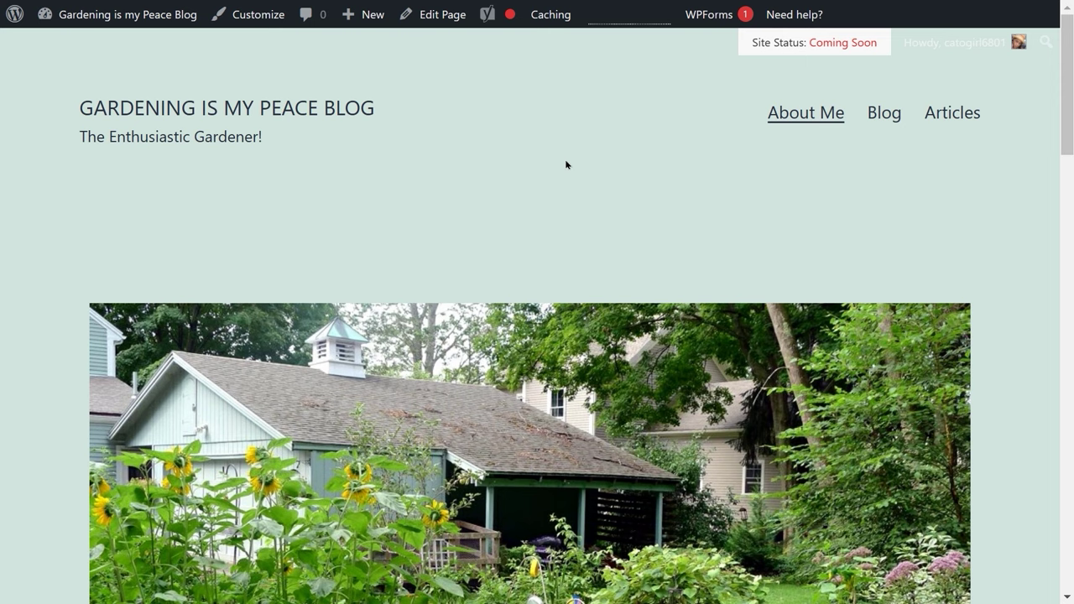
pyautogui.scroll(-3, 566, 164)
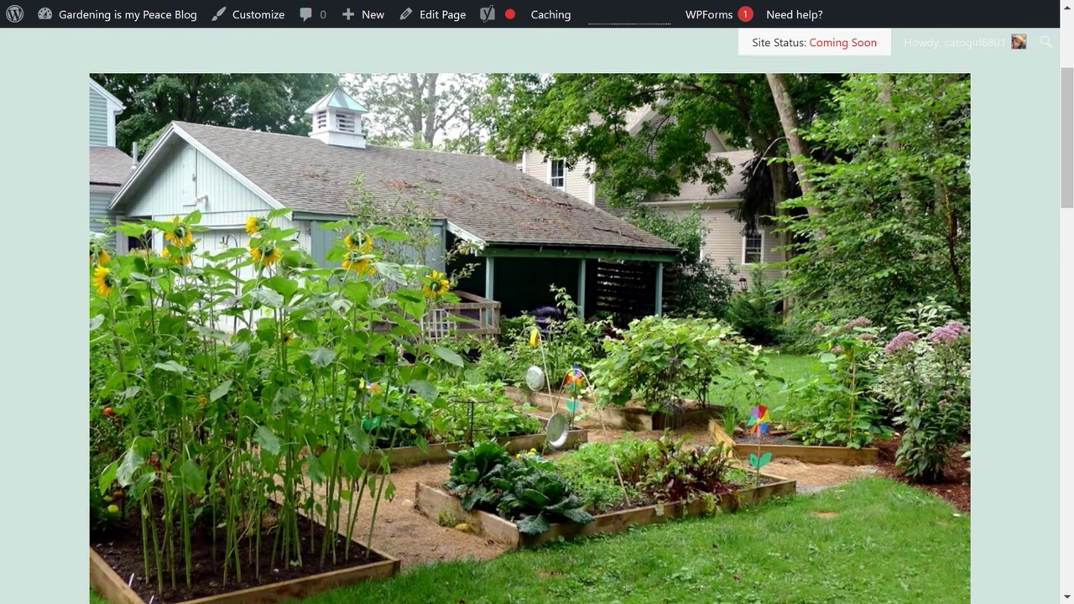
pyautogui.scroll(-5, 565, 162)
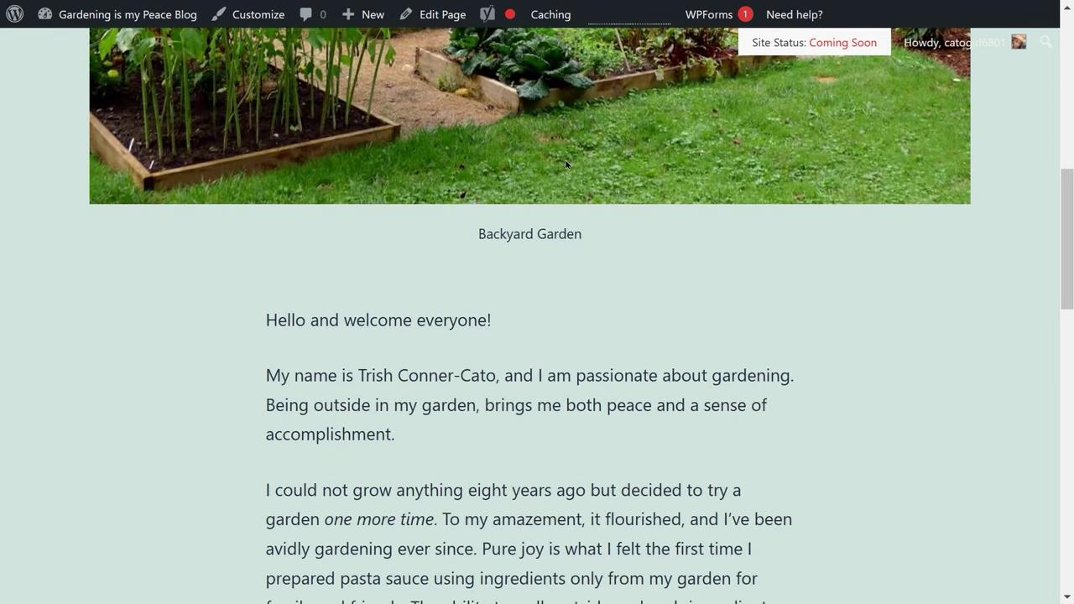
pyautogui.scroll(8, 566, 162)
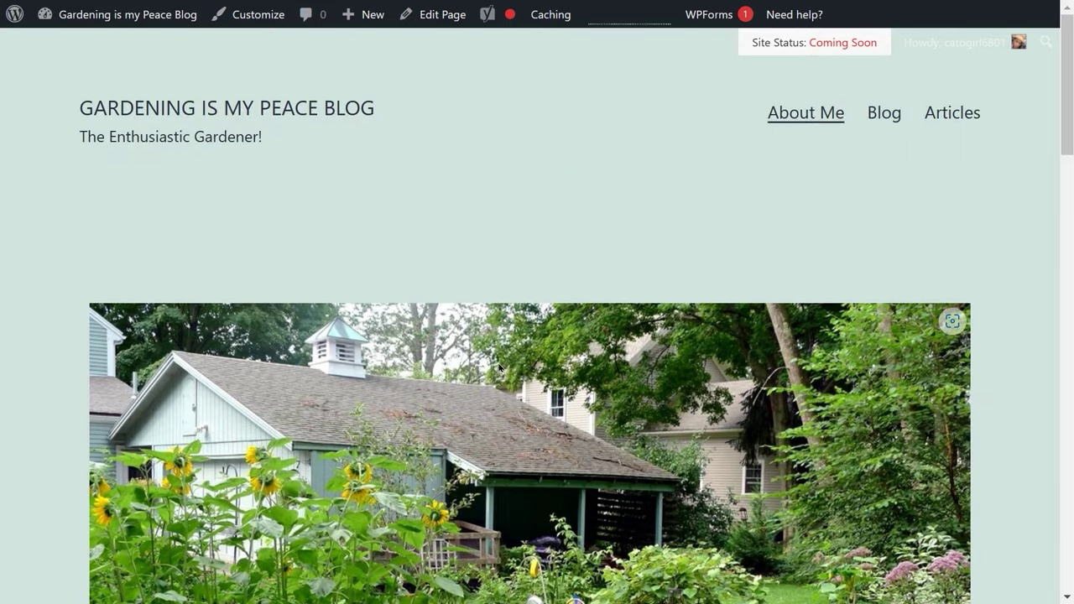
pyautogui.scroll(-7, 499, 368)
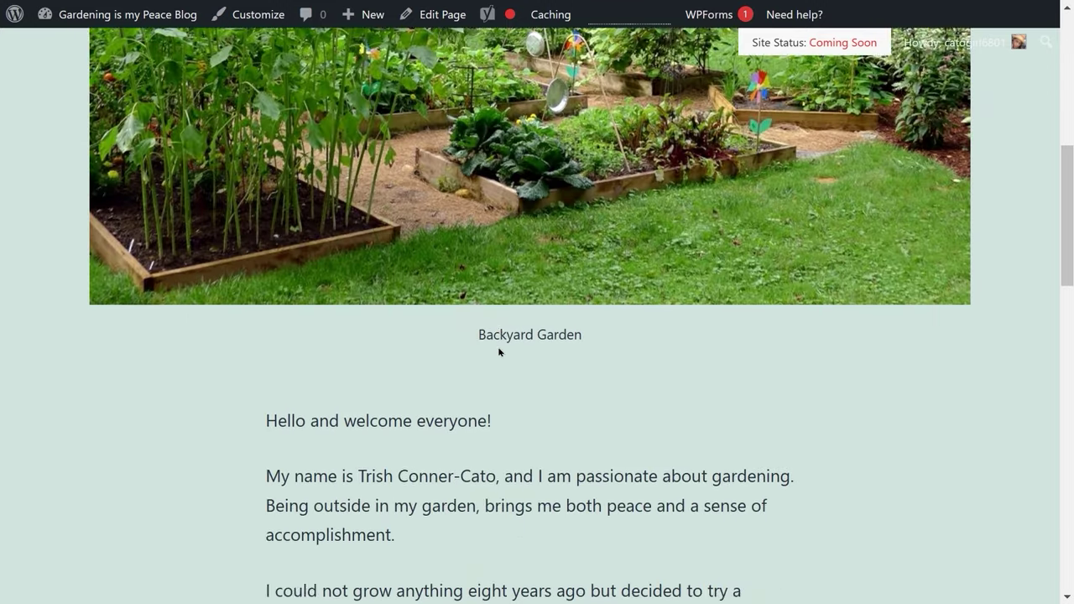
pyautogui.scroll(-10, 499, 352)
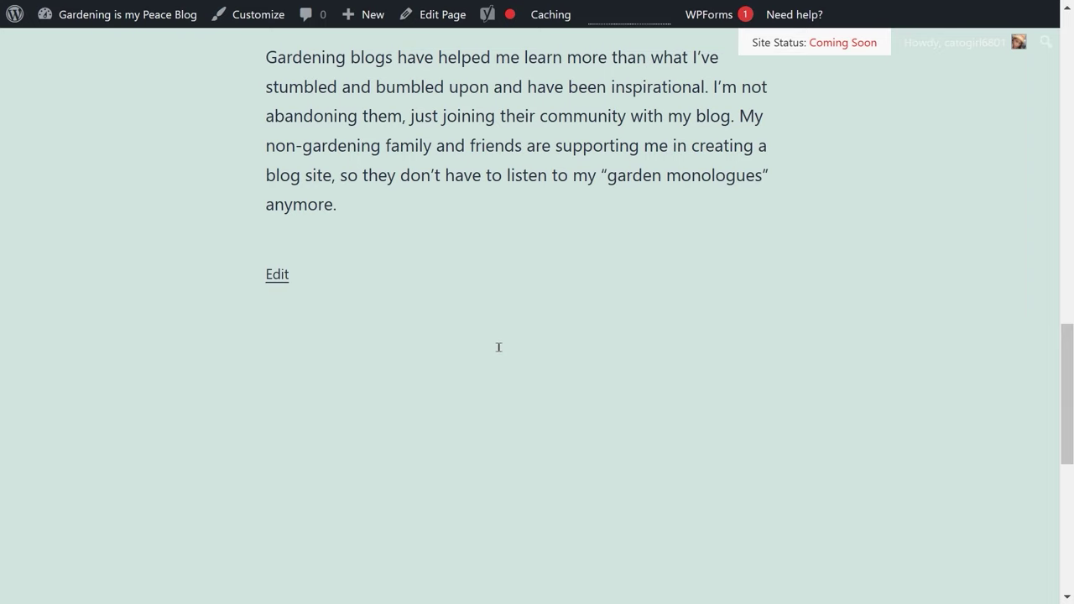
pyautogui.scroll(-3, 499, 347)
pyautogui.scroll(2, 500, 346)
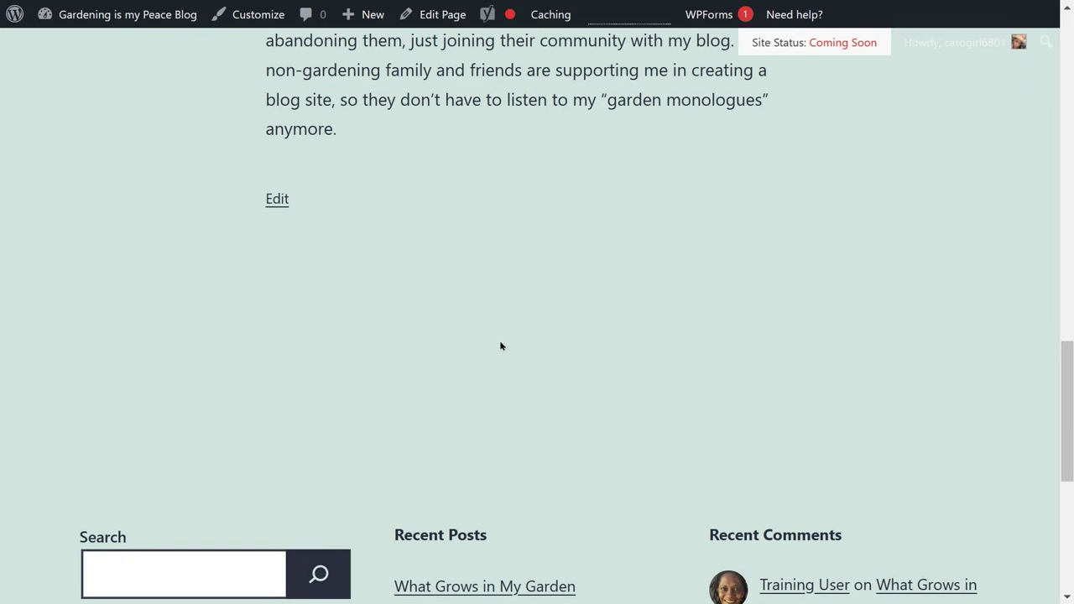
pyautogui.scroll(-5, 501, 345)
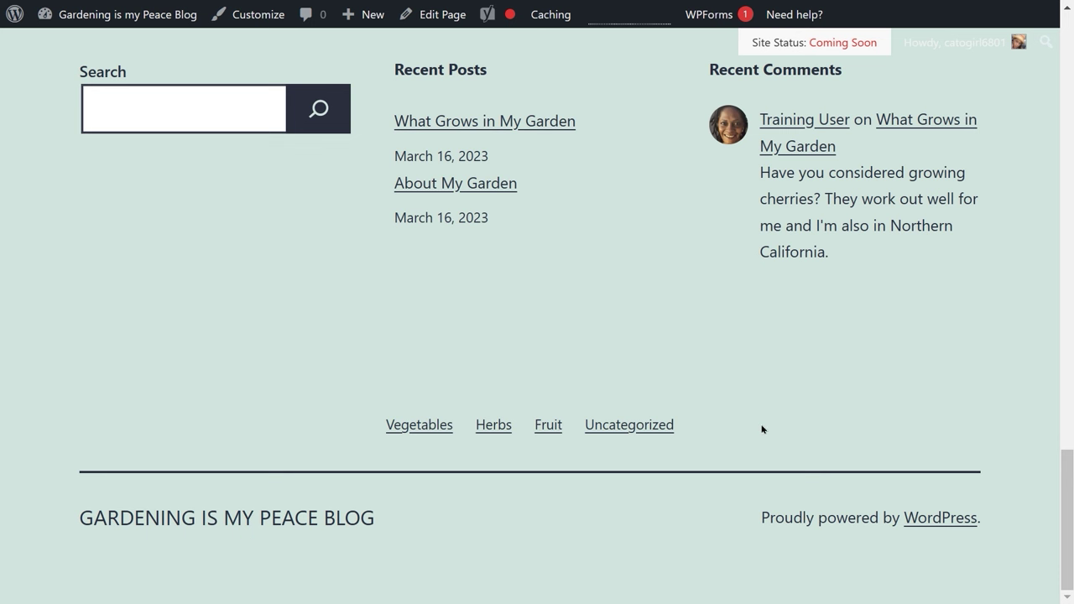
# Open the Vegetables archive and browse What Grows in My Garden and About My Garden
pyautogui.click(417, 429)
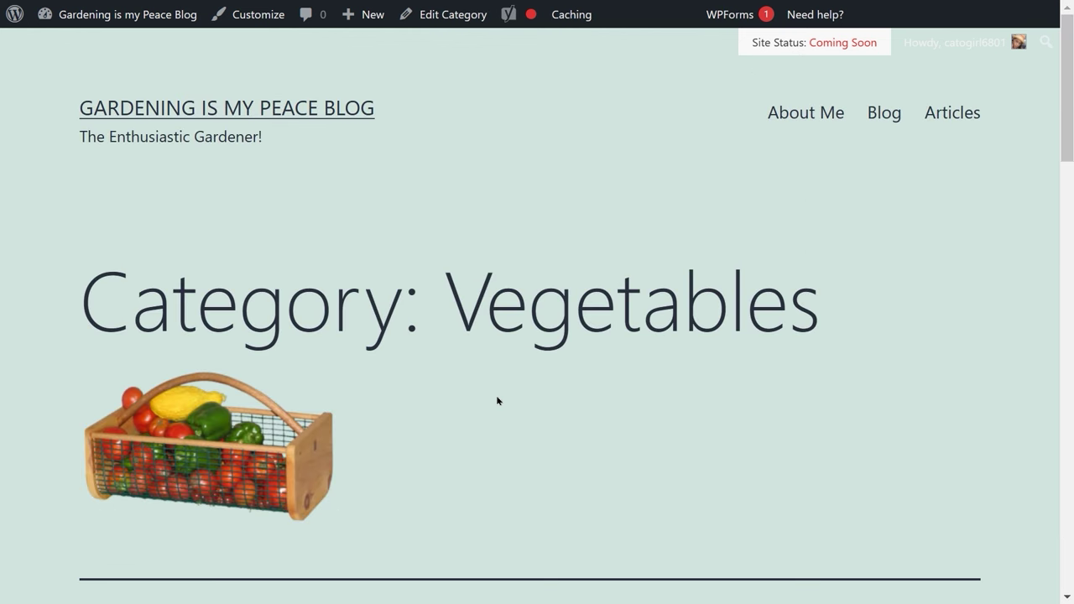
pyautogui.scroll(-3, 651, 309)
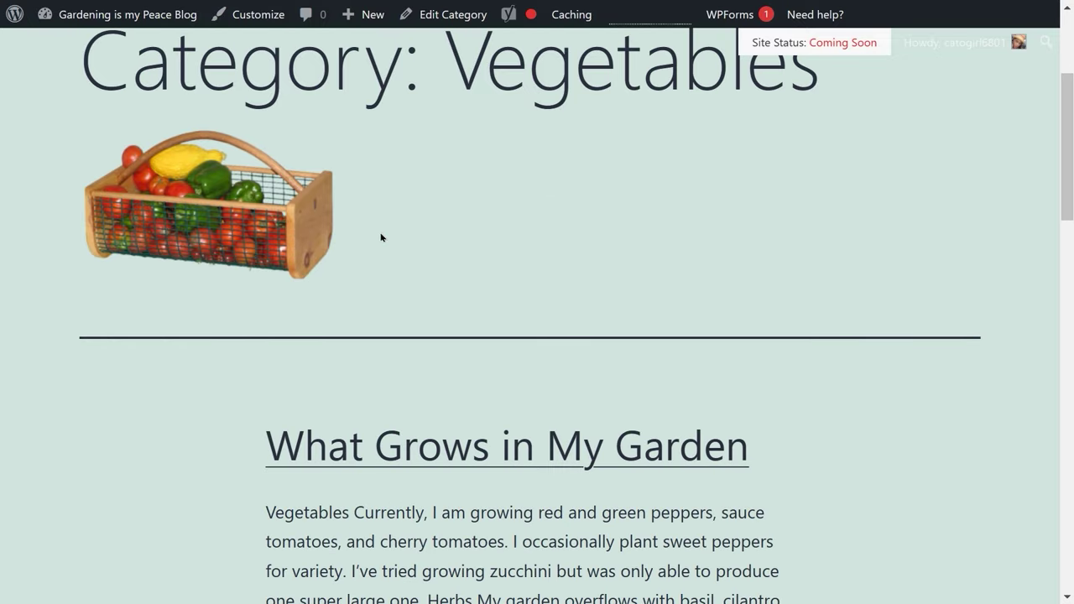
pyautogui.scroll(-6, 401, 240)
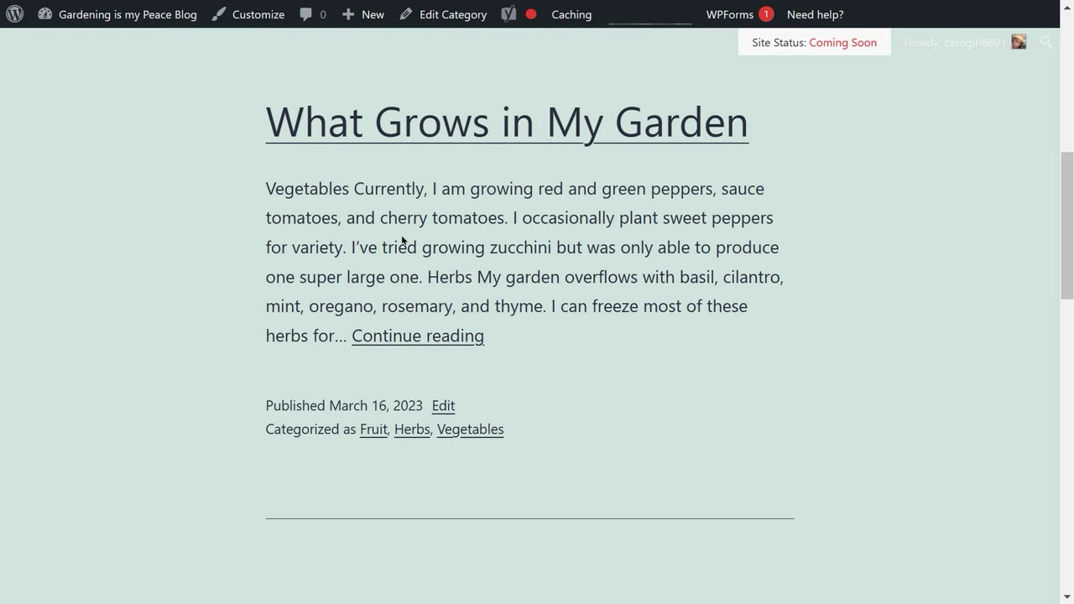
pyautogui.scroll(-5, 402, 241)
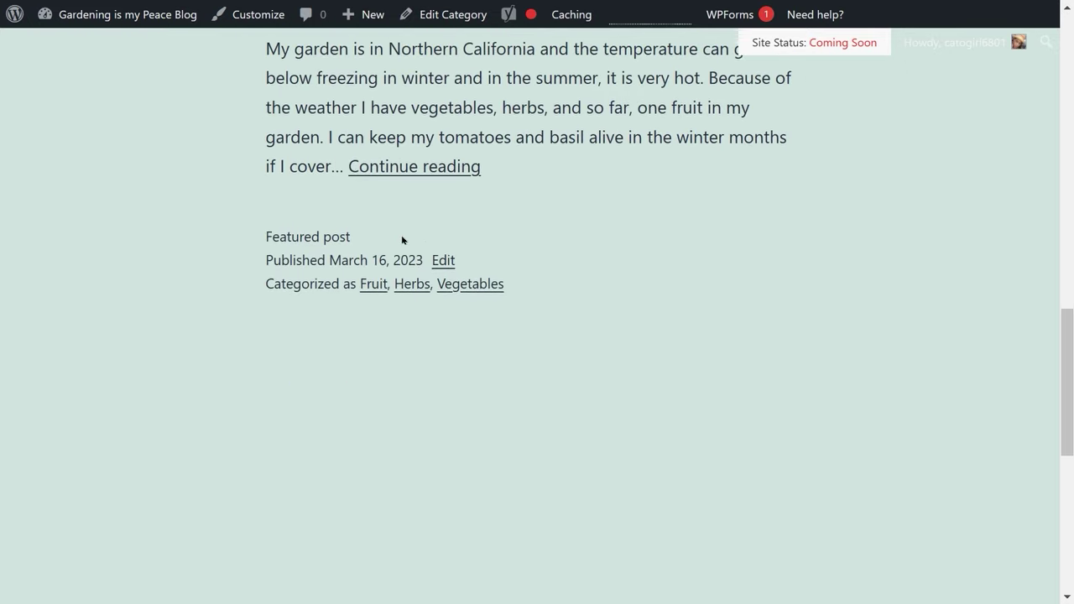
pyautogui.scroll(2, 402, 240)
pyautogui.scroll(4, 402, 240)
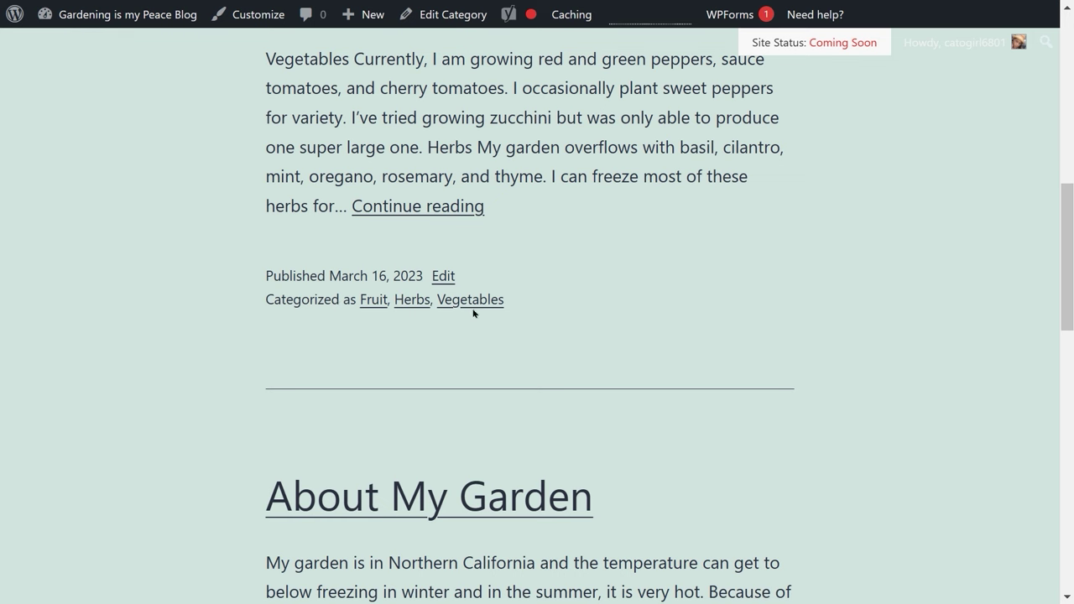
pyautogui.scroll(4, 638, 278)
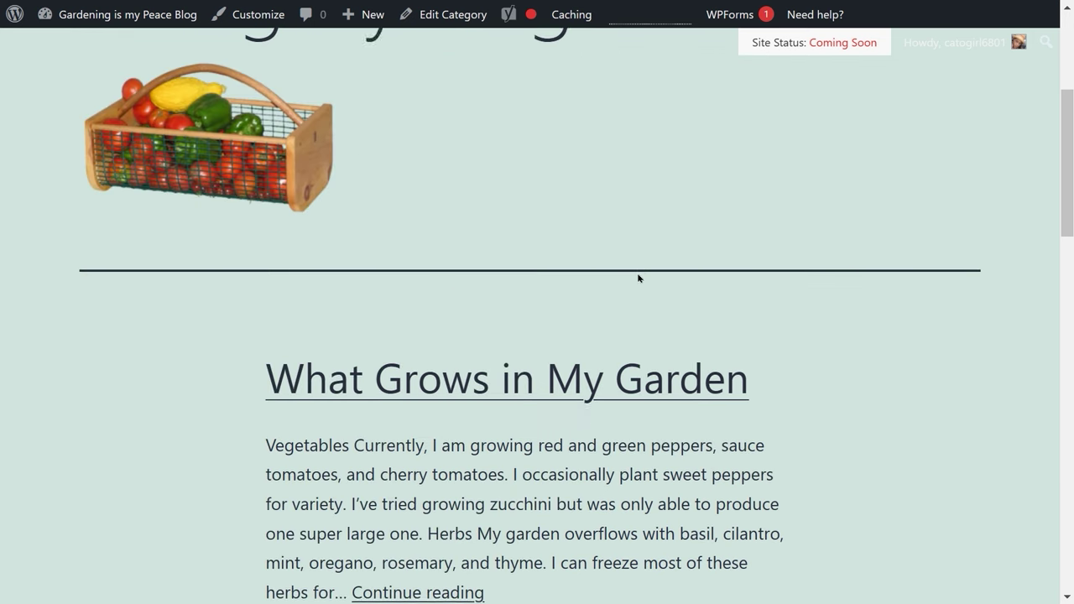
pyautogui.scroll(3, 638, 278)
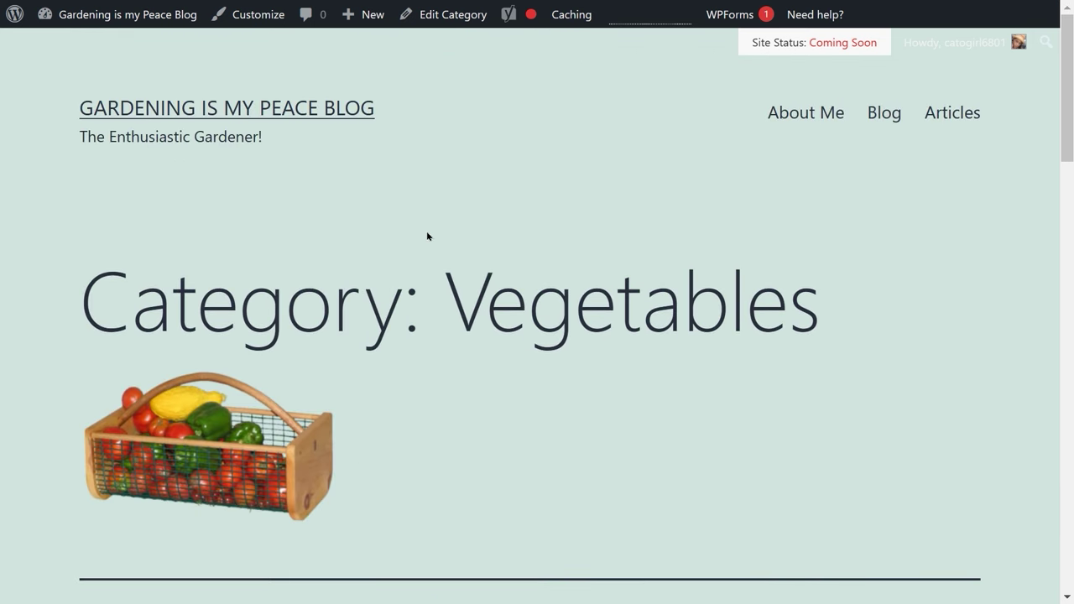
pyautogui.scroll(-2, 461, 221)
pyautogui.scroll(1, 462, 220)
pyautogui.scroll(1, 462, 221)
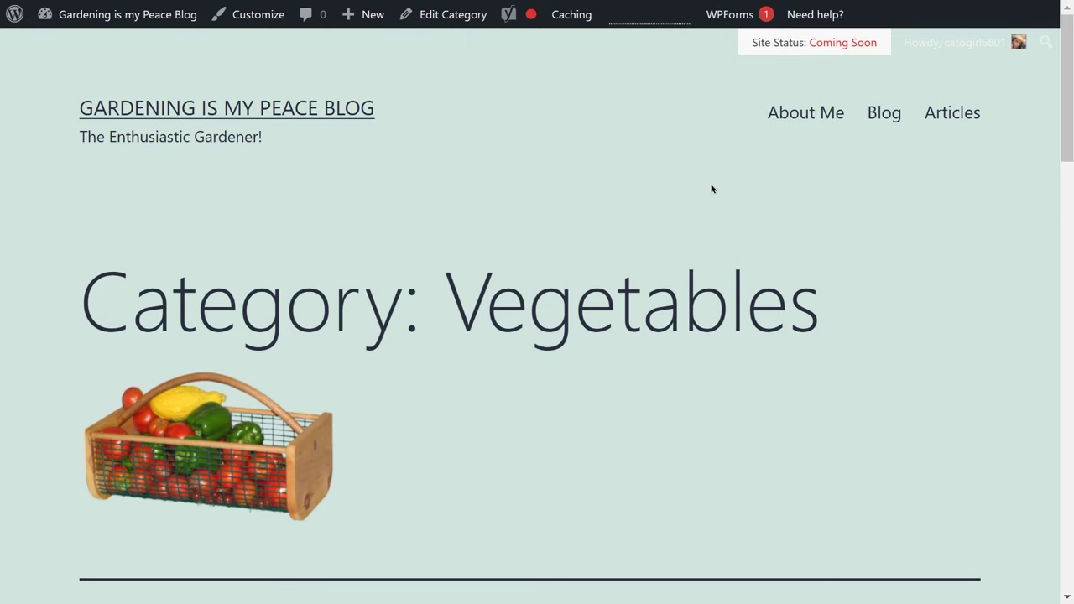
# Tour the live About Me, Blog and Articles pages from the site menu
pyautogui.click(810, 122)
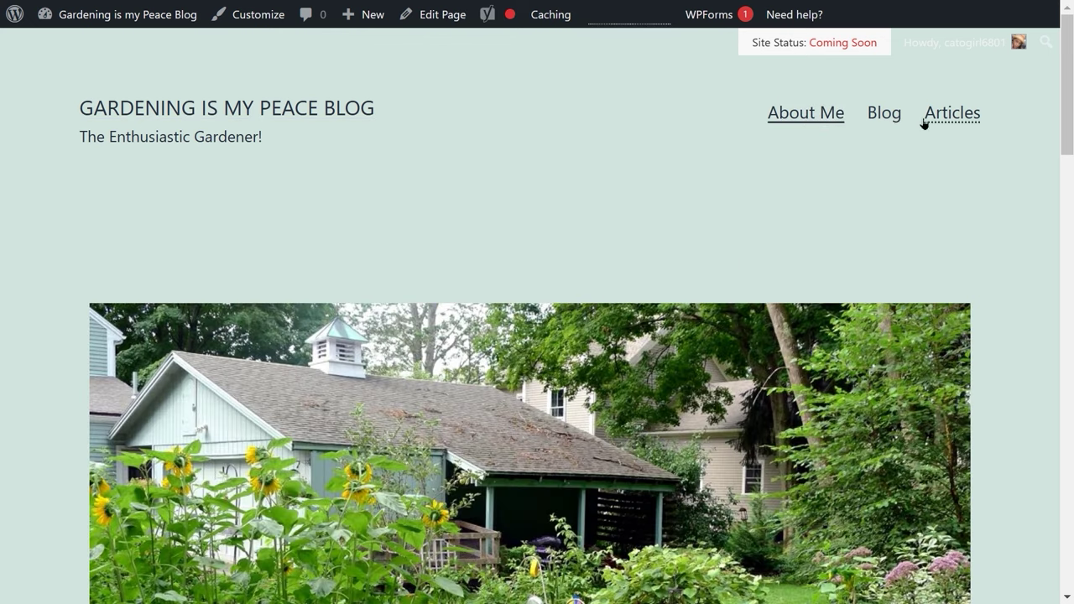
pyautogui.click(891, 120)
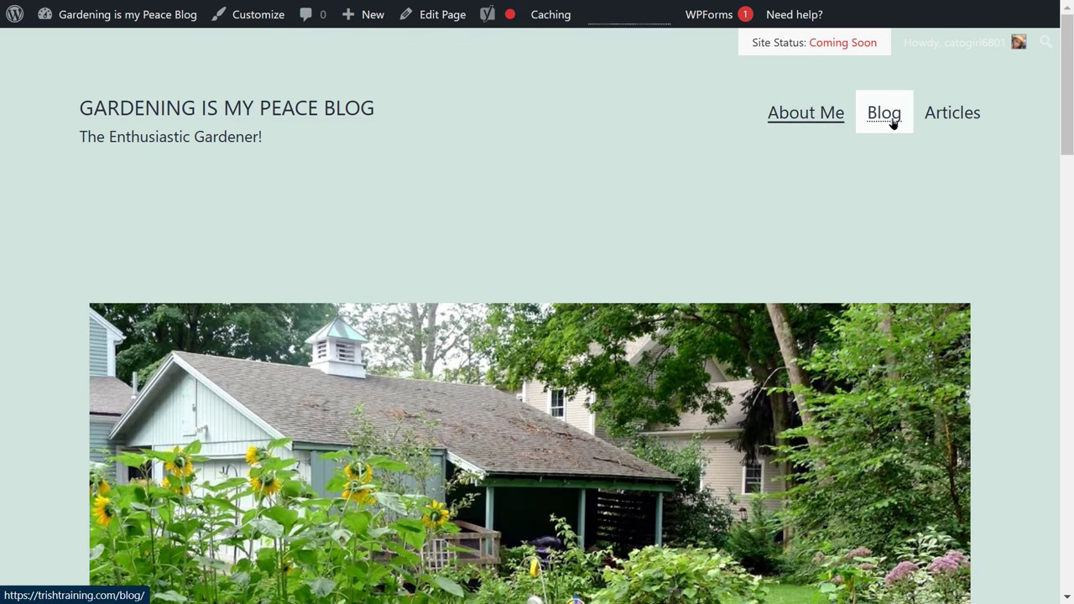
pyautogui.scroll(-5, 665, 256)
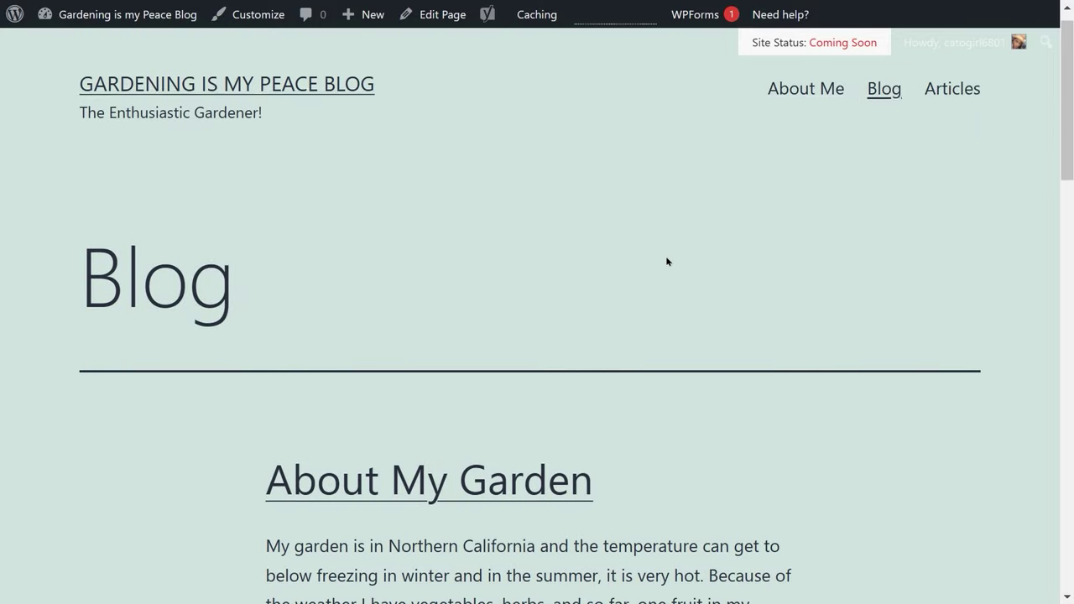
pyautogui.scroll(-7, 665, 256)
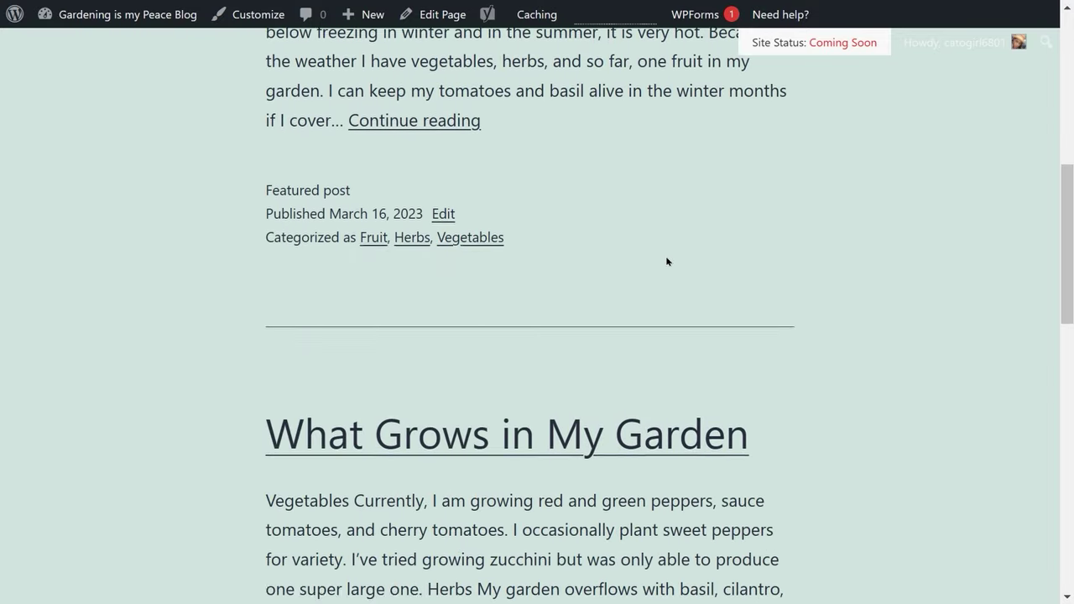
pyautogui.scroll(12, 665, 256)
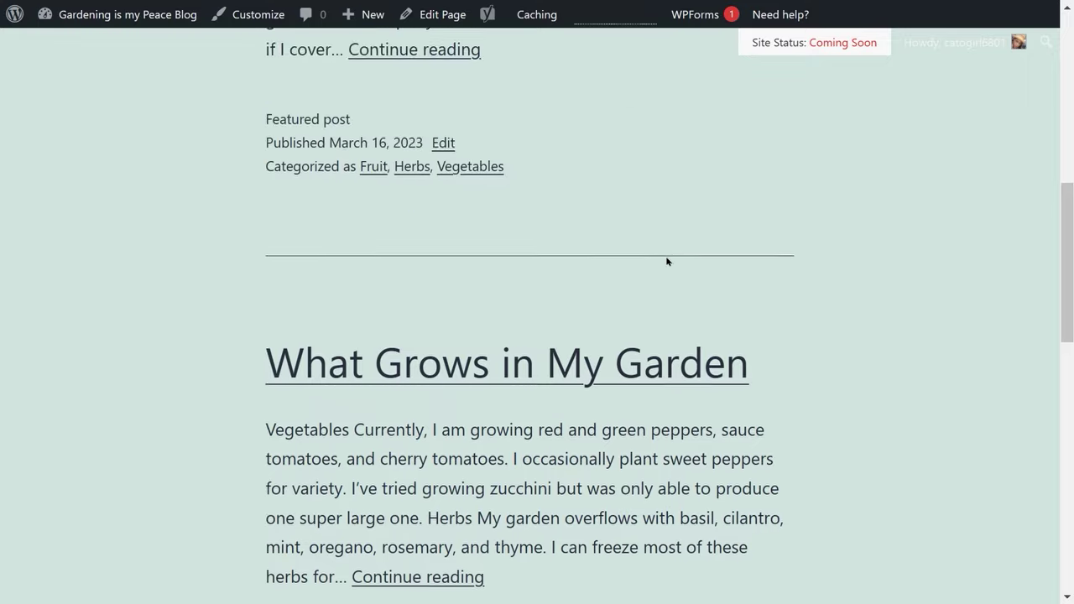
pyautogui.click(940, 113)
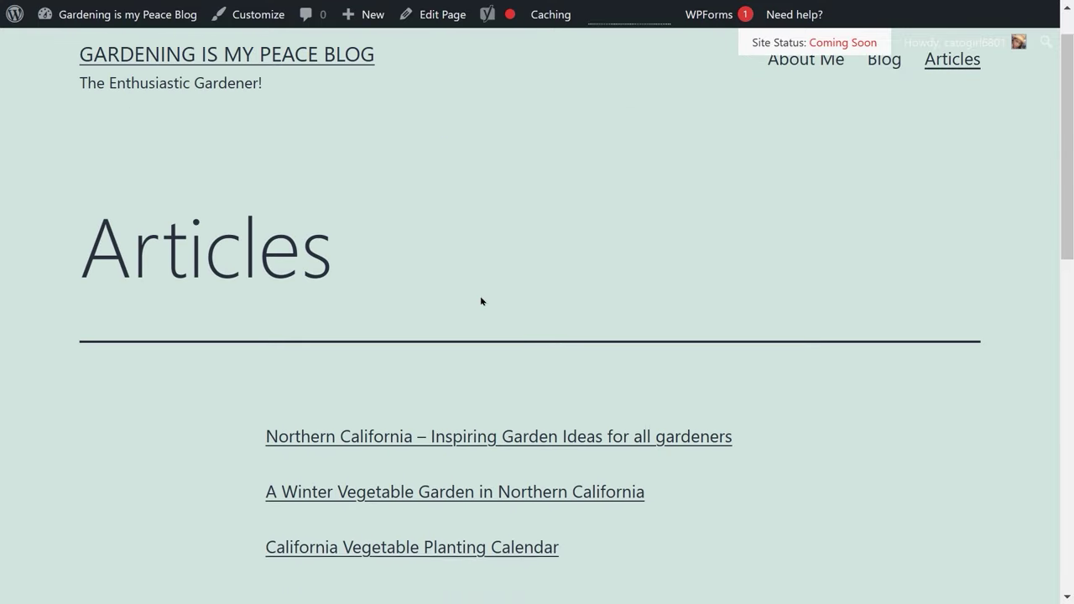
pyautogui.scroll(-2, 480, 298)
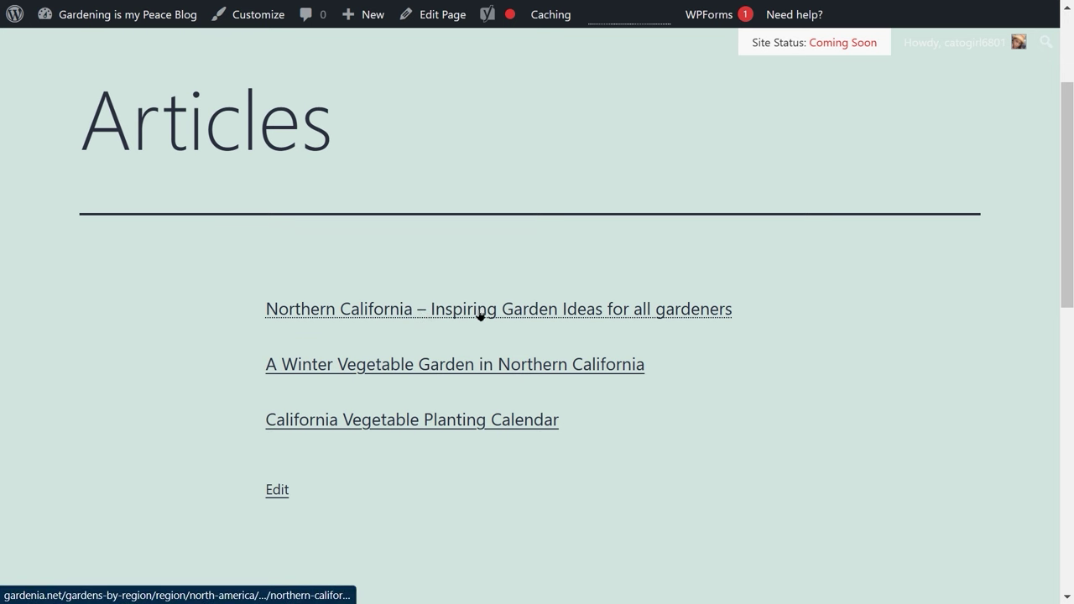
pyautogui.scroll(1, 813, 284)
pyautogui.scroll(2, 811, 279)
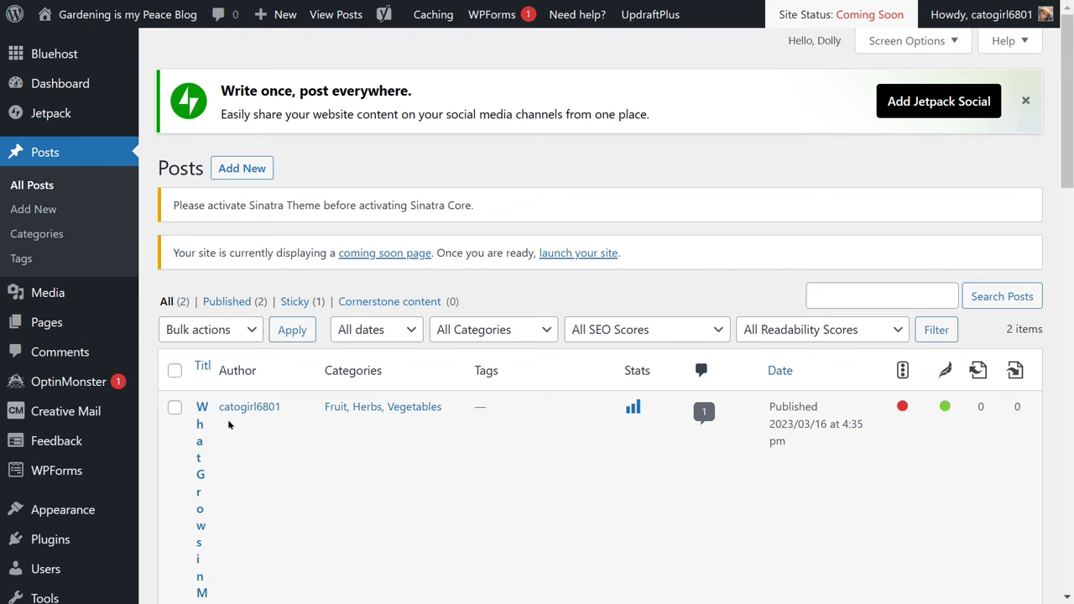
# Scroll the All Posts list, check the four pages, then return to All Posts
pyautogui.scroll(-3, 220, 422)
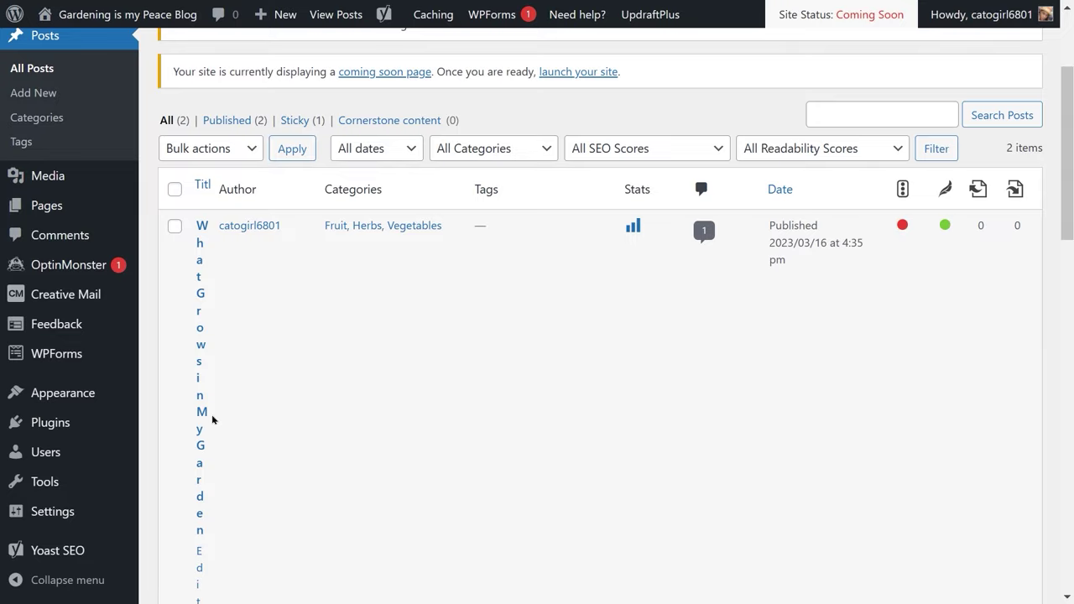
pyautogui.scroll(-3, 212, 420)
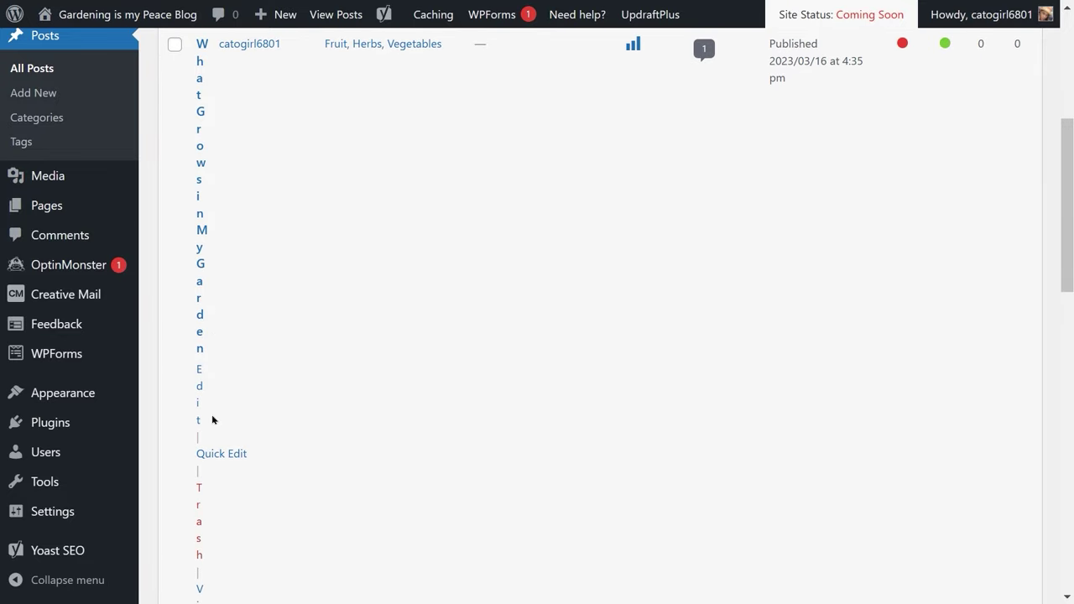
pyautogui.scroll(-1, 212, 419)
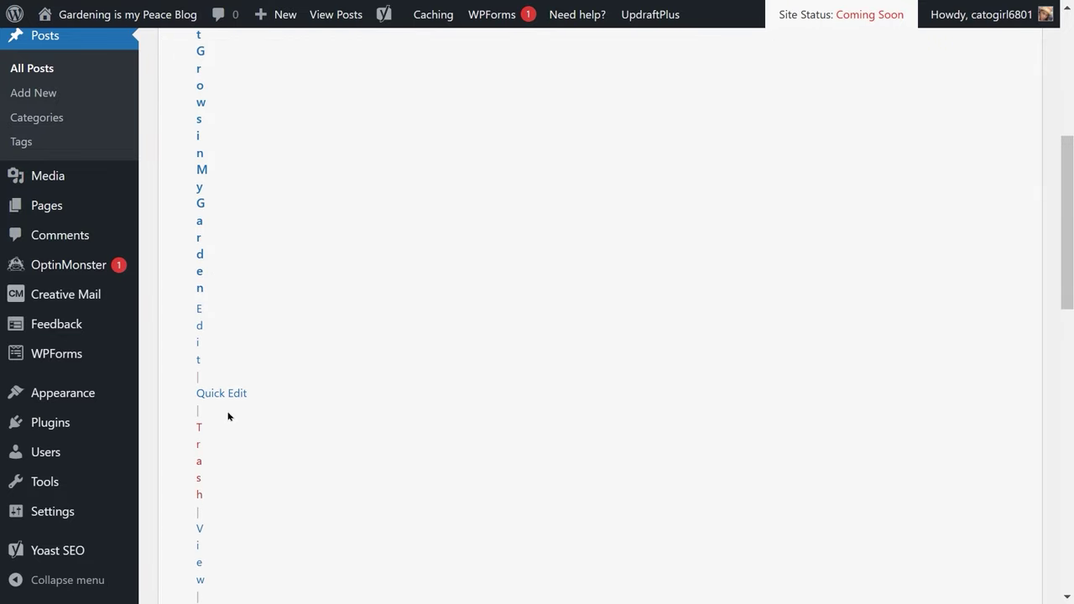
pyautogui.scroll(-1, 228, 415)
pyautogui.scroll(-1, 228, 416)
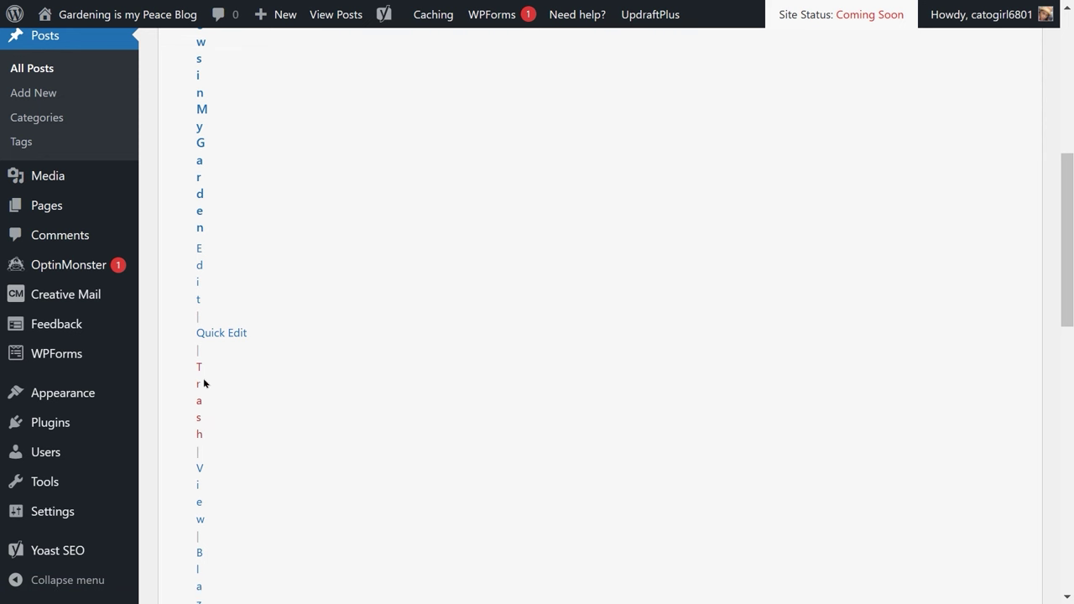
pyautogui.click(42, 207)
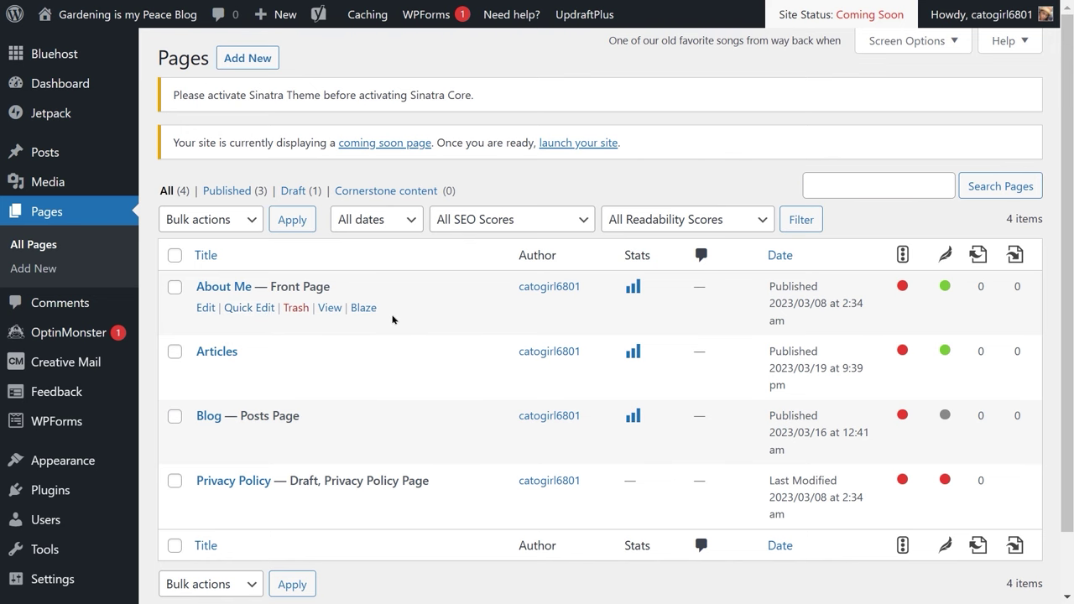
pyautogui.click(64, 153)
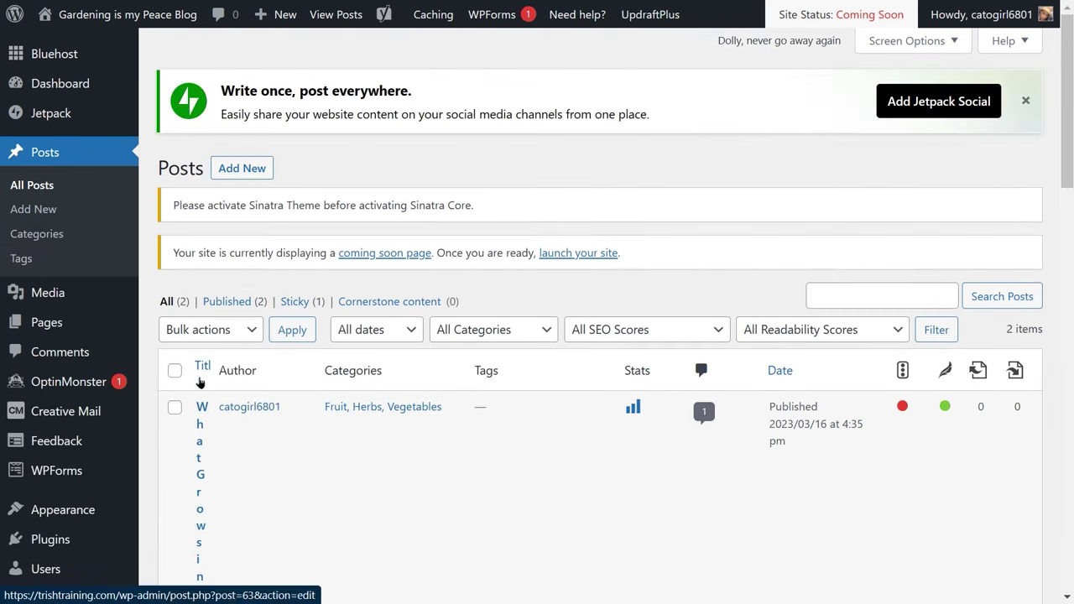
# Review both posts in the list, then go to the Posts Categories screen
pyautogui.scroll(-2, 201, 466)
pyautogui.scroll(-3, 201, 470)
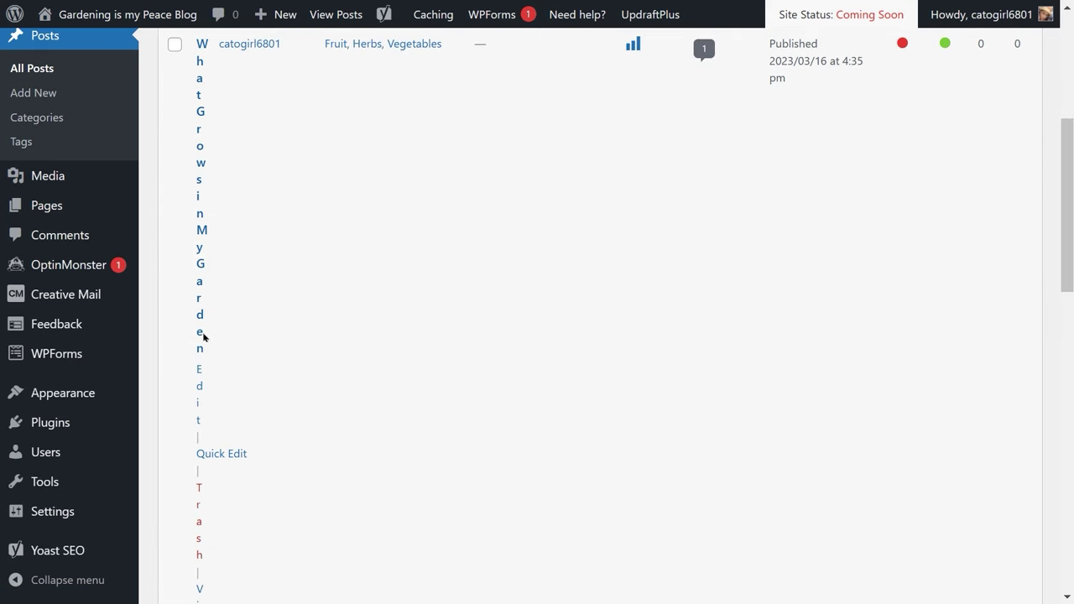
pyautogui.scroll(-3, 221, 465)
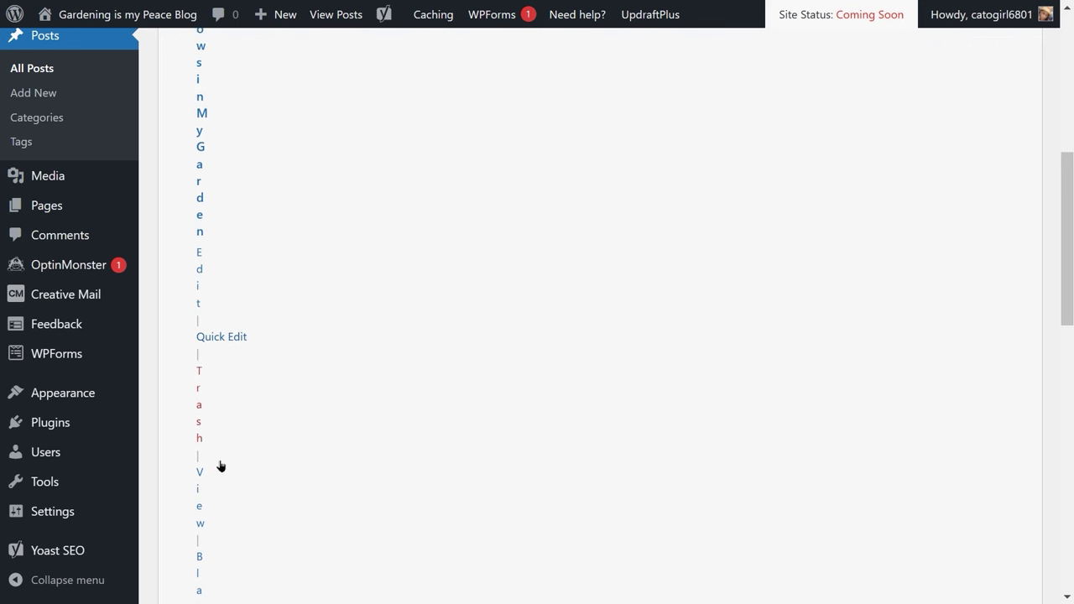
pyautogui.scroll(5, 238, 448)
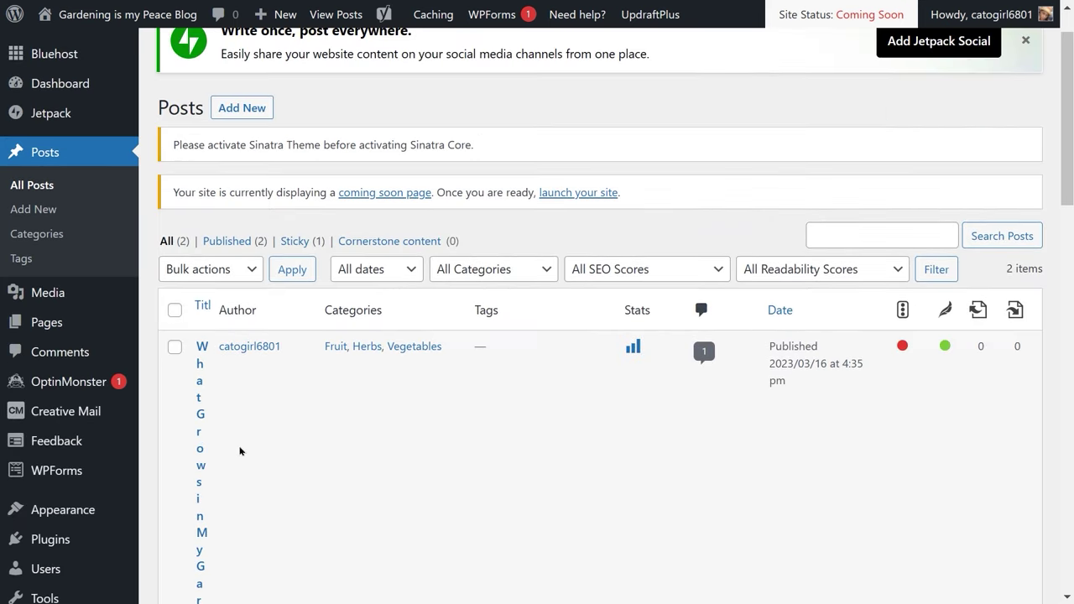
pyautogui.scroll(-10, 240, 452)
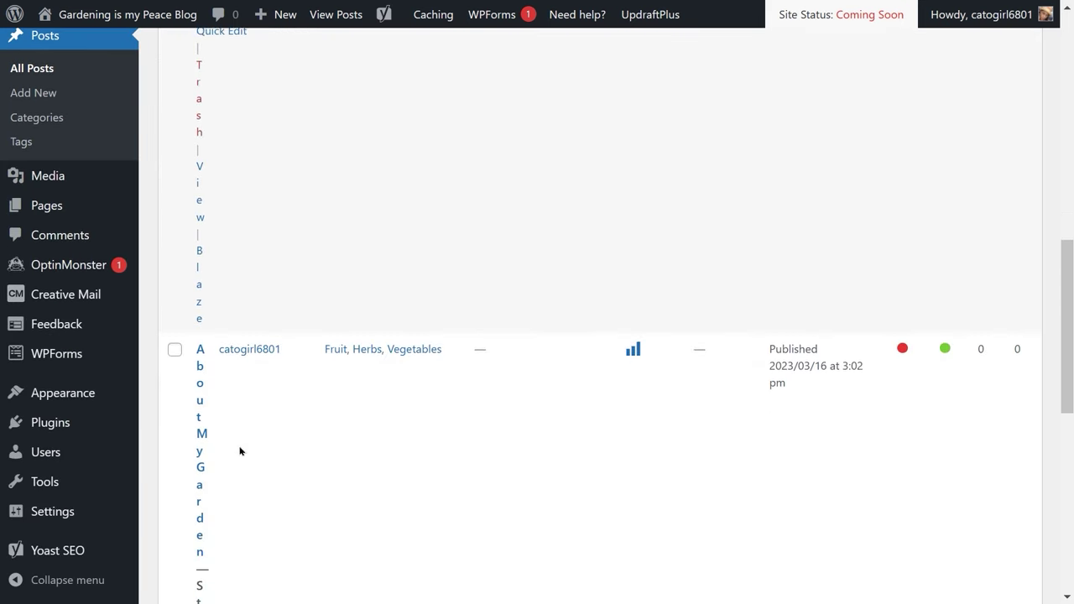
pyautogui.scroll(-6, 249, 452)
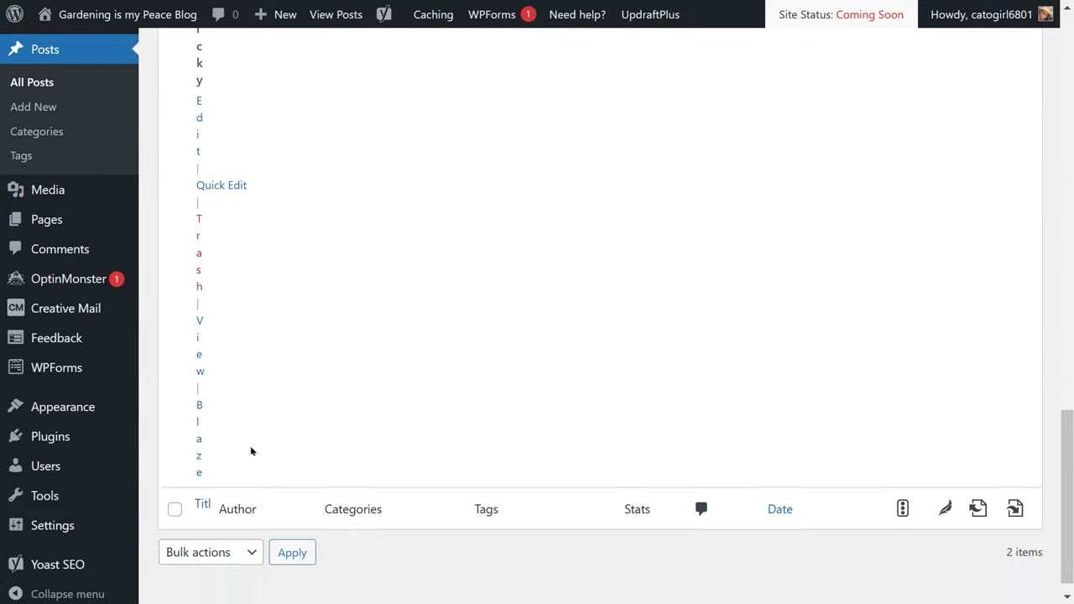
pyautogui.scroll(3, 250, 452)
pyautogui.scroll(9, 251, 451)
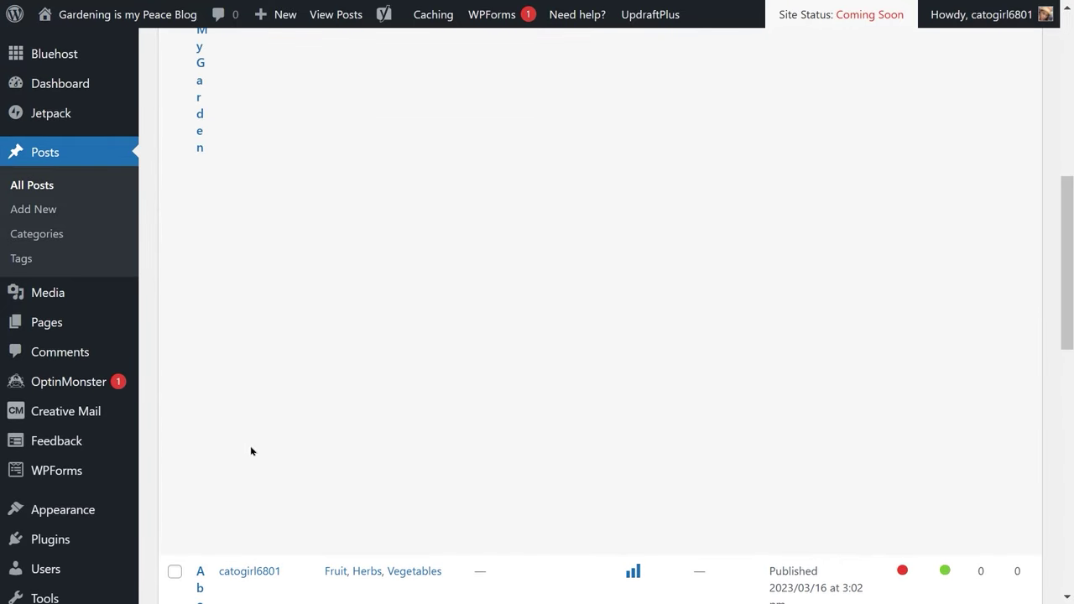
pyautogui.click(66, 236)
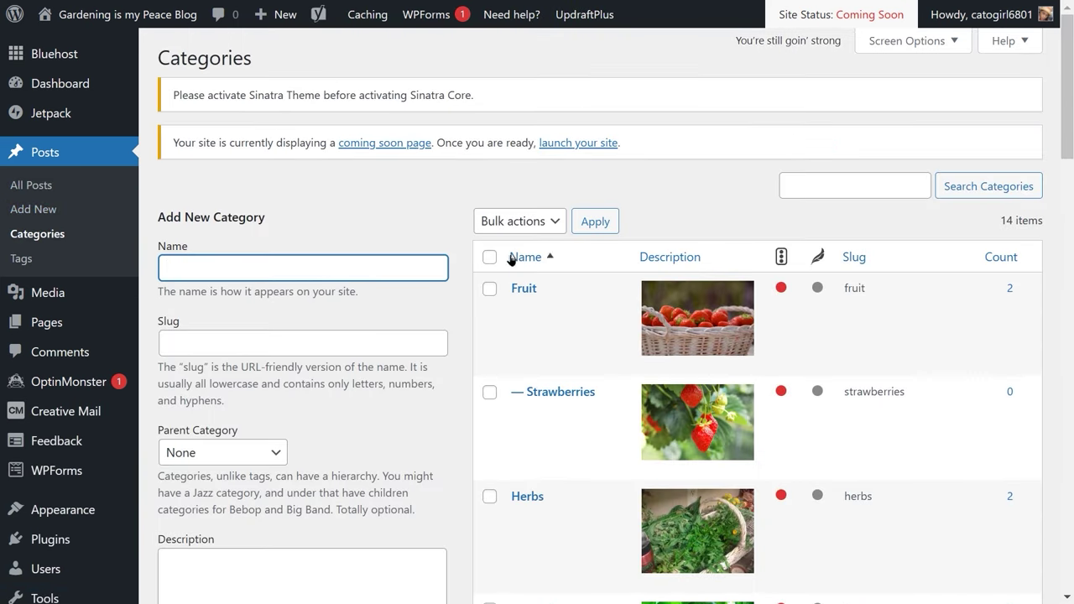
pyautogui.moveTo(504, 321)
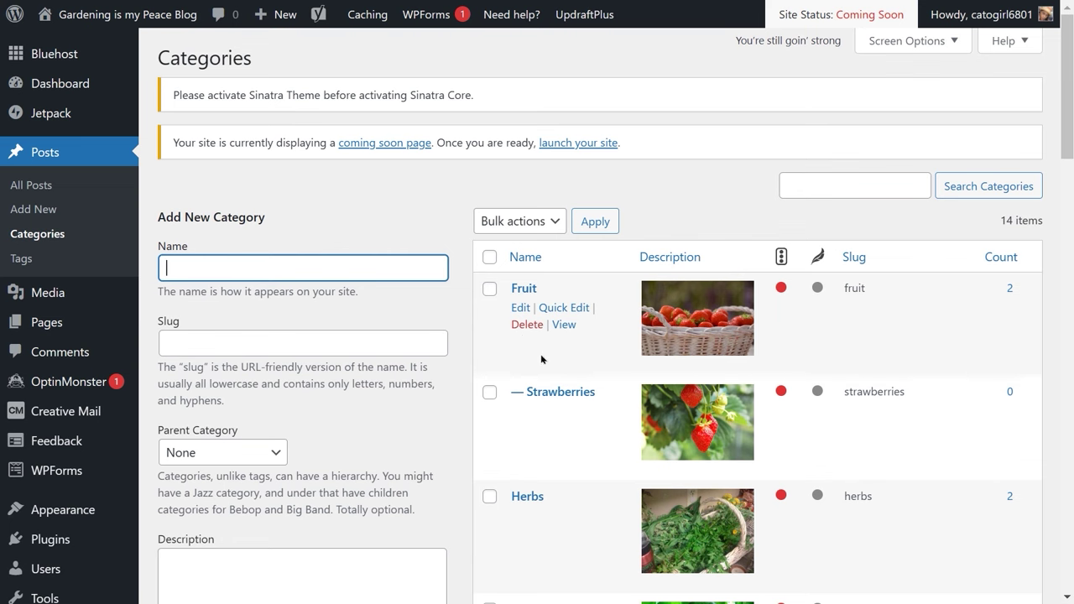
pyautogui.moveTo(903, 382)
pyautogui.scroll(-1, 903, 383)
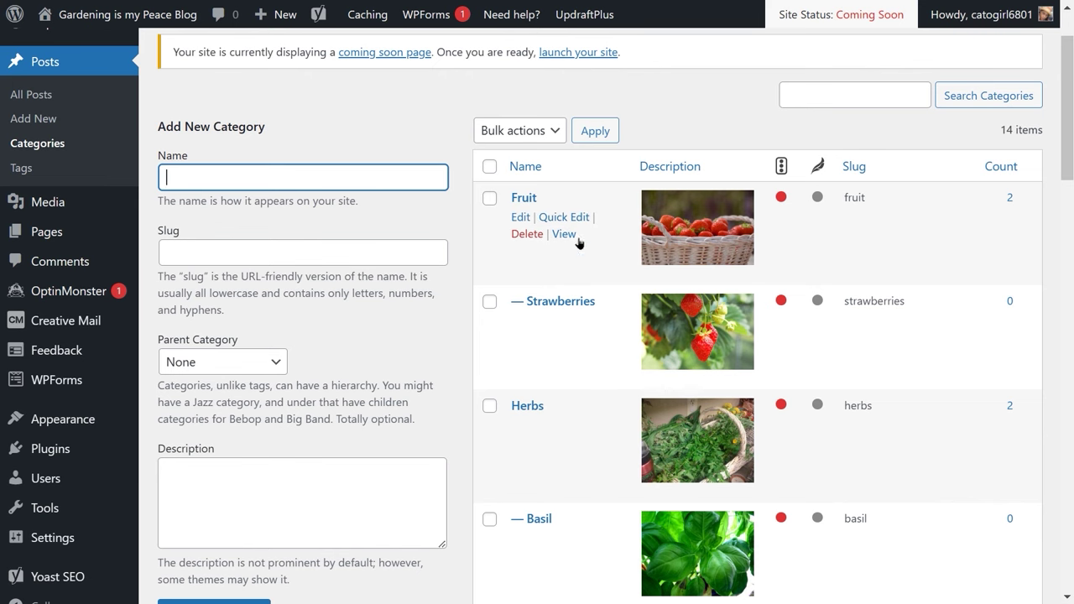
pyautogui.scroll(-1, 569, 343)
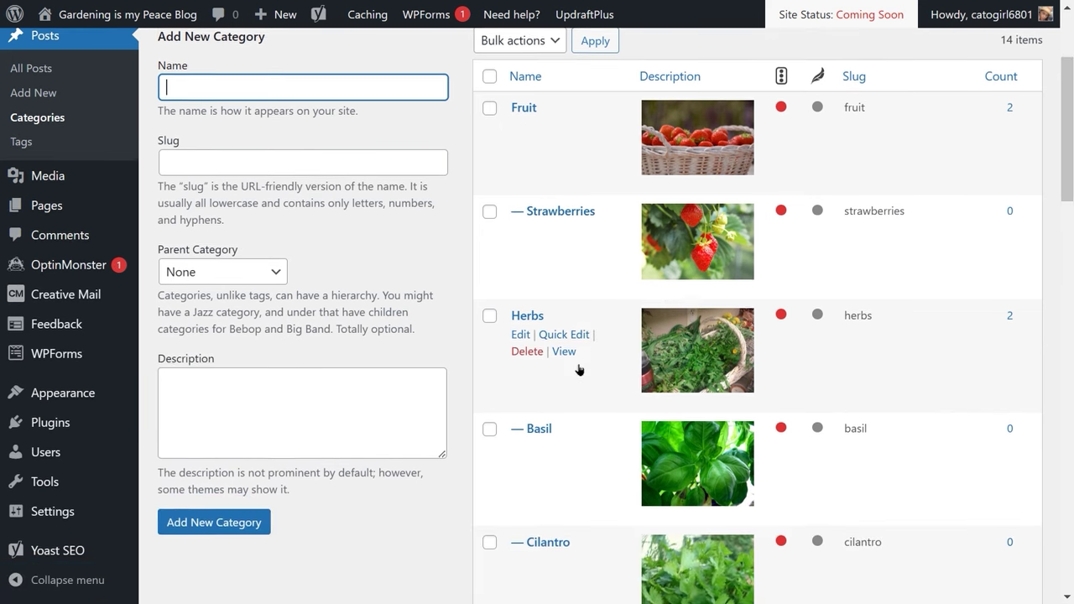
pyautogui.scroll(-2, 541, 450)
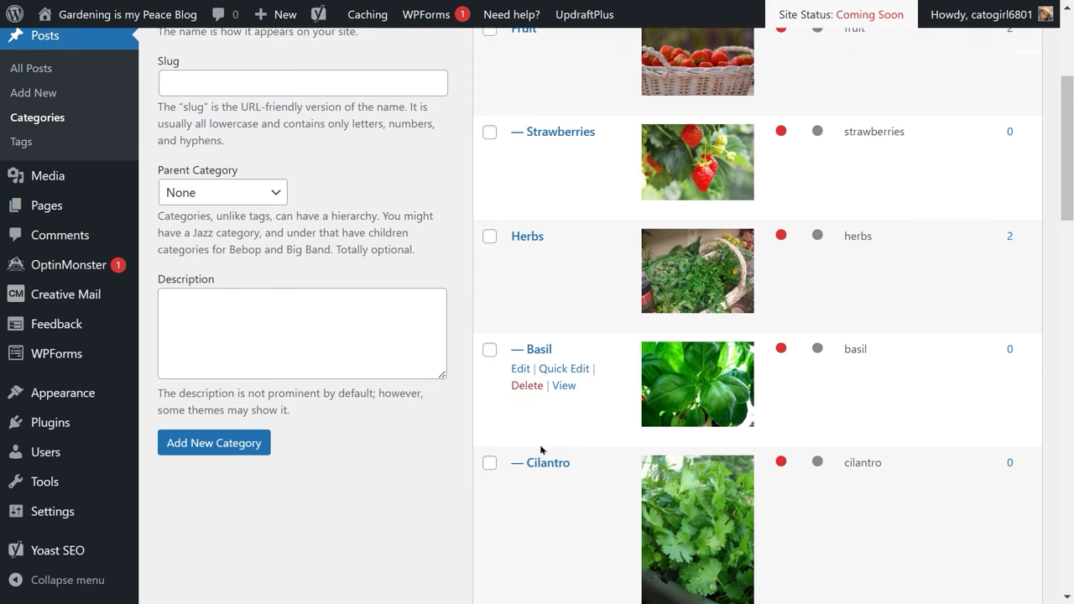
pyautogui.scroll(-3, 542, 447)
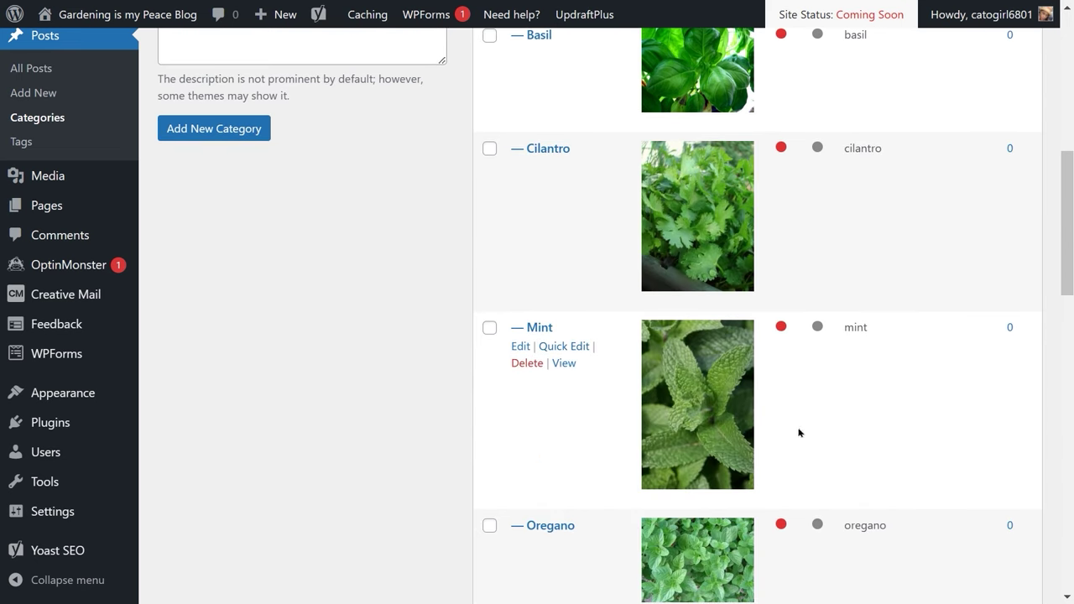
pyautogui.scroll(-4, 842, 420)
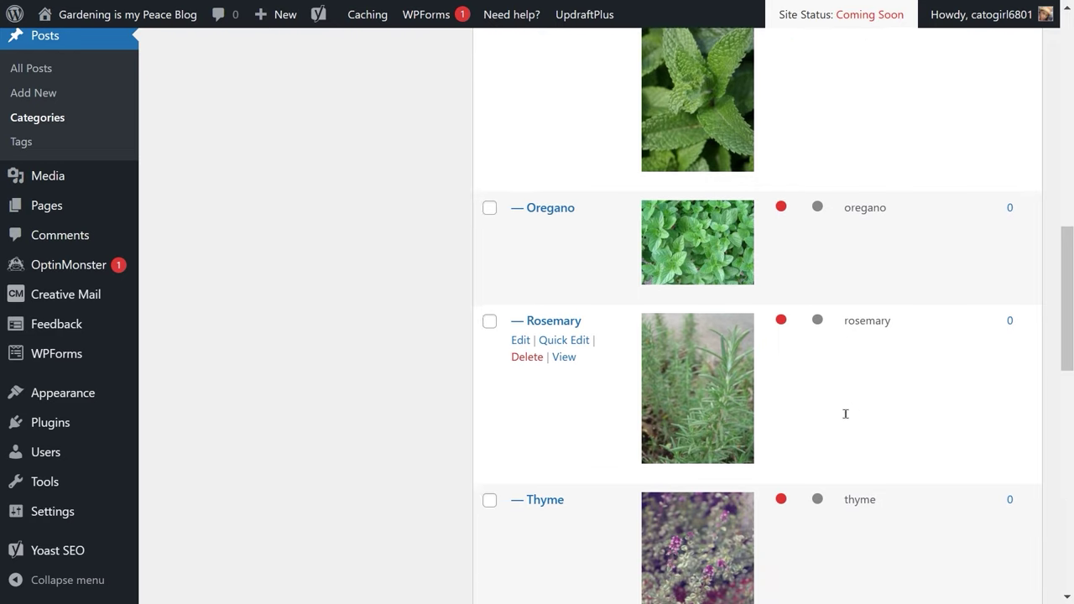
pyautogui.scroll(-3, 841, 415)
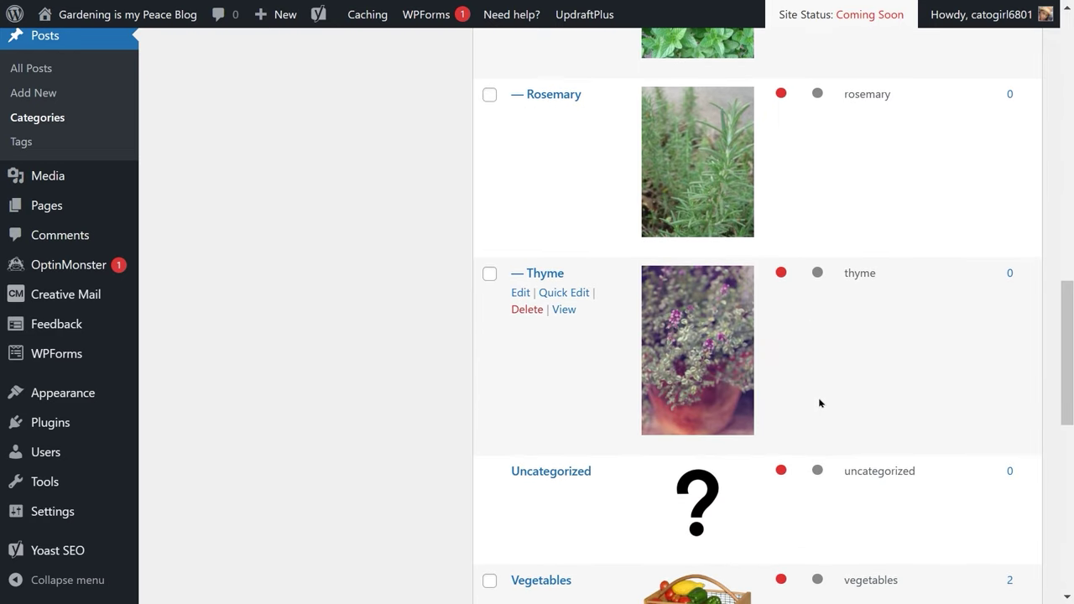
pyautogui.scroll(-1, 841, 392)
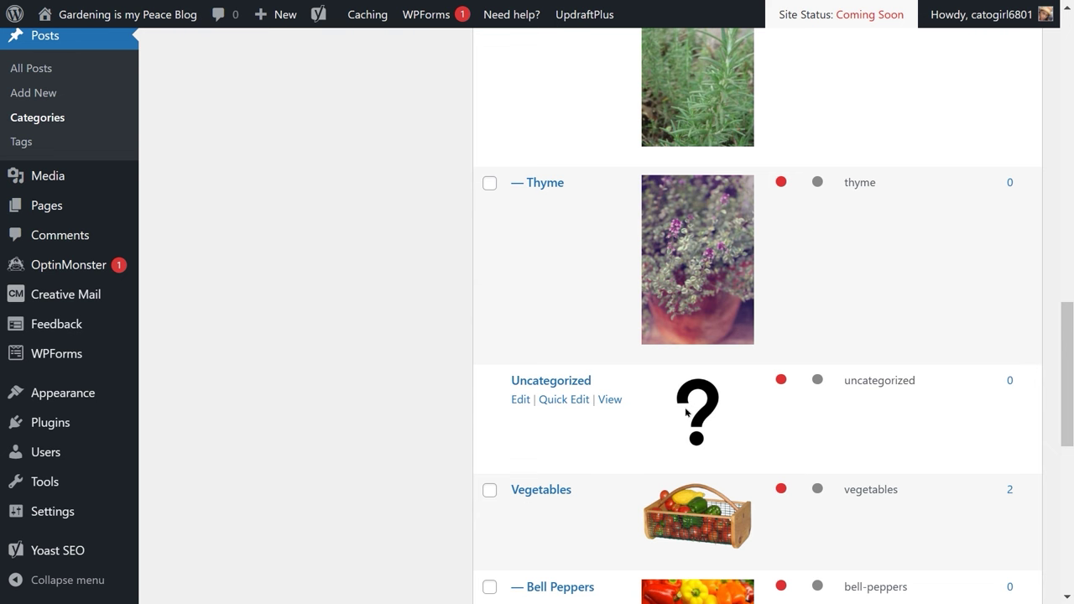
pyautogui.scroll(-1, 686, 404)
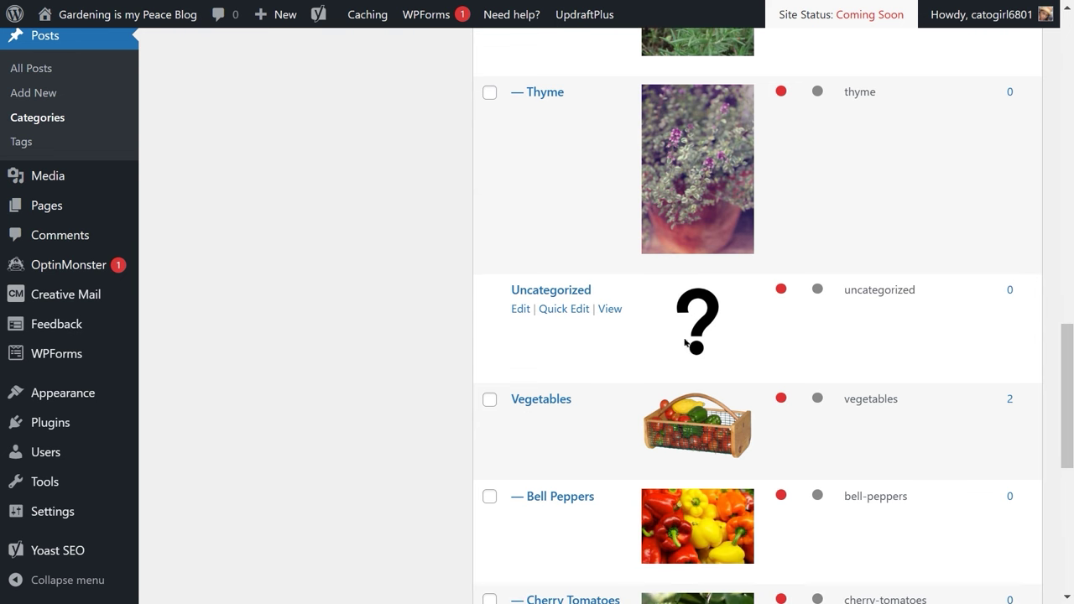
pyautogui.scroll(-1, 699, 329)
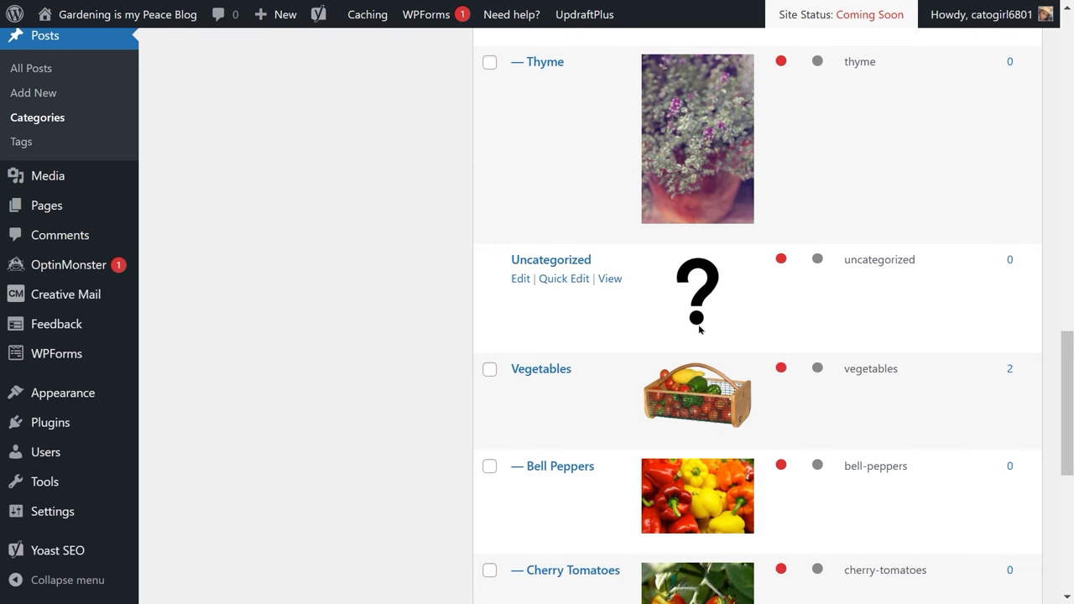
pyautogui.scroll(2, 700, 329)
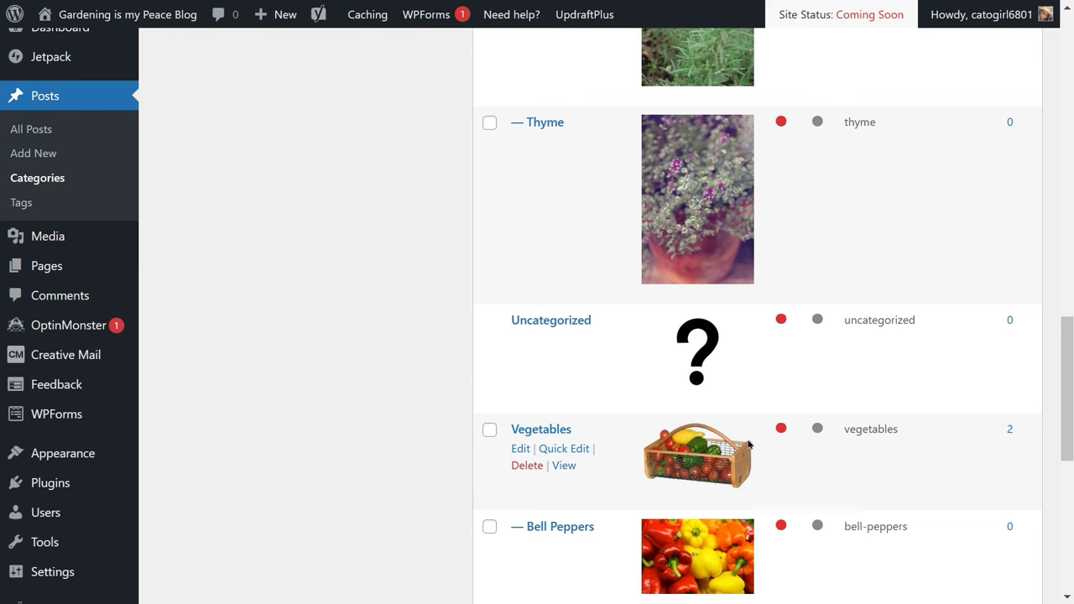
pyautogui.scroll(-4, 766, 435)
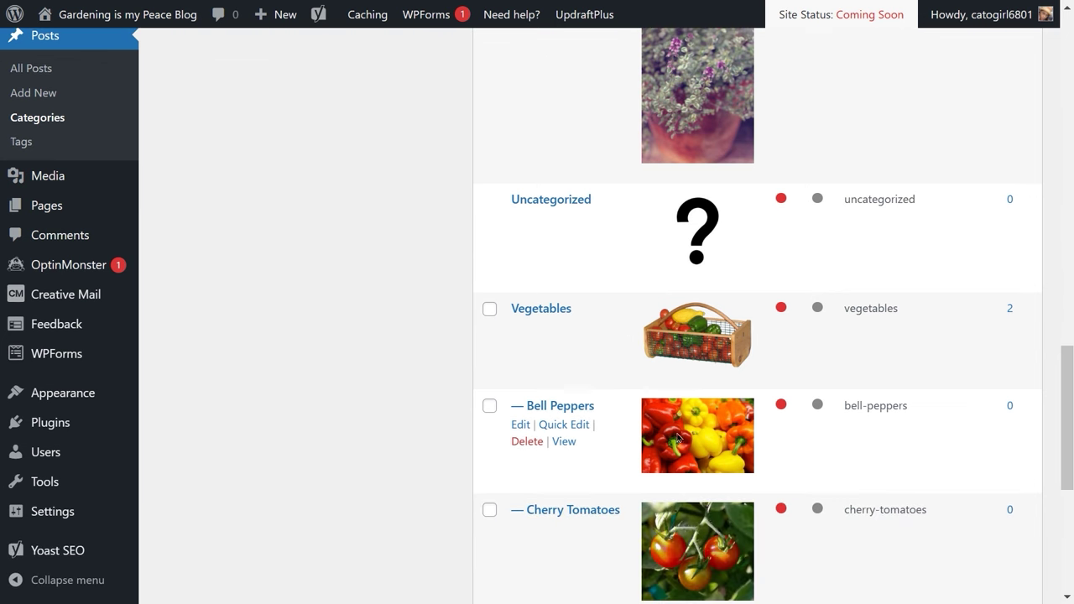
pyautogui.scroll(-3, 715, 441)
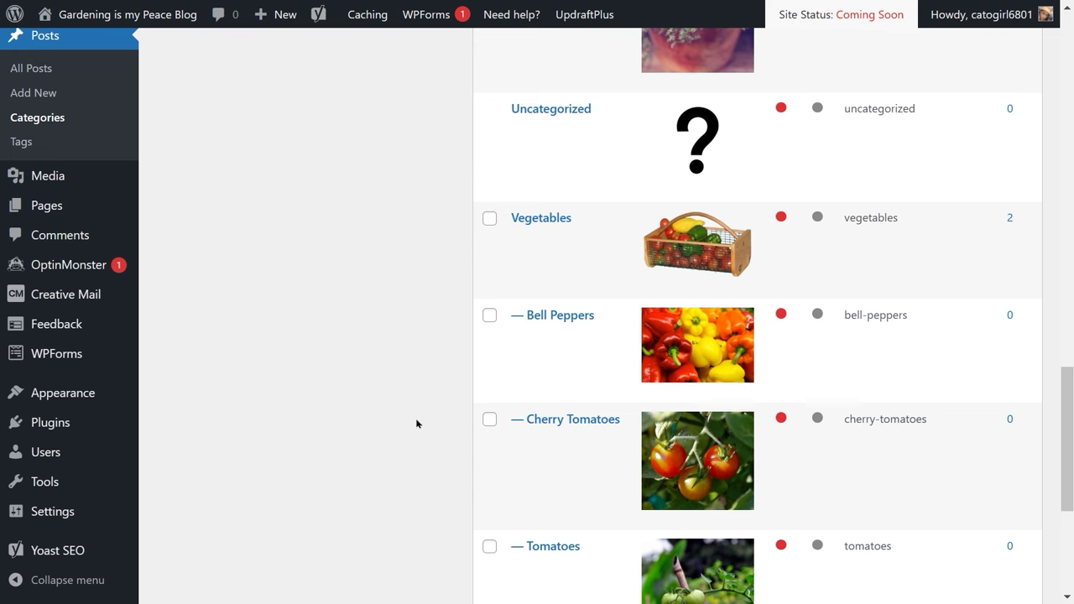
pyautogui.scroll(10, 397, 418)
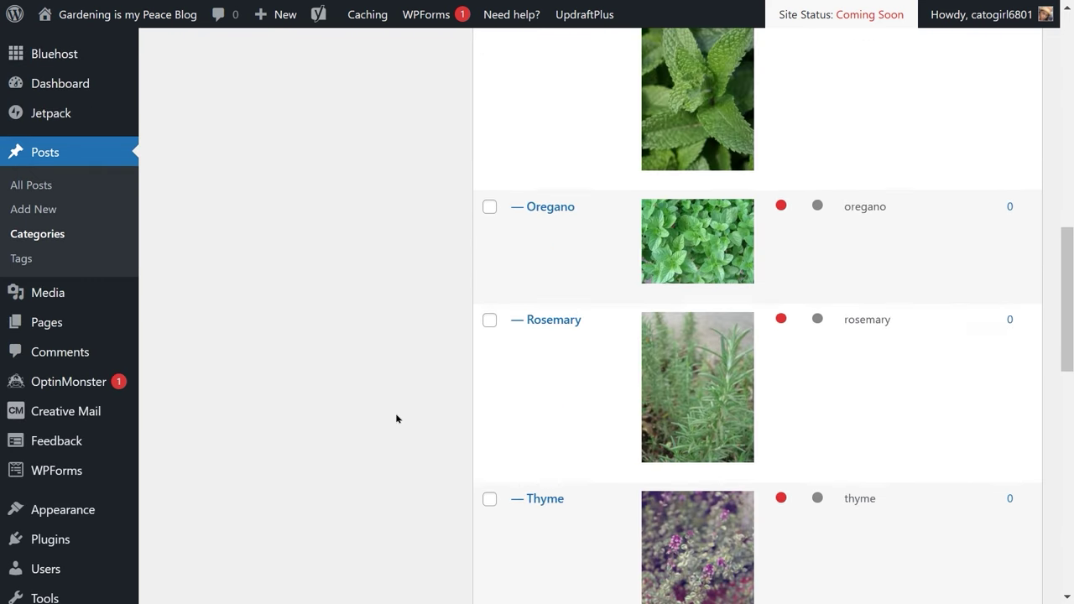
pyautogui.scroll(3, 396, 418)
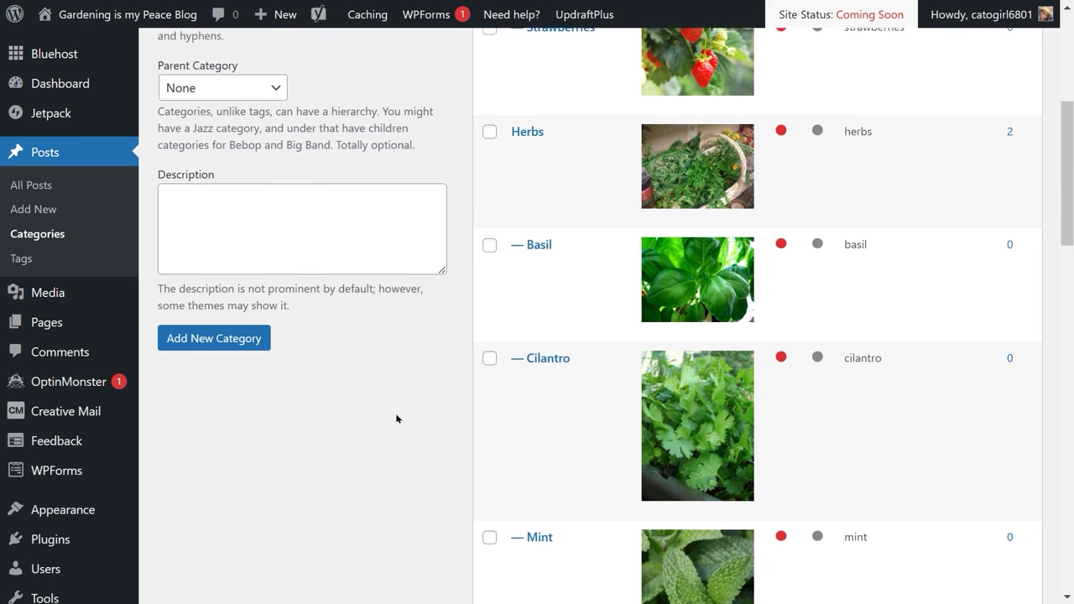
# Show the five installed themes, with Twenty Twenty-One active
pyautogui.click(74, 516)
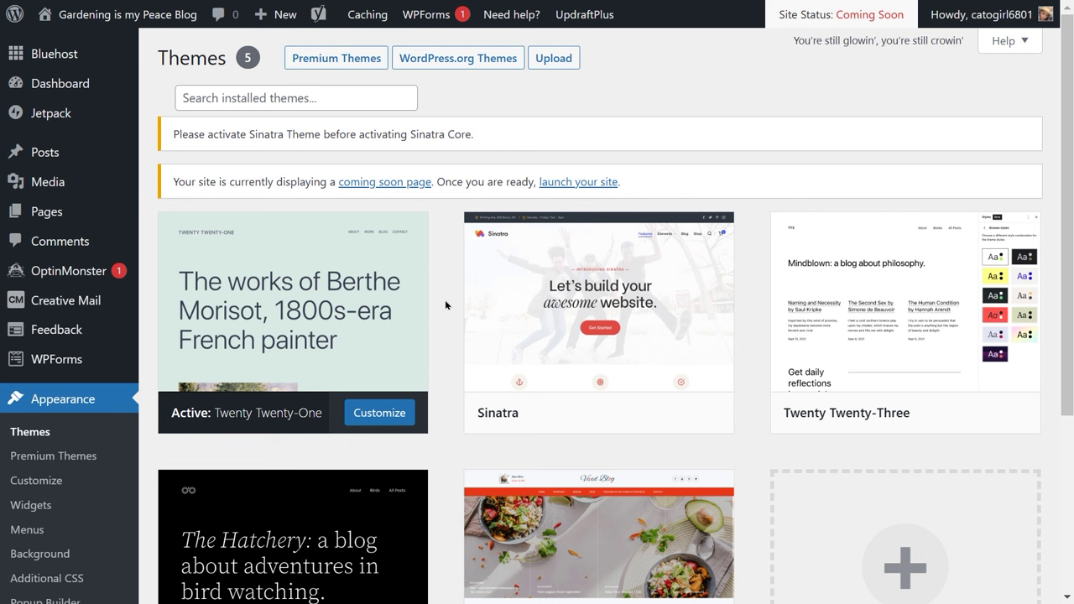
pyautogui.moveTo(29, 182)
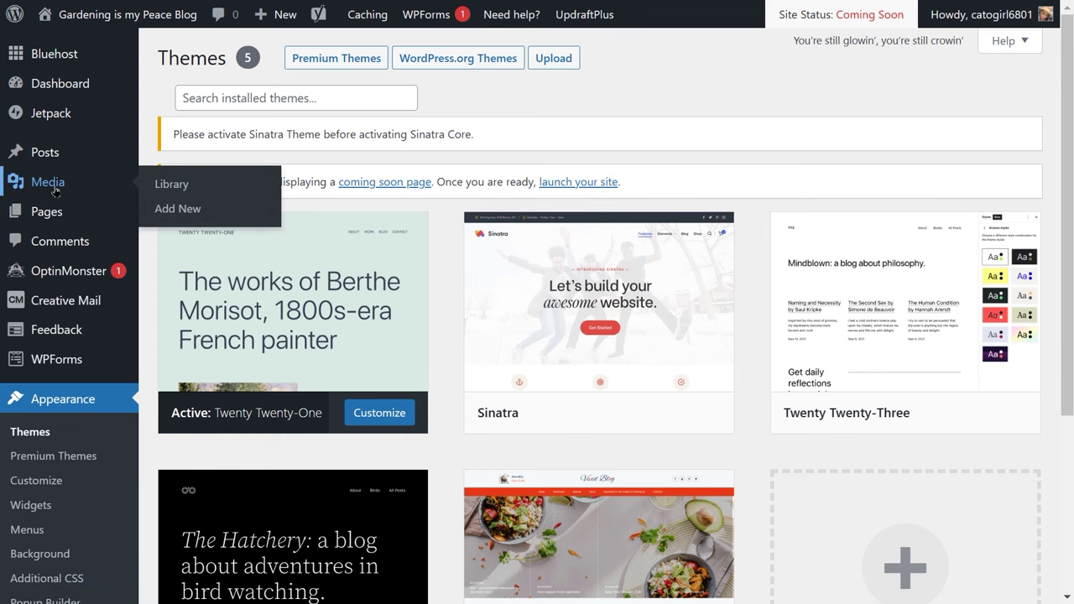
# Browse the 16 Media Library items, then go to Installed Plugins
pyautogui.click(54, 192)
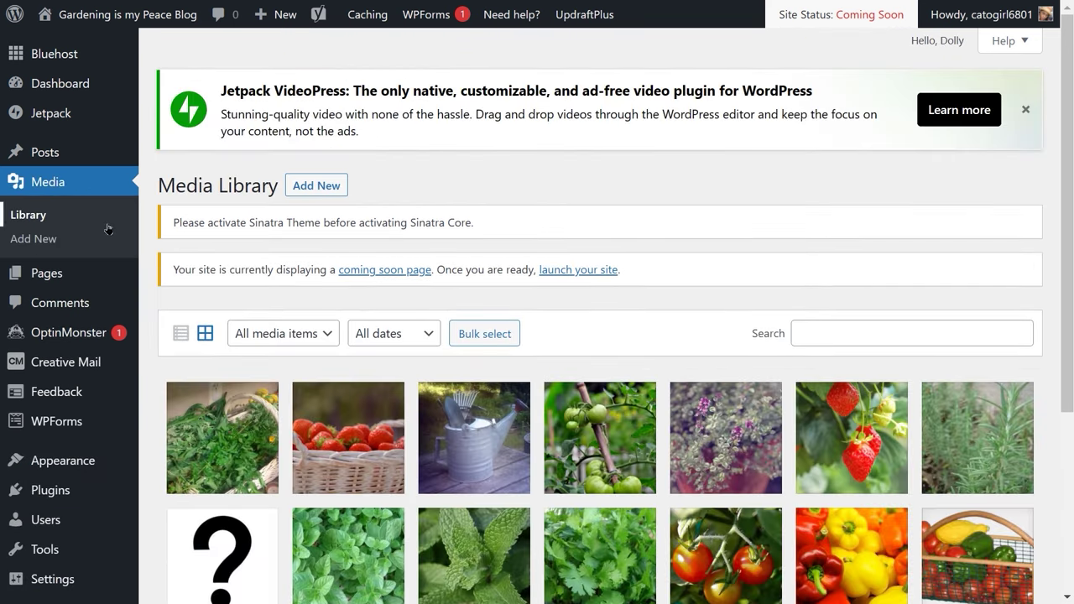
pyautogui.scroll(-1, 592, 432)
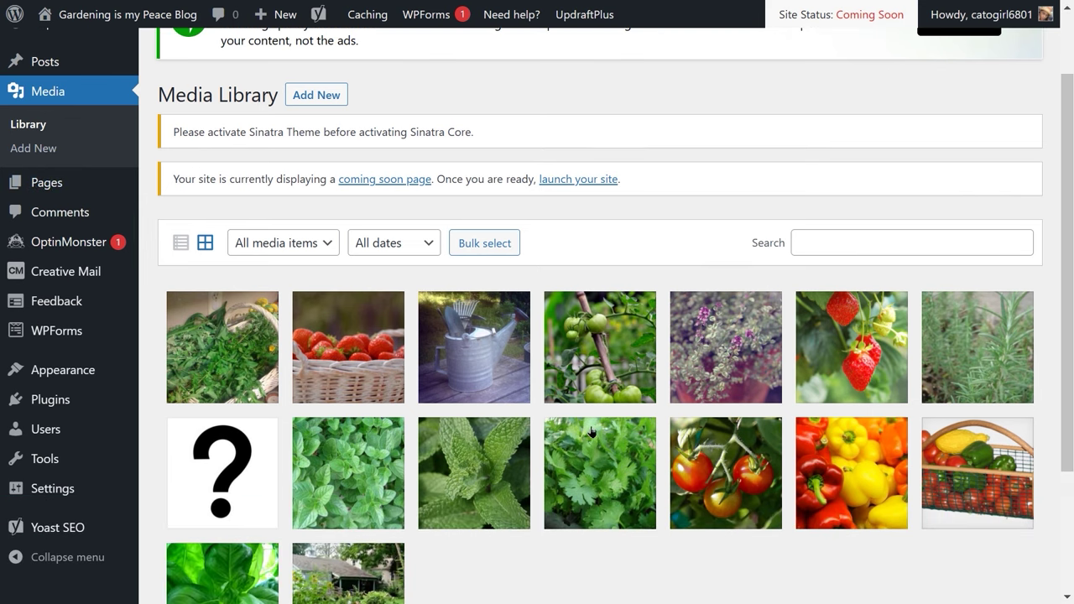
pyautogui.scroll(-2, 592, 432)
pyautogui.scroll(1, 591, 432)
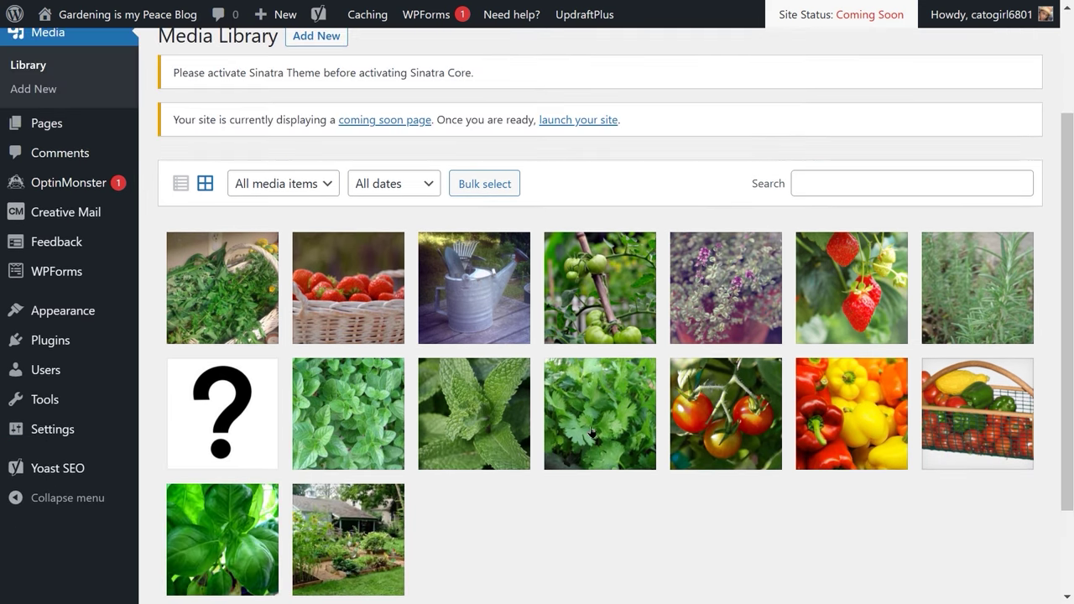
pyautogui.scroll(2, 591, 432)
pyautogui.scroll(-3, 592, 432)
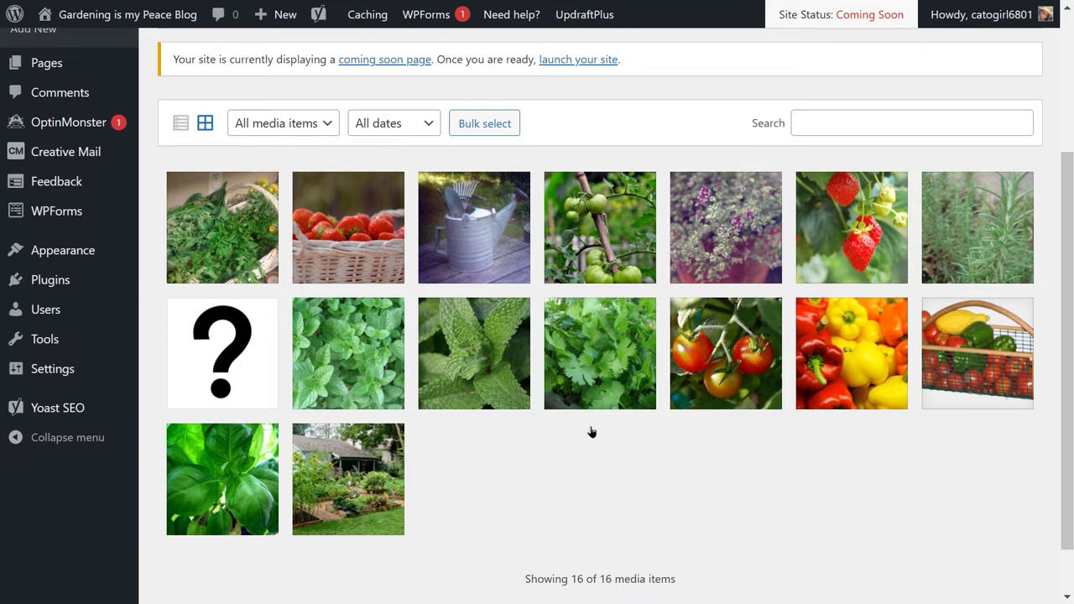
pyautogui.scroll(-1, 591, 433)
pyautogui.scroll(1, 592, 428)
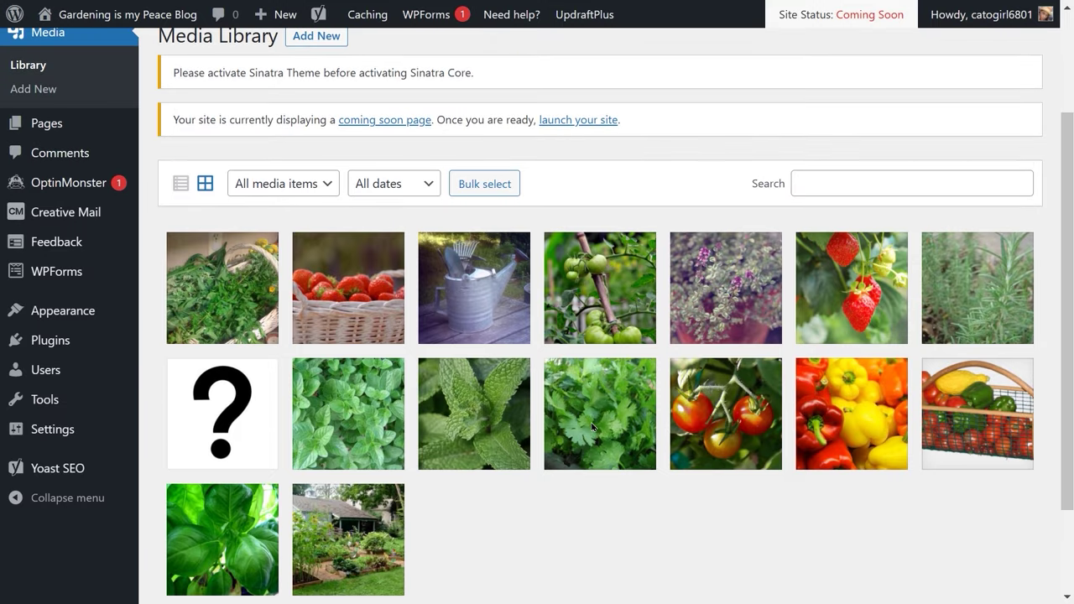
pyautogui.scroll(2, 592, 428)
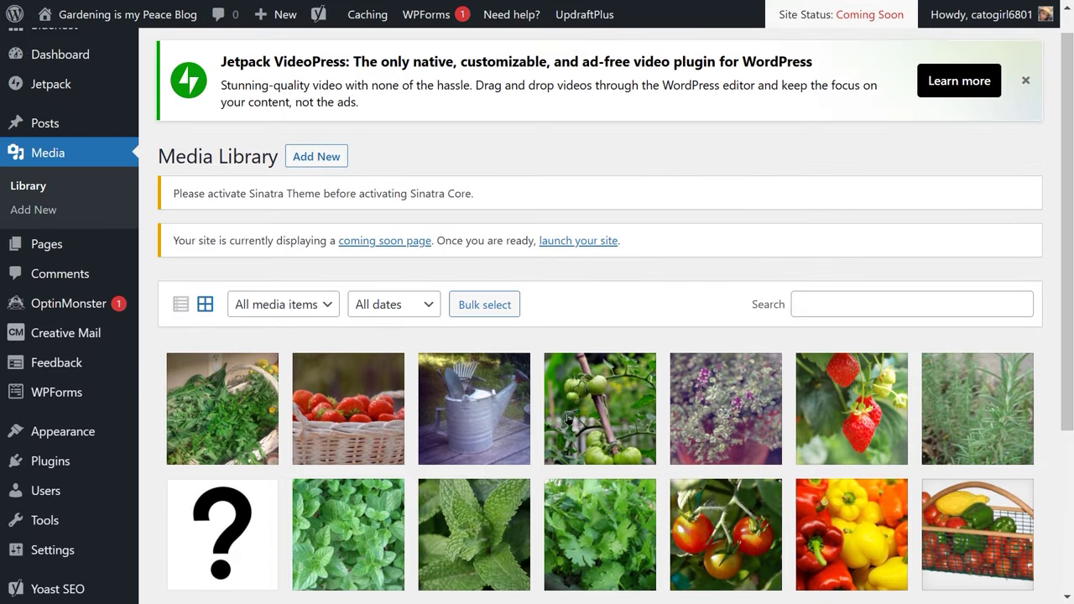
pyautogui.scroll(1, 469, 410)
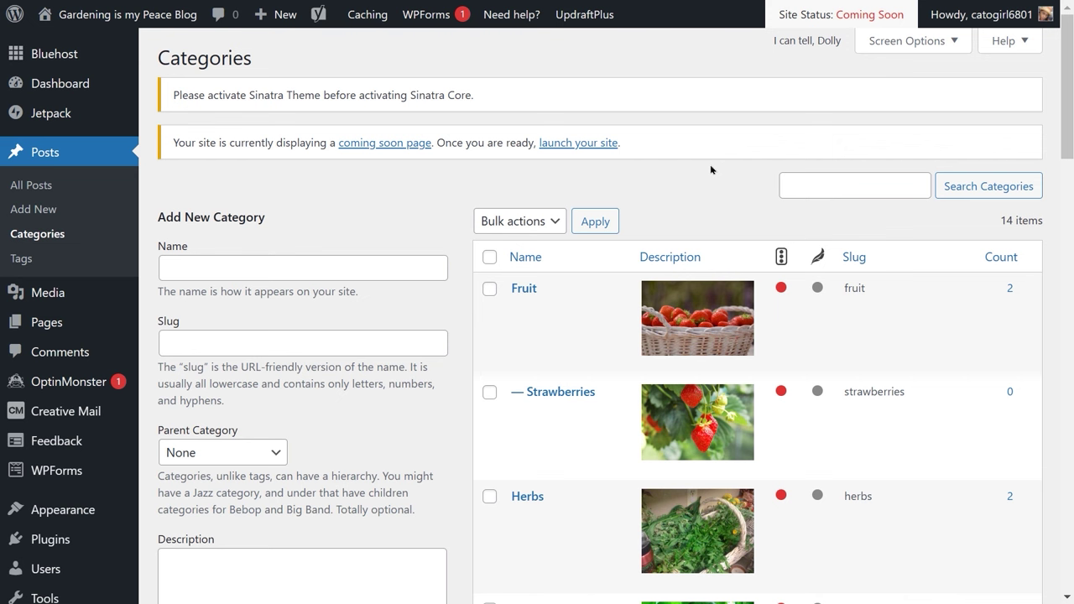
pyautogui.click(50, 546)
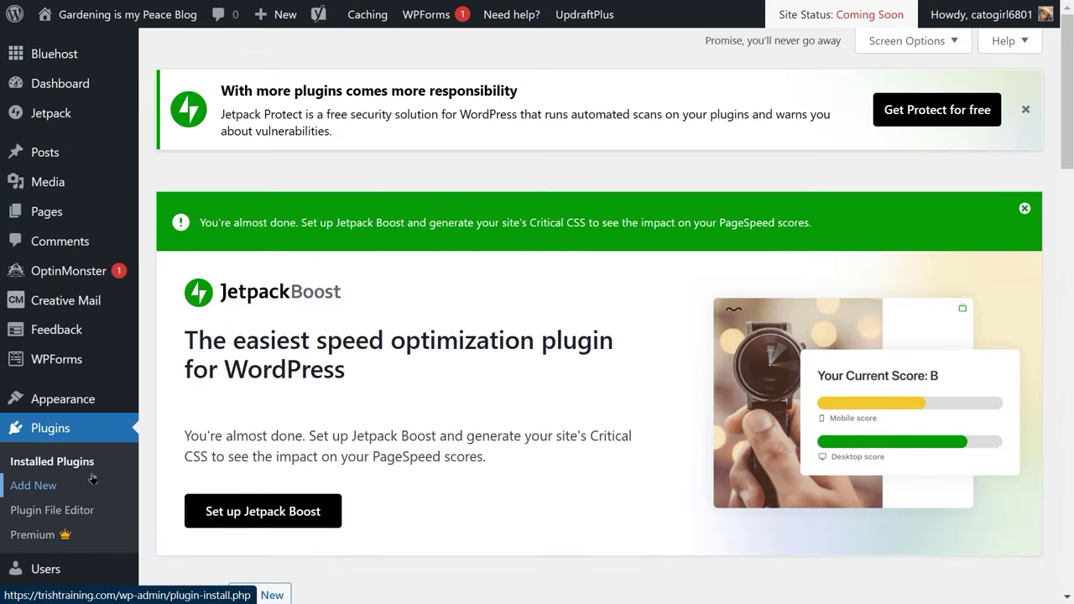
# Scroll through the 13 installed plugins down to WordPress Importer and back up
pyautogui.scroll(-4, 375, 415)
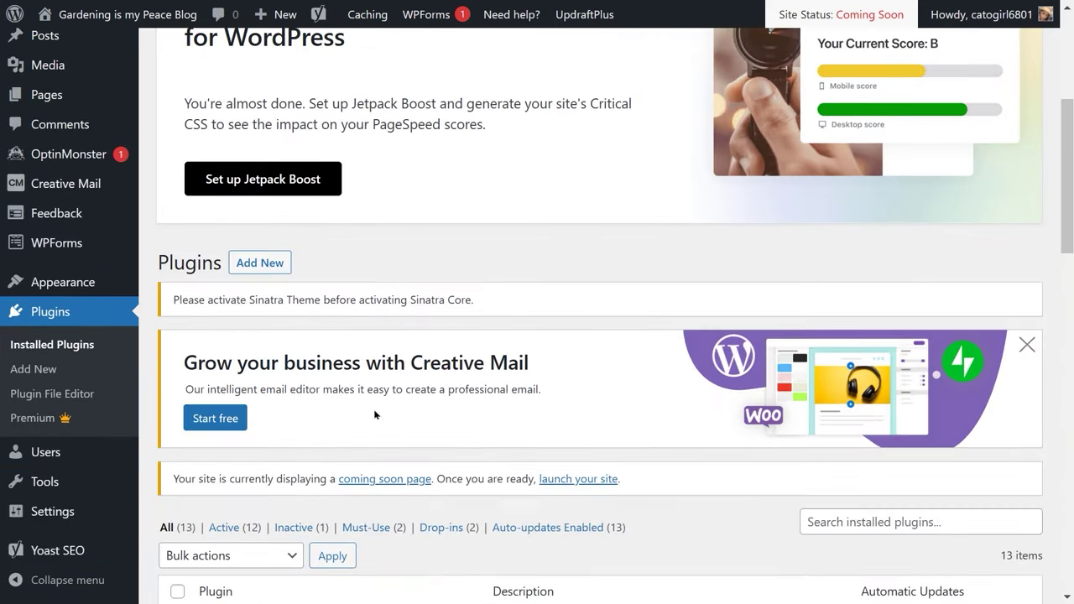
pyautogui.scroll(-5, 375, 414)
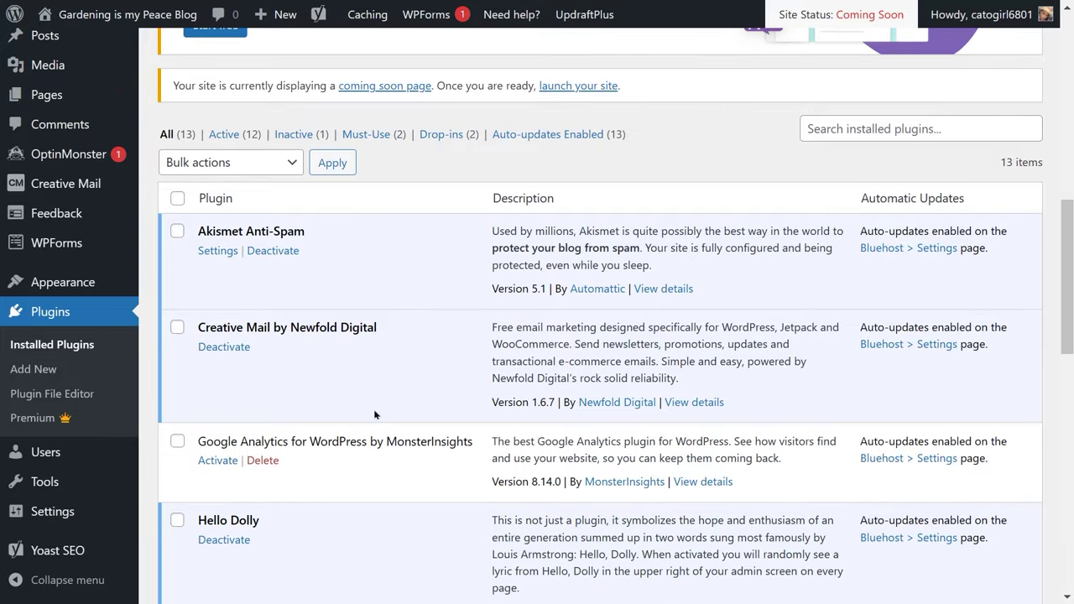
pyautogui.scroll(-4, 376, 415)
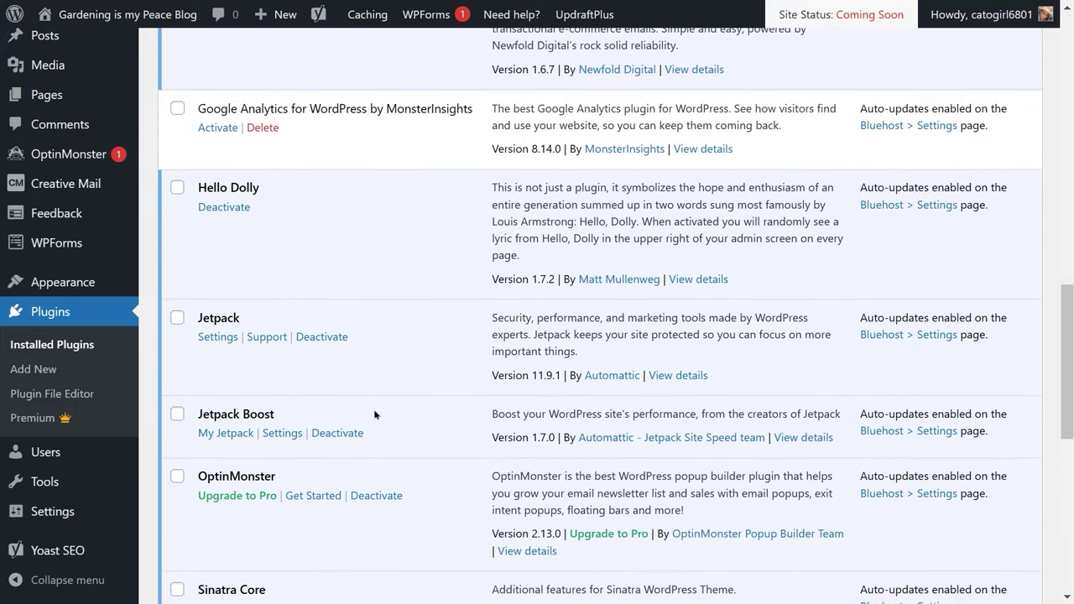
pyautogui.scroll(-4, 375, 414)
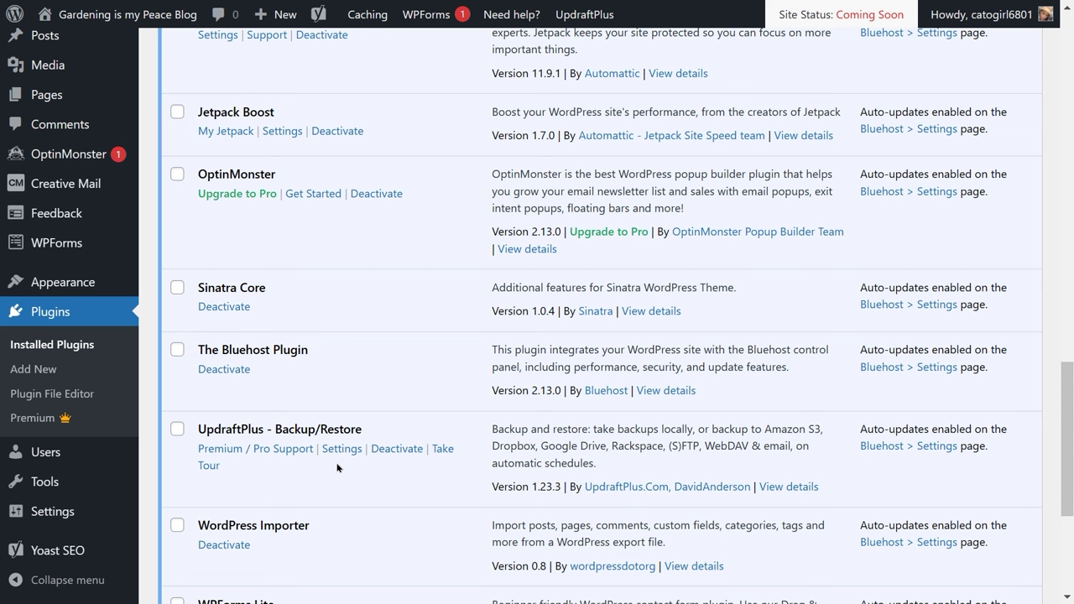
pyautogui.scroll(6, 337, 468)
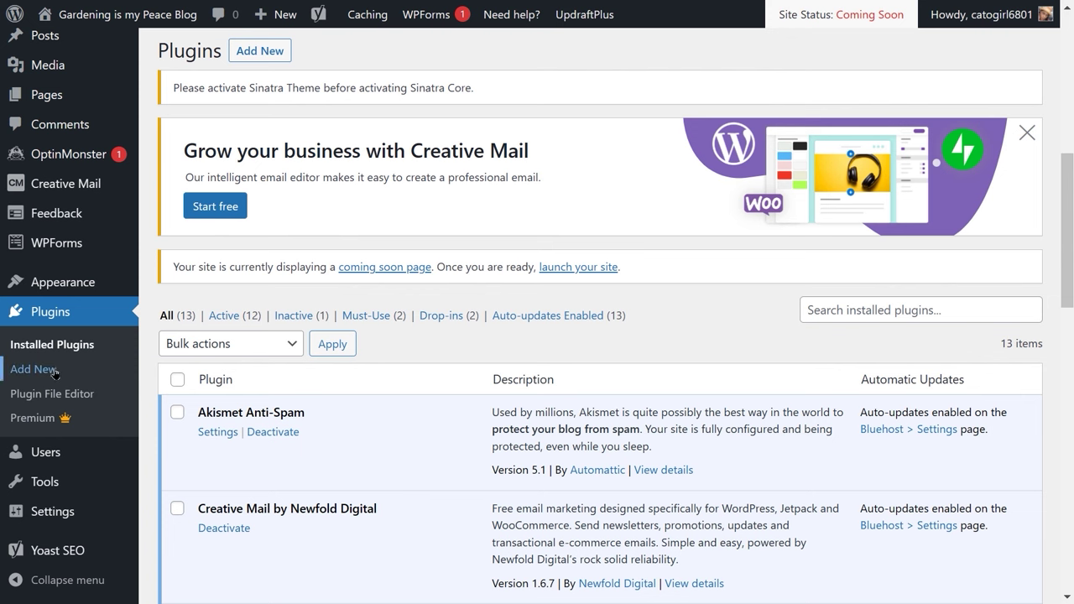
# Search Add Plugins for 'updraft plus', finding UpdraftPlus already active
pyautogui.click(53, 371)
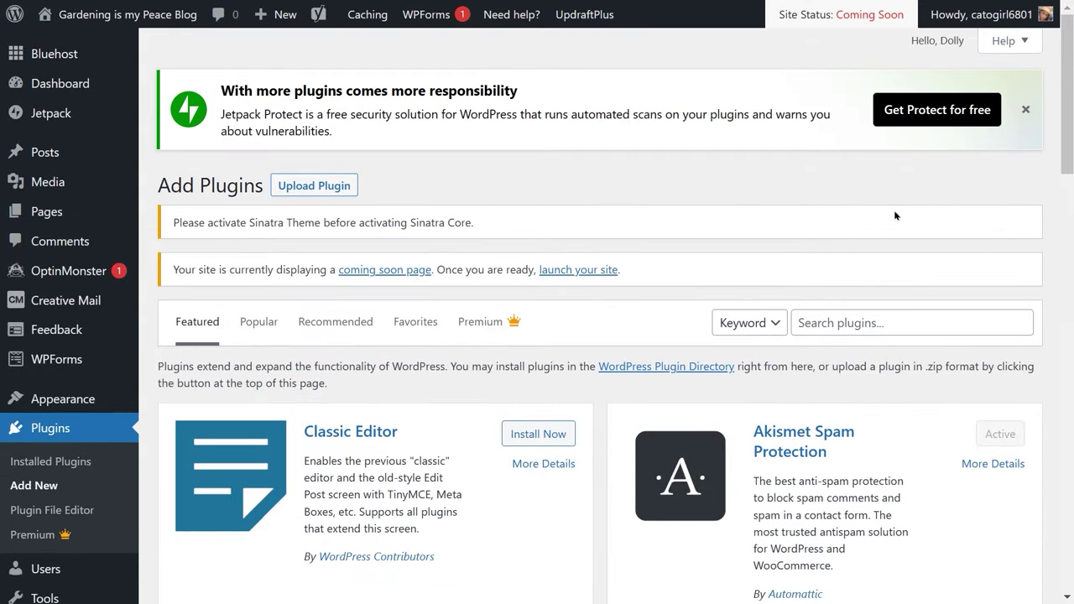
pyautogui.click(826, 326)
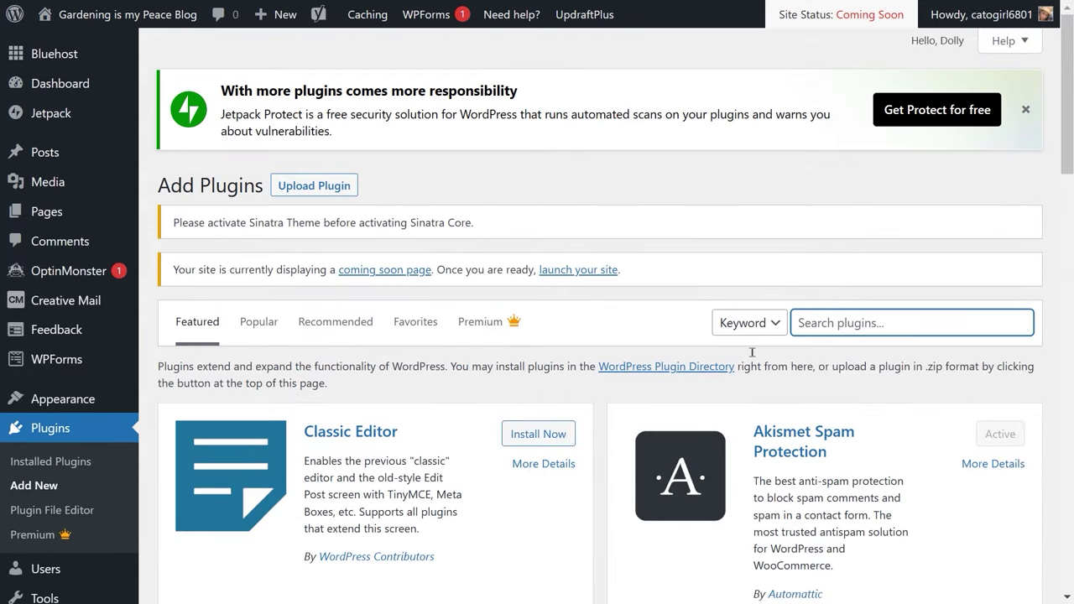
pyautogui.write('updraft plus')
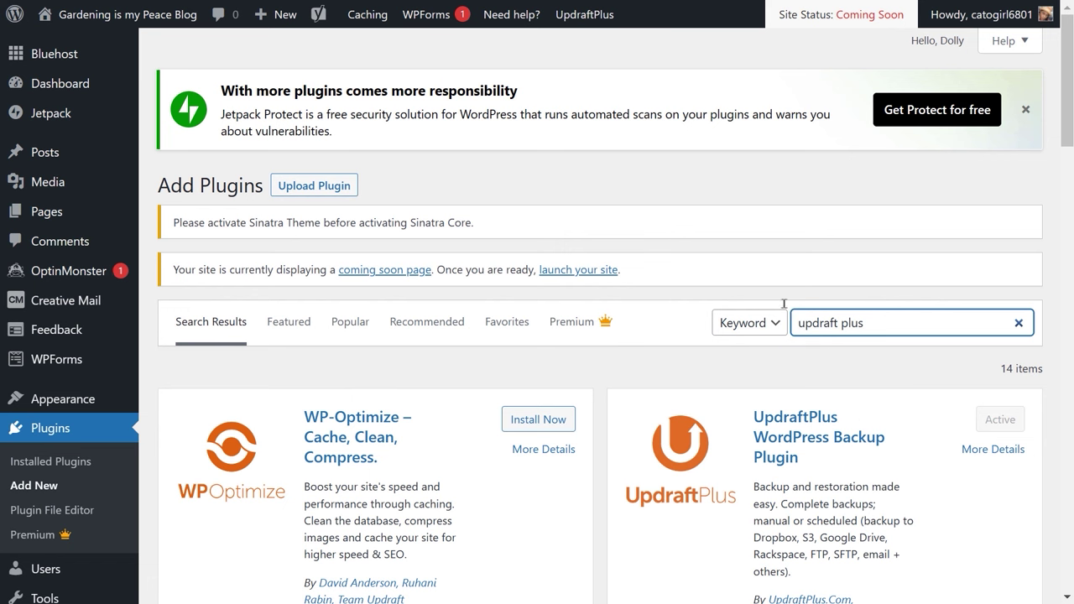
pyautogui.moveTo(585, 17)
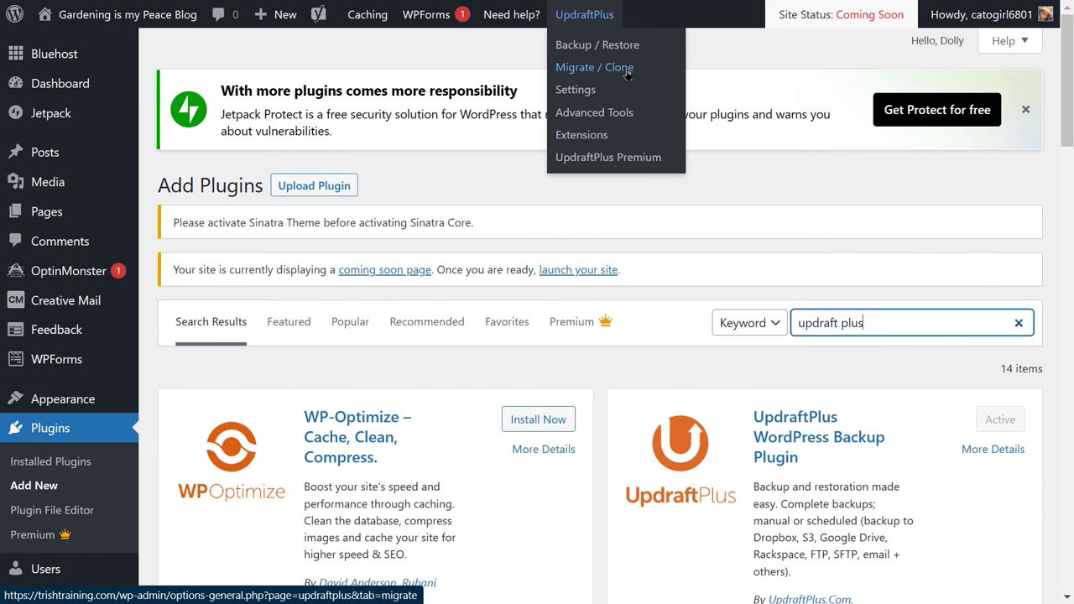
# Go to UpdraftPlus > Backup / Restore and confirm no file or database backups are scheduled
pyautogui.click(590, 53)
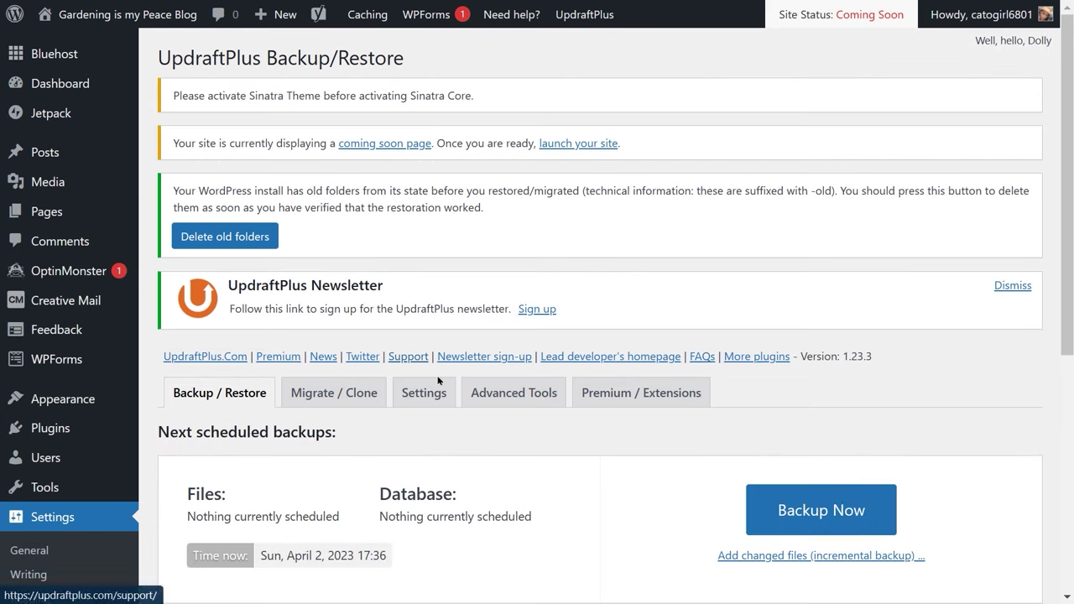
pyautogui.scroll(-2, 550, 375)
pyautogui.scroll(-3, 548, 375)
pyautogui.scroll(2, 548, 376)
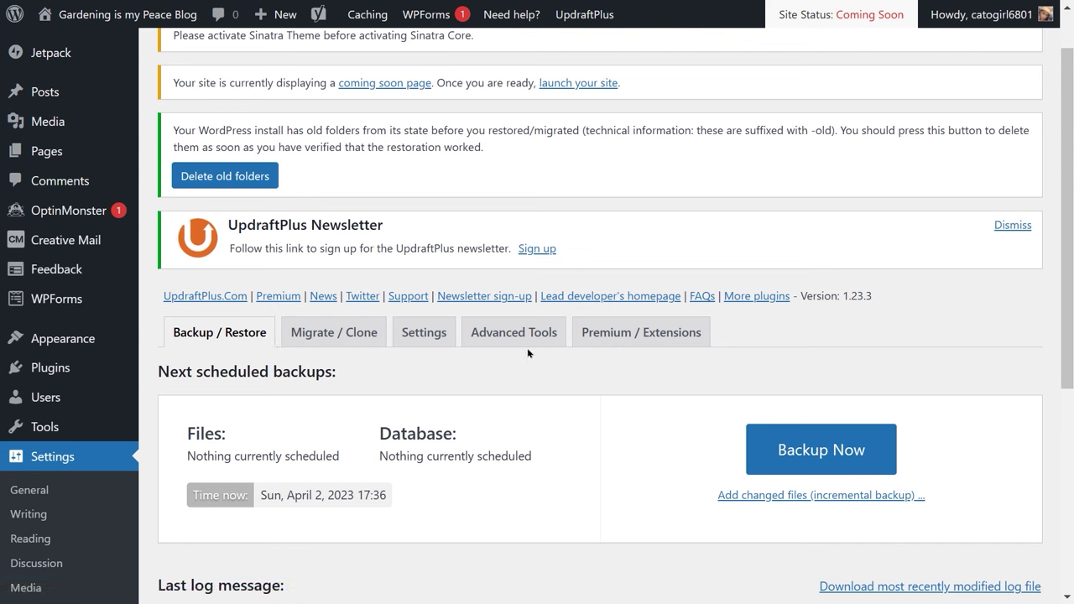
# On the UpdraftPlus Settings tab, check the Files backup schedule options and keep it on Manual
pyautogui.click(429, 335)
pyautogui.scroll(-1, 429, 335)
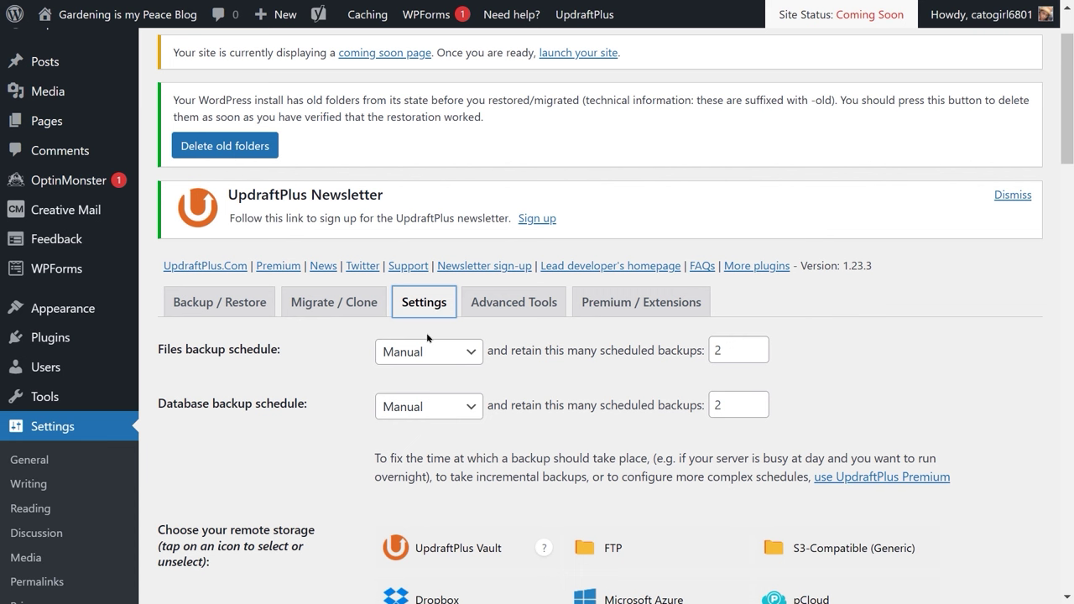
pyautogui.click(473, 351)
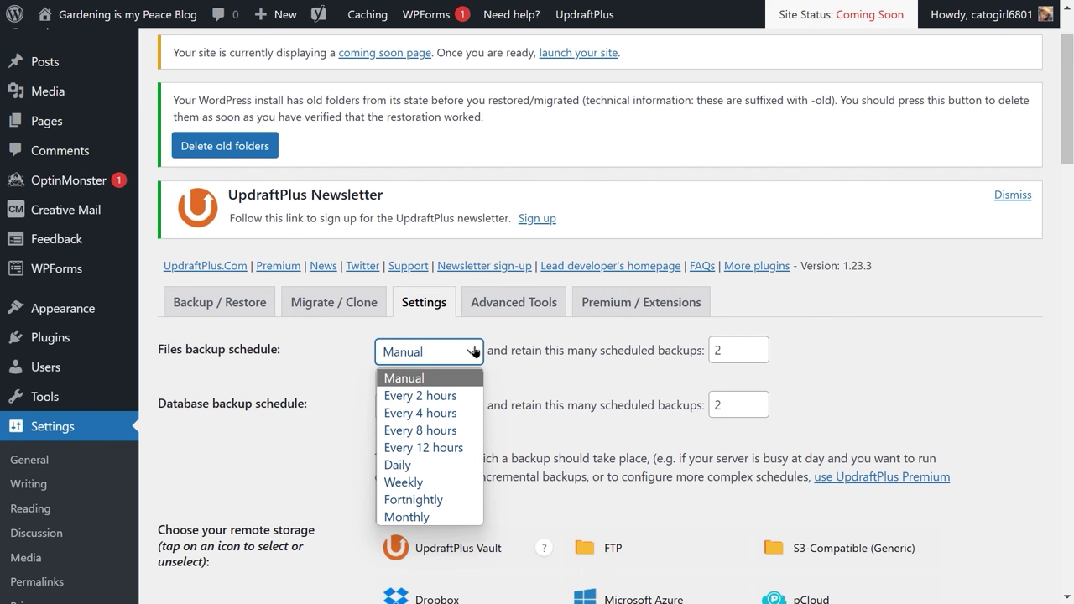
pyautogui.click(505, 377)
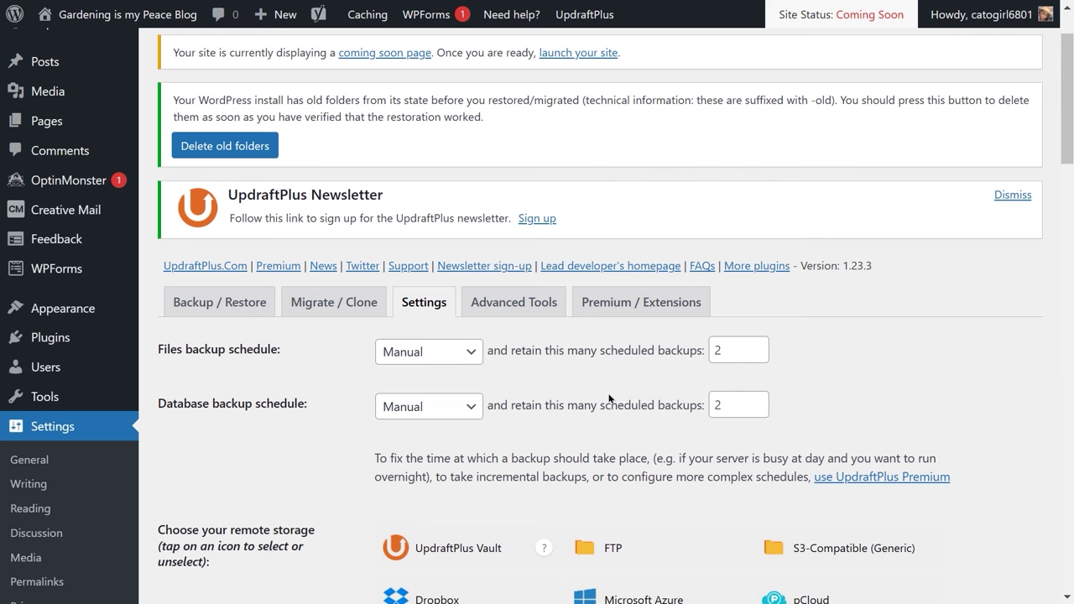
# Scroll through the UpdraftPlus settings to review Google Drive storage and the exclusion rules
pyautogui.scroll(-1, 610, 397)
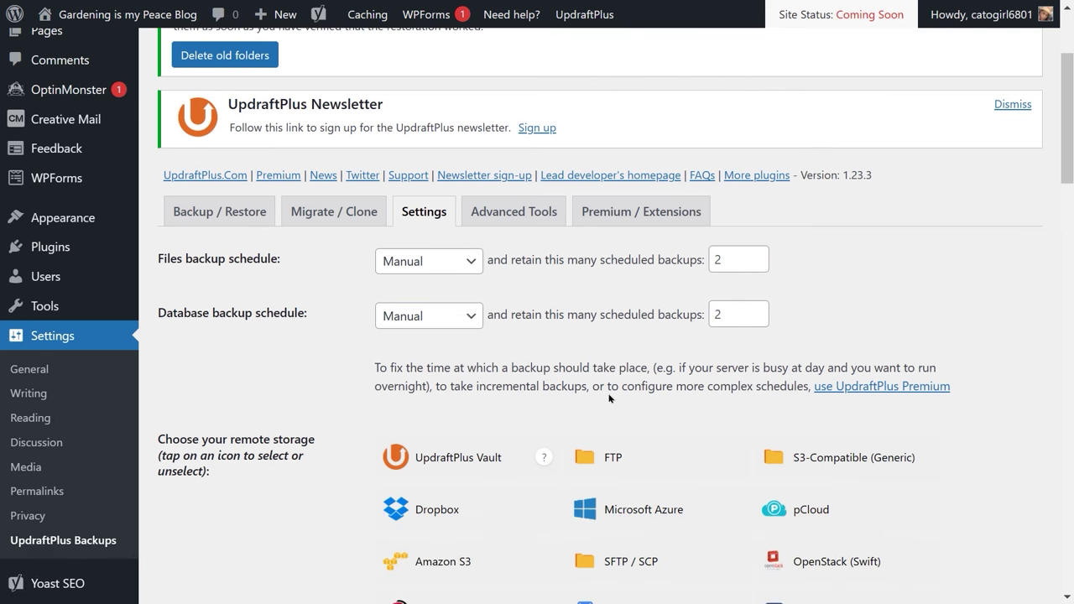
pyautogui.scroll(-1, 609, 398)
pyautogui.scroll(-1, 610, 398)
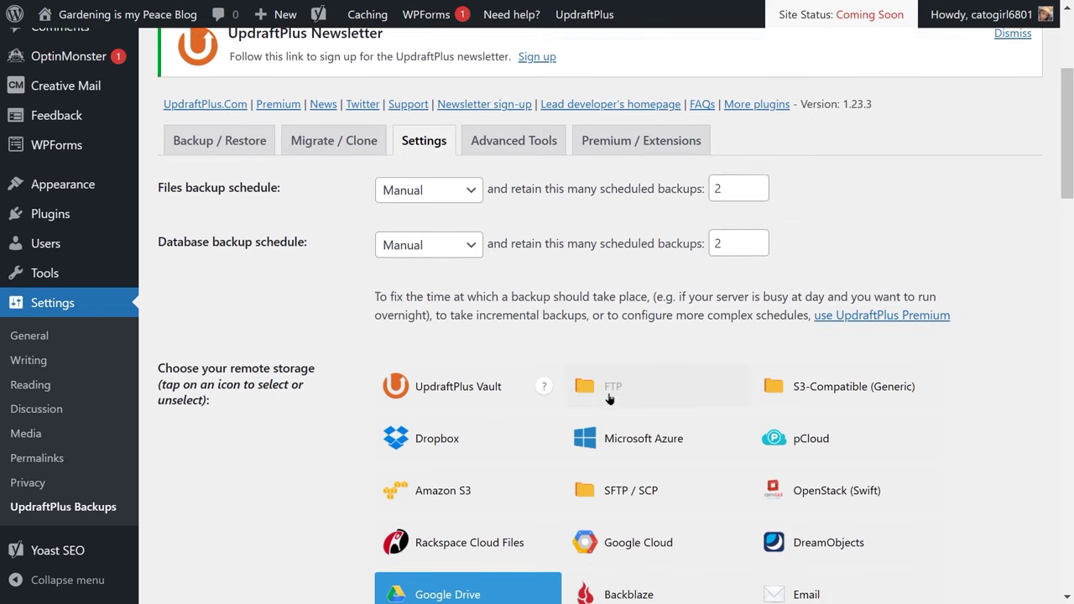
pyautogui.scroll(-1, 609, 398)
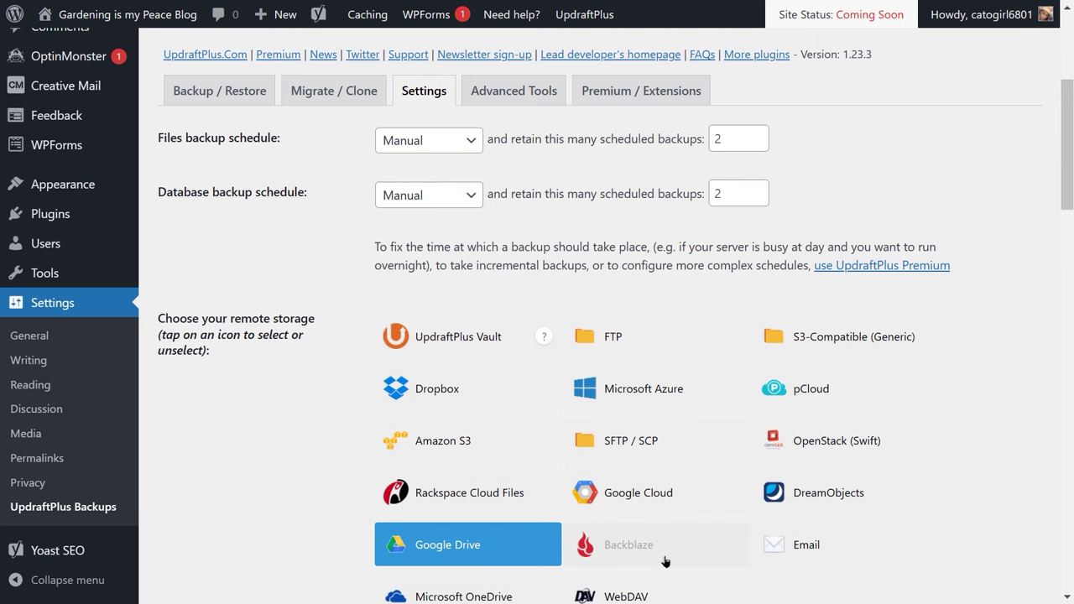
pyautogui.scroll(-1, 666, 562)
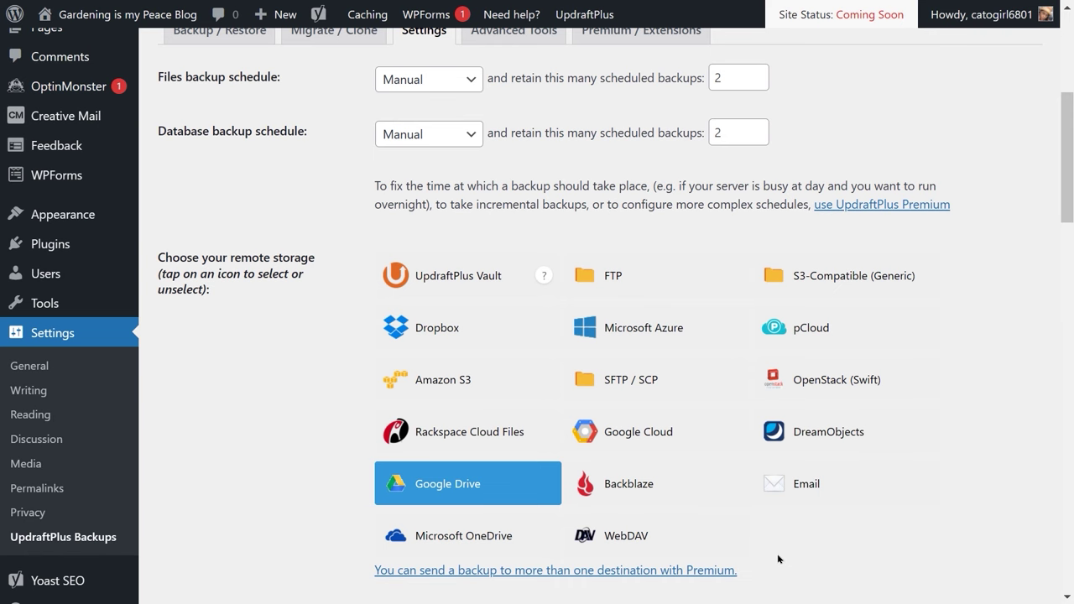
pyautogui.scroll(-5, 778, 559)
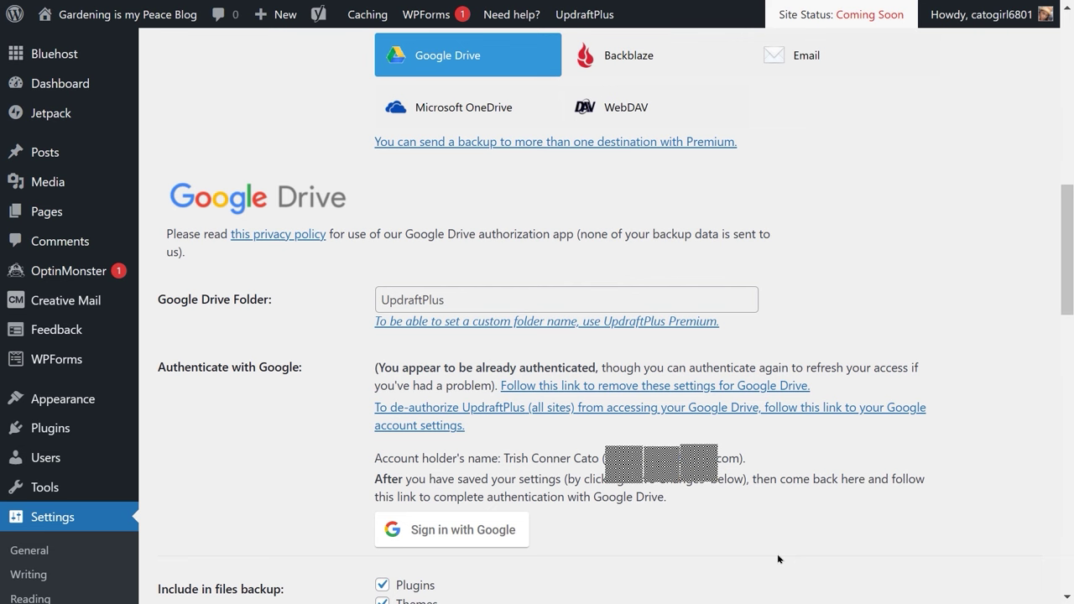
pyautogui.scroll(-6, 778, 559)
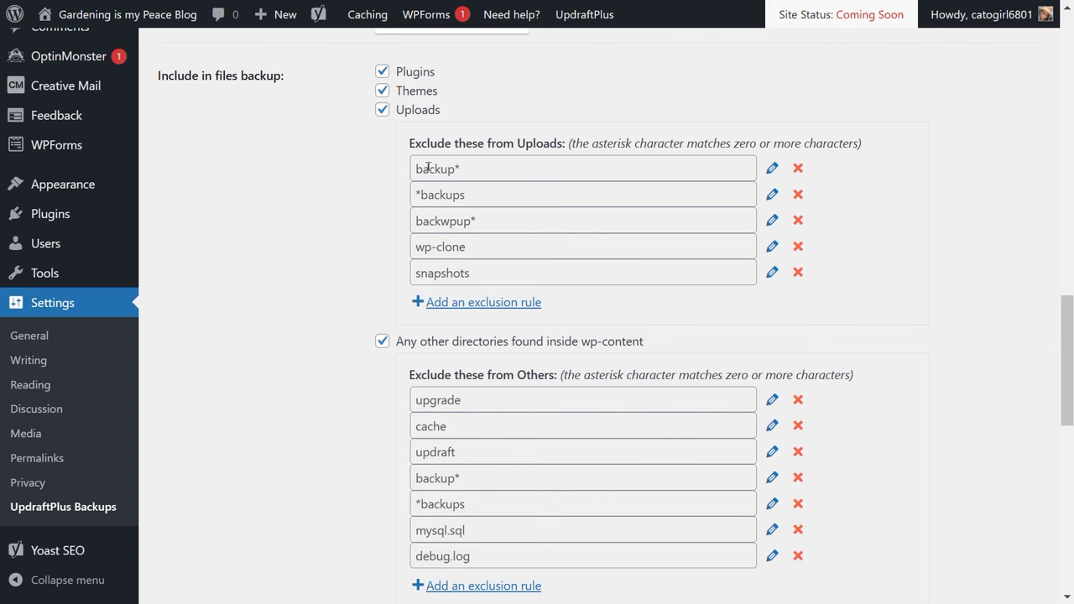
pyautogui.moveTo(426, 351)
pyautogui.scroll(-6, 330, 438)
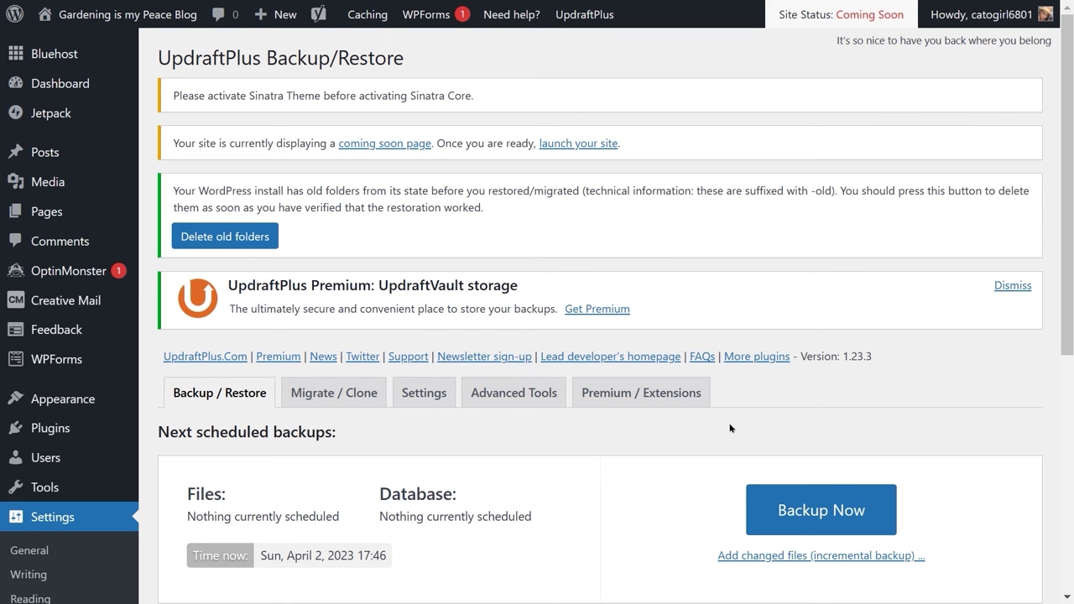
pyautogui.scroll(-1, 731, 429)
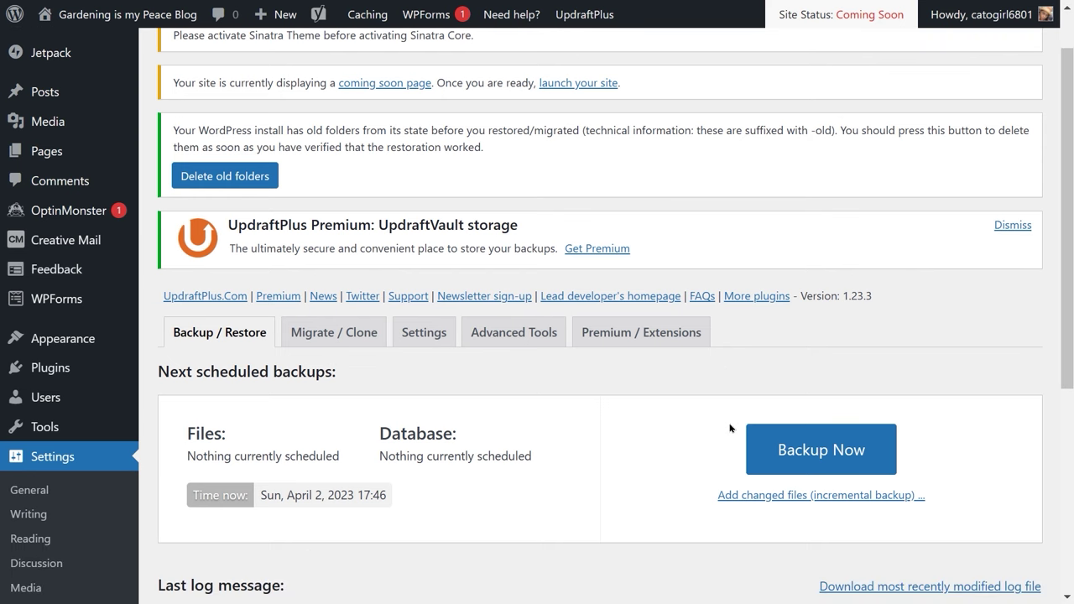
pyautogui.scroll(-1, 731, 429)
pyautogui.scroll(-3, 730, 429)
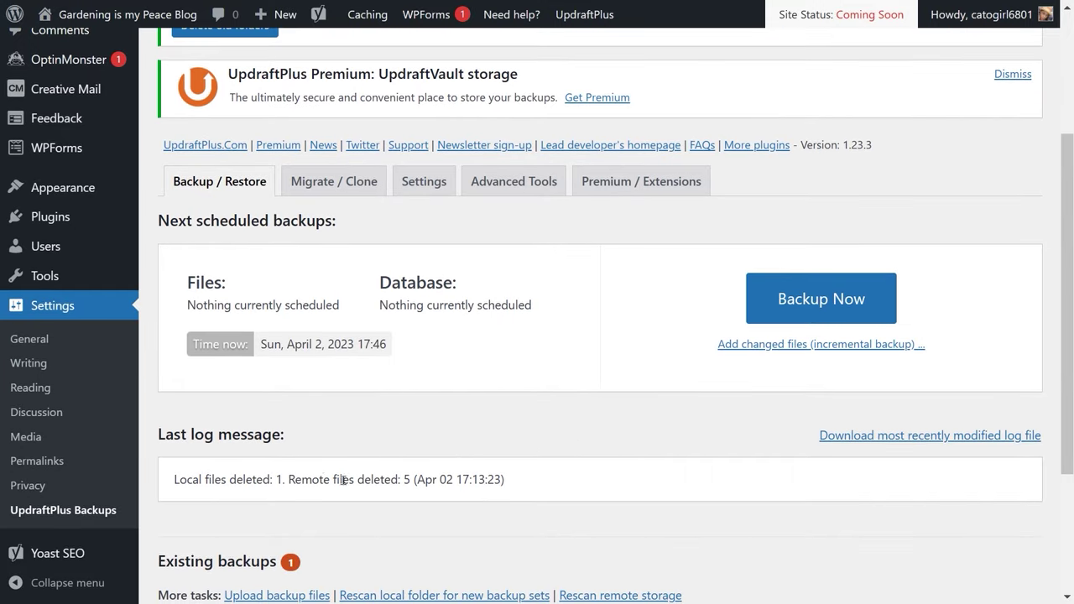
pyautogui.scroll(1, 384, 462)
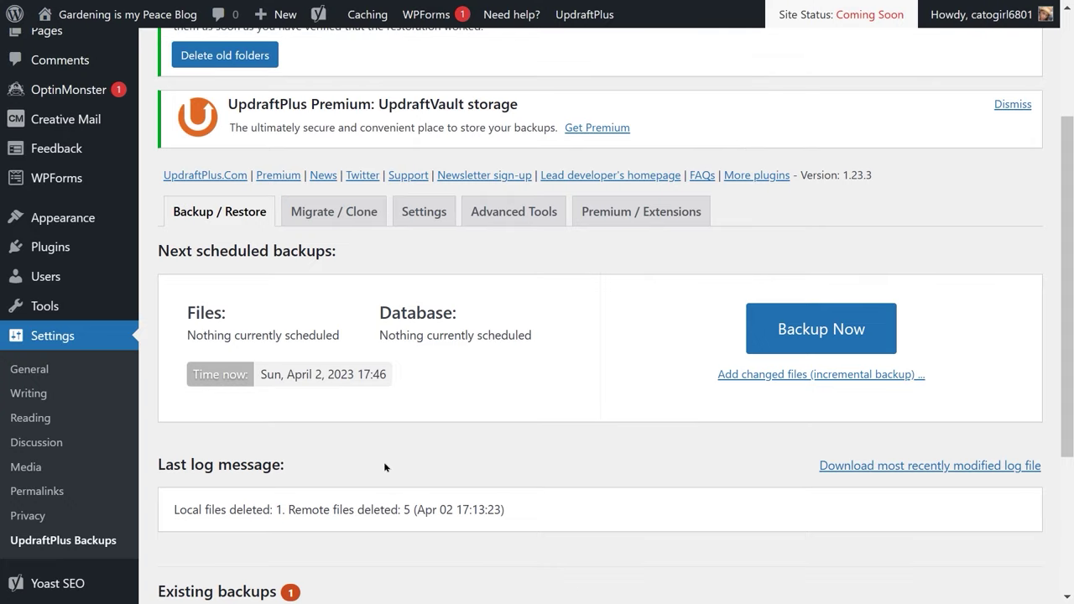
pyautogui.scroll(1, 383, 462)
pyautogui.scroll(-1, 324, 492)
pyautogui.scroll(-1, 291, 506)
pyautogui.scroll(-1, 331, 459)
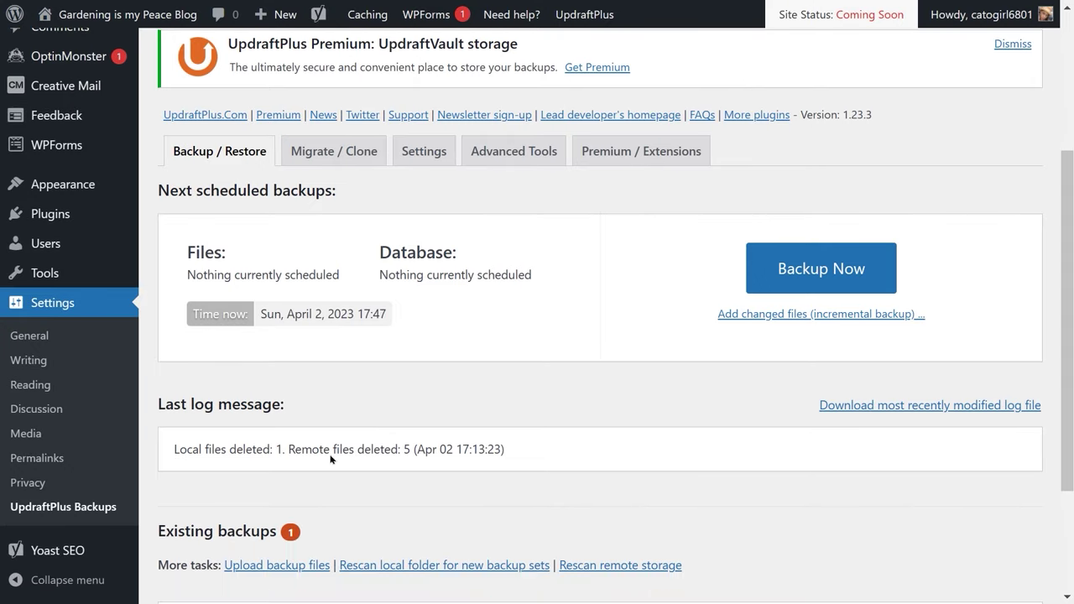
pyautogui.scroll(-1, 343, 396)
pyautogui.scroll(1, 344, 396)
pyautogui.scroll(-3, 344, 400)
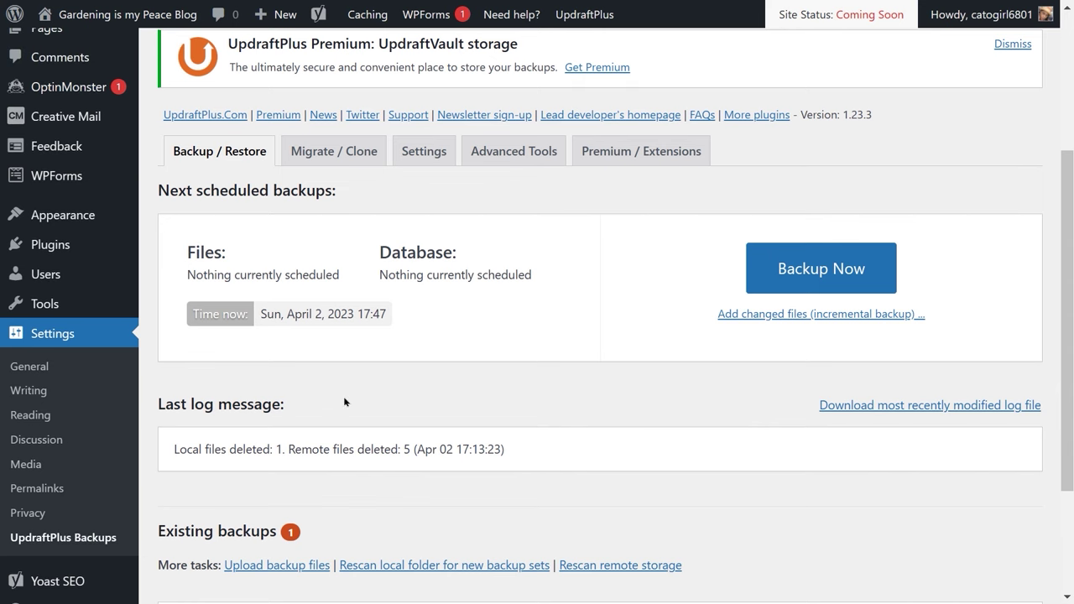
pyautogui.scroll(-1, 343, 401)
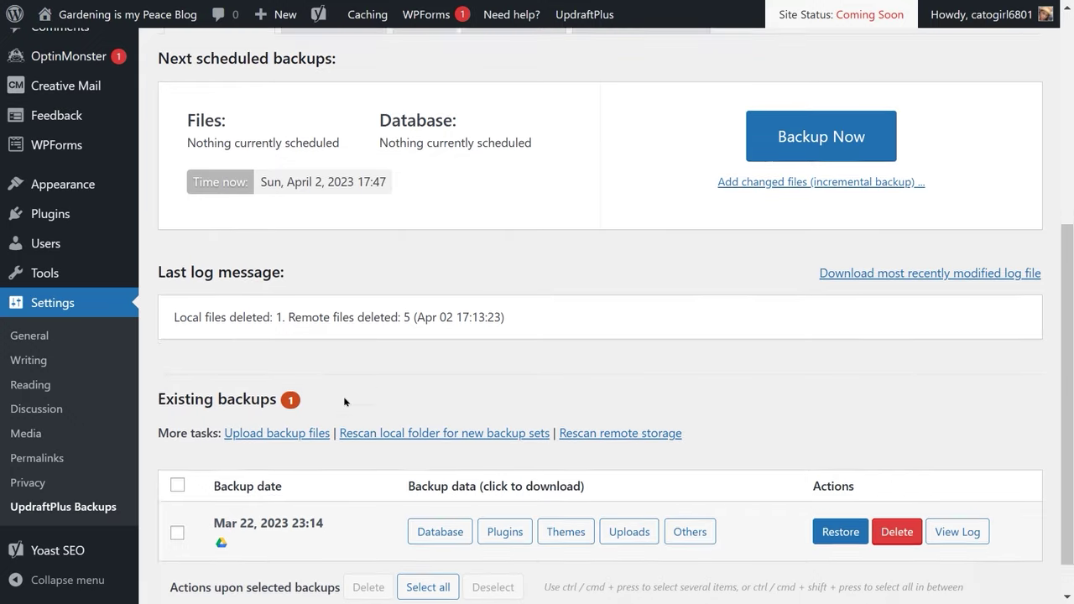
pyautogui.scroll(-2, 343, 401)
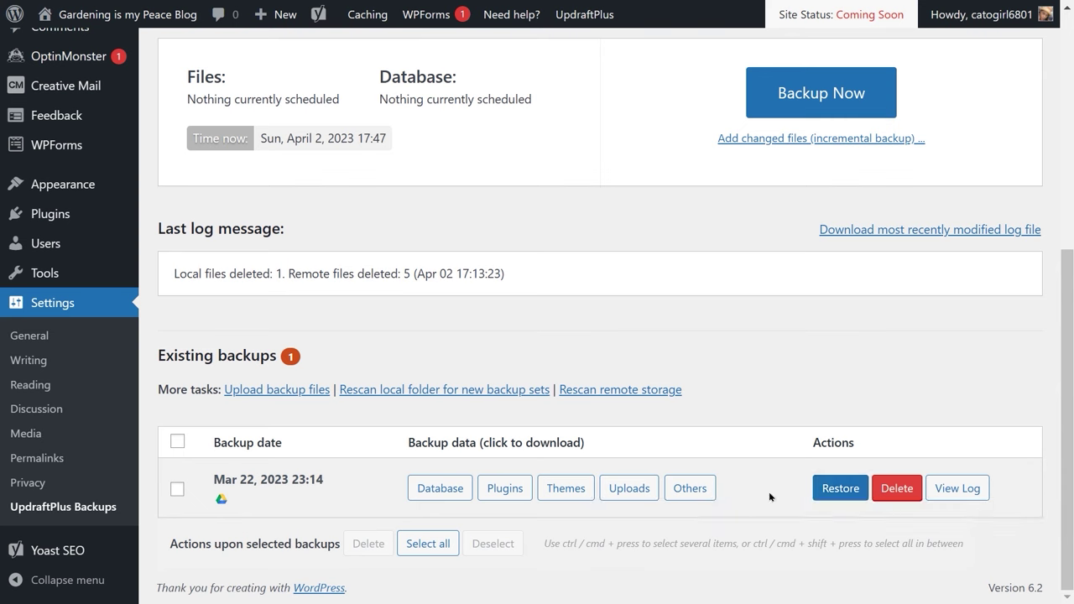
pyautogui.scroll(5, 758, 497)
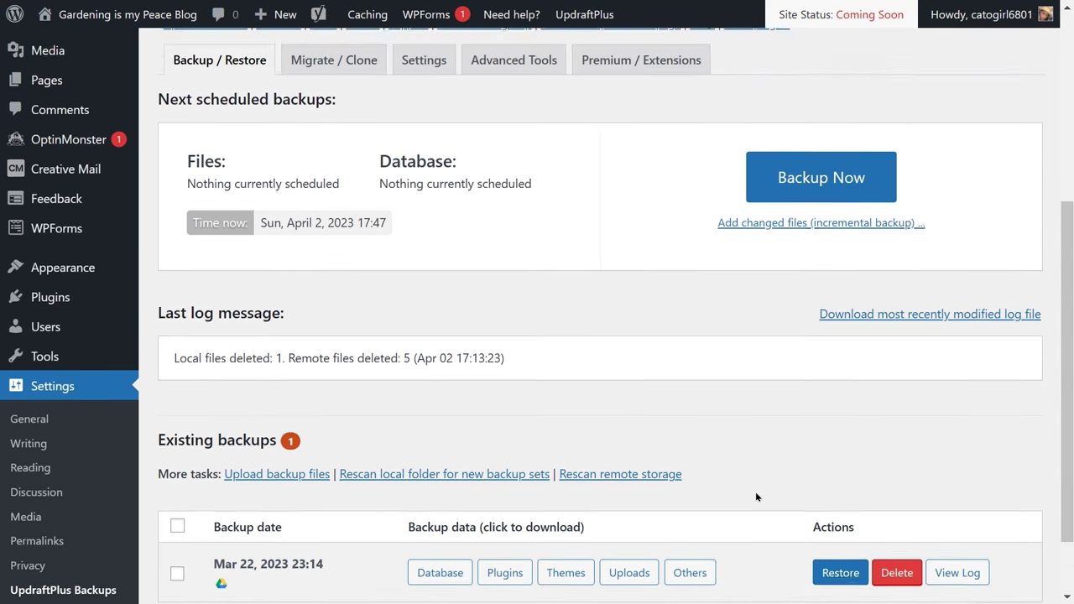
pyautogui.scroll(1, 757, 497)
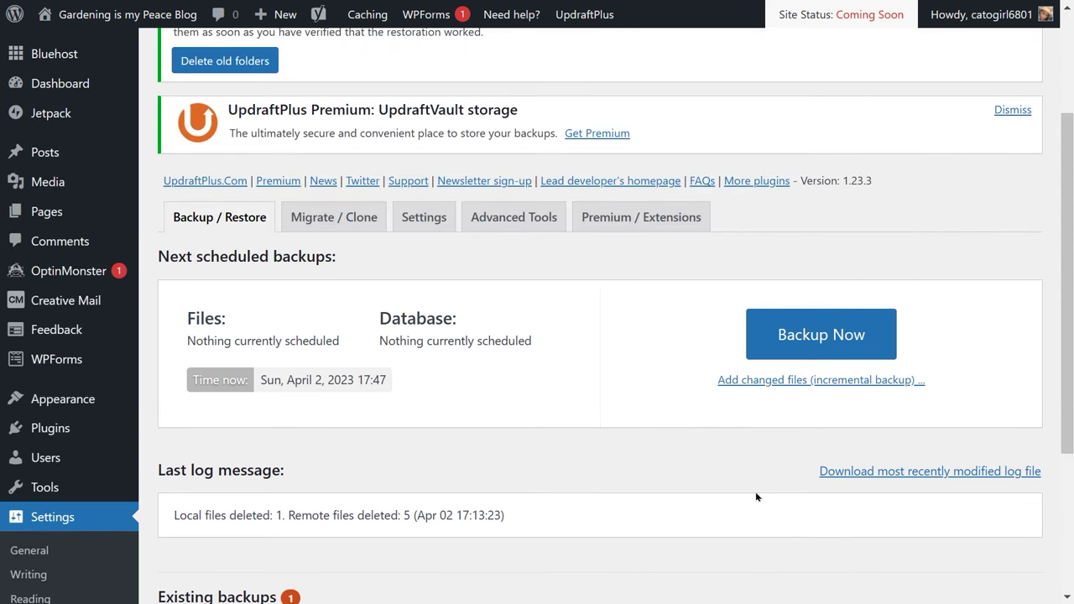
# Run a new UpdraftPlus backup that includes the database, files and remote storage
pyautogui.click(813, 345)
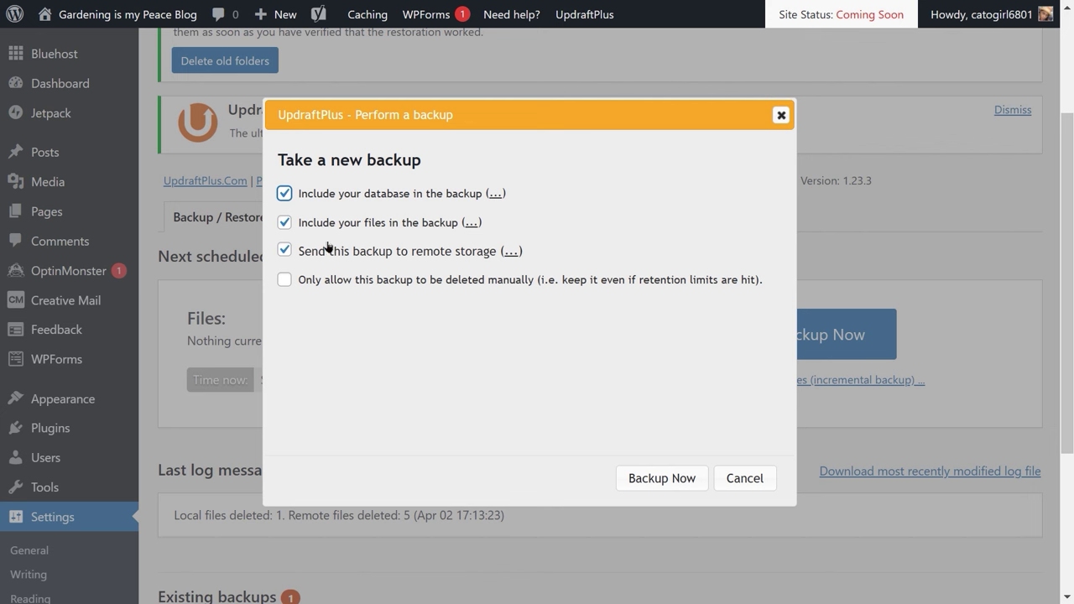
pyautogui.click(663, 479)
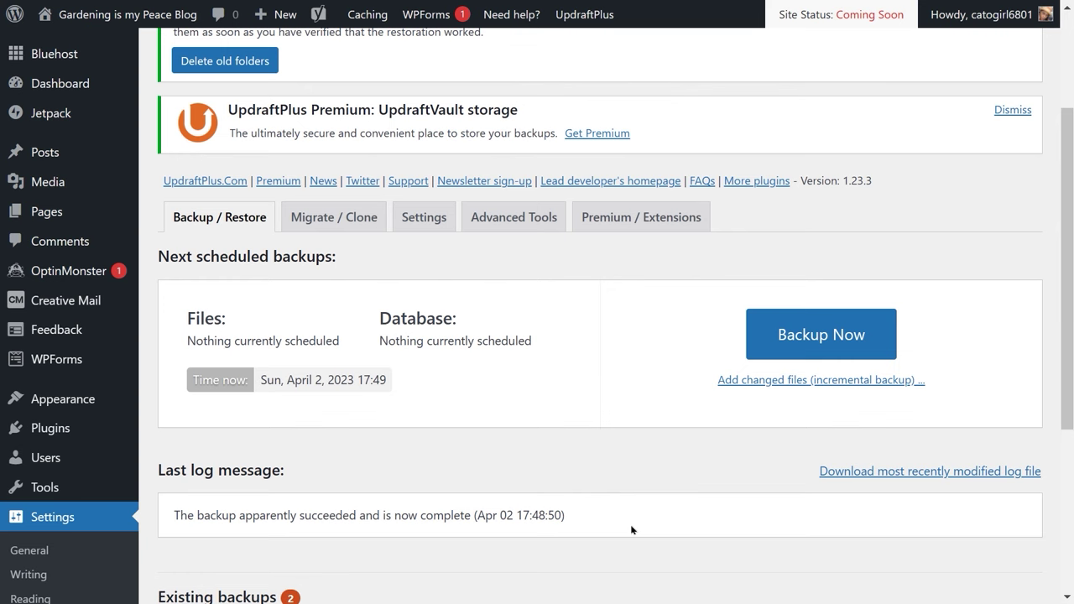
pyautogui.scroll(-3, 632, 530)
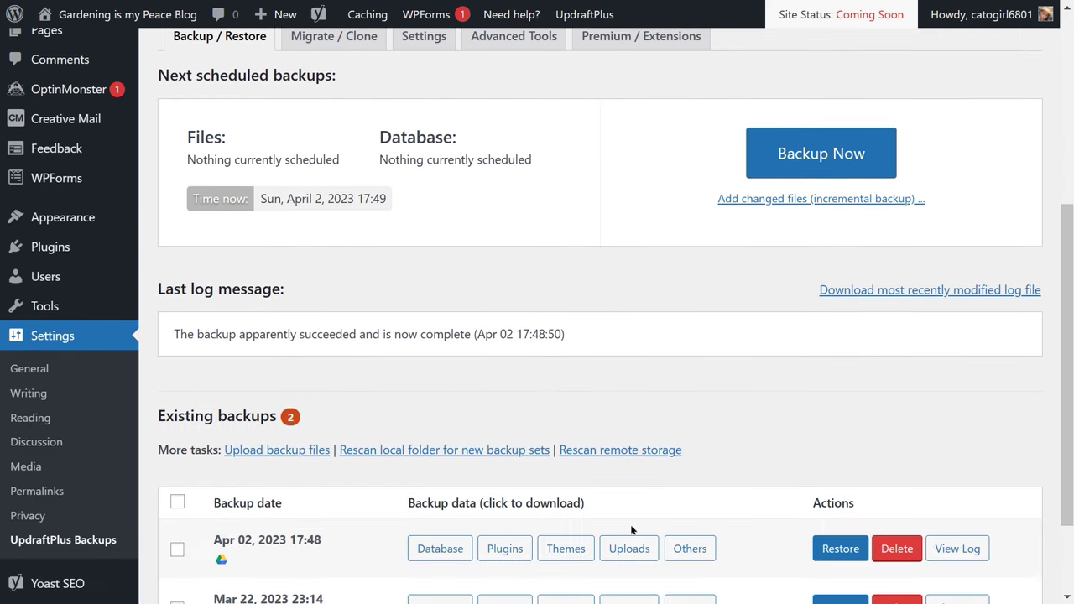
pyautogui.scroll(-1, 632, 530)
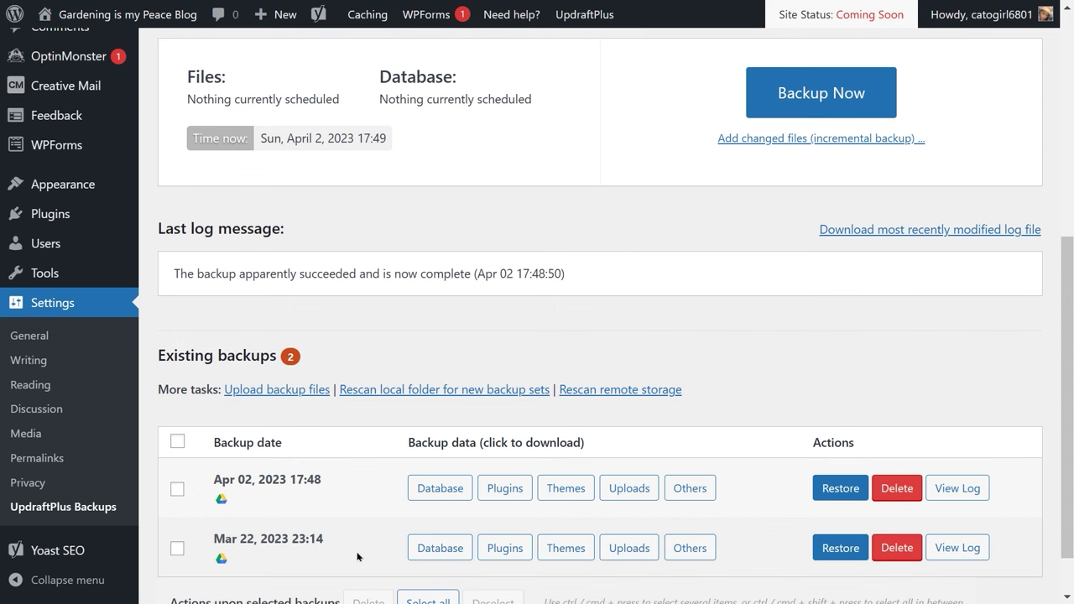
pyautogui.scroll(1, 357, 557)
pyautogui.scroll(-1, 356, 557)
pyautogui.scroll(4, 358, 557)
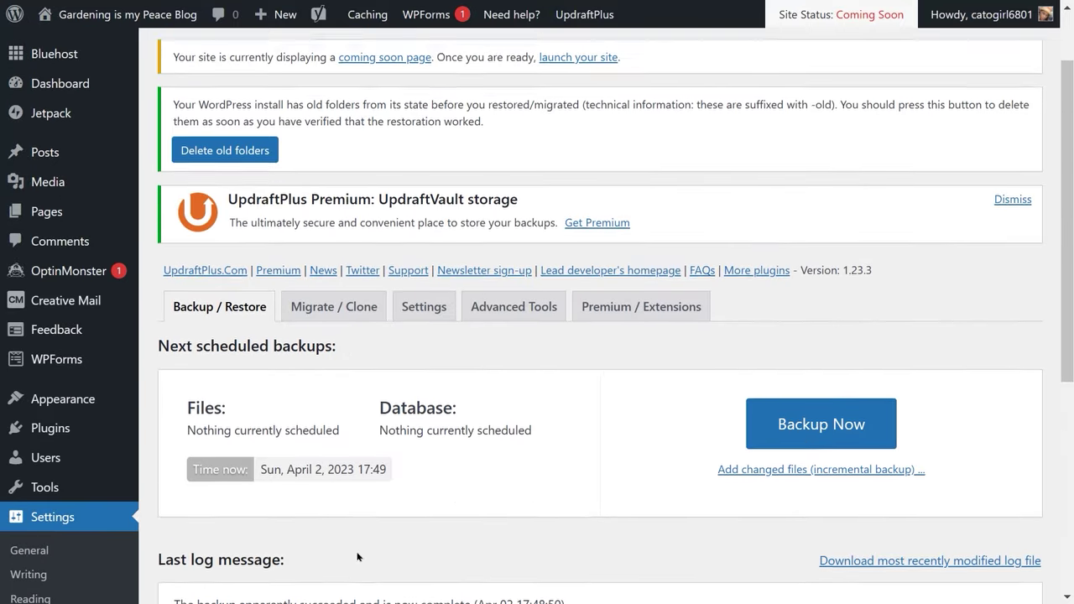
pyautogui.scroll(1, 358, 557)
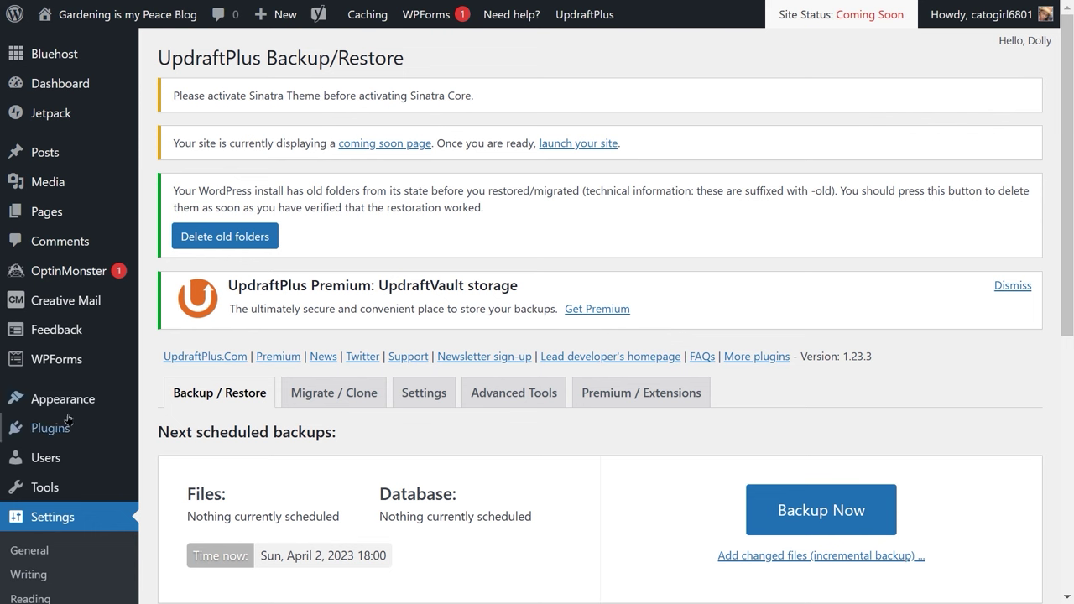
# Open Appearance > Theme File Editor on Twenty Twenty-One's style.css and accept the direct-editing warning
pyautogui.moveTo(62, 406)
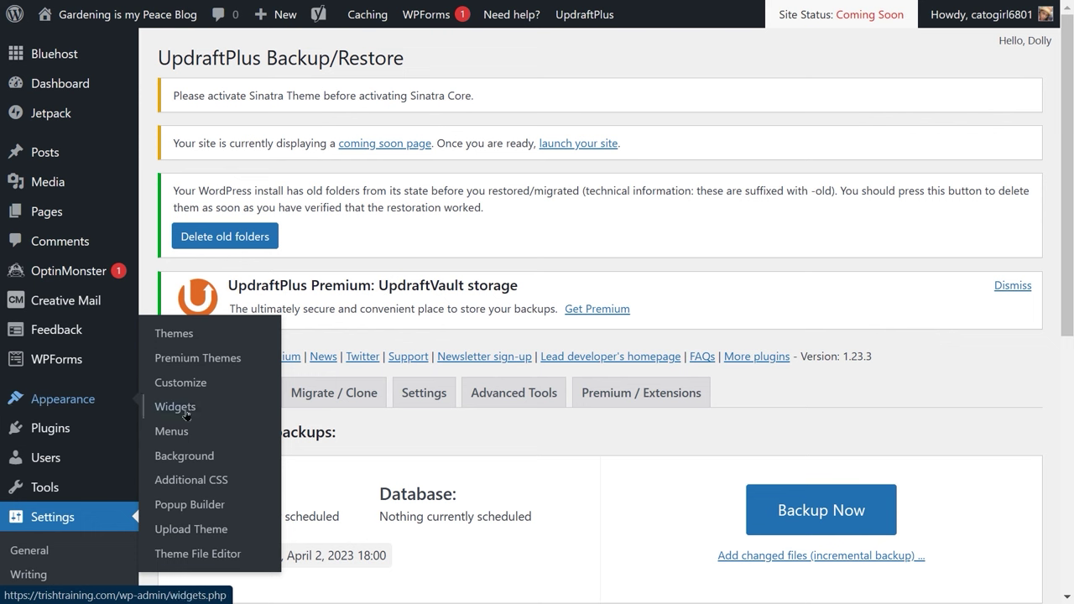
pyautogui.click(209, 557)
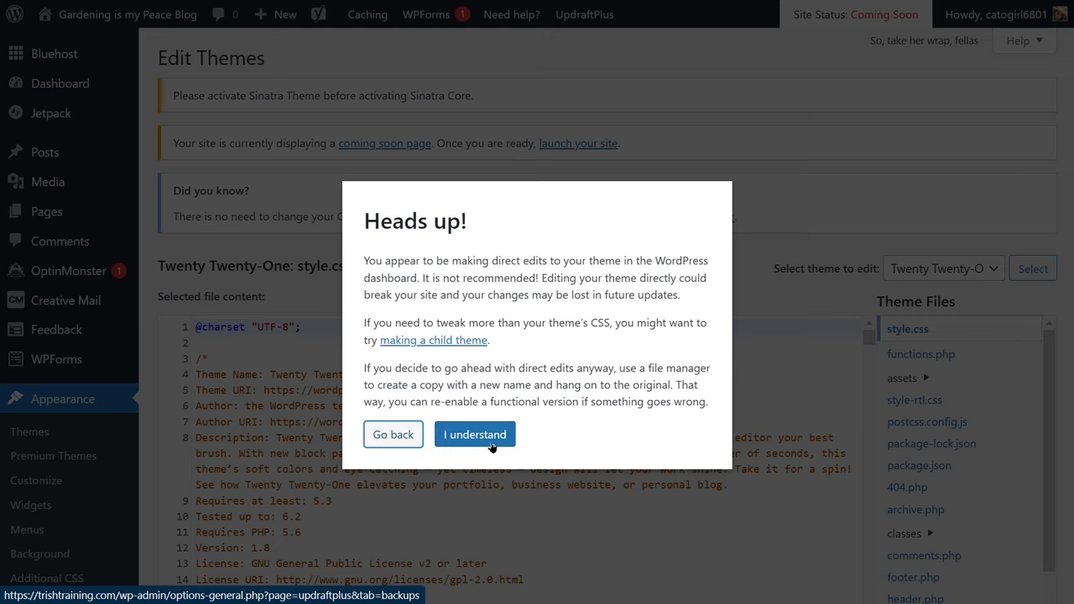
pyautogui.click(488, 435)
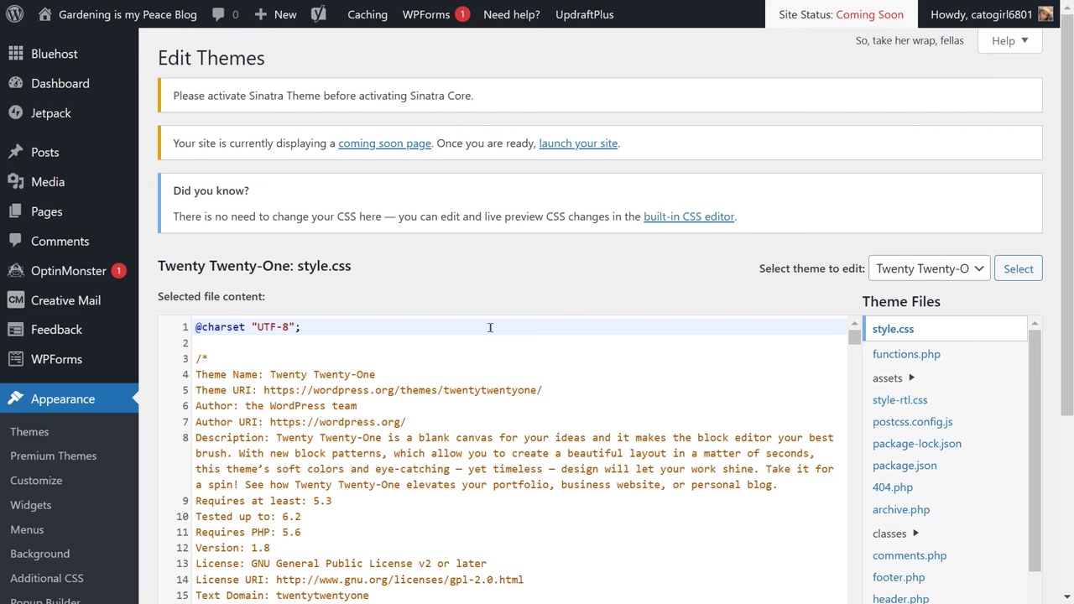
pyautogui.scroll(-5, 565, 345)
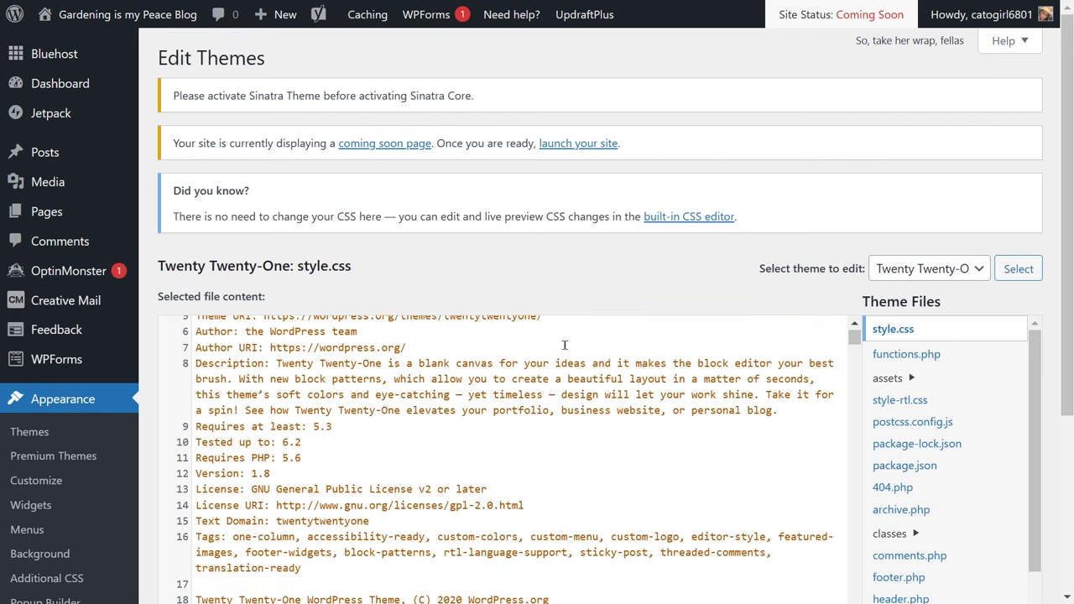
pyautogui.scroll(-10, 565, 345)
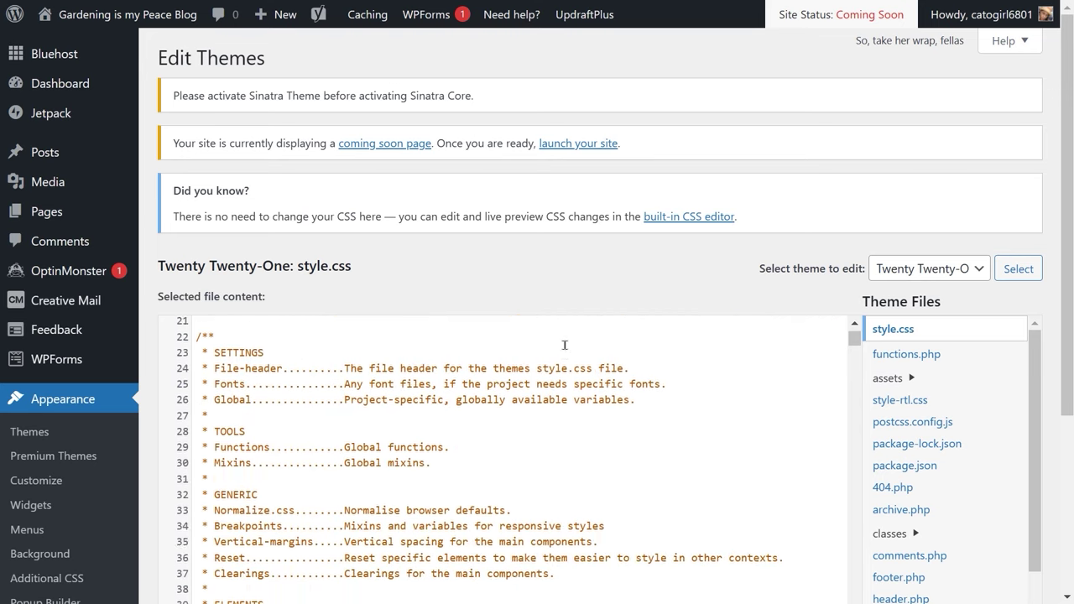
pyautogui.scroll(-3, 565, 345)
pyautogui.scroll(9, 564, 345)
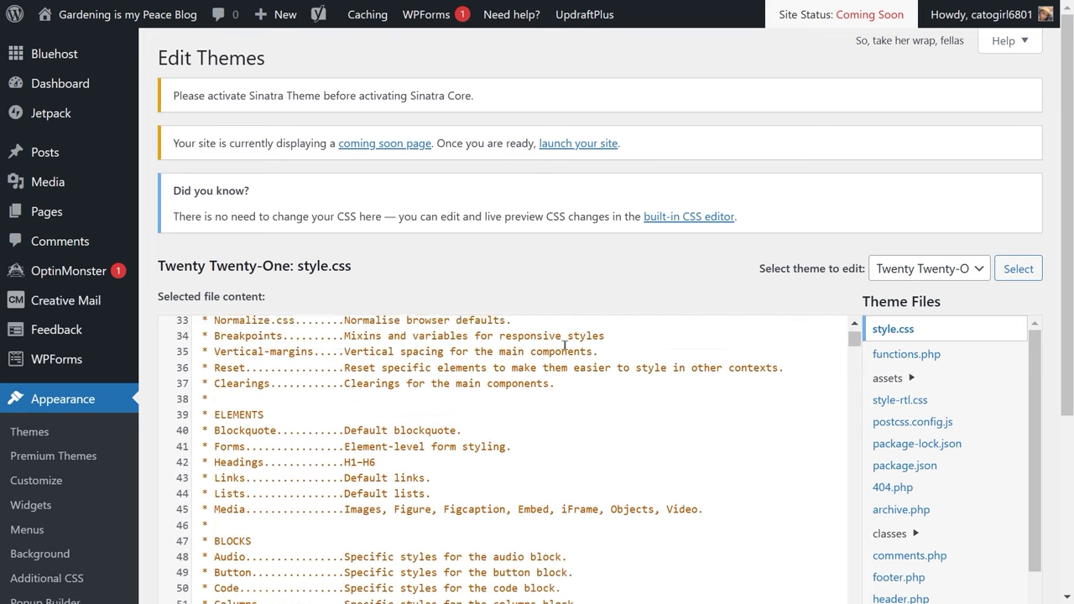
pyautogui.scroll(5, 565, 345)
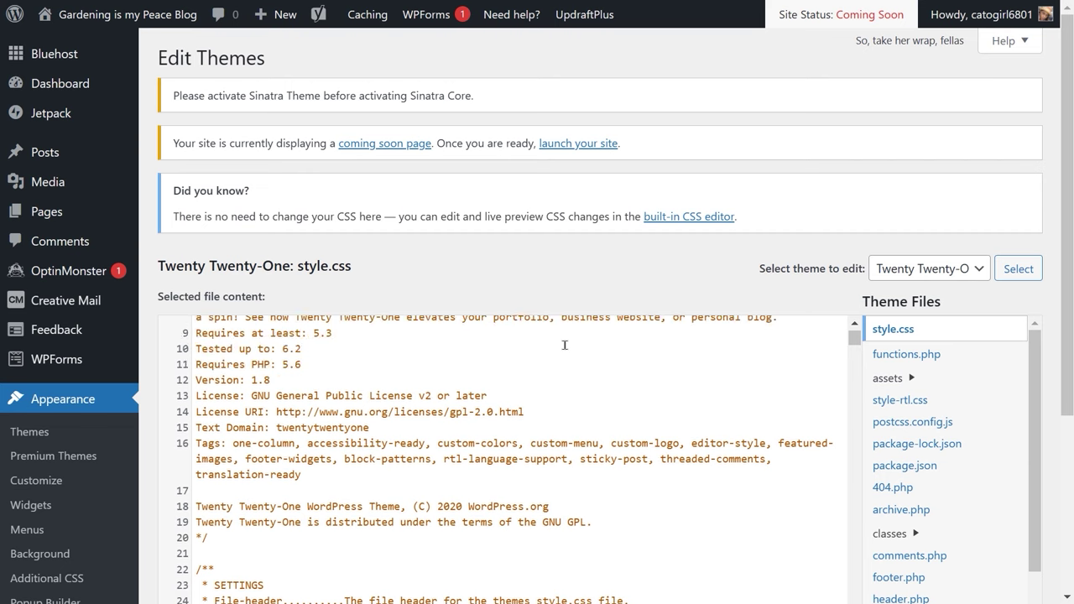
pyautogui.scroll(4, 565, 345)
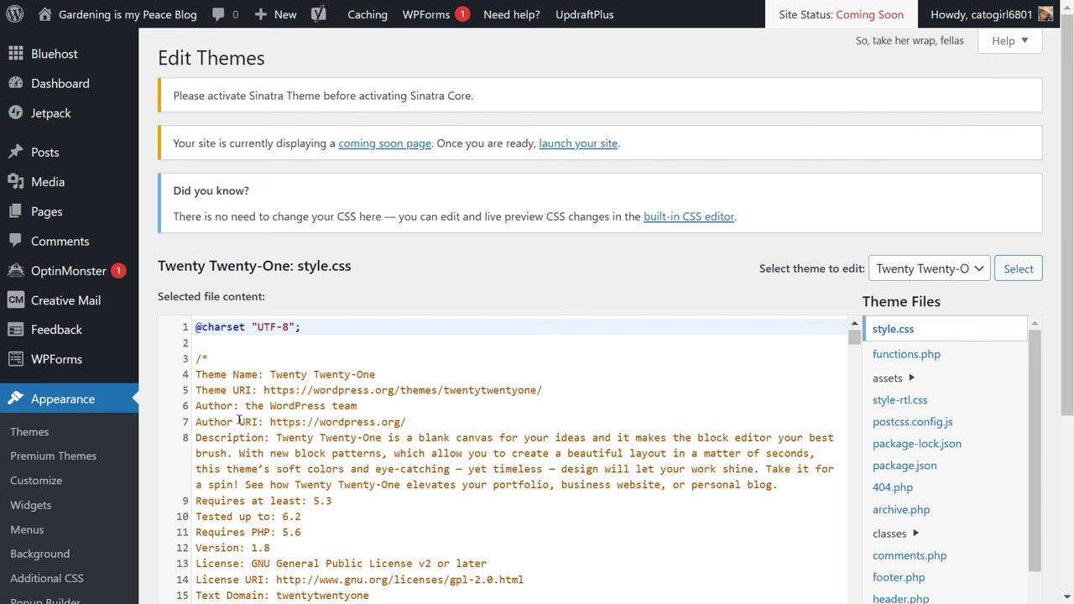
pyautogui.scroll(-2, 319, 449)
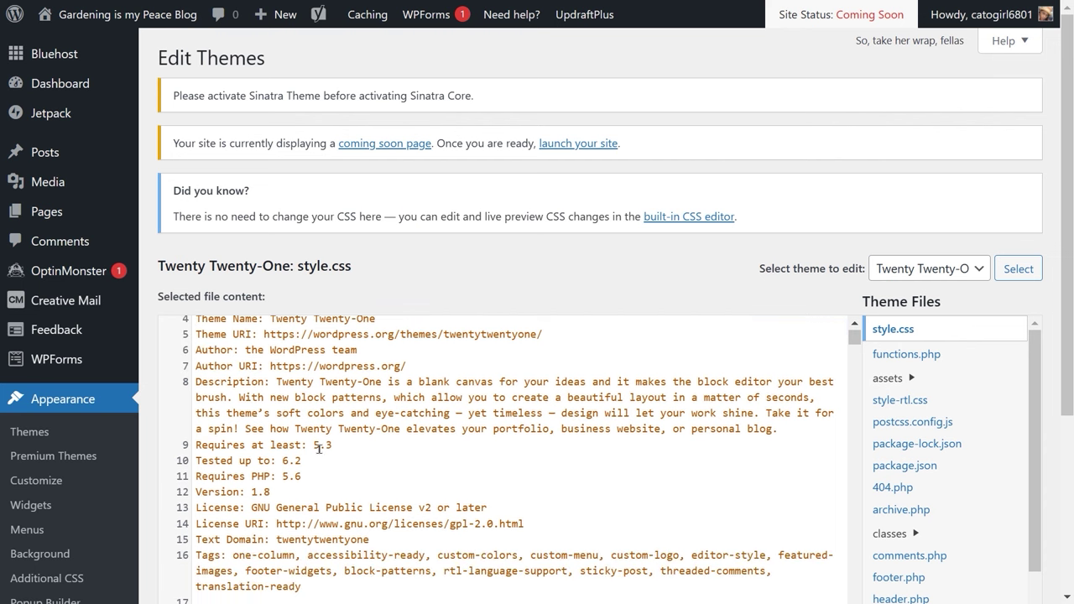
pyautogui.scroll(-3, 319, 449)
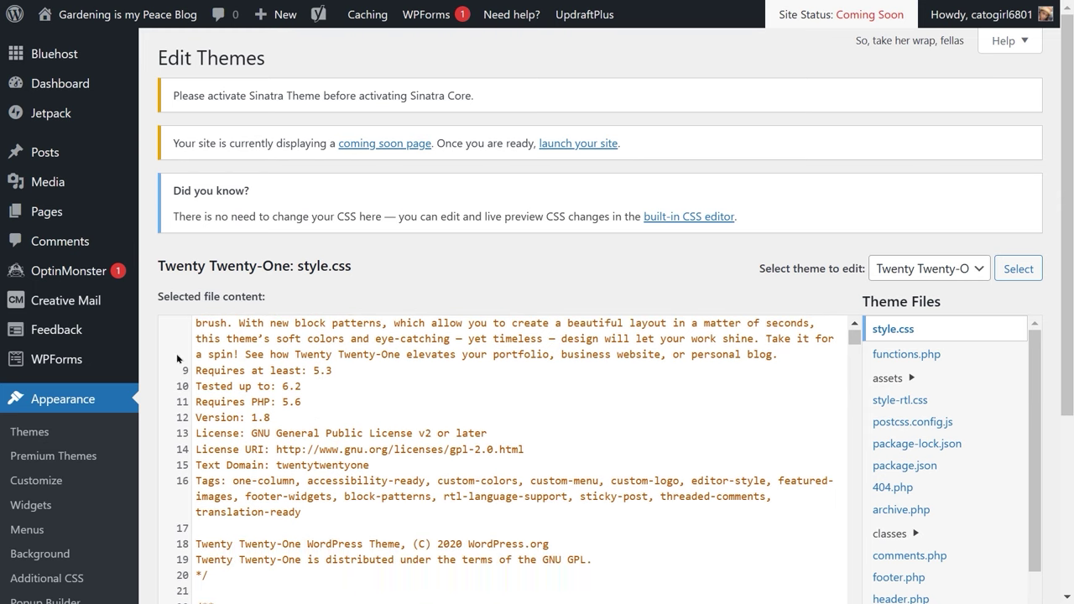
pyautogui.scroll(-3, 176, 355)
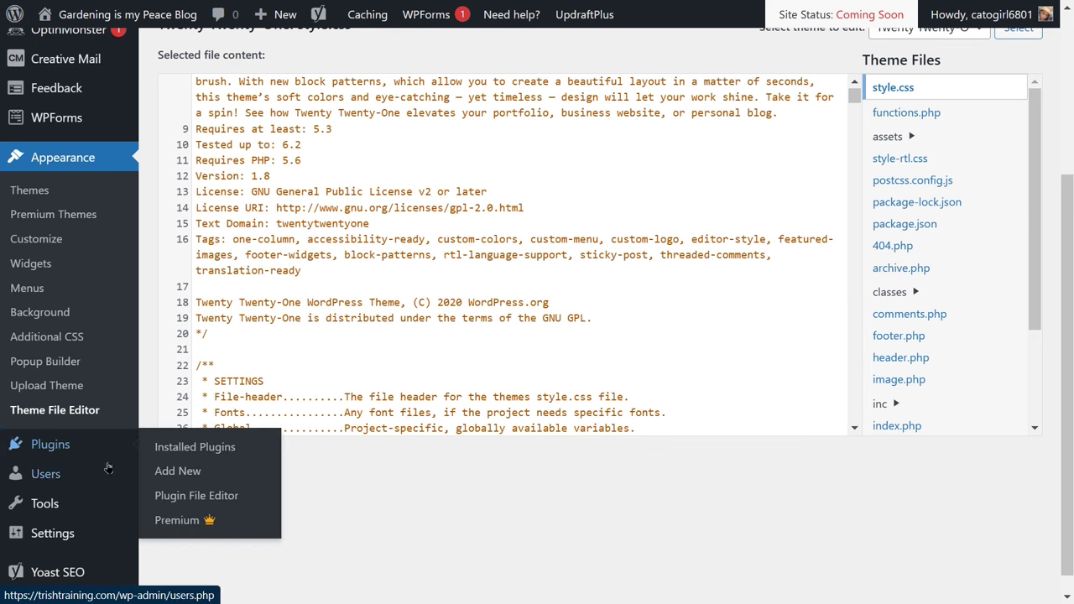
pyautogui.click(184, 496)
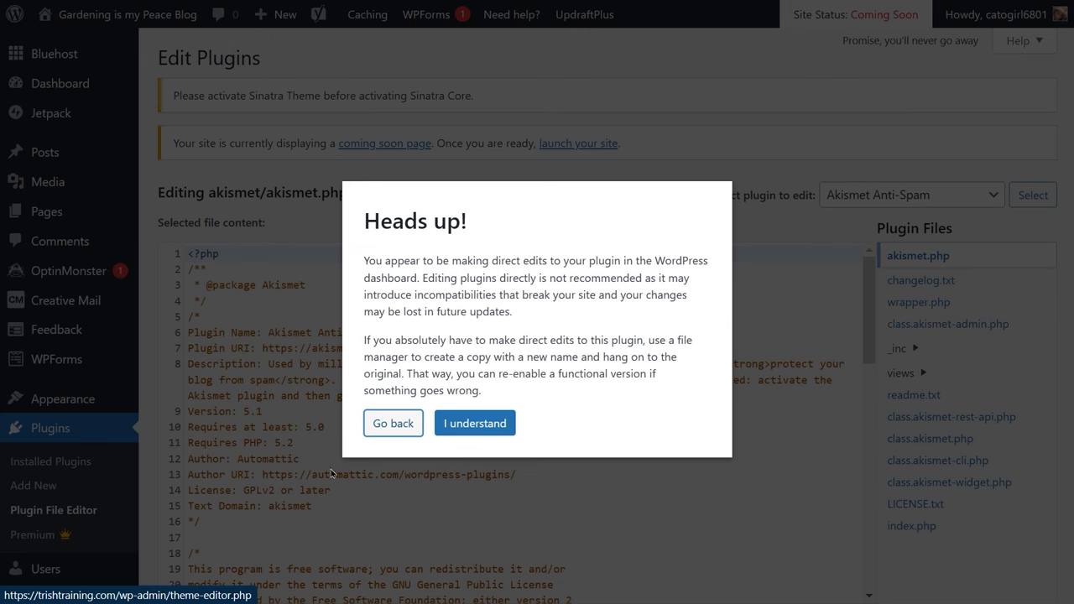
pyautogui.click(394, 428)
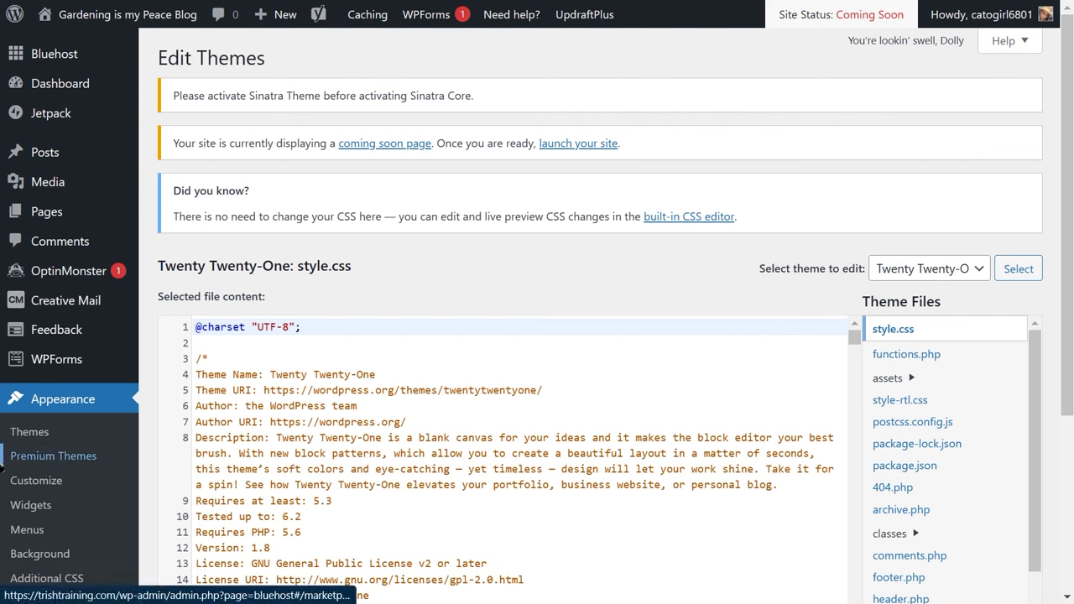
# Visit Appearance > Themes, then go to the Bluehost Home page in the admin sidebar
pyautogui.click(25, 433)
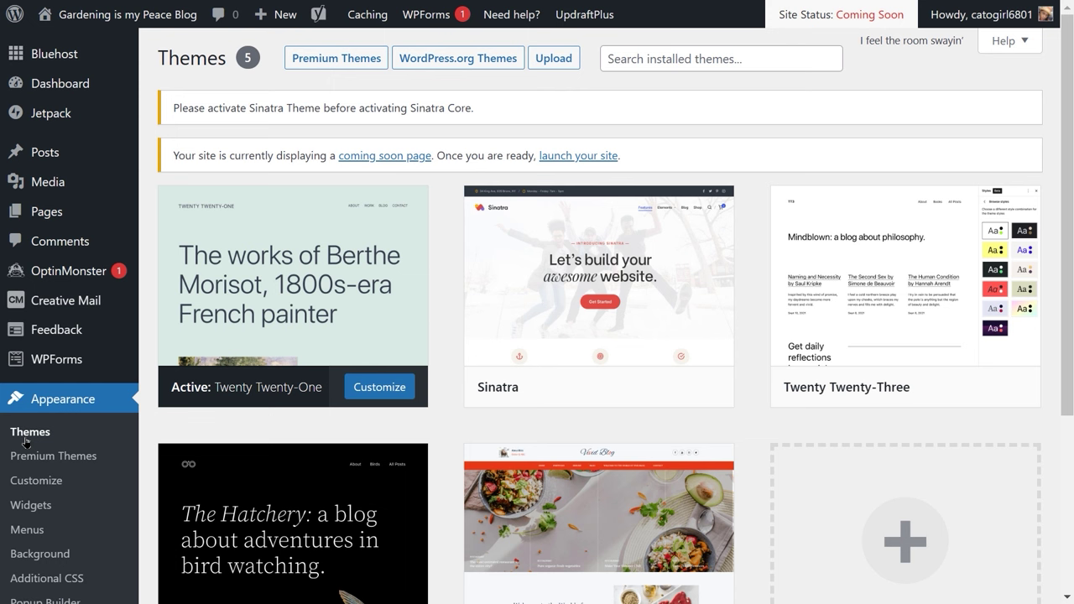
pyautogui.moveTo(47, 65)
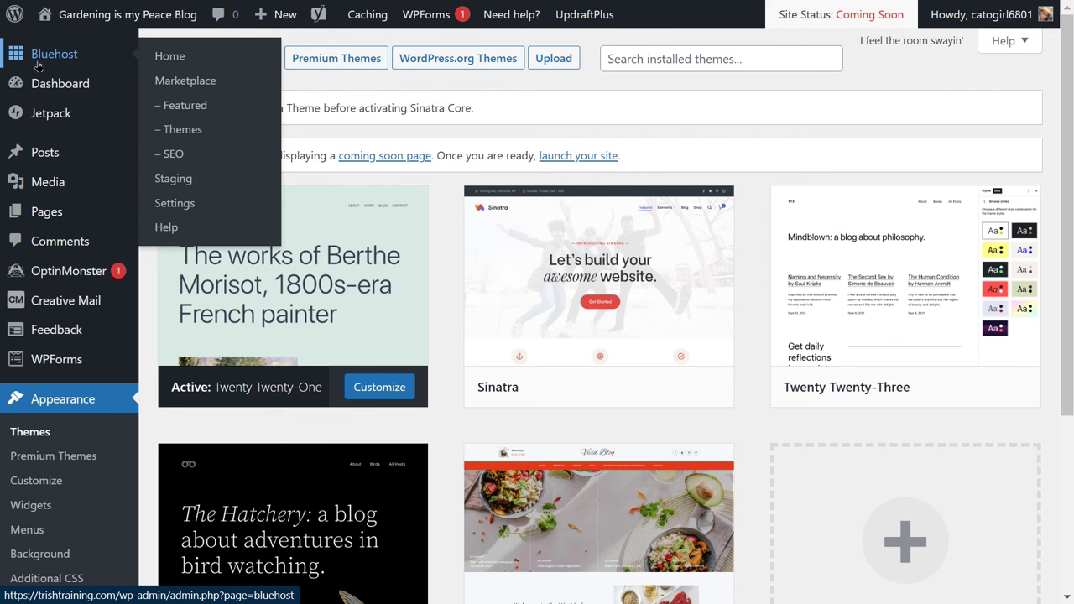
pyautogui.click(169, 57)
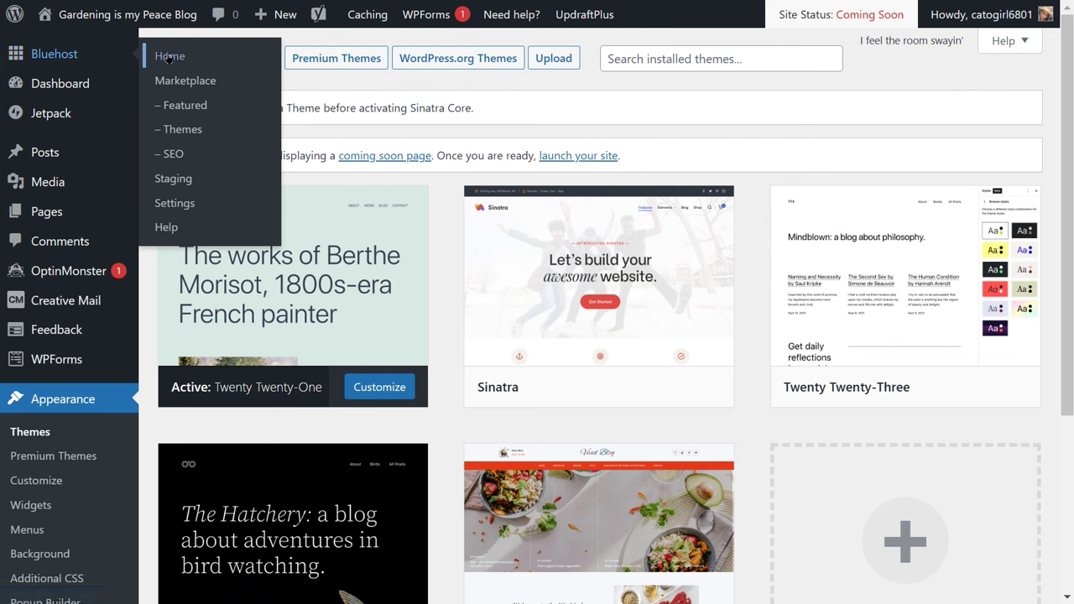
pyautogui.click(170, 57)
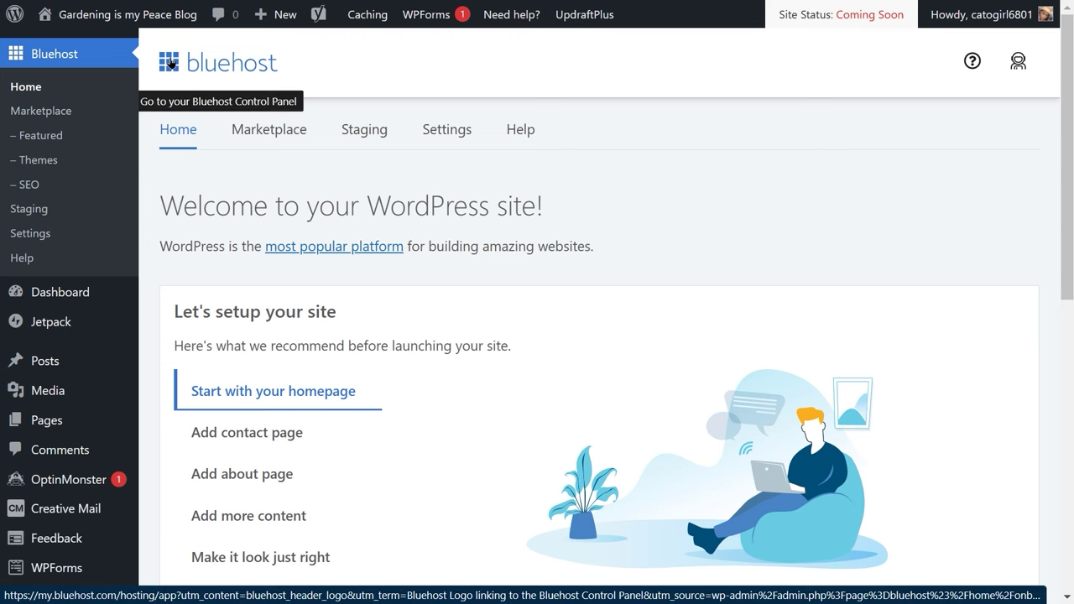
# Open the Bluehost hosting control panel and switch to its Advanced cPanel page
pyautogui.click(169, 66)
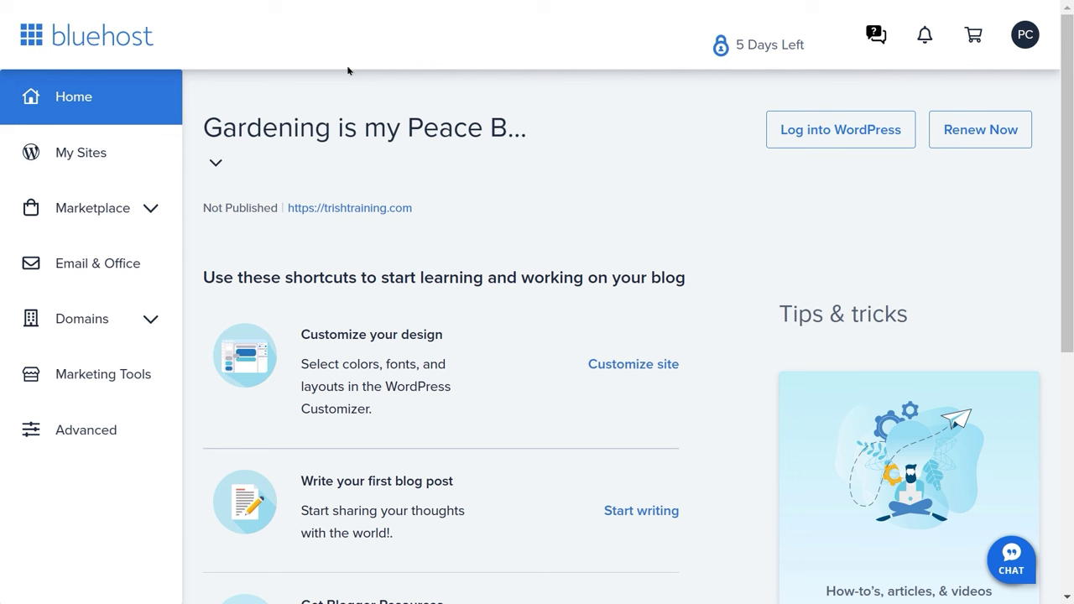
pyautogui.scroll(-2, 307, 94)
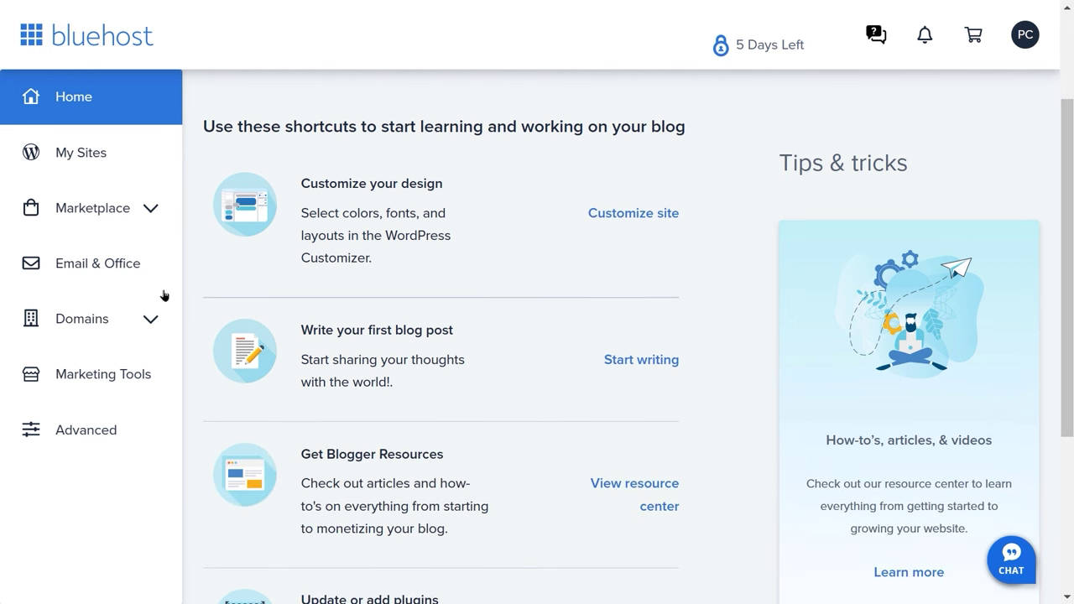
pyautogui.click(84, 437)
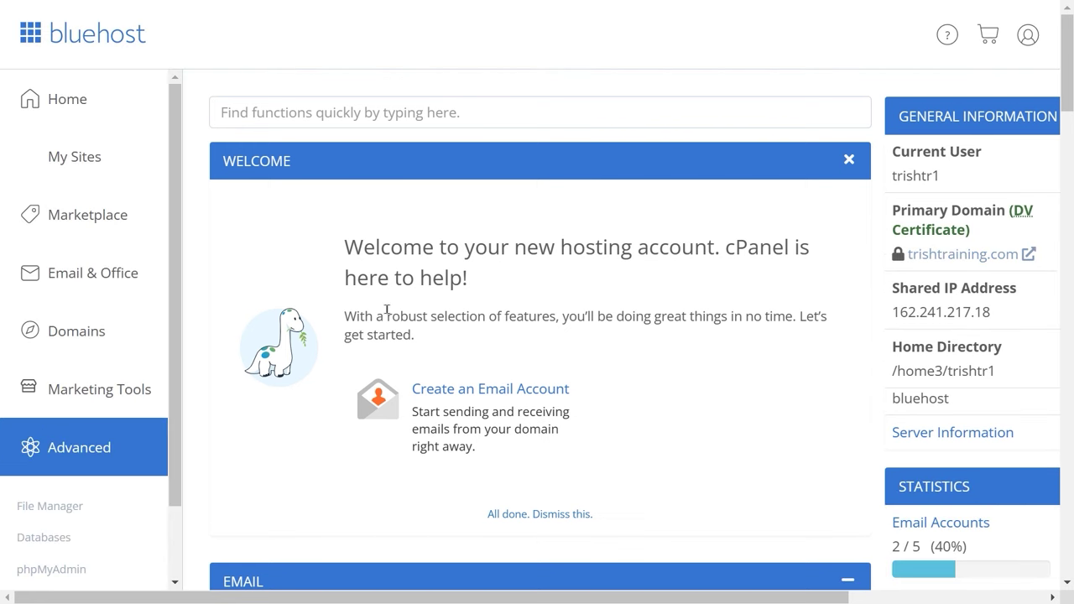
pyautogui.scroll(-2, 386, 309)
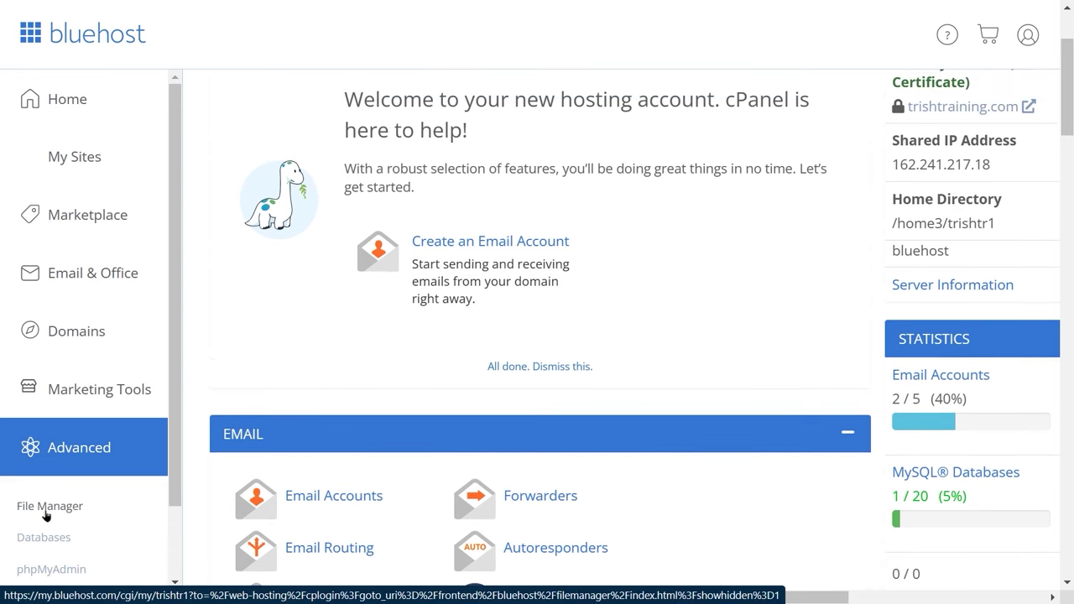
# Open File Manager and list the contents of public_html, including wp-config.php
pyautogui.click(46, 512)
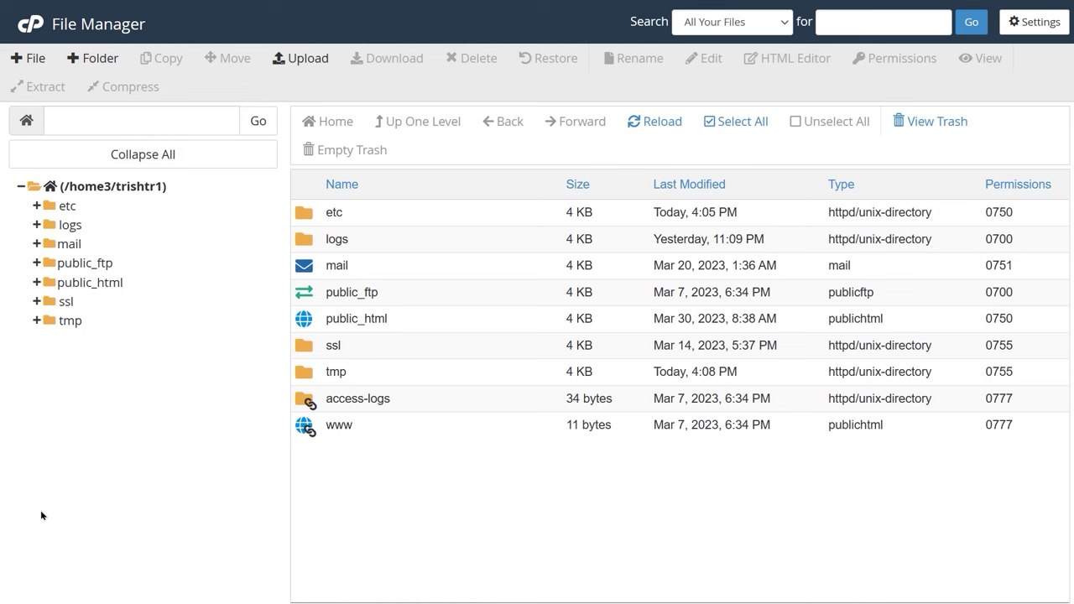
pyautogui.click(47, 285)
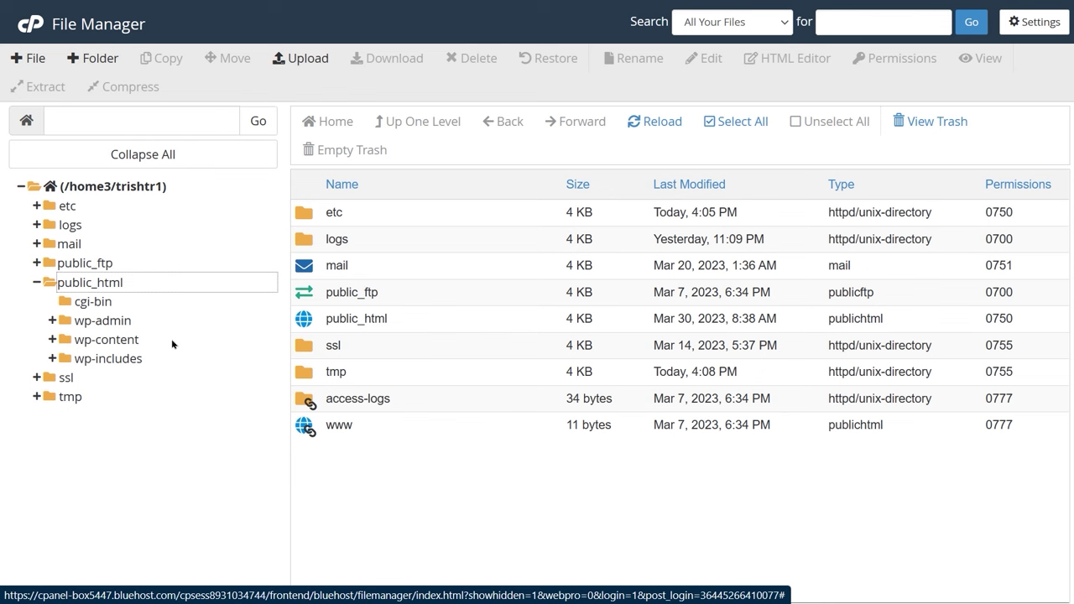
pyautogui.click(119, 284)
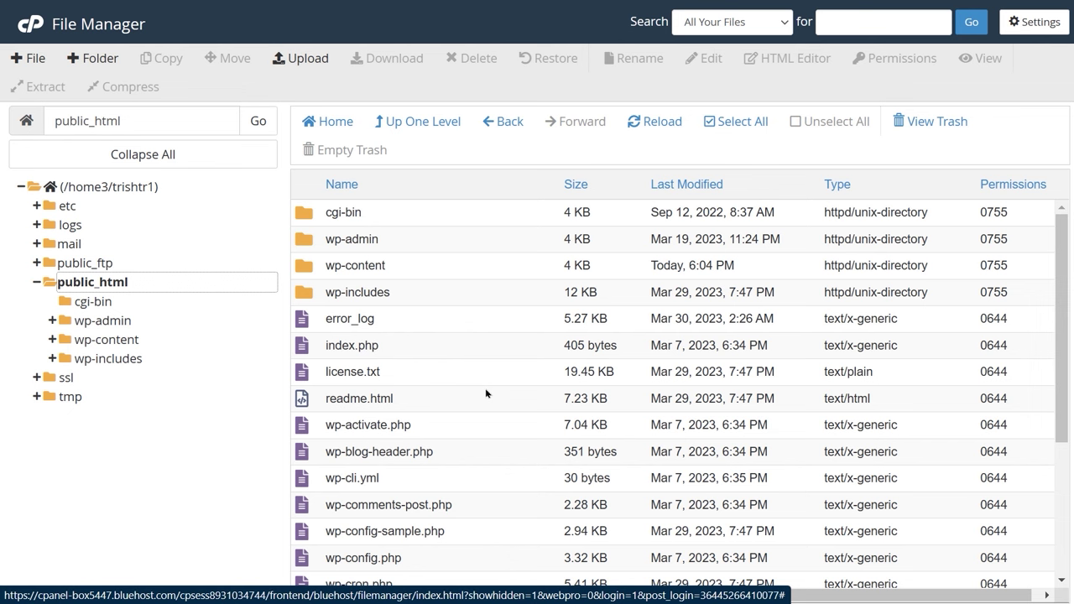
pyautogui.scroll(-1, 486, 393)
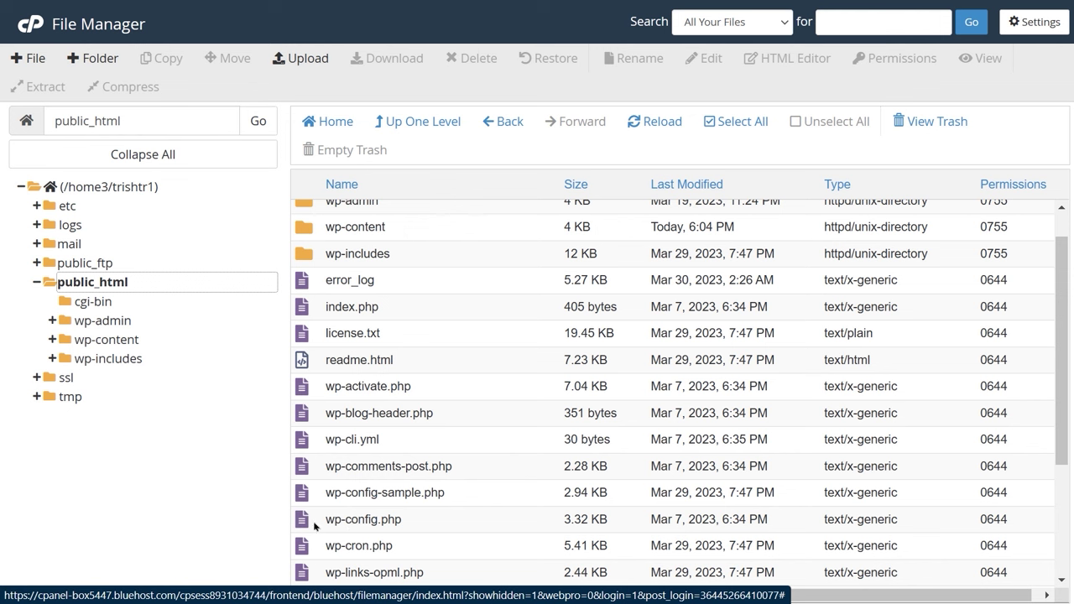
pyautogui.click(352, 520)
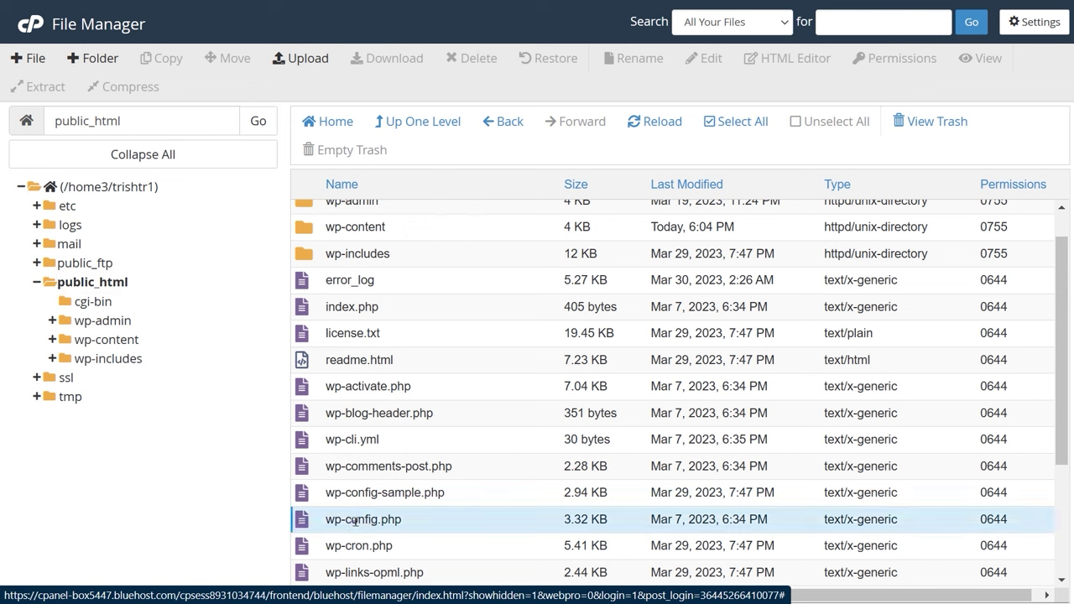
pyautogui.rightClick(352, 520)
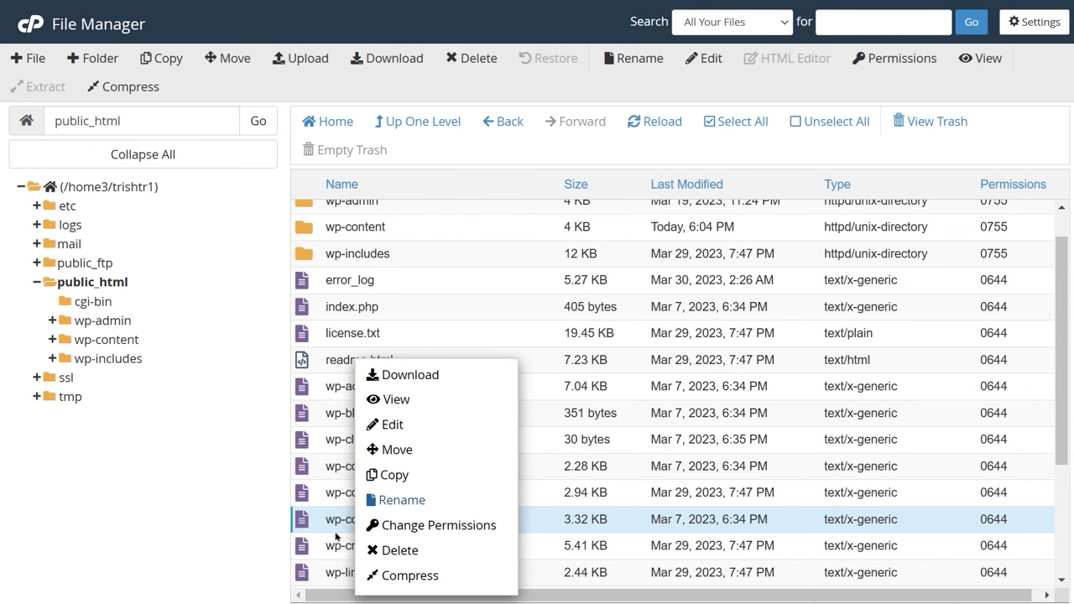
pyautogui.click(339, 535)
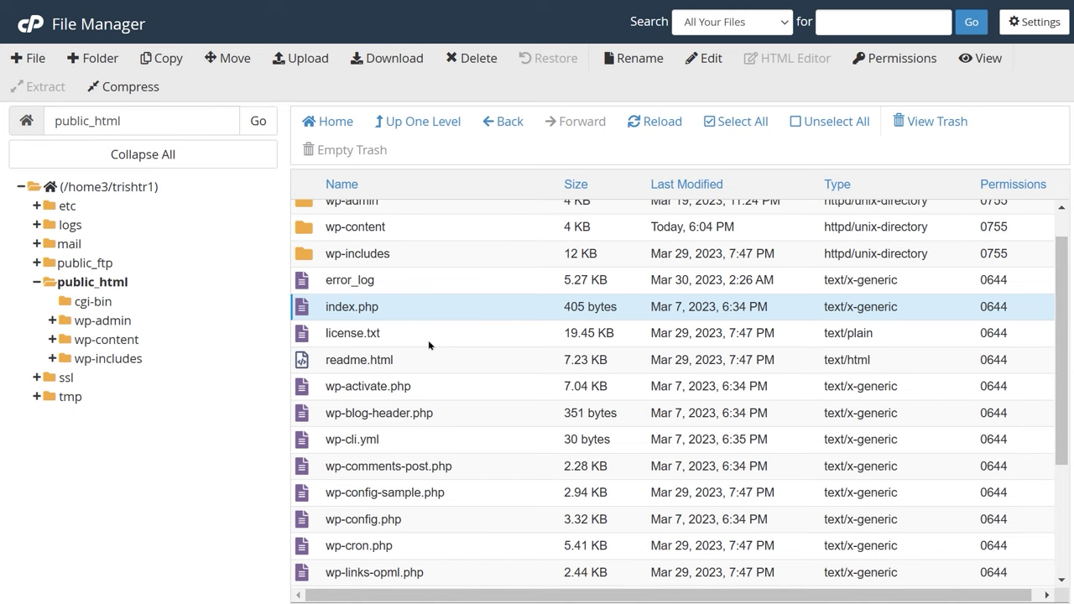
# Turn on Show Hidden Files (dotfiles) in File Manager settings so .htaccess and .well-known appear
pyautogui.scroll(1, 430, 345)
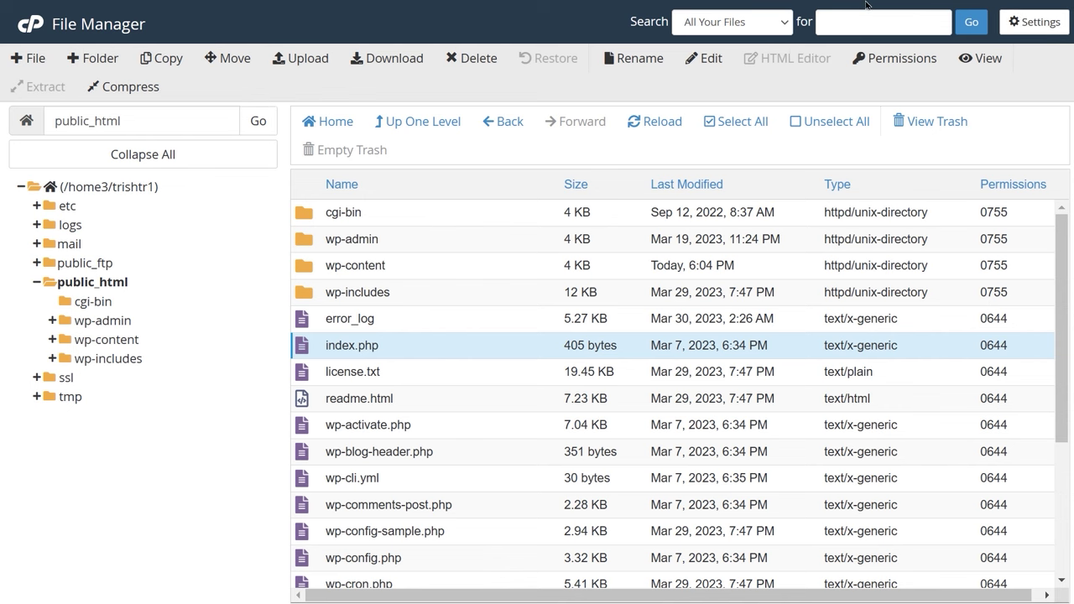
pyautogui.click(1041, 22)
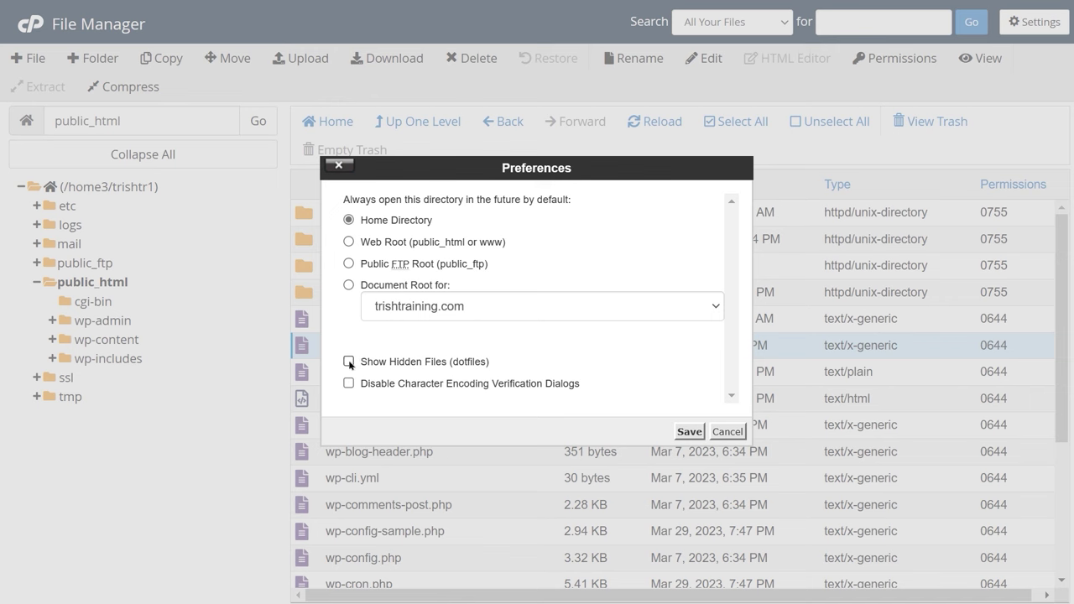
pyautogui.click(349, 363)
pyautogui.click(689, 431)
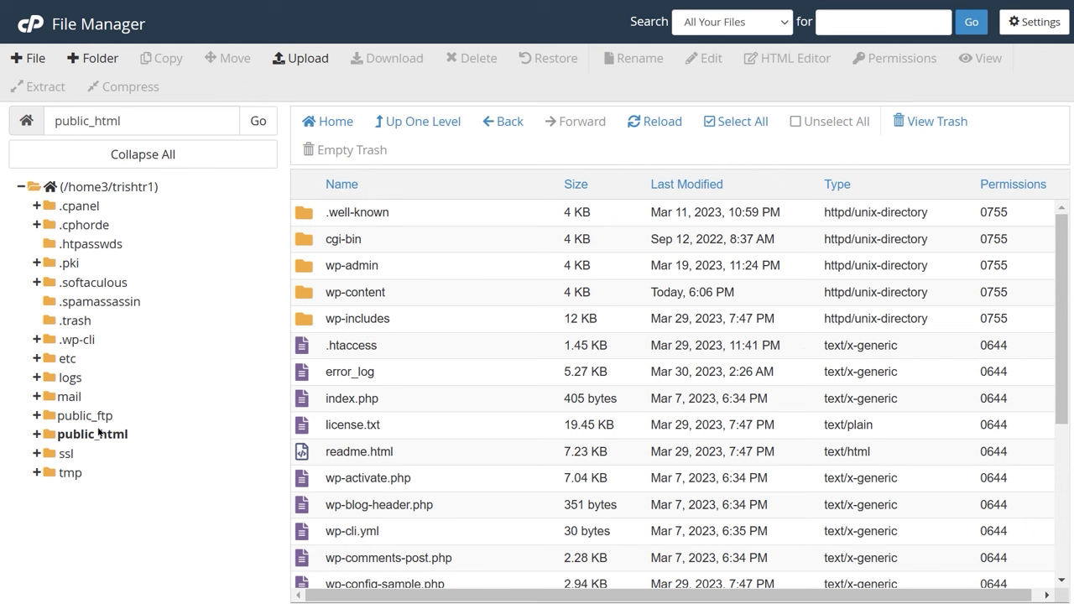
pyautogui.scroll(-2, 379, 385)
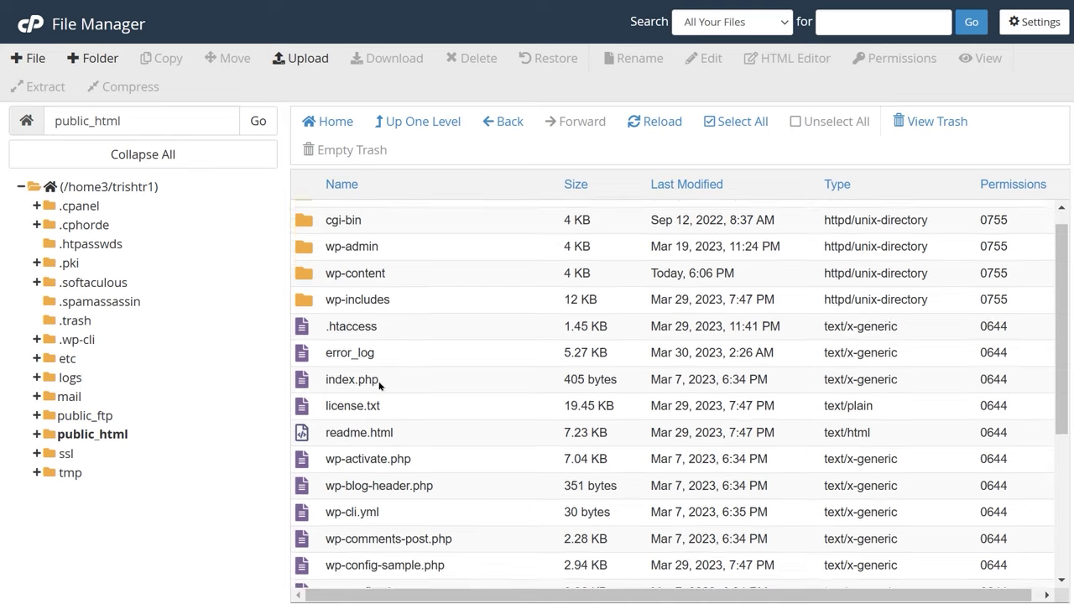
pyautogui.scroll(-3, 379, 385)
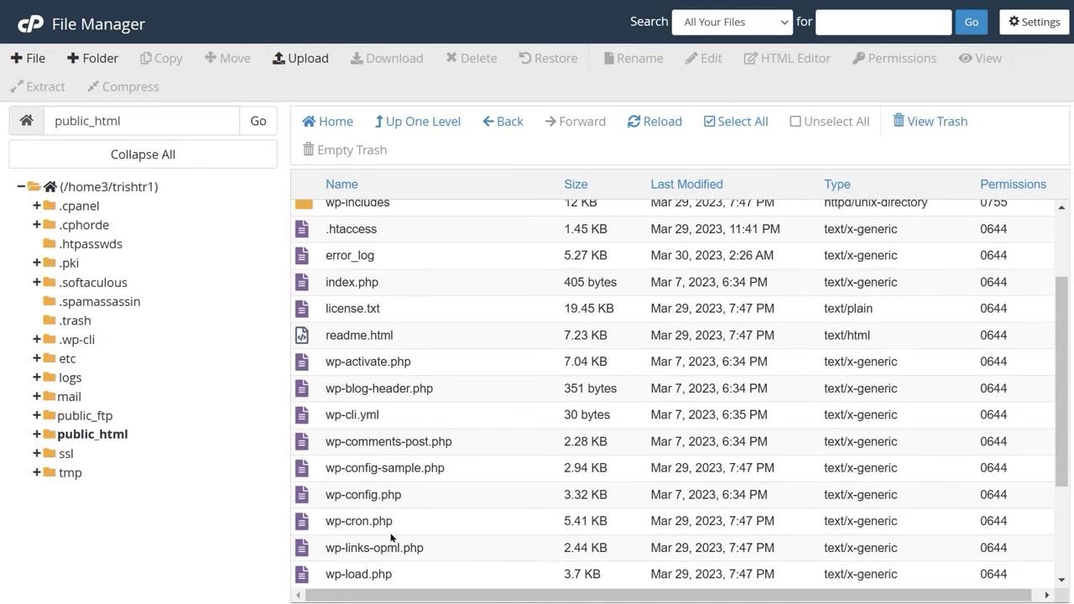
# Copy wp-config.php from public_html to the /etc/ folder
pyautogui.rightClick(354, 495)
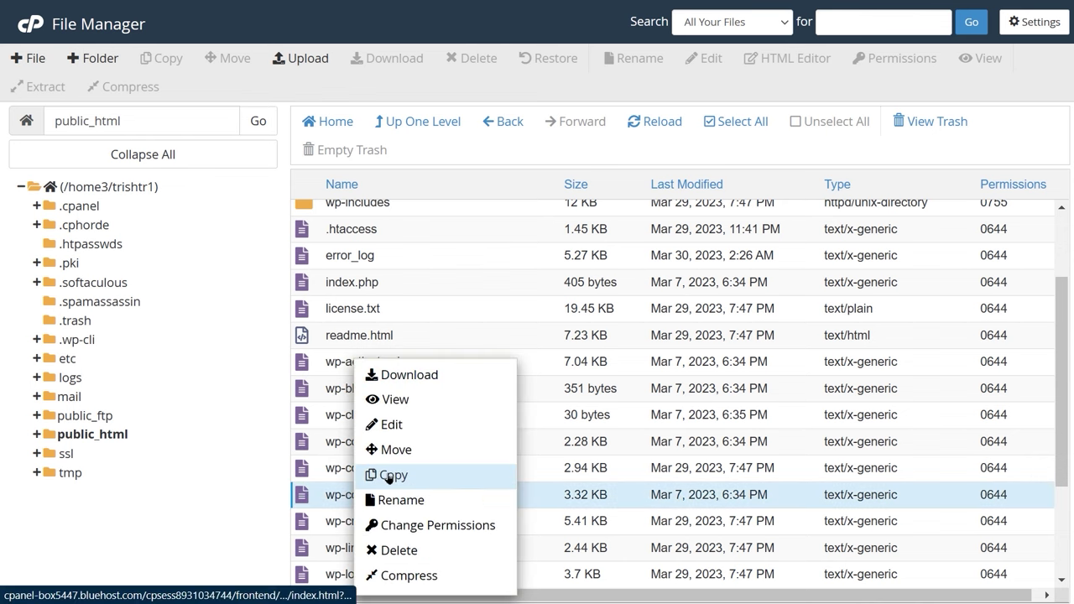
pyautogui.click(391, 476)
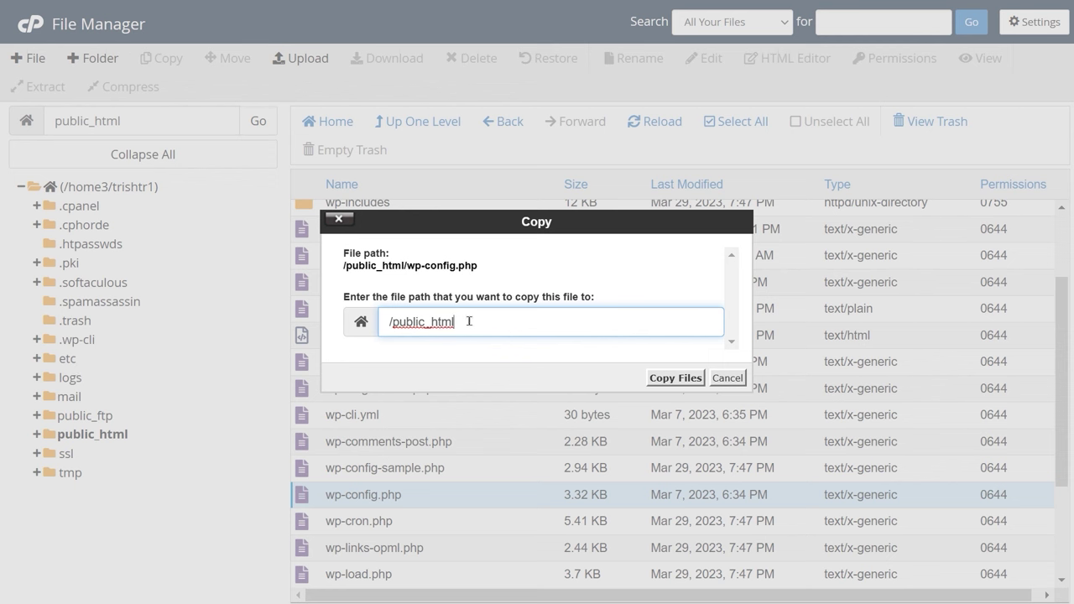
pyautogui.tripleClick(387, 319)
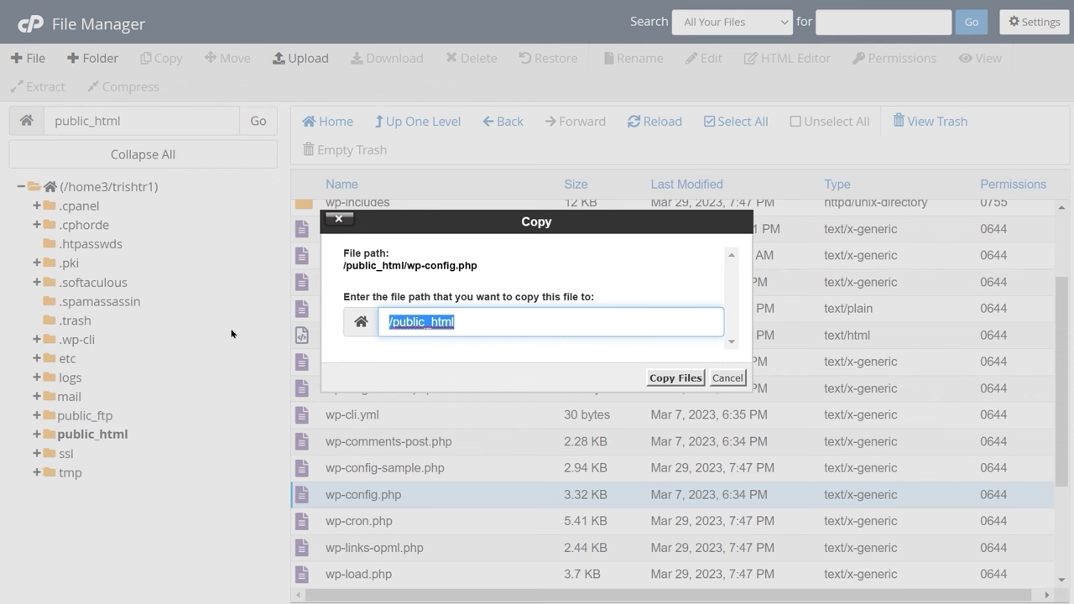
pyautogui.write('/ry')
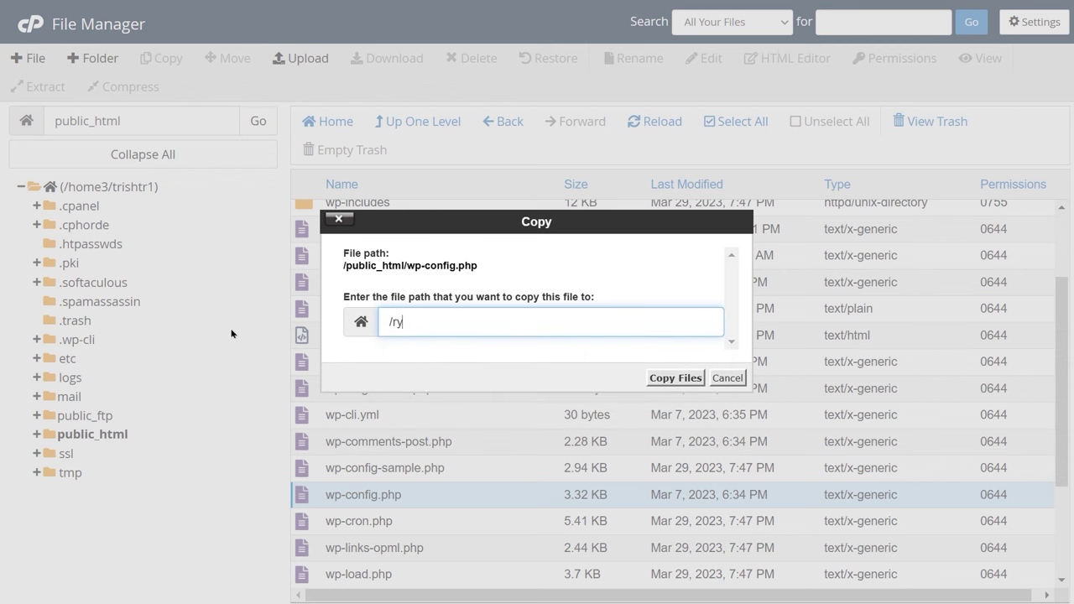
pyautogui.press('BackSpace')
pyautogui.press('BackSpace')
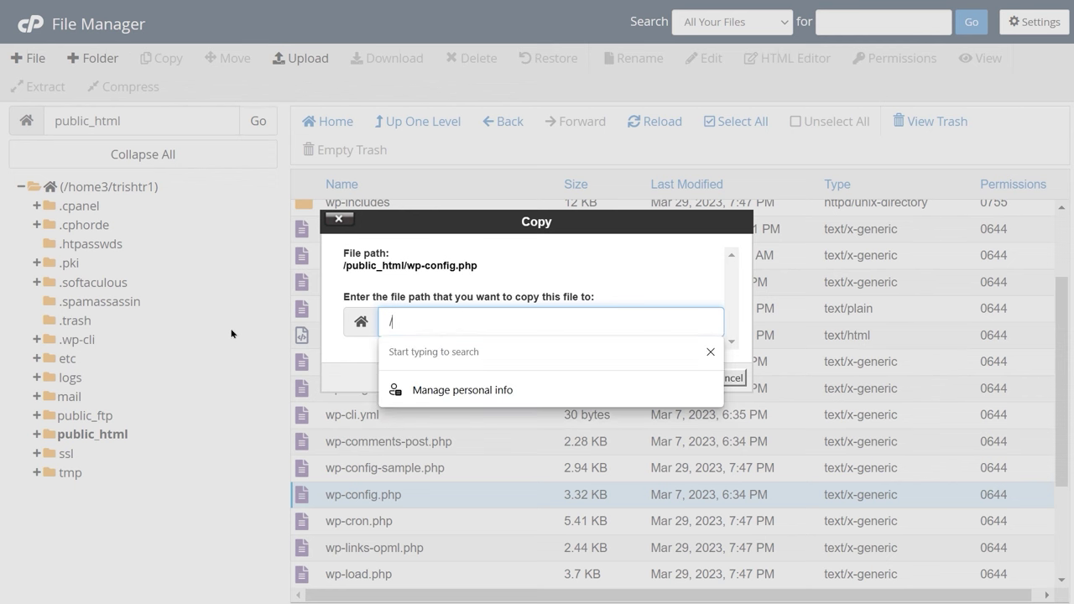
pyautogui.write('etc/')
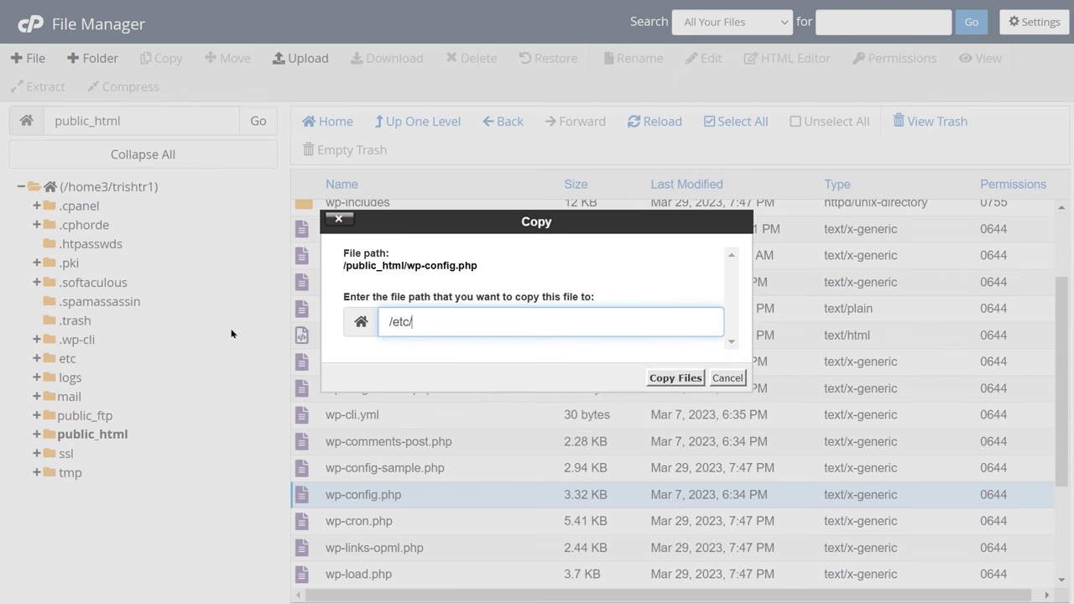
pyautogui.click(677, 378)
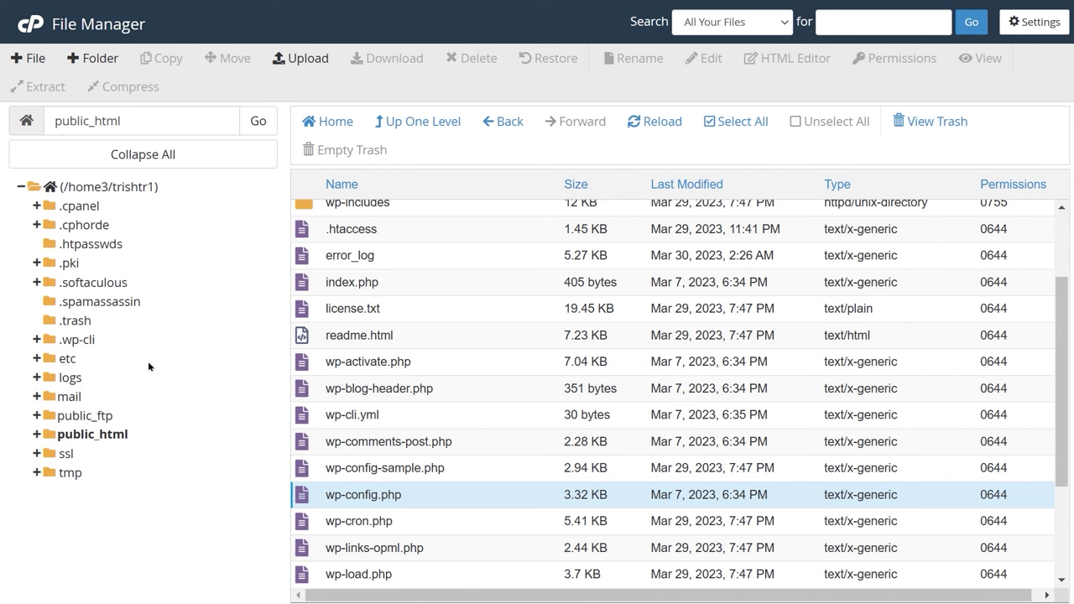
# Open the copied wp-config.php in the etc folder in the code editor
pyautogui.click(66, 359)
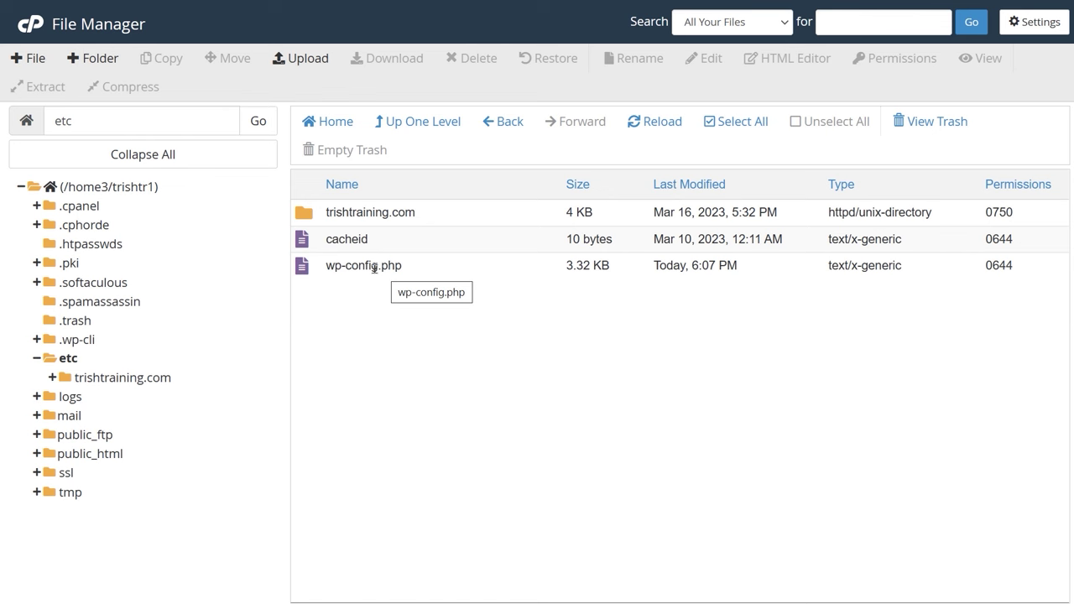
pyautogui.rightClick(374, 267)
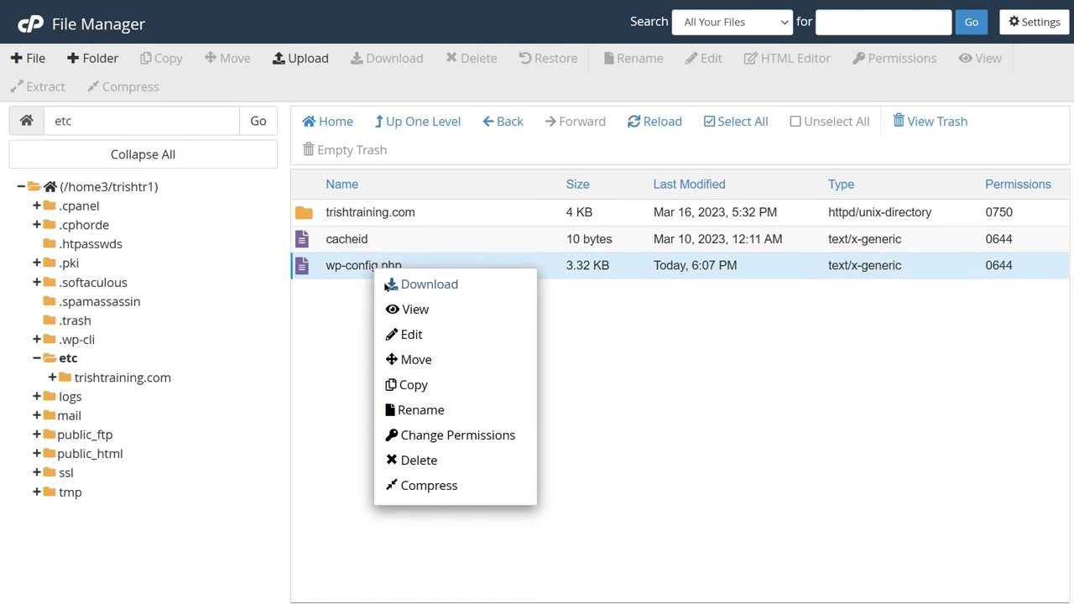
pyautogui.click(418, 334)
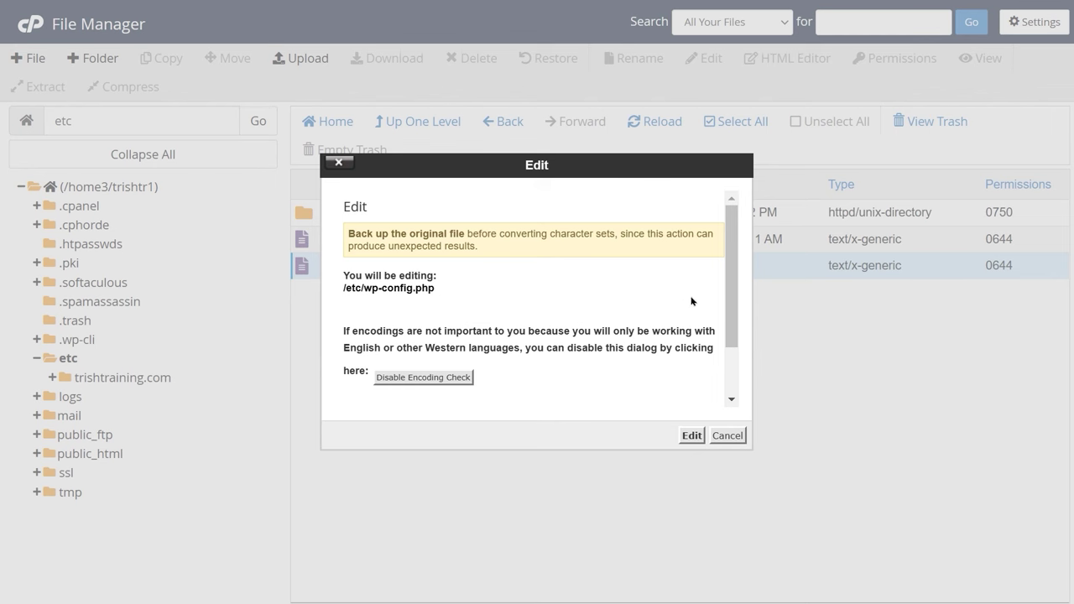
pyautogui.click(684, 437)
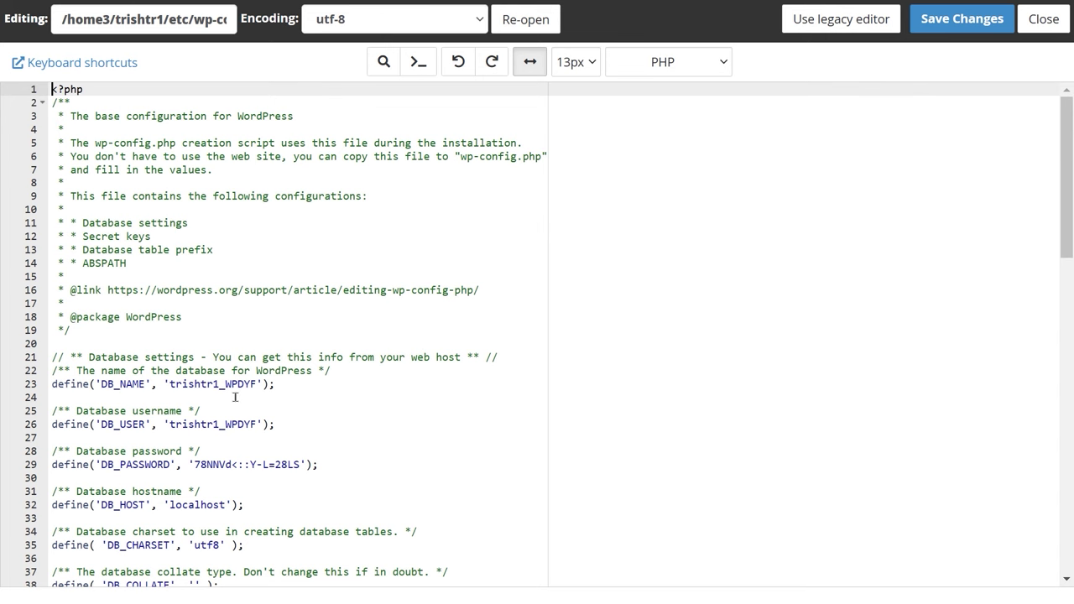
# Add a '/** Disables file editing */' comment on line 102 and begin define(' on line 103
pyautogui.scroll(-10, 235, 397)
pyautogui.scroll(-1, 235, 397)
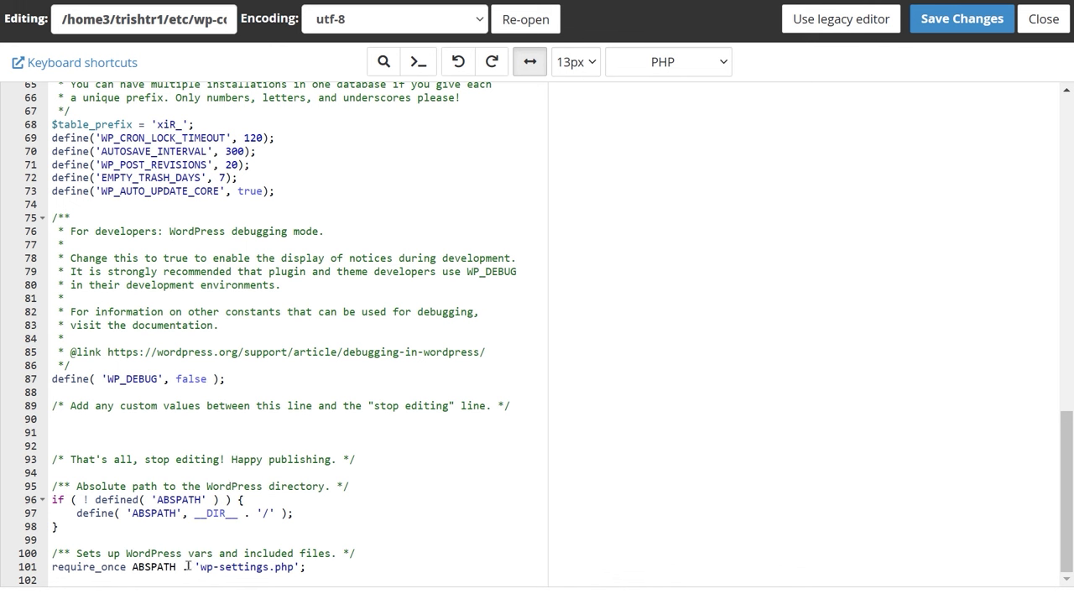
pyautogui.click(74, 579)
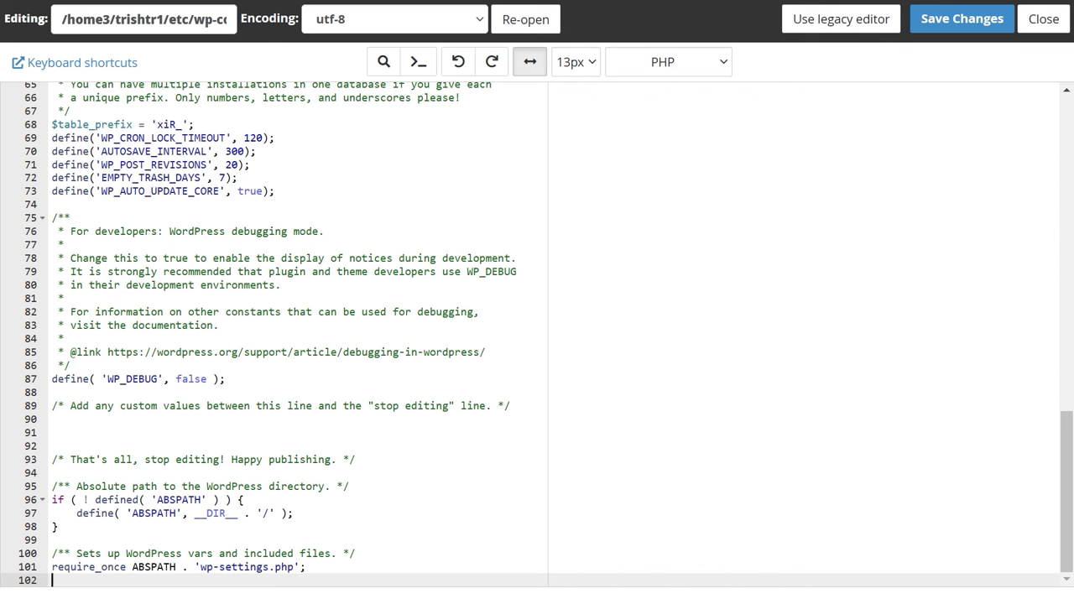
pyautogui.write('/** Disables file editing')
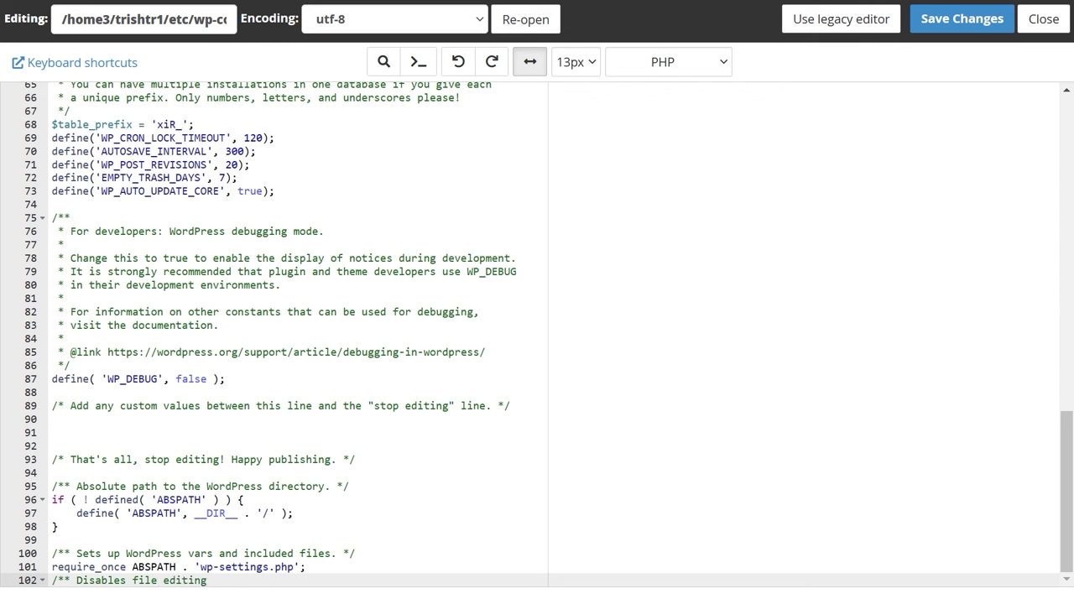
pyautogui.write(' */')
pyautogui.press('Return')
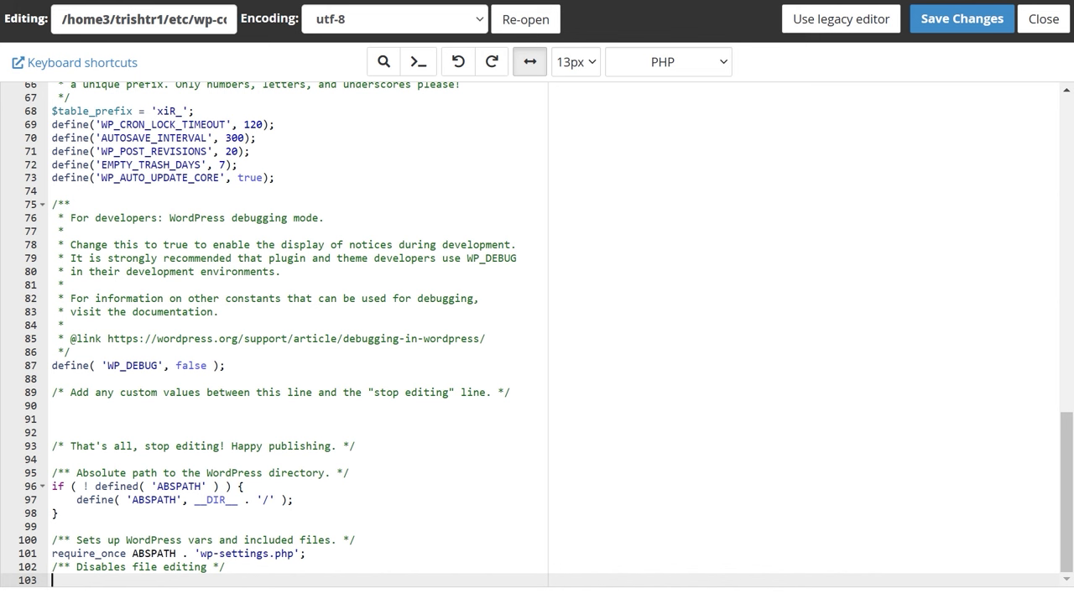
pyautogui.write("define('")
# Complete line 103 as define('DISALLOW_FILE_EDIT',true with lowercase true
pyautogui.press('capslock')
pyautogui.write('DISALLOW')
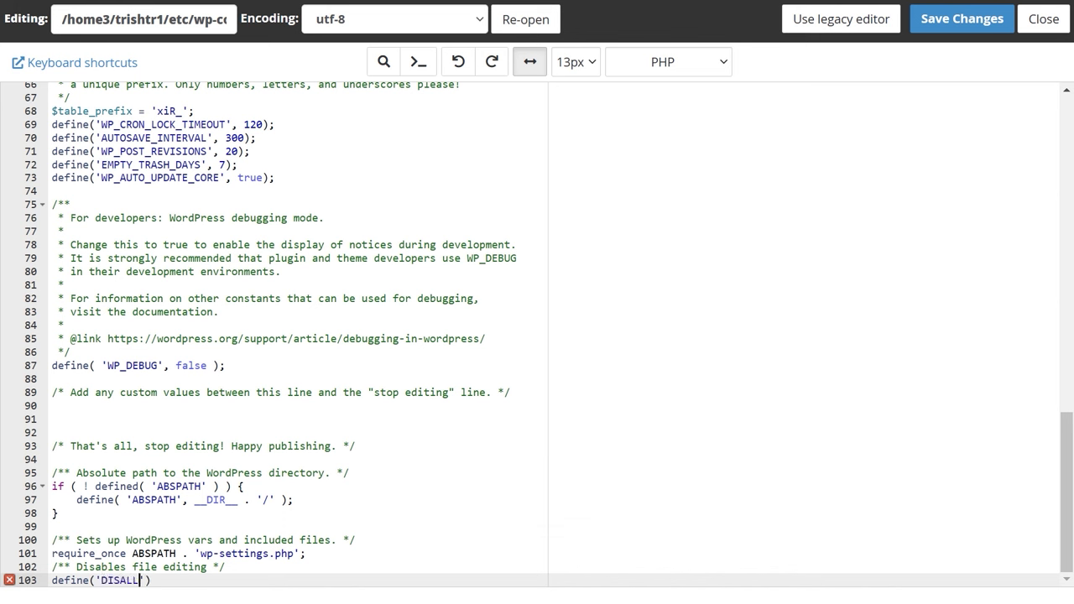
pyautogui.write('_FILE_EDIT')
pyautogui.press('Right')
pyautogui.write(',TR')
pyautogui.press('BackSpace')
pyautogui.press('capslock')
pyautogui.press('BackSpace')
pyautogui.write('true')
# End line 103 with a semicolon, save wp-config.php and close the editor
pyautogui.click(257, 580)
pyautogui.write(';')
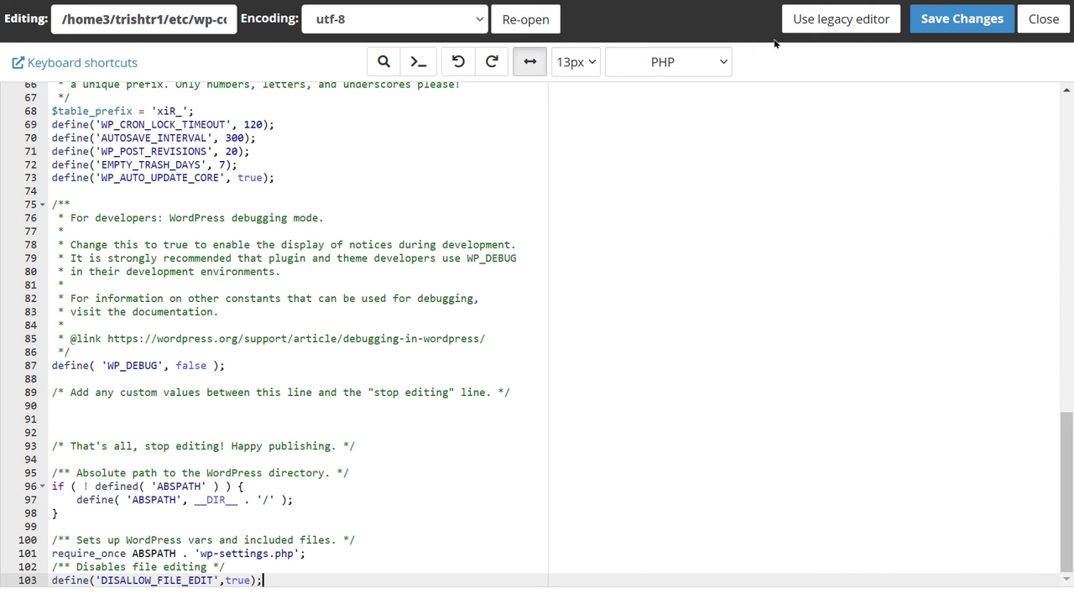
pyautogui.click(948, 29)
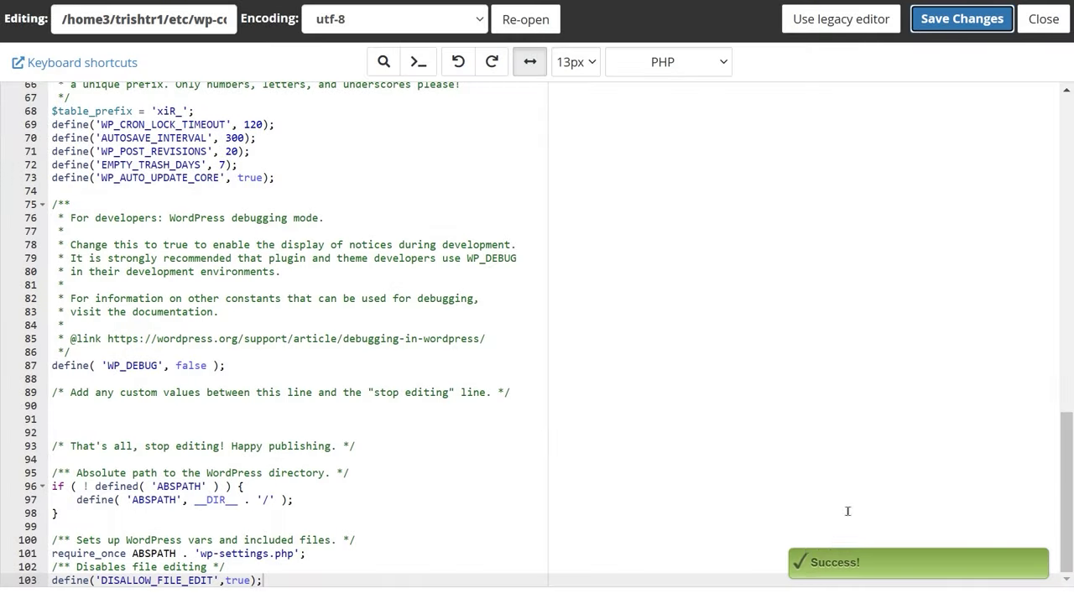
pyautogui.click(1045, 22)
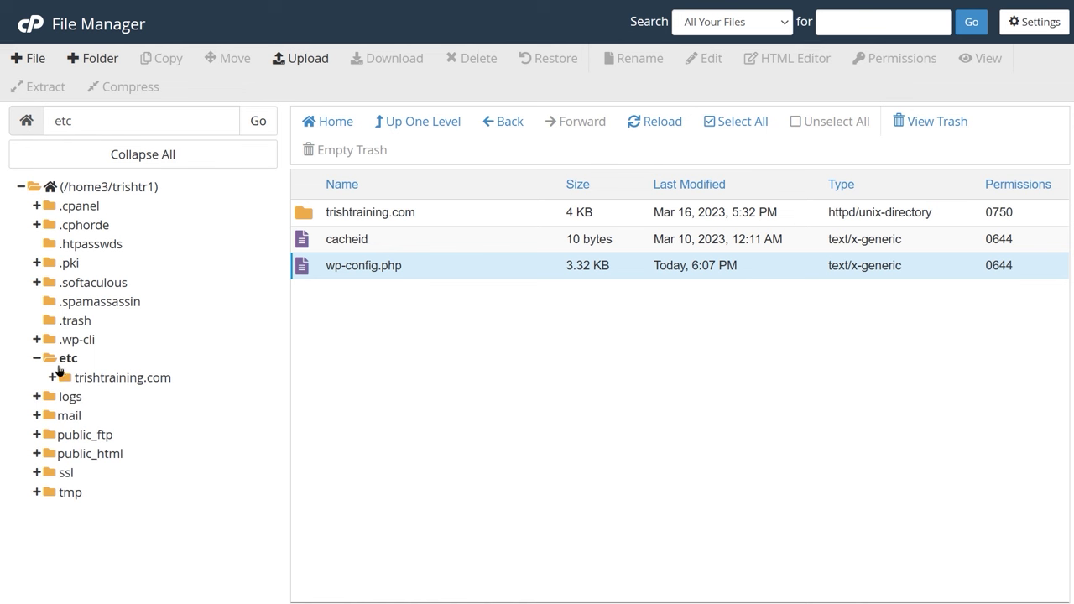
# Permanently delete the etc copy of wp-config.php, skipping the trash, then return to public_html
pyautogui.rightClick(375, 266)
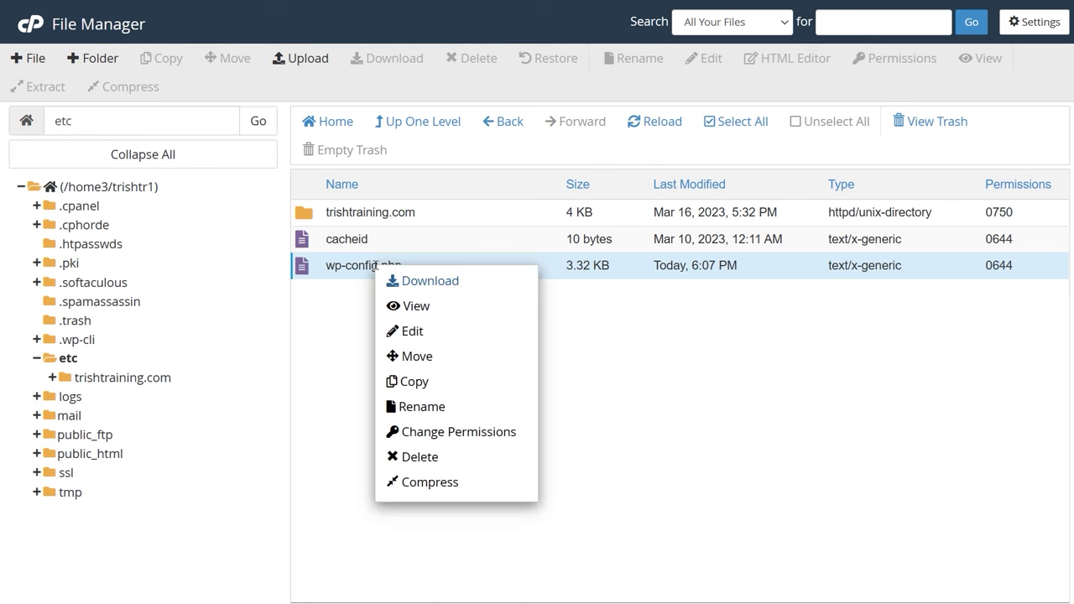
pyautogui.click(420, 458)
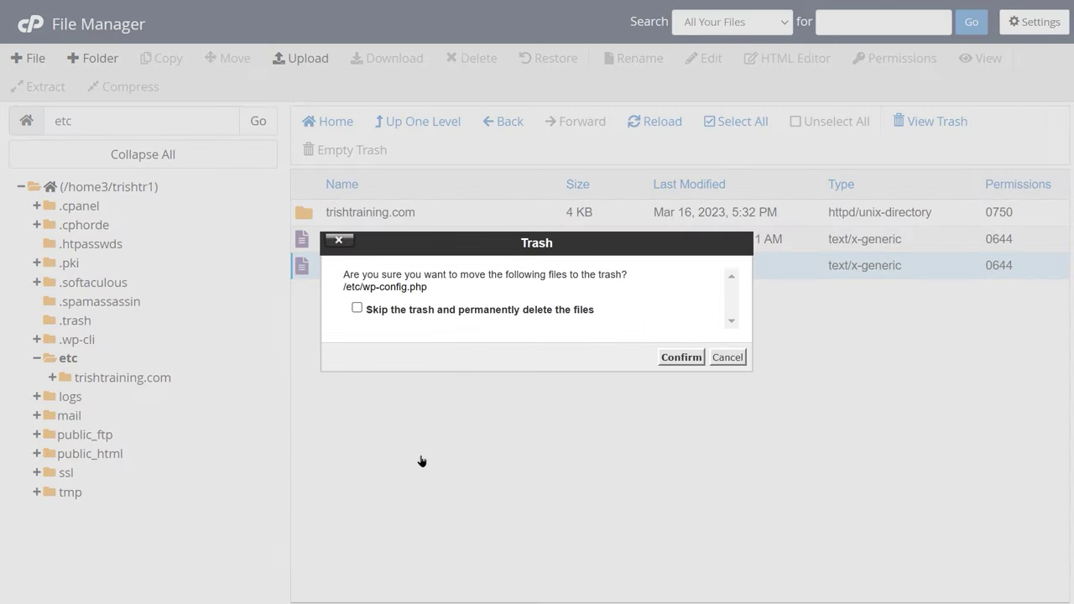
pyautogui.click(357, 308)
pyautogui.click(680, 358)
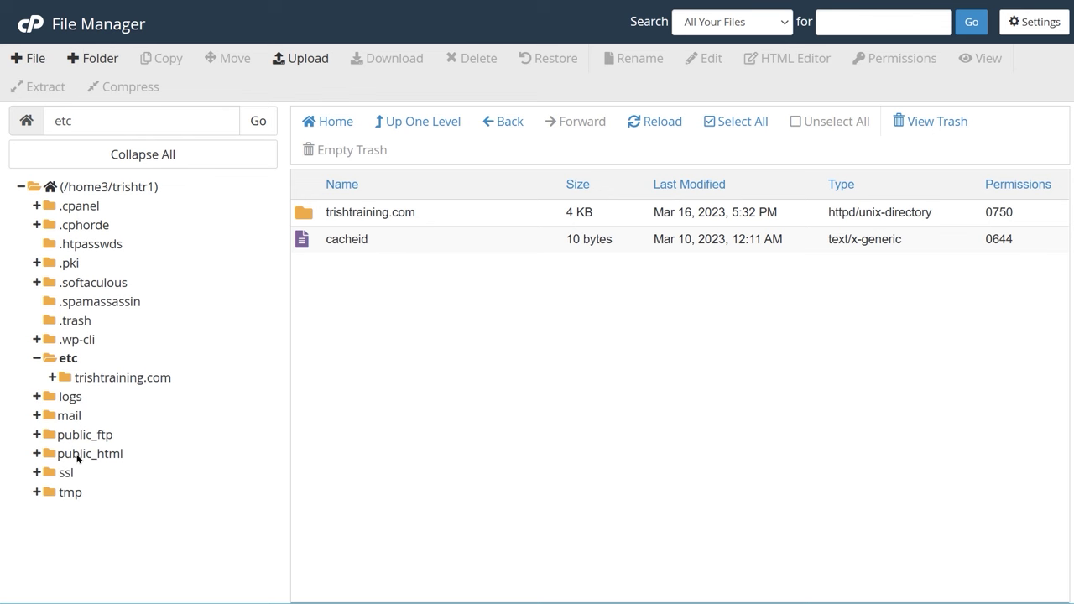
pyautogui.click(78, 459)
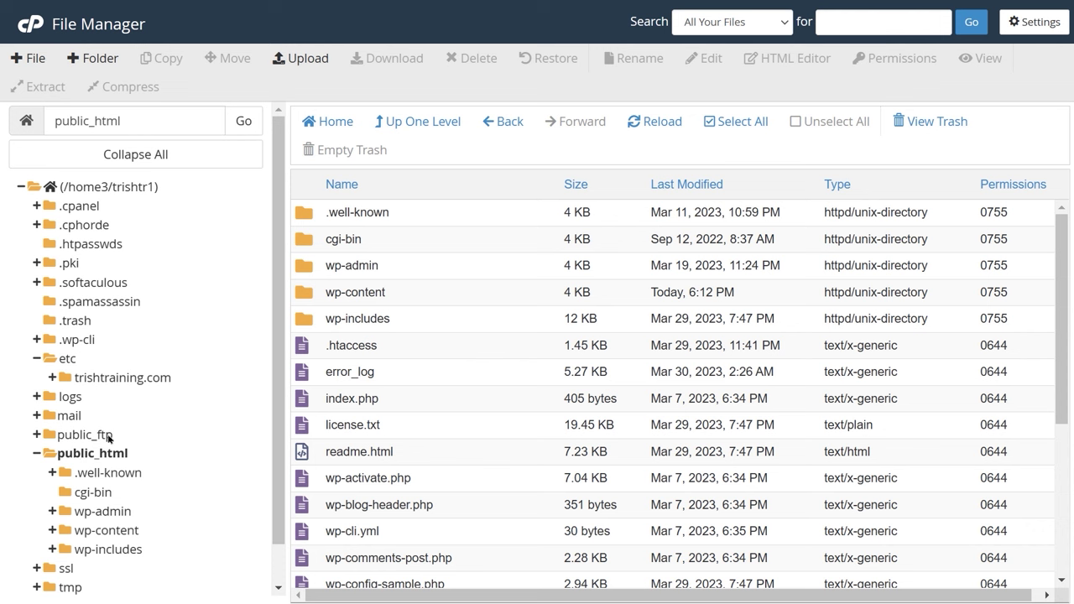
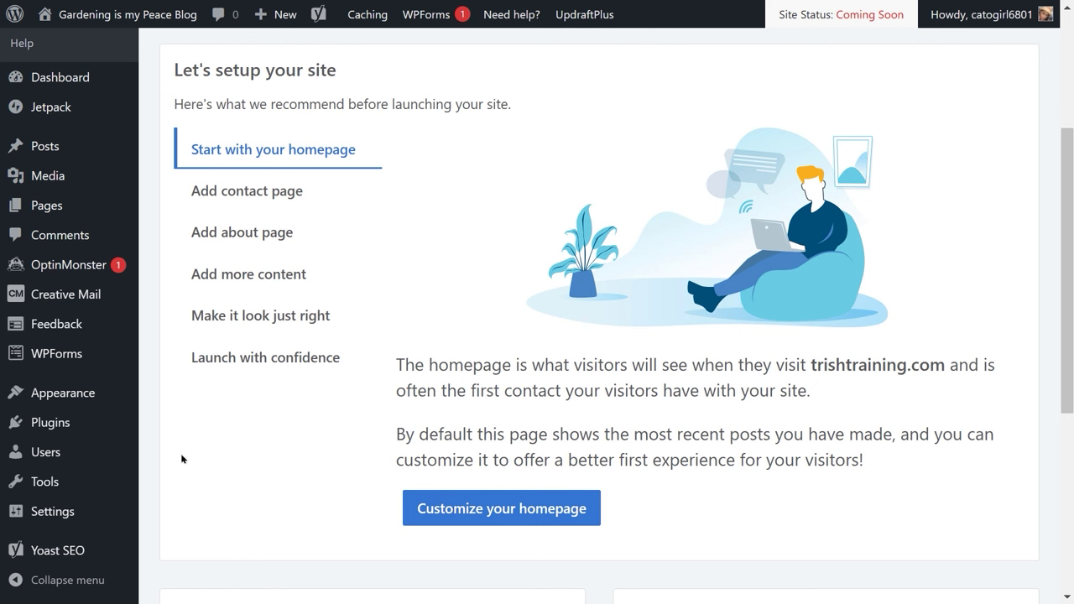
# Open the Permalink Settings page from the Settings menu
pyautogui.moveTo(61, 512)
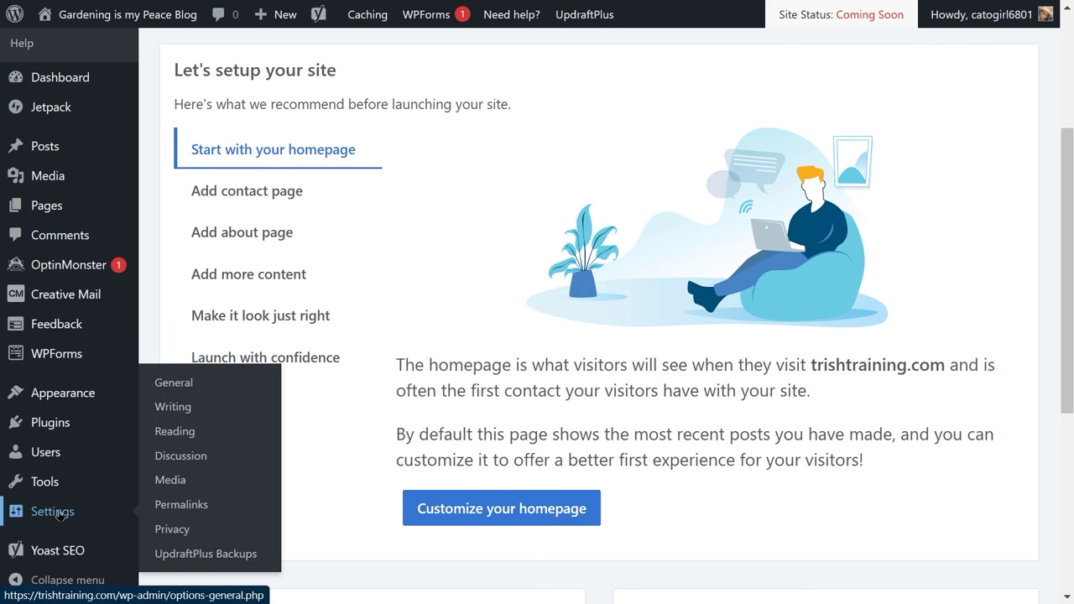
pyautogui.click(183, 507)
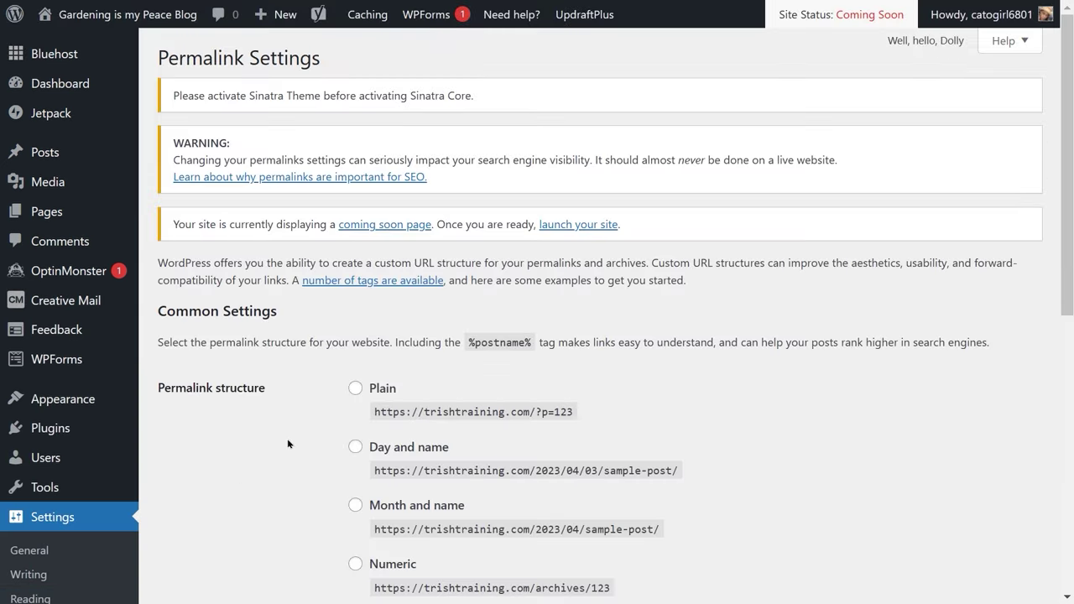
# Save the permalink structure with Post name selected
pyautogui.scroll(-3, 287, 438)
pyautogui.scroll(-4, 287, 440)
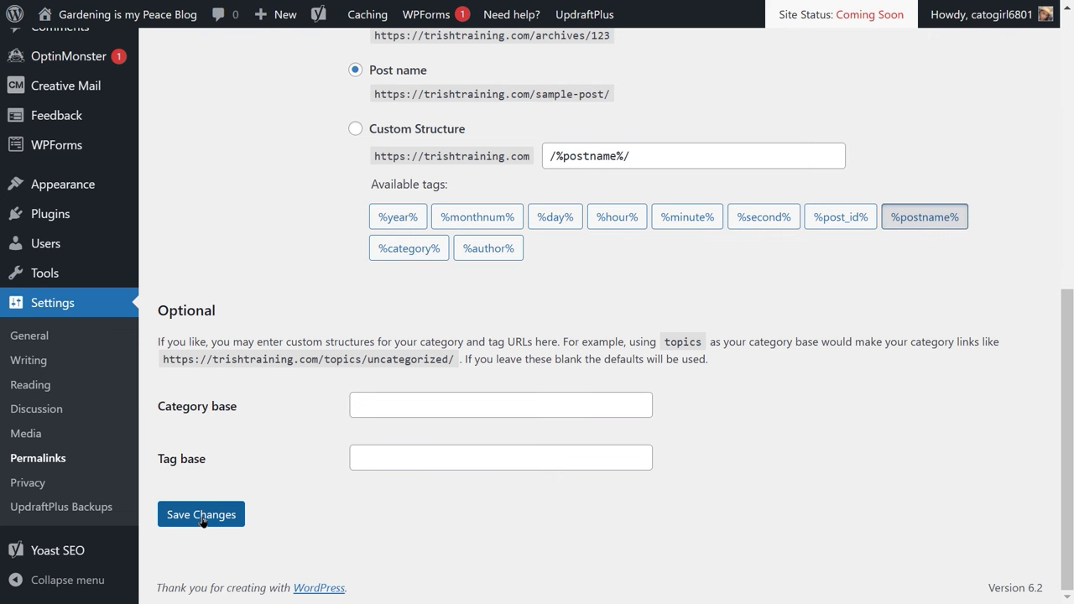
pyautogui.click(203, 522)
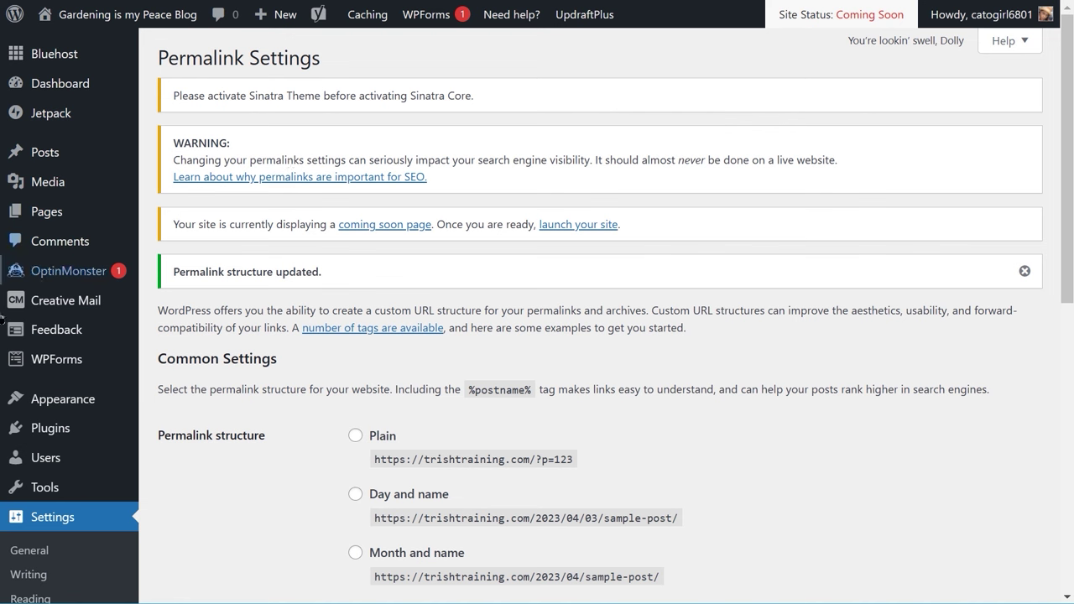
# Go to Plugins > Add New and place the cursor in the plugin search field
pyautogui.moveTo(102, 465)
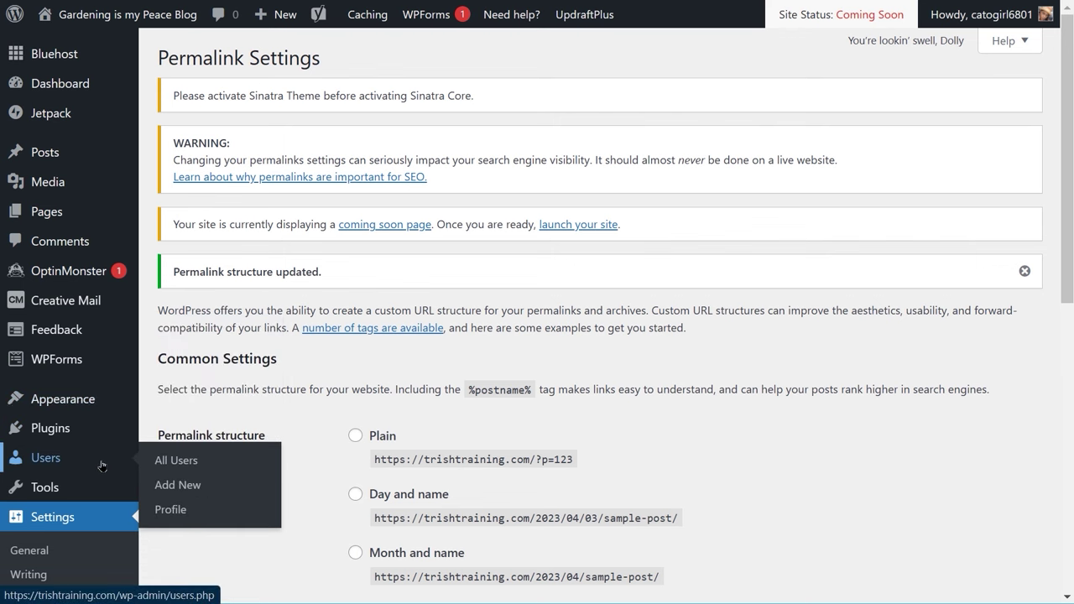
pyautogui.scroll(-3, 101, 465)
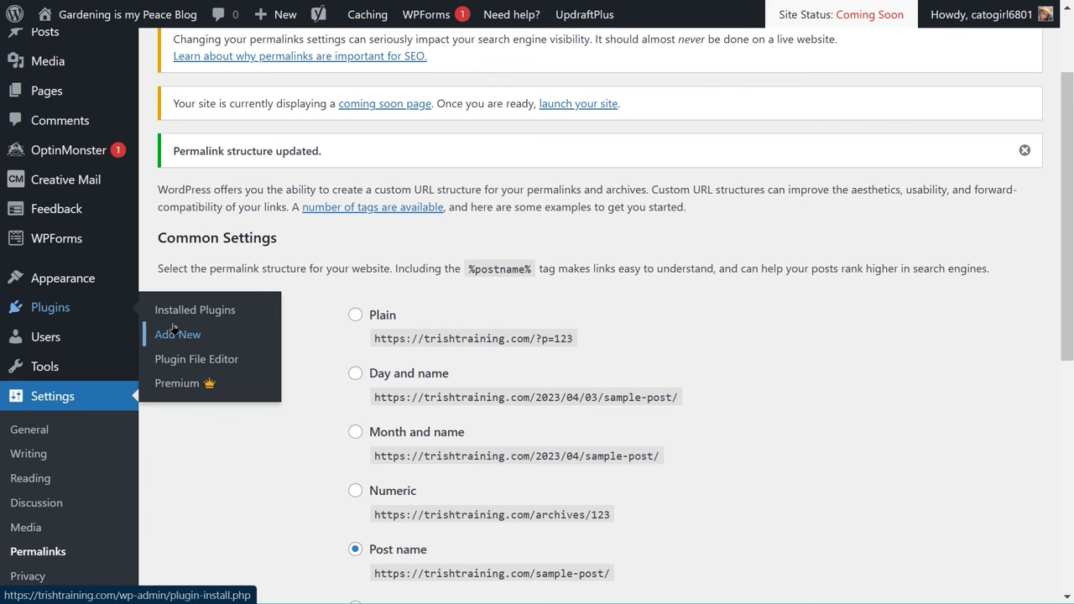
pyautogui.click(174, 332)
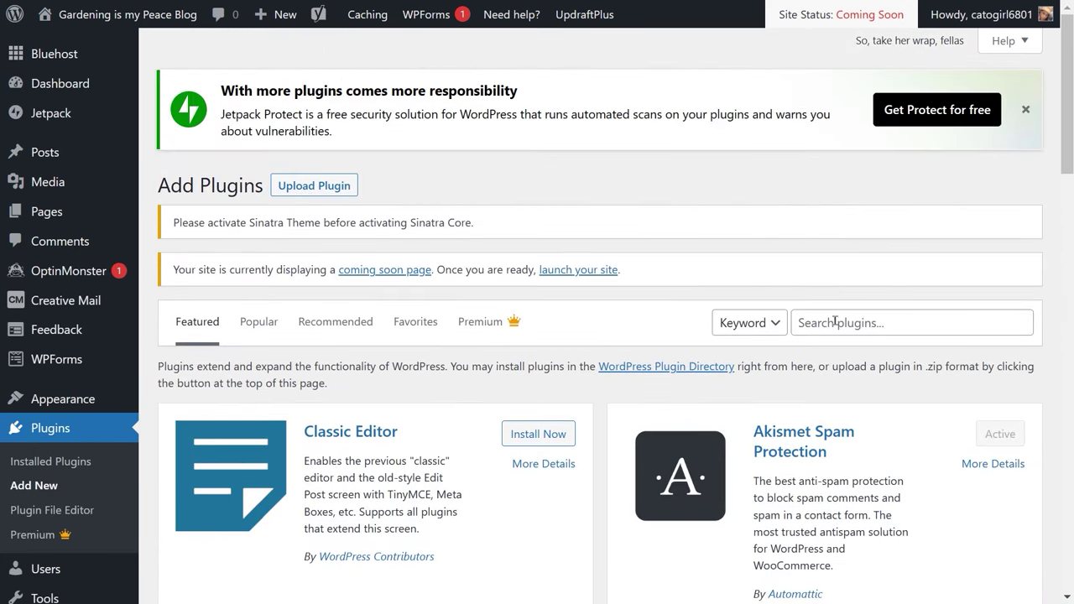
pyautogui.click(835, 323)
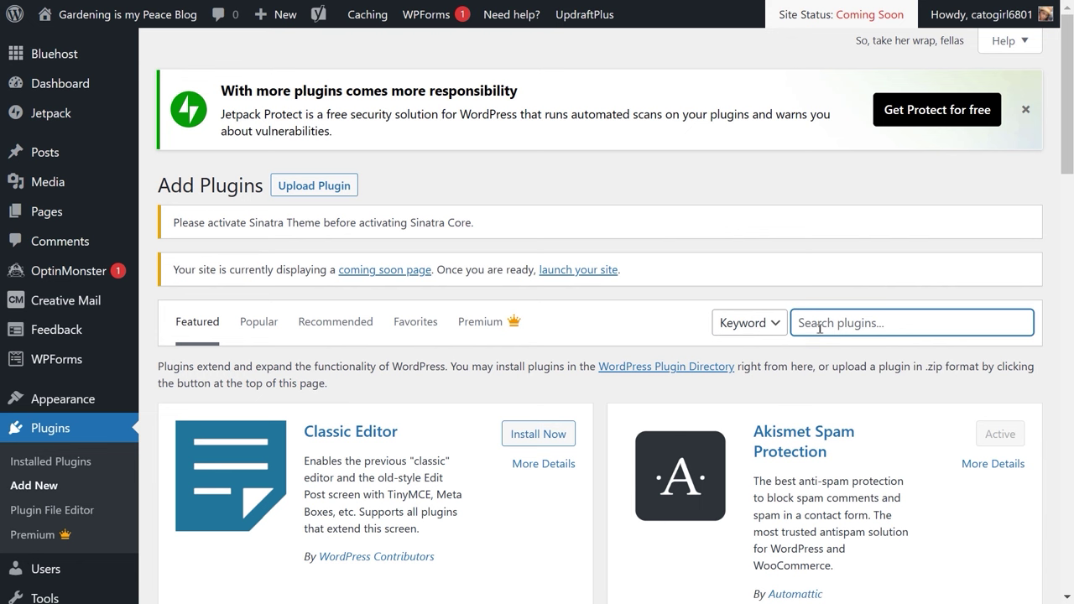
# Search for 'sucuri', then install and activate the Sucuri Security plugin
pyautogui.write('sucuri')
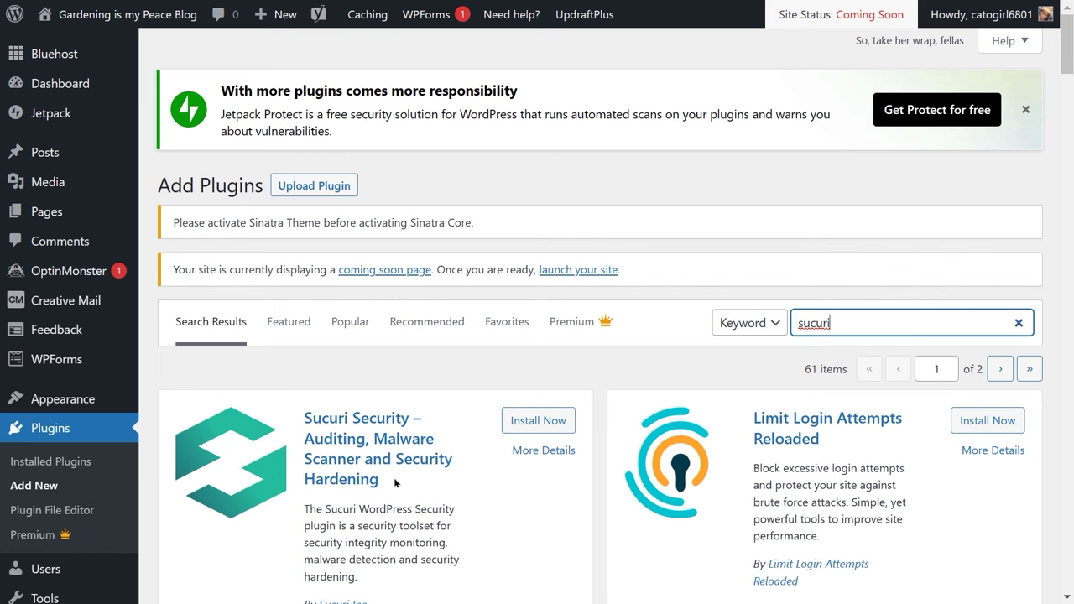
pyautogui.scroll(-1, 394, 482)
pyautogui.scroll(1, 394, 478)
pyautogui.click(554, 425)
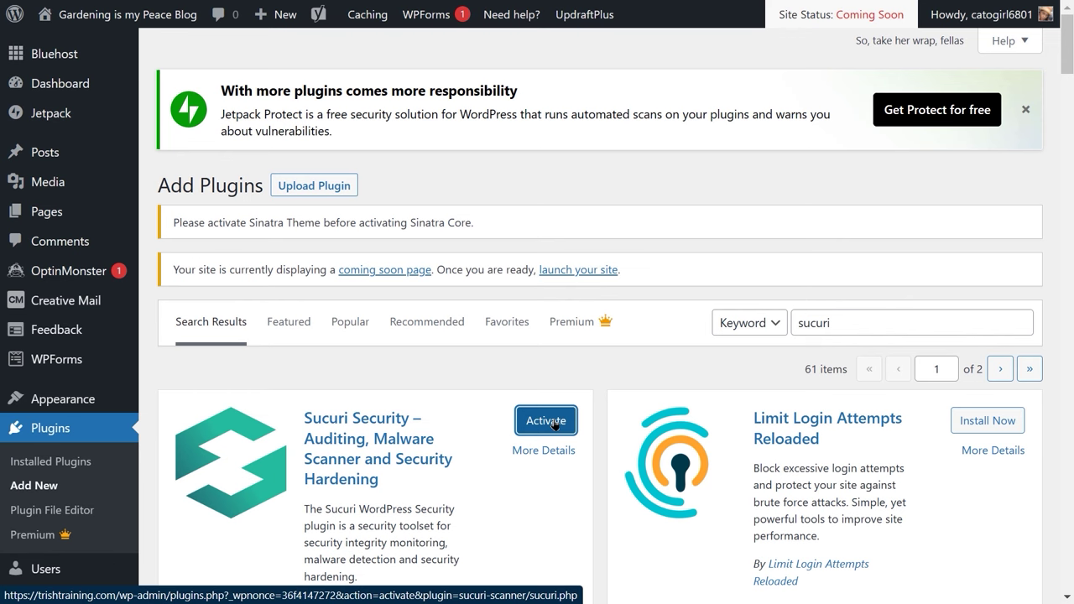
pyautogui.click(546, 420)
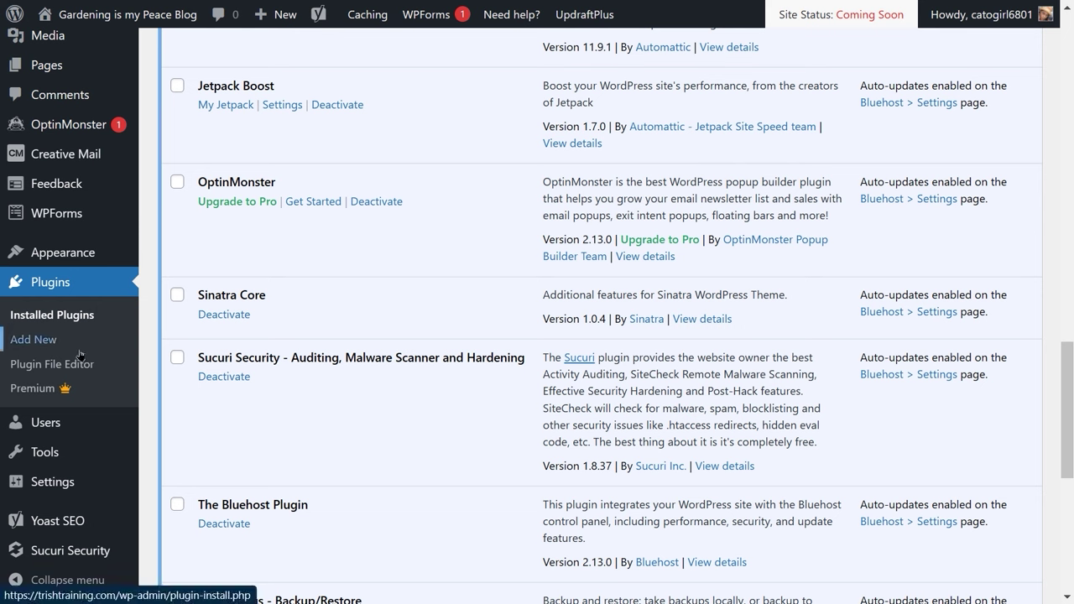
# Open the Sucuri Security Dashboard from its sidebar menu
pyautogui.moveTo(50, 550)
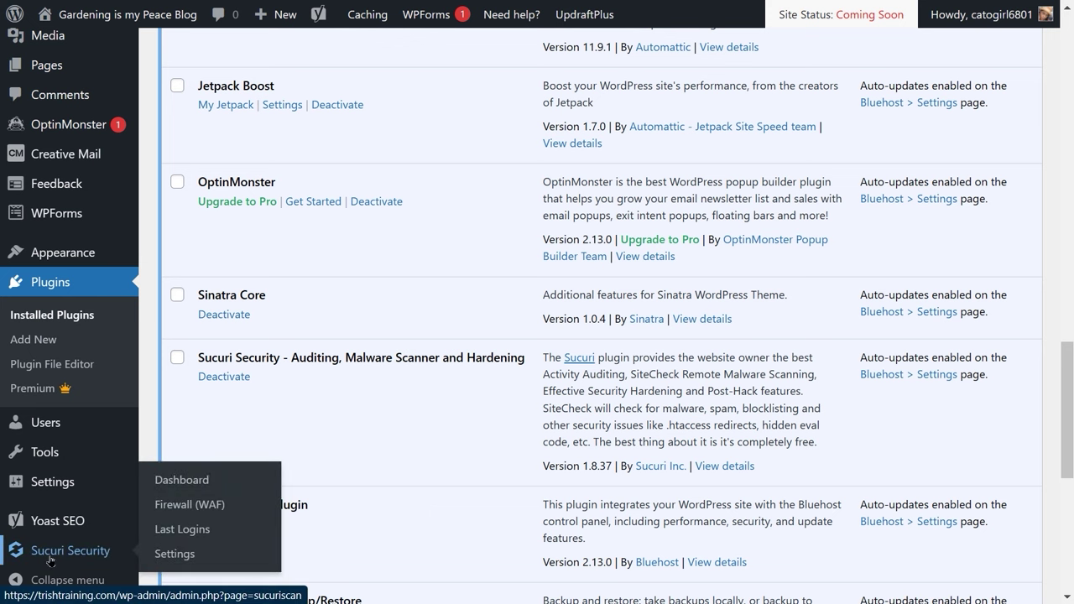
pyautogui.click(203, 486)
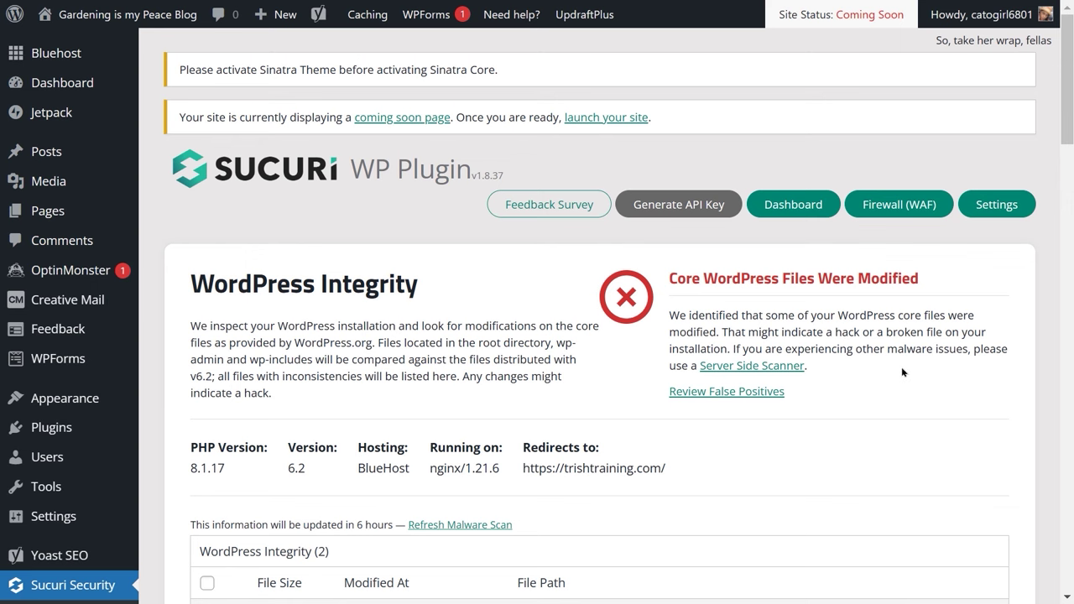
pyautogui.scroll(-2, 901, 367)
pyautogui.scroll(-4, 902, 372)
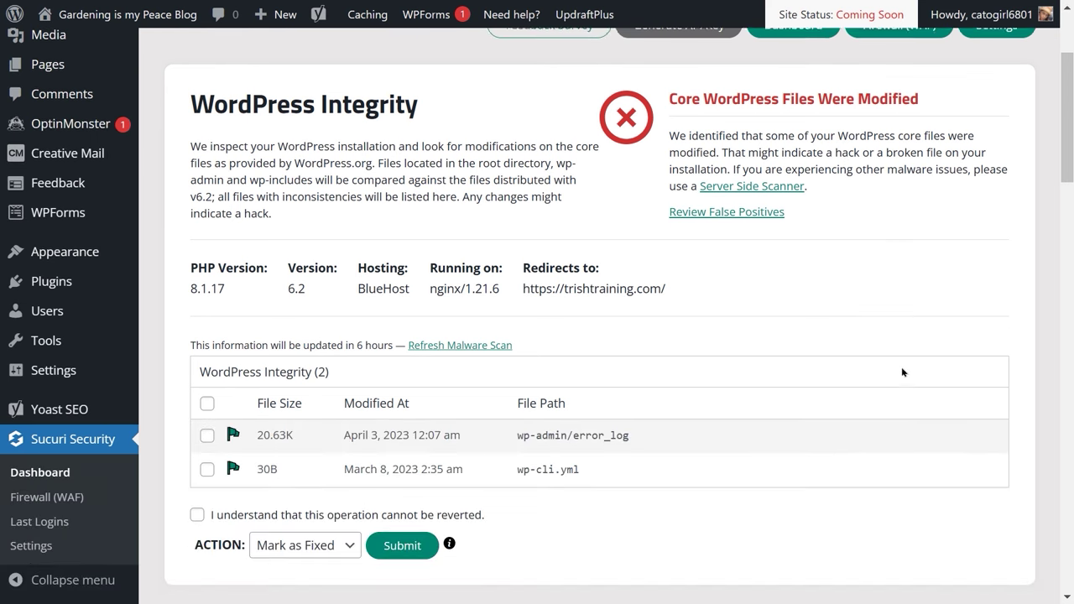
pyautogui.scroll(-4, 675, 406)
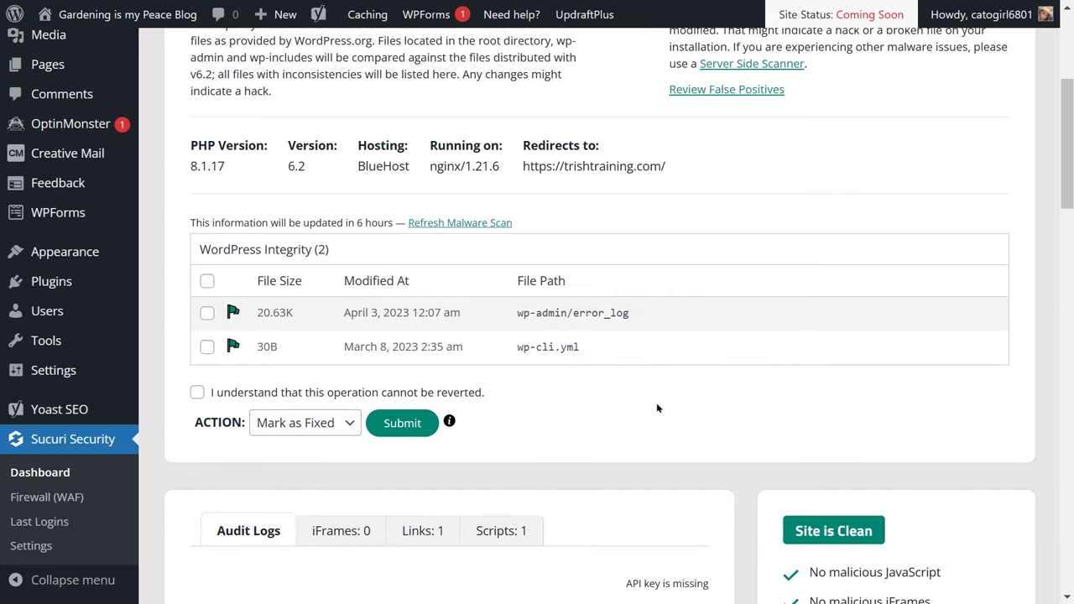
pyautogui.scroll(-4, 657, 408)
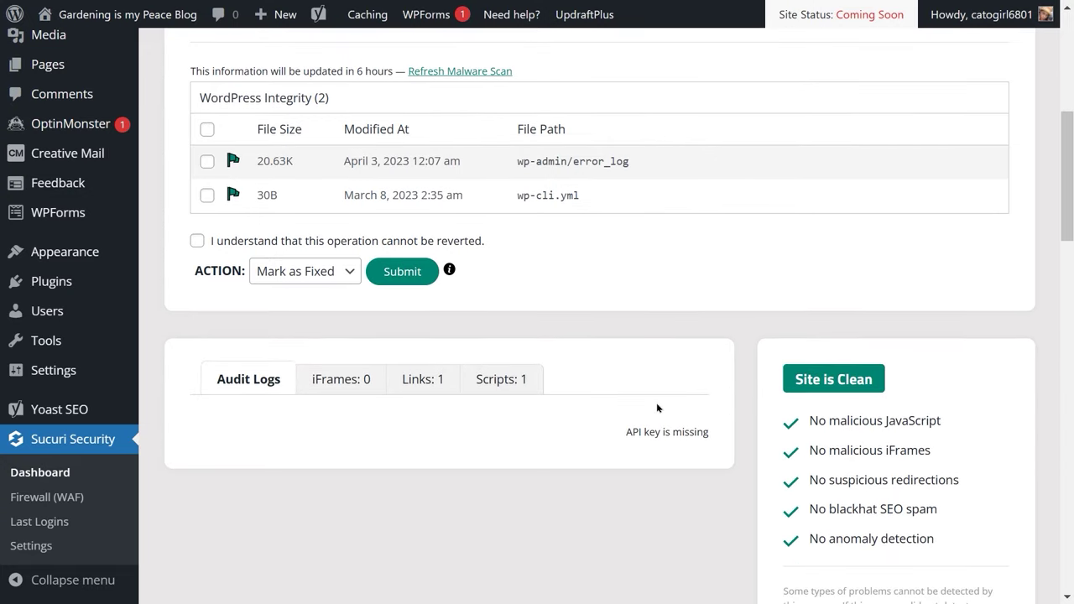
pyautogui.scroll(-2, 450, 411)
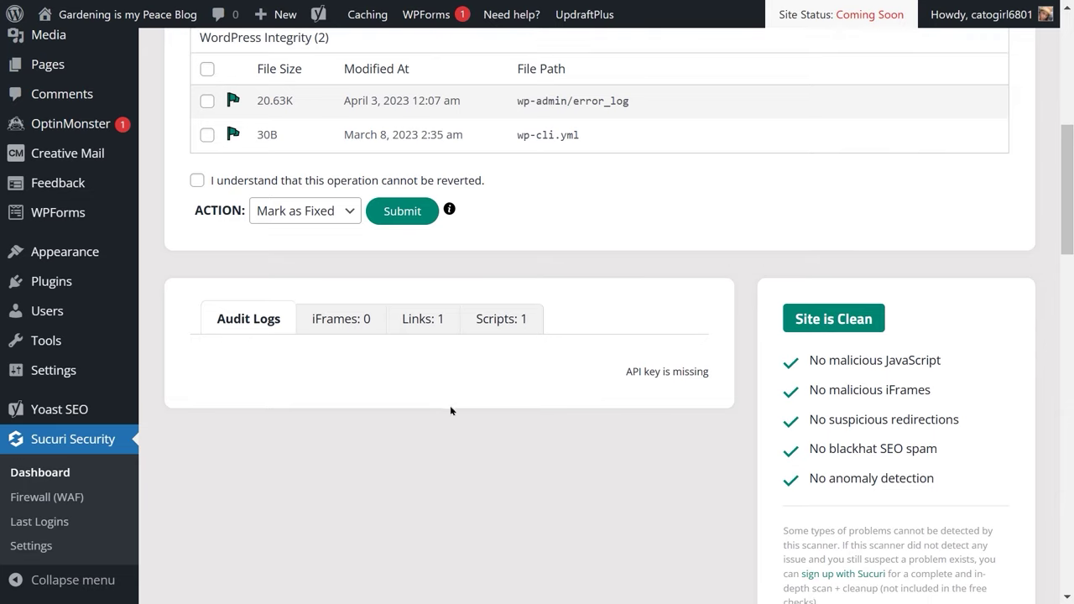
pyautogui.scroll(-3, 474, 375)
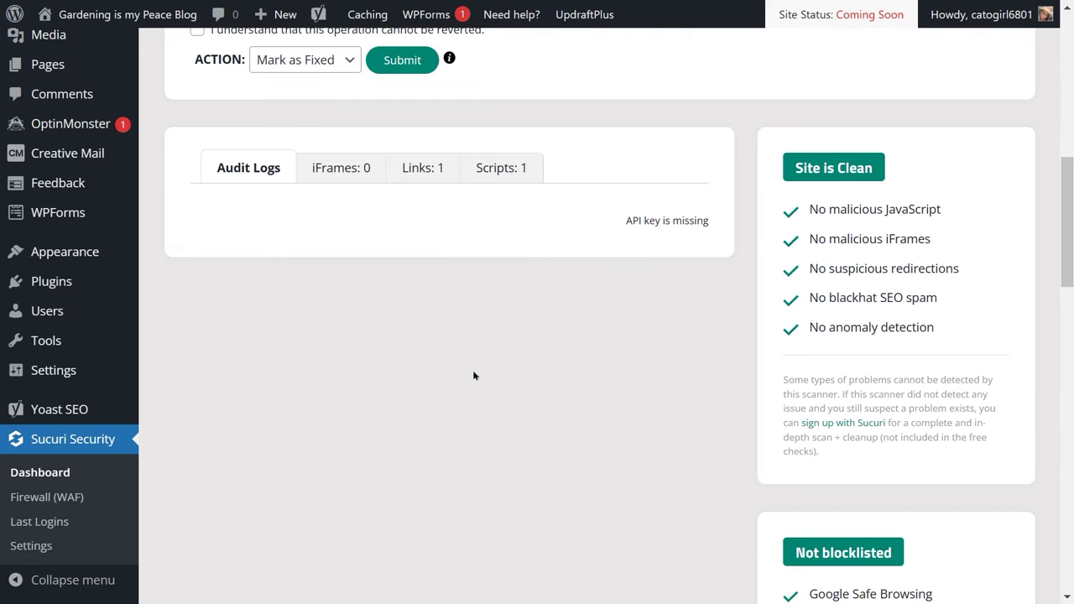
pyautogui.scroll(-2, 975, 180)
pyautogui.scroll(3, 972, 199)
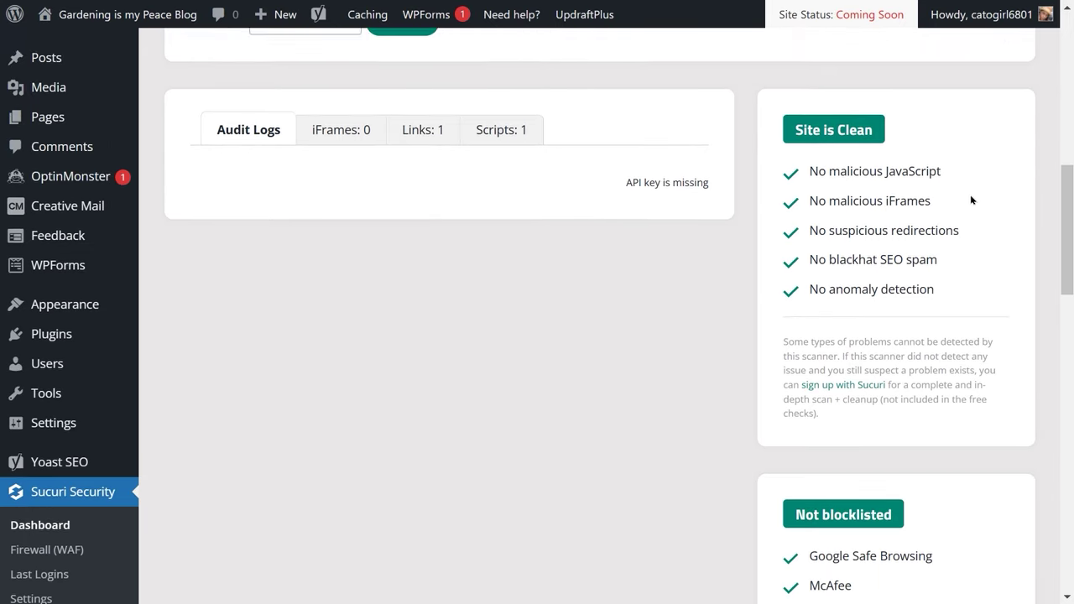
pyautogui.scroll(-2, 954, 259)
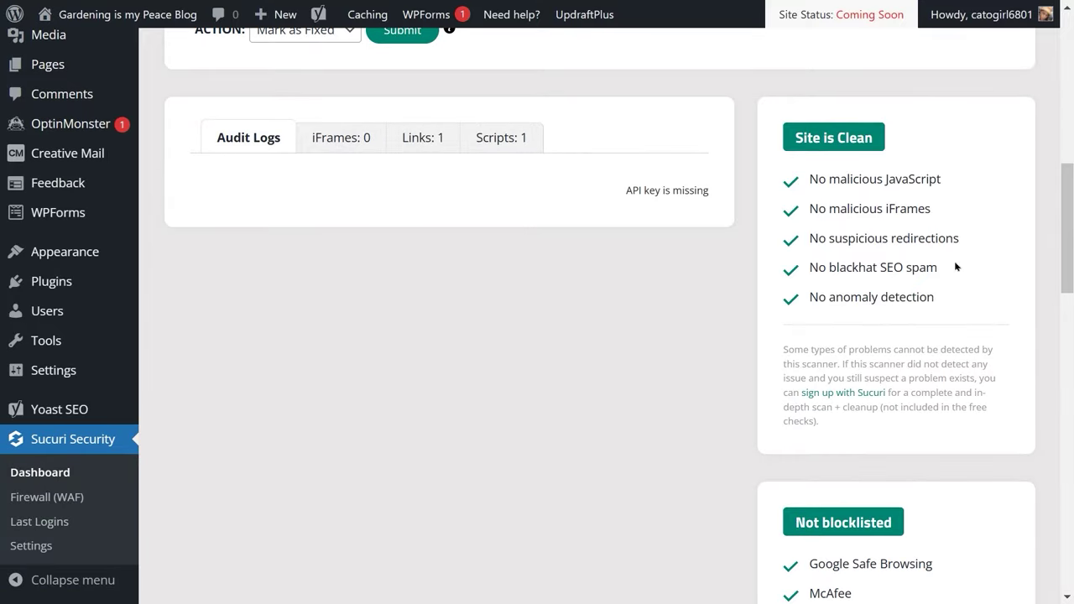
pyautogui.scroll(-3, 955, 263)
pyautogui.scroll(-3, 955, 262)
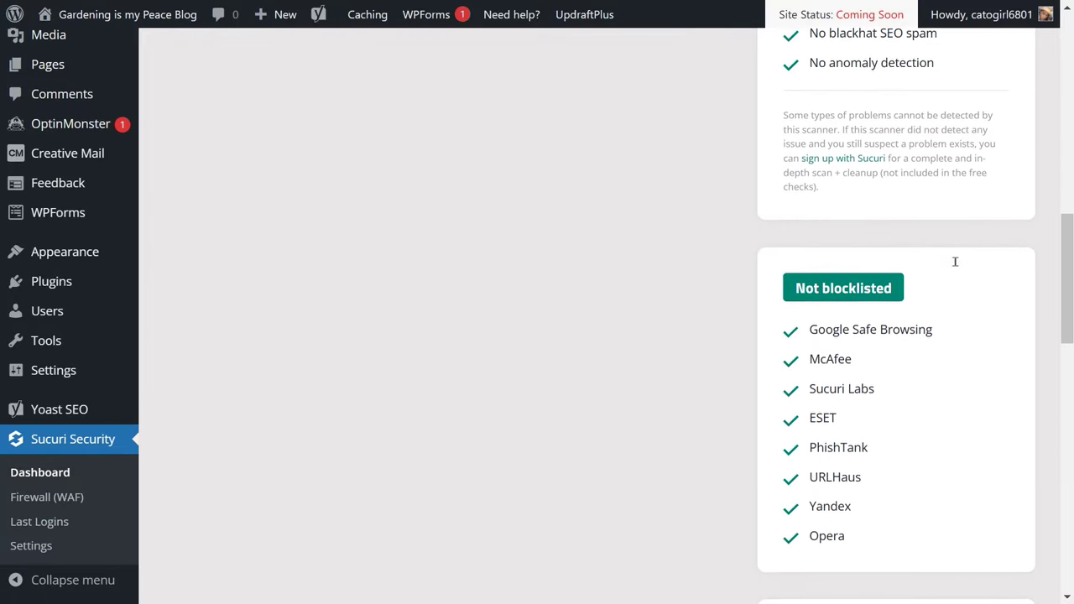
pyautogui.scroll(-5, 955, 262)
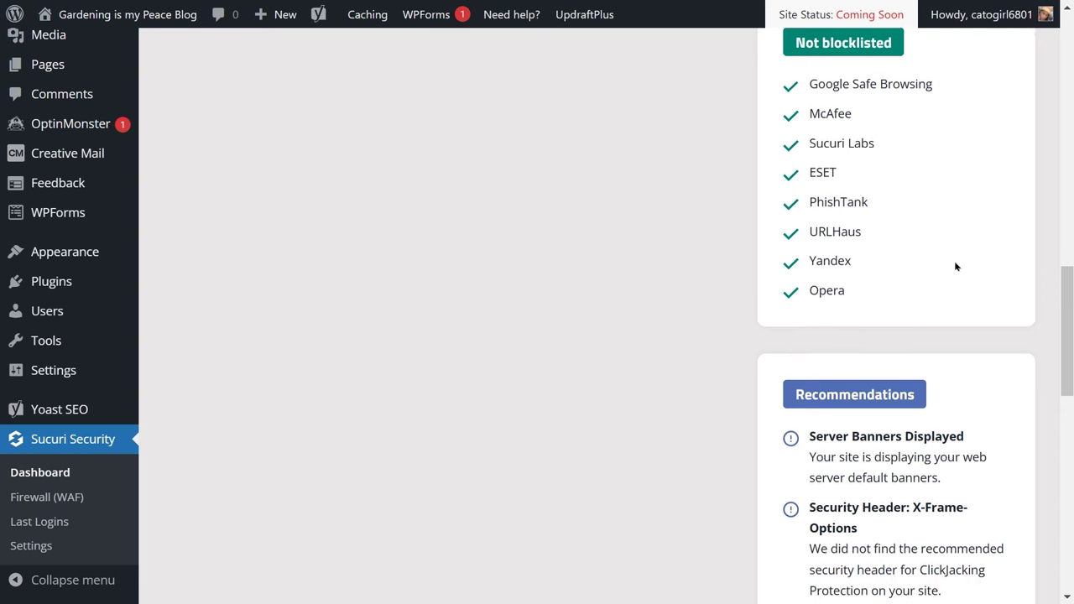
pyautogui.scroll(-4, 955, 267)
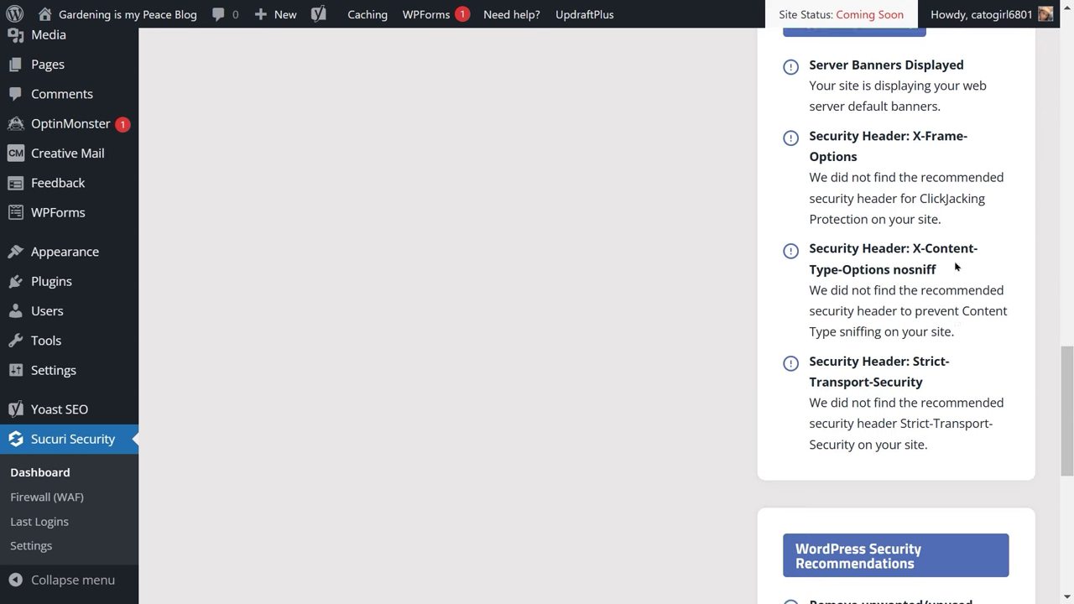
pyautogui.scroll(-2, 955, 267)
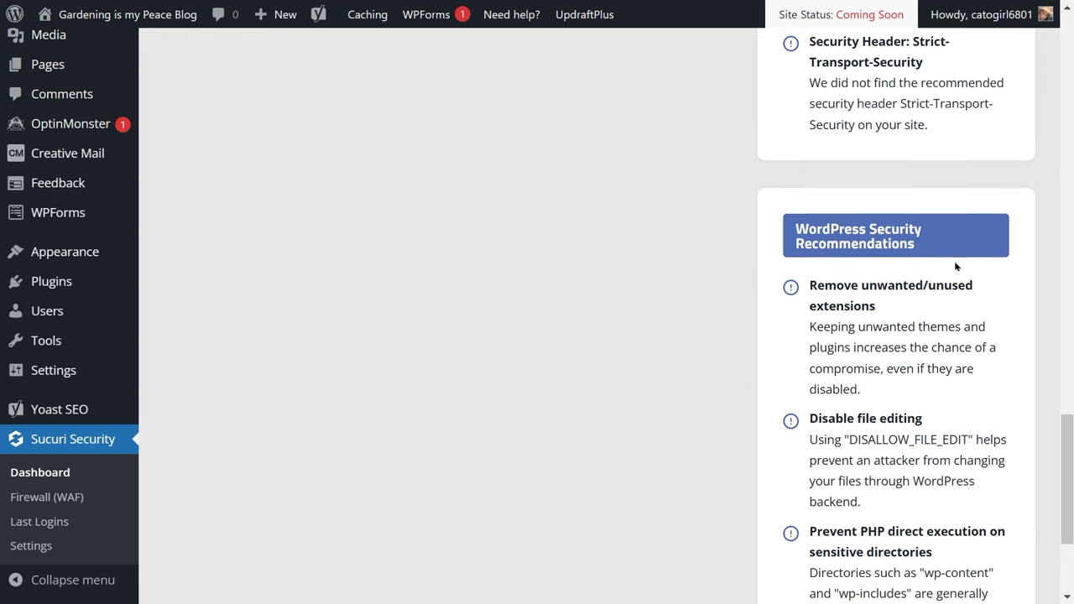
pyautogui.scroll(-1, 956, 267)
pyautogui.scroll(-1, 956, 267)
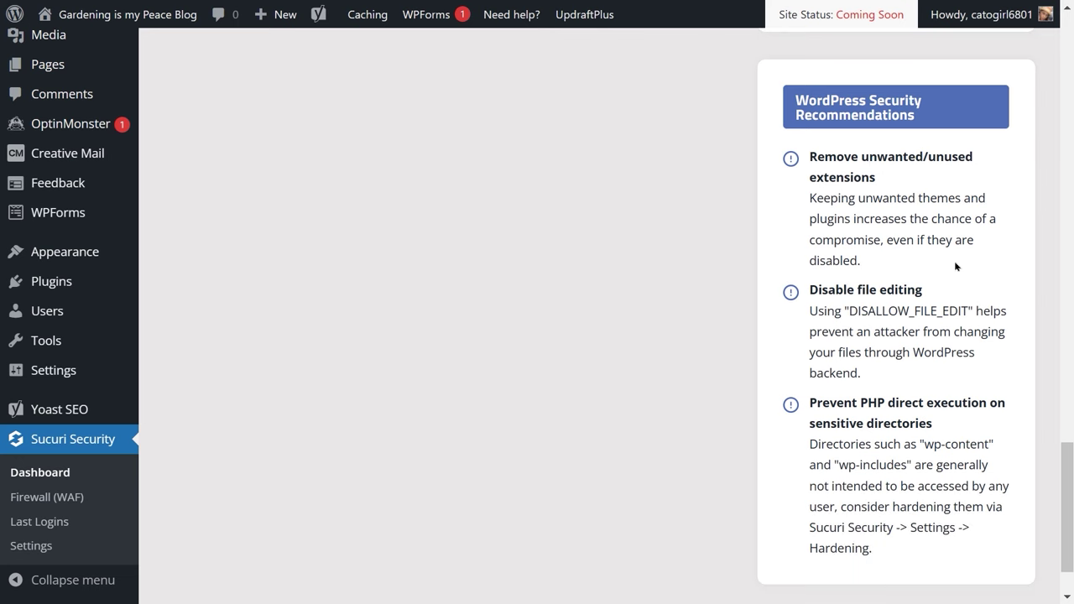
pyautogui.scroll(-1, 955, 267)
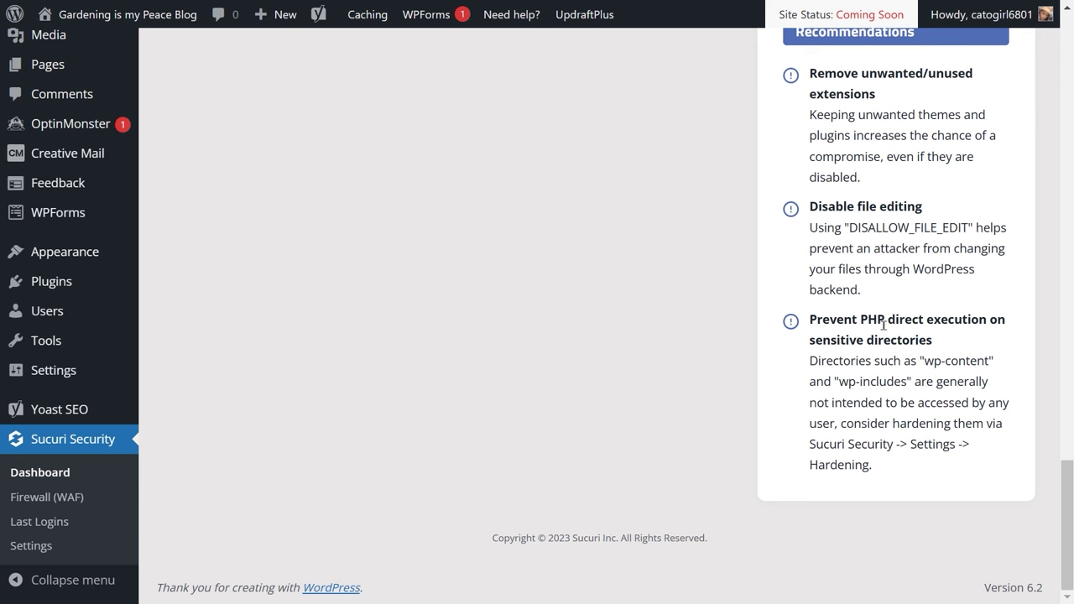
pyautogui.scroll(2, 931, 323)
pyautogui.scroll(13, 931, 323)
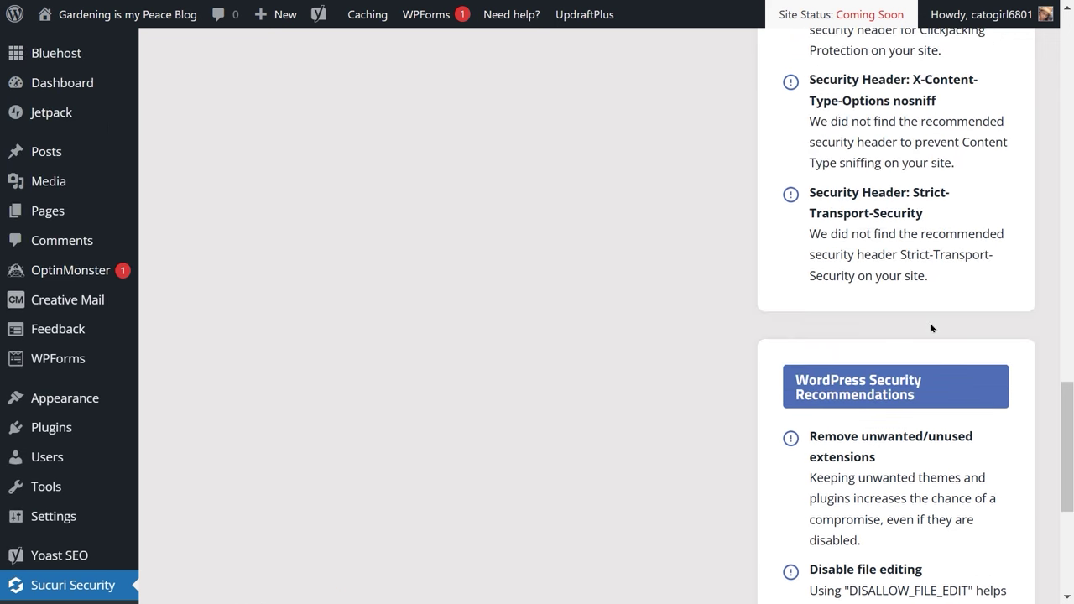
pyautogui.scroll(10, 931, 327)
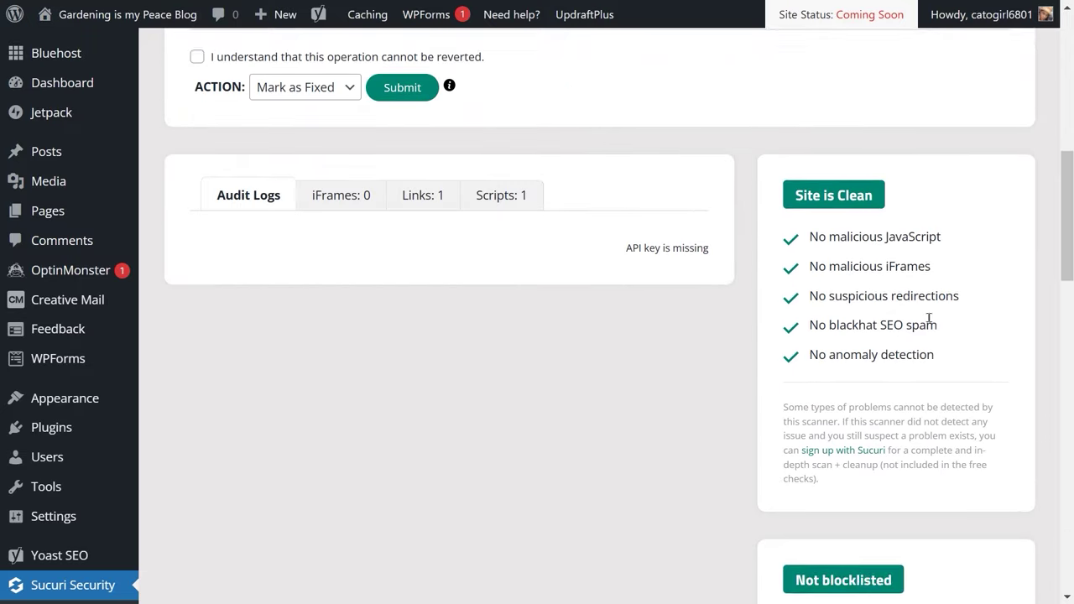
pyautogui.scroll(1, 929, 318)
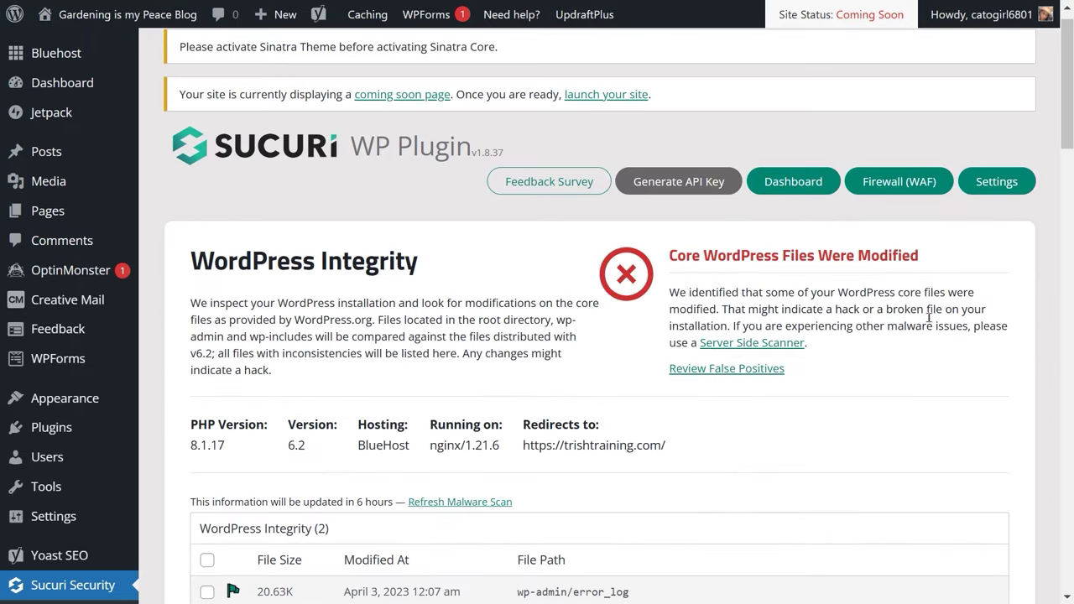
pyautogui.scroll(1, 929, 317)
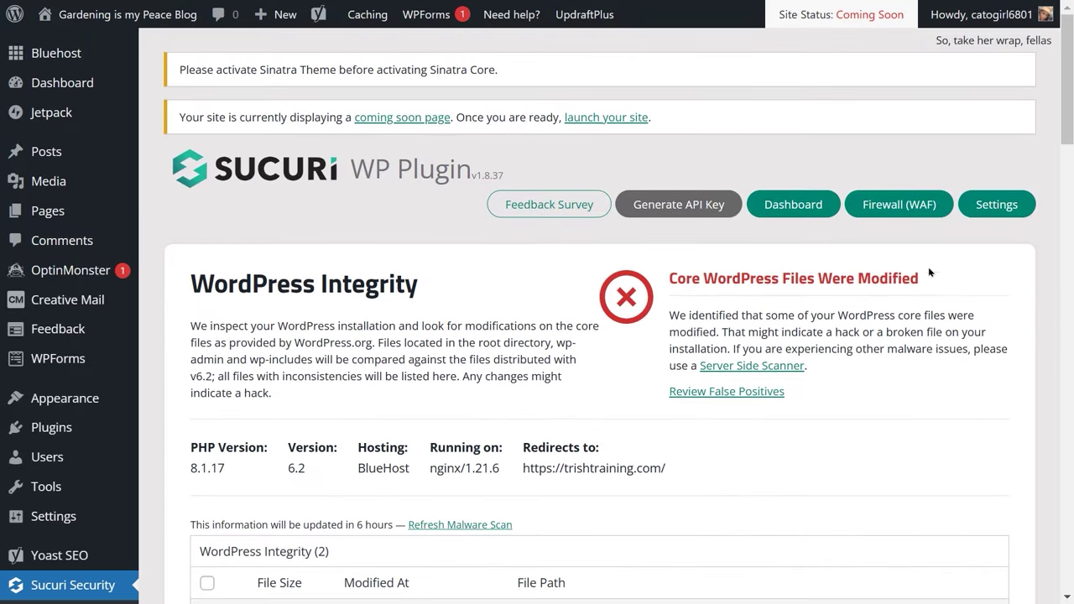
# Open Sucuri Settings on the Hardening tab
pyautogui.click(996, 204)
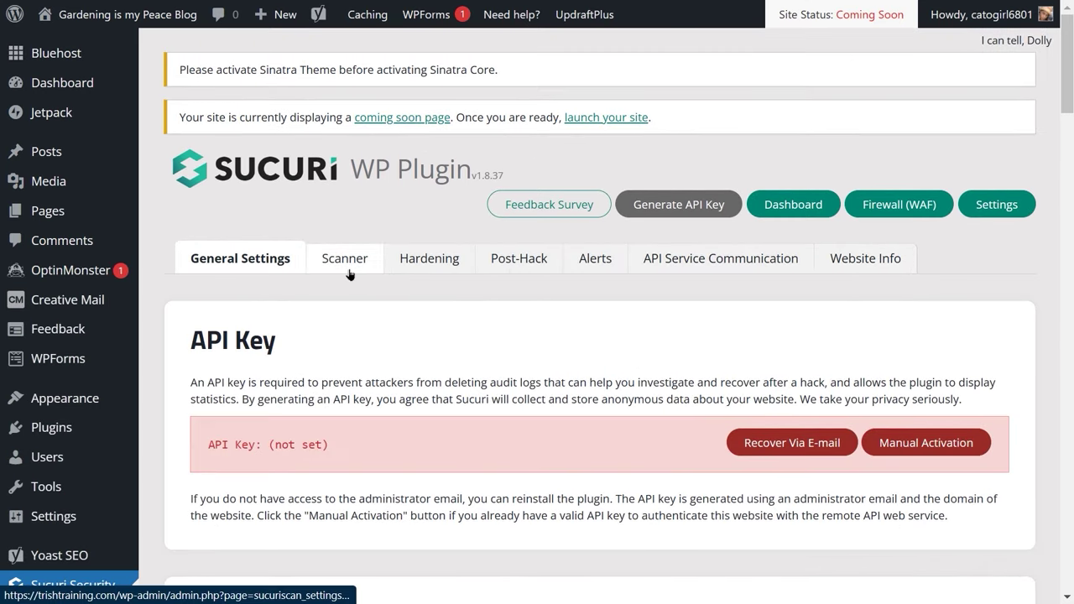
pyautogui.click(430, 264)
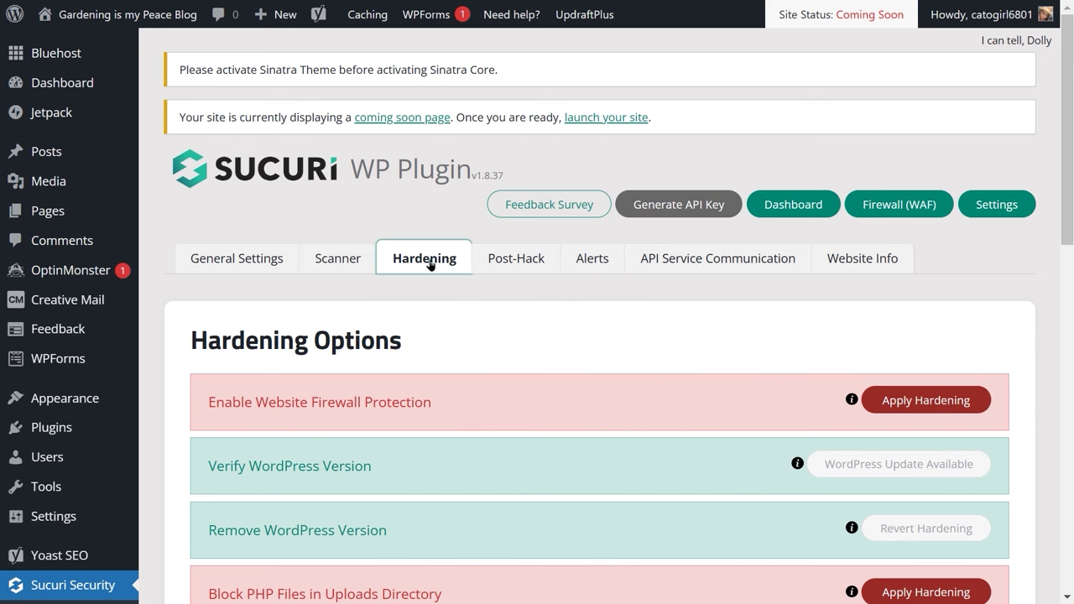
pyautogui.scroll(-3, 430, 264)
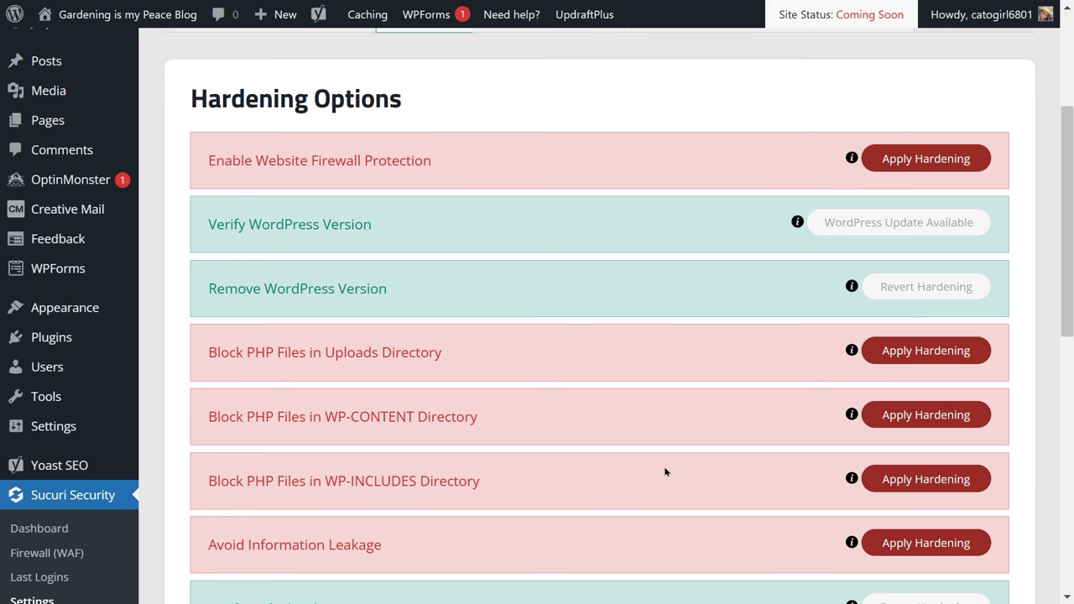
# Apply PHP-blocking hardening to the Uploads, WP-CONTENT and WP-INCLUDES directories, then review remaining options
pyautogui.click(915, 353)
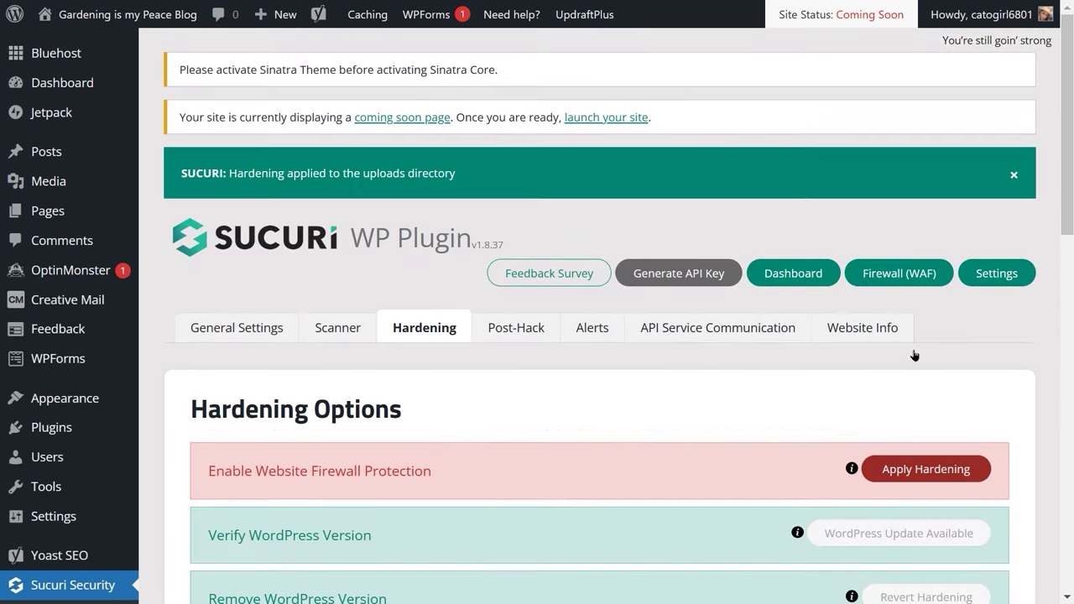
pyautogui.scroll(-2, 713, 442)
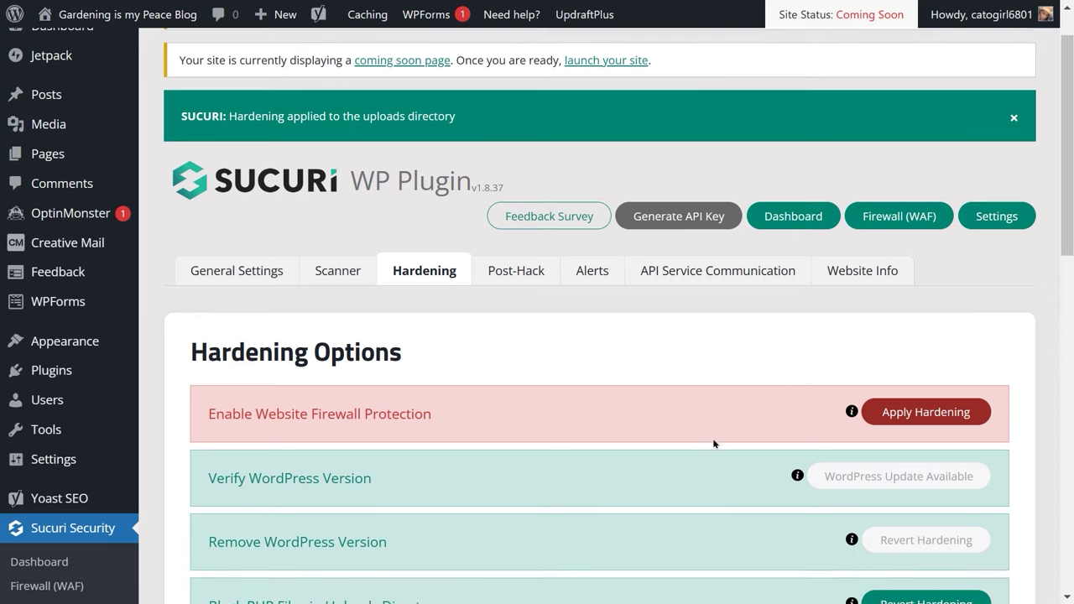
pyautogui.scroll(-2, 713, 442)
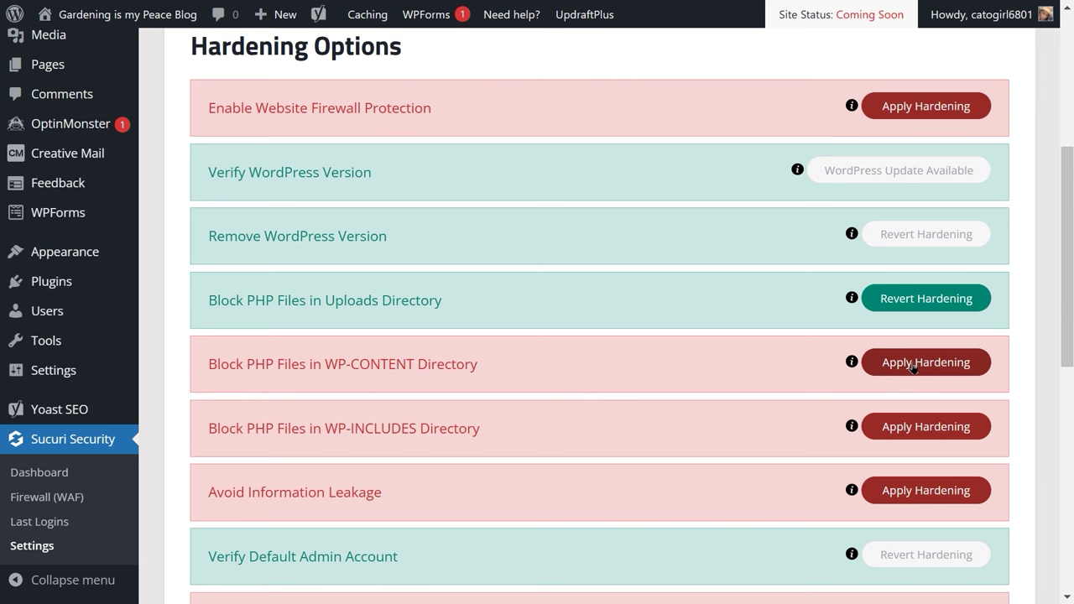
pyautogui.click(914, 366)
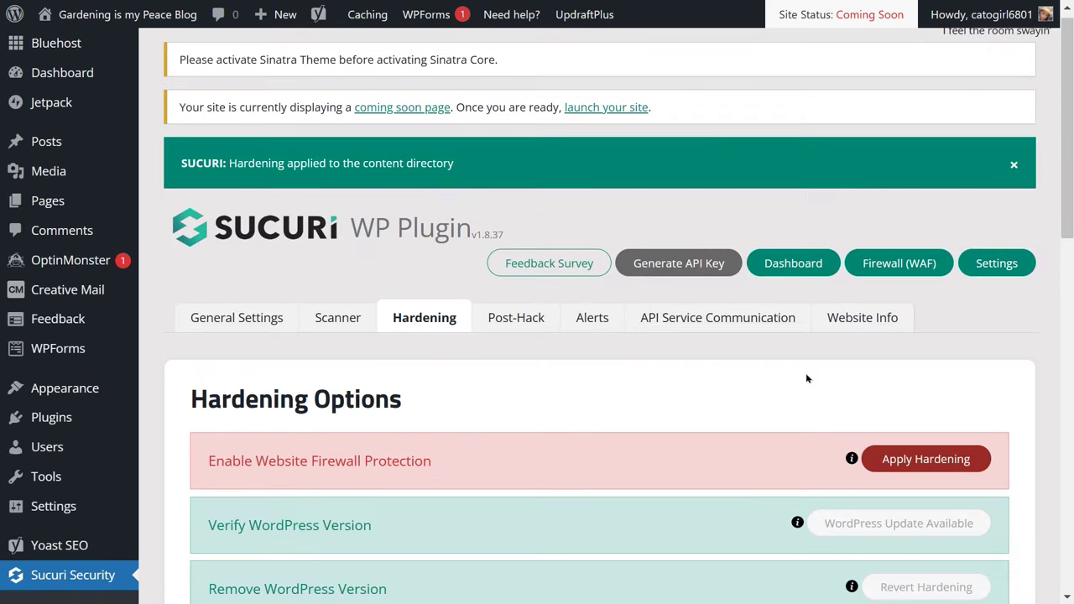
pyautogui.scroll(-4, 807, 378)
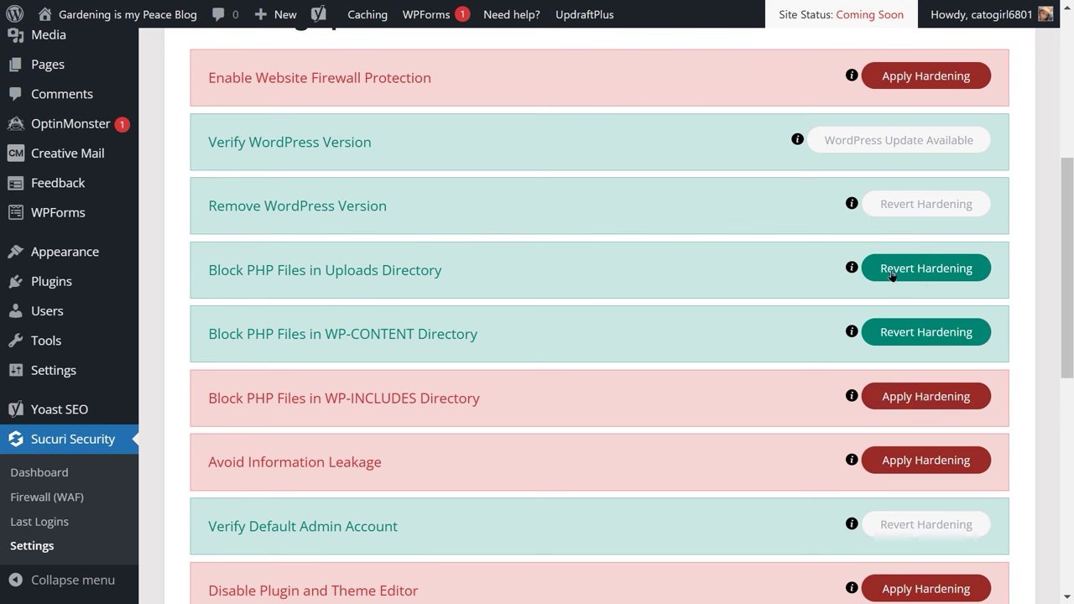
pyautogui.click(905, 406)
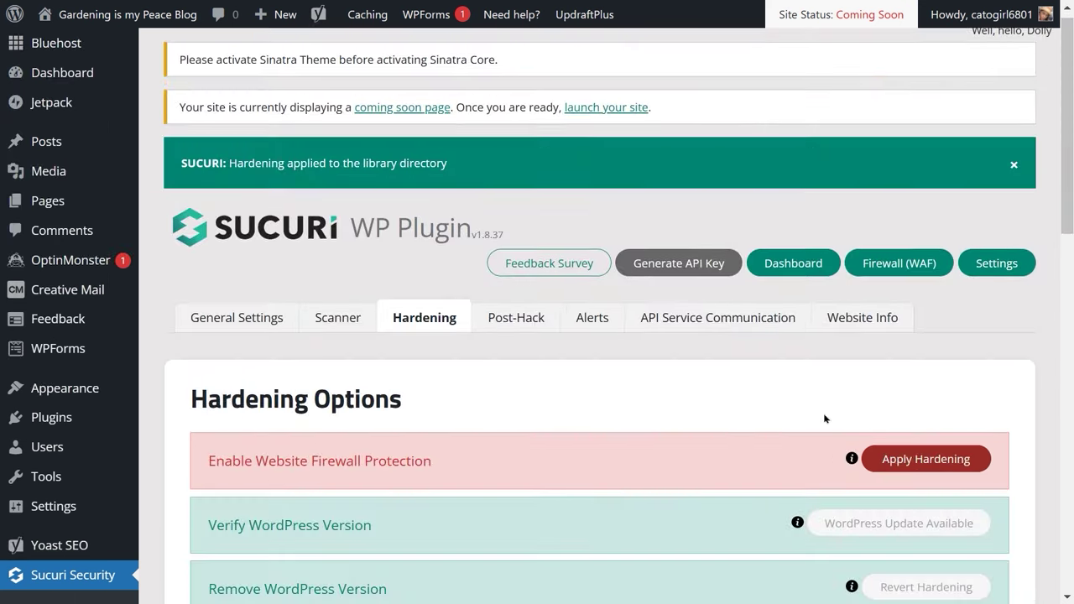
pyautogui.scroll(-3, 823, 416)
pyautogui.scroll(-3, 822, 416)
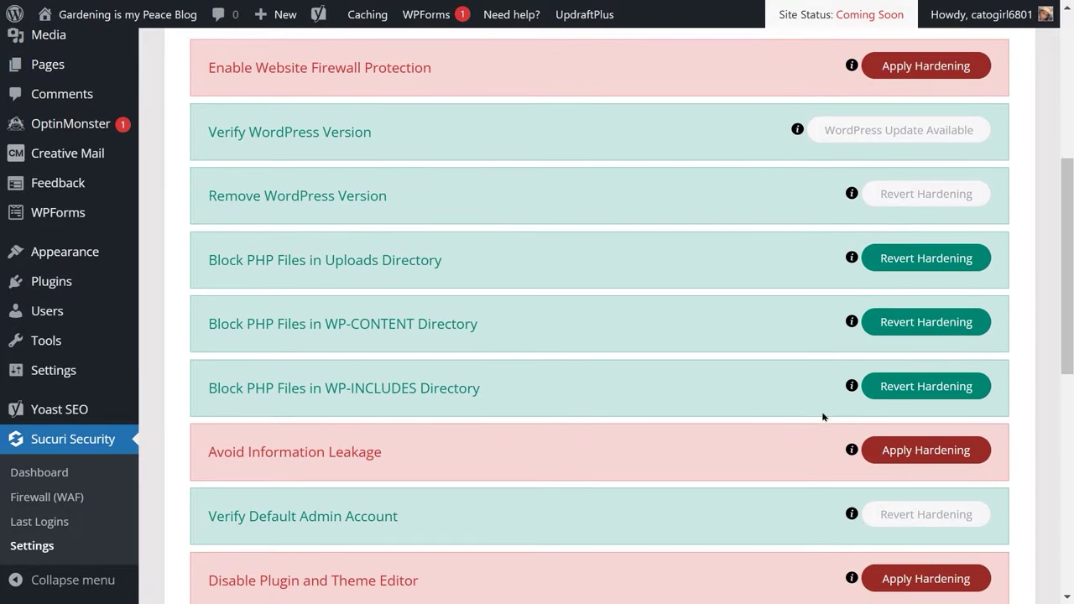
pyautogui.scroll(-2, 823, 417)
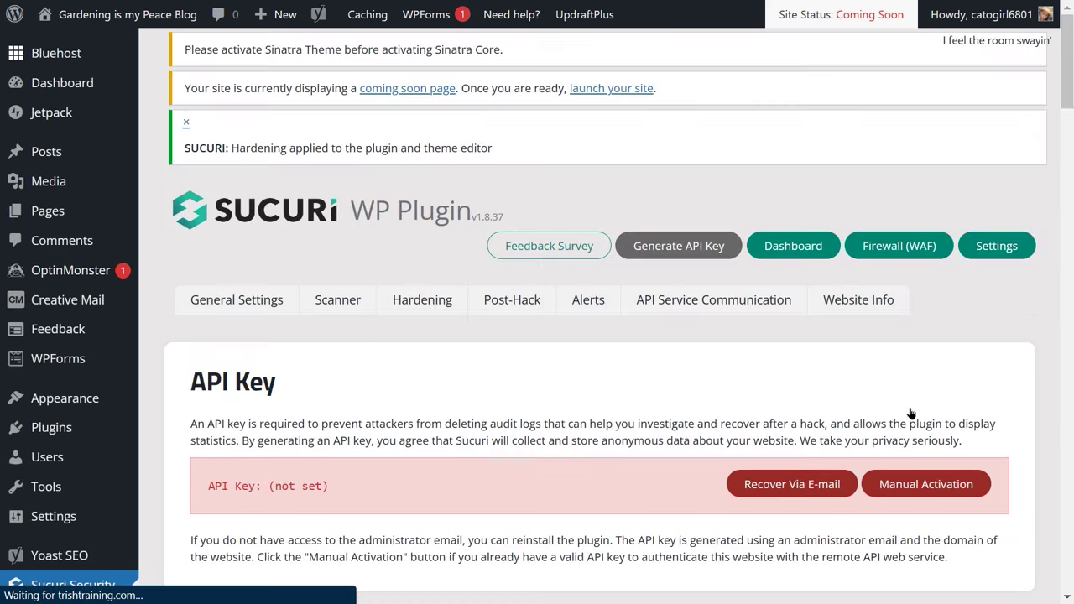
pyautogui.scroll(-3, 718, 415)
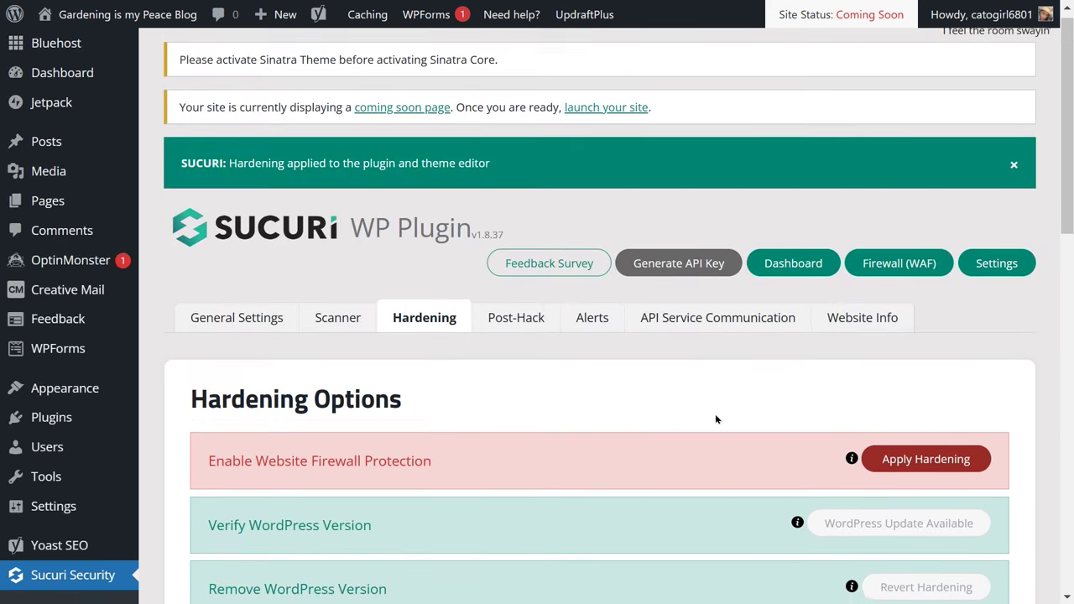
pyautogui.scroll(-4, 716, 415)
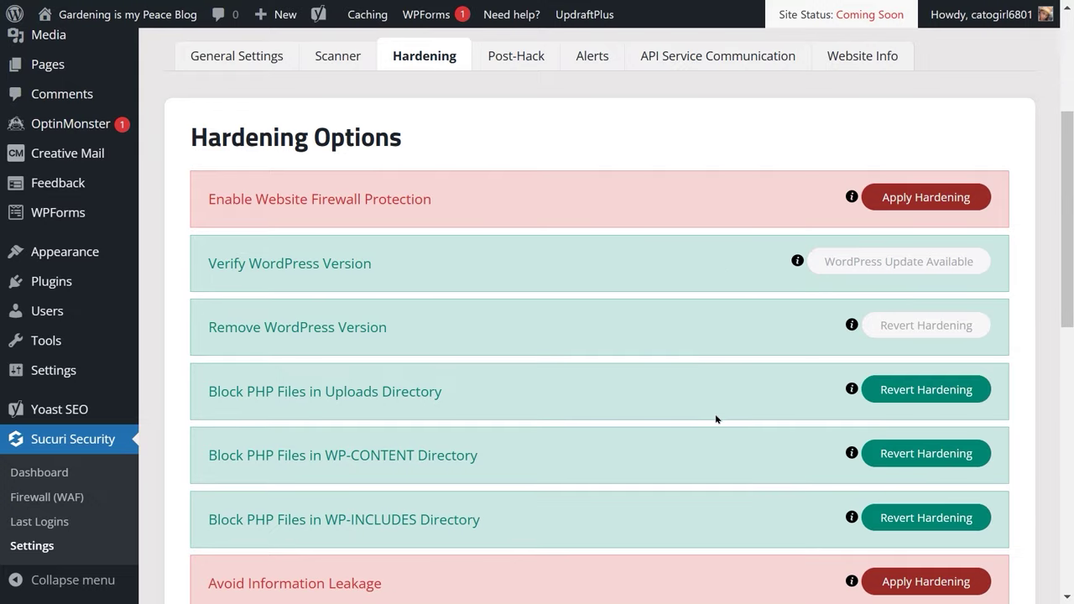
pyautogui.scroll(-2, 716, 416)
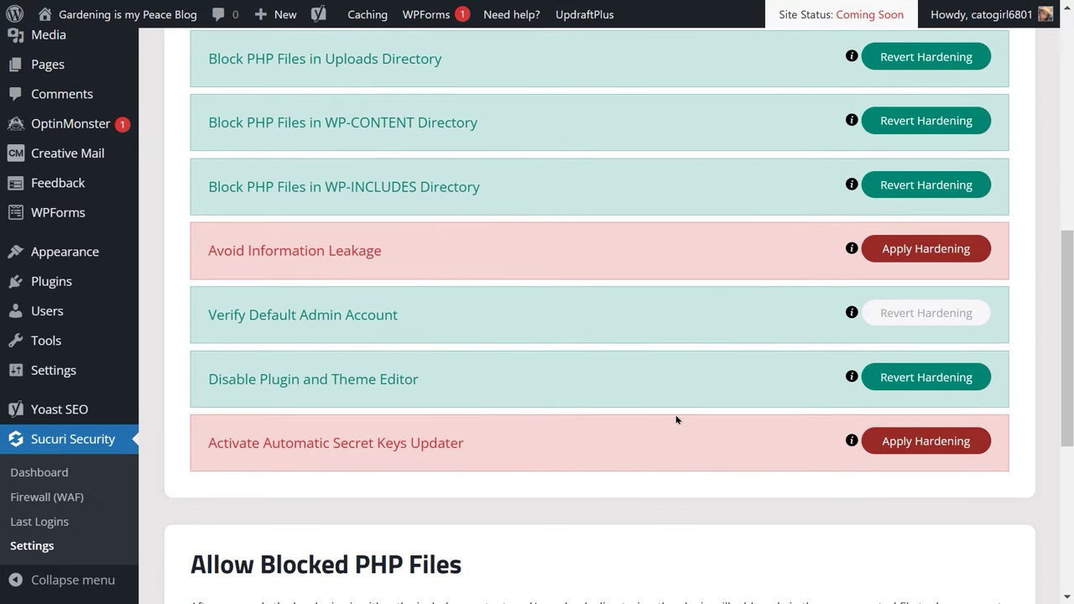
pyautogui.scroll(10, 552, 431)
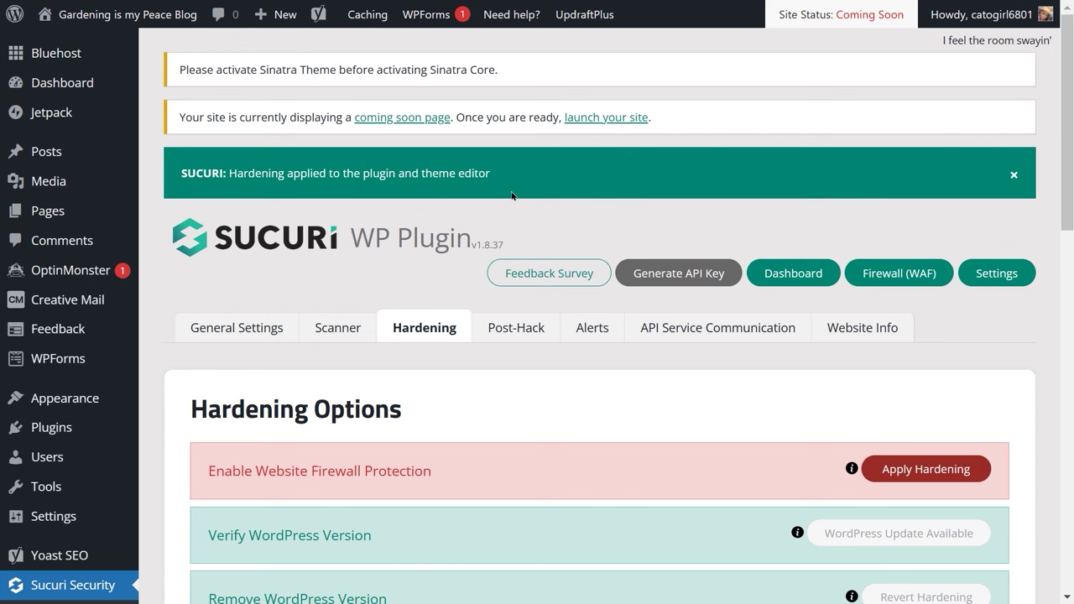
# Dismiss the green hardening success notice and reload the Sucuri settings page
pyautogui.click(1013, 176)
pyautogui.scroll(-4, 690, 256)
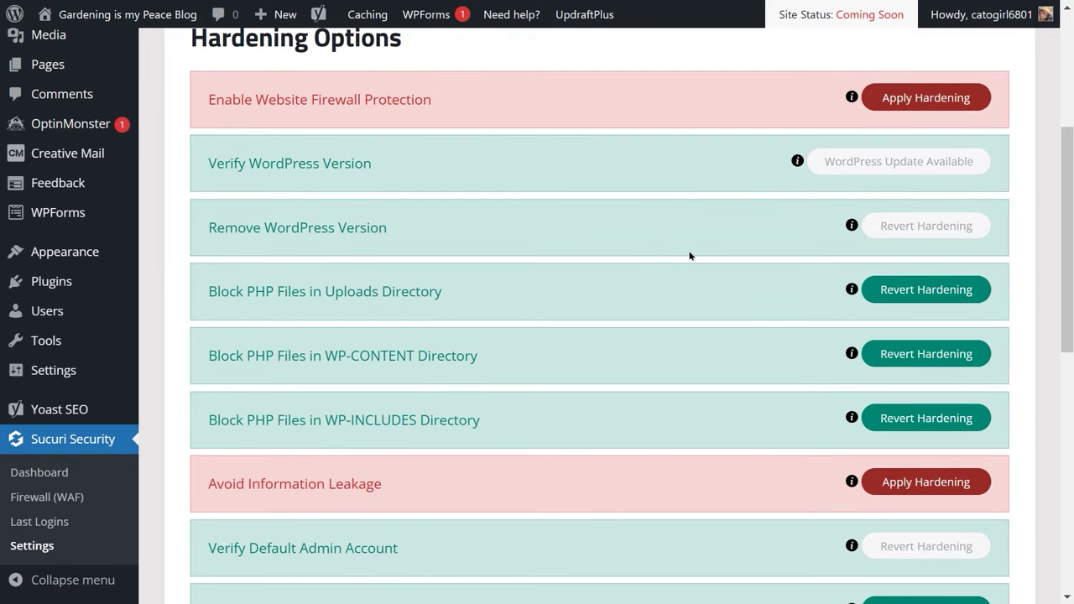
pyautogui.scroll(4, 690, 256)
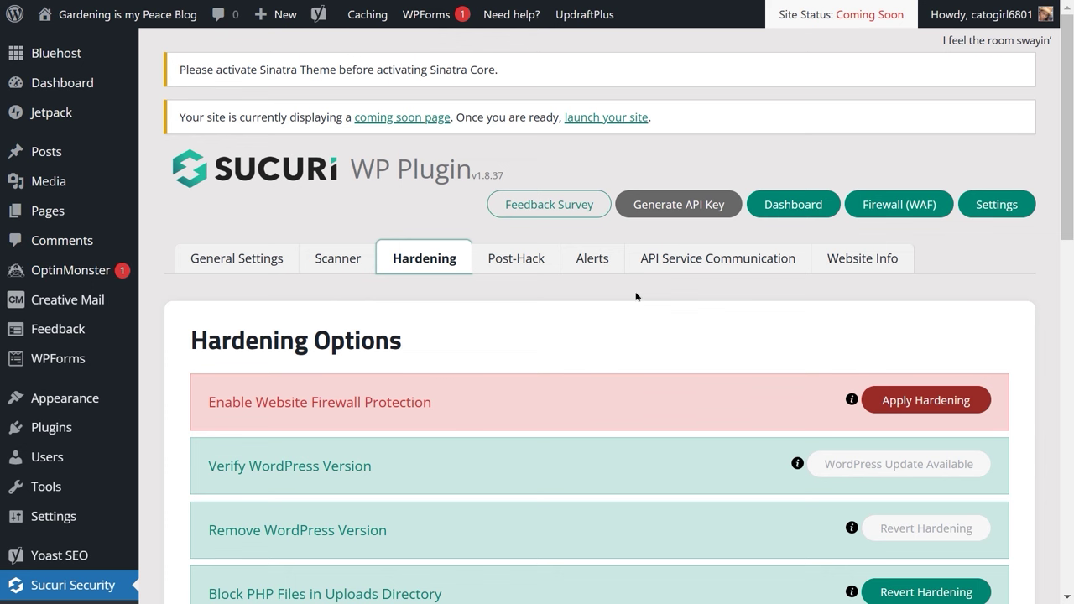
pyautogui.press('F5')
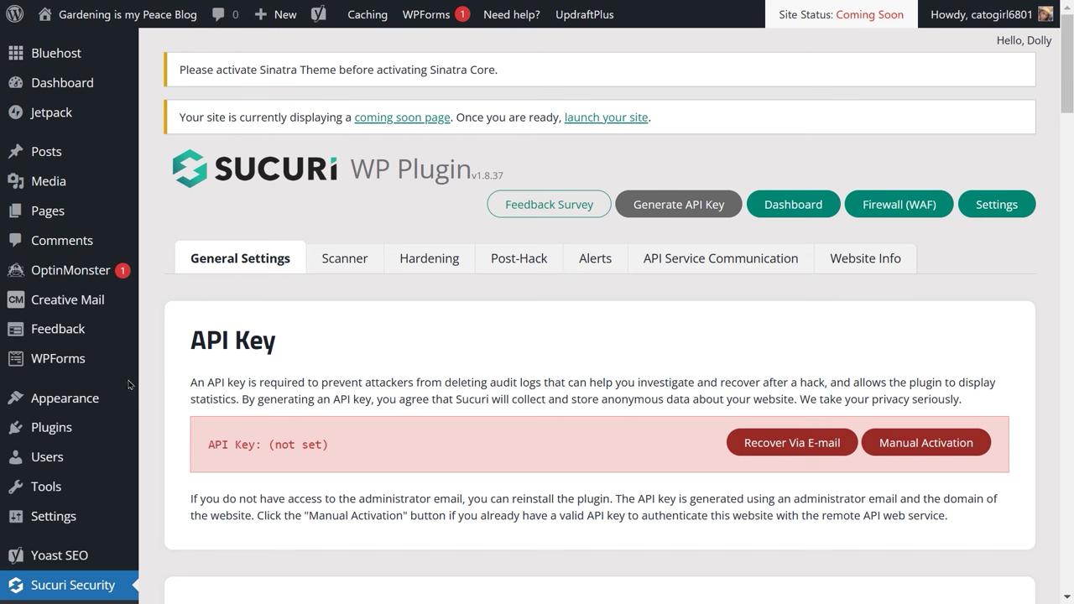
# Look over the Appearance and Plugins sidebar menus, staying on Sucuri's Hardening options
pyautogui.moveTo(84, 406)
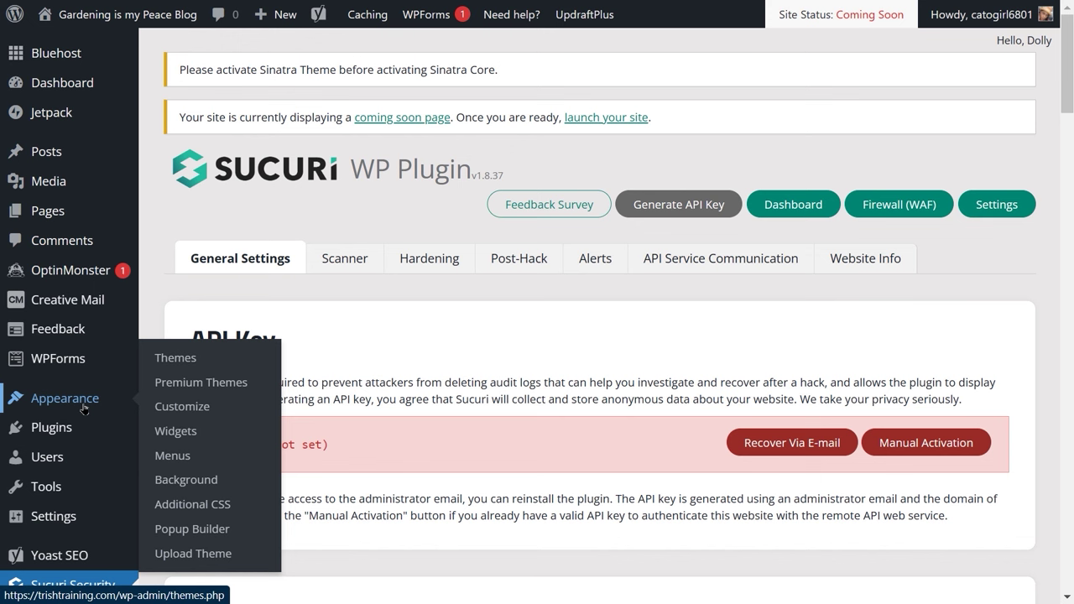
pyautogui.moveTo(73, 432)
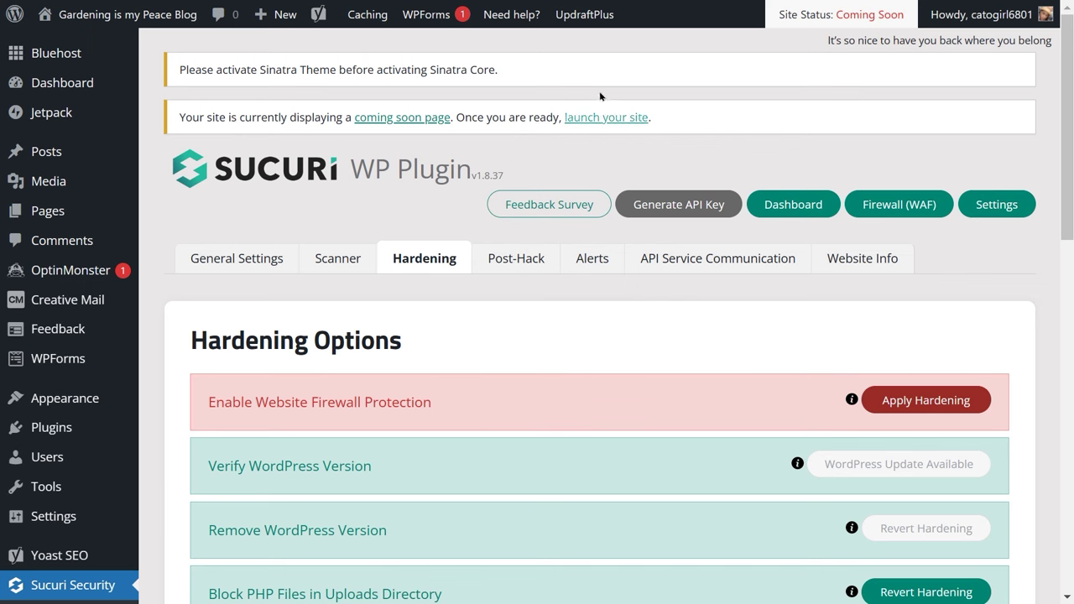
pyautogui.moveTo(60, 86)
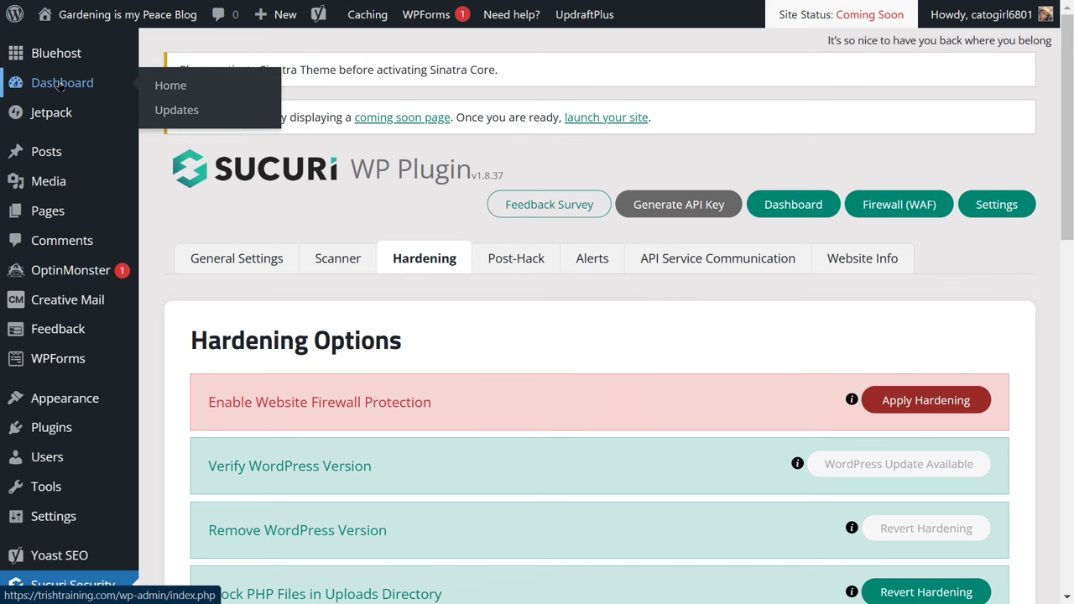
# Go to the admin Dashboard and expand its Screen Options panel
pyautogui.click(60, 85)
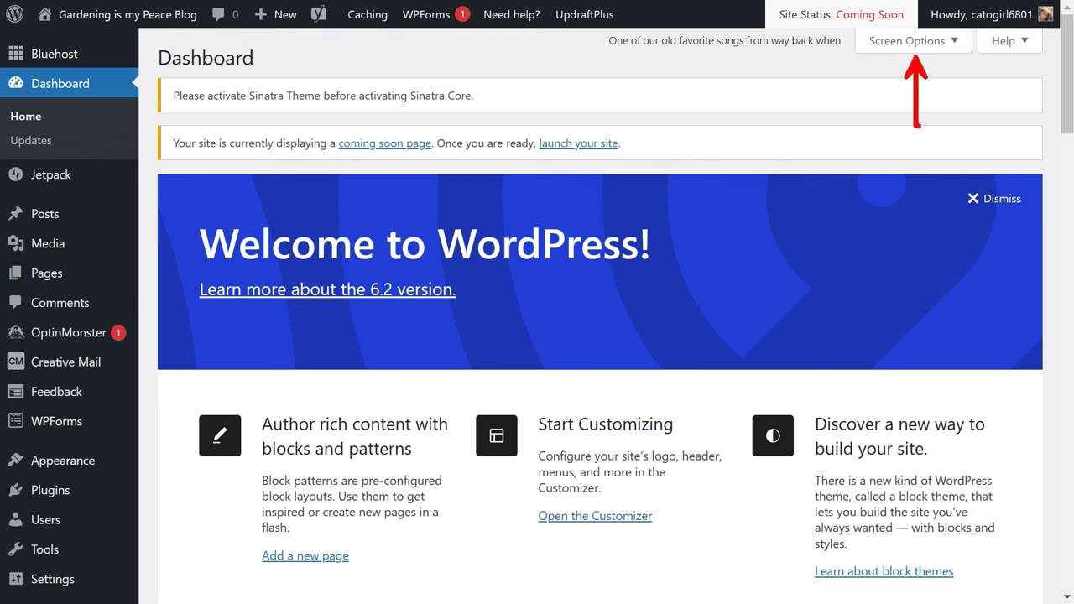
pyautogui.click(944, 44)
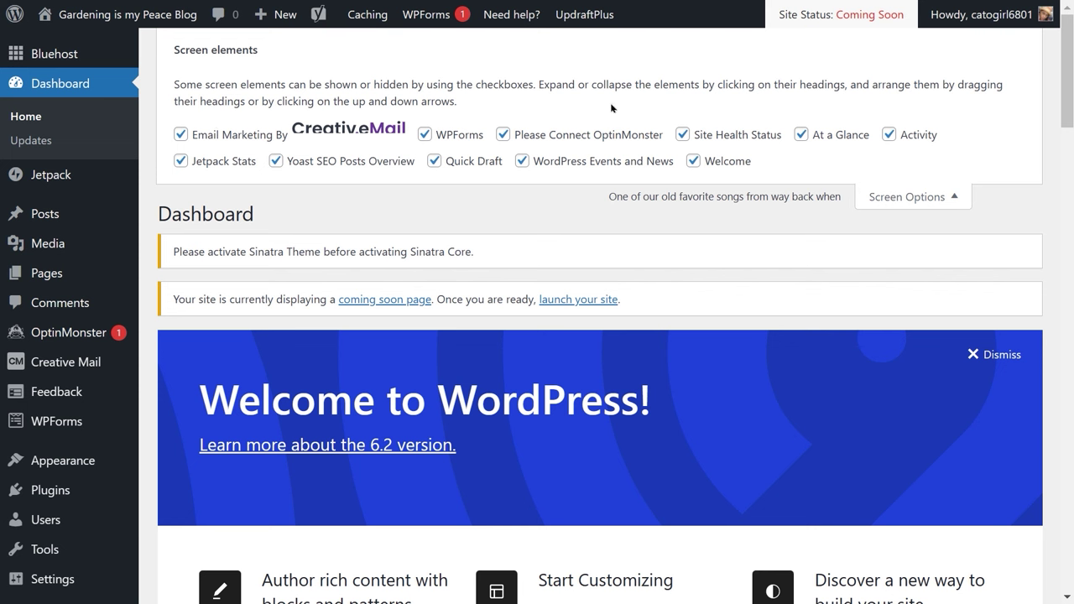
# Hide the Creative Mail, WPForms, OptinMonster, Quick Draft, Events and News, and Welcome panels
pyautogui.click(181, 135)
pyautogui.click(424, 135)
pyautogui.click(503, 135)
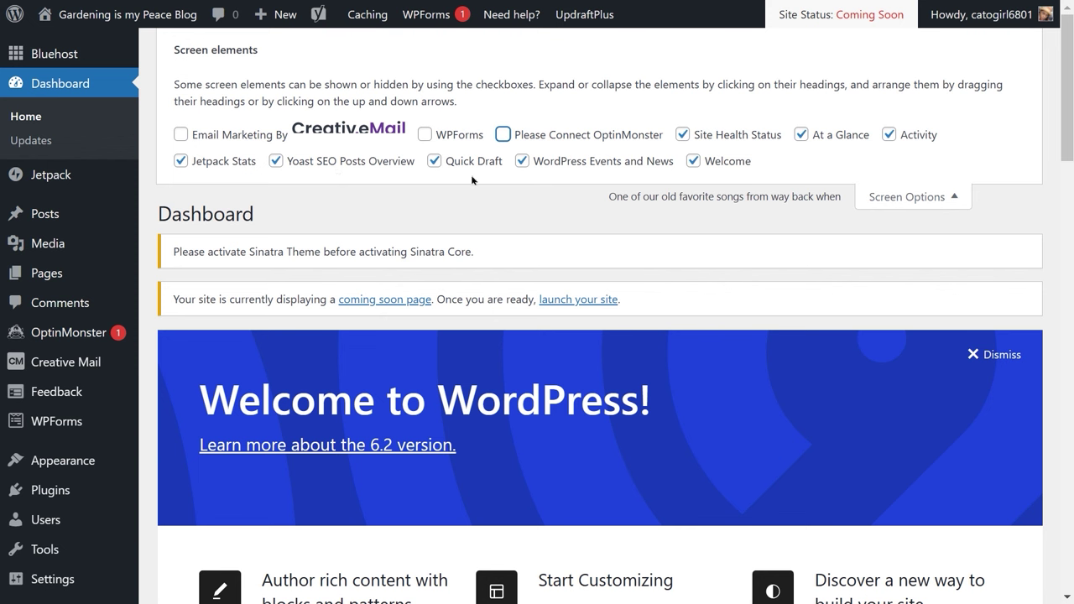
pyautogui.click(434, 160)
pyautogui.click(521, 162)
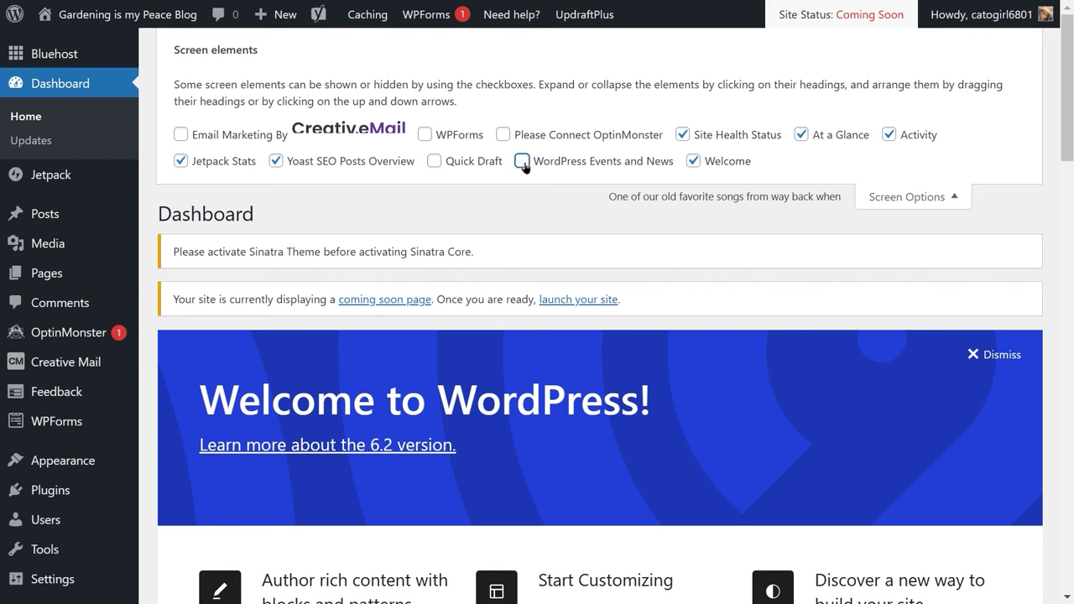
pyautogui.click(692, 162)
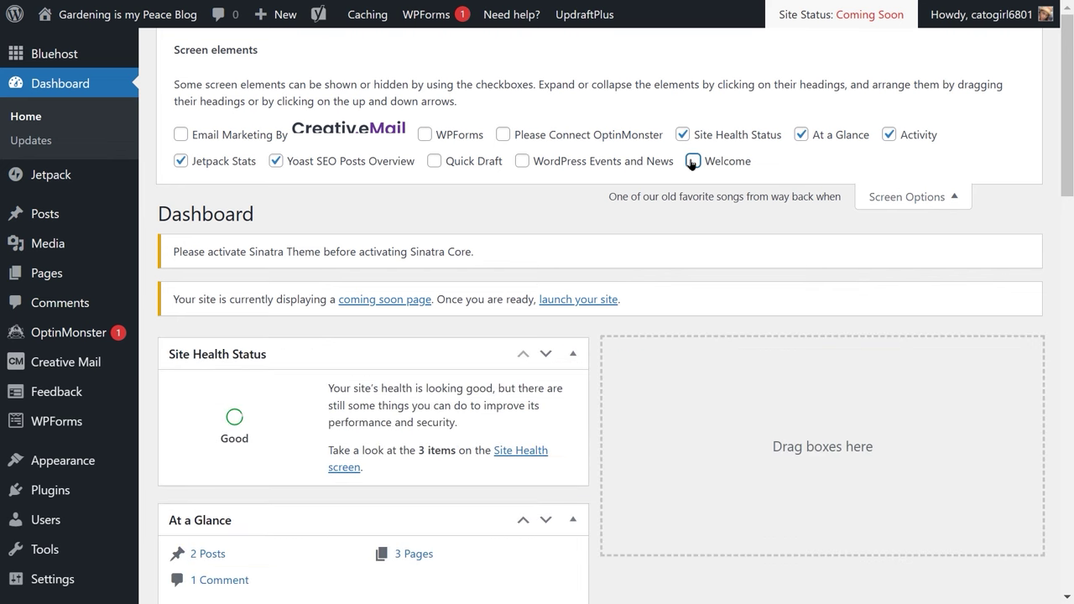
pyautogui.click(693, 162)
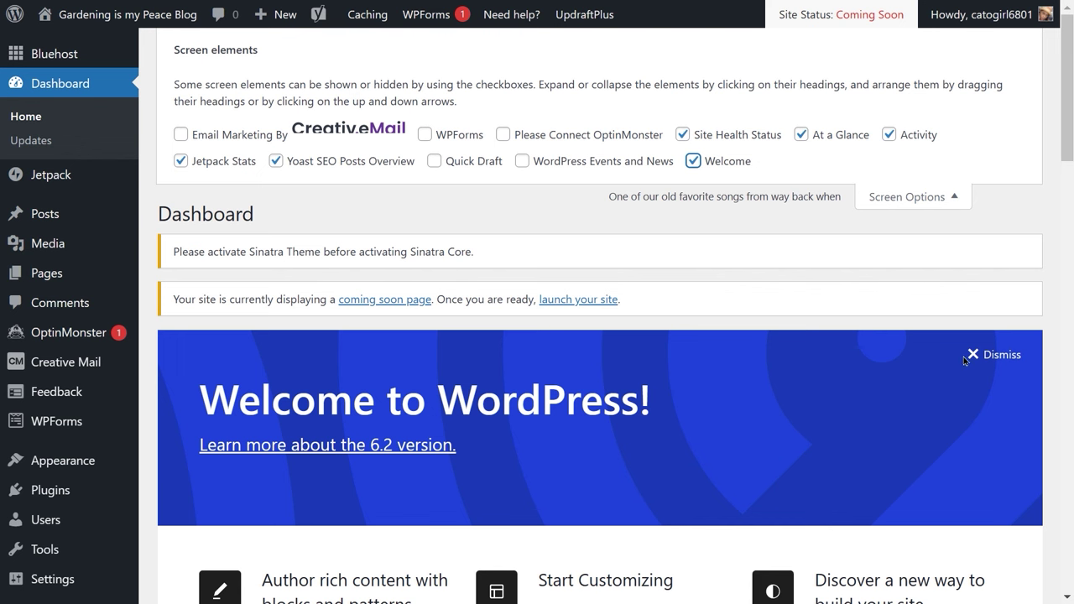
pyautogui.click(692, 162)
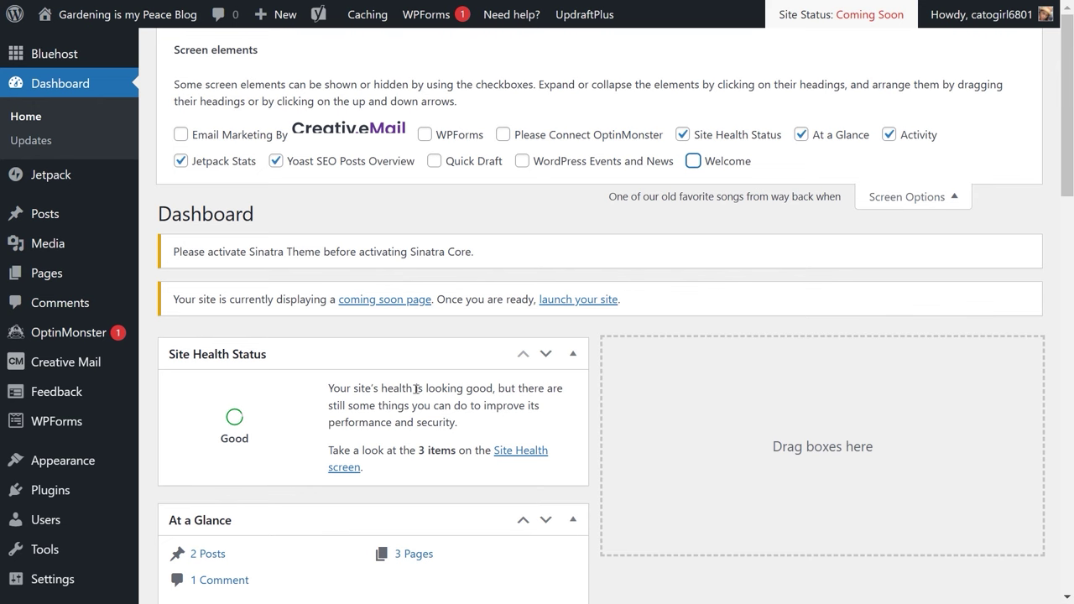
pyautogui.scroll(-3, 415, 383)
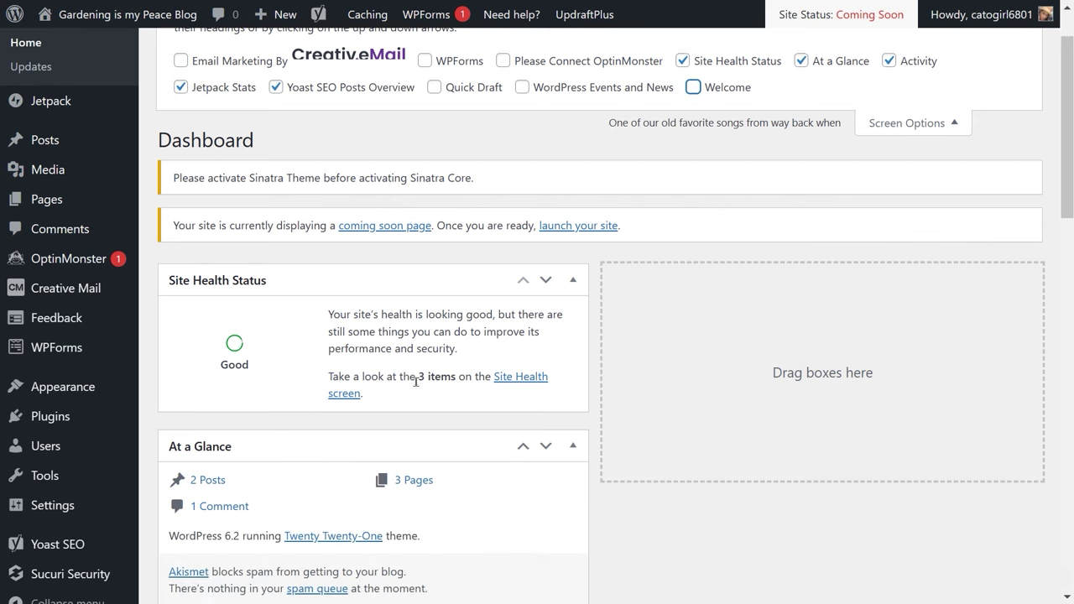
pyautogui.scroll(-2, 415, 382)
pyautogui.scroll(4, 415, 382)
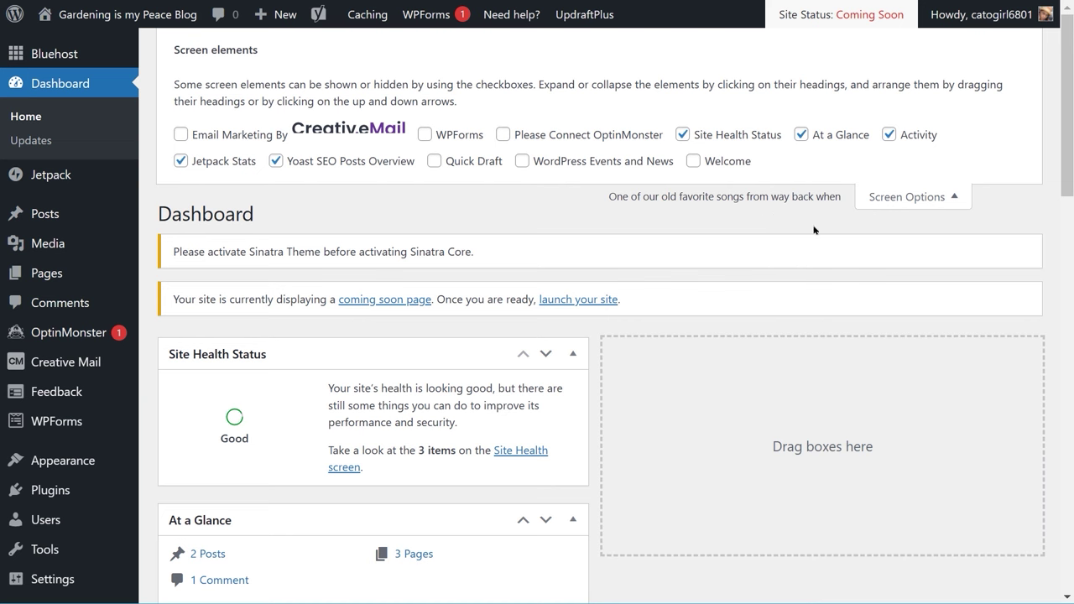
pyautogui.click(942, 206)
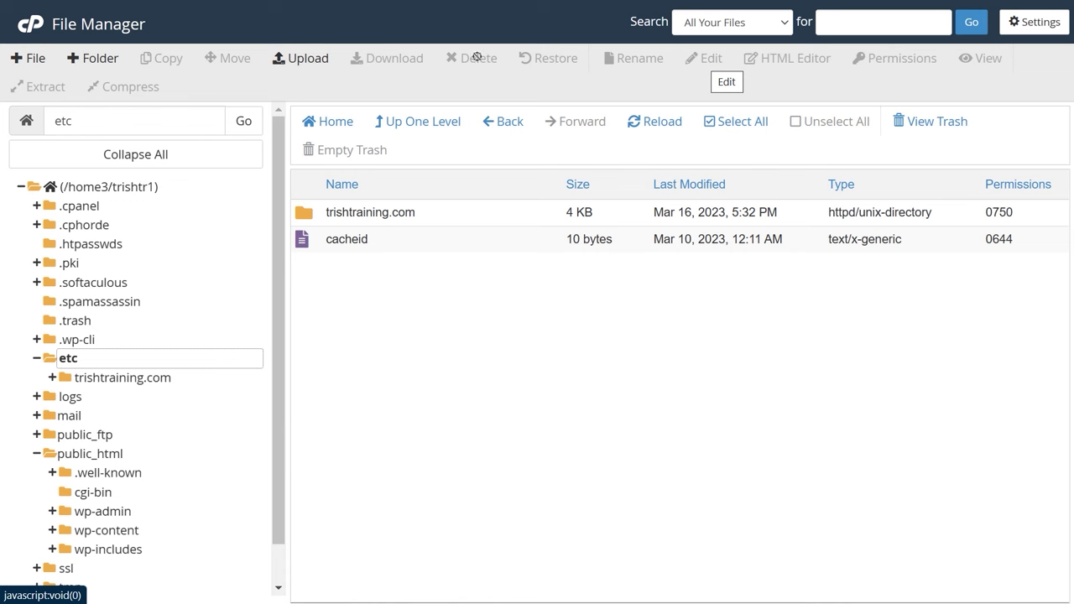
# Open public_html and scroll its file list to show .htaccess and wp-config.php
pyautogui.click(72, 458)
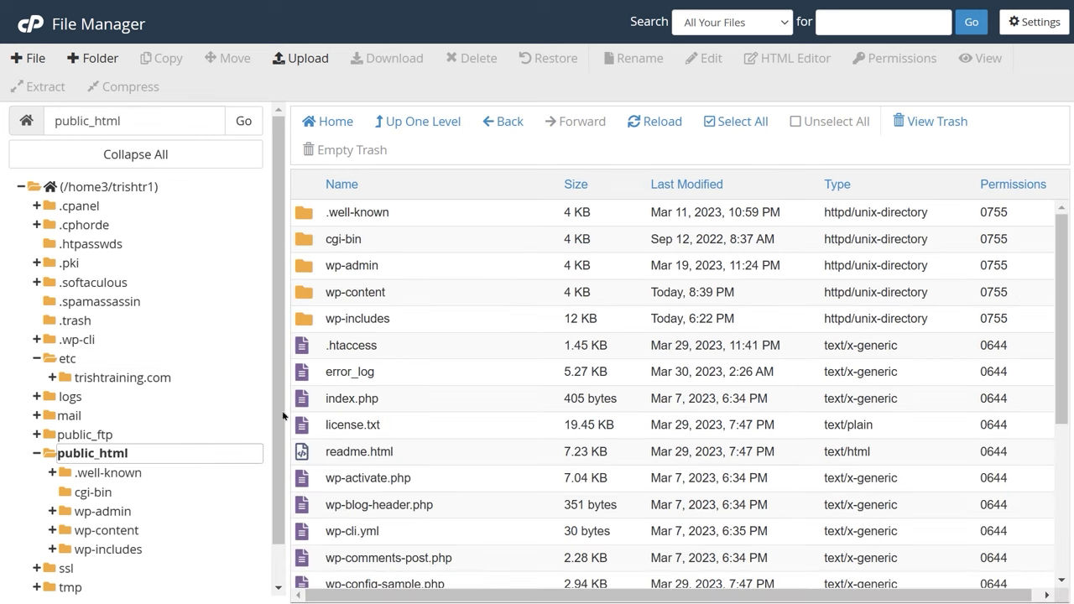
pyautogui.scroll(-1, 417, 334)
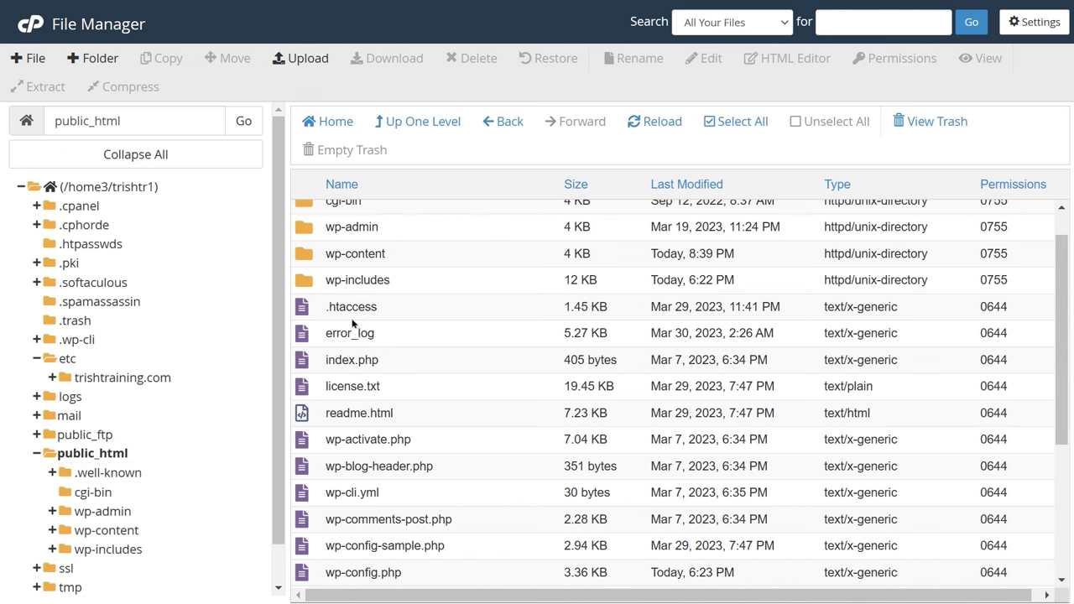
# Copy .htaccess from public_html to /etc/ and open etc to check the copy
pyautogui.rightClick(344, 310)
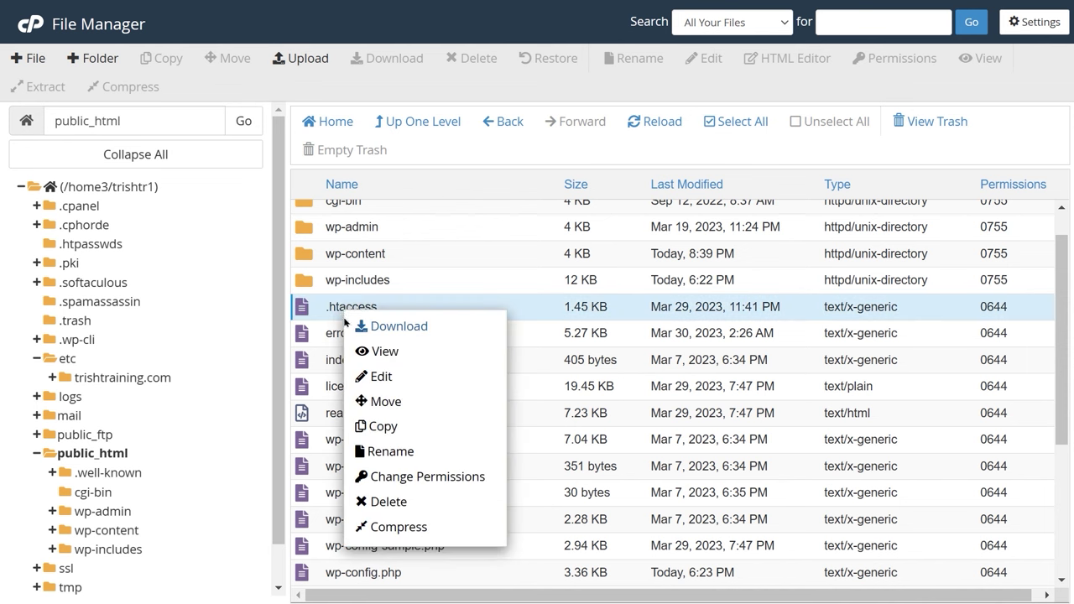
pyautogui.click(383, 428)
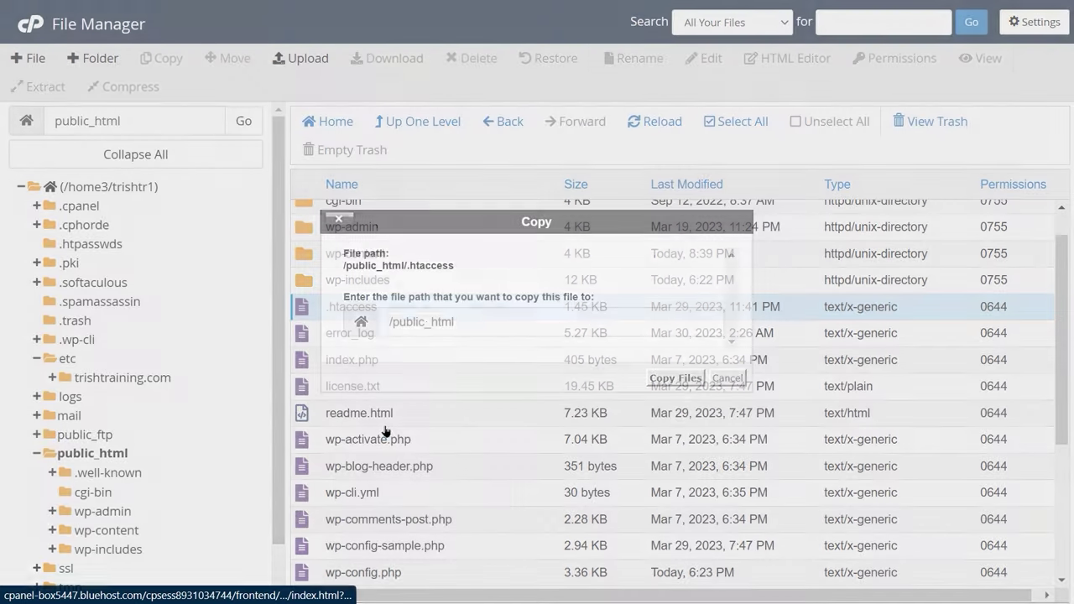
pyautogui.tripleClick(391, 324)
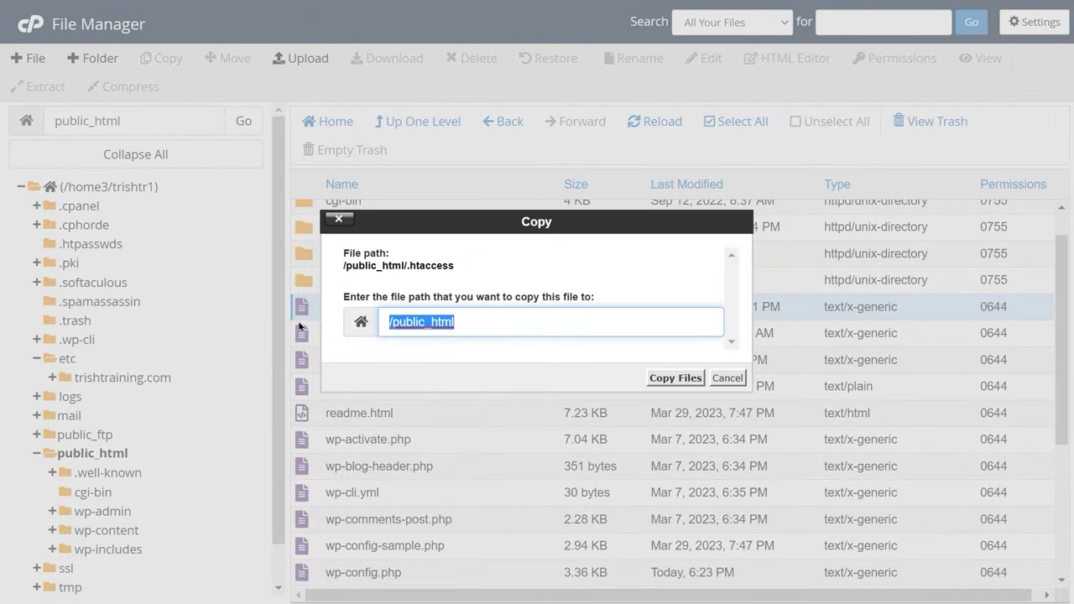
pyautogui.write('/')
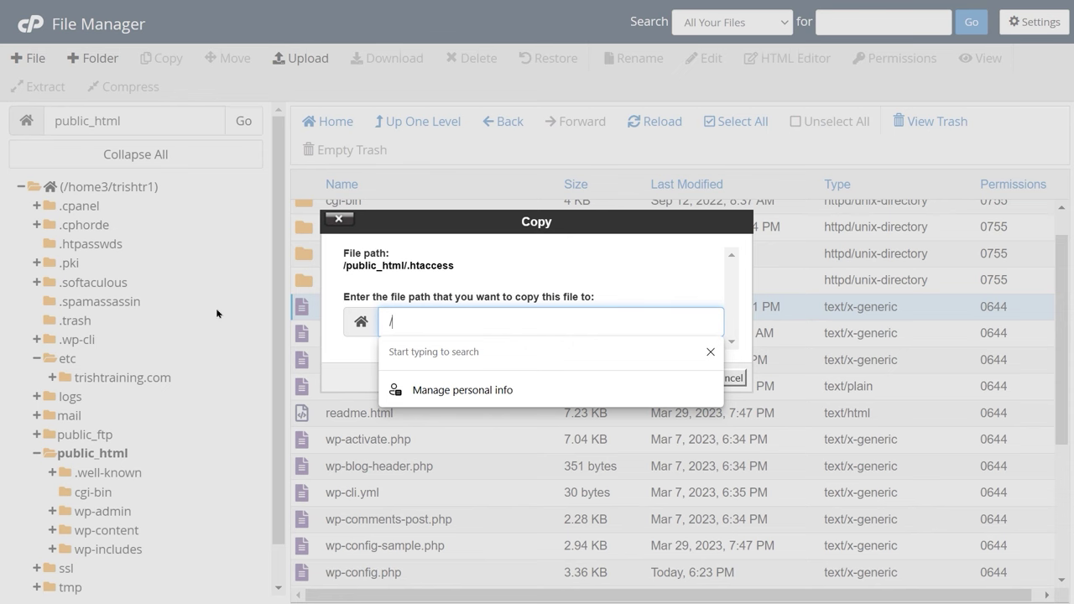
pyautogui.write('etc/')
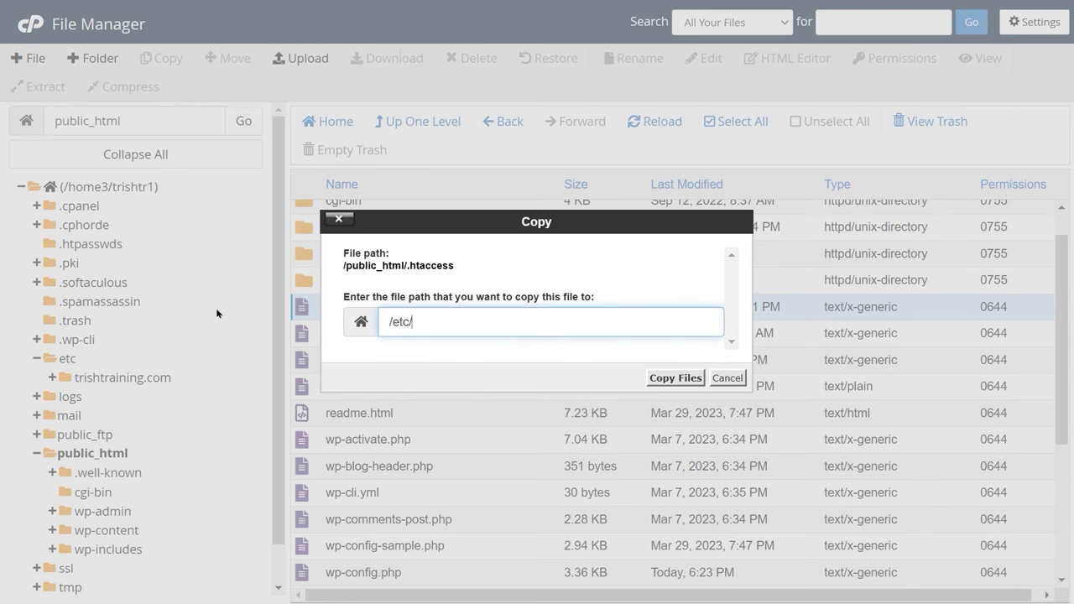
pyautogui.press('Return')
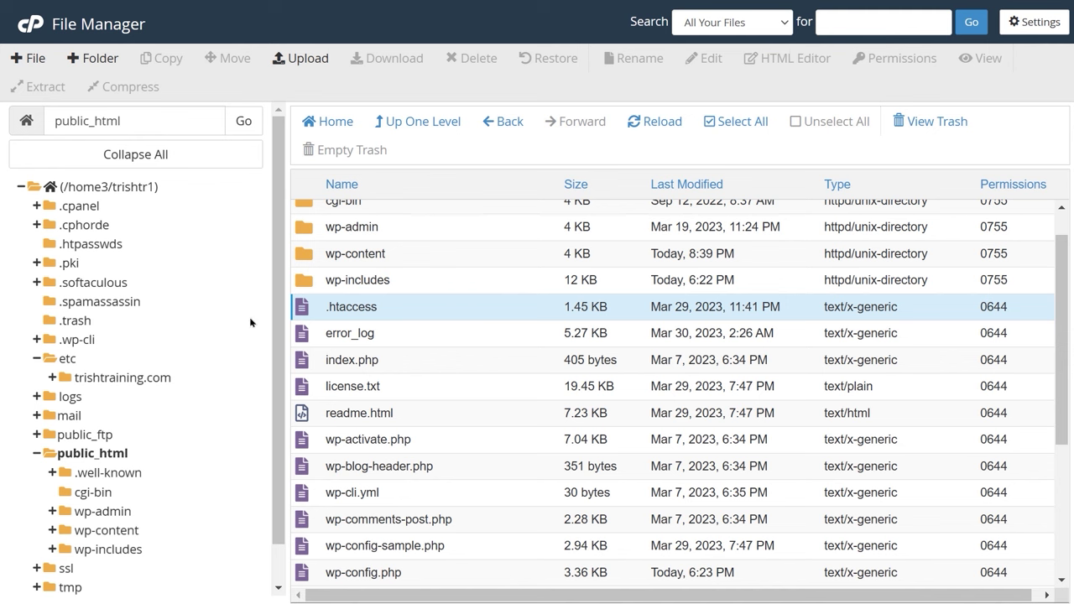
pyautogui.click(65, 360)
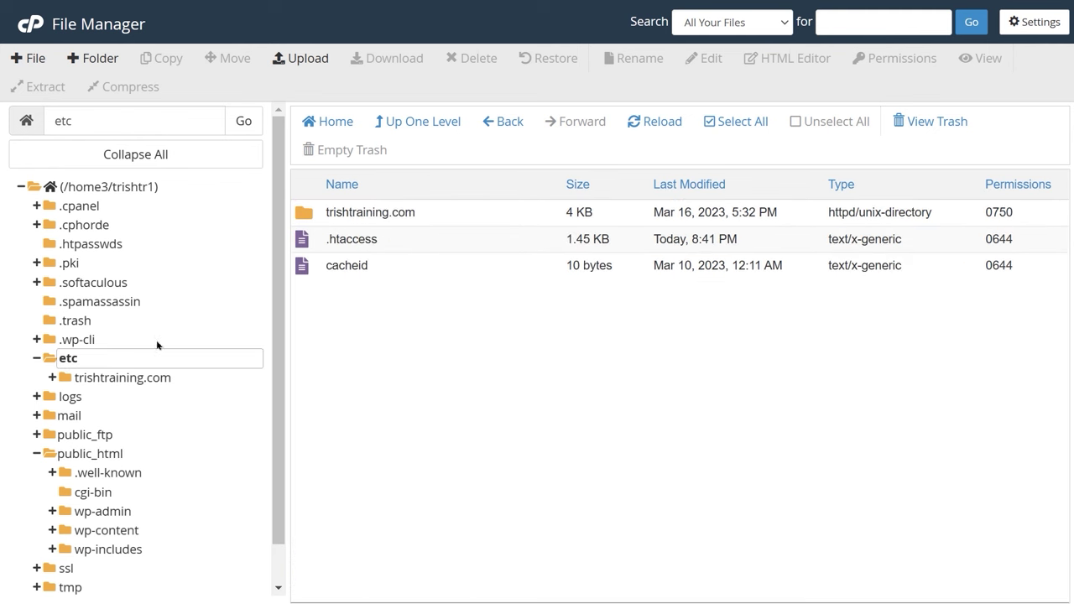
# Open the copied .htaccess in etc in the code editor, past the encoding check
pyautogui.rightClick(355, 240)
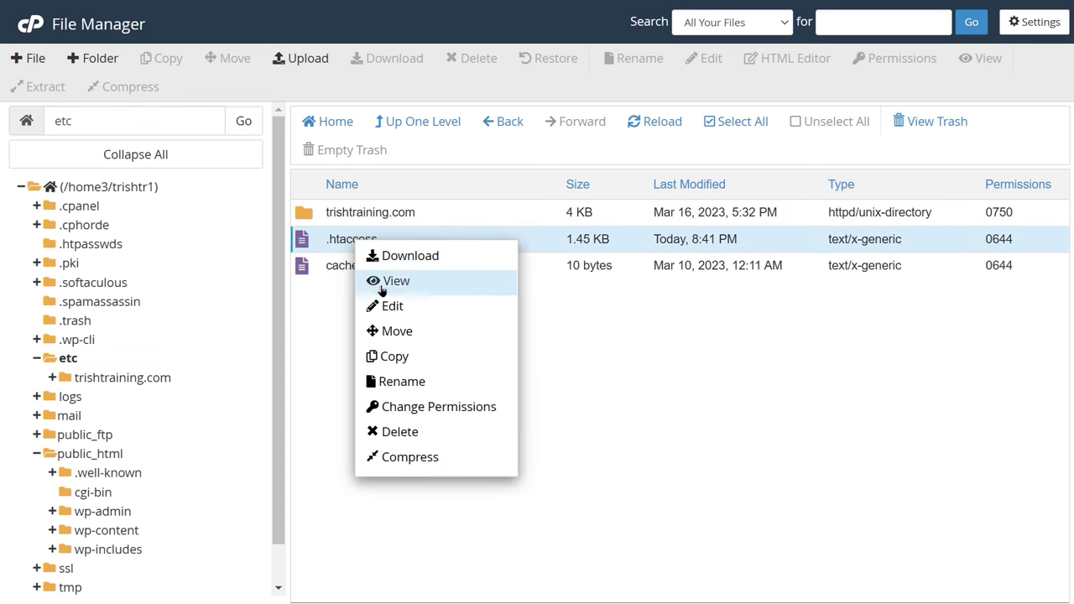
pyautogui.click(392, 311)
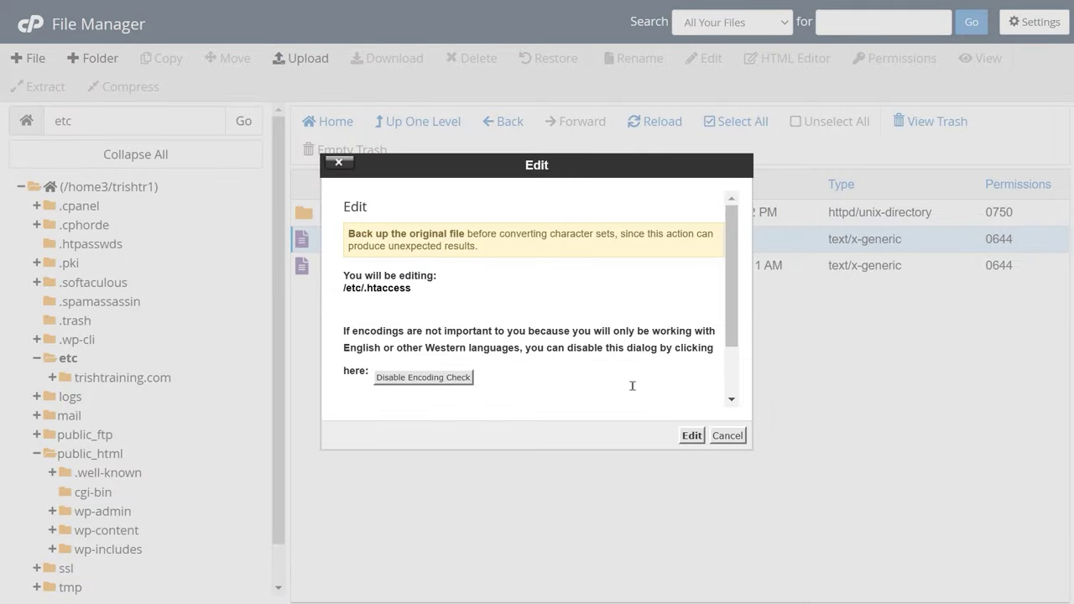
pyautogui.click(687, 440)
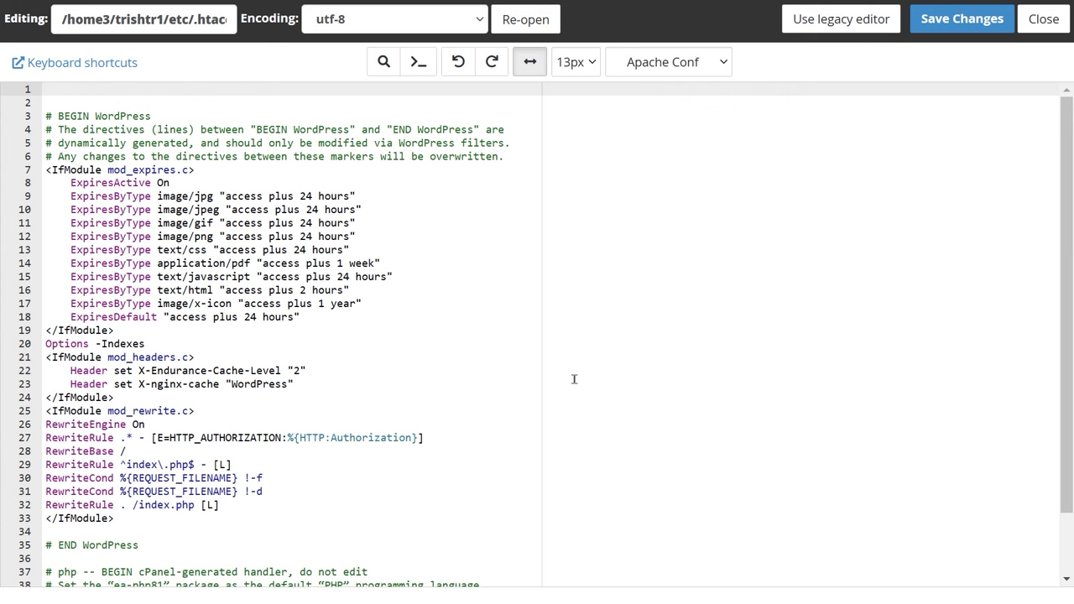
# Append '# Disable Directory Browsing' and 'Options -Indexes' at the end of .htaccess
pyautogui.scroll(-1, 250, 347)
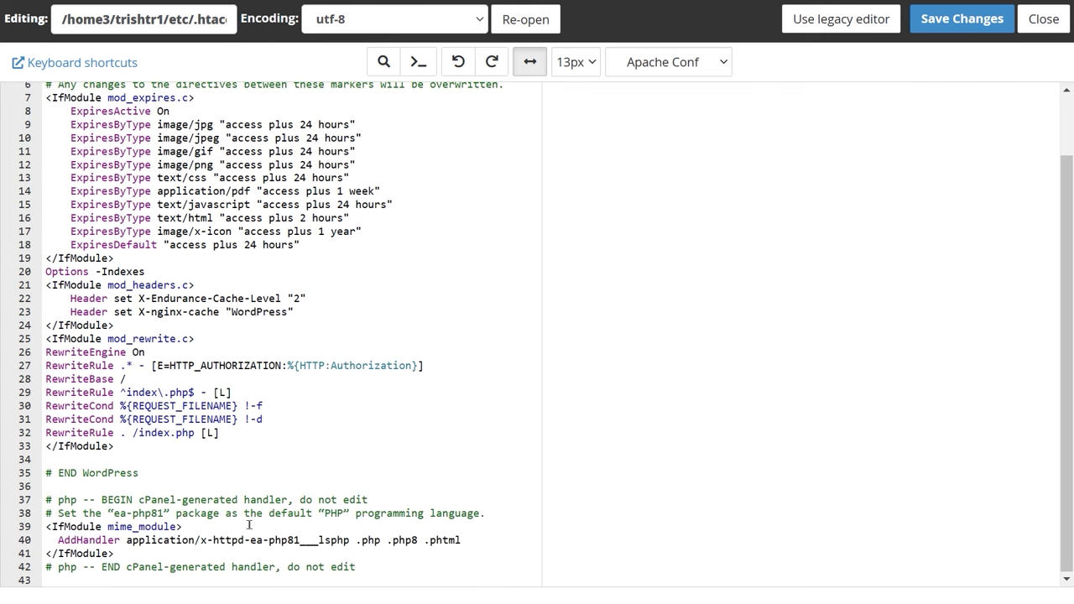
pyautogui.click(392, 571)
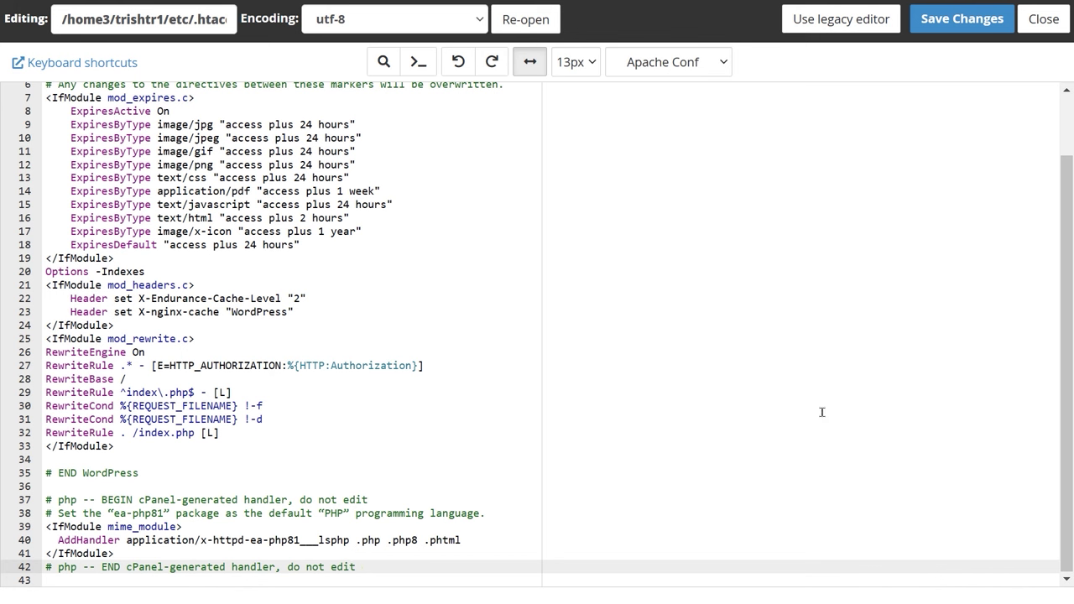
pyautogui.press('Down')
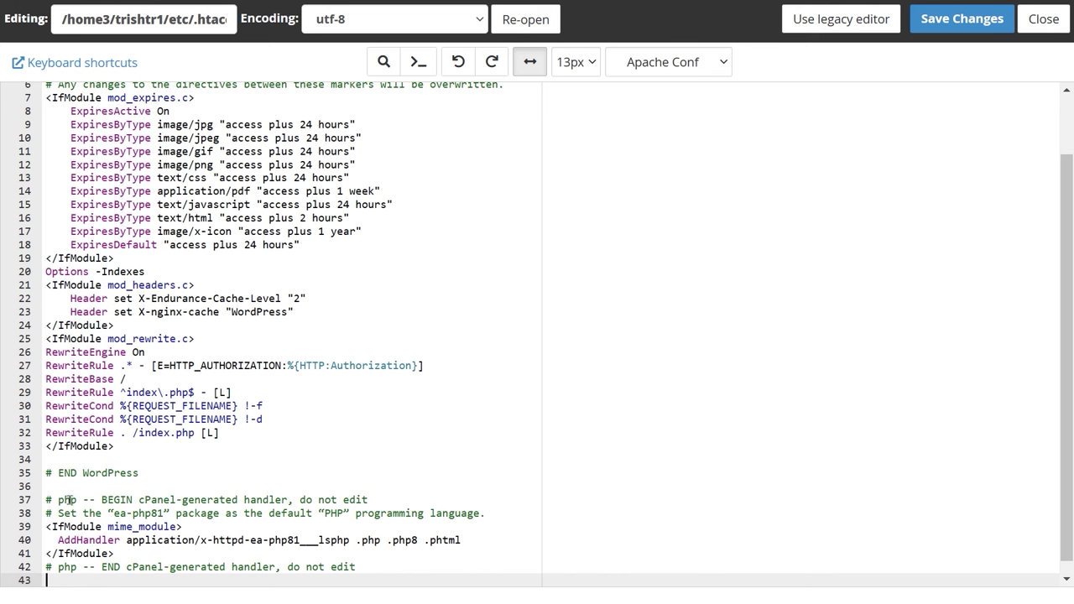
pyautogui.press('Return')
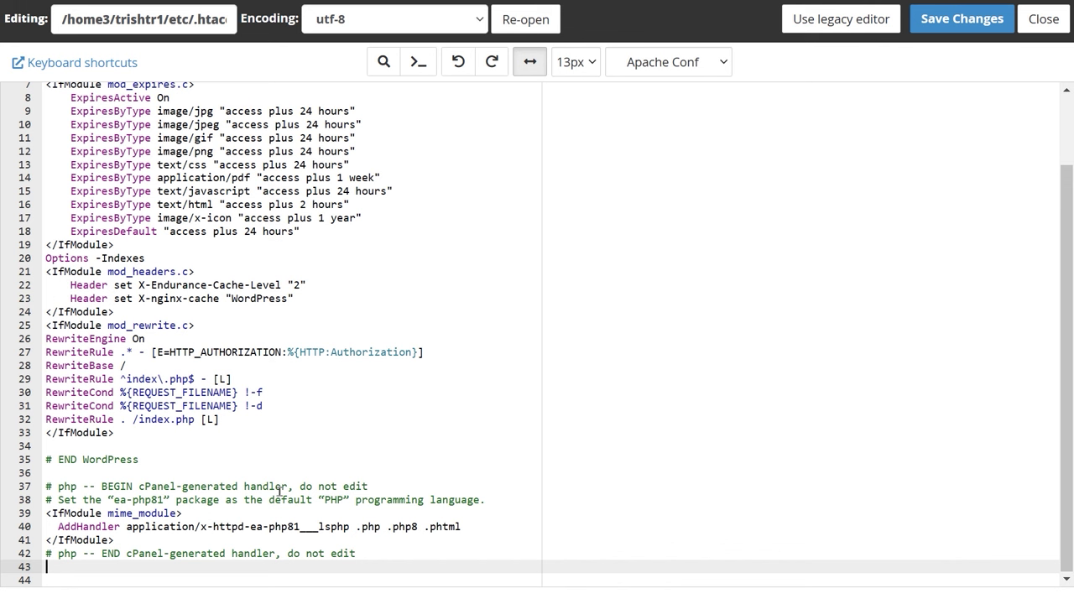
pyautogui.write('# Disable Director')
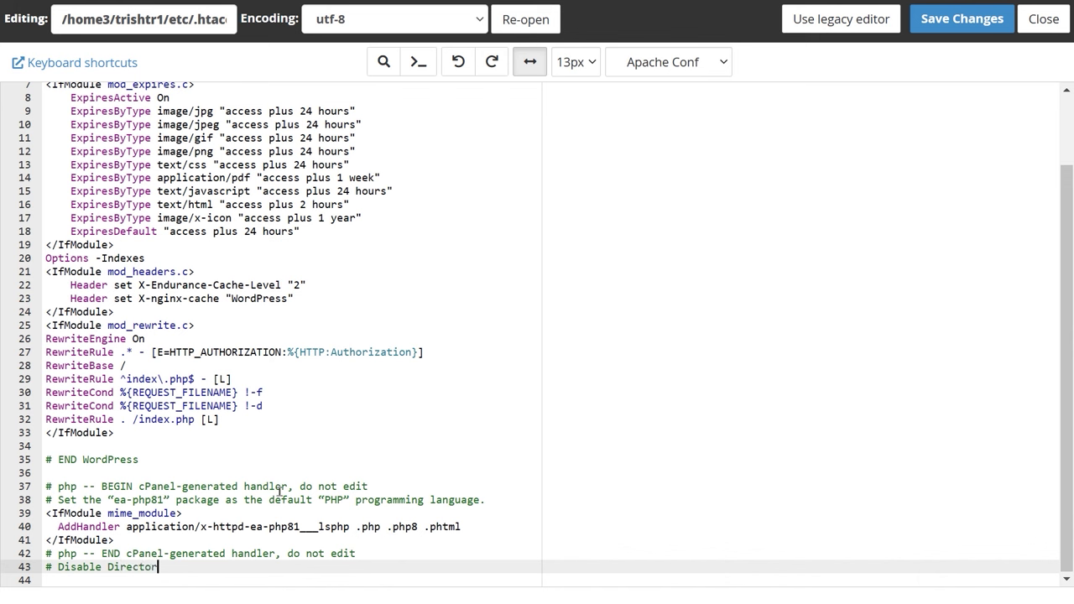
pyautogui.write('y Browsing')
pyautogui.press('Return')
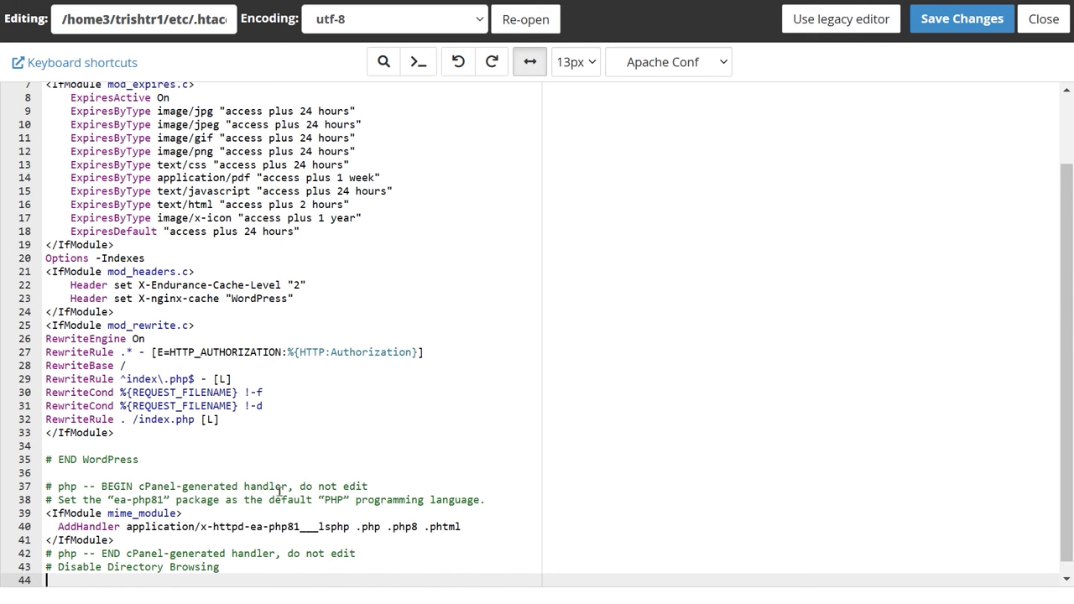
pyautogui.write('Options -')
pyautogui.press('BackSpace')
pyautogui.write('Indexes')
# Delete the duplicate lines 43–44, keeping the original Options -Indexes on line 20
pyautogui.moveTo(47, 259); pyautogui.dragTo(166, 259)
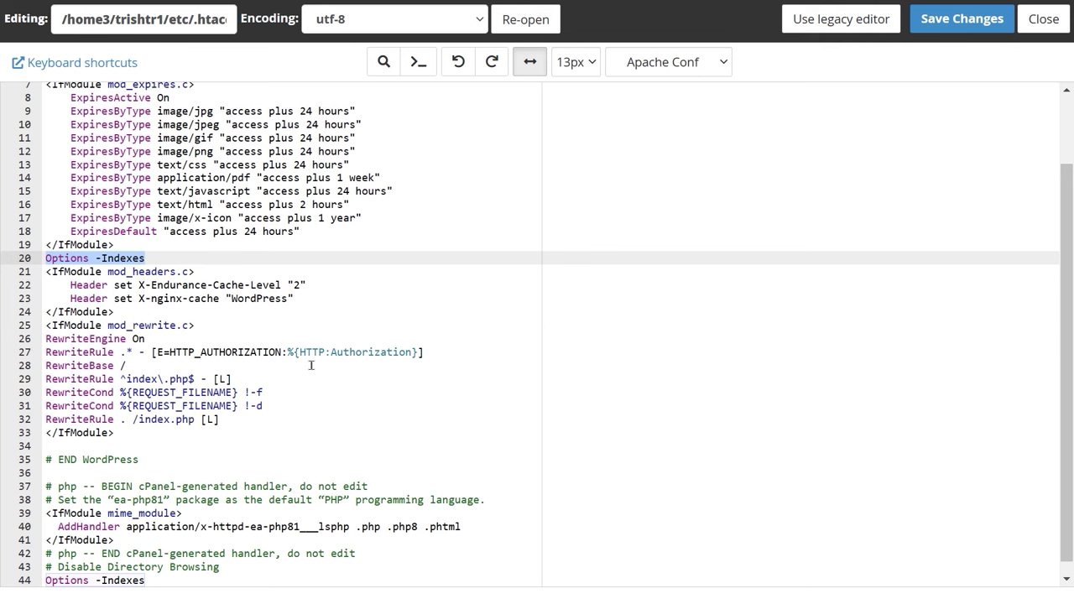
pyautogui.scroll(-1, 310, 365)
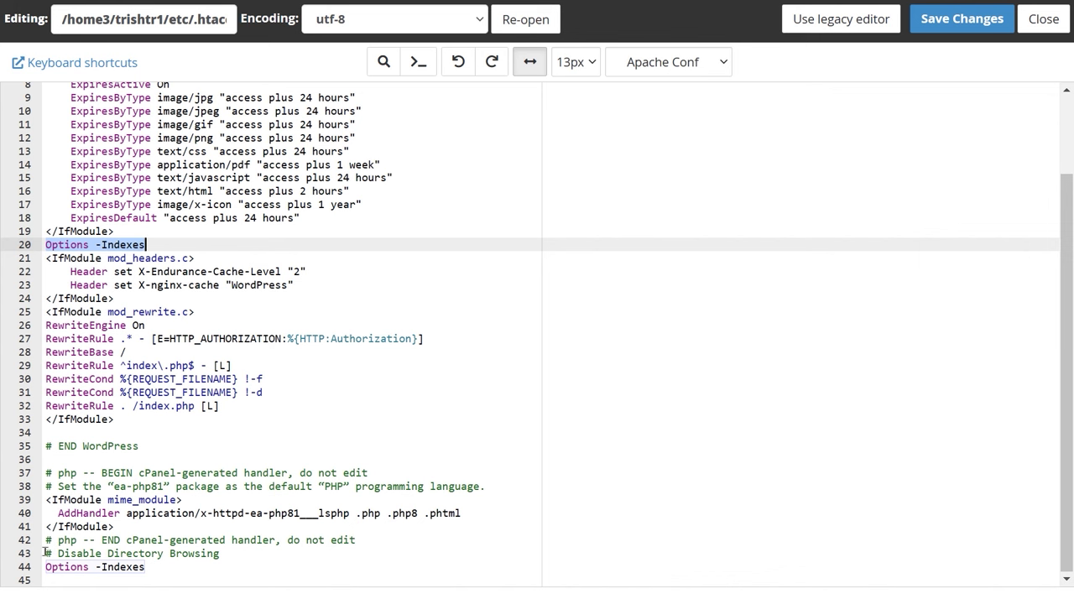
pyautogui.moveTo(45, 553); pyautogui.dragTo(170, 569)
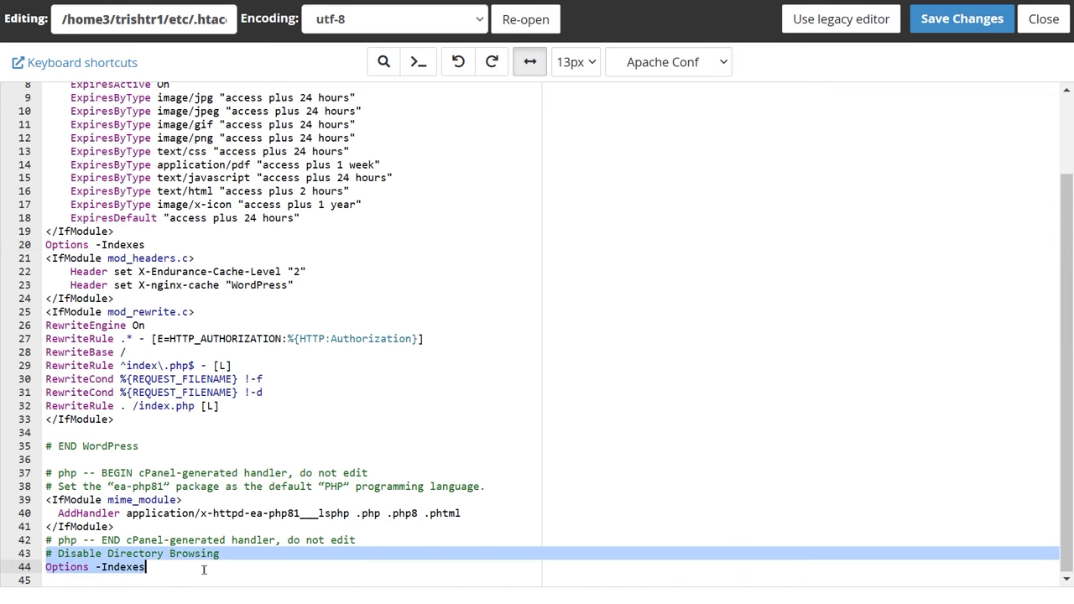
pyautogui.press('Delete')
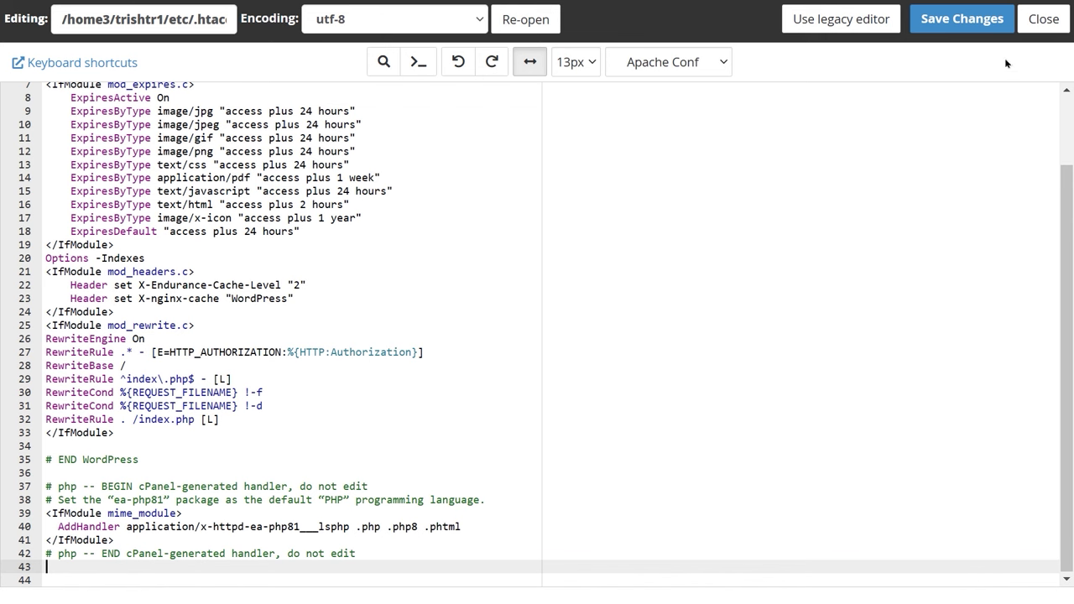
# Close the editor and permanently delete the .htaccess copy in etc, skipping the trash
pyautogui.click(1046, 25)
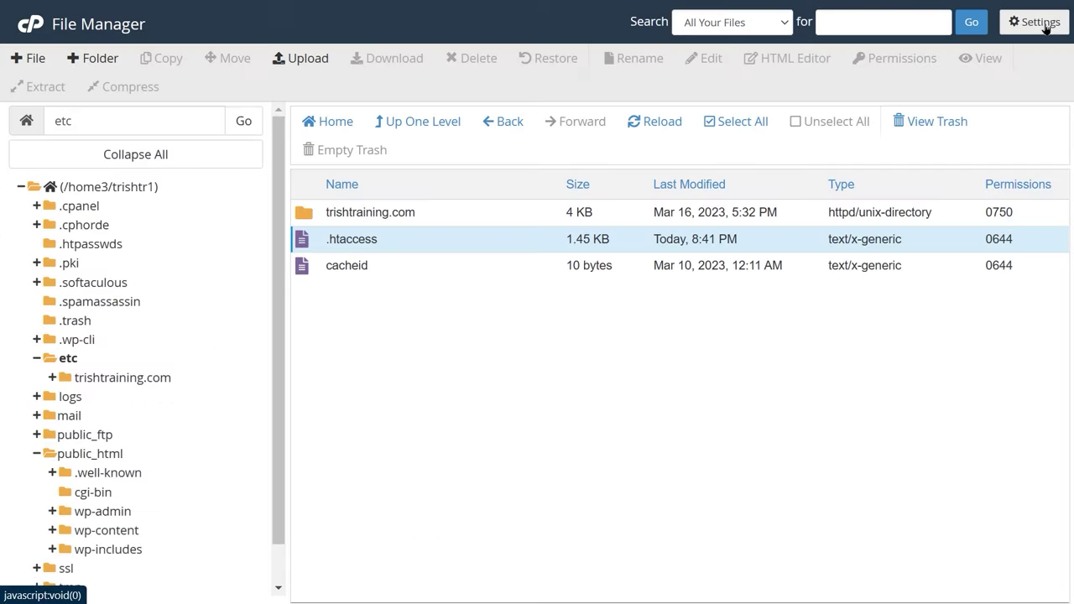
pyautogui.rightClick(346, 241)
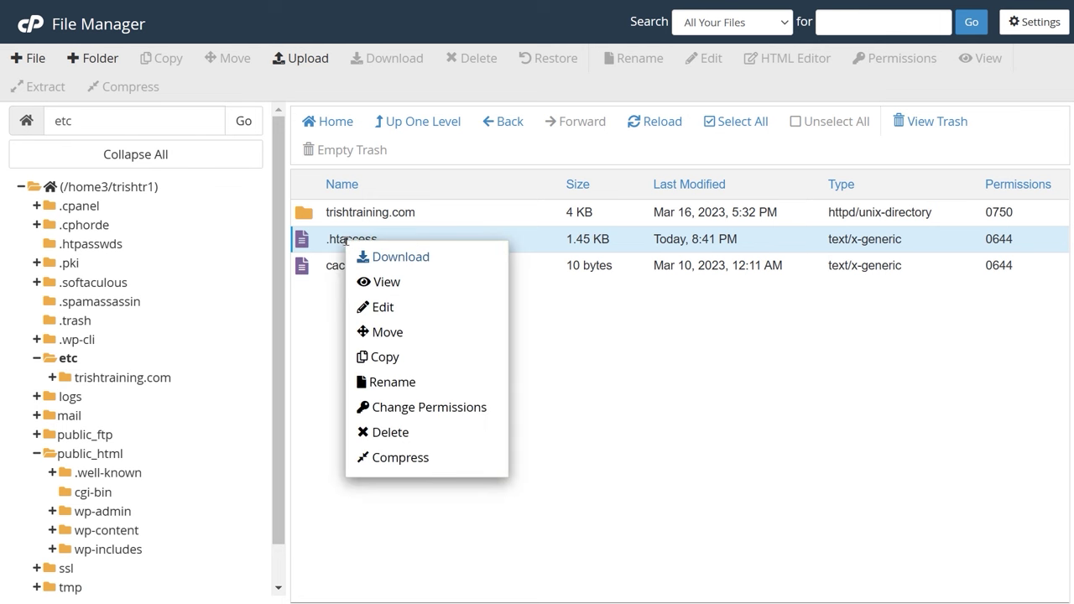
pyautogui.click(400, 433)
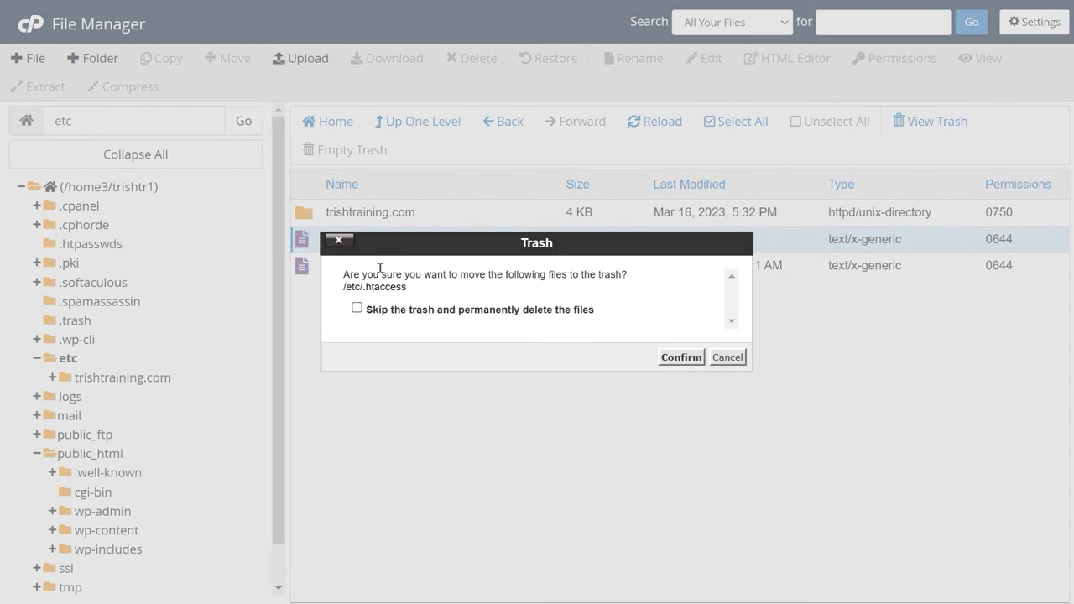
pyautogui.click(357, 308)
pyautogui.click(680, 358)
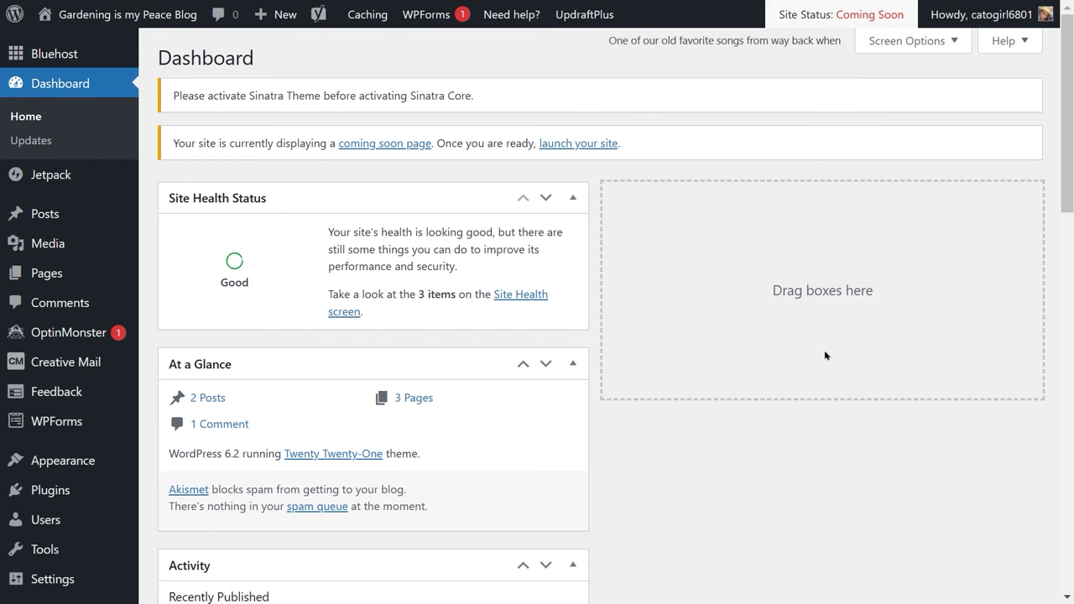
# Go to Plugins > Add New and put the cursor in the Search plugins field
pyautogui.moveTo(57, 495)
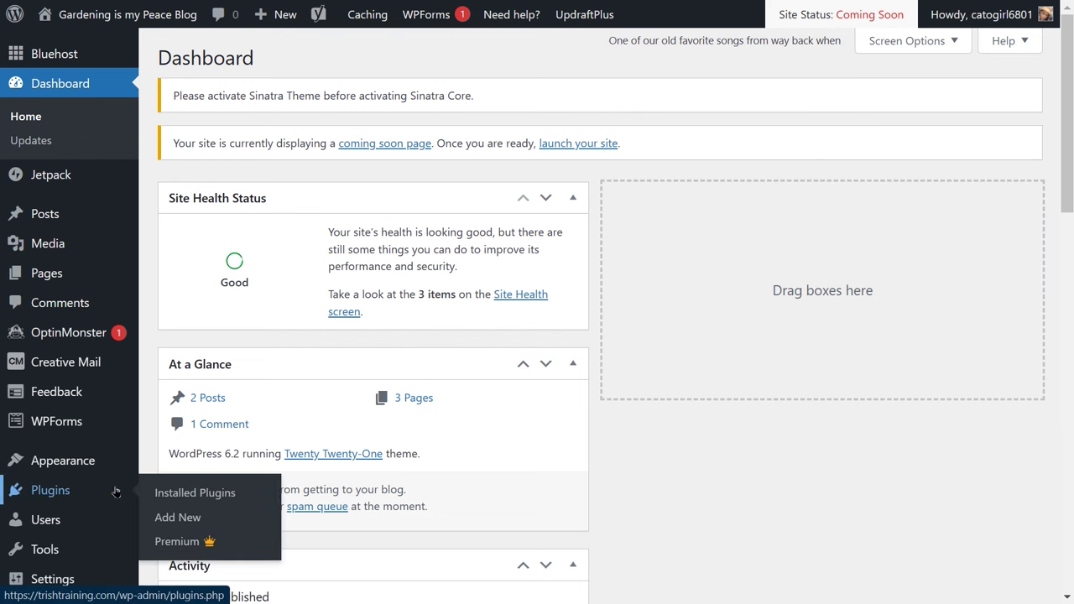
pyautogui.click(188, 522)
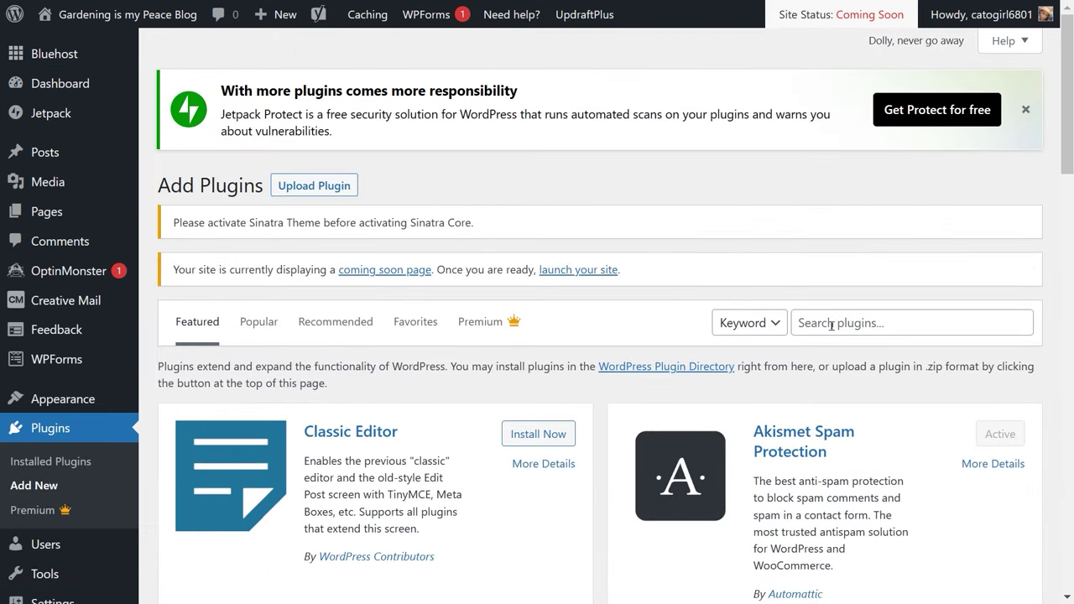
pyautogui.click(831, 326)
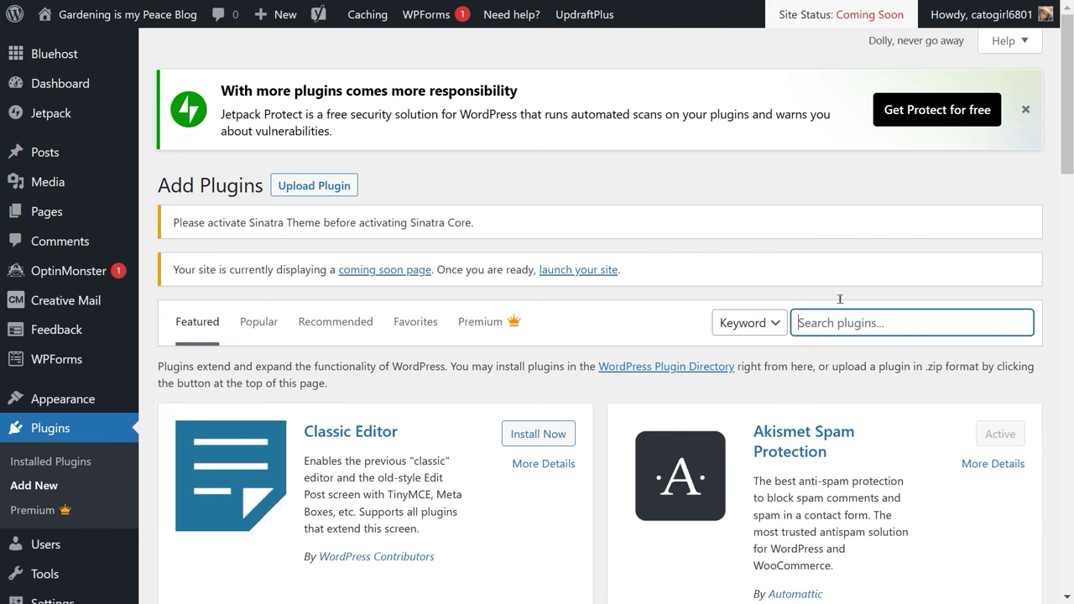
# Search plugins for 'limit login attempts reloaded' and scroll down to the results
pyautogui.write('limit ')
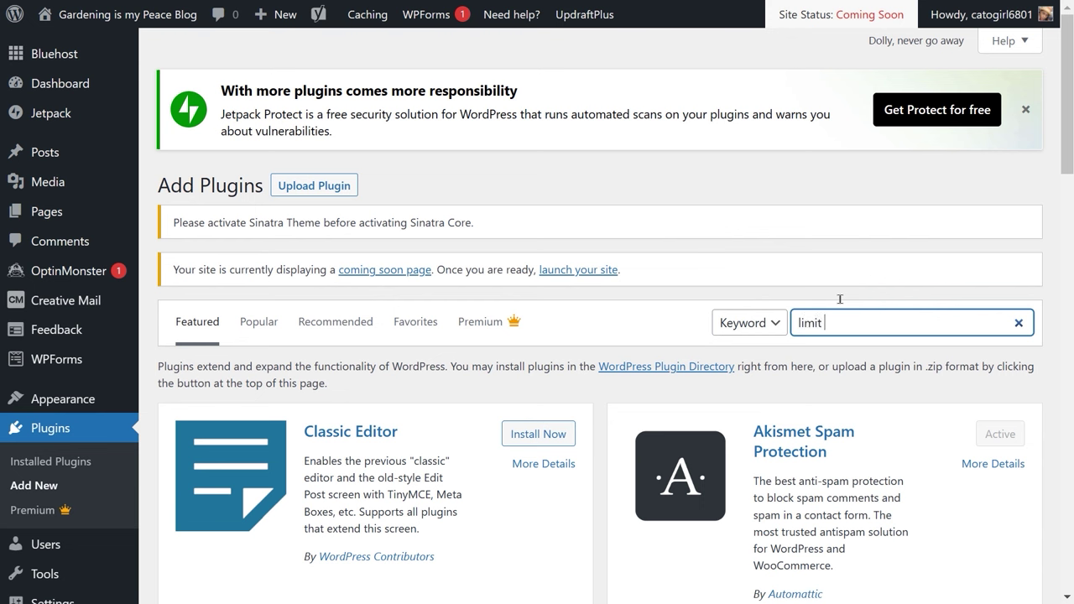
pyautogui.write('login attempts rel')
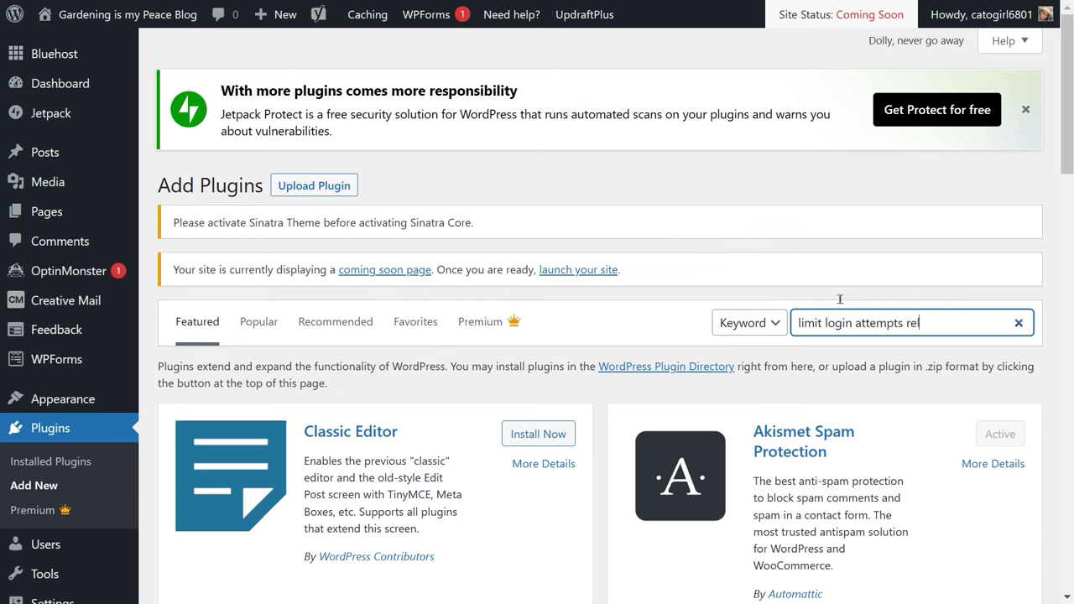
pyautogui.write('oaded')
pyautogui.scroll(-3, 840, 299)
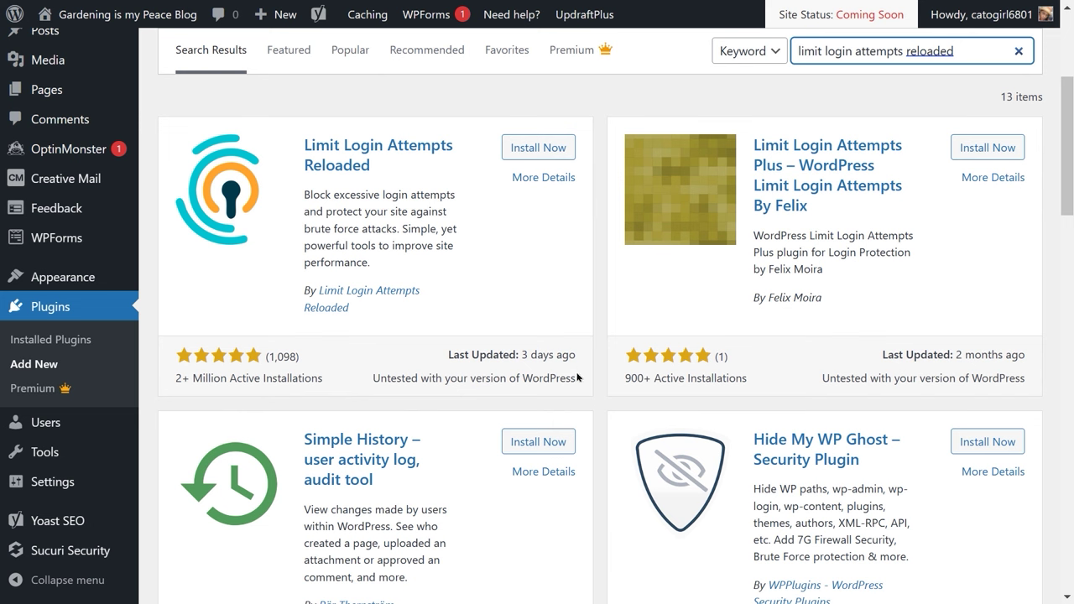
pyautogui.scroll(1, 578, 371)
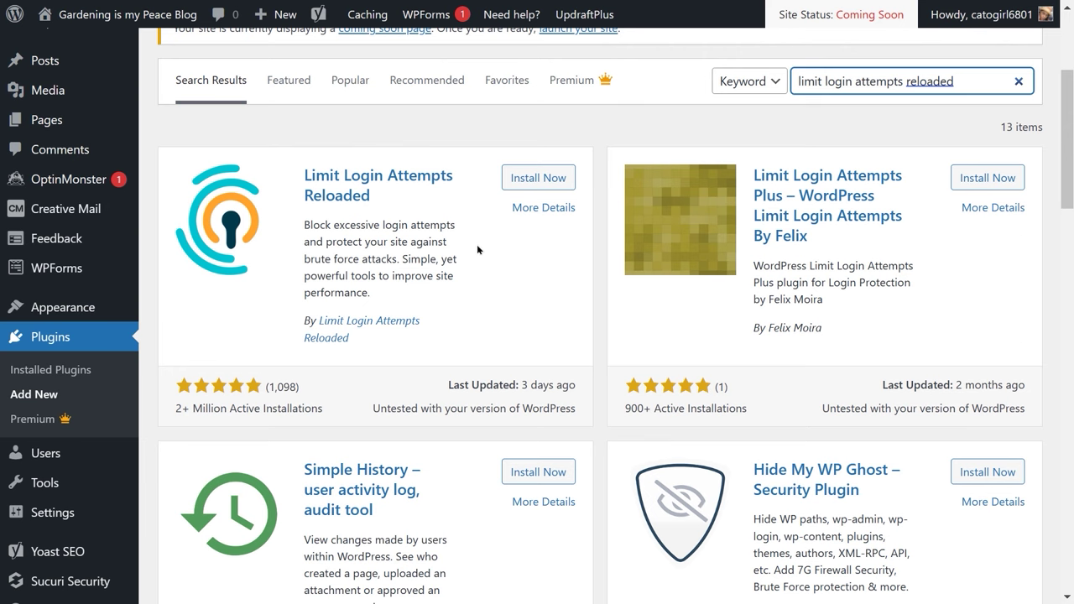
pyautogui.scroll(-1, 479, 252)
pyautogui.scroll(2, 484, 265)
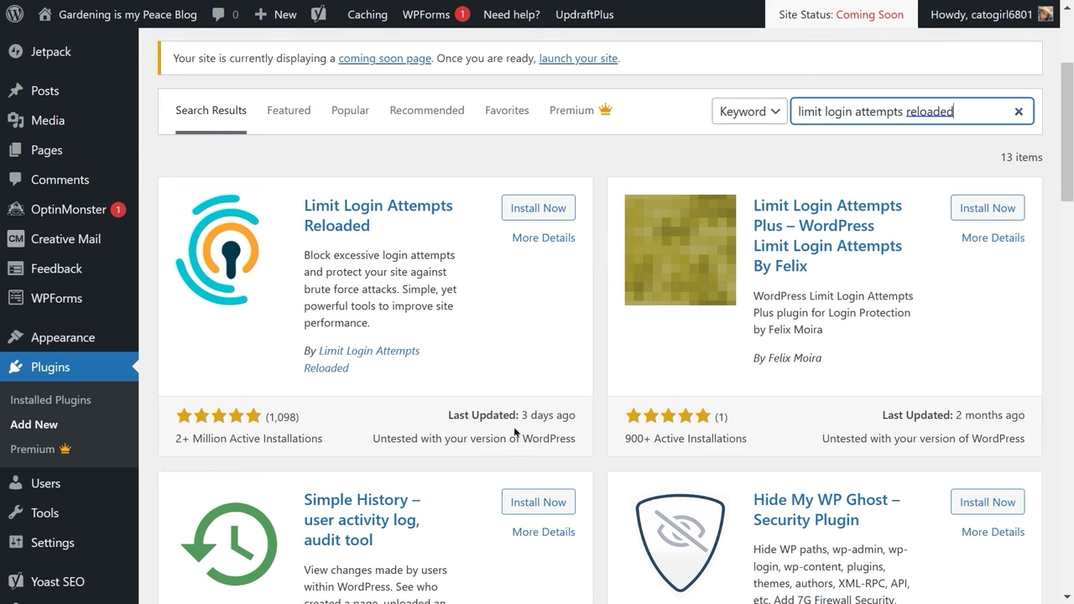
pyautogui.scroll(-1, 556, 430)
pyautogui.scroll(-3, 556, 429)
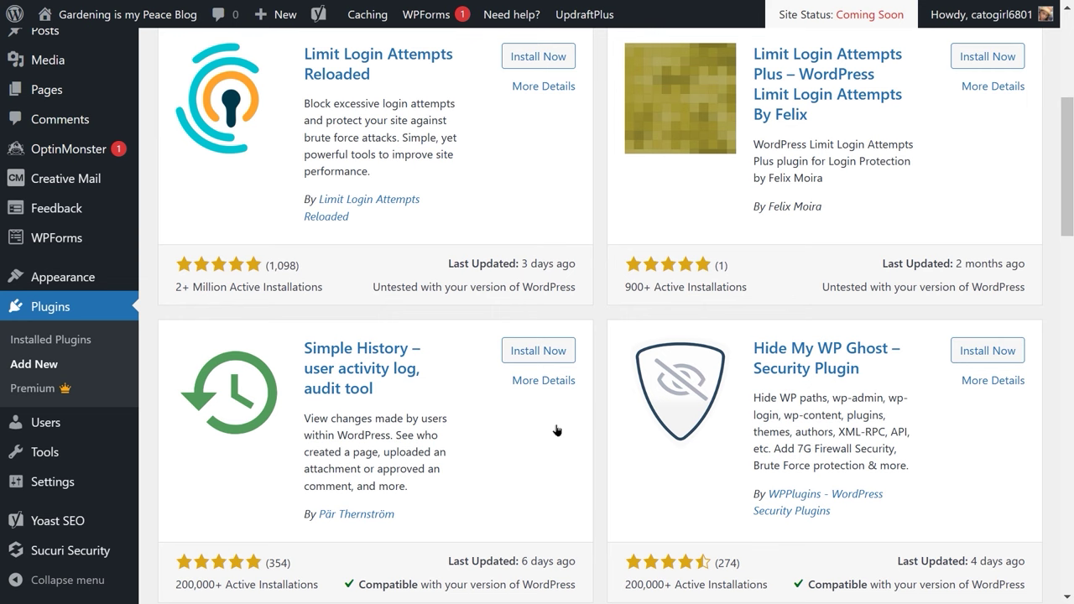
pyautogui.scroll(3, 557, 430)
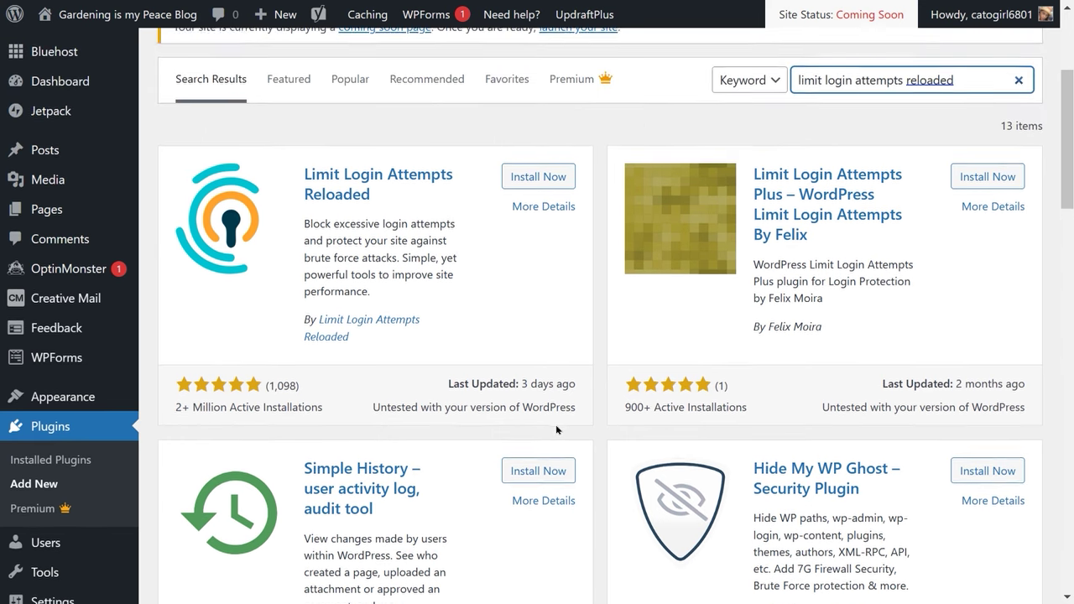
pyautogui.scroll(-8, 454, 428)
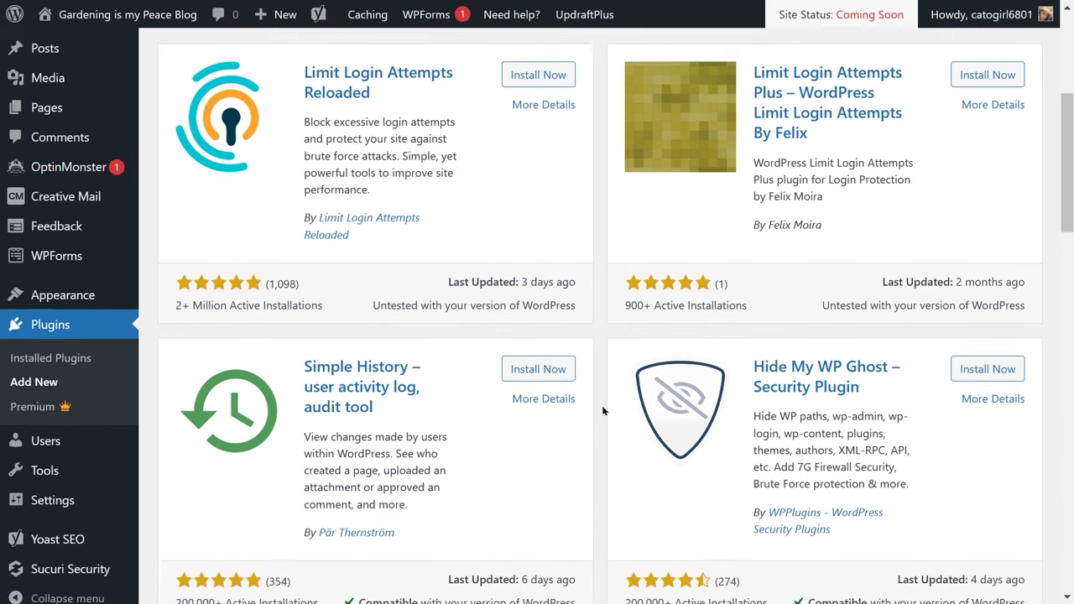
pyautogui.scroll(-3, 602, 410)
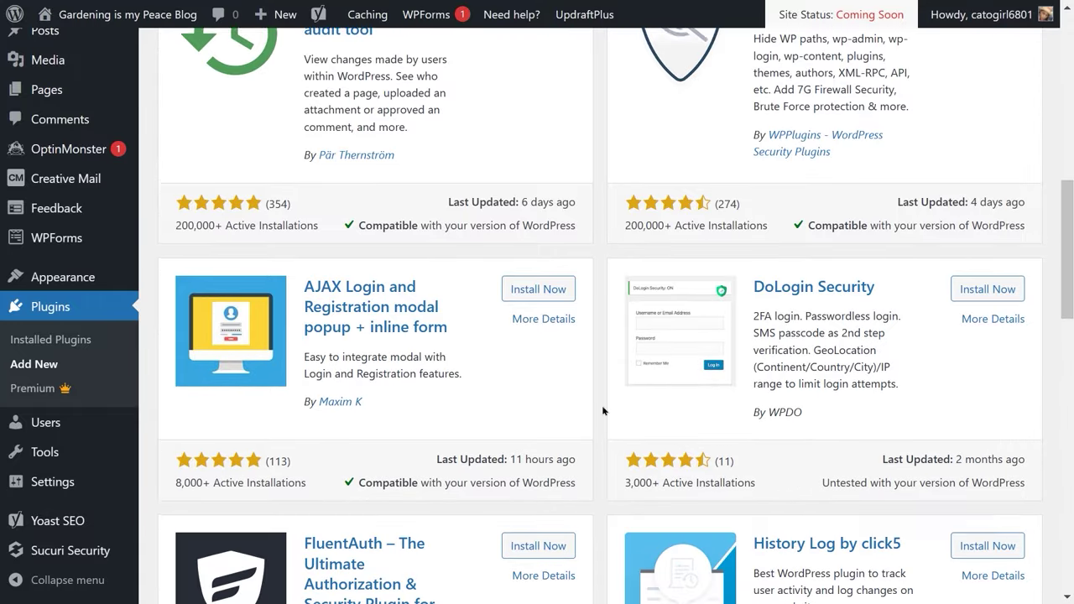
pyautogui.scroll(-1, 603, 410)
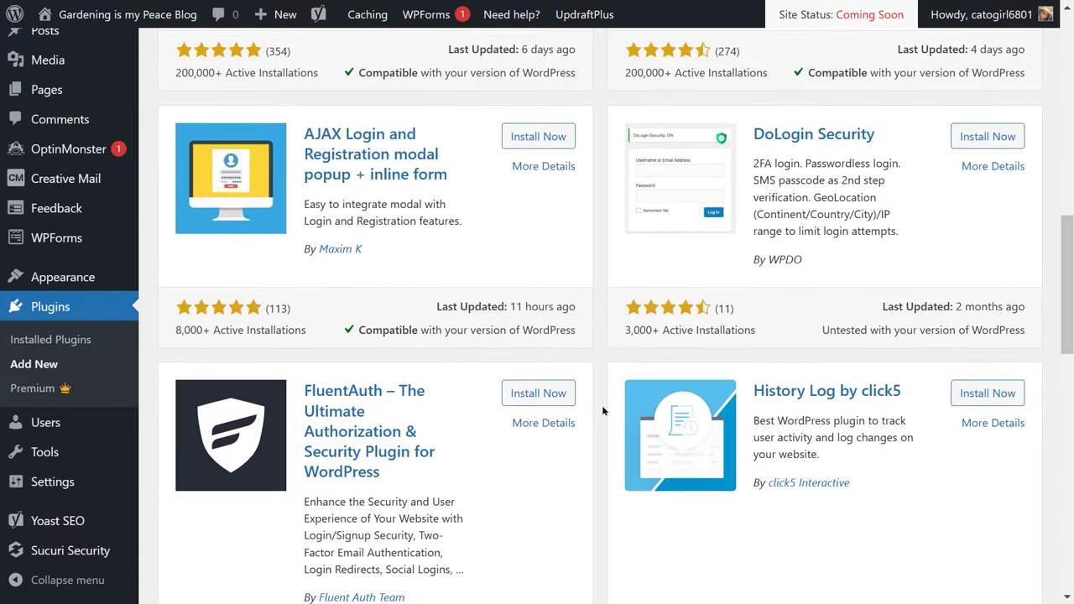
pyautogui.scroll(5, 603, 411)
pyautogui.scroll(5, 603, 410)
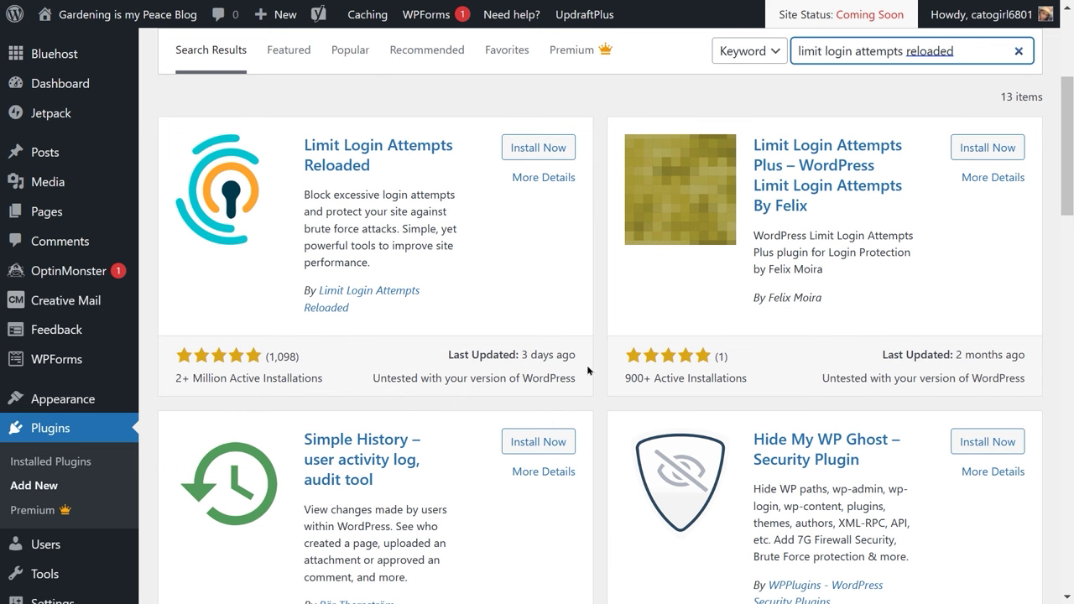
pyautogui.click(529, 180)
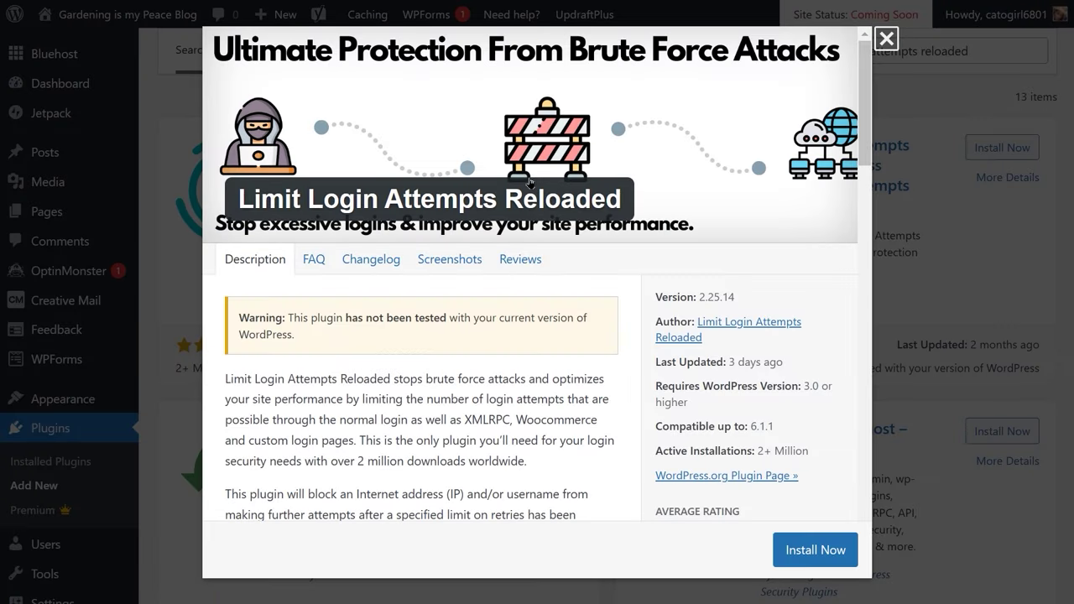
pyautogui.scroll(-5, 579, 202)
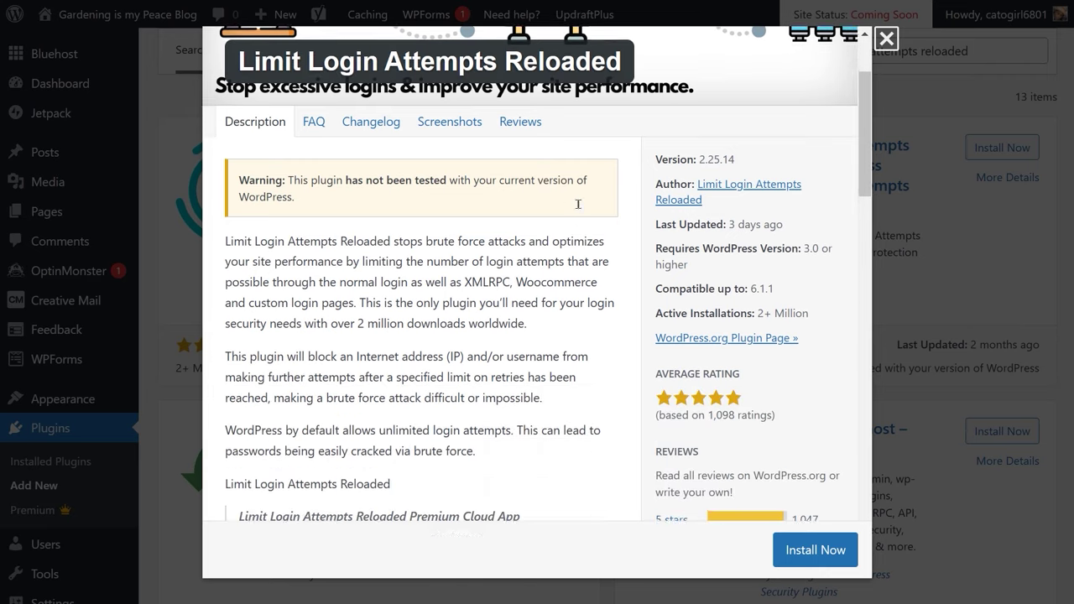
pyautogui.scroll(-3, 530, 217)
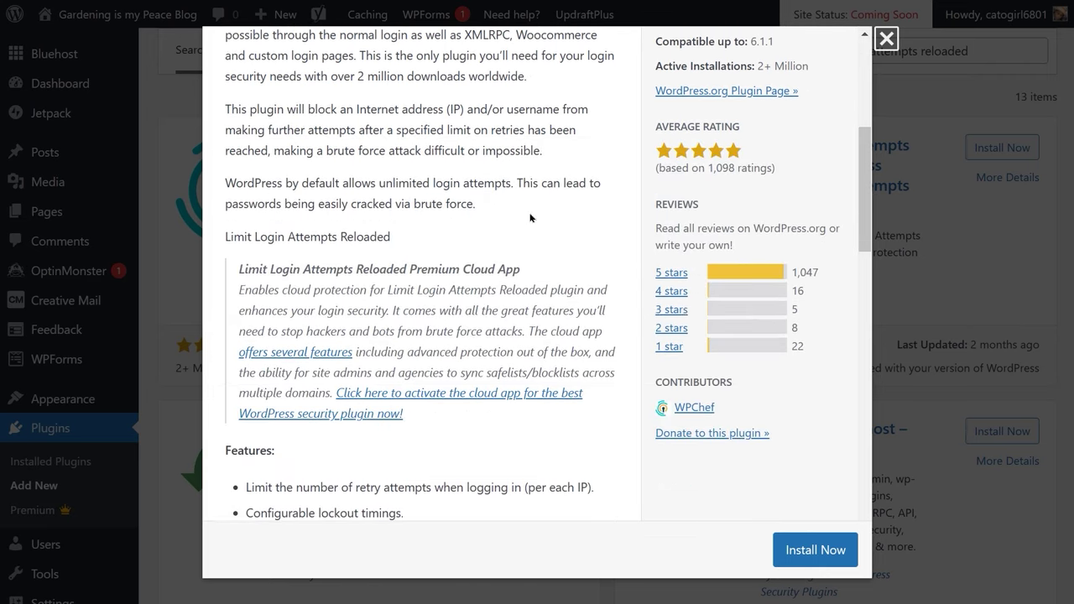
pyautogui.scroll(-1, 531, 218)
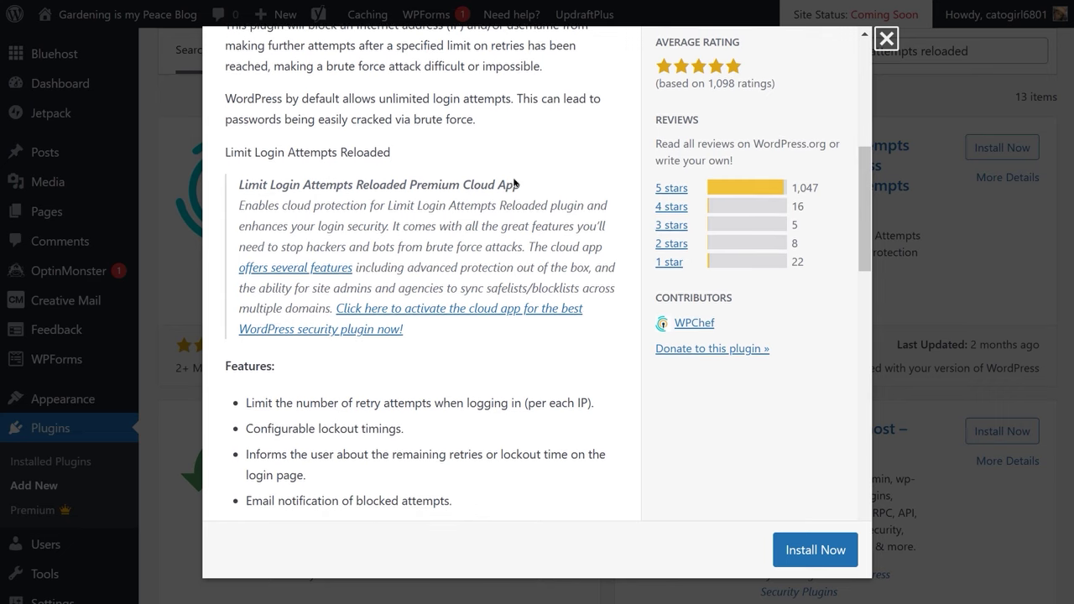
pyautogui.scroll(3, 518, 175)
pyautogui.scroll(3, 514, 177)
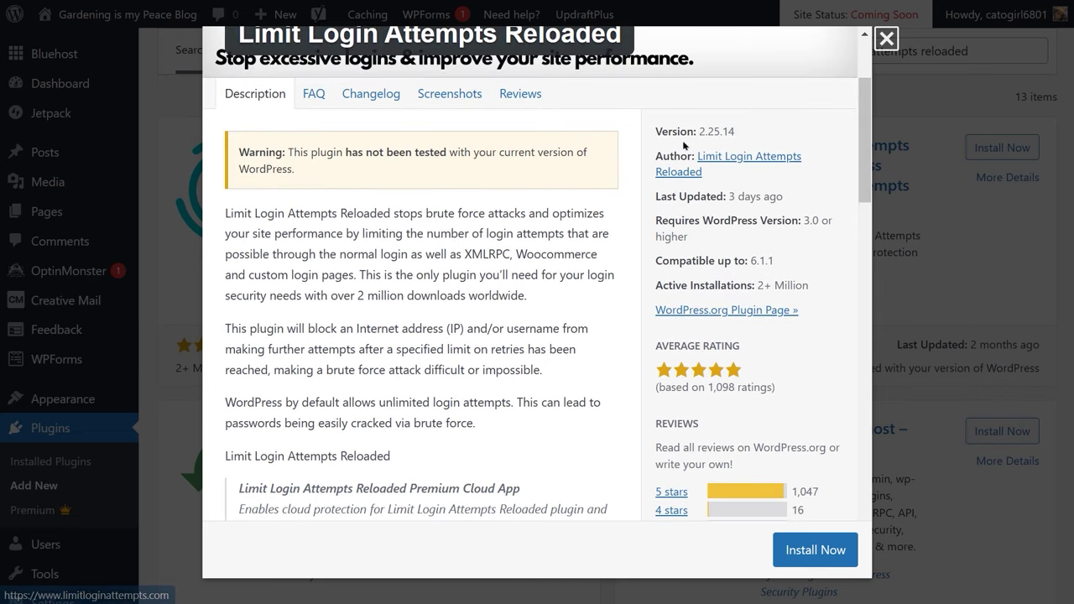
pyautogui.scroll(-1, 732, 147)
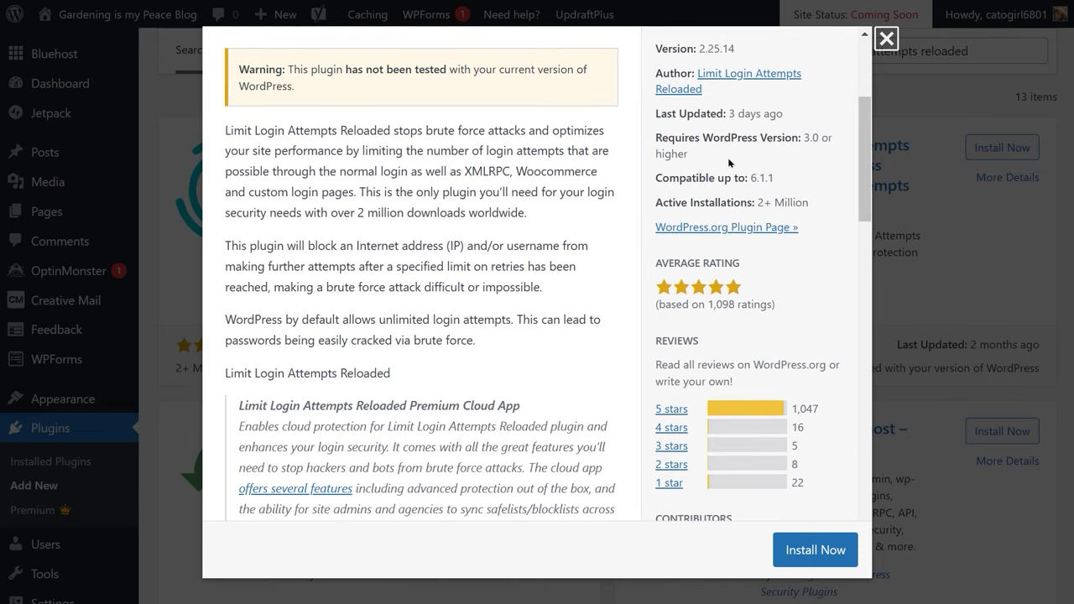
pyautogui.scroll(-1, 813, 164)
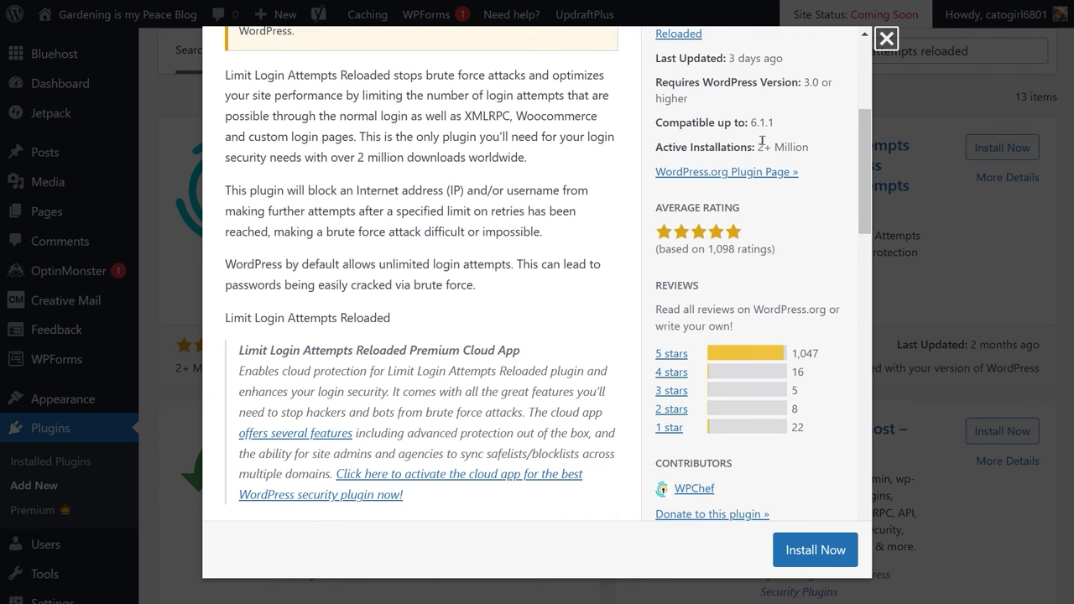
pyautogui.scroll(2, 786, 136)
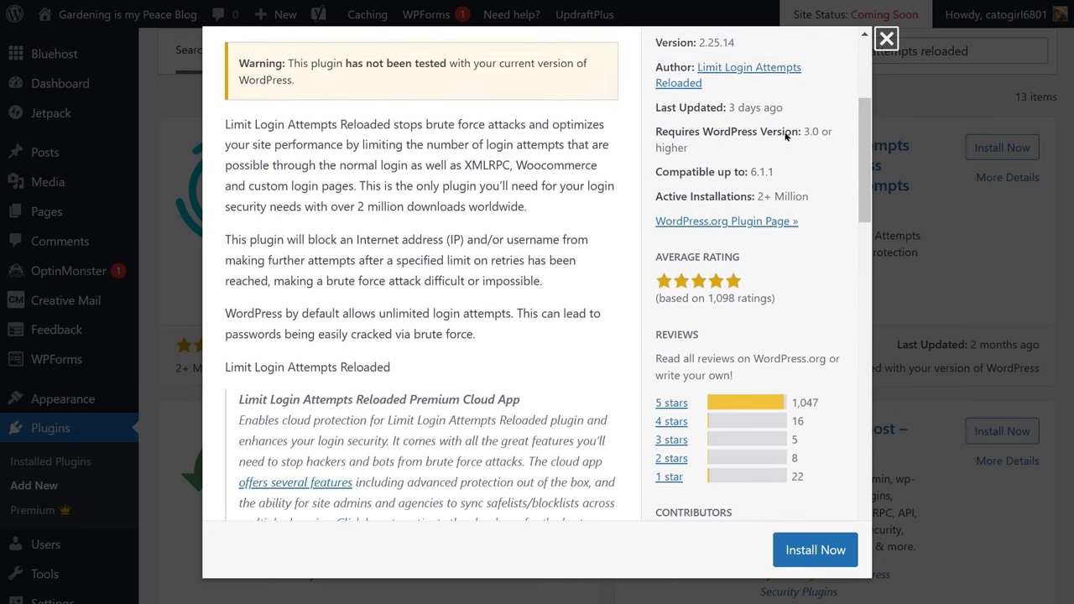
pyautogui.scroll(-2, 773, 138)
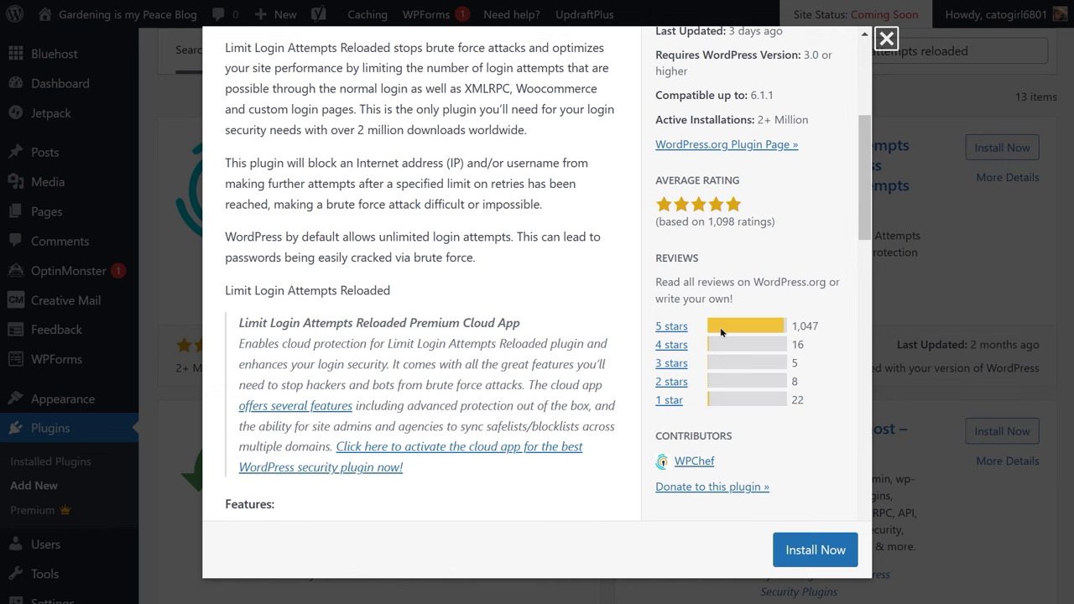
pyautogui.scroll(-3, 722, 332)
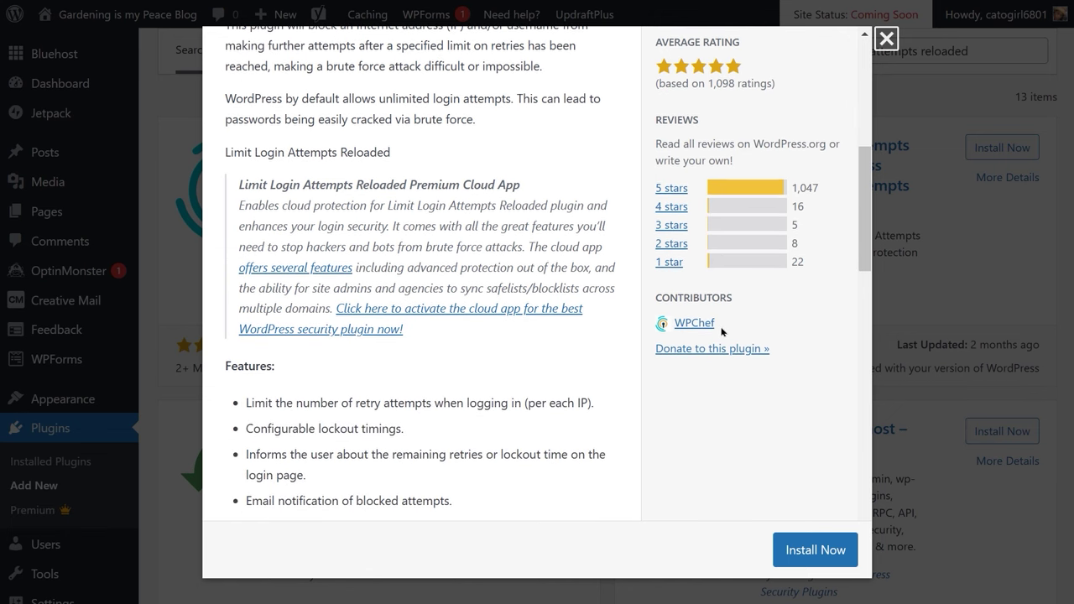
pyautogui.scroll(-5, 721, 332)
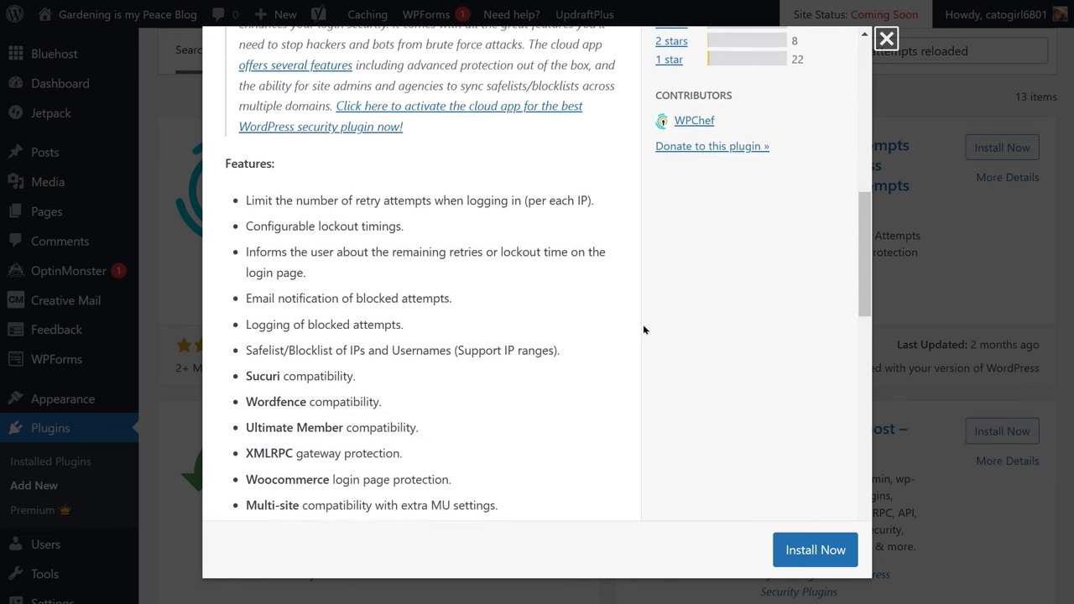
pyautogui.scroll(8, 644, 329)
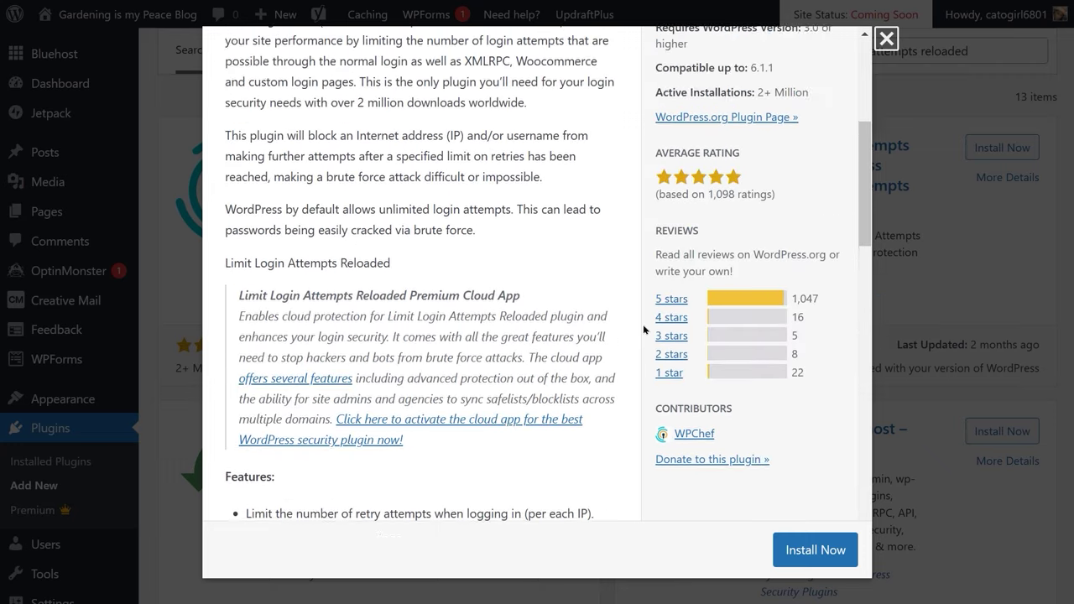
pyautogui.scroll(4, 644, 329)
pyautogui.scroll(-5, 644, 329)
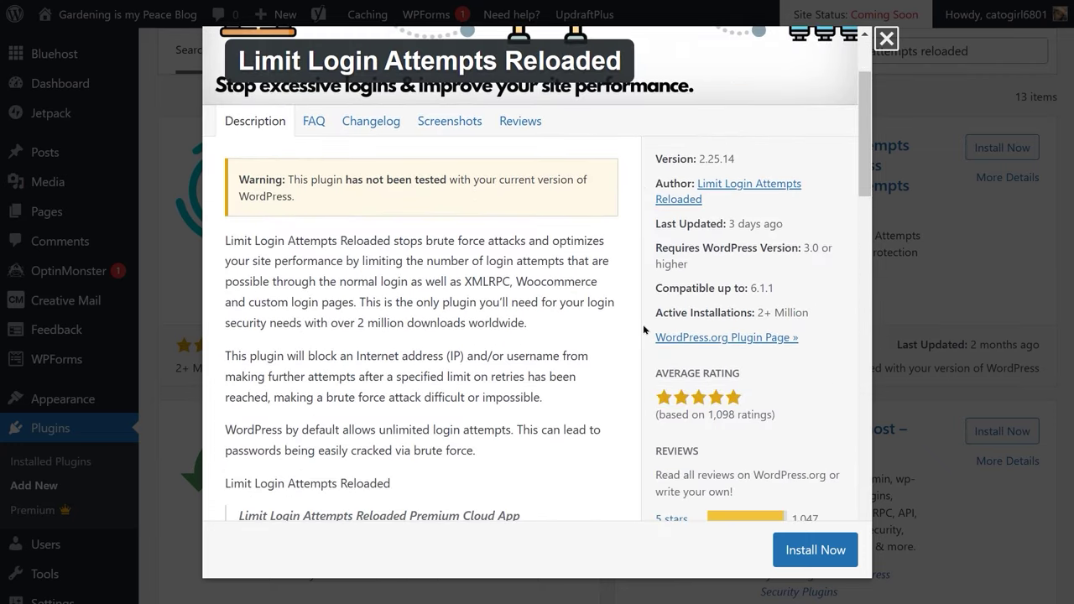
pyautogui.scroll(-8, 644, 329)
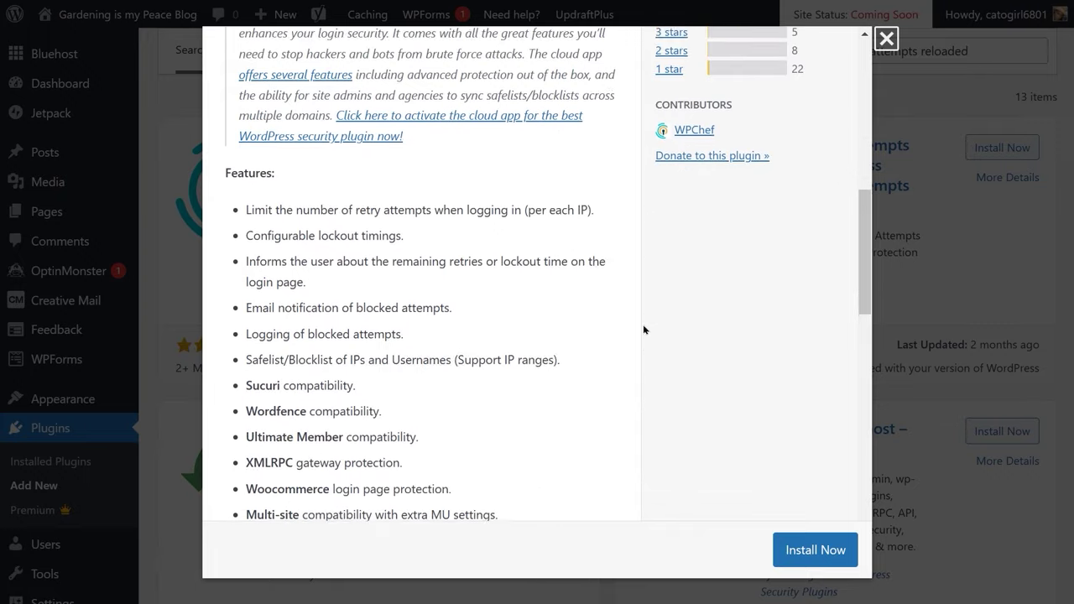
pyautogui.scroll(-2, 644, 329)
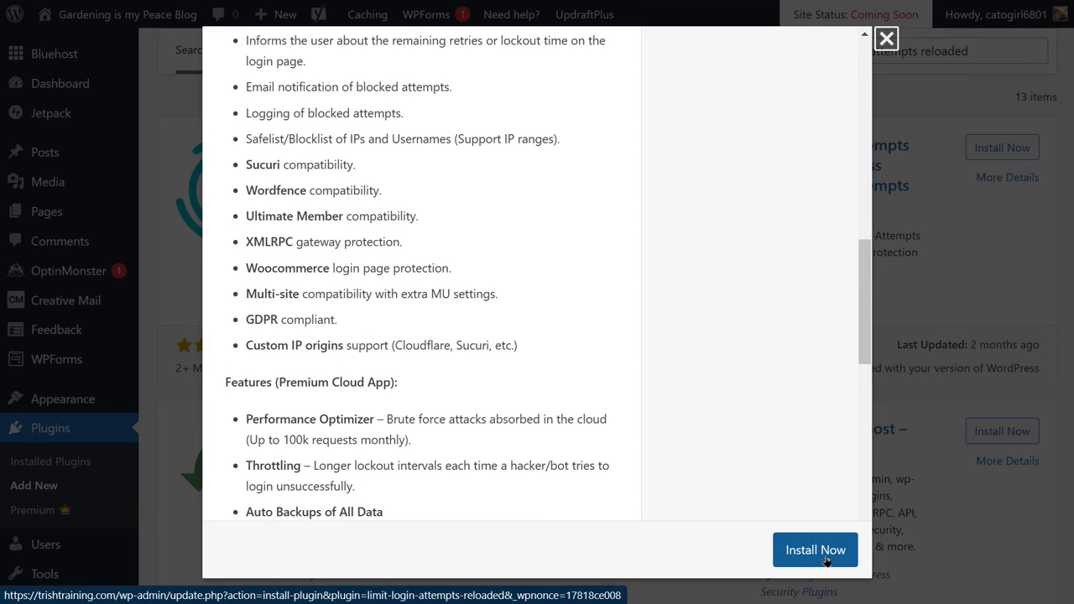
# Install Limit Login Attempts Reloaded from its details modal and activate it
pyautogui.click(826, 561)
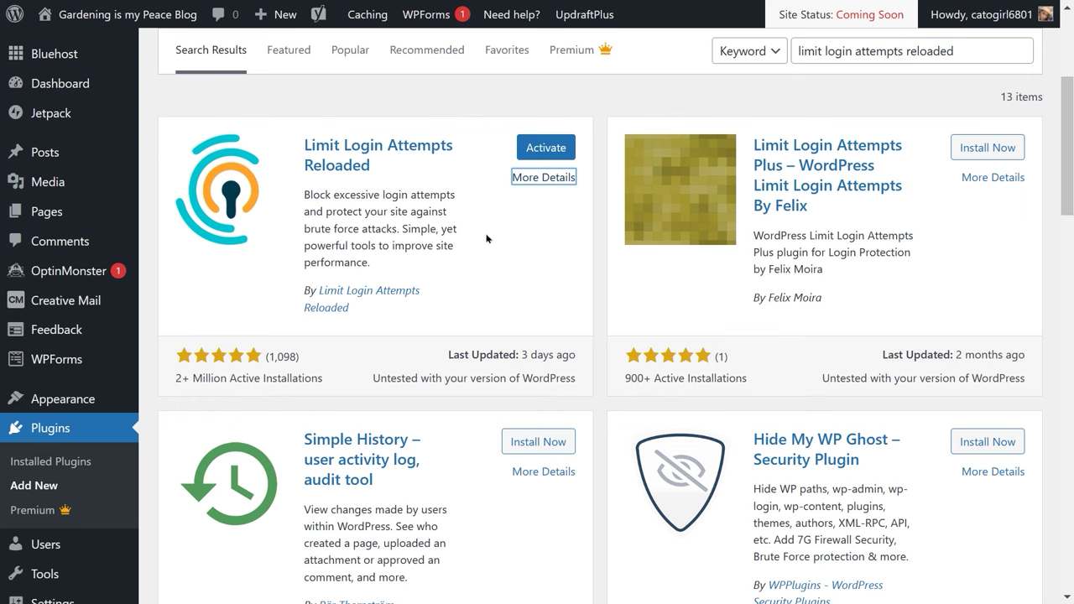
pyautogui.click(538, 148)
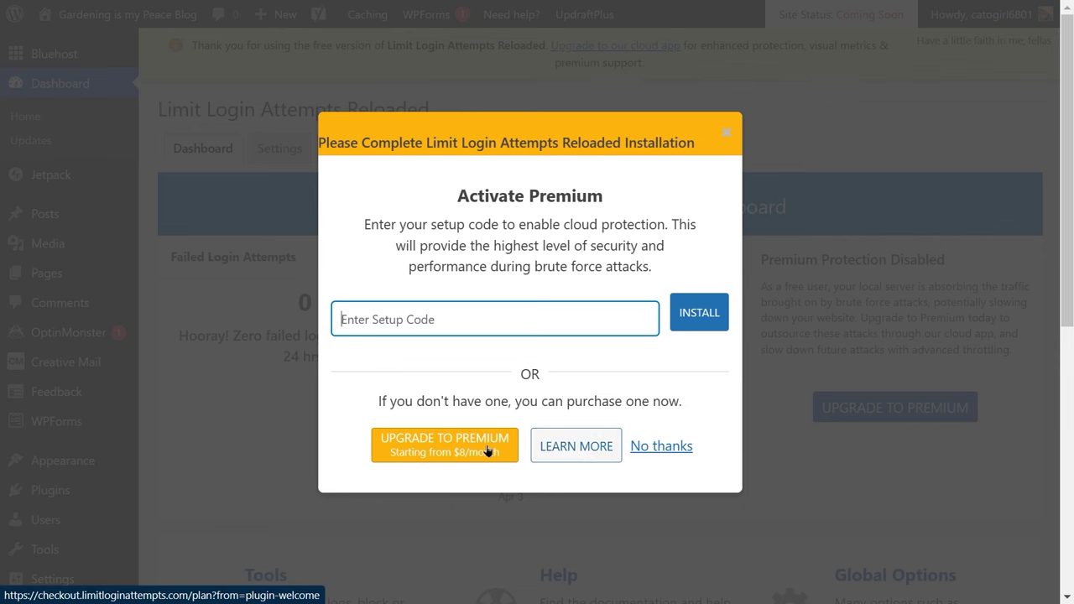
# Decline the premium setup offer with 'No thanks' and browse the plugin dashboard
pyautogui.click(652, 449)
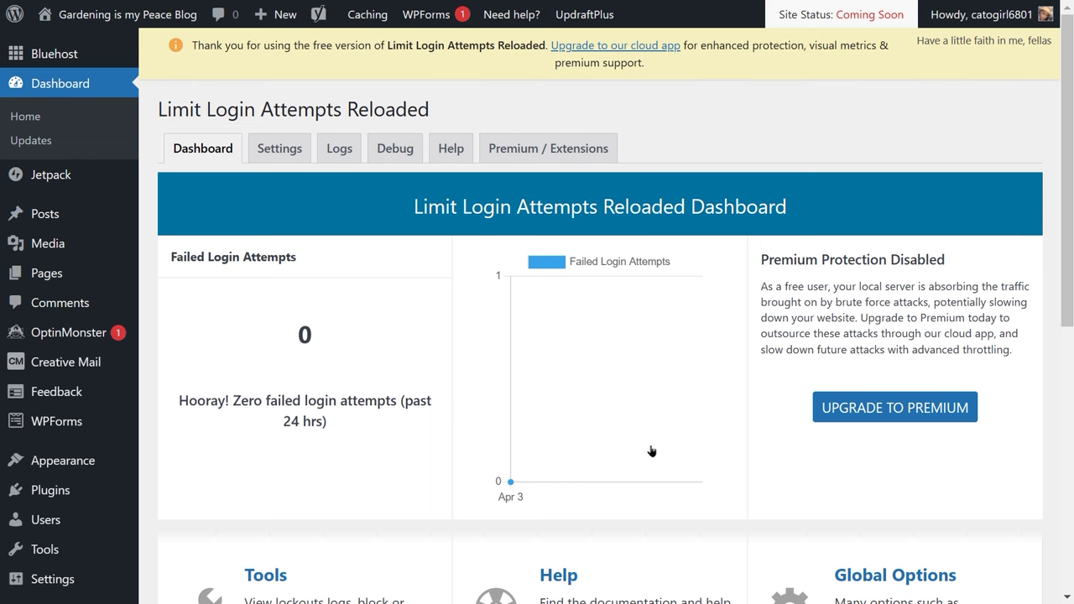
pyautogui.scroll(-3, 652, 451)
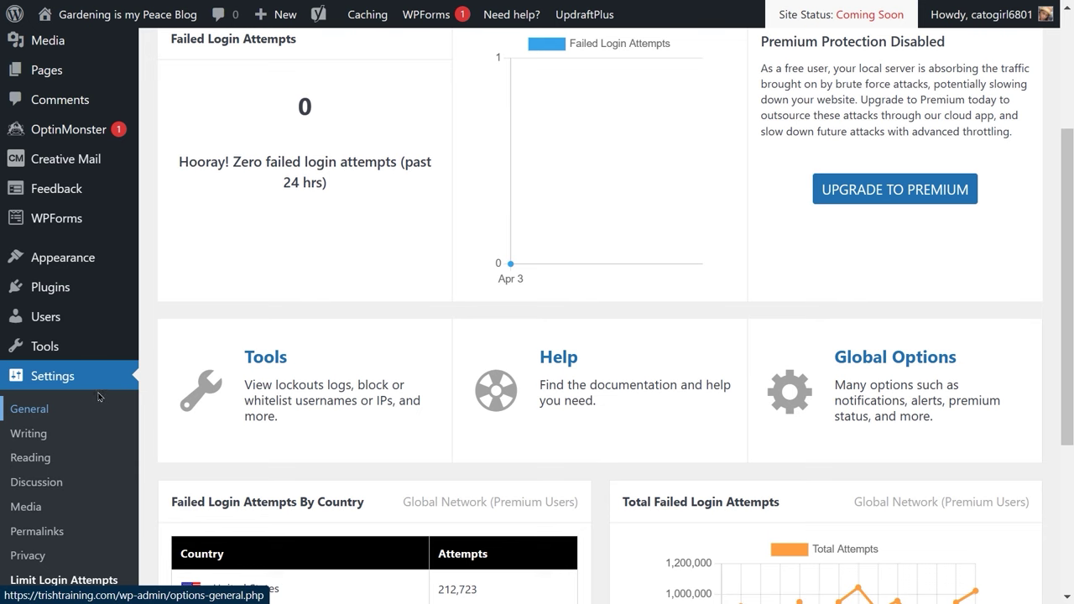
pyautogui.scroll(-1, 79, 399)
pyautogui.scroll(-1, 74, 395)
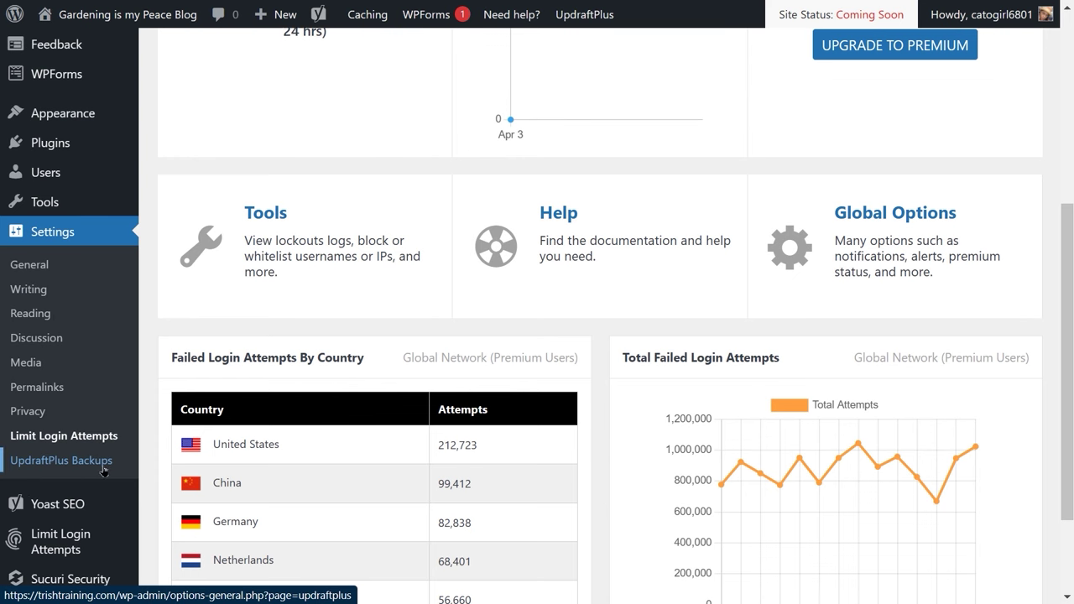
pyautogui.scroll(-3, 104, 470)
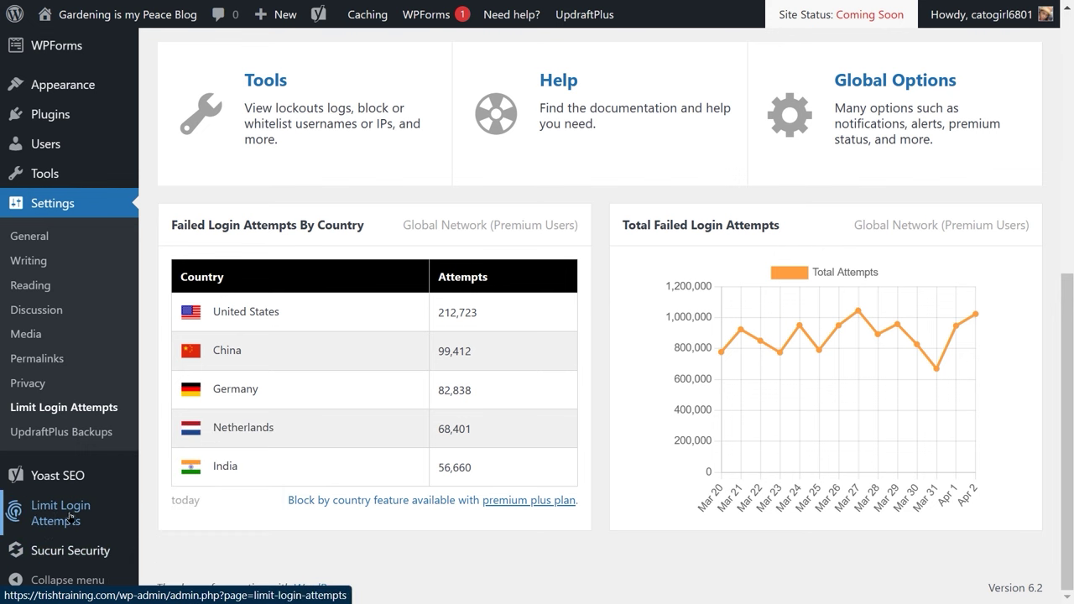
pyautogui.scroll(6, 456, 355)
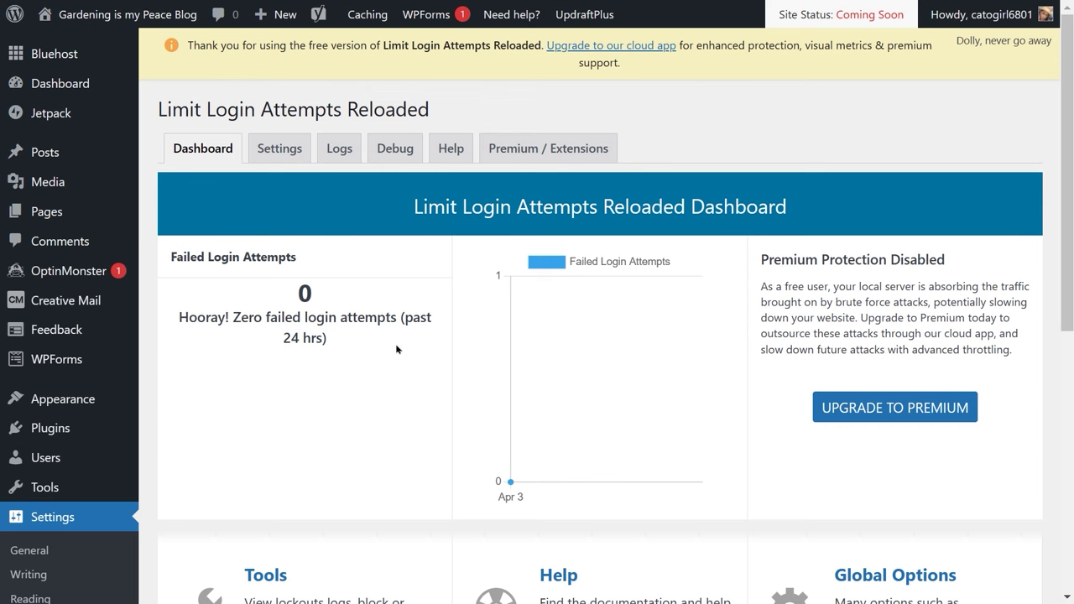
pyautogui.scroll(-2, 396, 346)
pyautogui.scroll(-4, 396, 346)
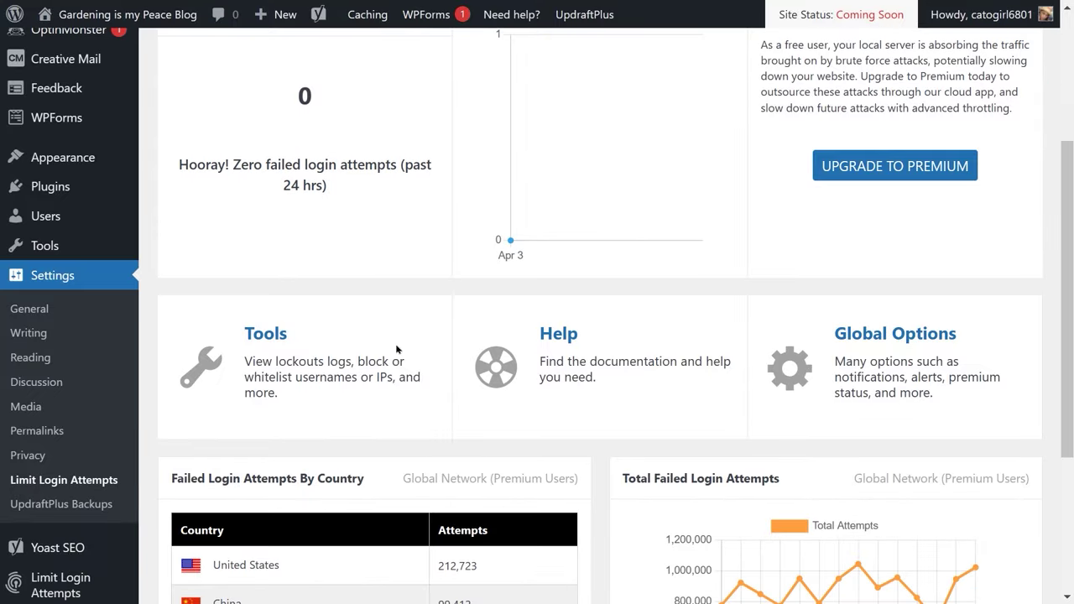
pyautogui.scroll(-2, 397, 349)
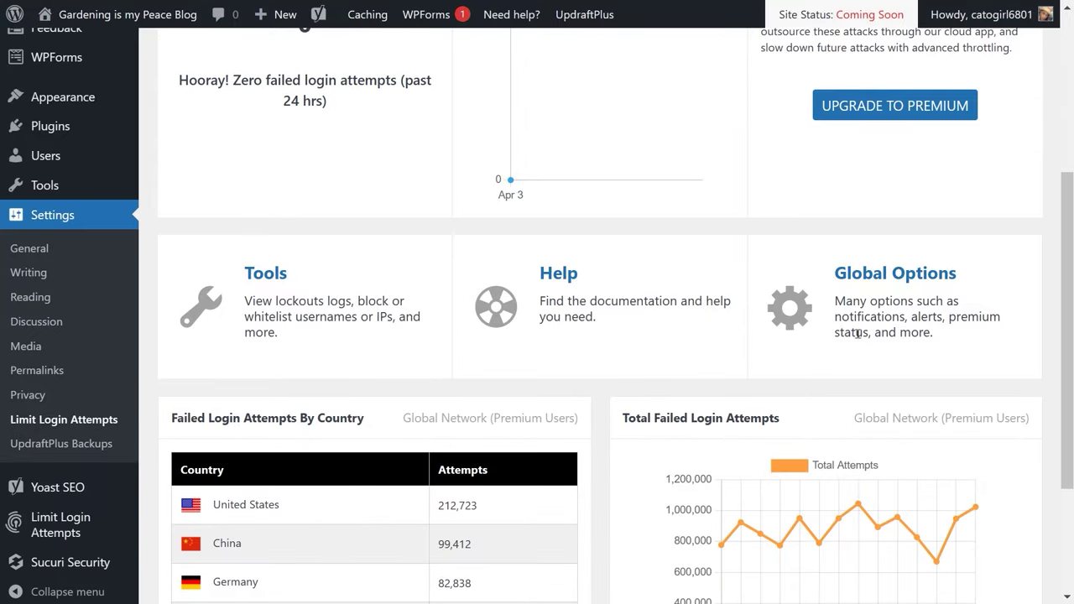
pyautogui.scroll(-3, 859, 336)
pyautogui.scroll(-2, 858, 335)
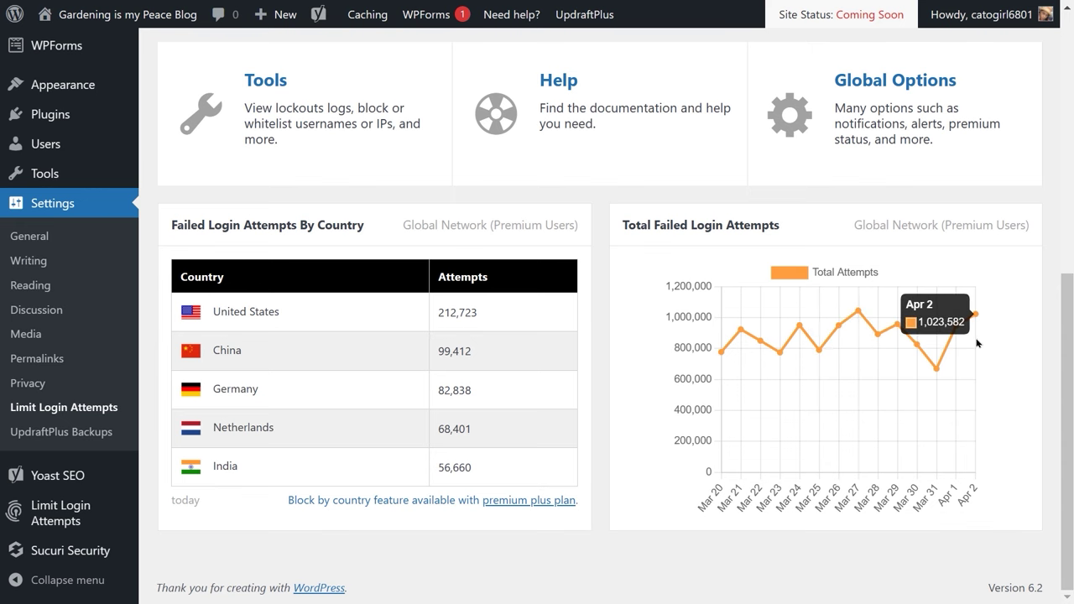
pyautogui.scroll(9, 977, 342)
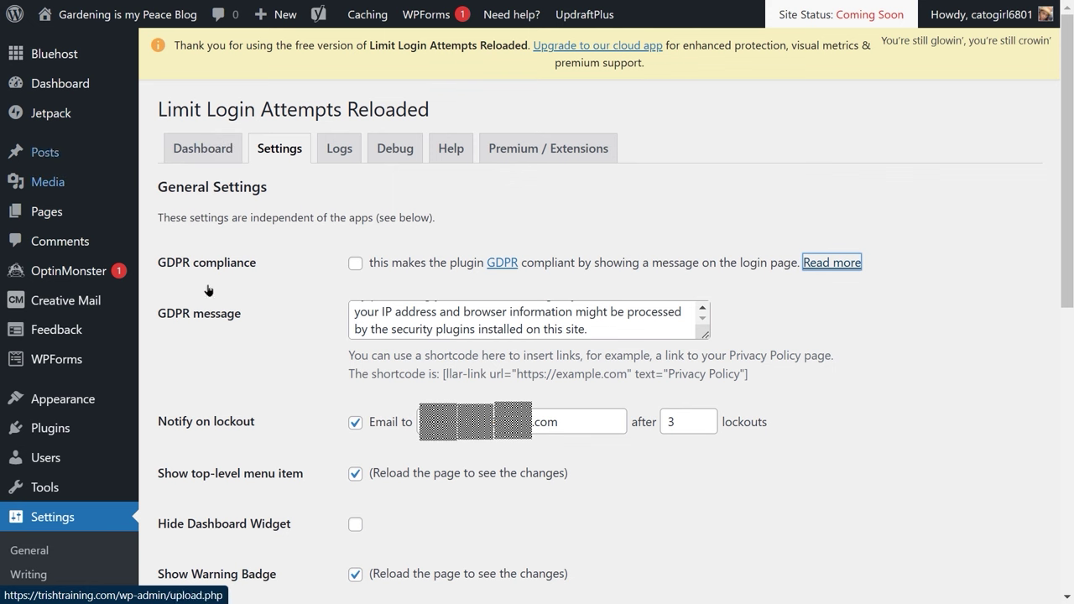
pyautogui.scroll(2, 561, 329)
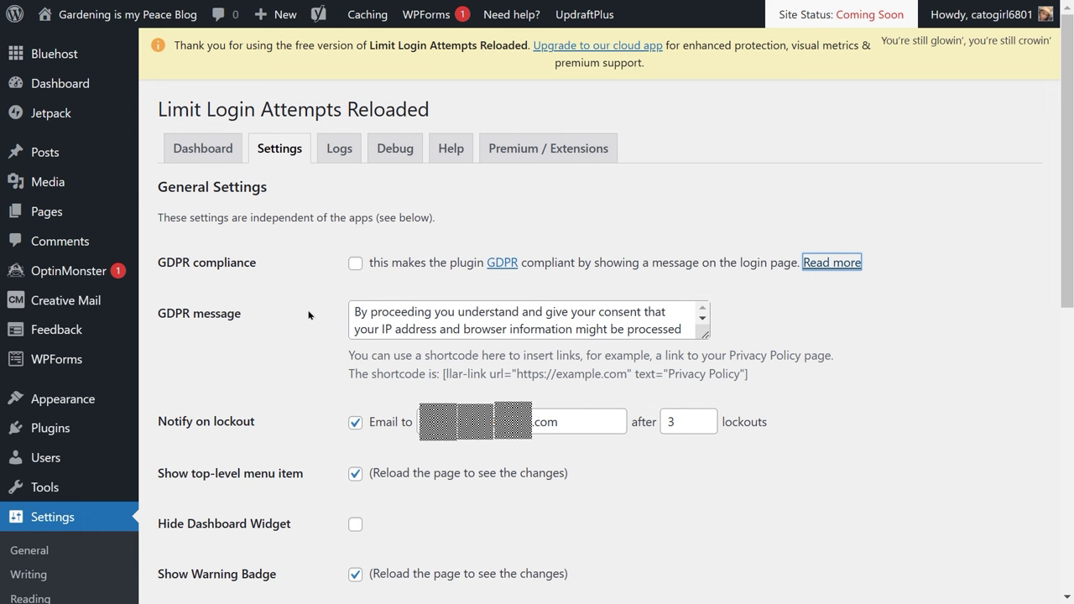
pyautogui.scroll(-7, 309, 315)
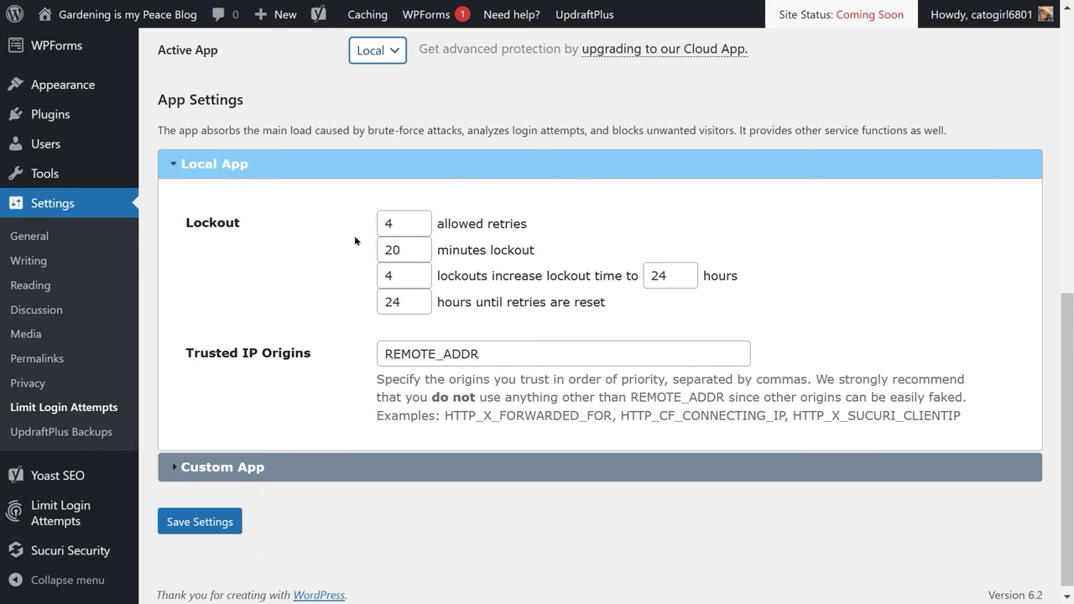
pyautogui.scroll(1, 355, 241)
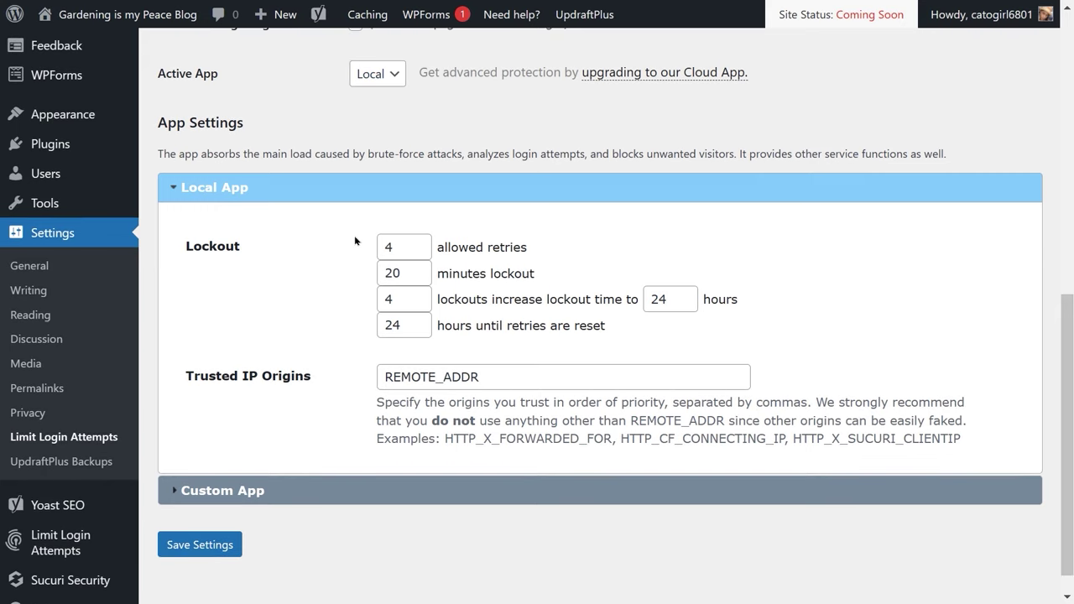
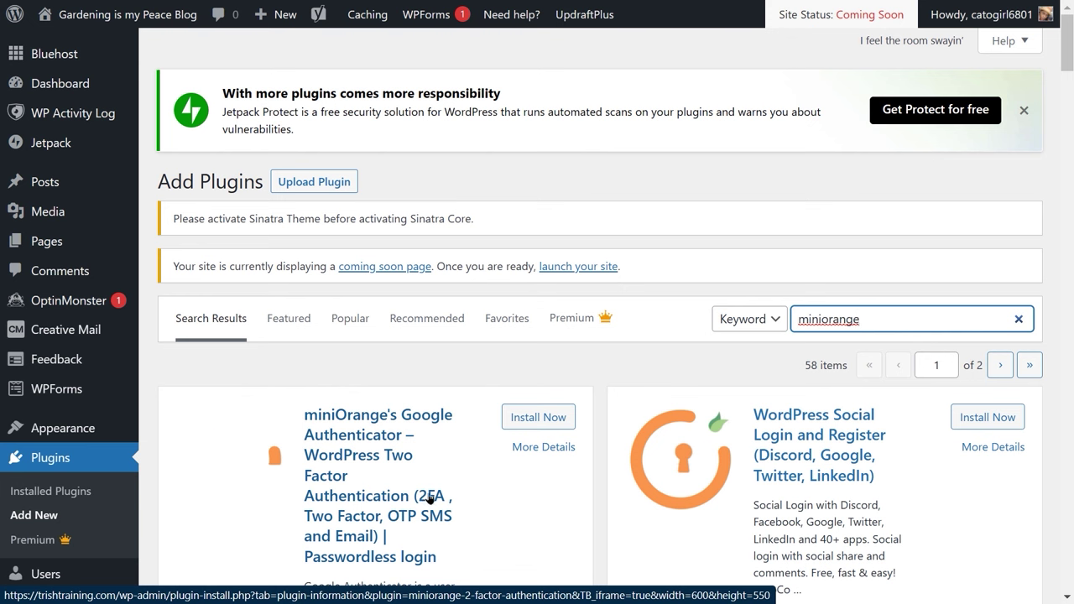
# Install and activate miniOrange's Google Authenticator two-factor plugin
pyautogui.click(538, 418)
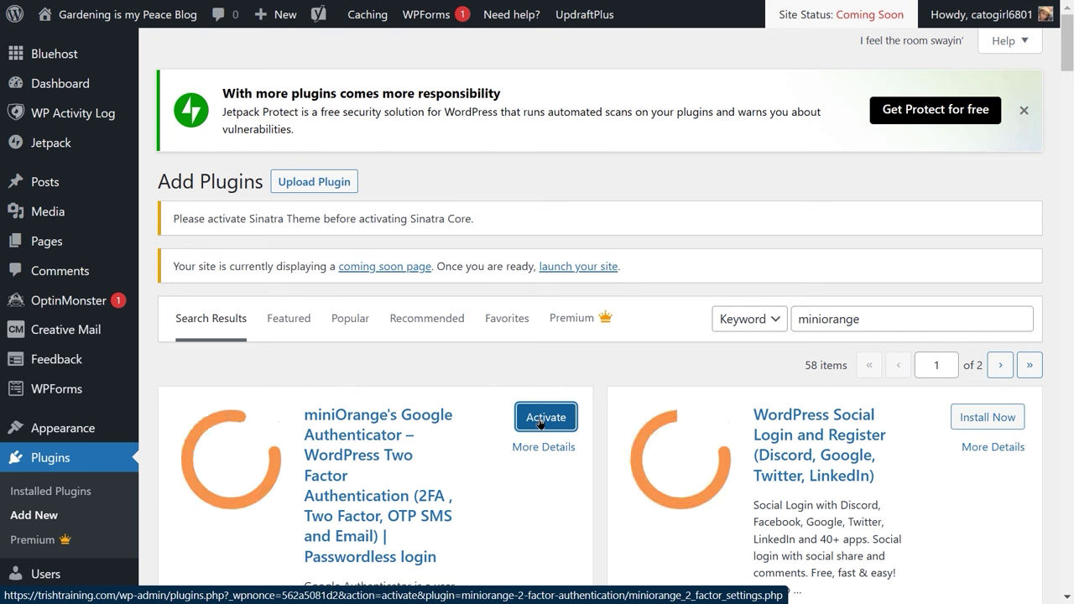
pyautogui.click(541, 420)
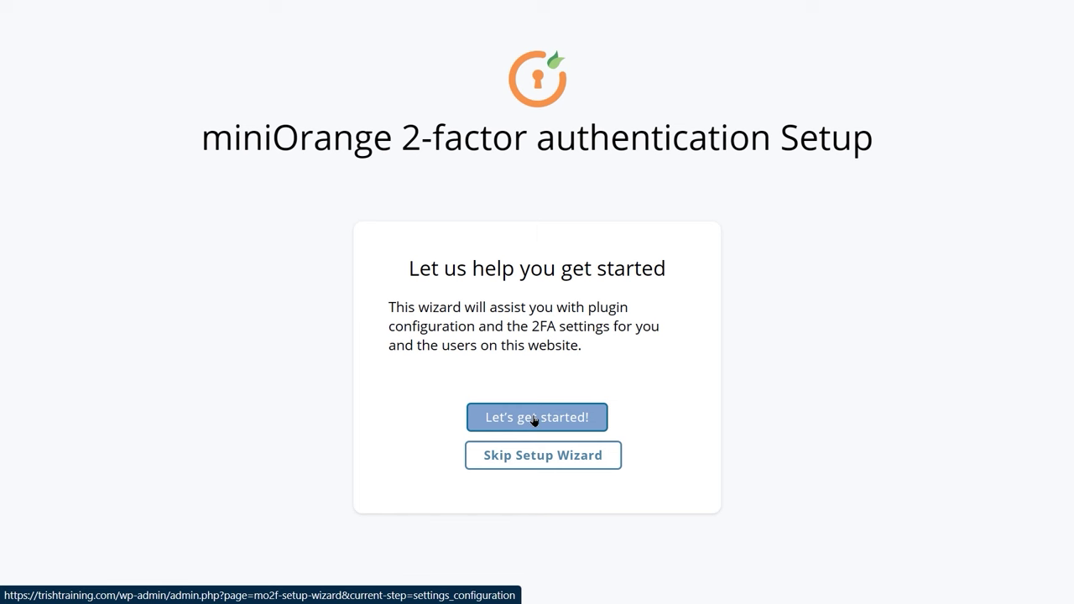
# Start the 2FA wizard and choose 'Users should setup 2FA after first login'
pyautogui.click(534, 420)
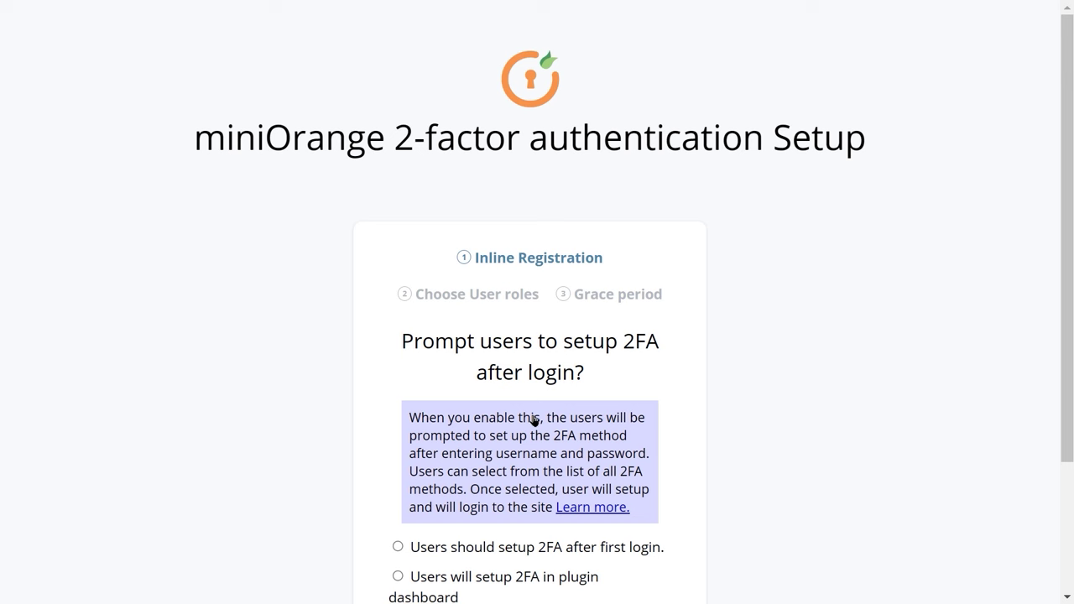
pyautogui.scroll(-2, 534, 420)
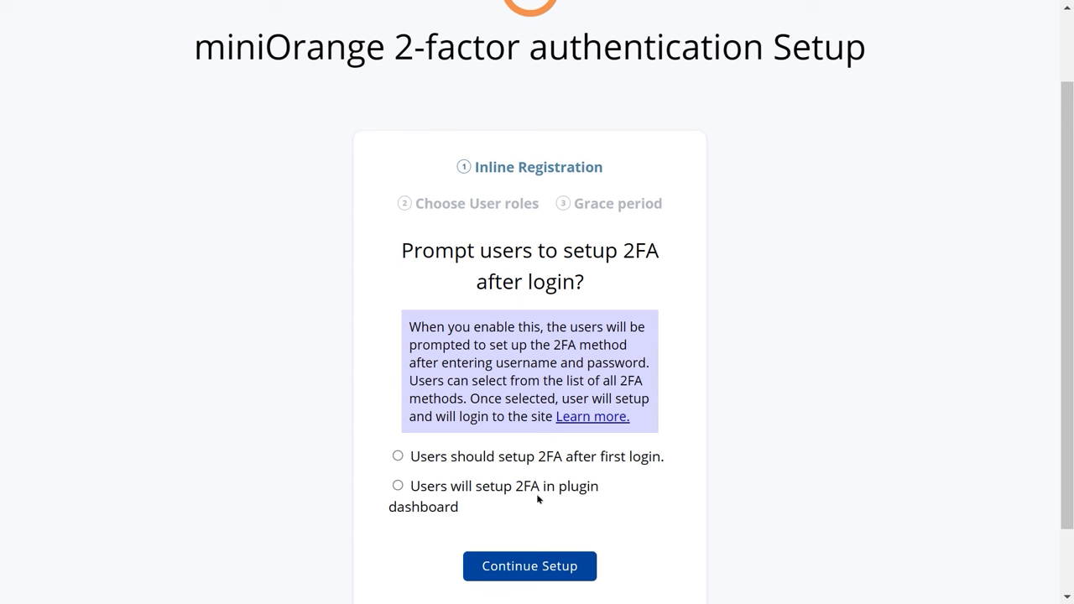
pyautogui.click(400, 458)
pyautogui.click(560, 568)
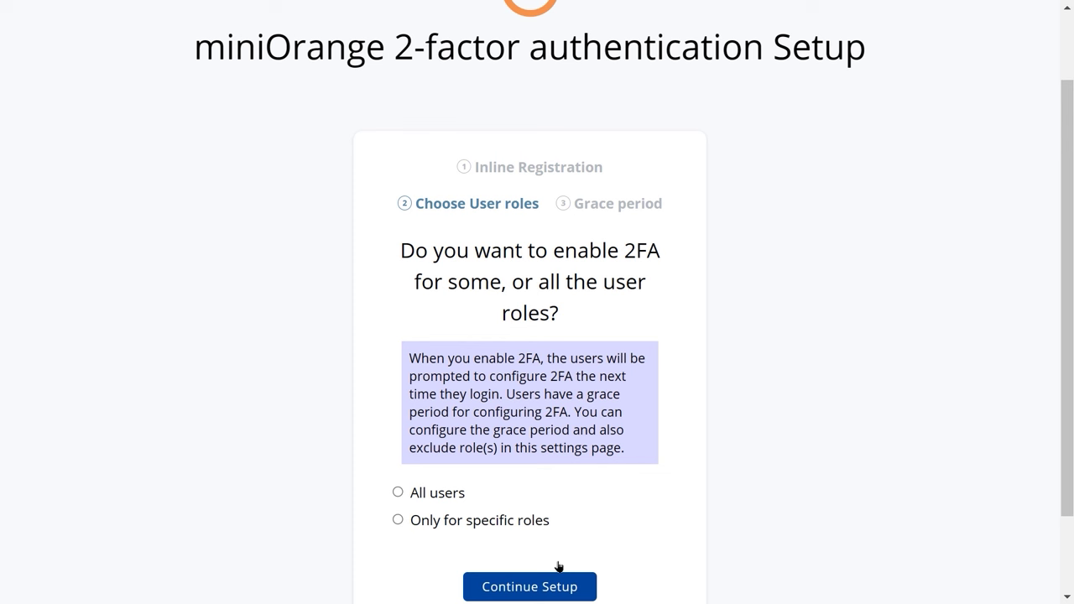
# Apply two-factor authentication to all users
pyautogui.click(397, 494)
pyautogui.click(549, 592)
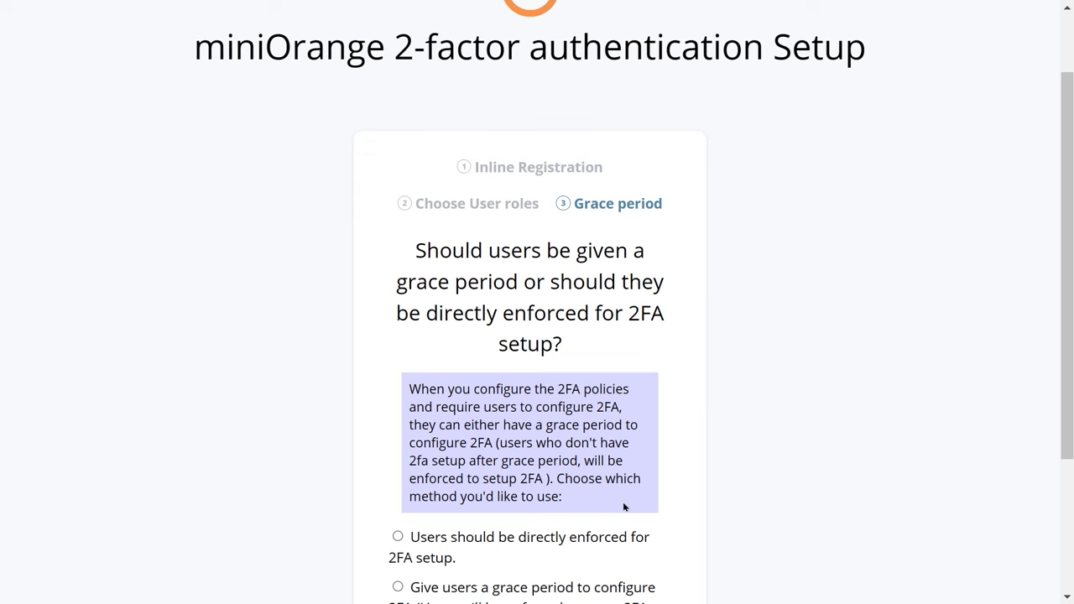
pyautogui.scroll(-2, 623, 507)
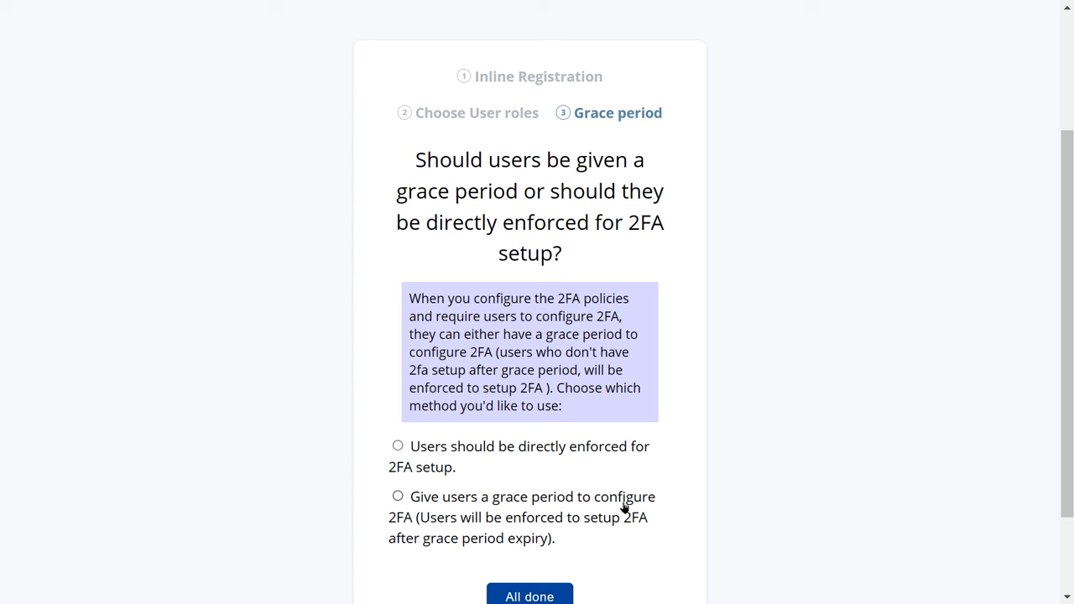
# Give users a 3-day grace period for 2FA setup and finish the policies
pyautogui.click(399, 497)
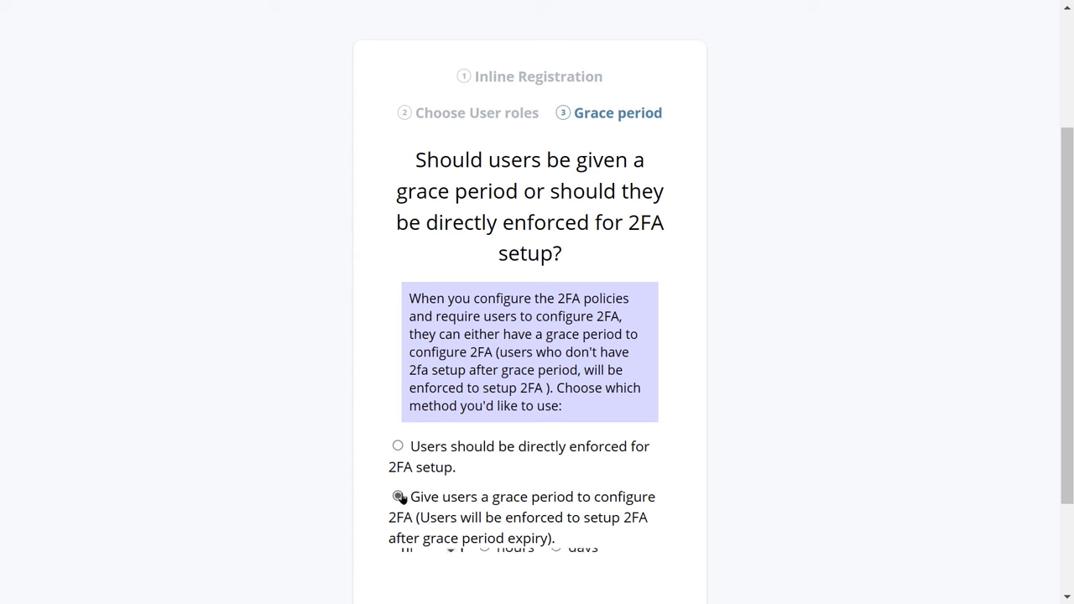
pyautogui.scroll(-3, 534, 509)
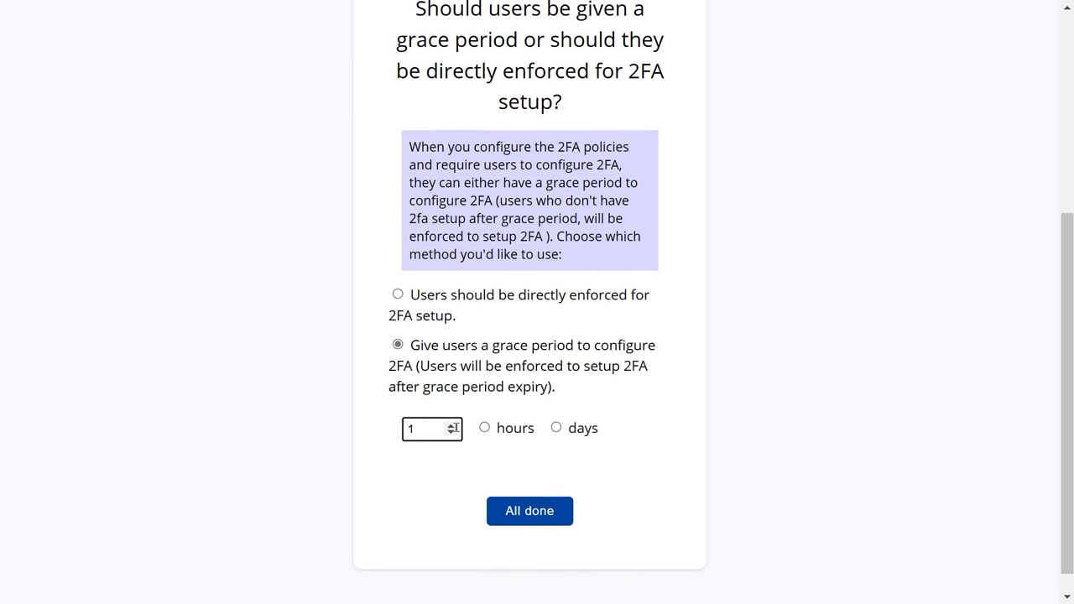
pyautogui.click(451, 426)
pyautogui.click(450, 426)
pyautogui.click(555, 430)
pyautogui.click(500, 514)
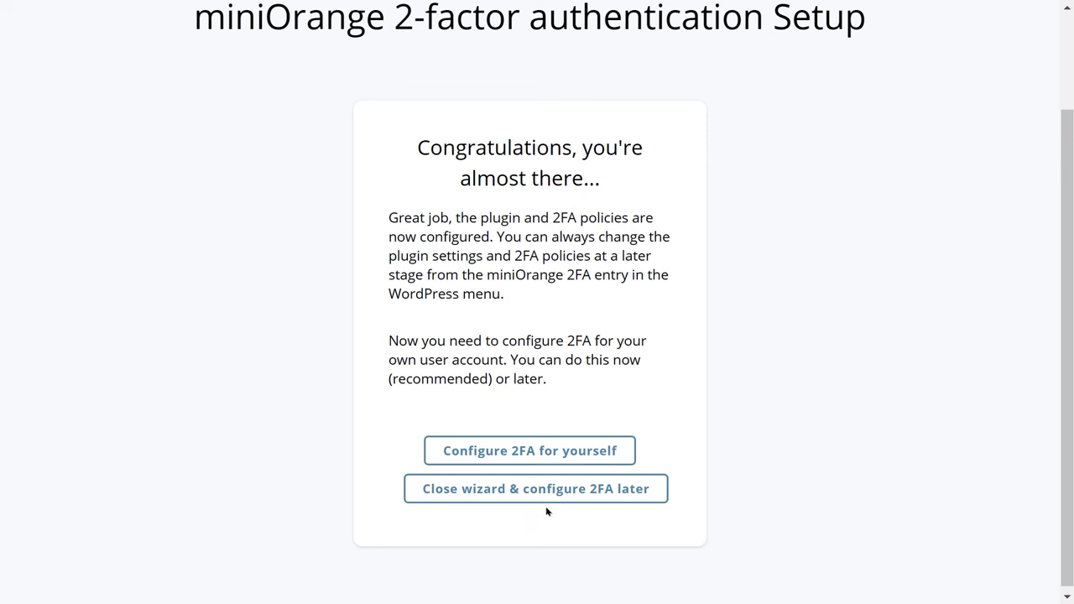
# Choose Security Questions (KBA) as your own 2FA method and save it
pyautogui.click(559, 448)
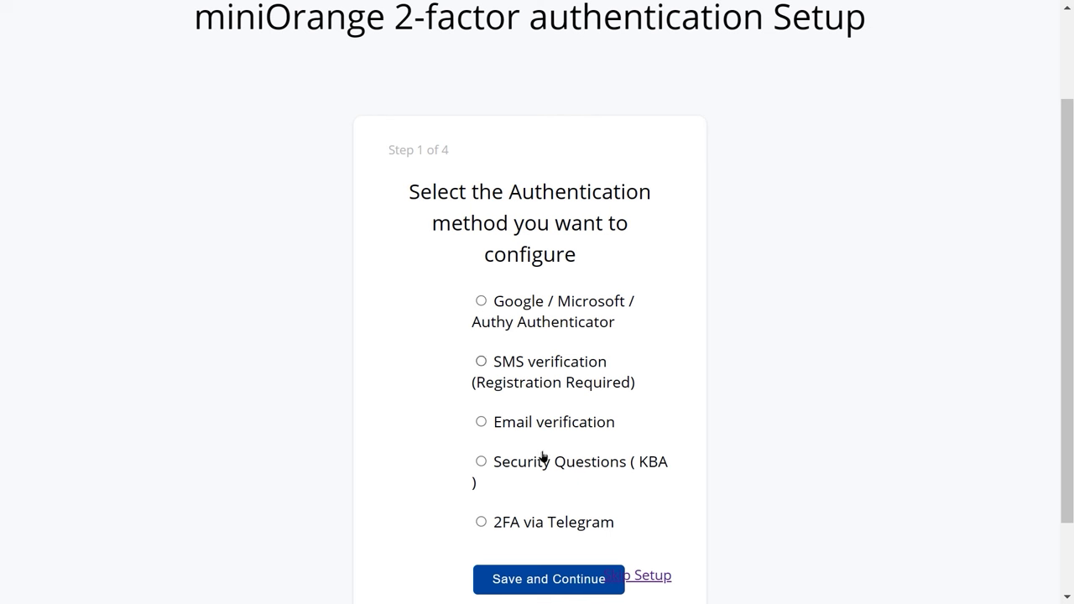
pyautogui.click(482, 463)
pyautogui.click(535, 581)
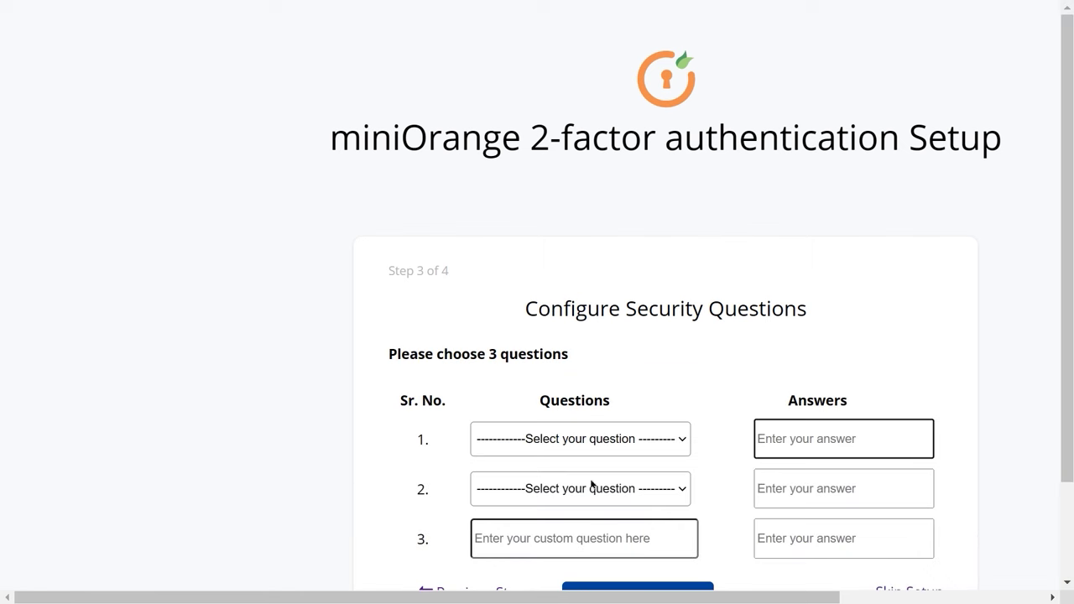
# Select the childhood nickname and favorite childhood friend questions and enter answers for each
pyautogui.scroll(-1, 658, 398)
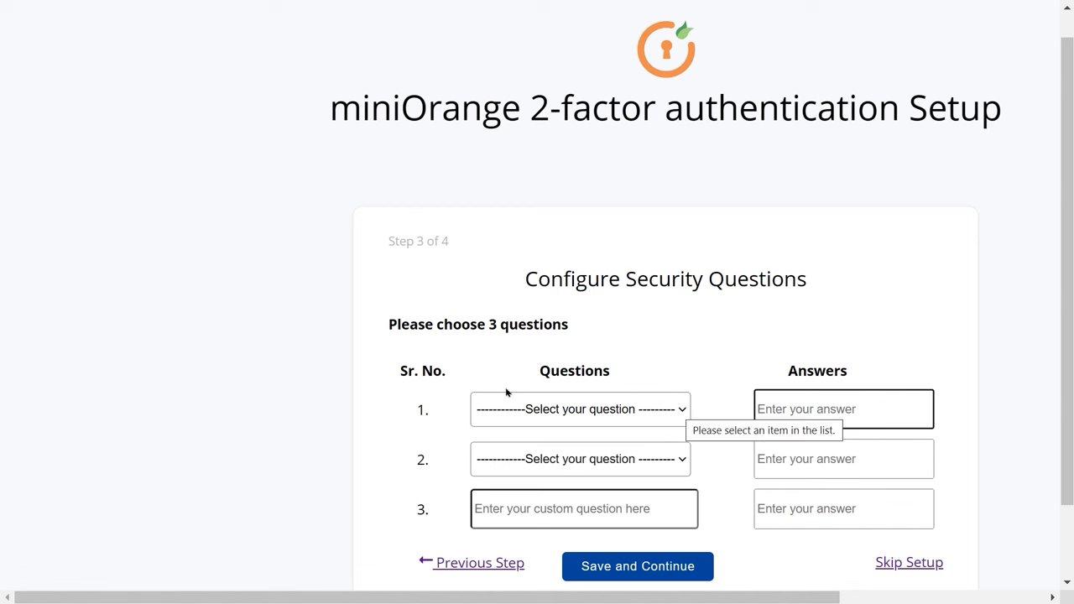
pyautogui.click(682, 412)
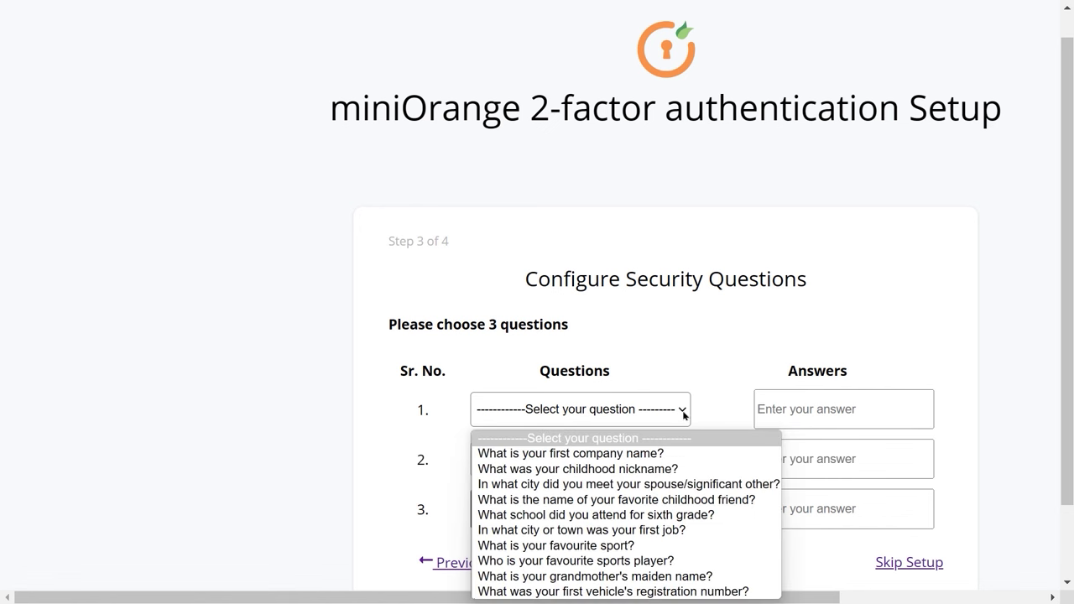
pyautogui.click(626, 471)
pyautogui.click(794, 412)
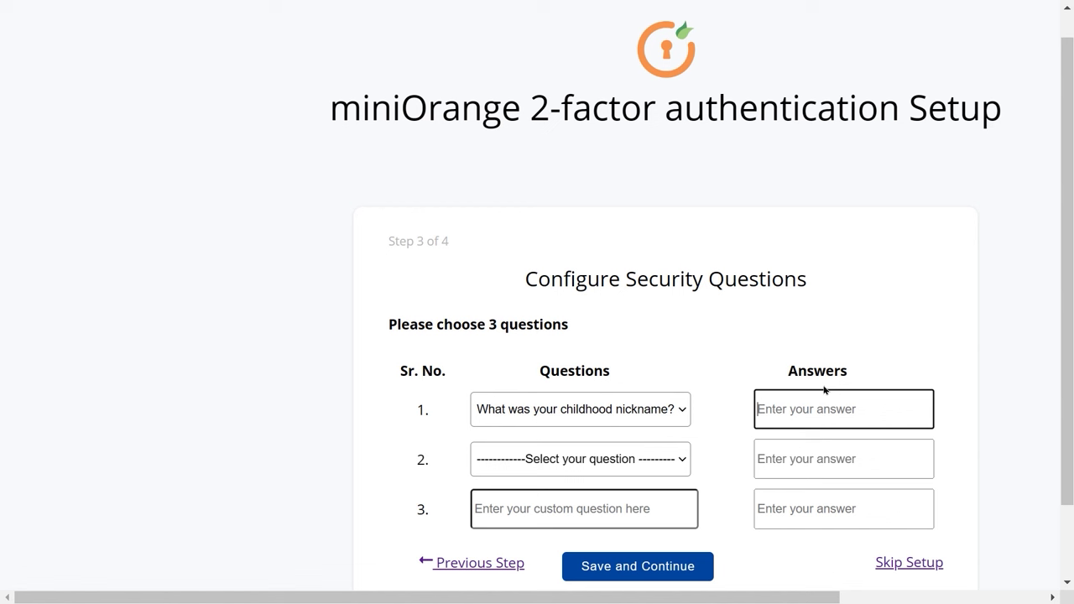
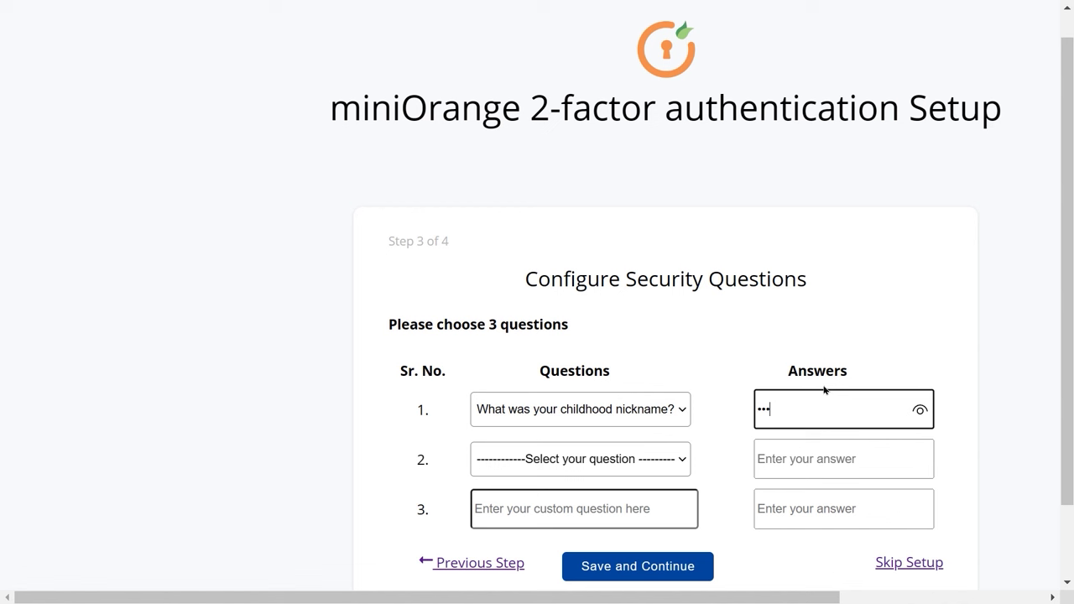
pyautogui.click(570, 460)
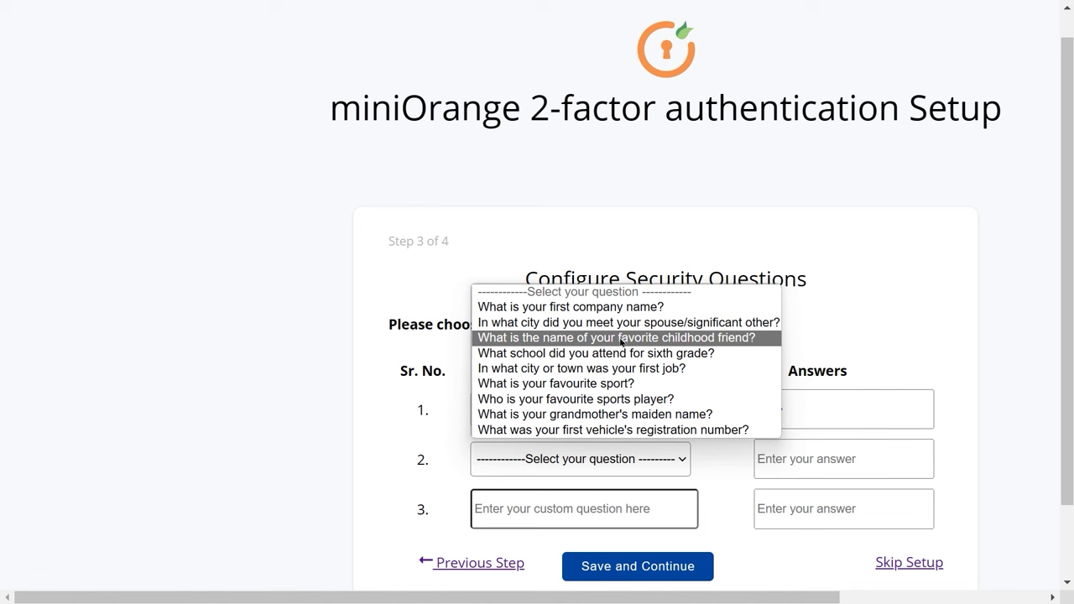
pyautogui.click(621, 342)
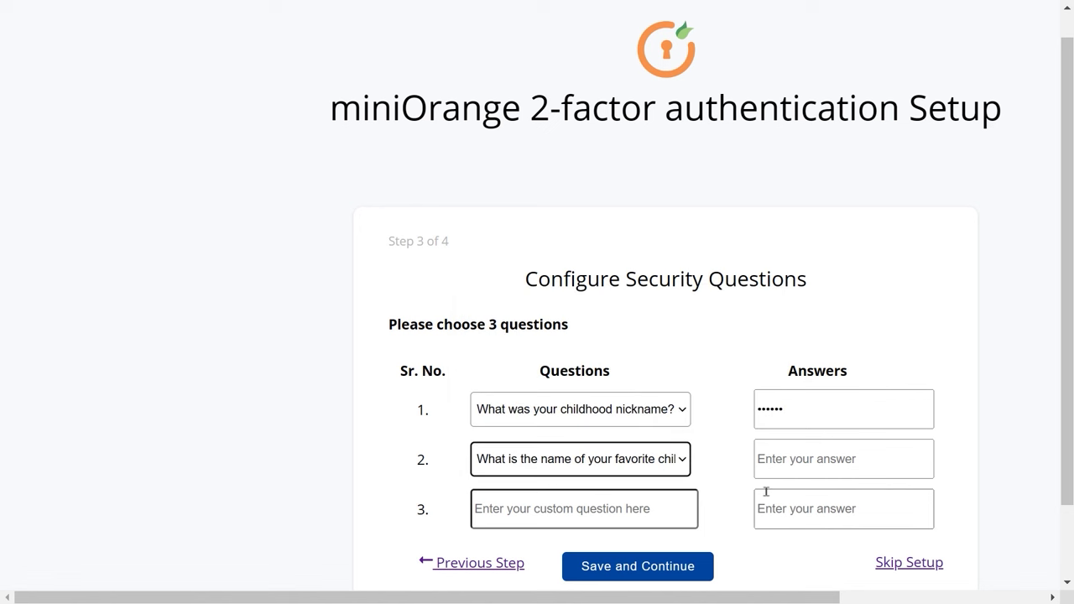
pyautogui.click(813, 460)
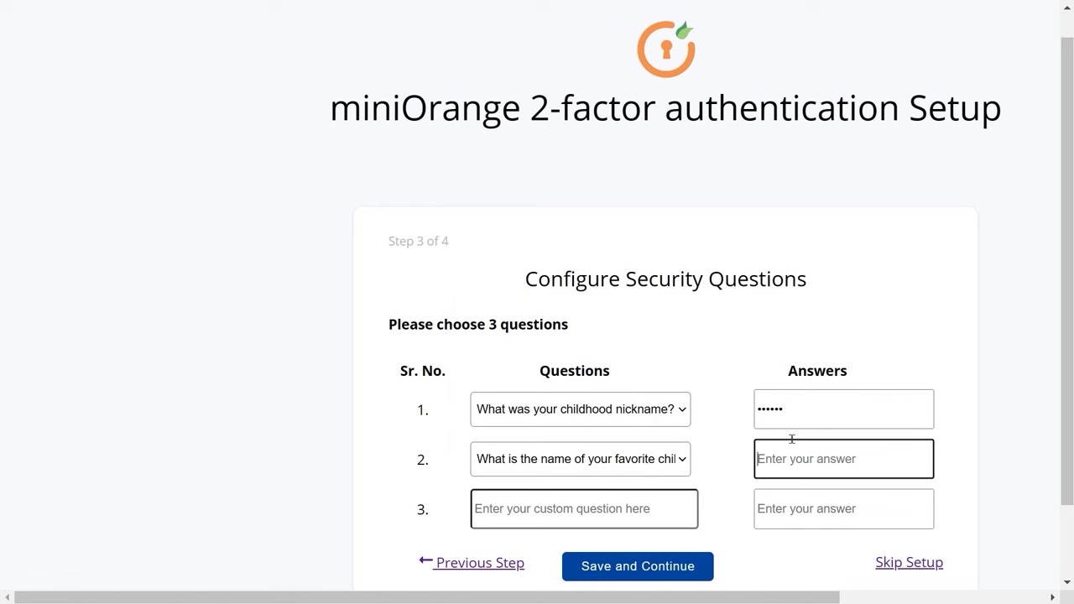
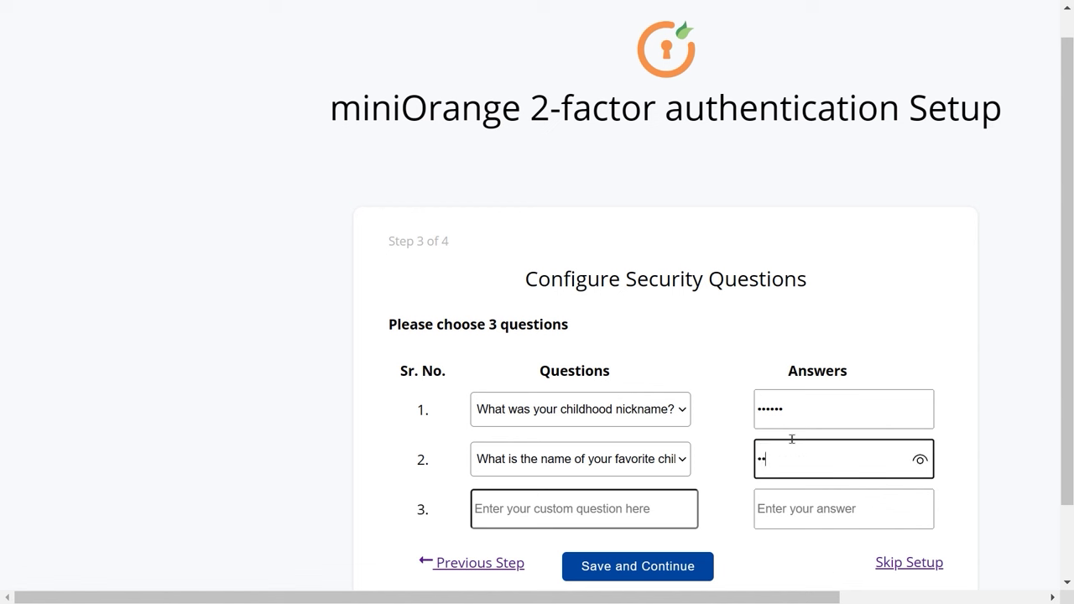
# Add the custom question 'What instrument do you play?' with an answer and save all three
pyautogui.click(518, 509)
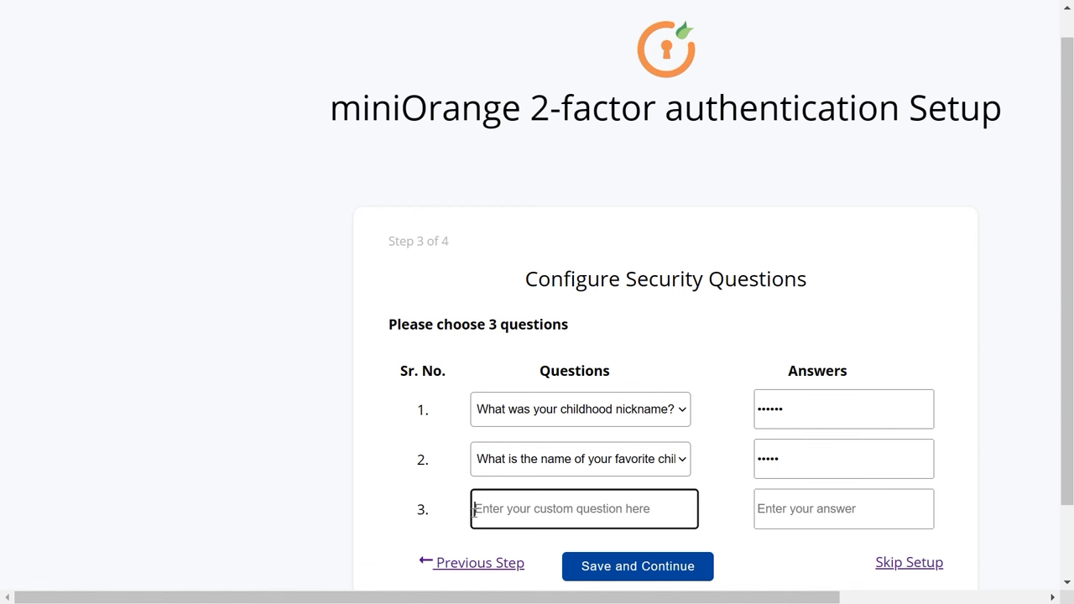
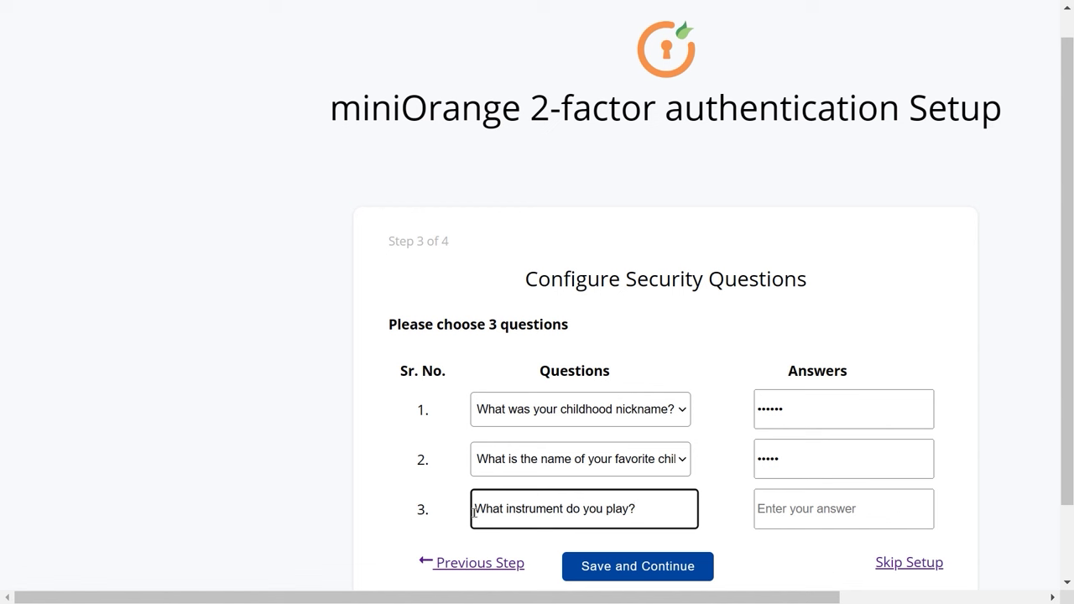
pyautogui.press('Tab')
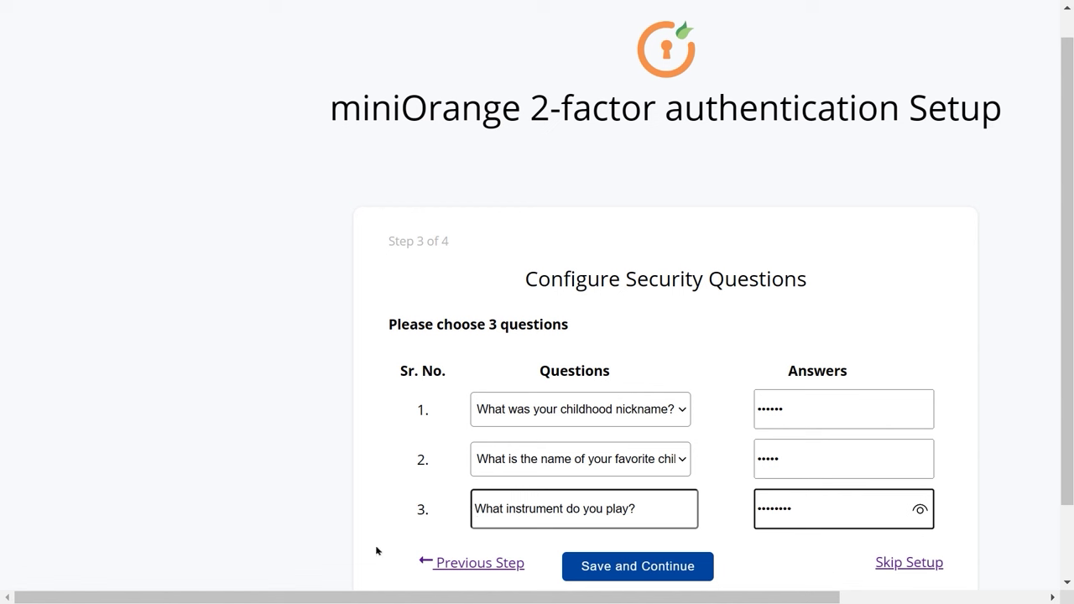
pyautogui.click(625, 568)
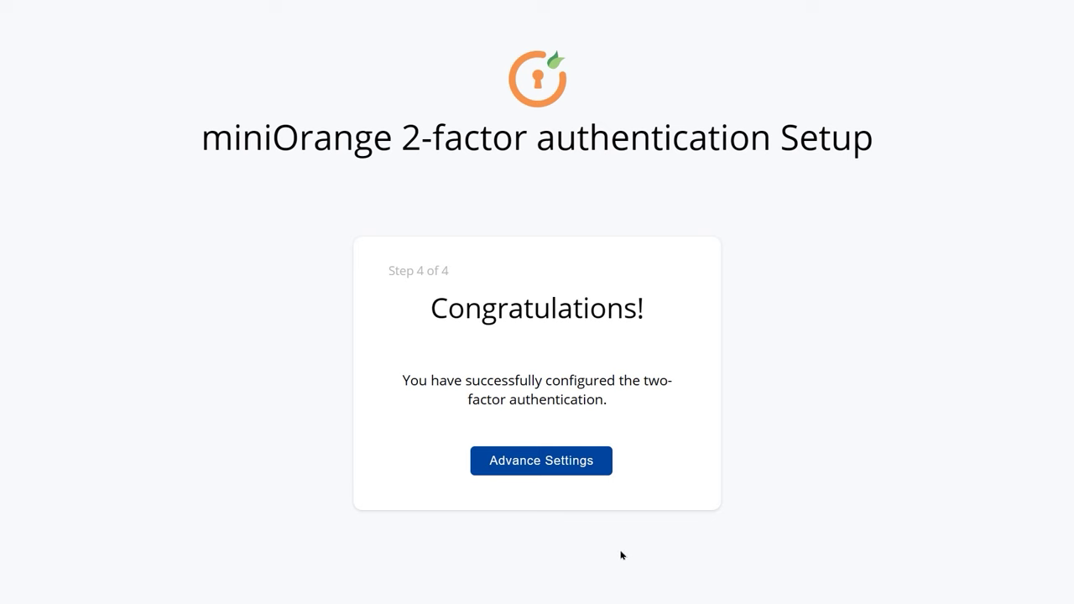
# Open the advanced 2FA settings and browse the available methods and plans
pyautogui.click(558, 459)
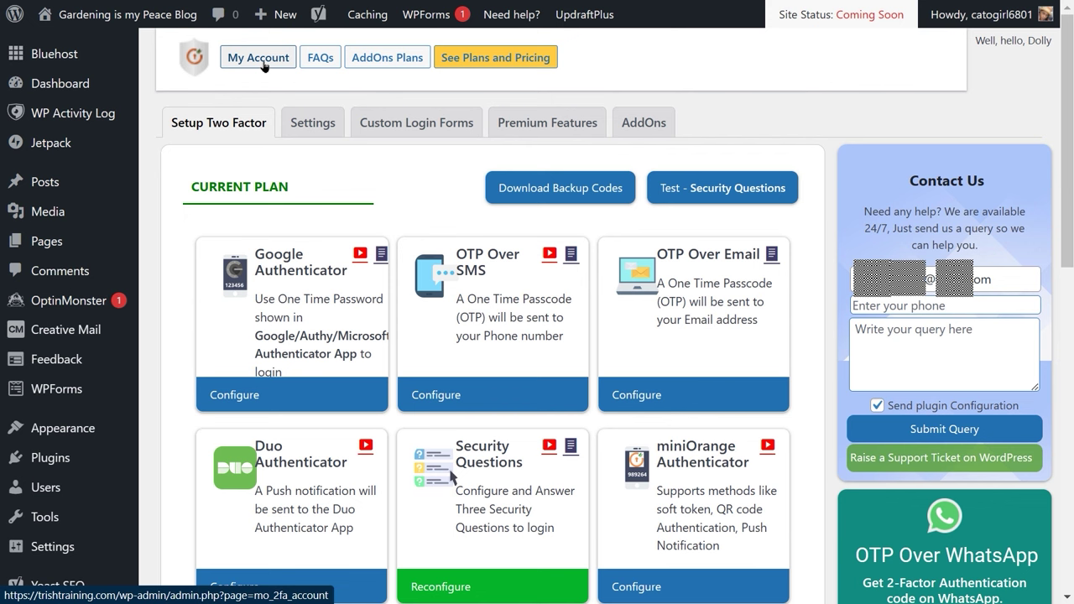
pyautogui.click(263, 58)
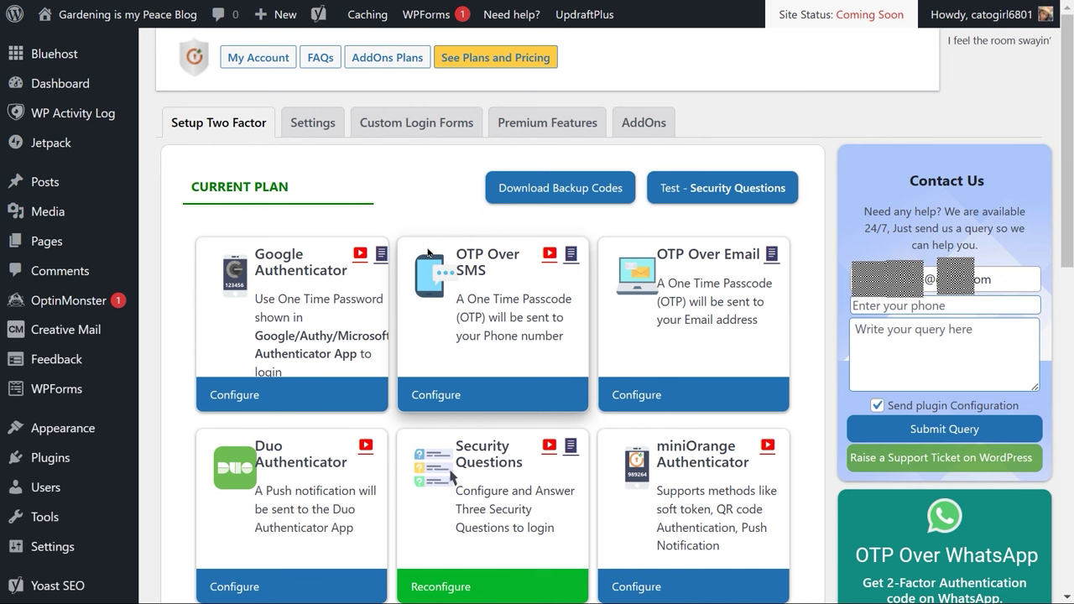
pyautogui.scroll(-5, 428, 252)
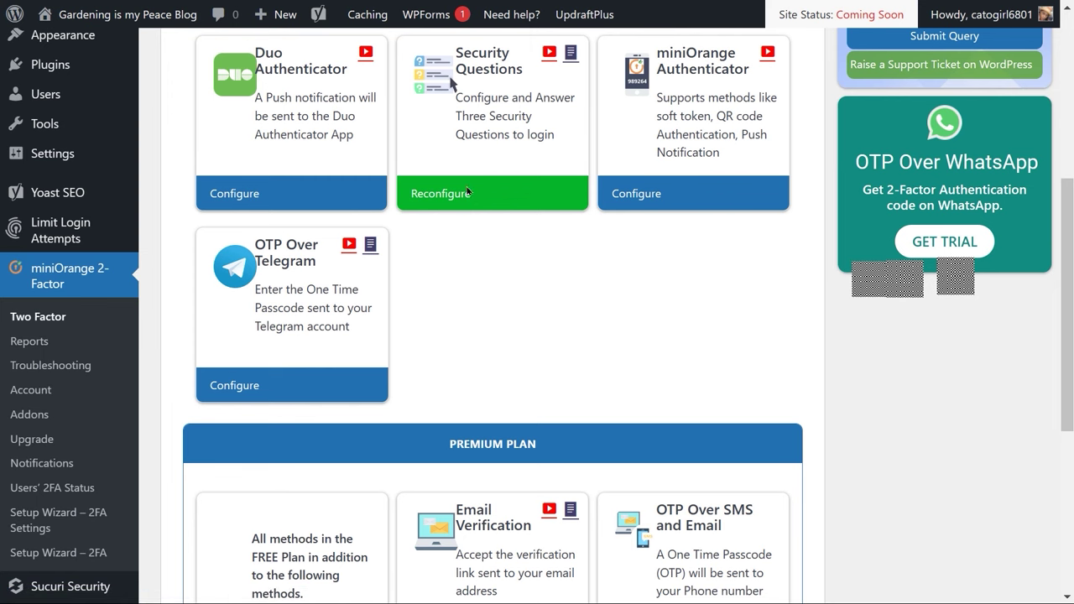
pyautogui.scroll(2, 468, 190)
pyautogui.scroll(2, 468, 189)
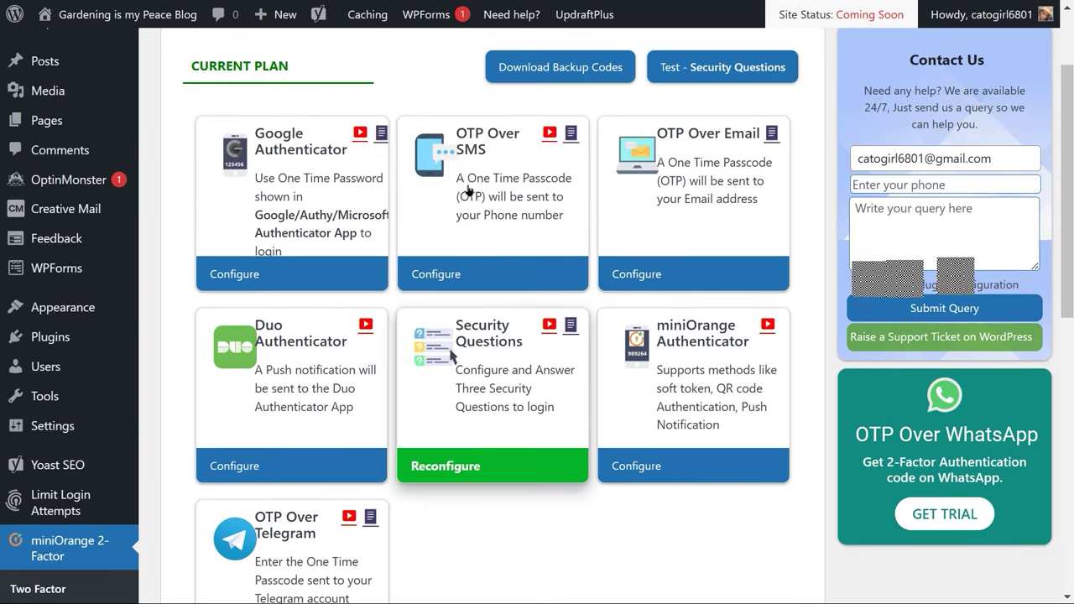
pyautogui.scroll(-4, 468, 192)
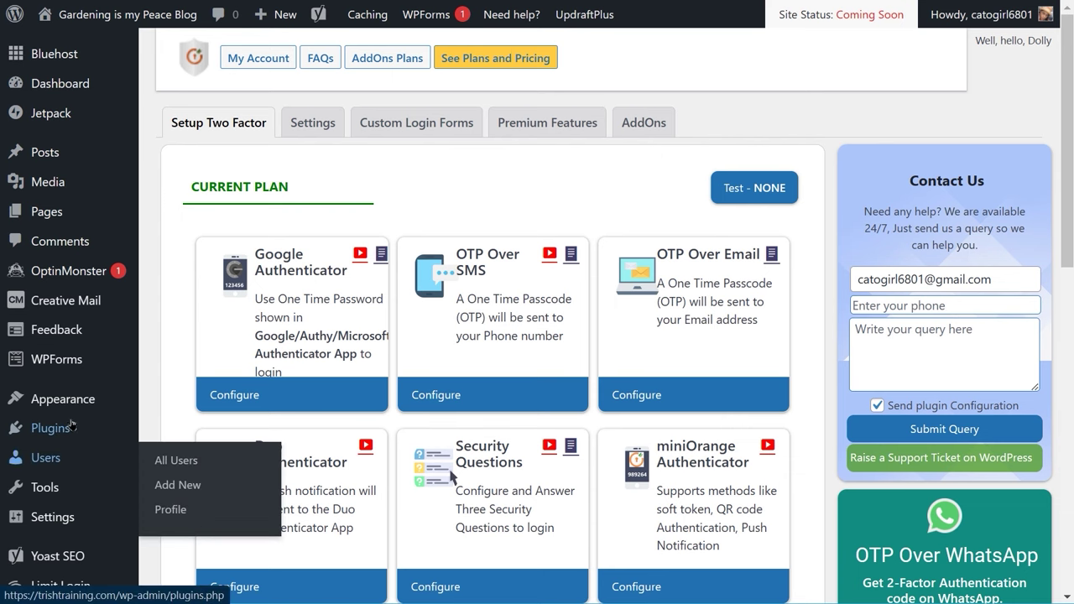
# Search the Add Plugins page for 'inactive logout'
pyautogui.moveTo(72, 429)
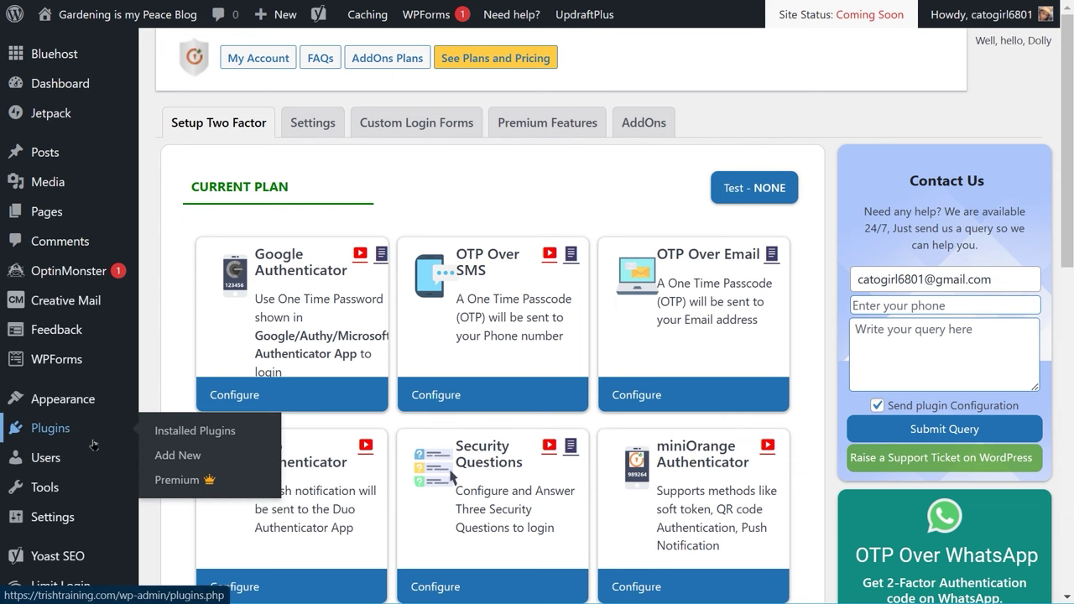
pyautogui.click(174, 463)
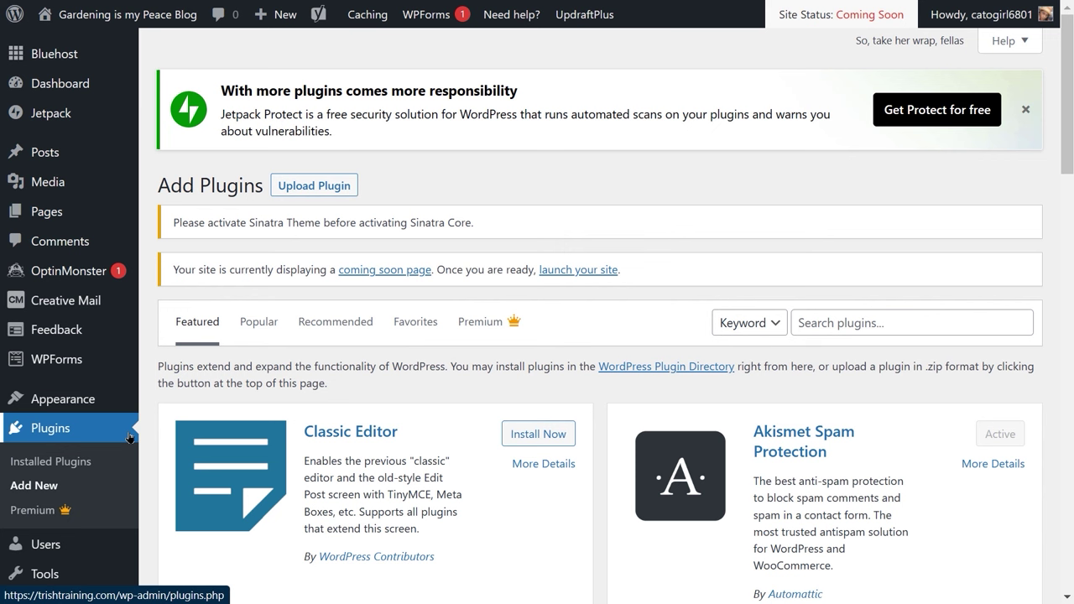
pyautogui.click(48, 485)
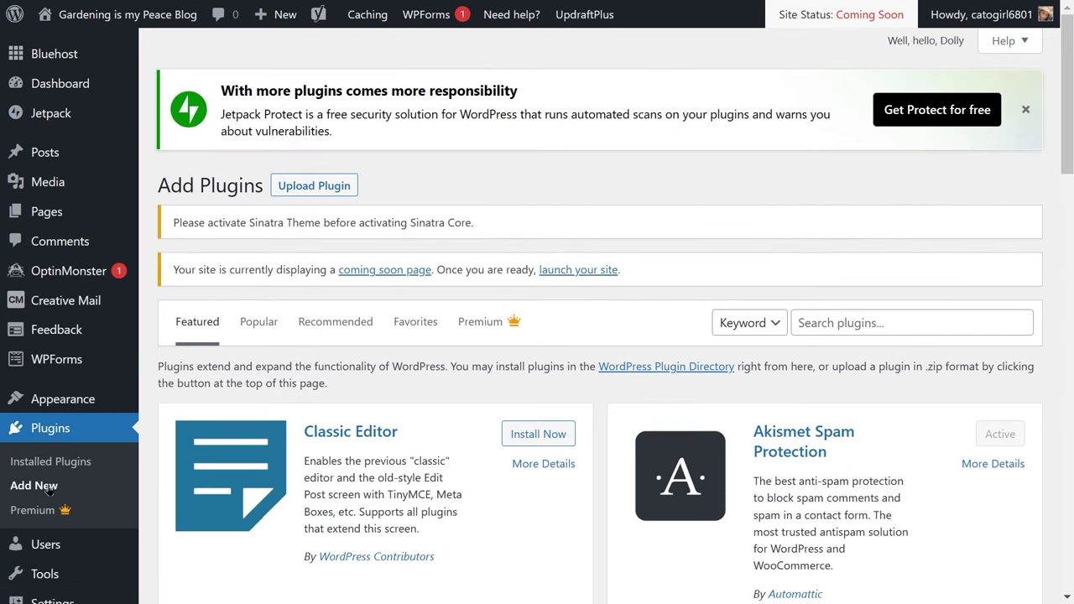
pyautogui.click(912, 323)
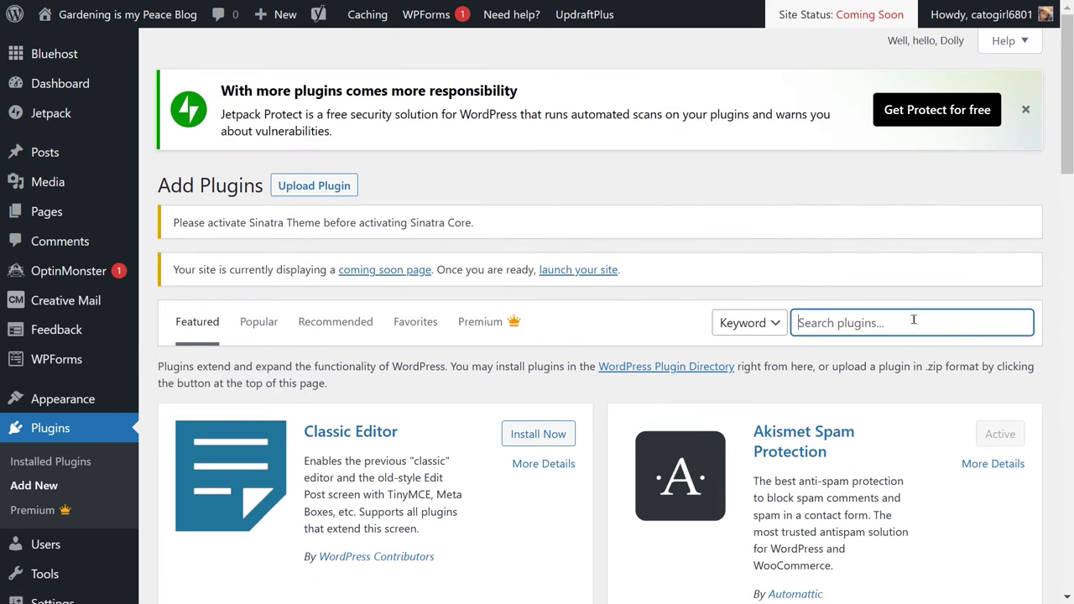
pyautogui.write('inac')
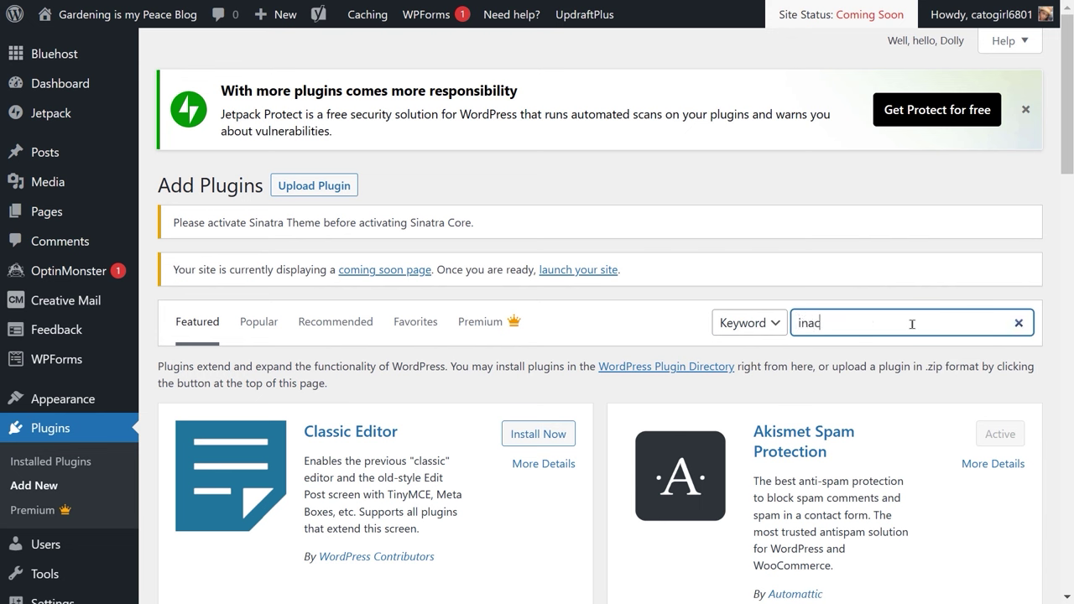
pyautogui.write('tive logout')
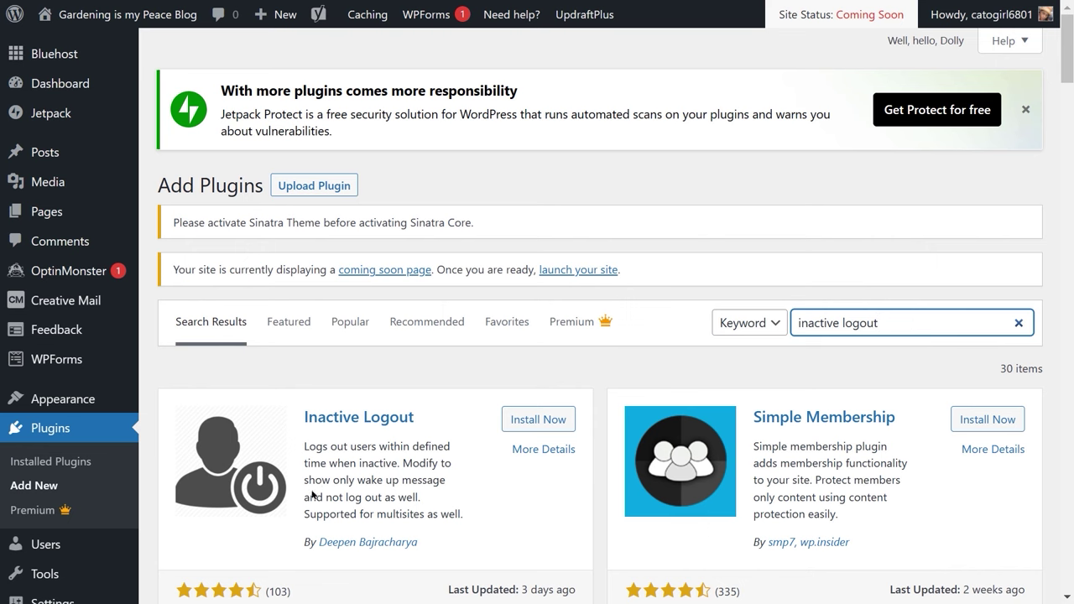
# Install and activate the Inactive Logout plugin, then open its settings
pyautogui.scroll(-2, 326, 482)
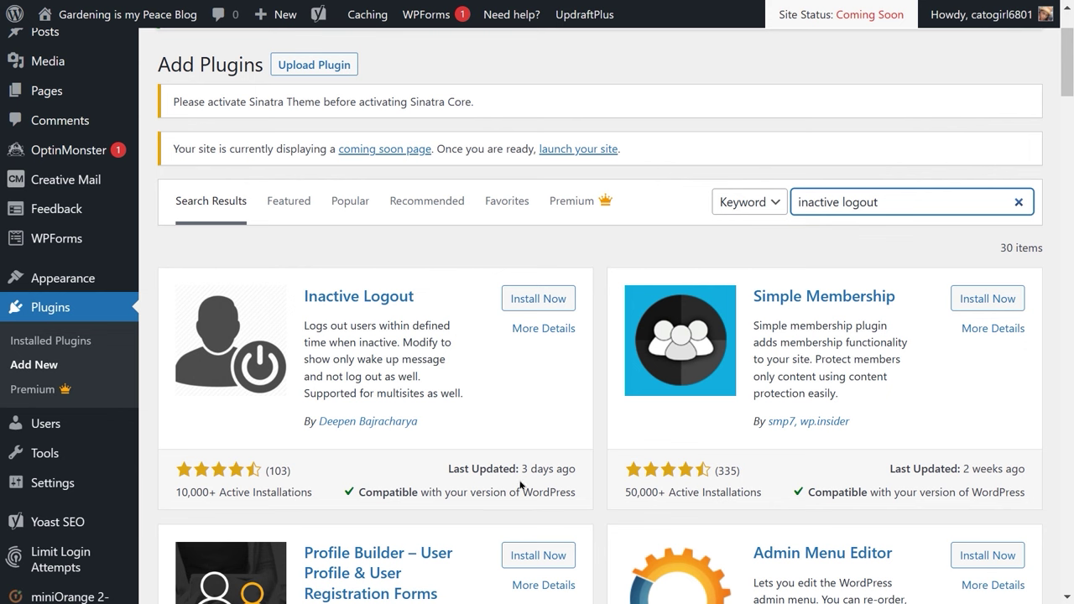
pyautogui.click(544, 302)
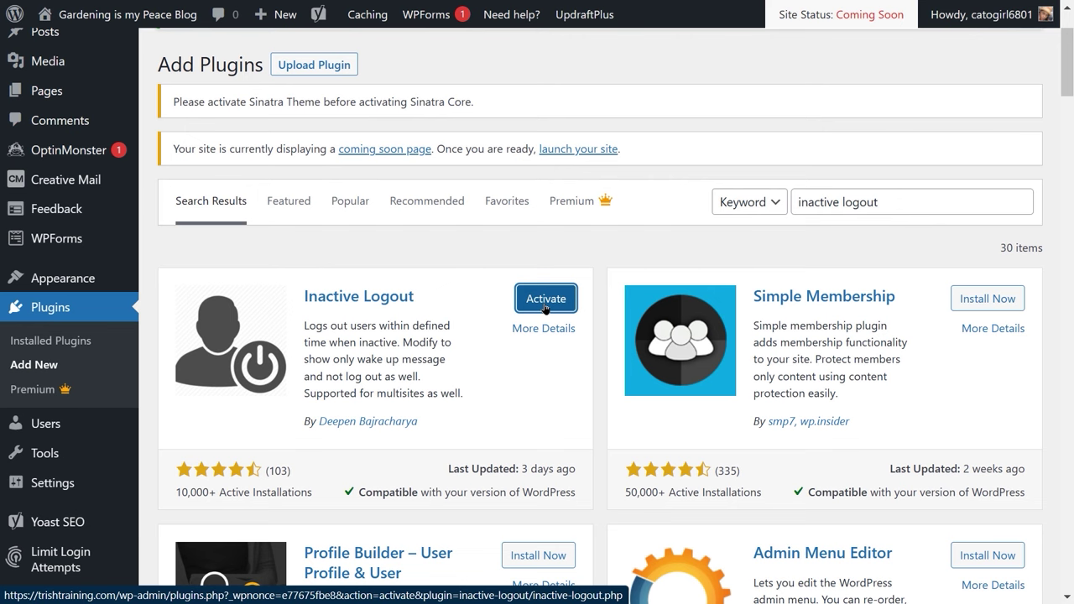
pyautogui.click(545, 302)
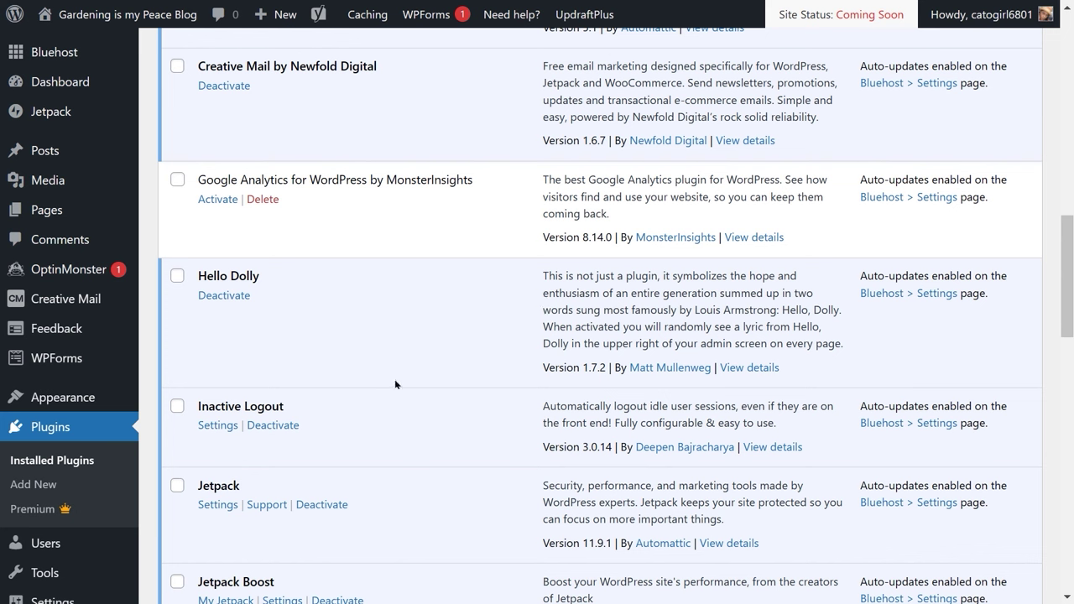
pyautogui.click(215, 429)
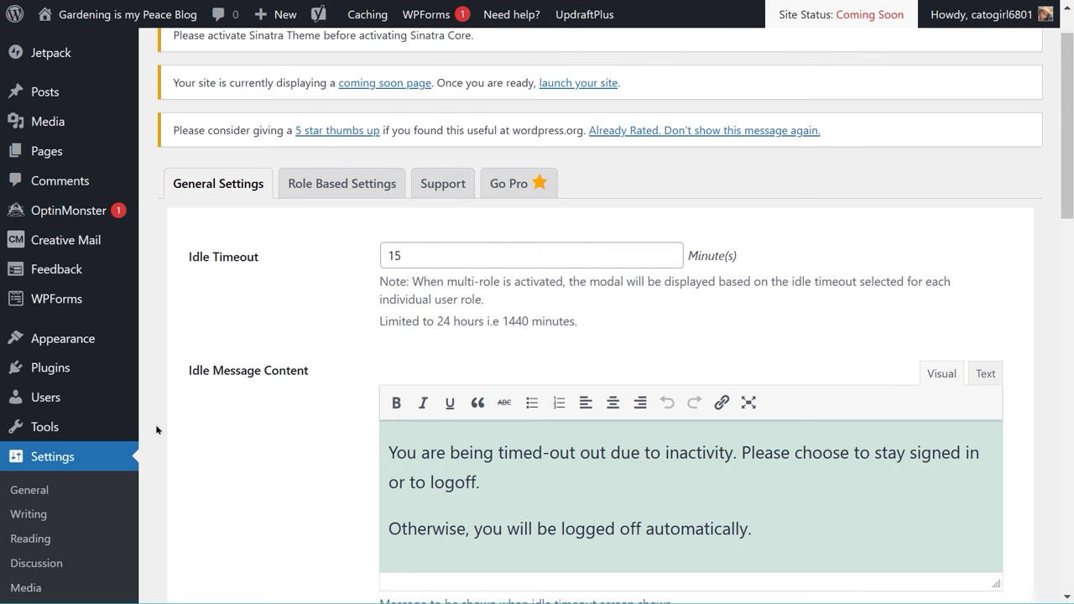
pyautogui.scroll(-3, 101, 431)
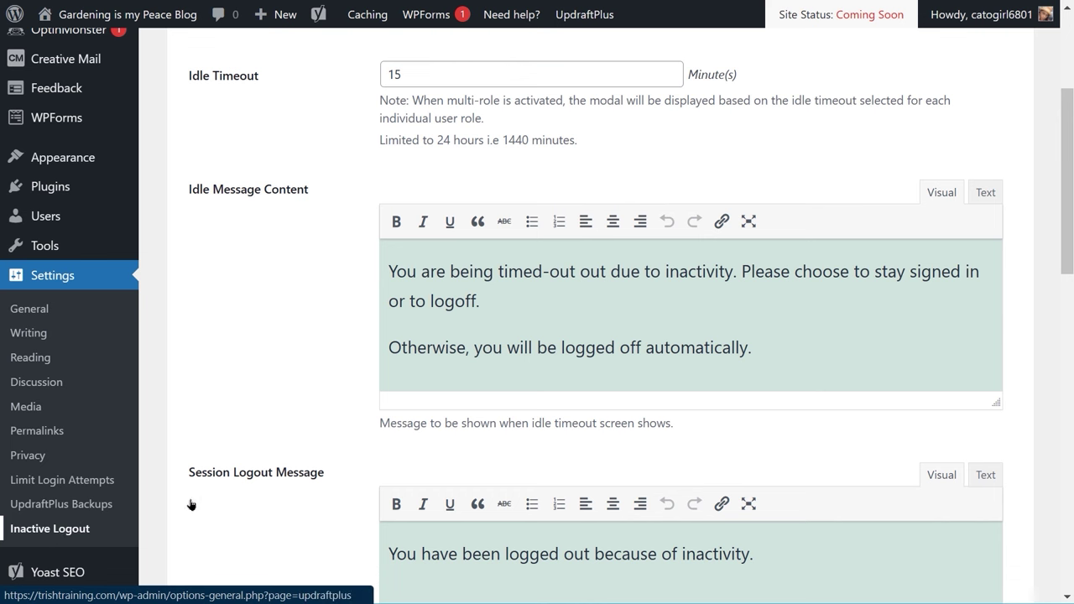
pyautogui.scroll(3, 326, 443)
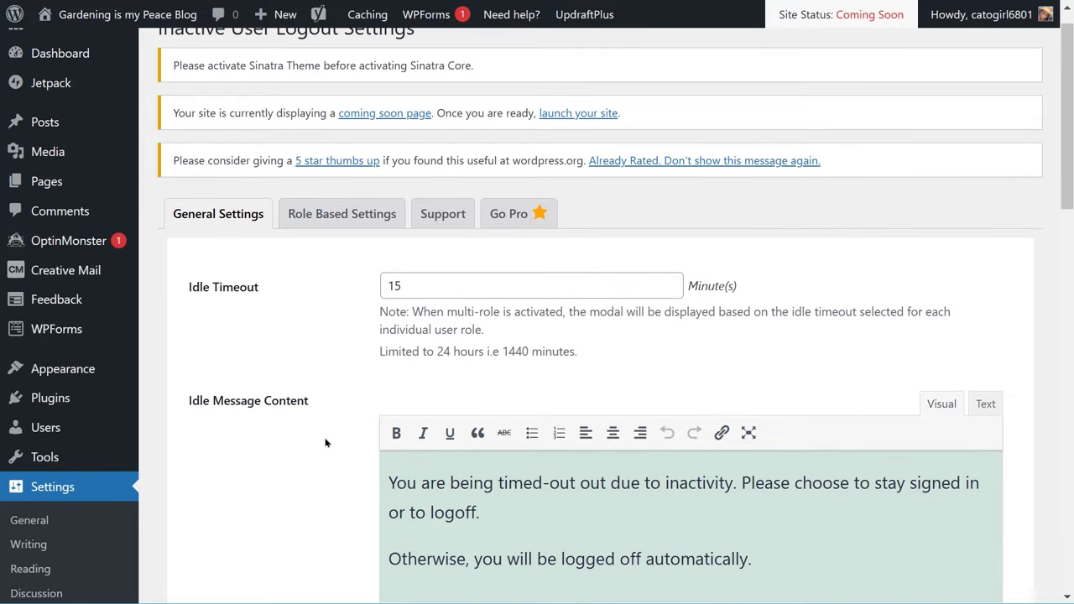
pyautogui.scroll(1, 325, 443)
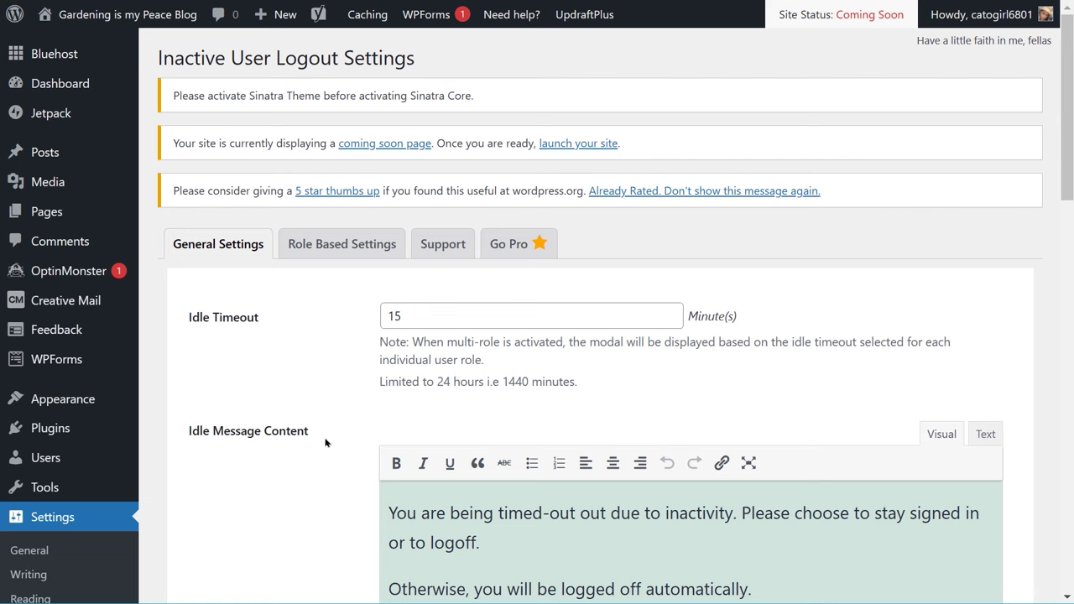
pyautogui.scroll(-2, 325, 443)
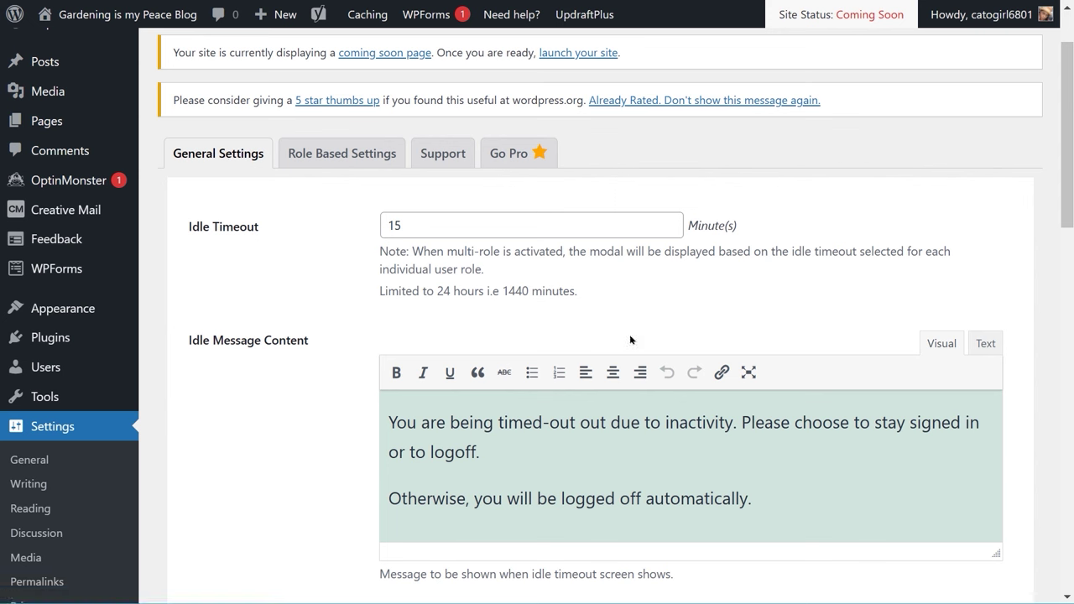
pyautogui.scroll(-1, 698, 352)
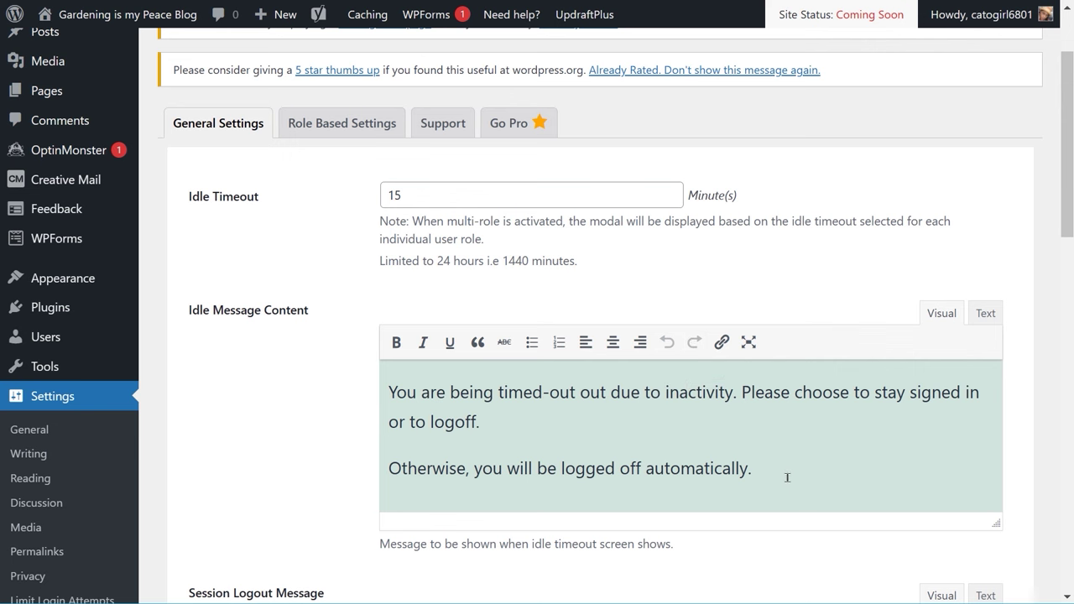
pyautogui.scroll(-1, 788, 477)
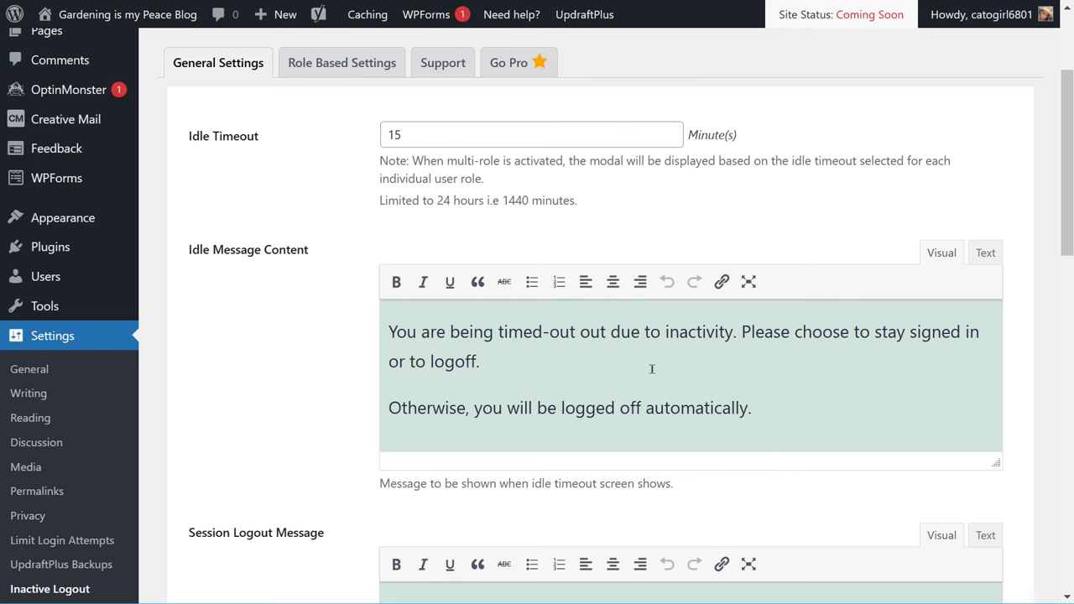
pyautogui.scroll(-3, 652, 369)
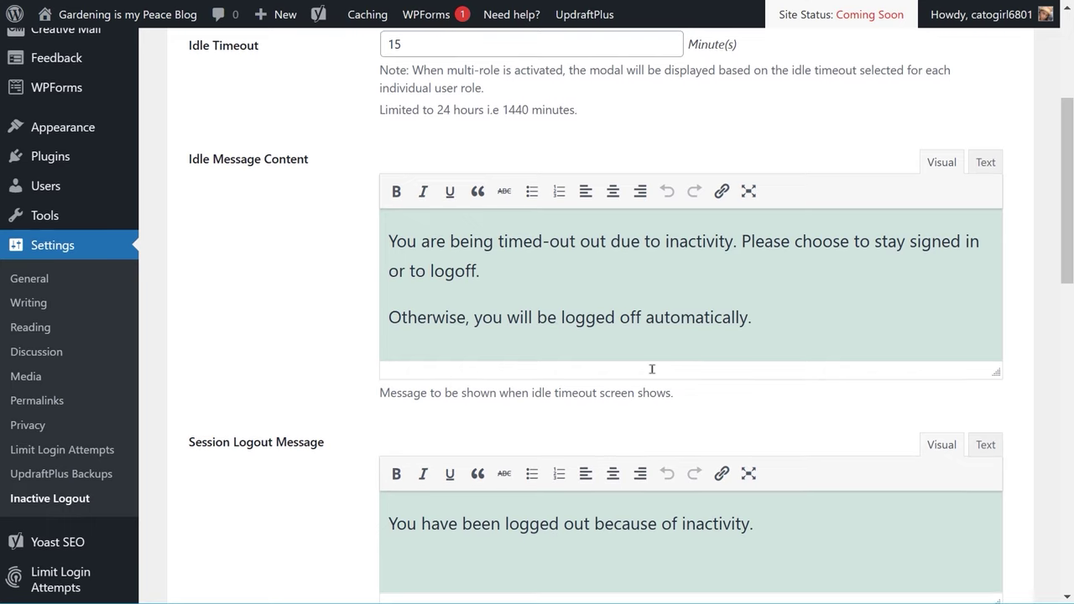
pyautogui.scroll(-2, 652, 368)
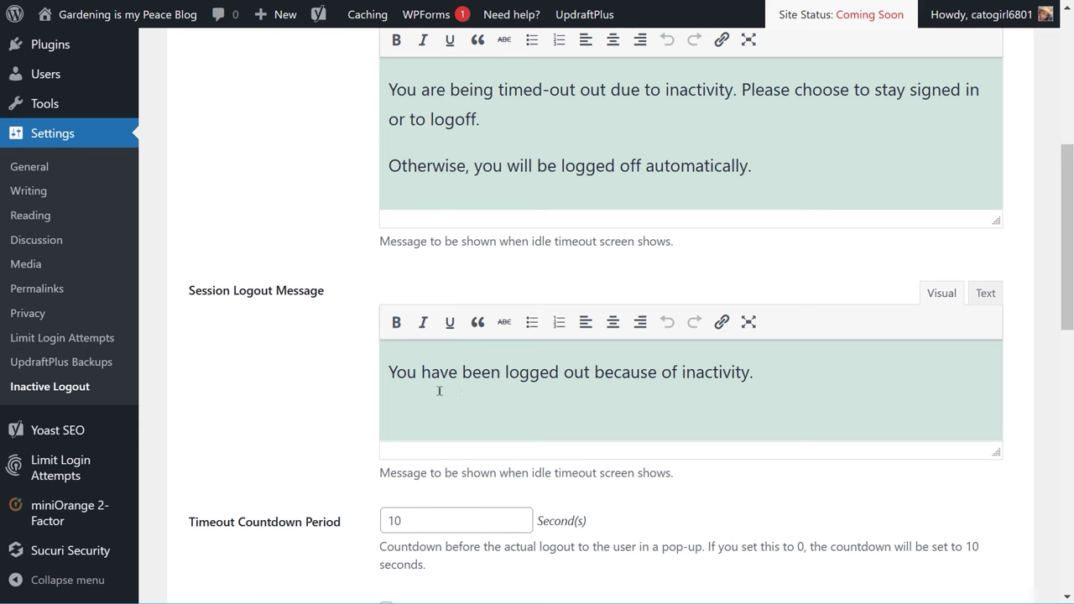
pyautogui.scroll(-1, 428, 387)
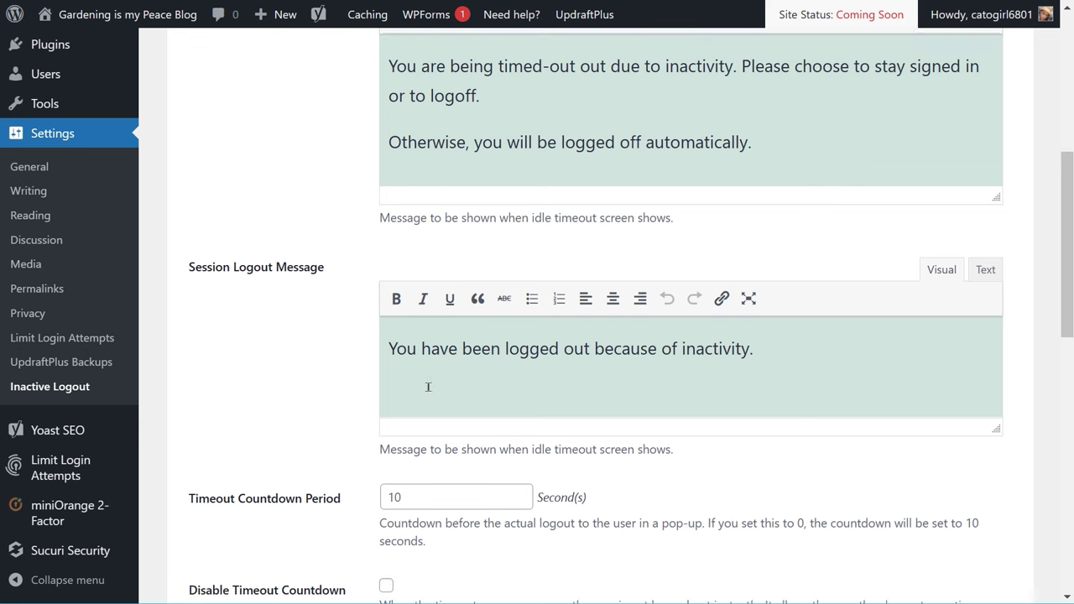
pyautogui.scroll(-1, 429, 387)
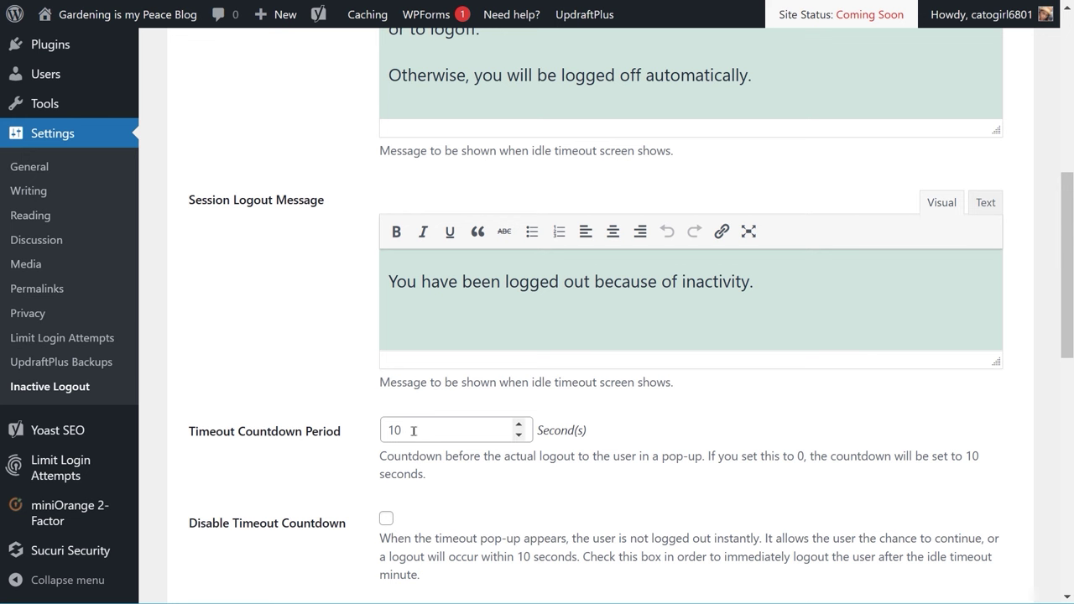
pyautogui.scroll(5, 413, 431)
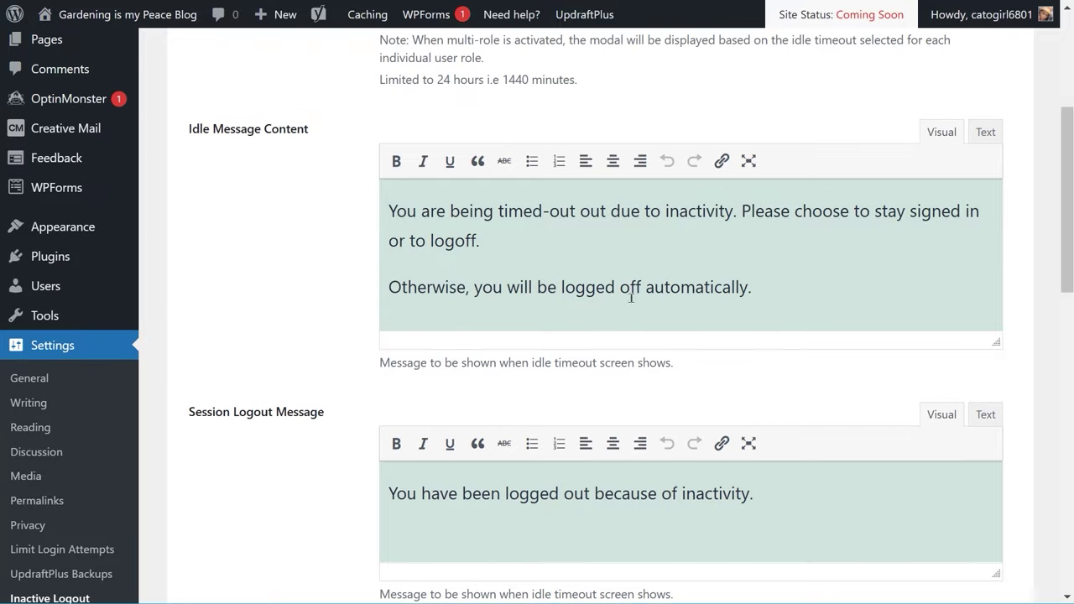
pyautogui.scroll(3, 657, 288)
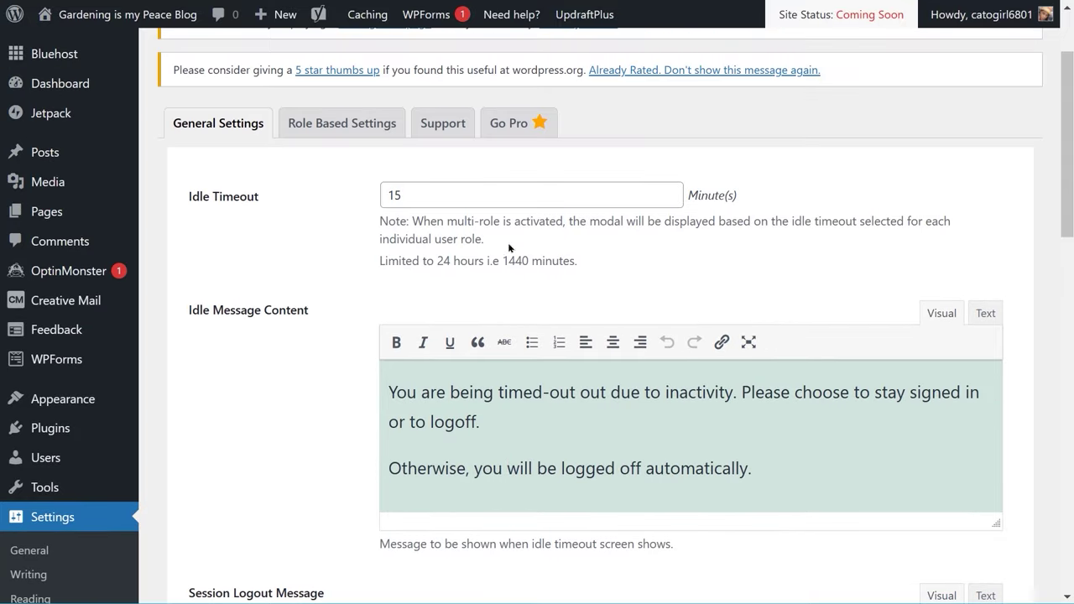
pyautogui.scroll(-7, 568, 216)
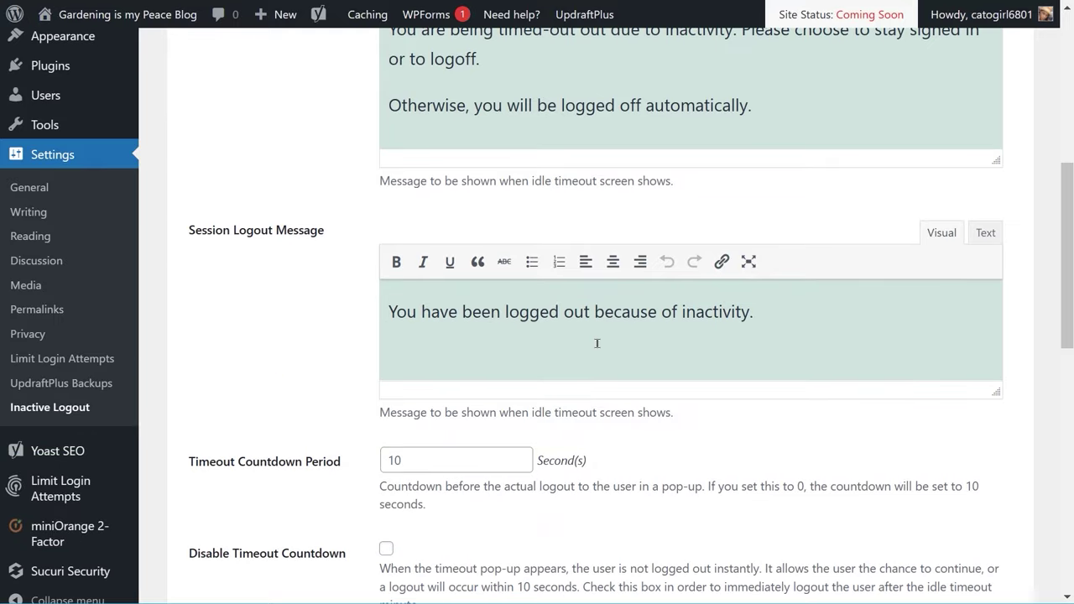
pyautogui.scroll(-1, 597, 344)
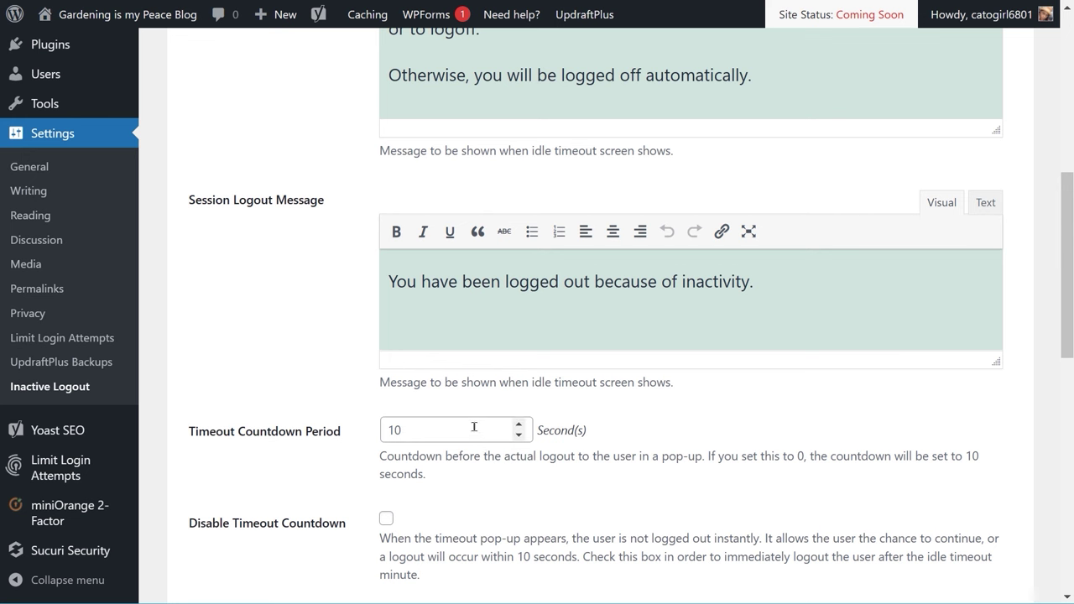
pyautogui.scroll(-3, 501, 288)
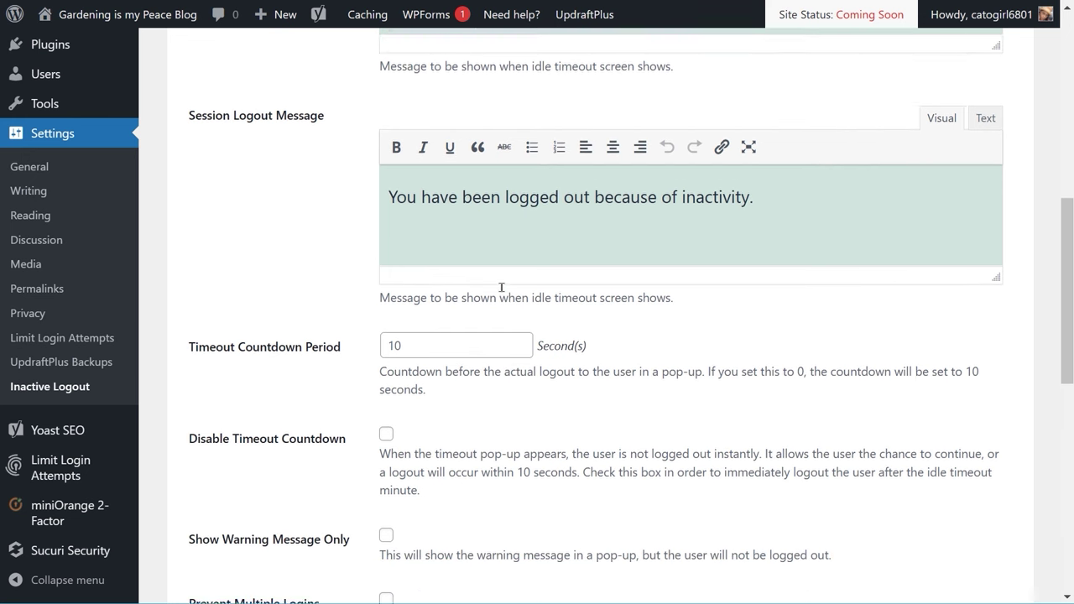
pyautogui.scroll(-2, 501, 288)
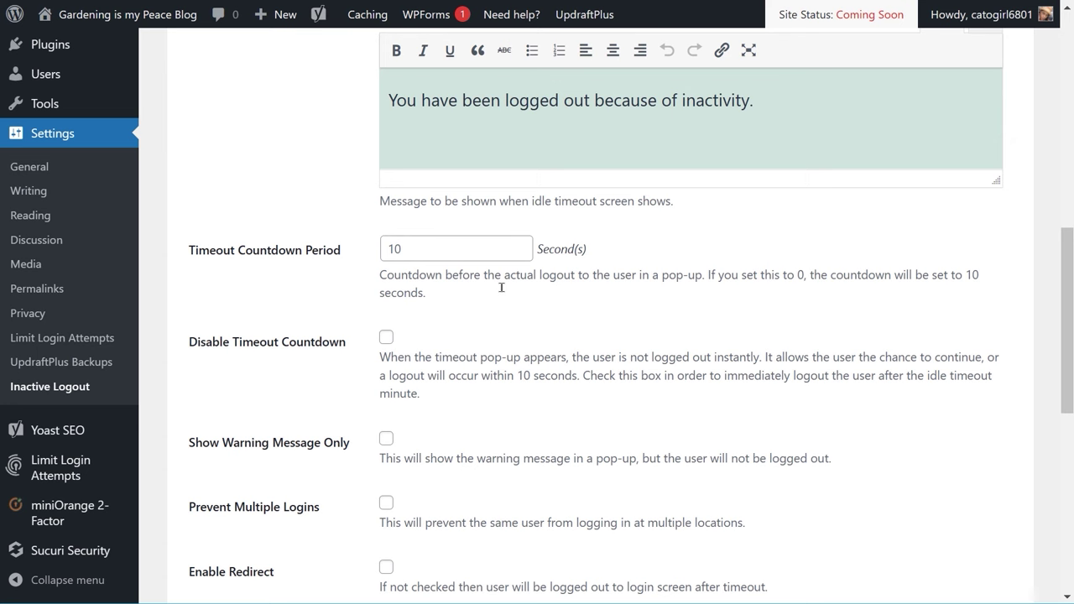
pyautogui.scroll(-2, 476, 370)
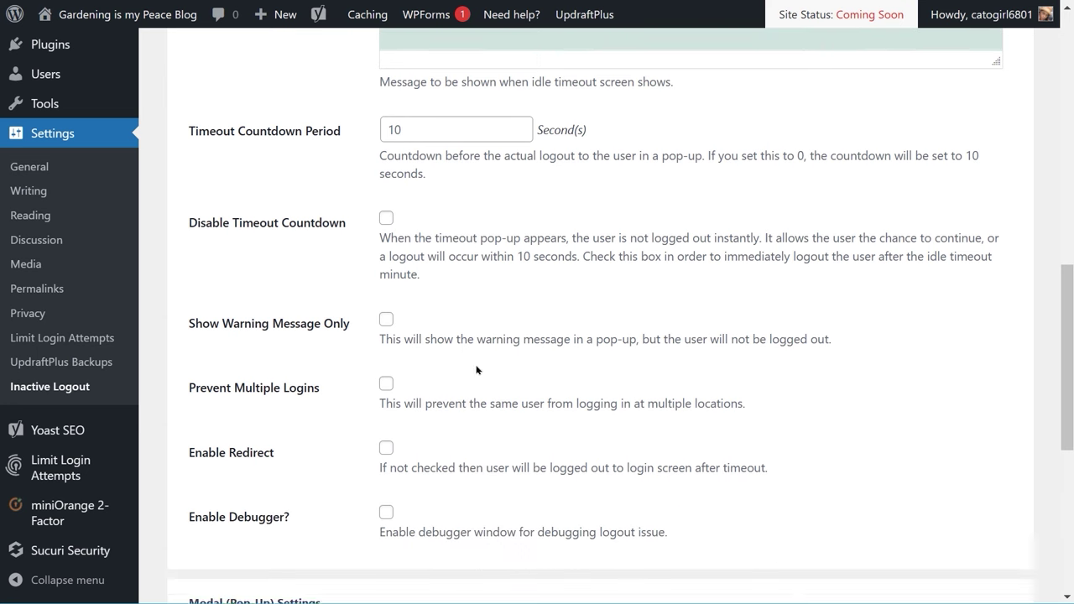
pyautogui.scroll(-1, 476, 369)
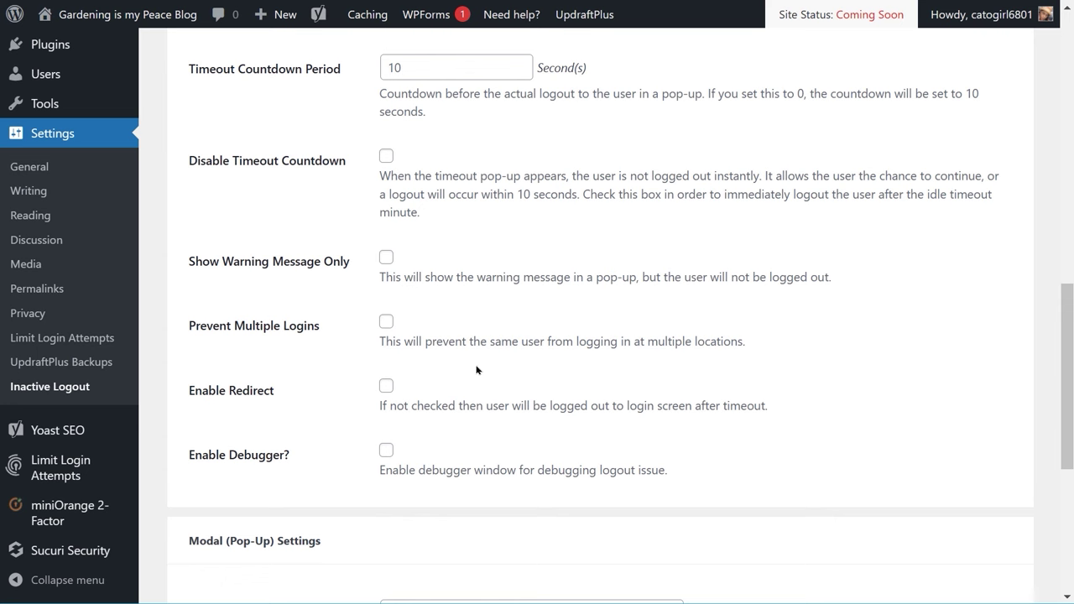
pyautogui.scroll(-2, 476, 370)
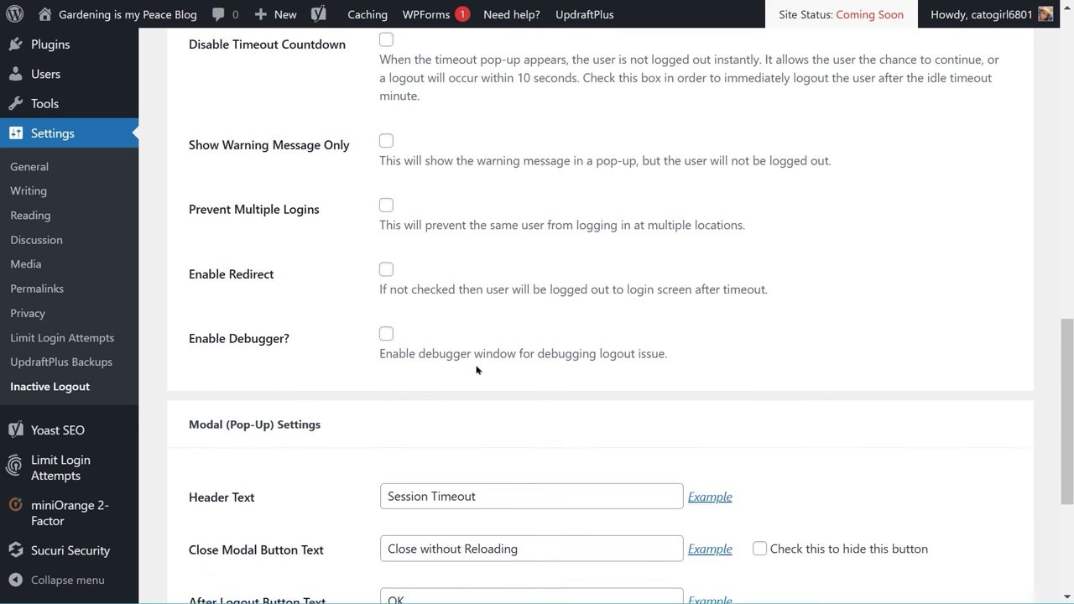
pyautogui.scroll(-2, 476, 370)
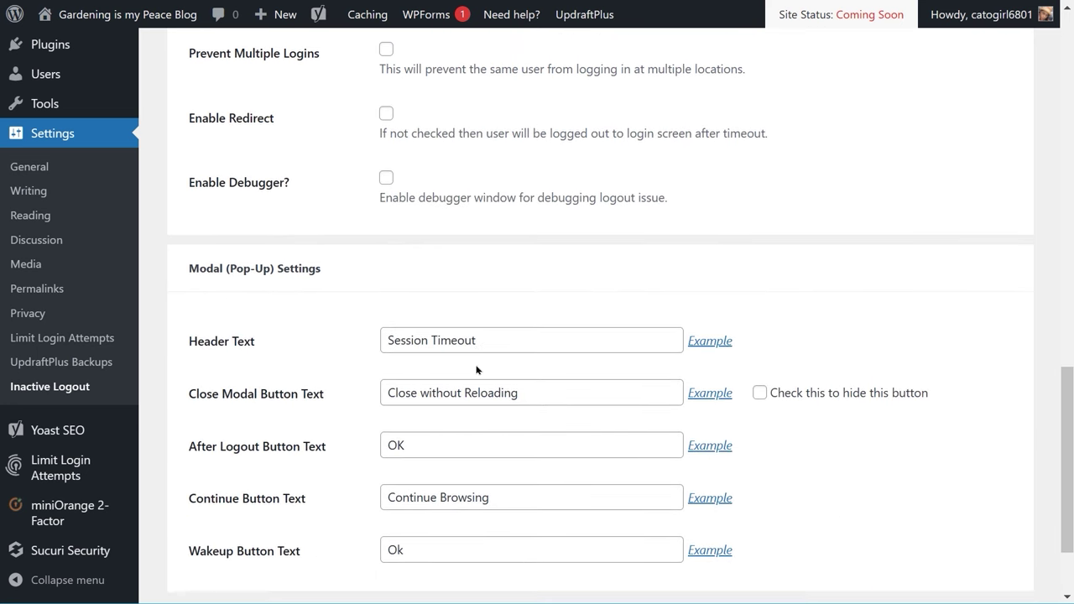
pyautogui.scroll(-2, 476, 370)
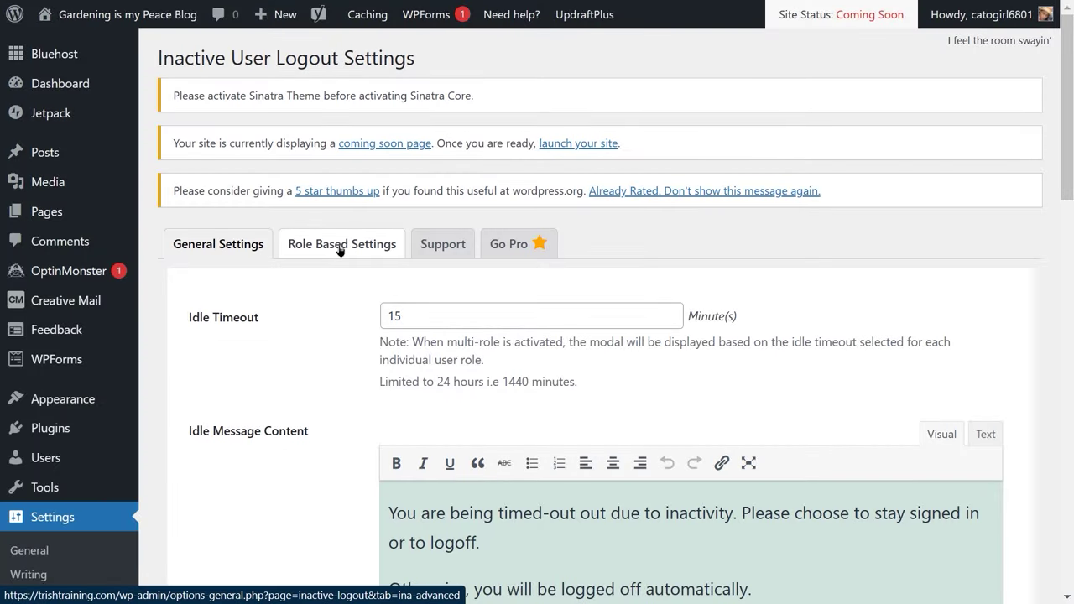
# Enable Multi-Role Timeout under Role Based Settings and browse the user role list
pyautogui.click(340, 249)
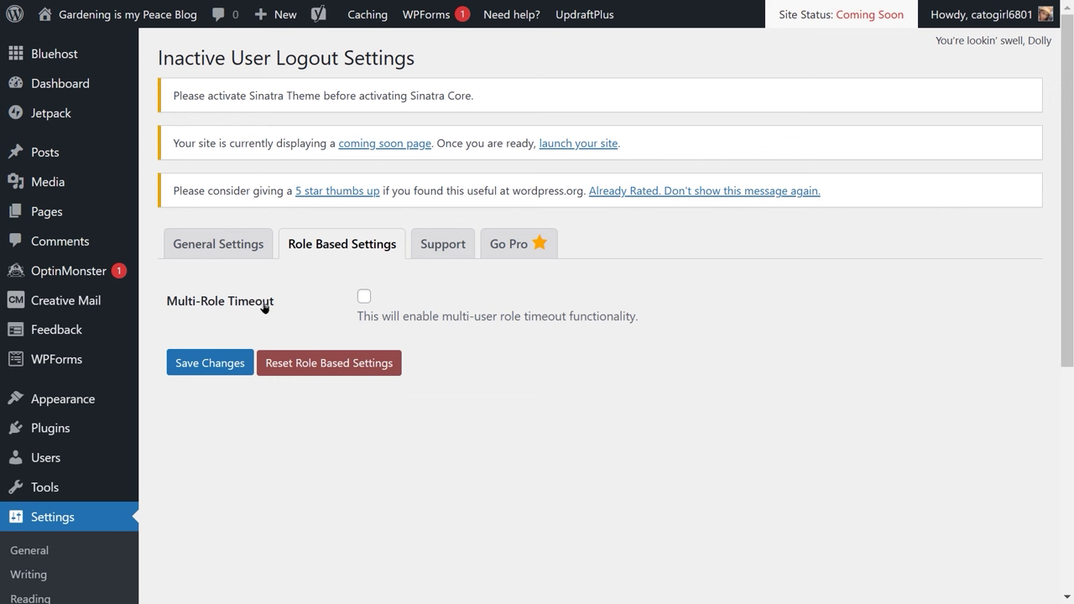
pyautogui.click(365, 298)
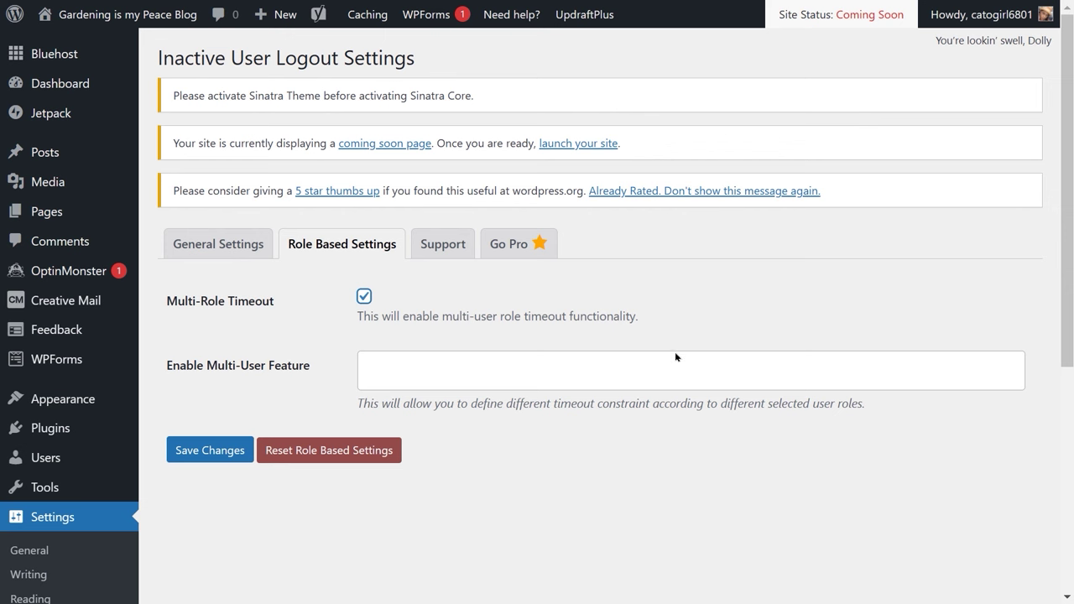
pyautogui.click(419, 363)
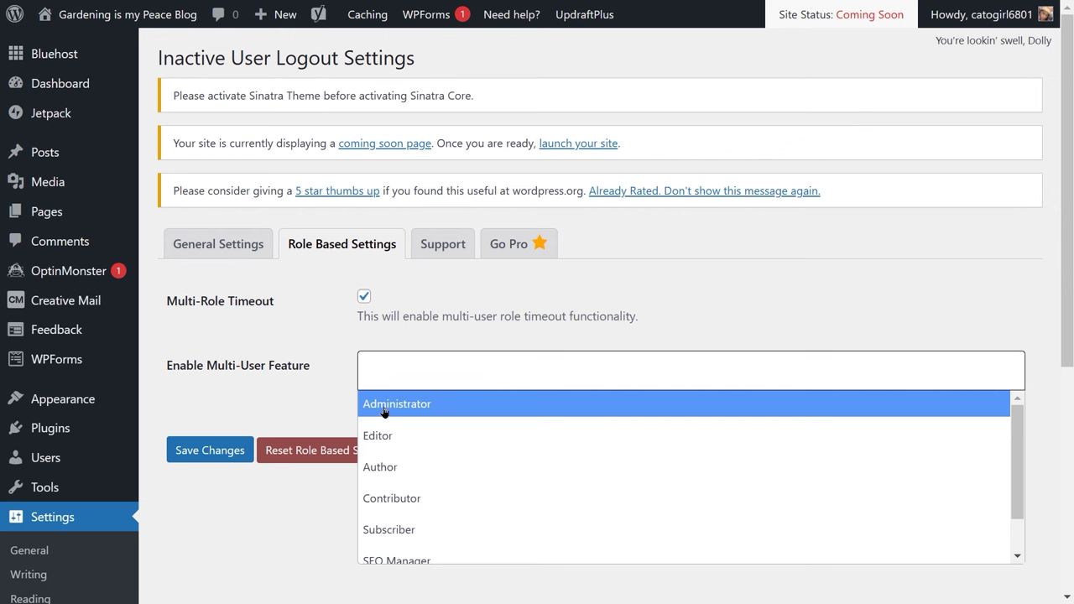
pyautogui.scroll(-1, 391, 422)
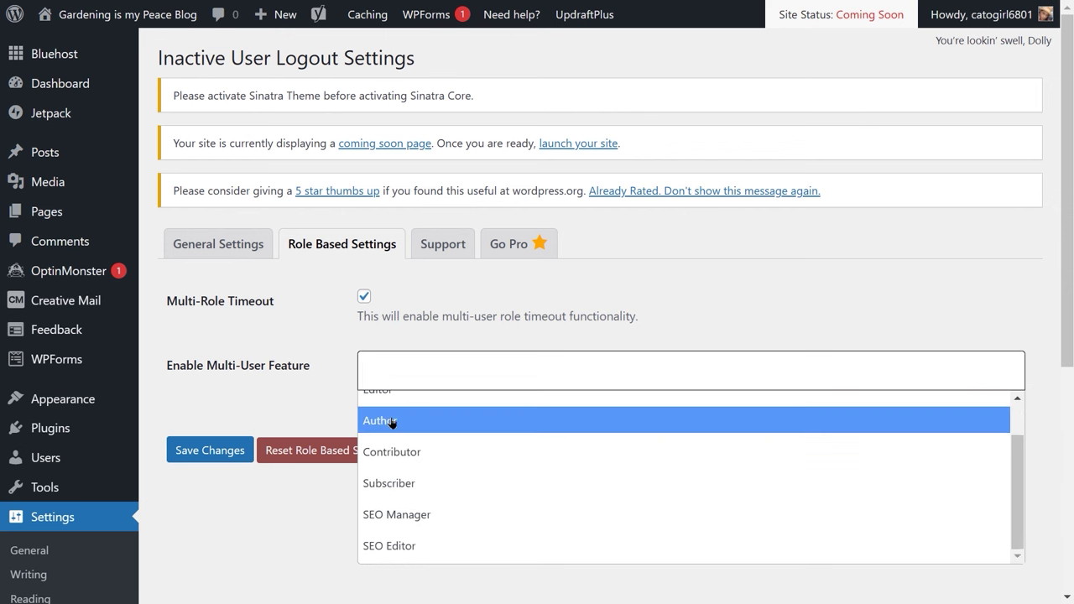
pyautogui.scroll(1, 391, 422)
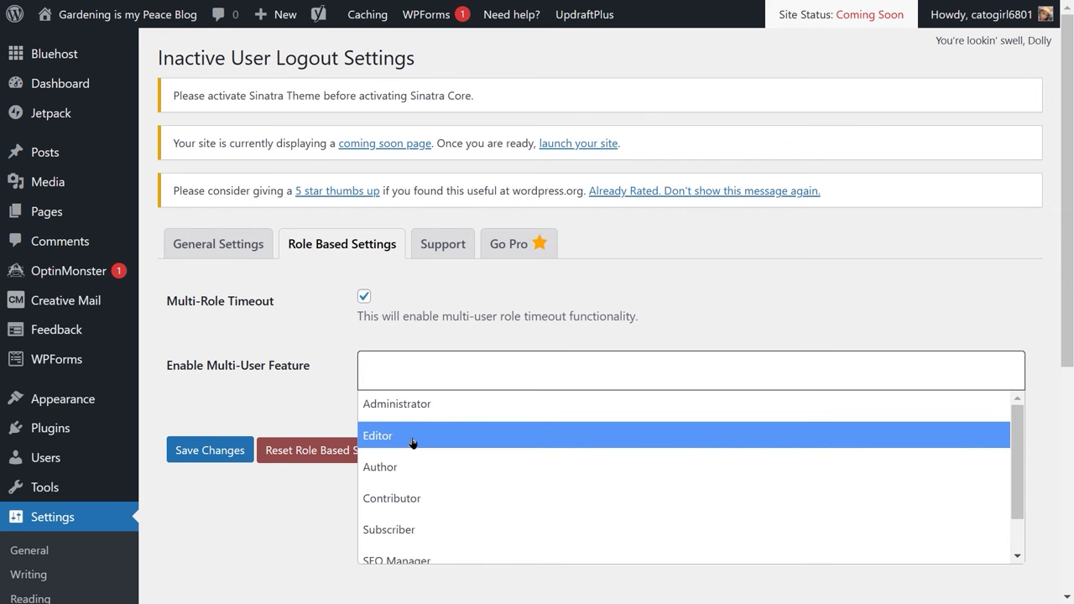
pyautogui.click(319, 408)
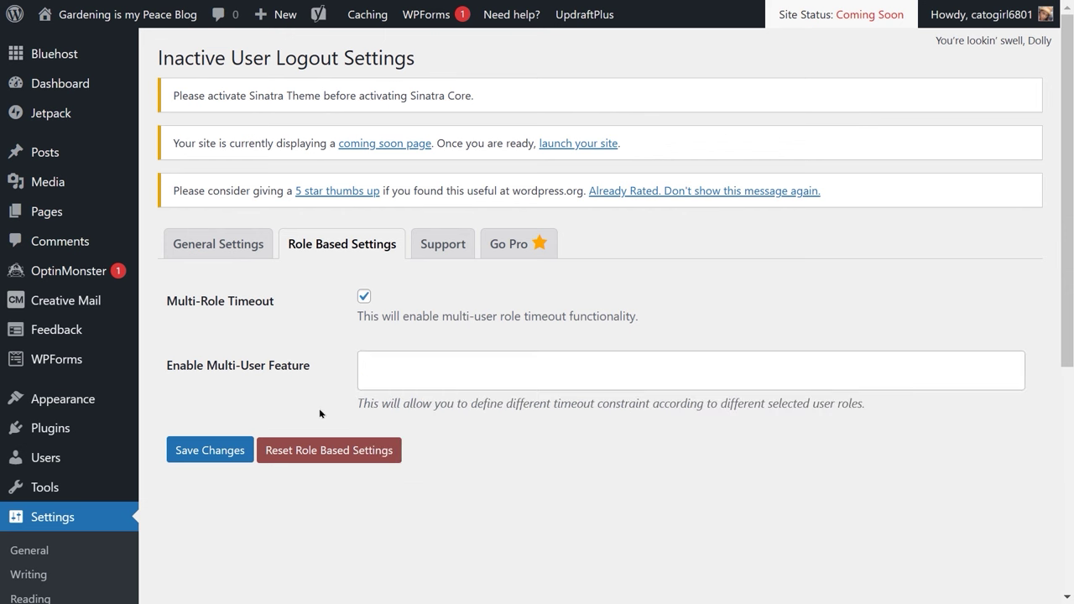
# Add then remove the Editor role, untick Multi-Role Timeout, and view Support
pyautogui.click(455, 359)
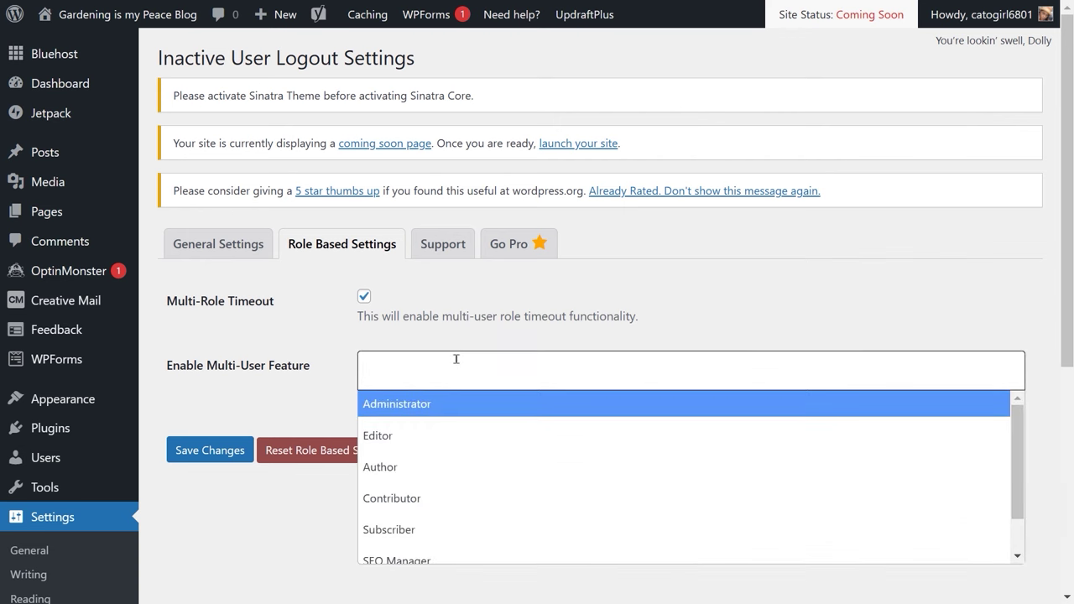
pyautogui.click(386, 444)
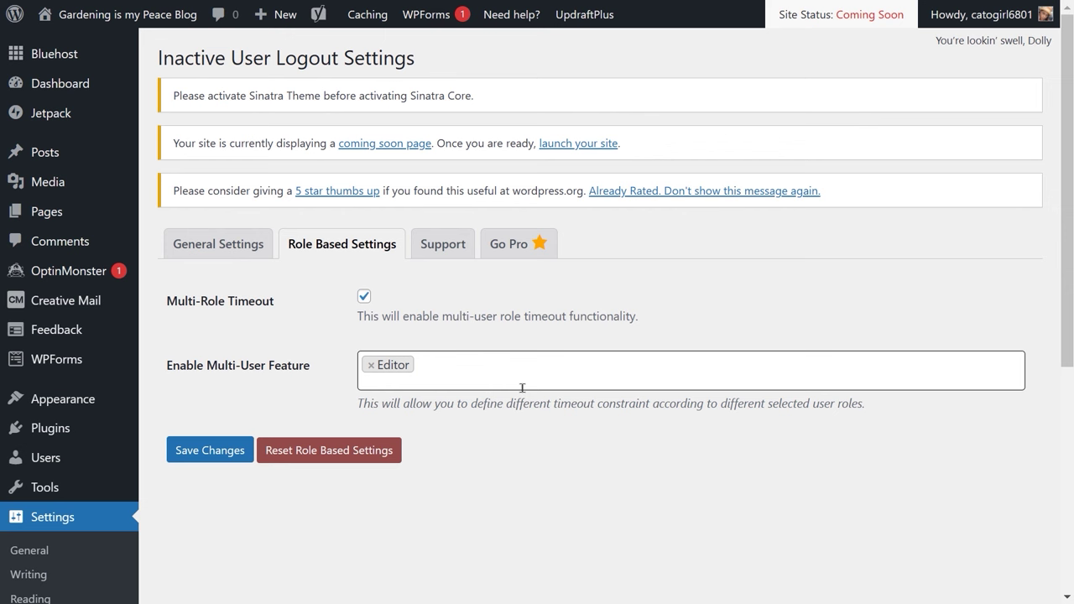
pyautogui.click(367, 364)
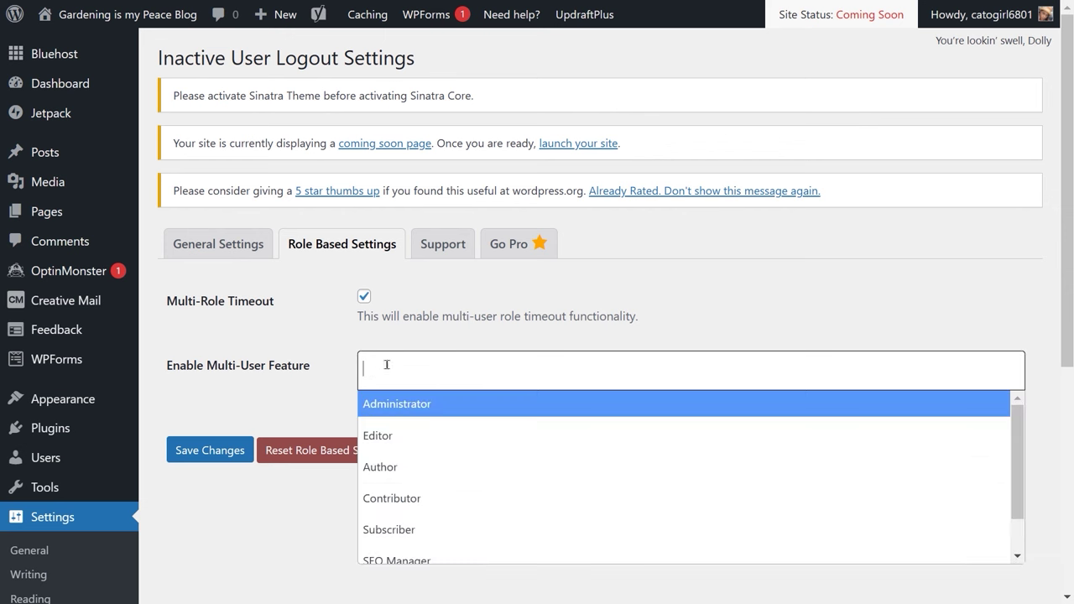
pyautogui.click(433, 320)
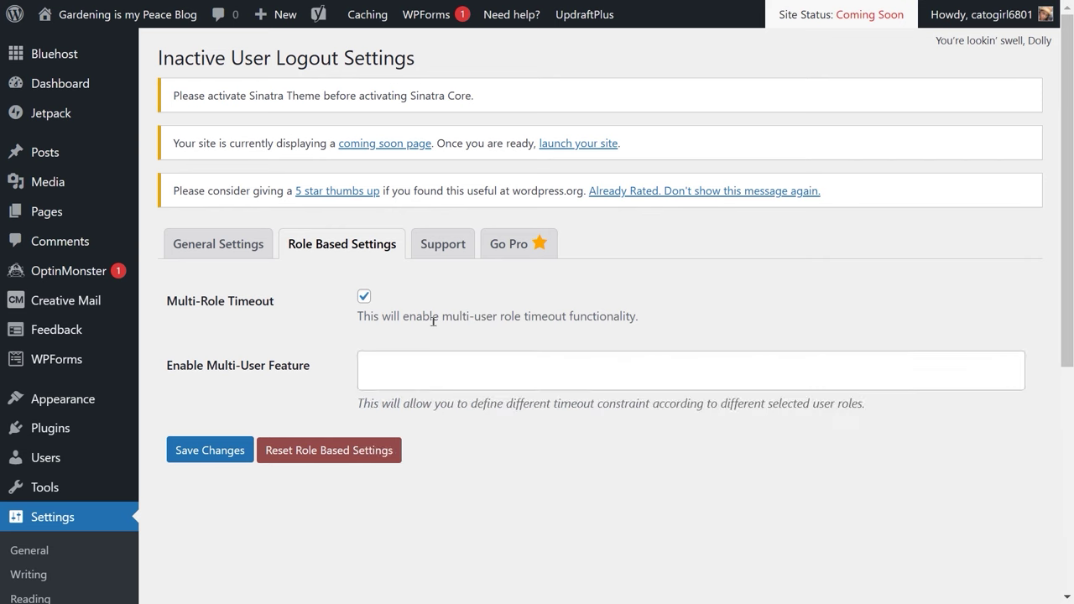
pyautogui.click(364, 297)
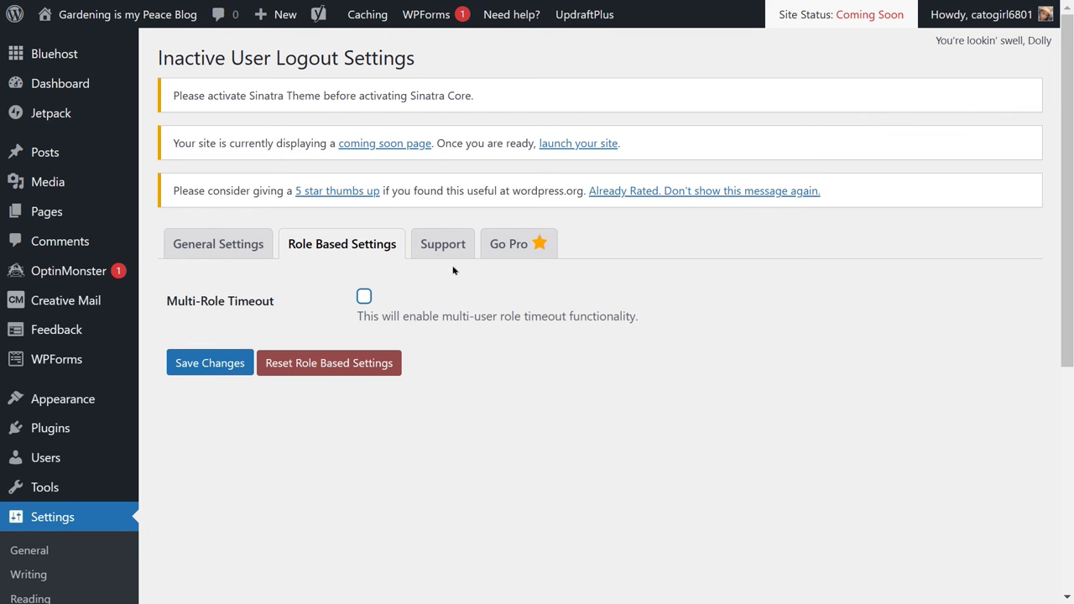
pyautogui.click(438, 246)
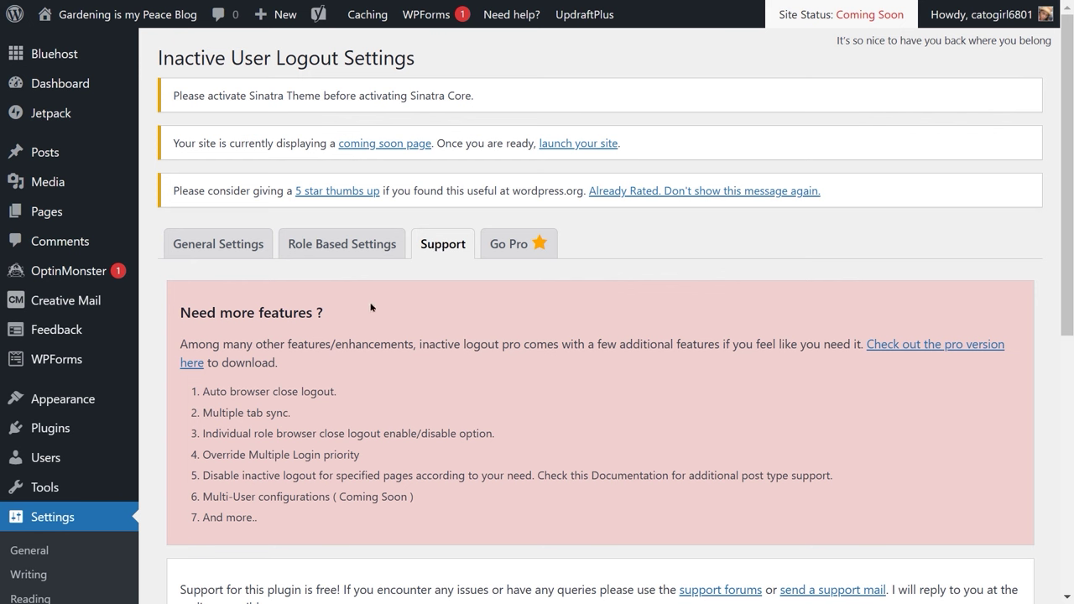
# Scroll through the Support tab's pro features and help sections, then back up
pyautogui.scroll(-3, 317, 362)
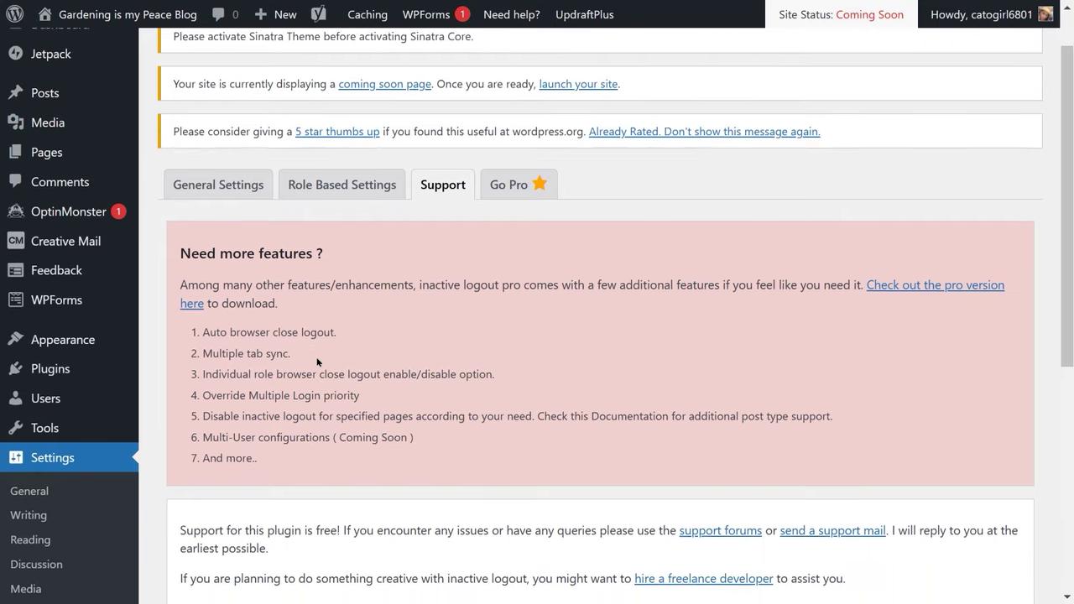
pyautogui.scroll(-3, 317, 357)
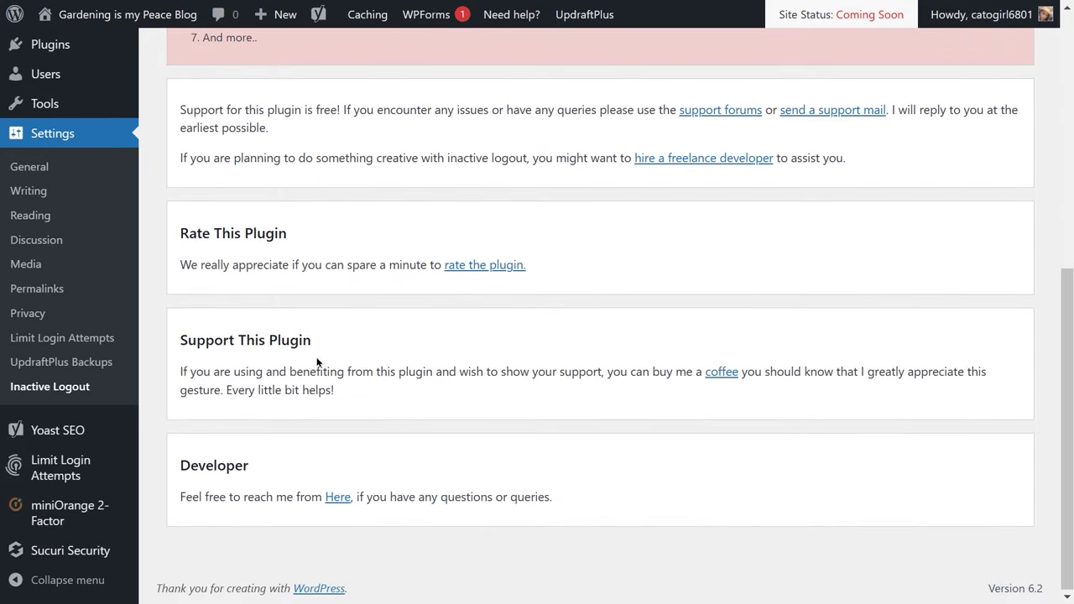
pyautogui.scroll(5, 317, 363)
pyautogui.scroll(2, 318, 363)
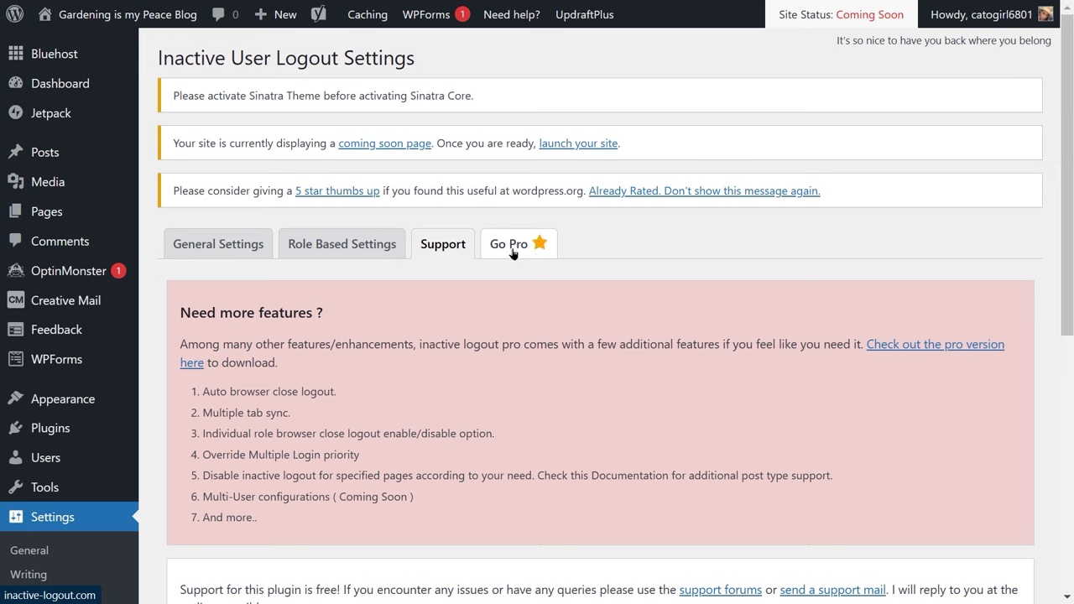
# Open the Inactive Logout Go Pro website and browse its auto logout and idle tracking homepage
pyautogui.click(530, 249)
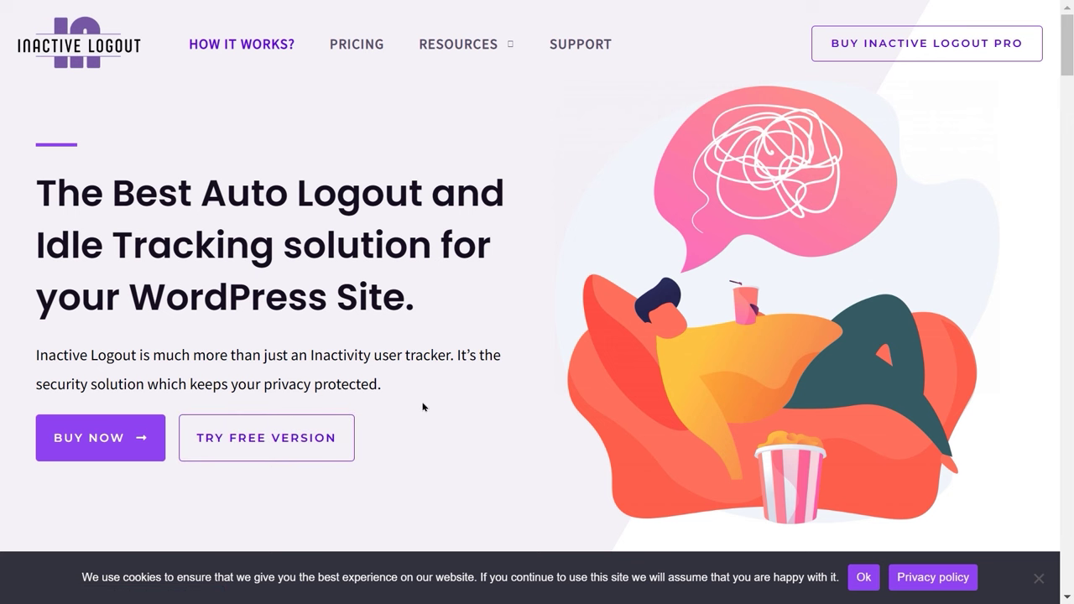
pyautogui.scroll(-1, 423, 407)
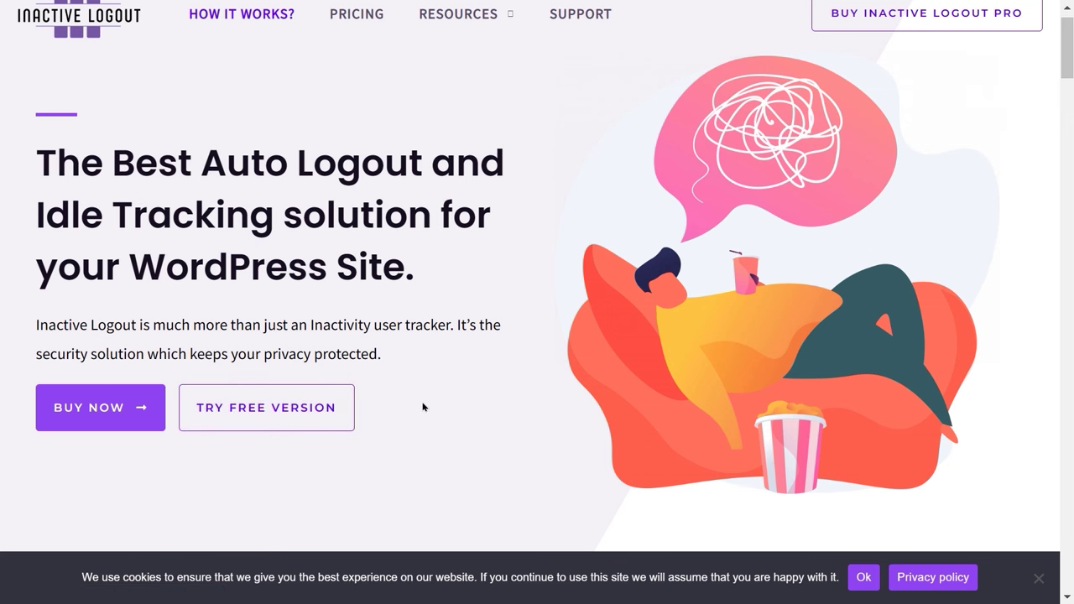
pyautogui.scroll(1, 423, 407)
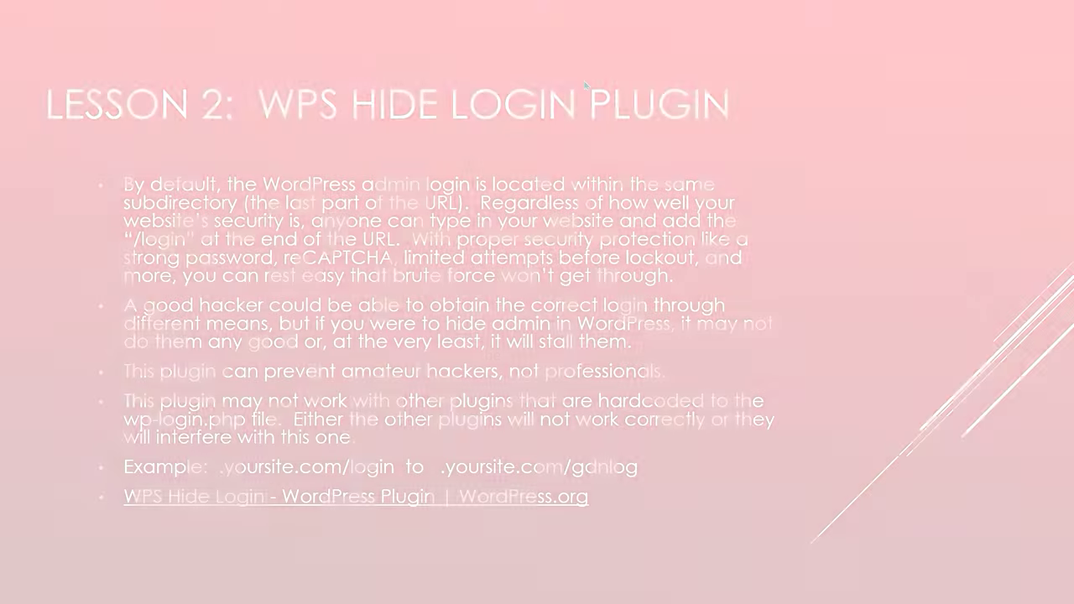
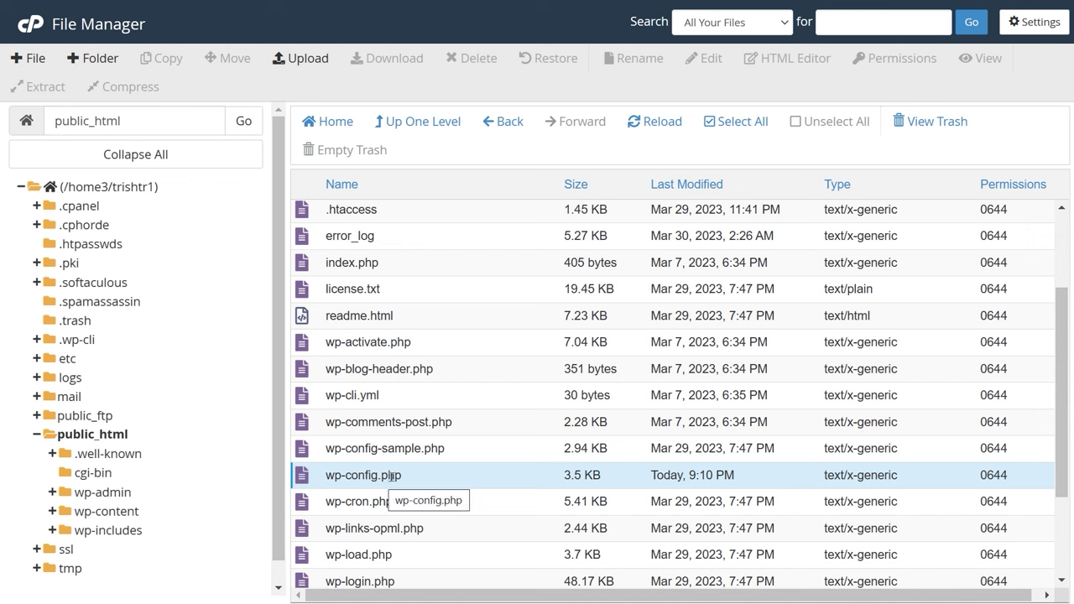
pyautogui.rightClick(392, 477)
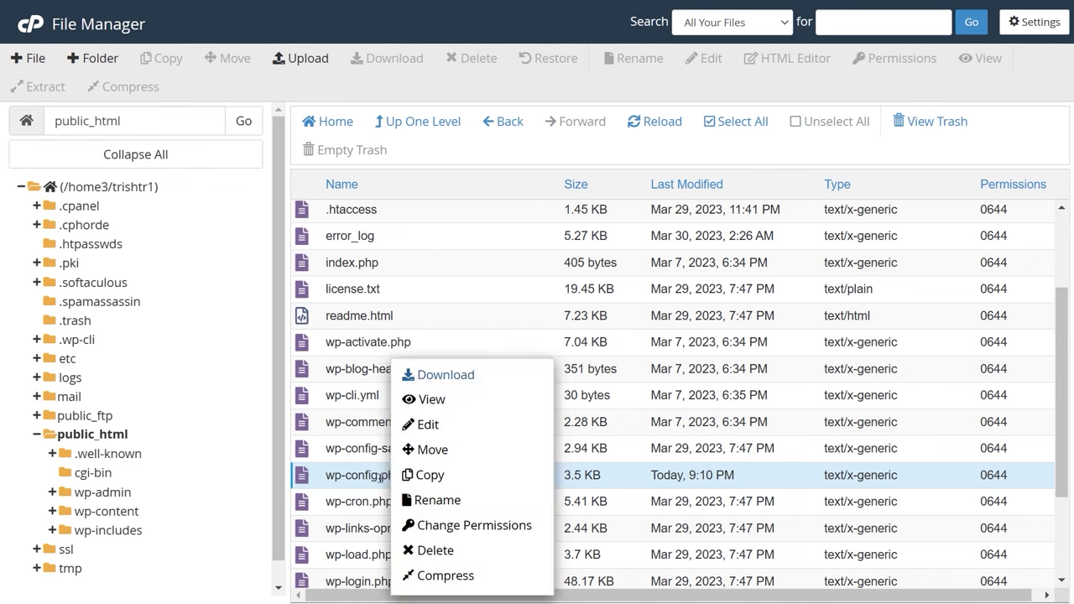
pyautogui.click(470, 310)
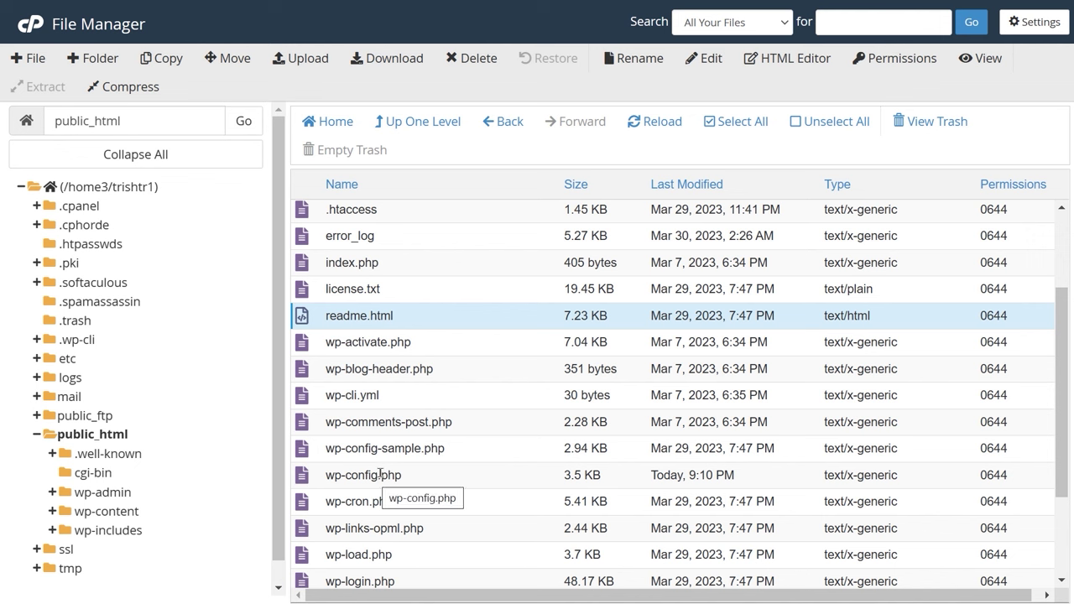
pyautogui.doubleClick(380, 475)
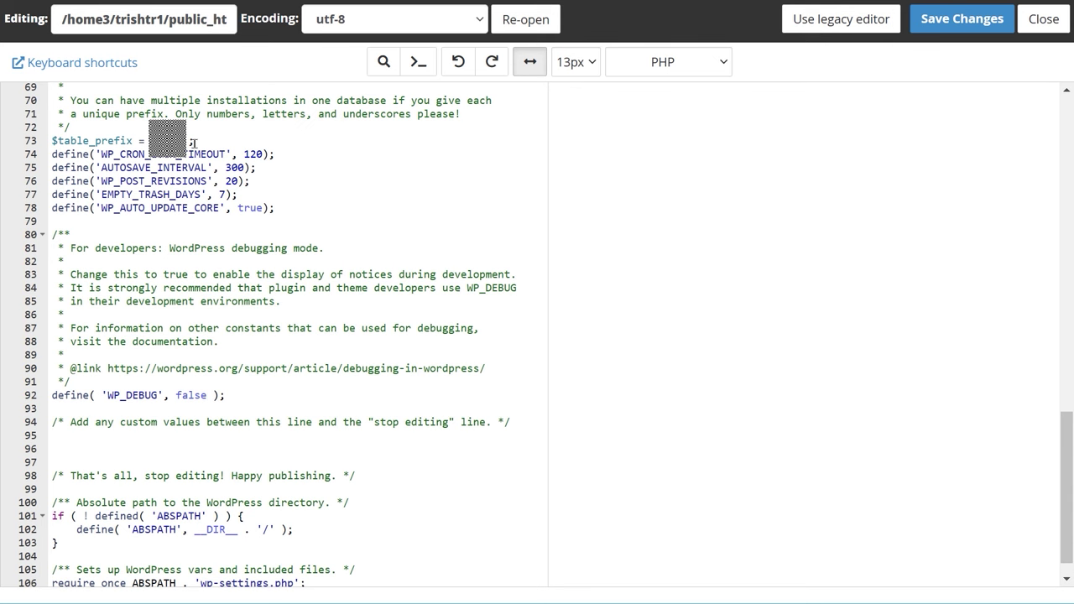
pyautogui.hotkey('ctrl', 'w')
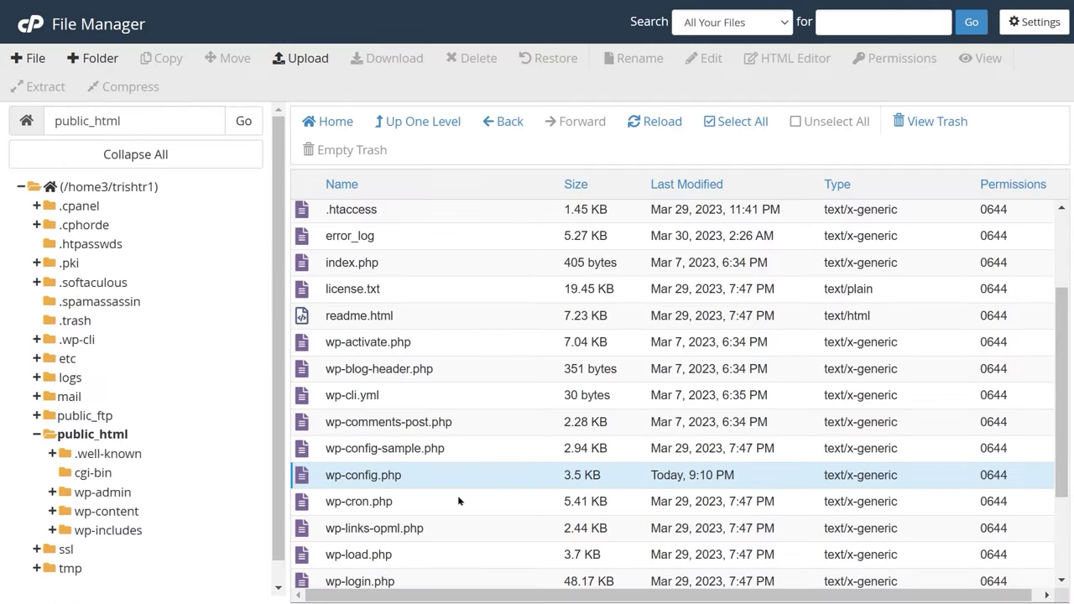
# Bring up the file actions menu for wp-config.php in File Manager, then dismiss it
pyautogui.rightClick(345, 476)
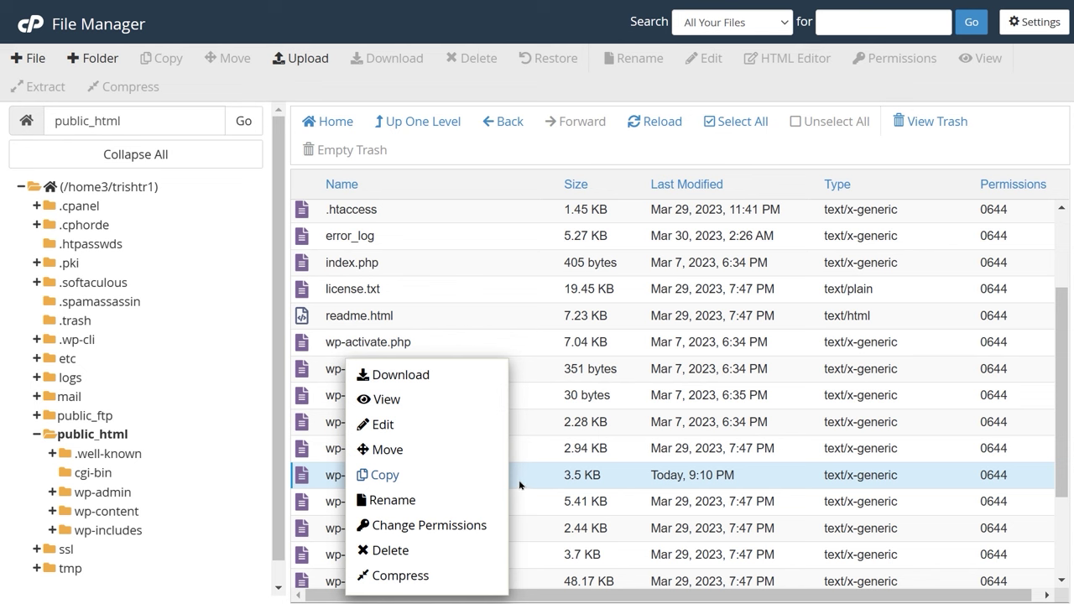
pyautogui.click(527, 335)
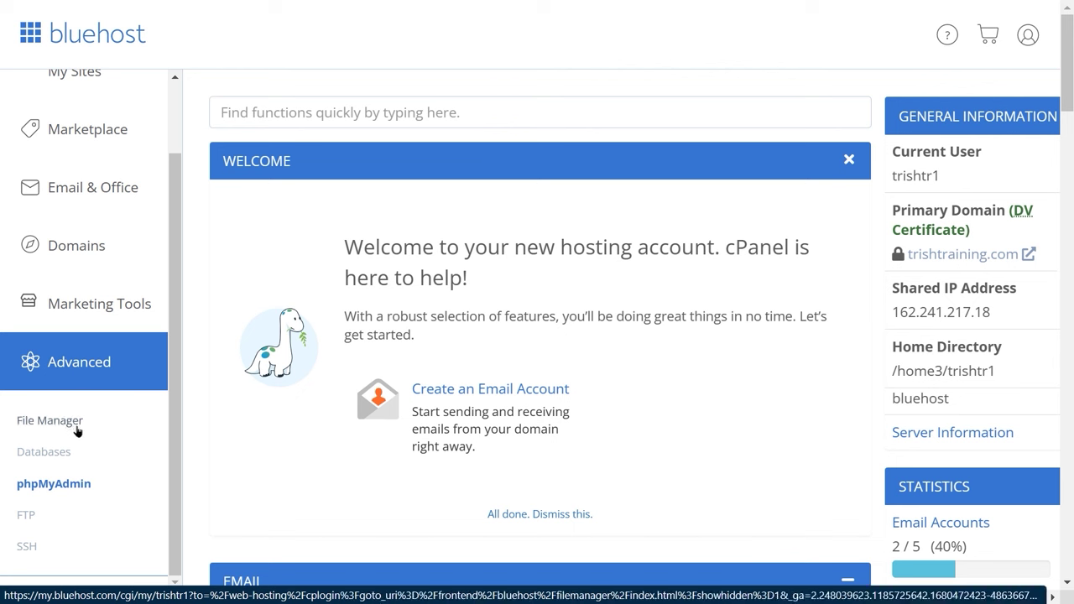
# Launch phpMyAdmin from the hosting account and go to its SQL query page for localhost
pyautogui.click(54, 485)
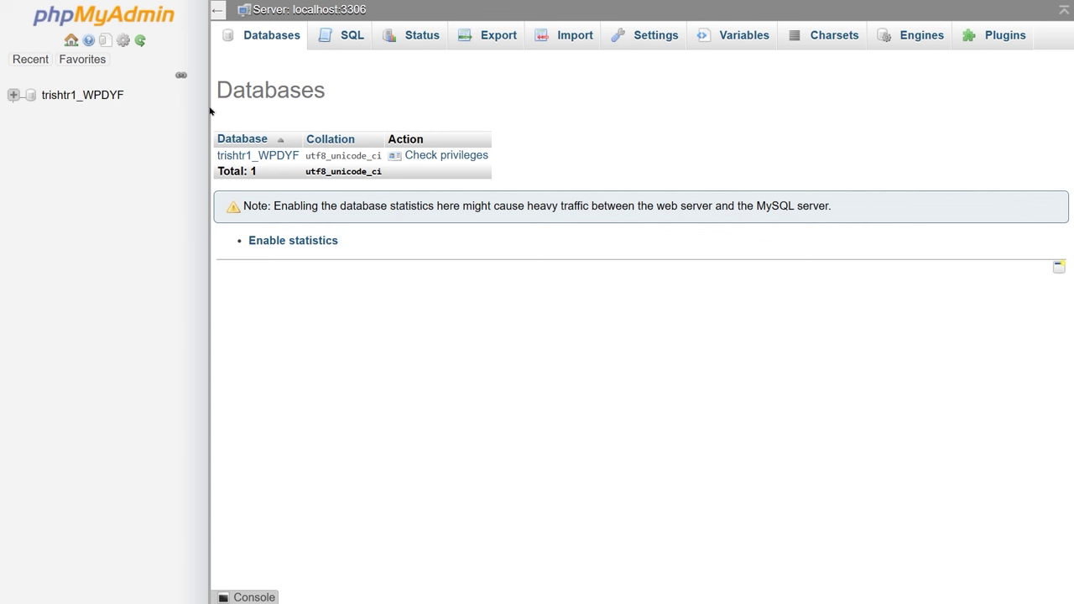
pyautogui.click(341, 40)
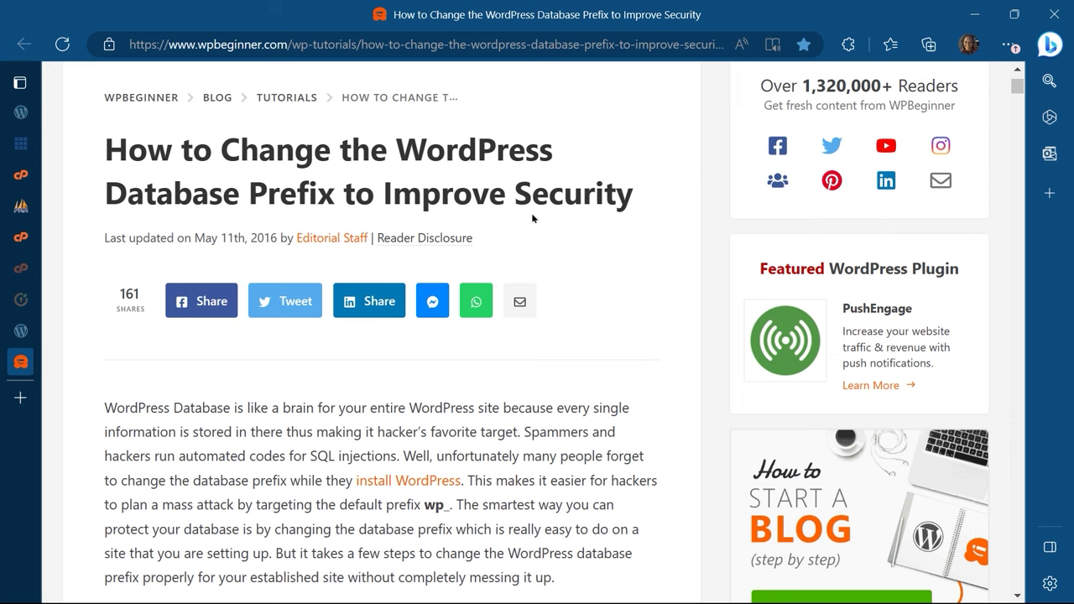
# Read the WPBeginner database-prefix article down to its RENAME table query
pyautogui.scroll(-4, 533, 214)
pyautogui.scroll(-4, 533, 218)
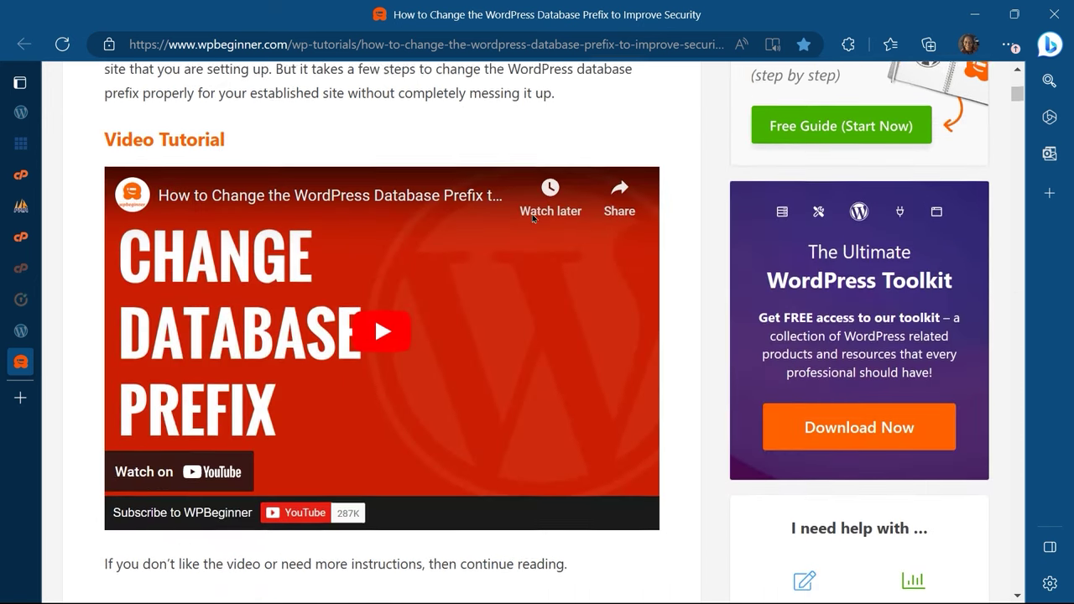
pyautogui.scroll(-4, 532, 218)
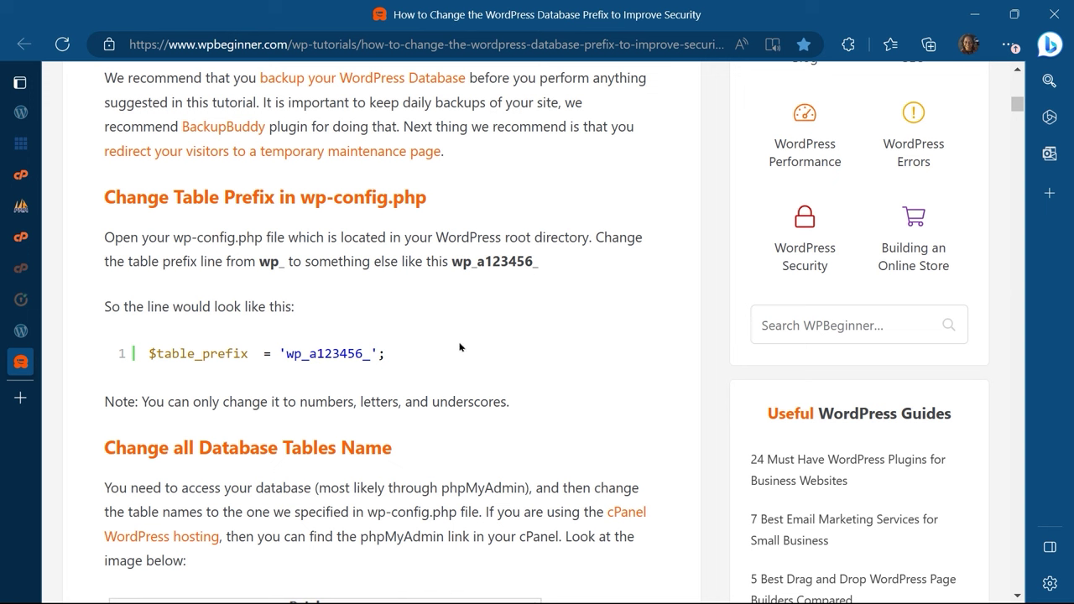
pyautogui.scroll(-3, 460, 347)
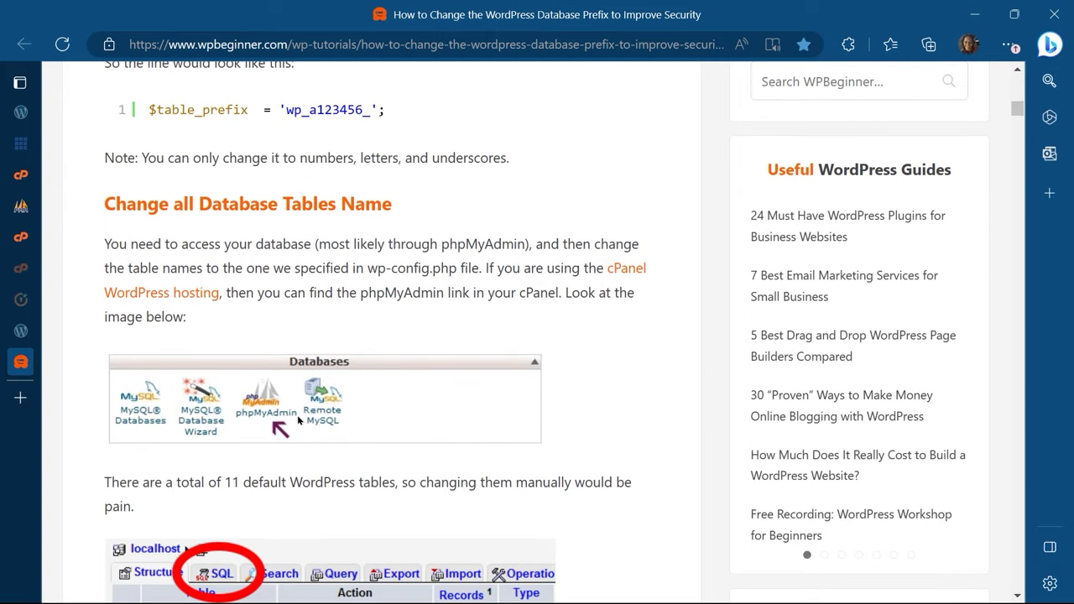
pyautogui.scroll(-1, 298, 420)
pyautogui.scroll(-2, 327, 403)
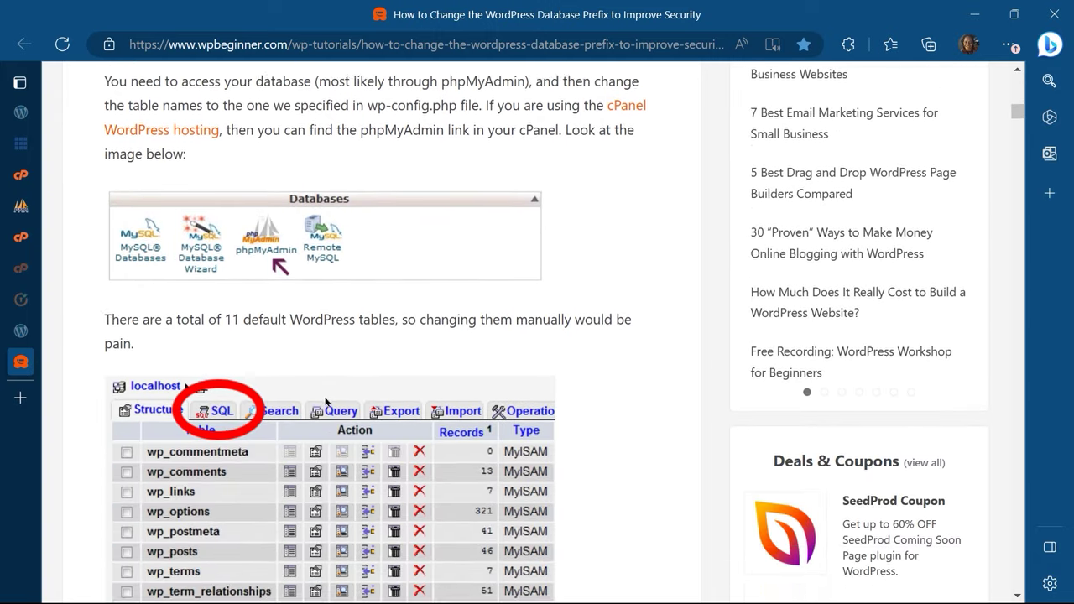
pyautogui.scroll(-3, 327, 402)
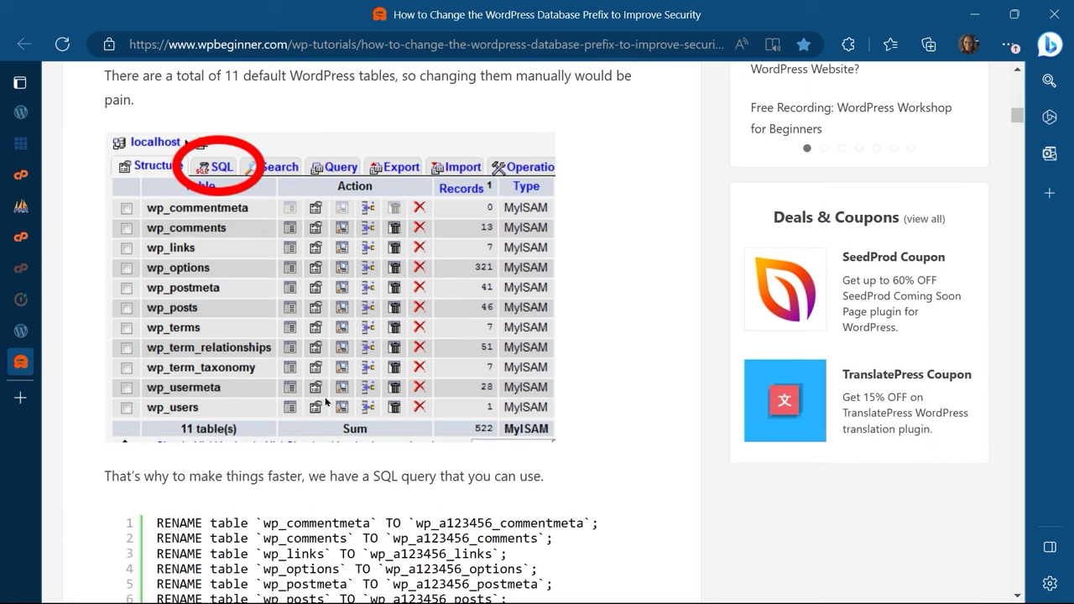
pyautogui.scroll(-3, 325, 403)
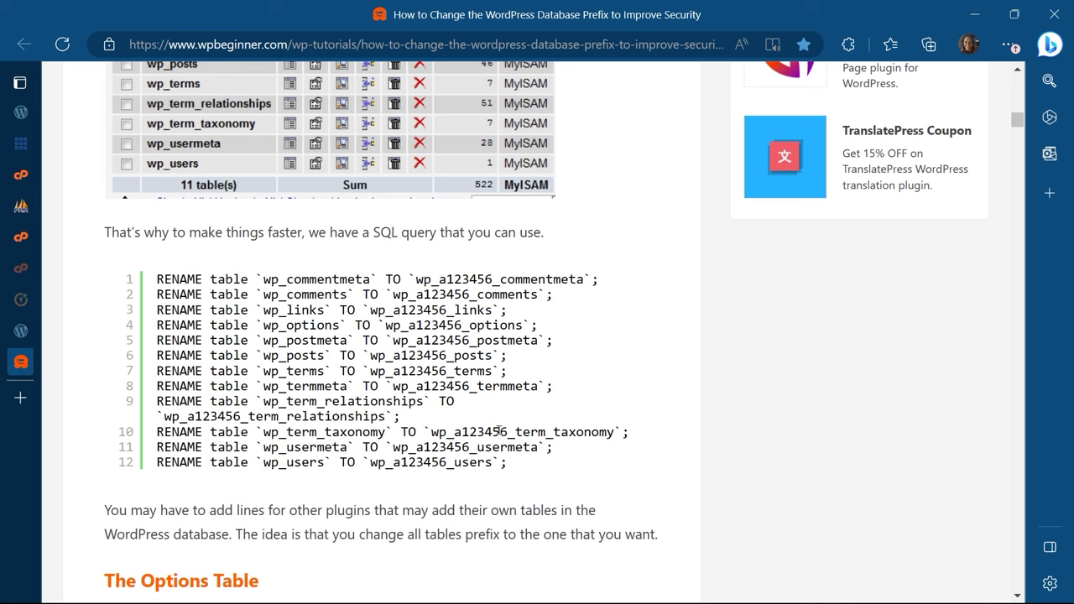
pyautogui.scroll(2, 502, 419)
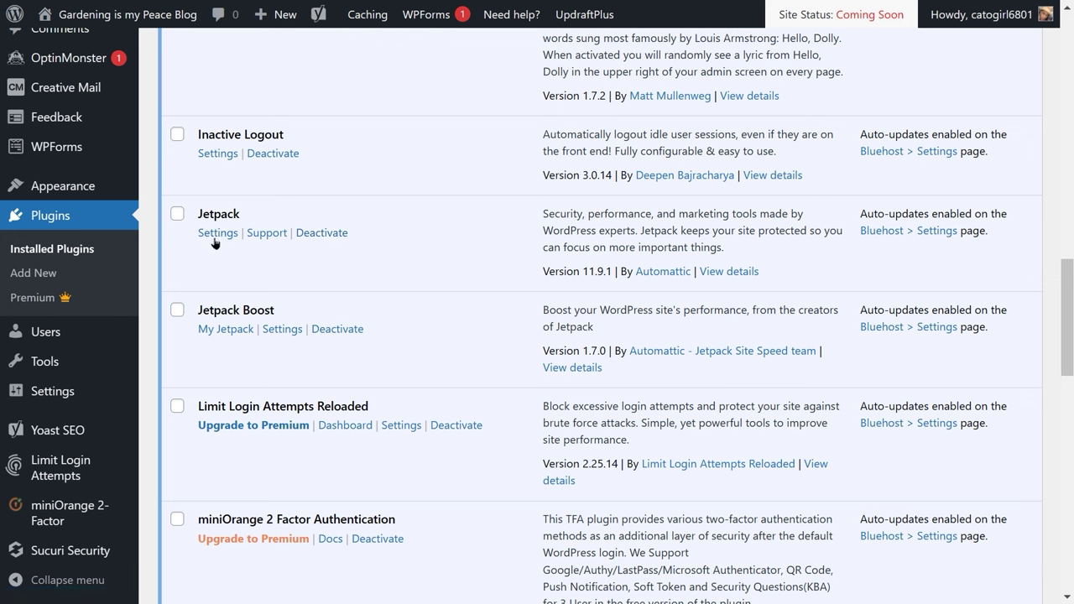
pyautogui.click(727, 272)
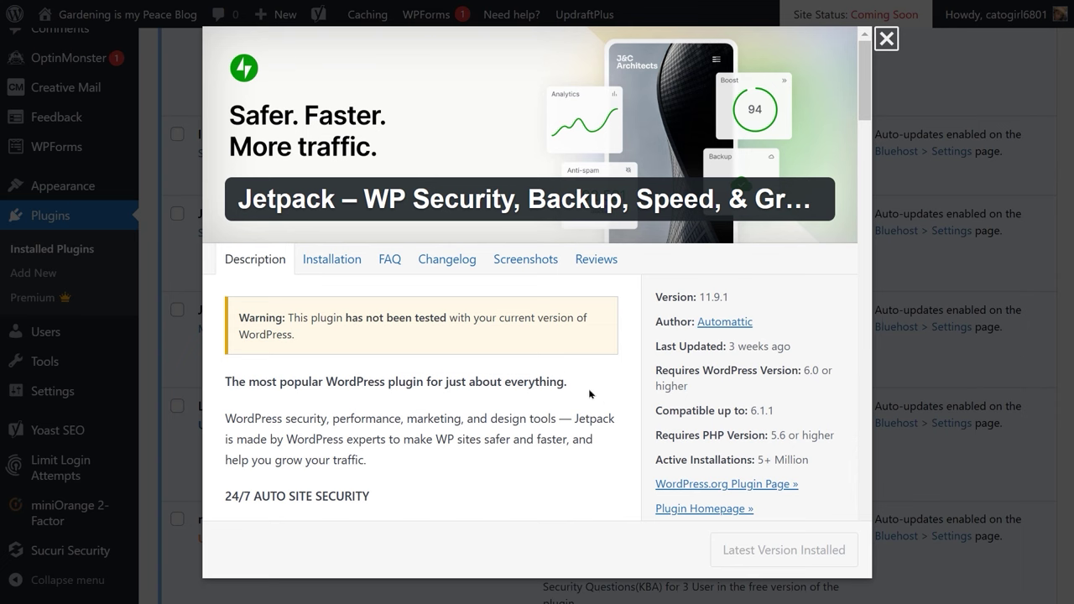
pyautogui.scroll(-1, 548, 406)
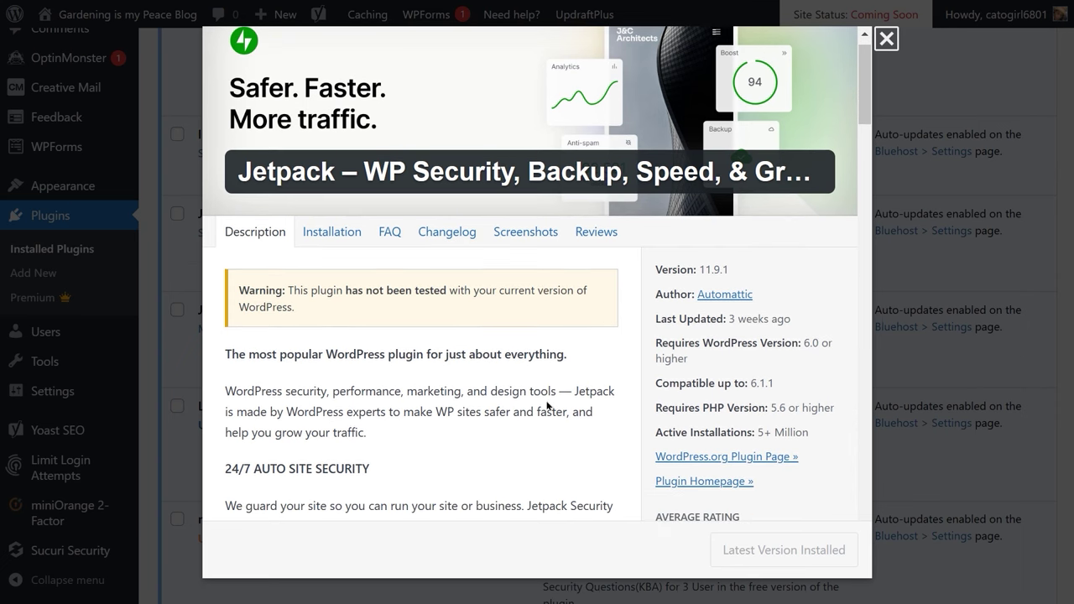
pyautogui.scroll(-3, 548, 405)
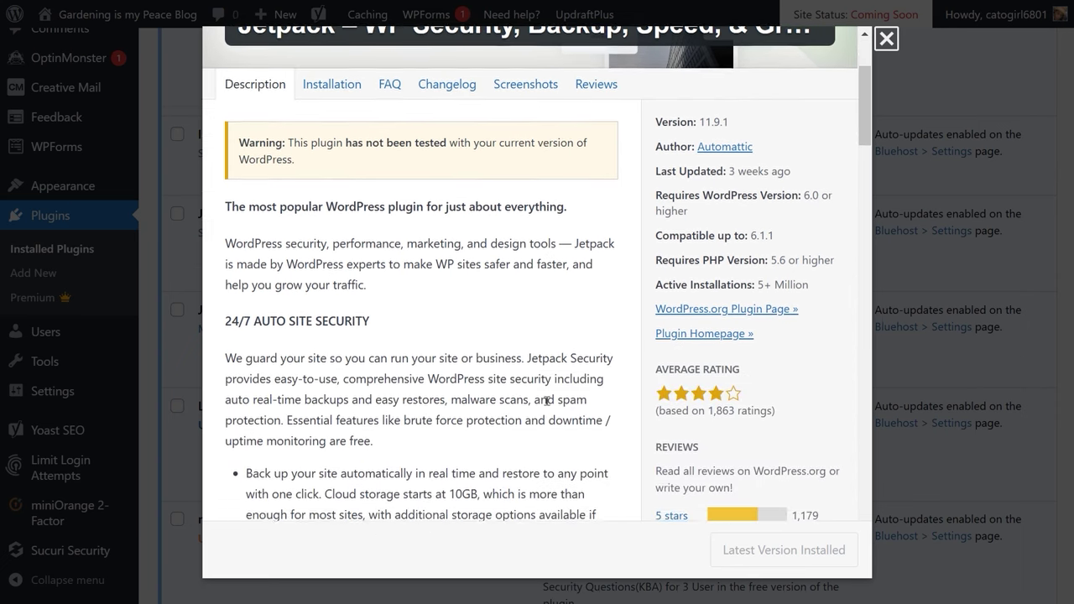
pyautogui.scroll(-3, 547, 402)
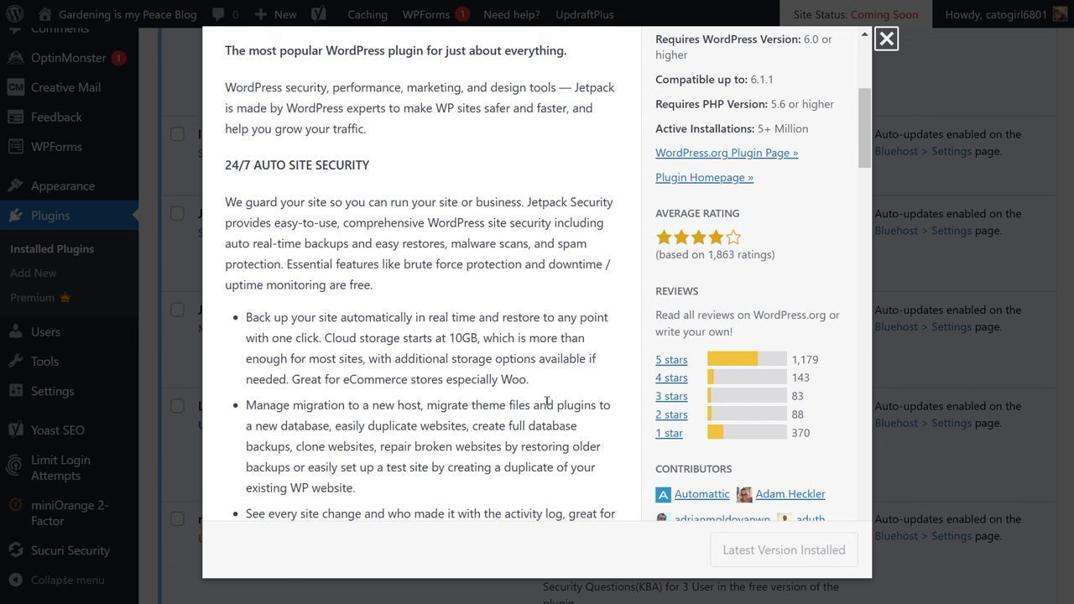
pyautogui.scroll(-1, 548, 403)
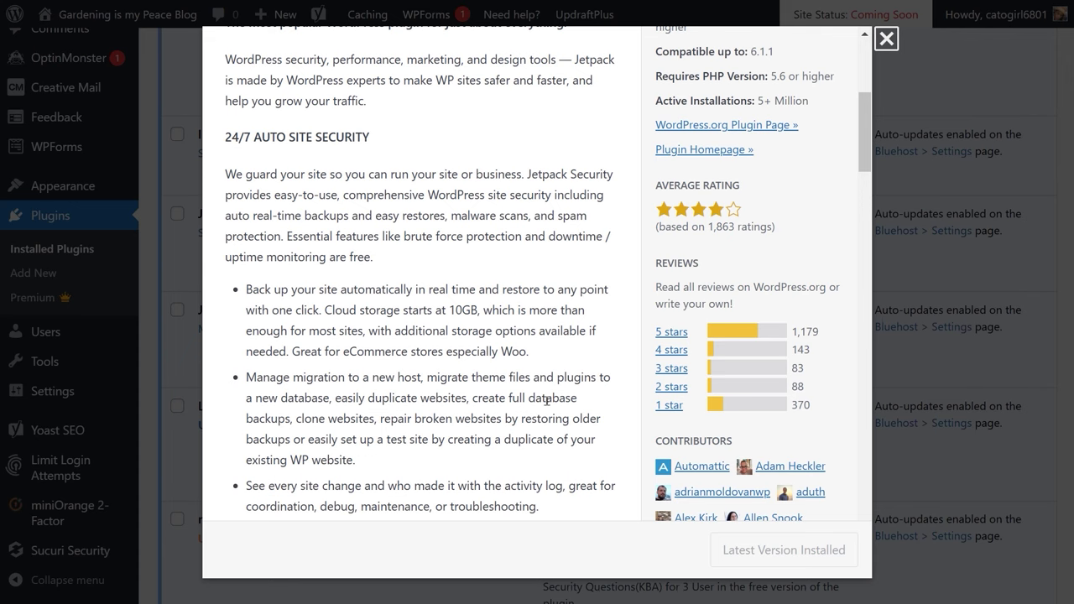
pyautogui.scroll(-2, 548, 401)
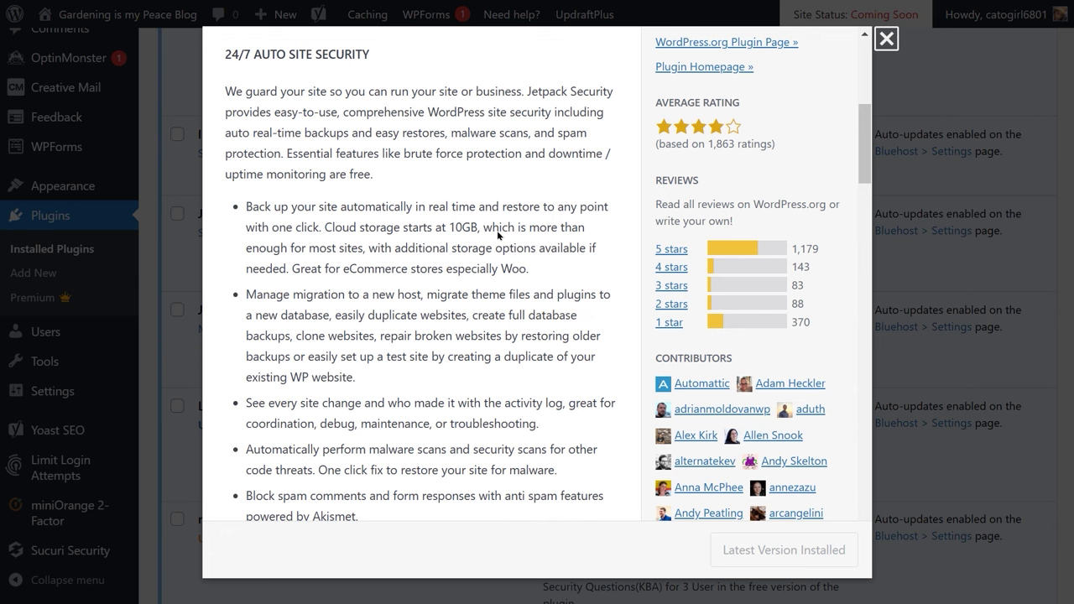
pyautogui.scroll(-3, 498, 236)
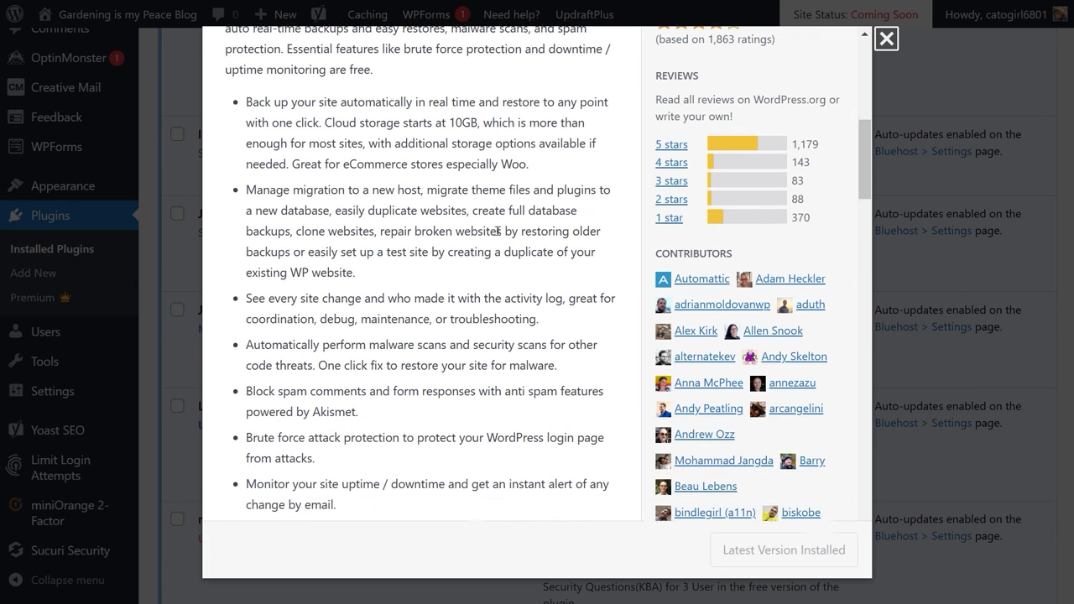
pyautogui.scroll(-1, 498, 231)
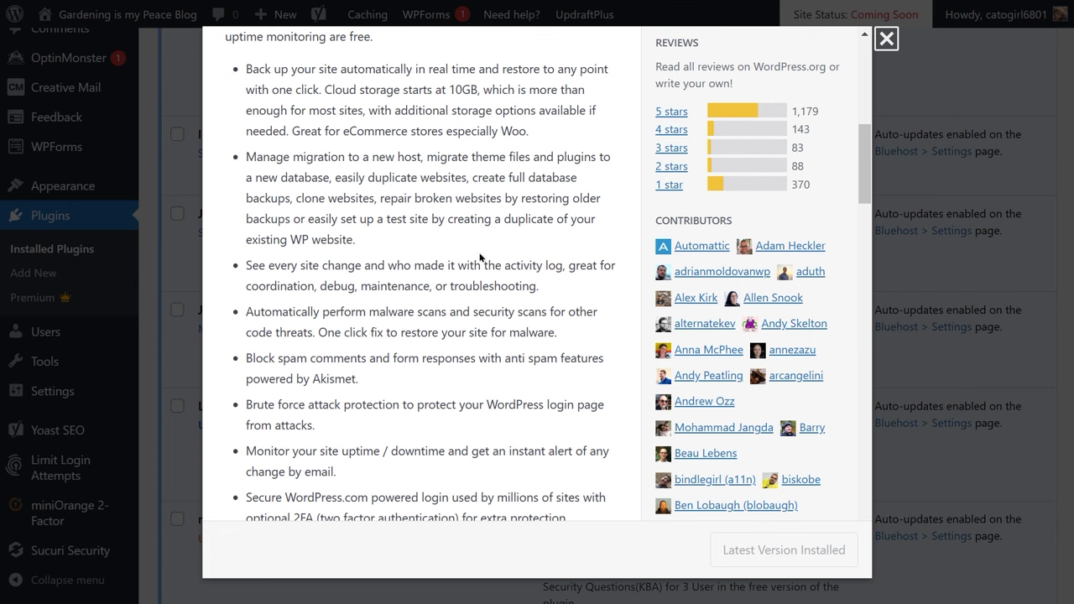
pyautogui.scroll(-1, 466, 277)
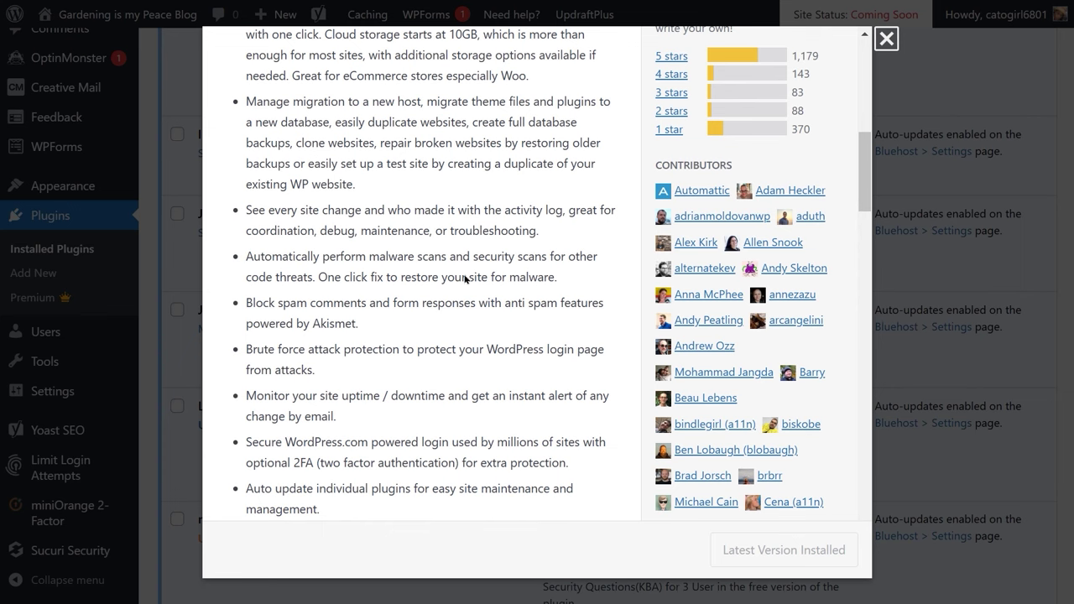
pyautogui.scroll(-3, 430, 298)
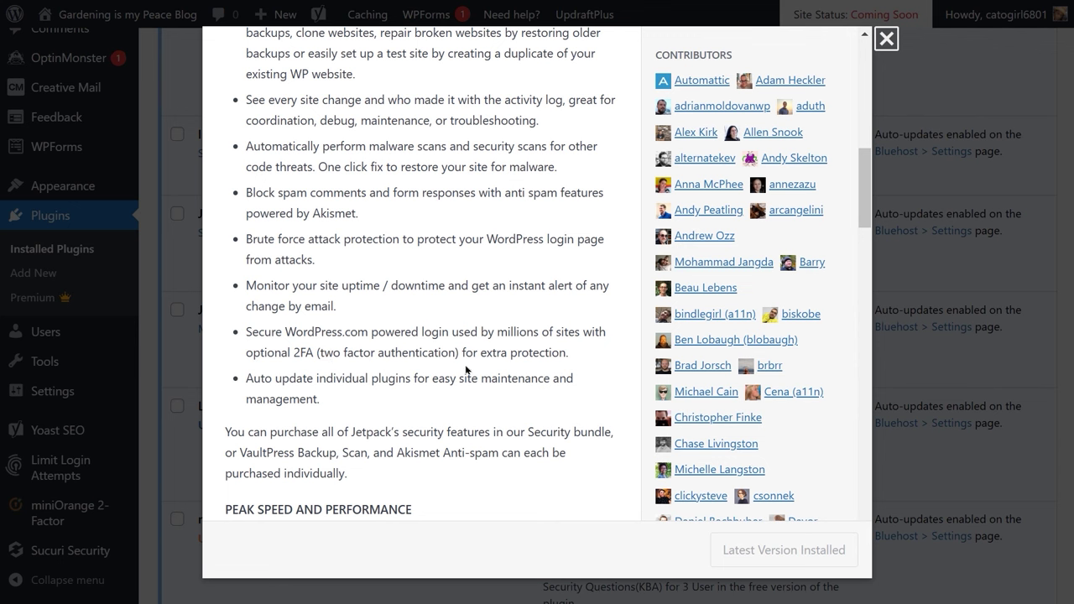
pyautogui.scroll(-1, 466, 369)
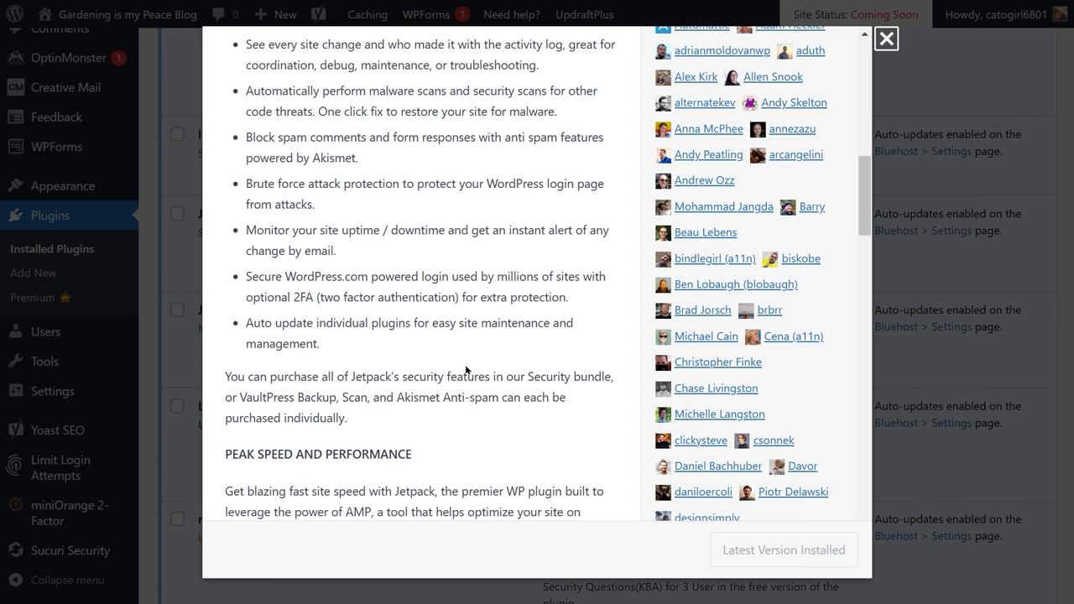
pyautogui.scroll(-4, 465, 370)
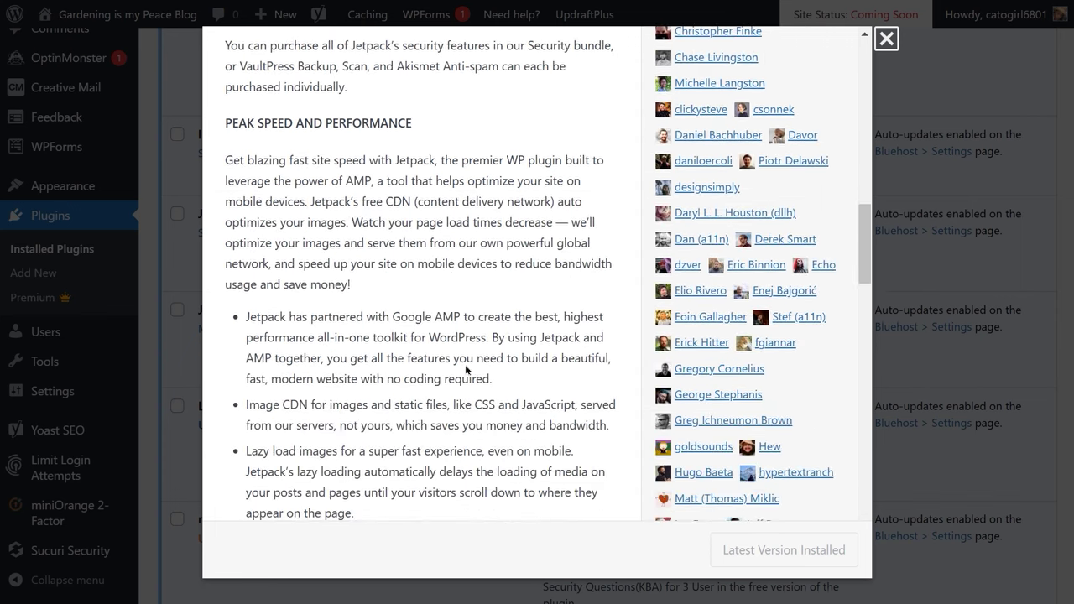
pyautogui.scroll(-5, 465, 370)
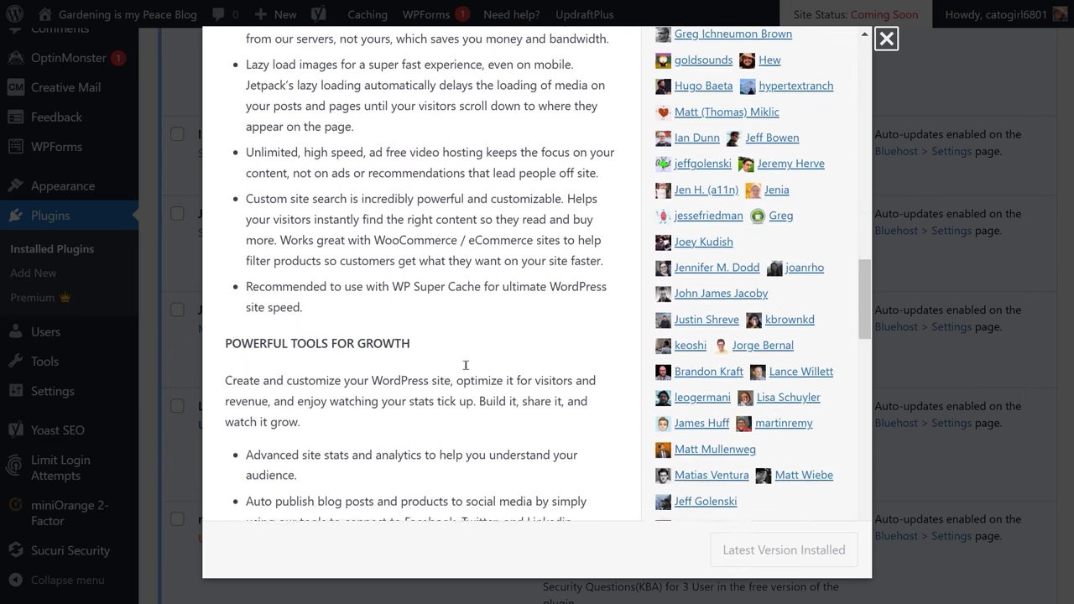
pyautogui.scroll(-1, 466, 366)
pyautogui.scroll(-4, 466, 365)
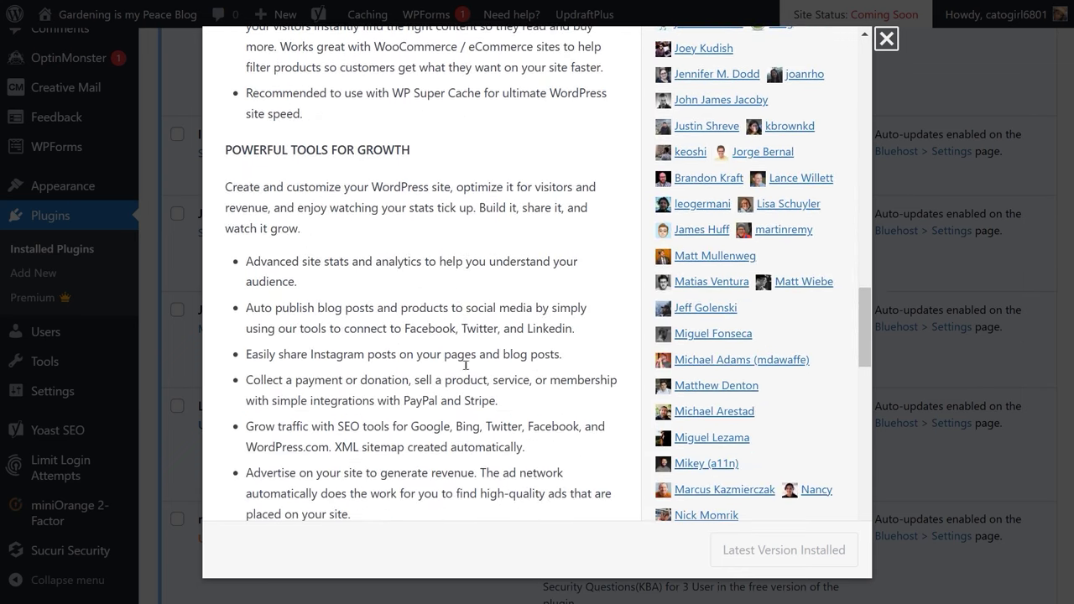
pyautogui.scroll(-4, 466, 365)
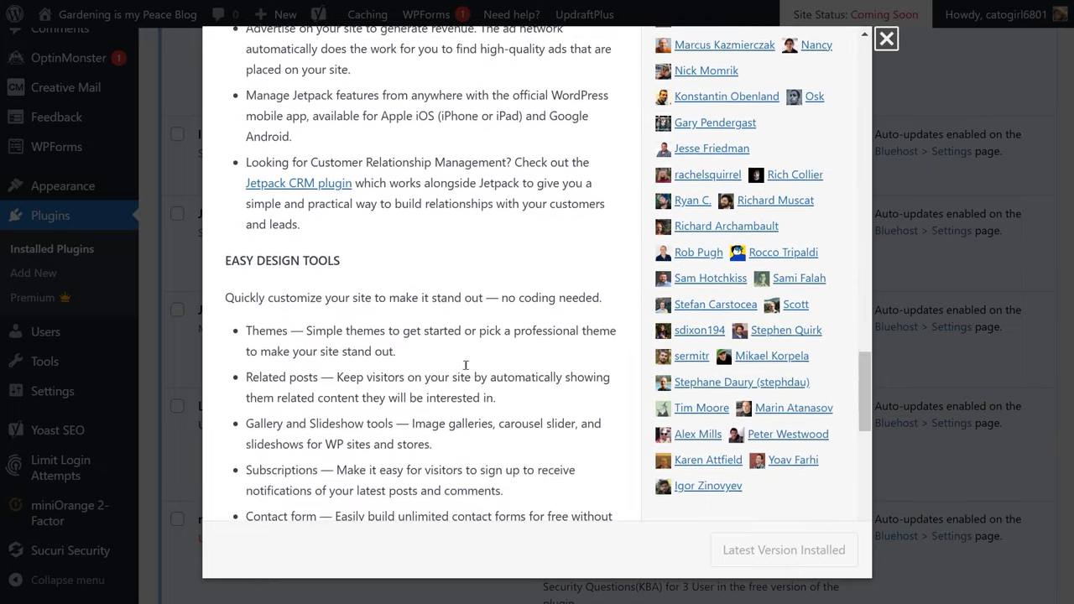
pyautogui.scroll(-4, 466, 370)
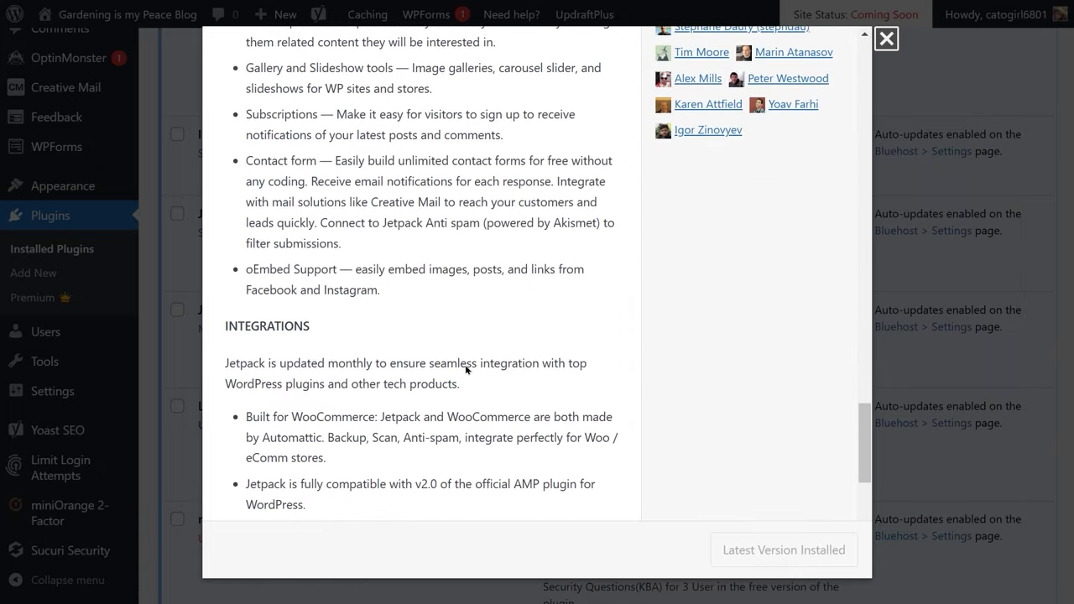
pyautogui.scroll(-5, 465, 370)
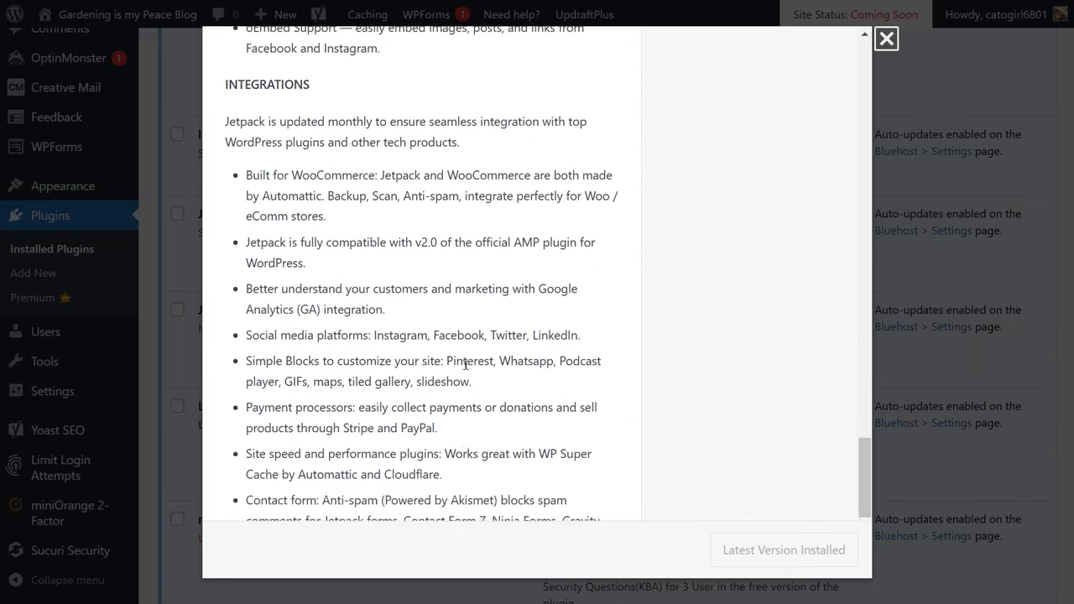
pyautogui.scroll(-1, 466, 365)
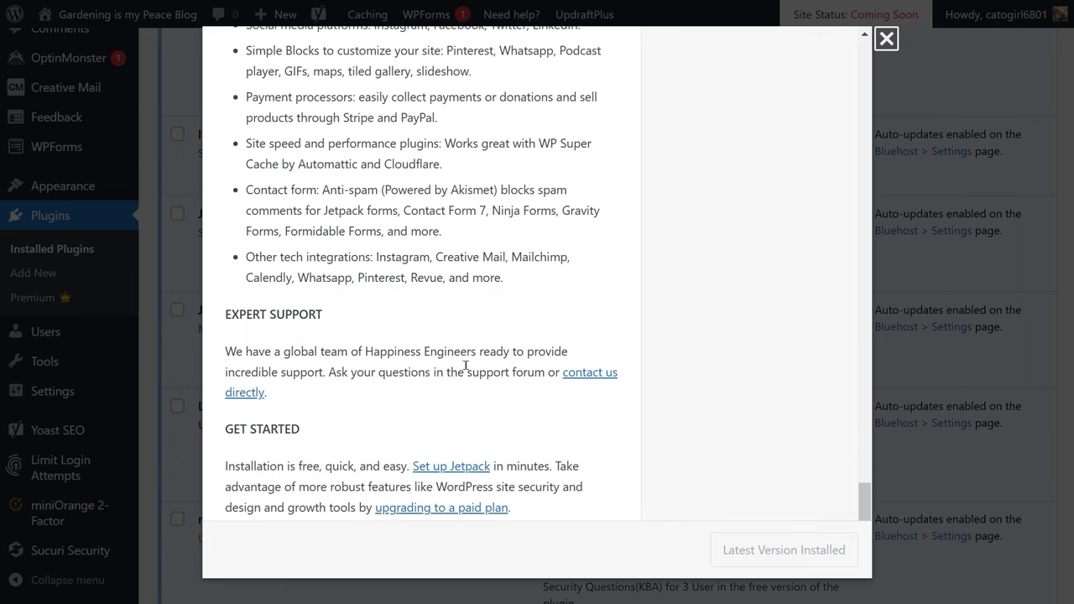
pyautogui.scroll(-1, 466, 366)
pyautogui.scroll(12, 465, 365)
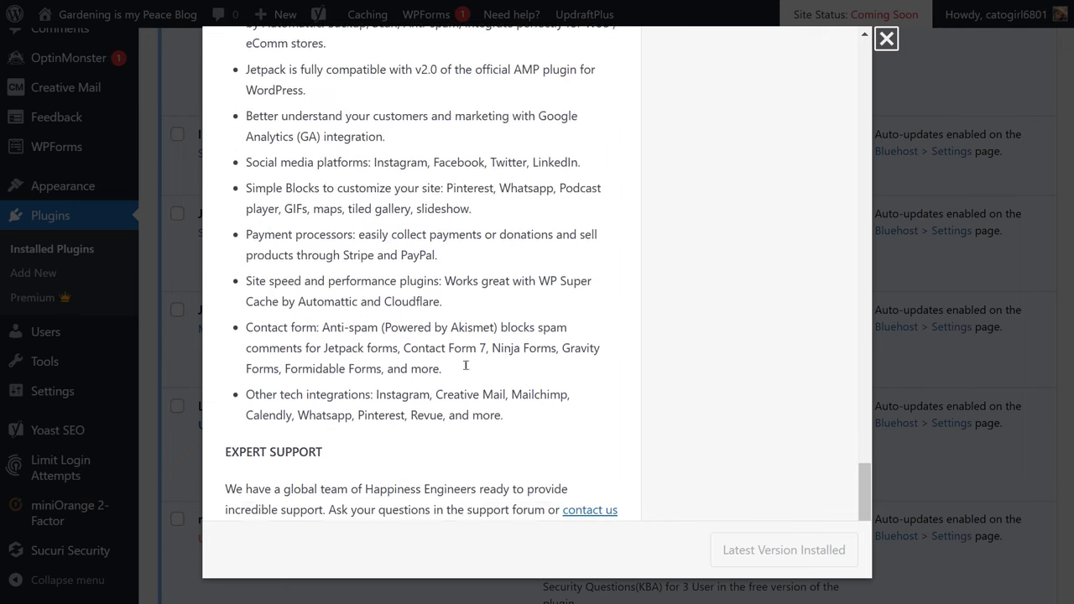
pyautogui.scroll(10, 466, 365)
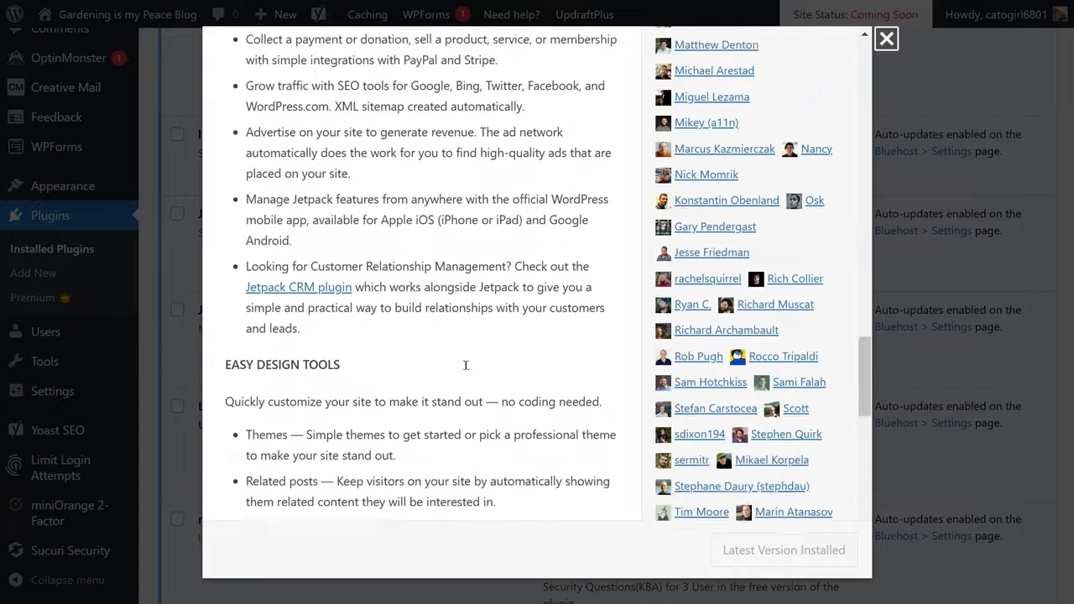
pyautogui.scroll(4, 466, 365)
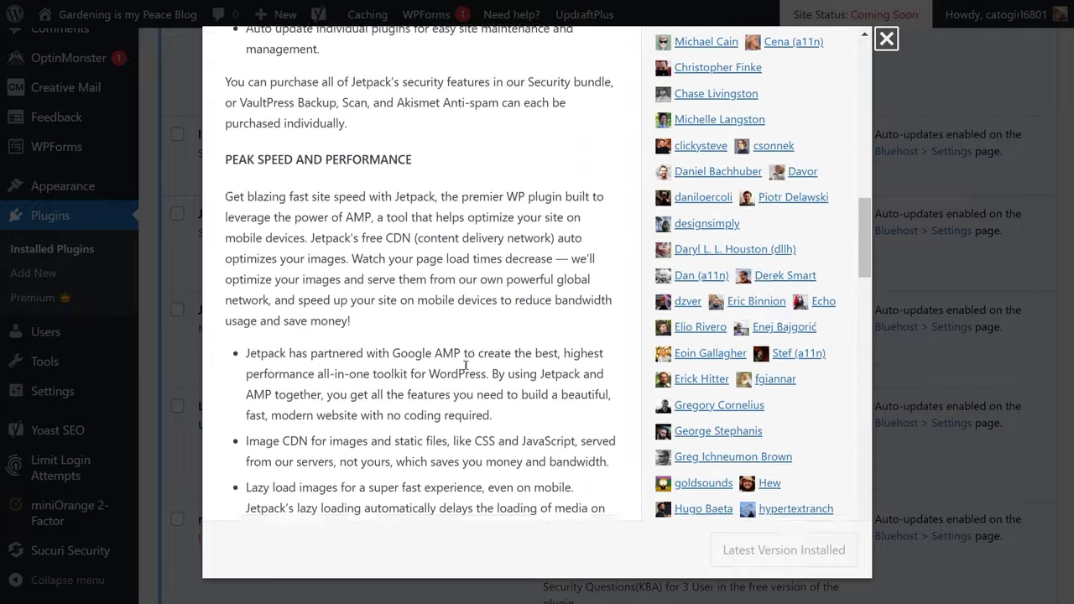
# Close the Jetpack plugin details window and go to the Jetpack Dashboard
pyautogui.click(885, 37)
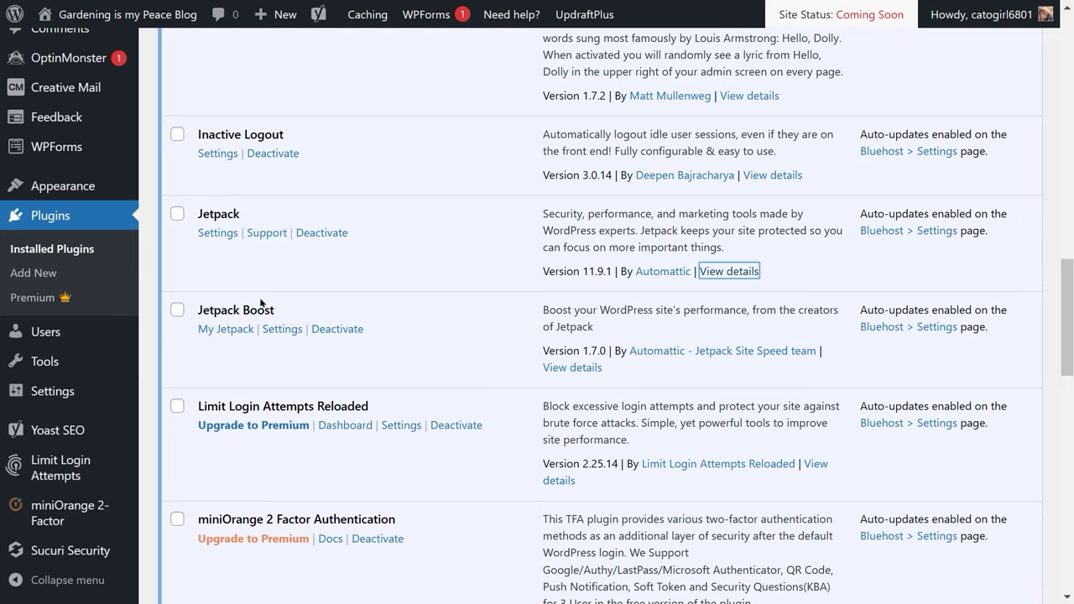
pyautogui.scroll(5, 146, 340)
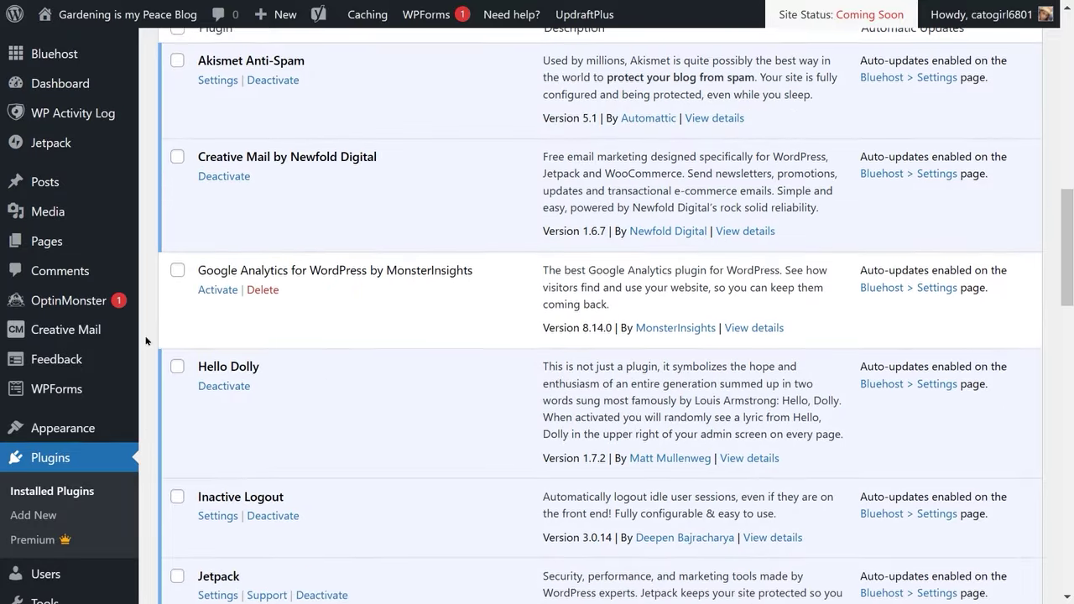
pyautogui.scroll(1, 146, 340)
pyautogui.moveTo(46, 153)
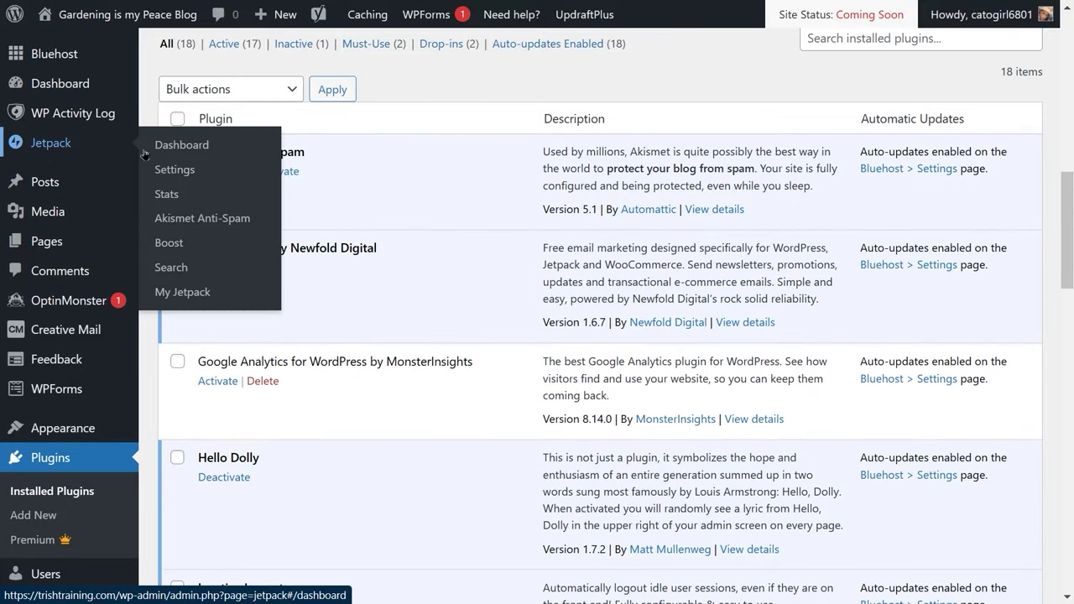
pyautogui.click(204, 146)
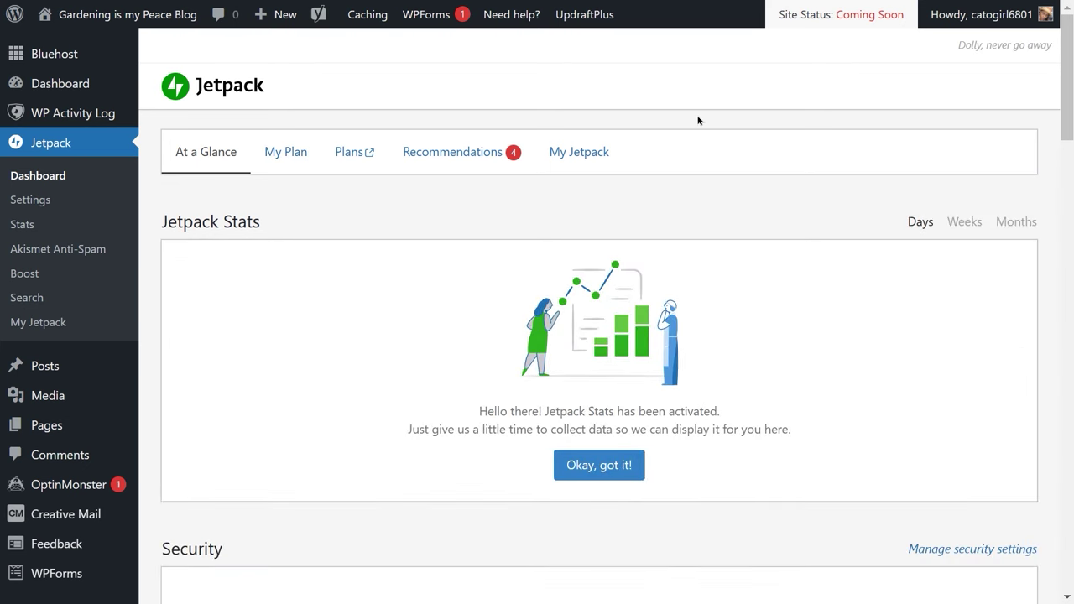
# Dismiss the Stats intro to reveal 0 views today, 0 all-time views and 1 comment
pyautogui.scroll(-2, 697, 121)
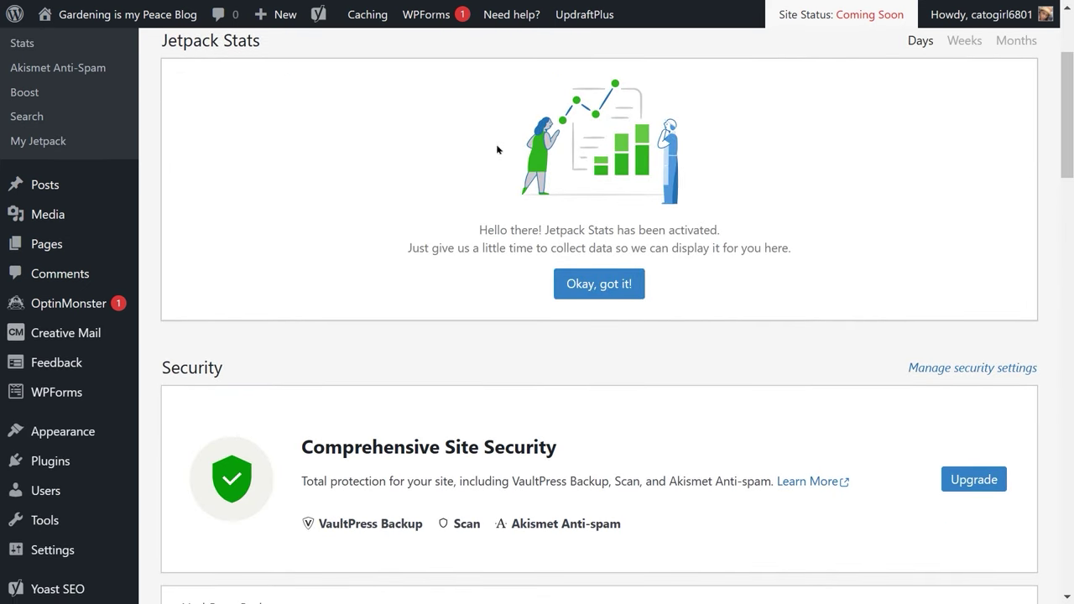
pyautogui.click(616, 285)
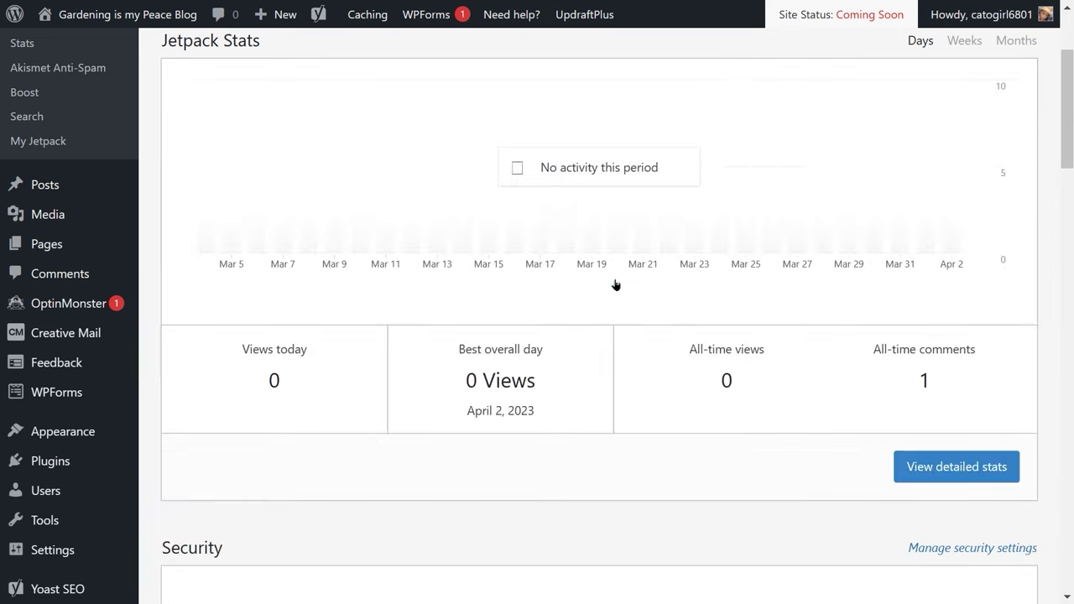
pyautogui.scroll(-1, 649, 263)
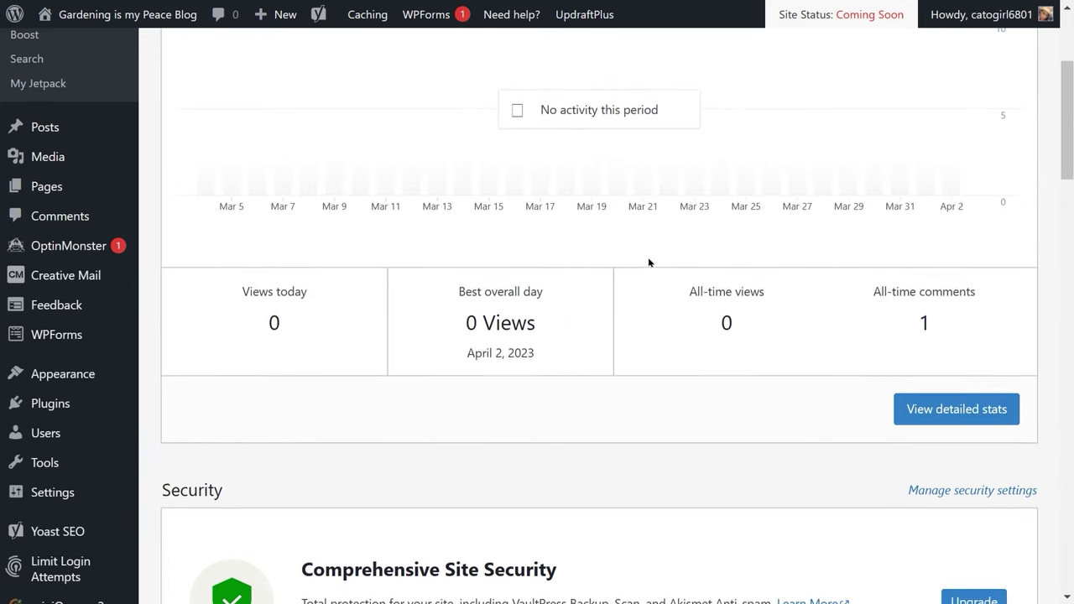
pyautogui.scroll(3, 647, 264)
pyautogui.scroll(-2, 638, 245)
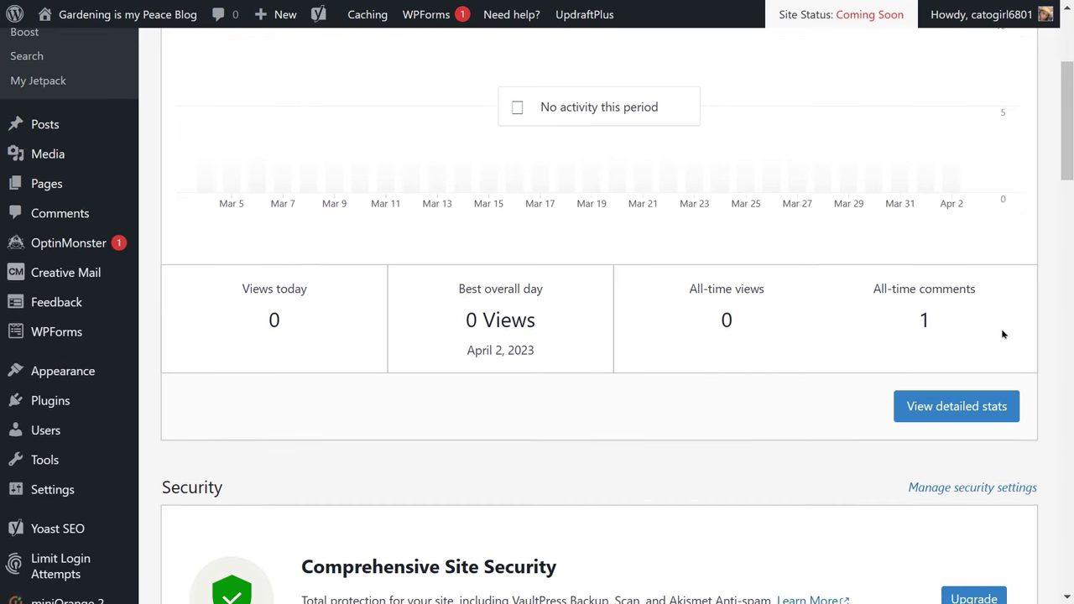
pyautogui.scroll(-1, 1003, 335)
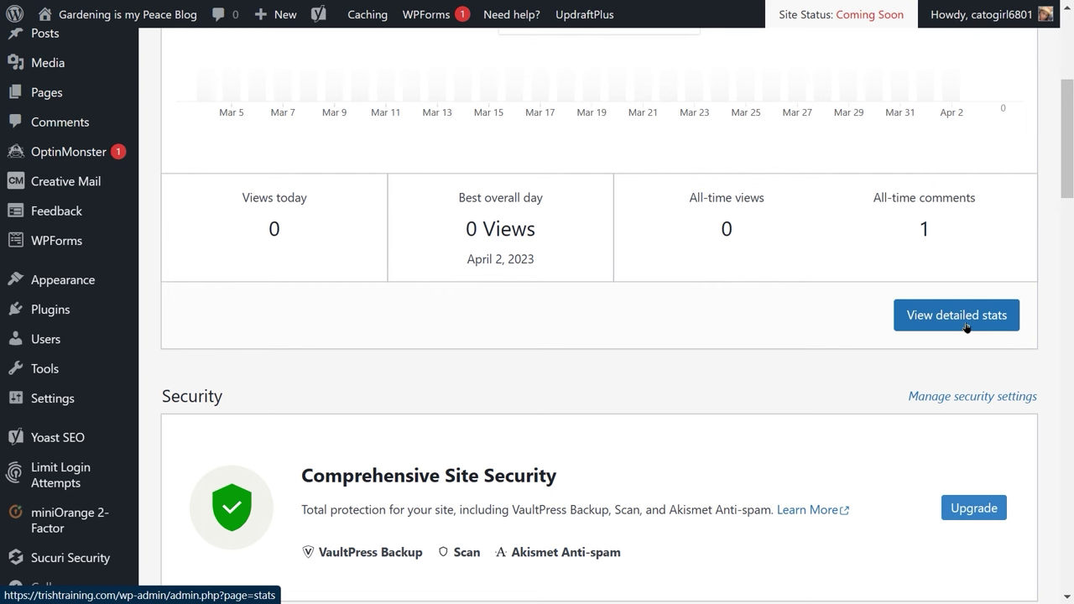
# Open the detailed Jetpack Stats page and scroll through it
pyautogui.click(942, 320)
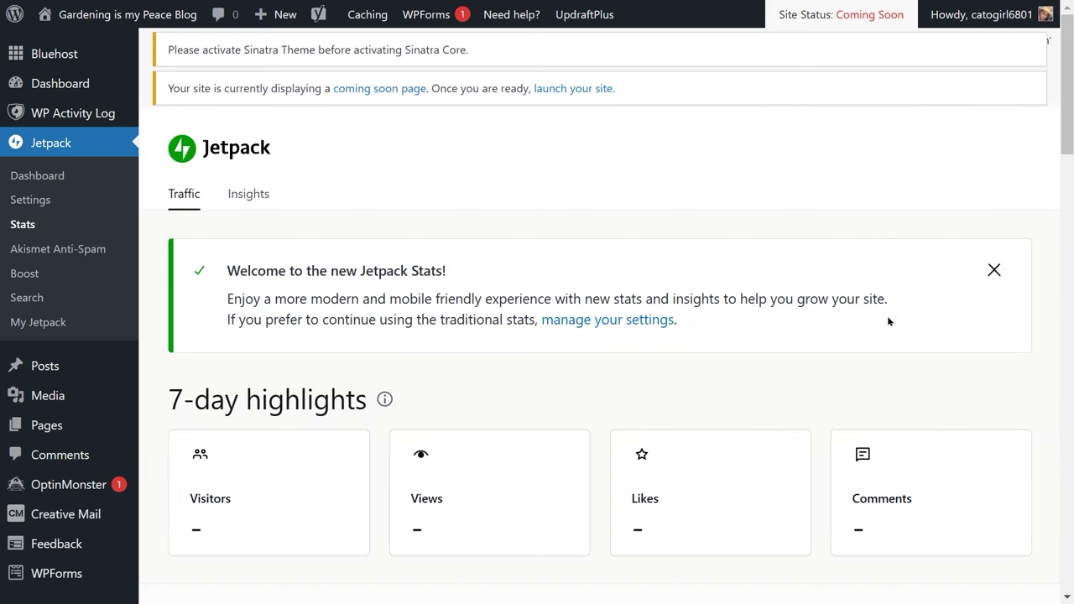
pyautogui.scroll(-2, 889, 321)
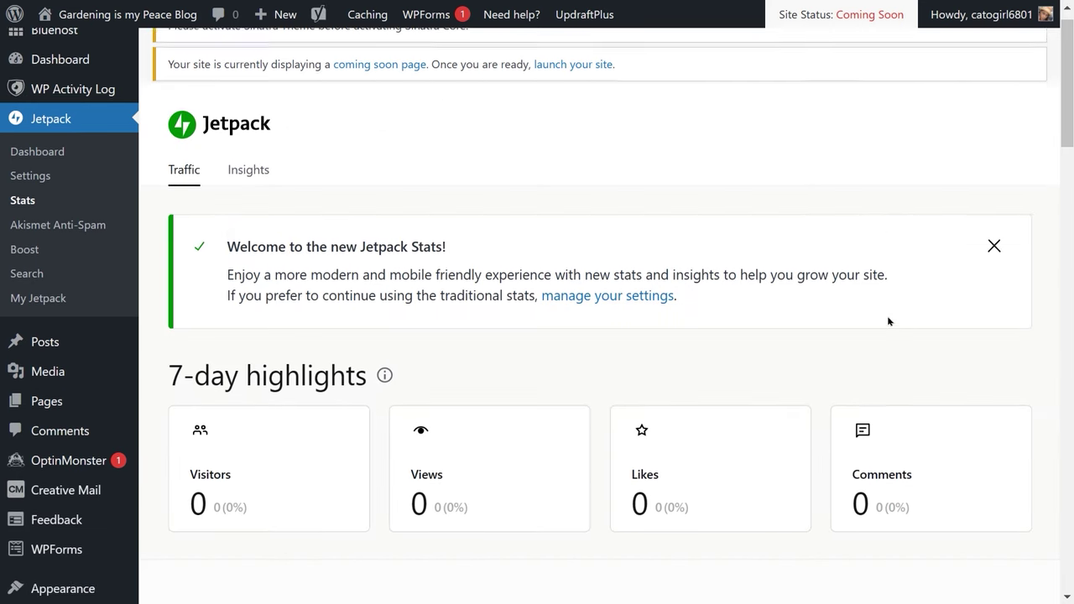
pyautogui.scroll(-3, 889, 320)
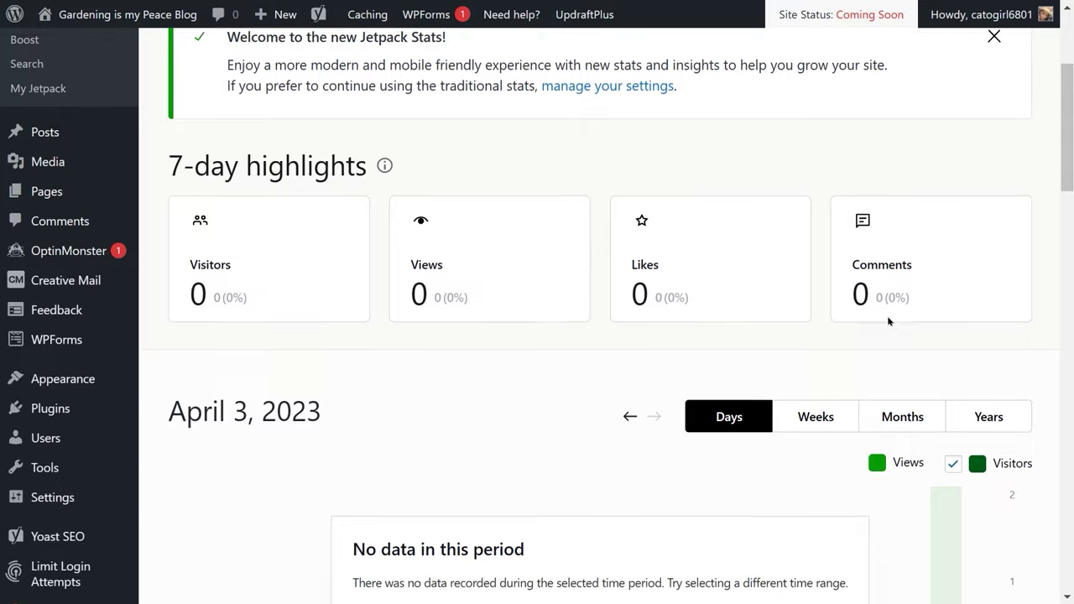
pyautogui.scroll(-3, 888, 321)
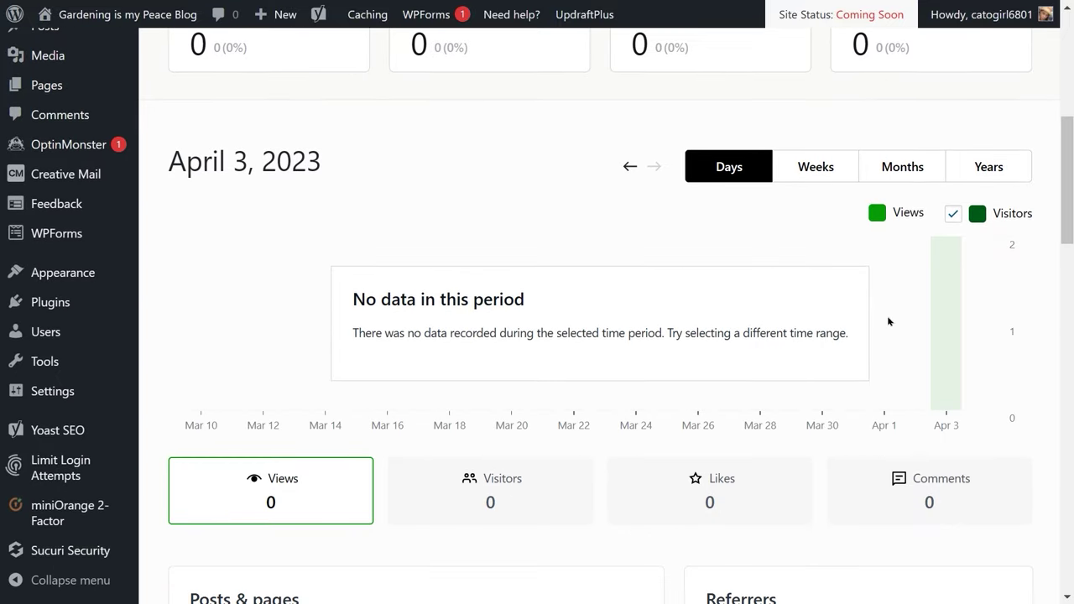
# Group the site stats by week and review the zero visitors, views, likes and comments
pyautogui.click(808, 142)
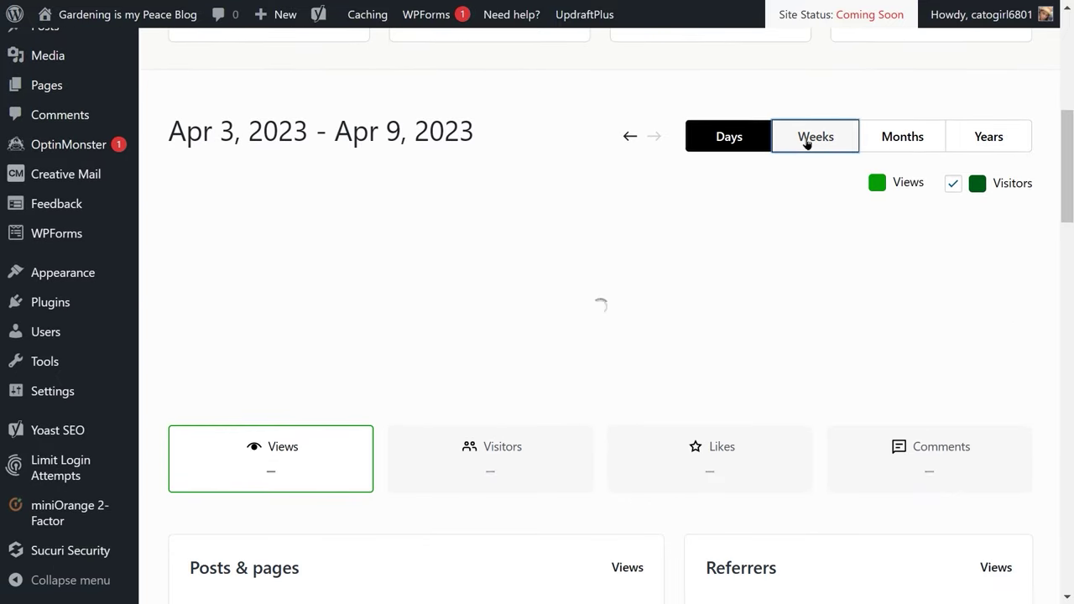
pyautogui.scroll(-5, 742, 175)
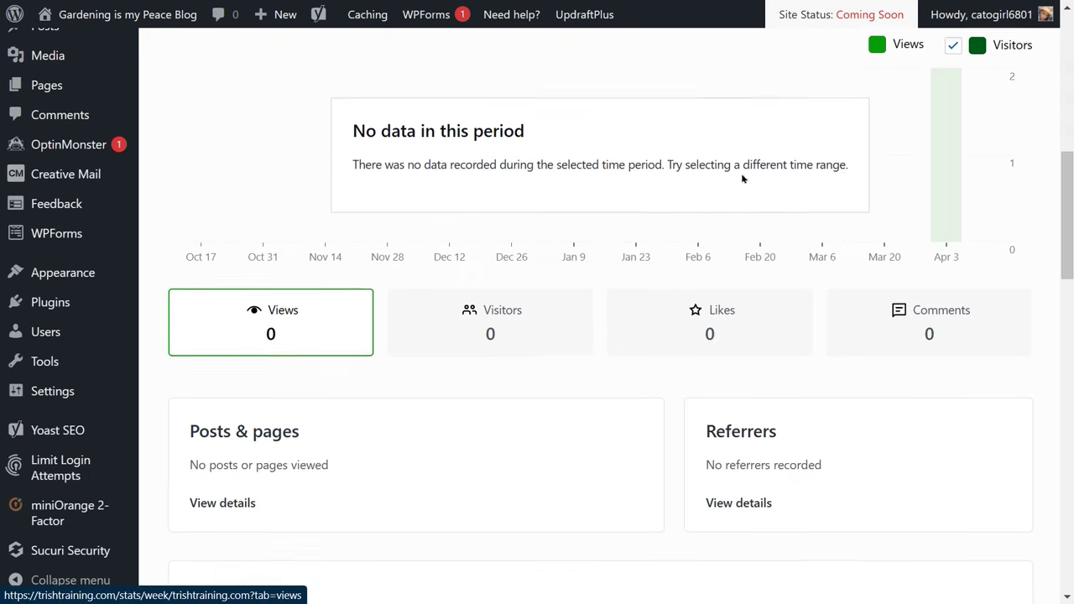
pyautogui.scroll(-5, 742, 175)
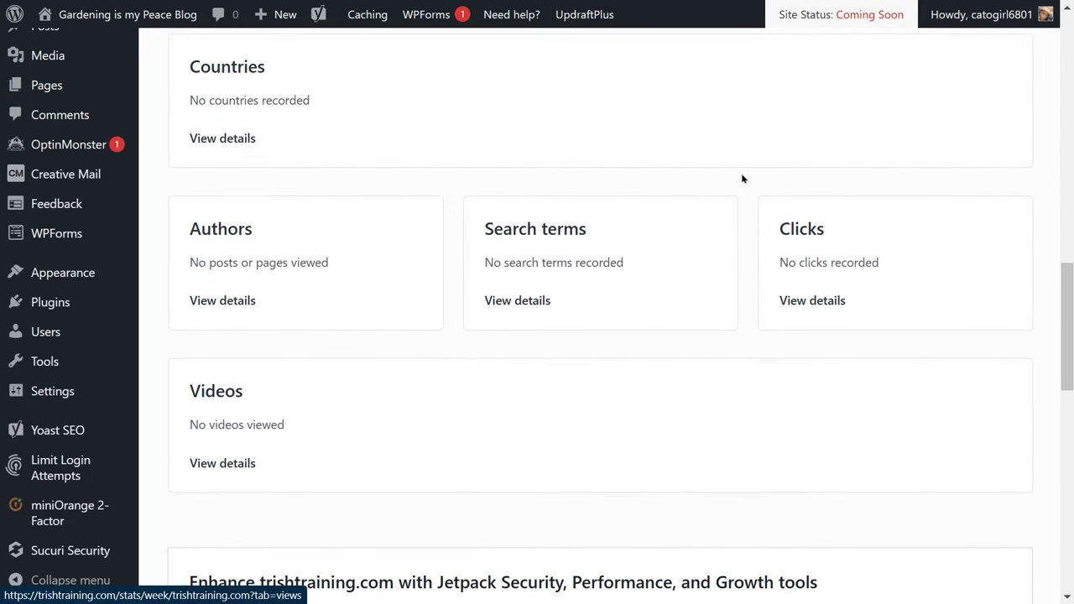
pyautogui.scroll(-2, 742, 179)
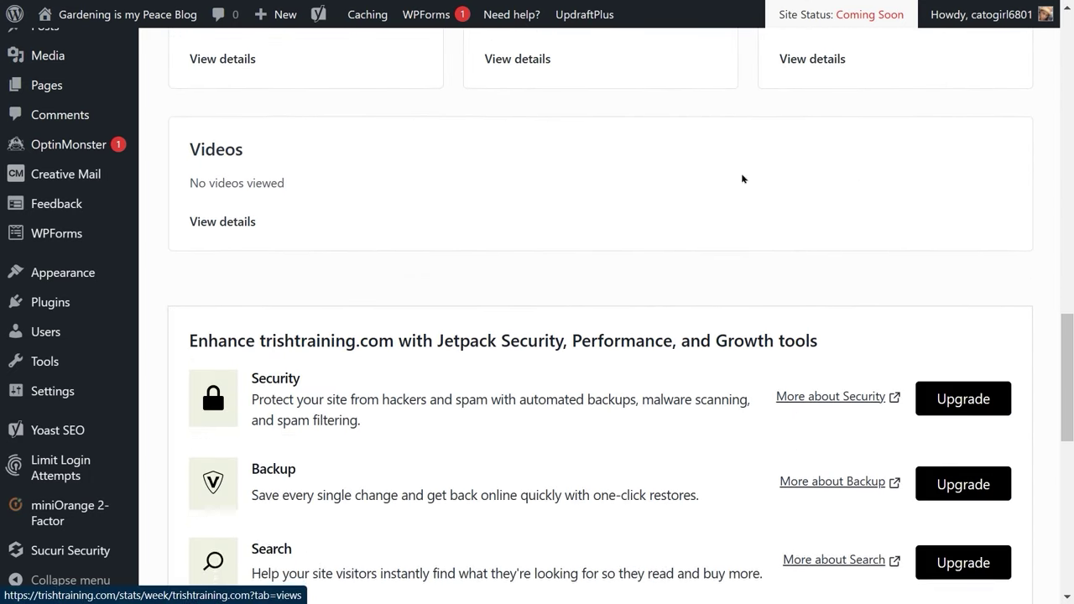
pyautogui.scroll(4, 742, 178)
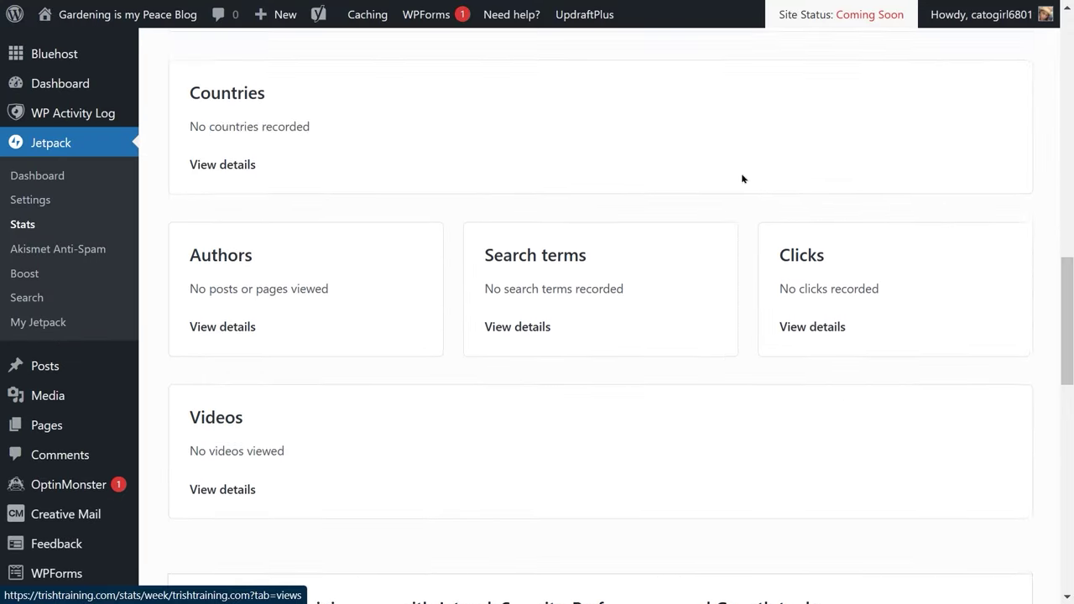
pyautogui.scroll(-2, 742, 178)
pyautogui.scroll(-1, 742, 178)
pyautogui.scroll(8, 742, 178)
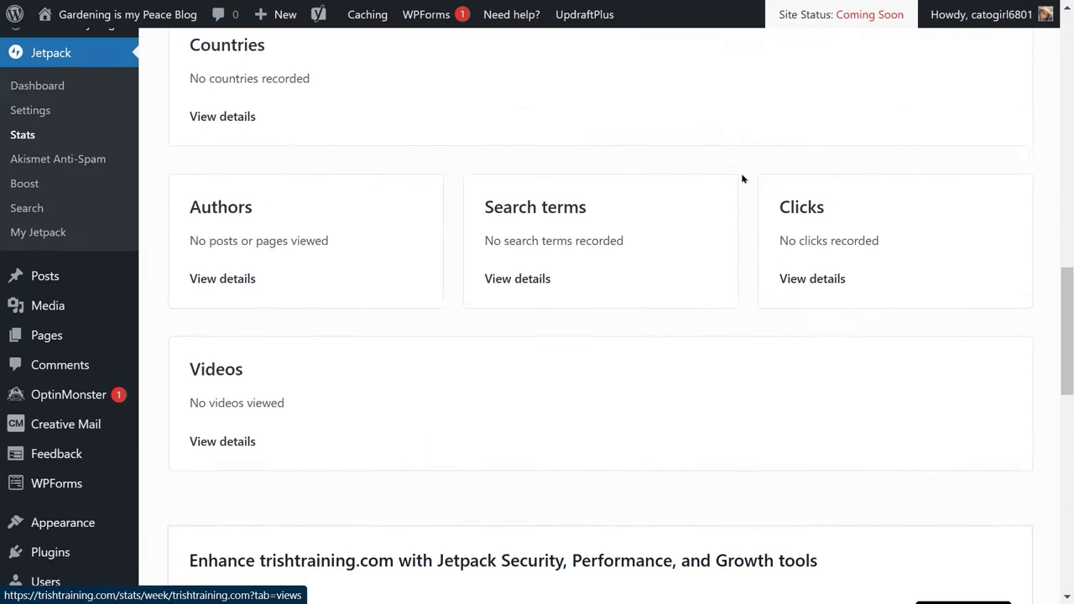
pyautogui.scroll(9, 742, 178)
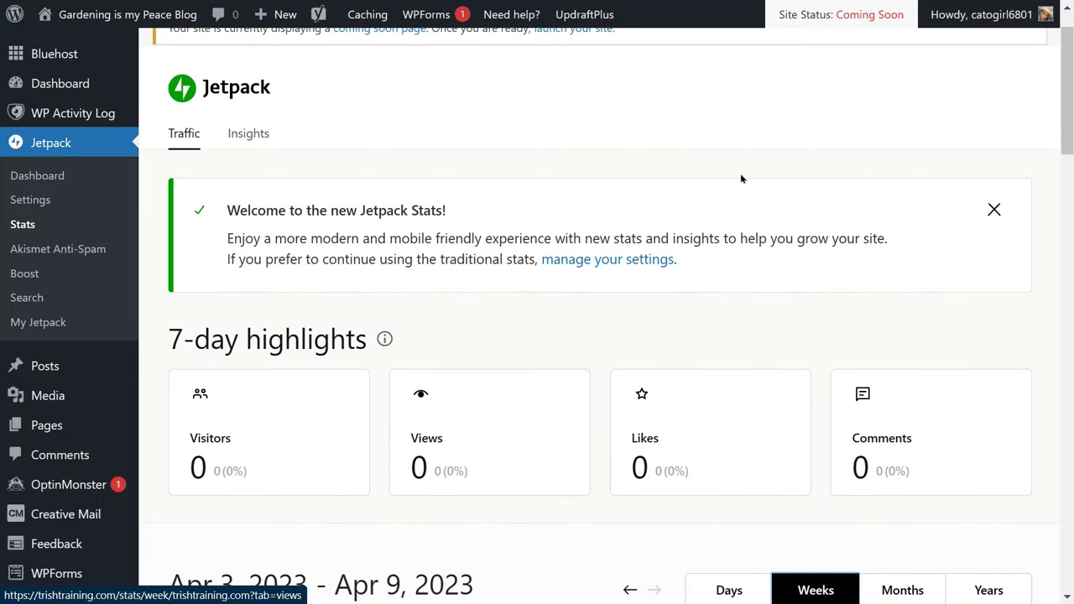
pyautogui.click(36, 187)
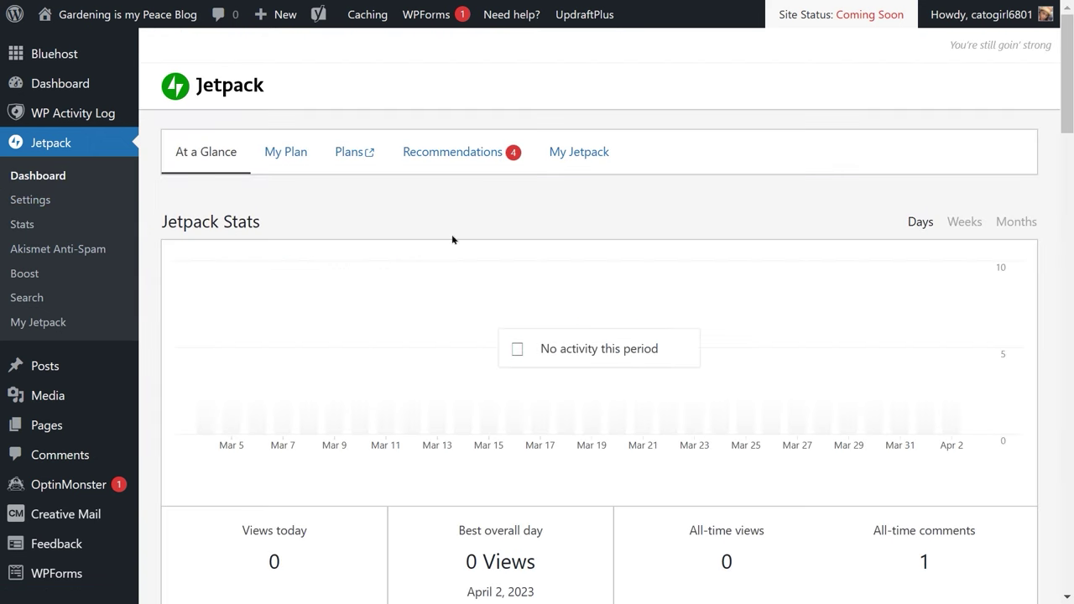
# Open Jetpack's security settings from the Jetpack Dashboard
pyautogui.scroll(-1, 451, 238)
pyautogui.scroll(-6, 452, 238)
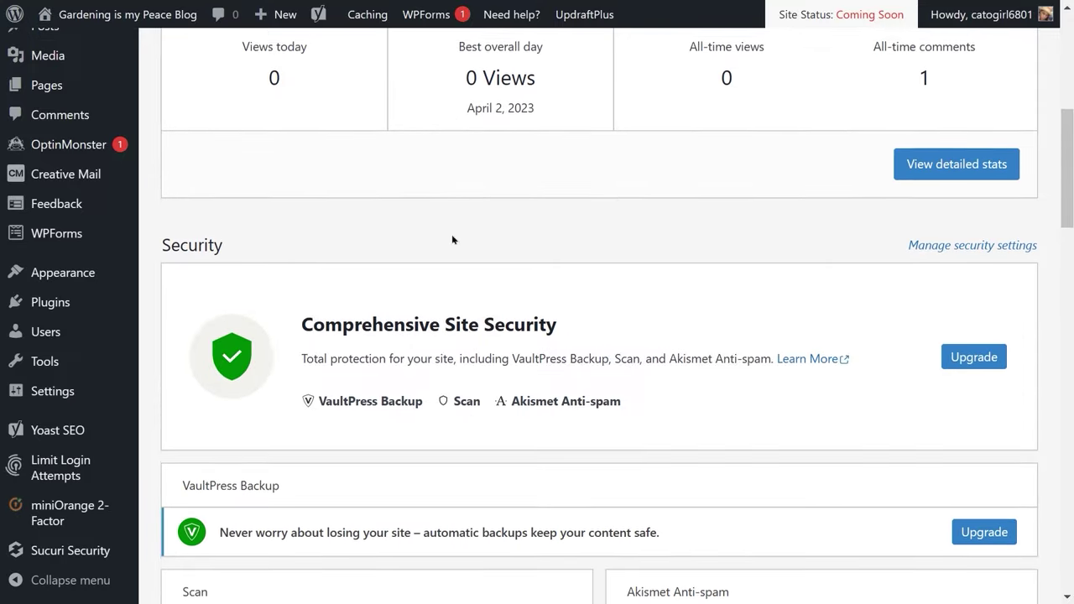
pyautogui.scroll(-1, 452, 238)
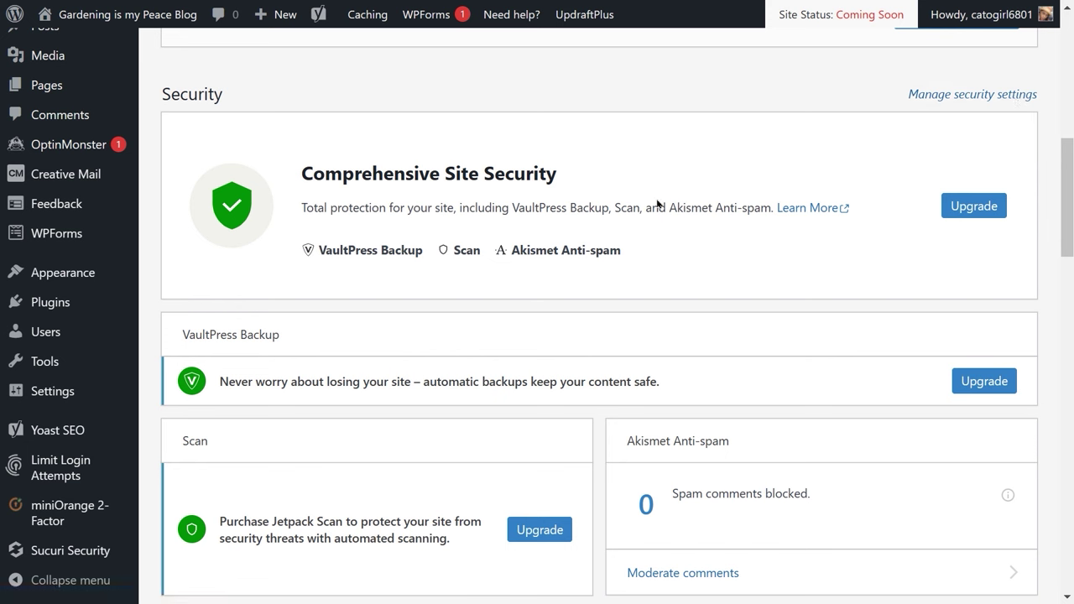
pyautogui.click(985, 96)
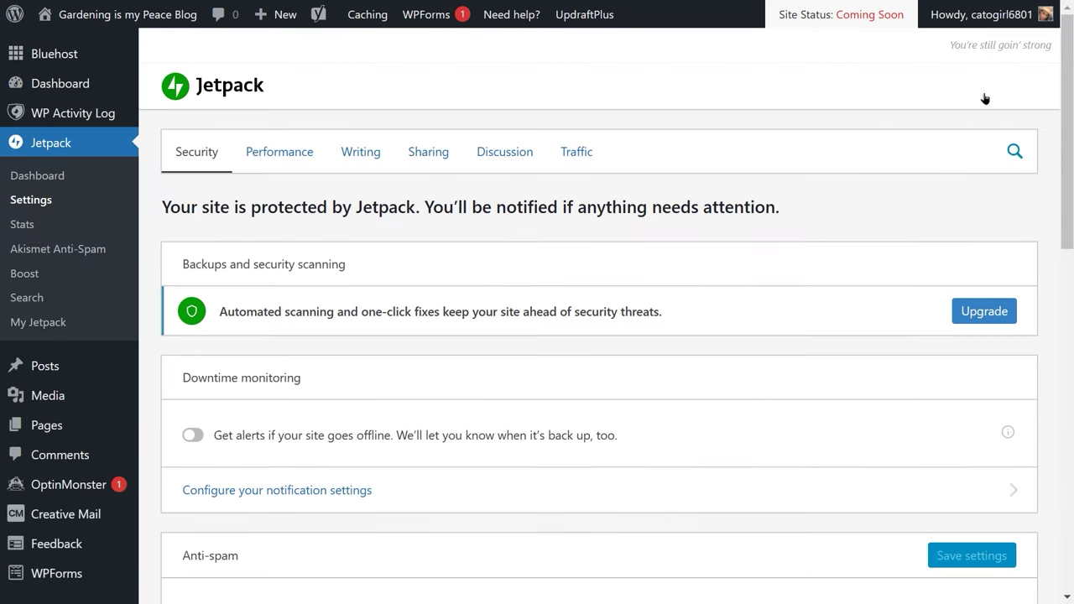
# Turn on downtime monitoring alerts for when the site goes offline
pyautogui.scroll(-3, 813, 334)
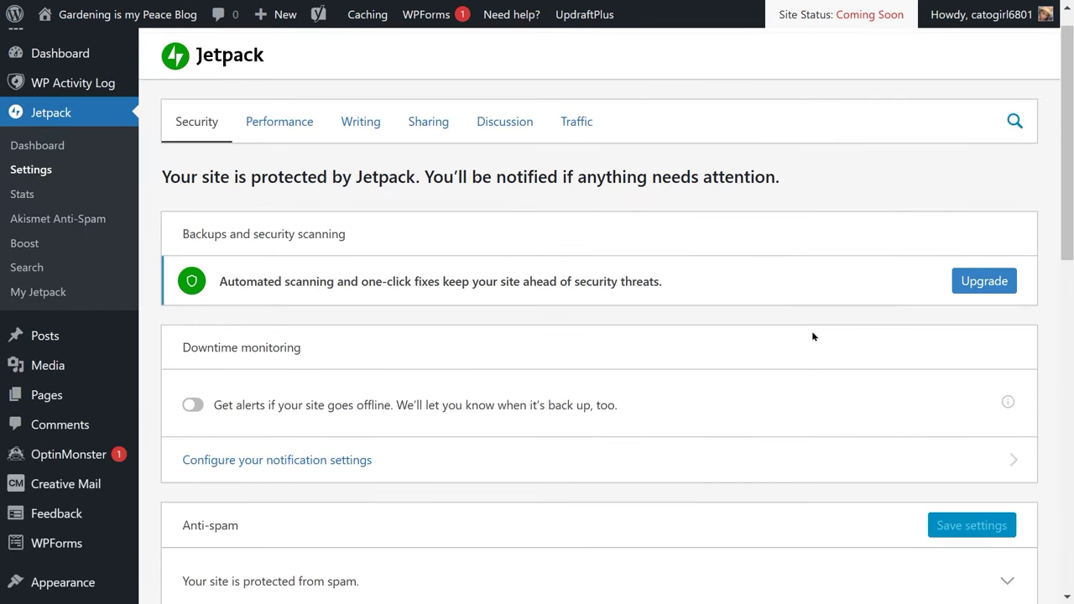
pyautogui.scroll(-1, 812, 336)
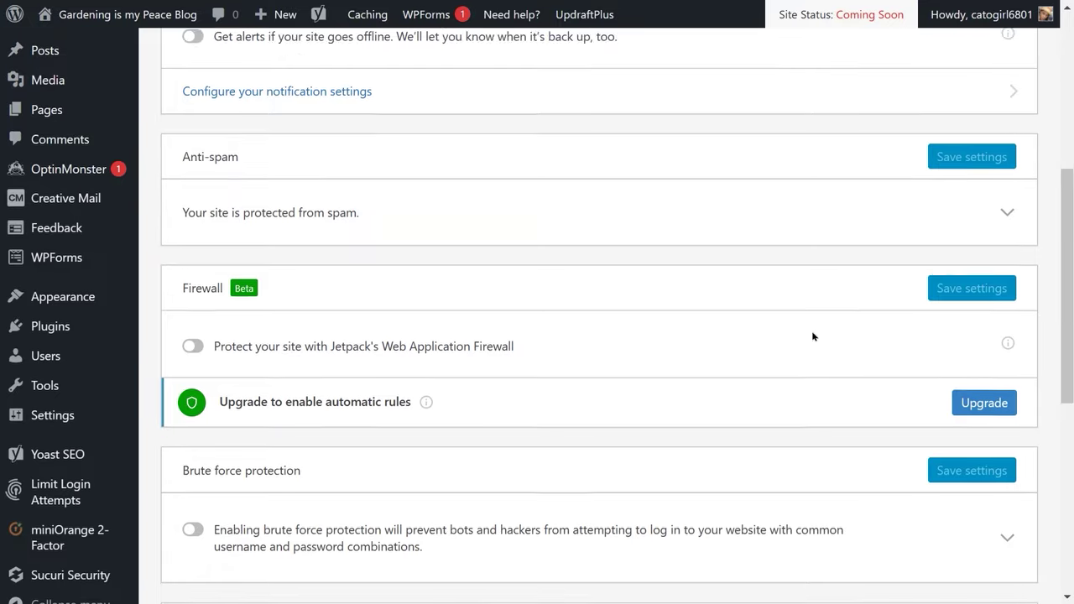
pyautogui.scroll(1, 812, 336)
pyautogui.scroll(2, 812, 335)
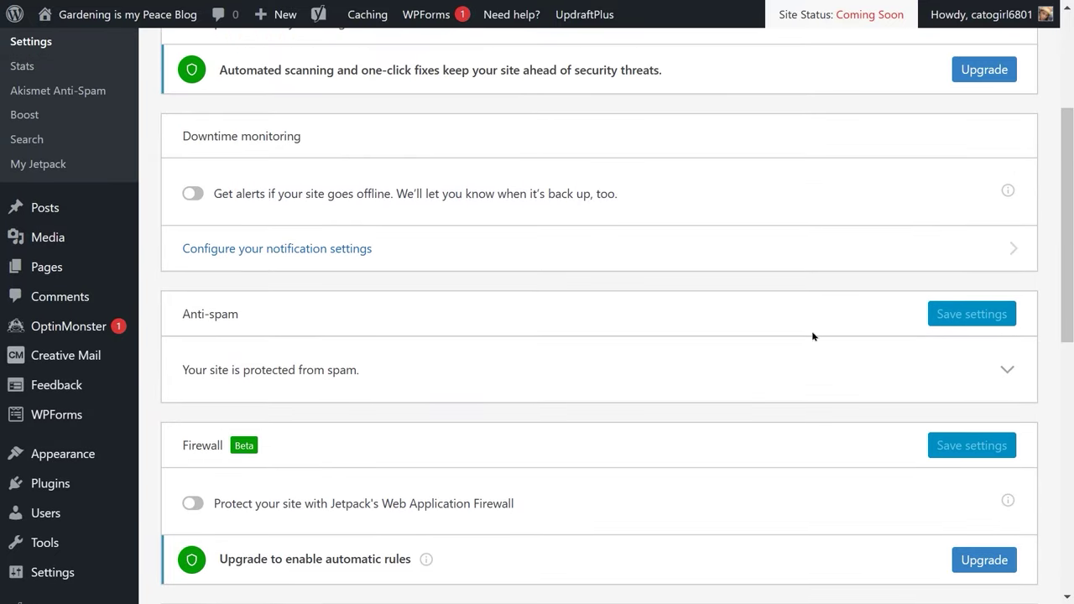
pyautogui.scroll(2, 813, 336)
pyautogui.scroll(-1, 806, 332)
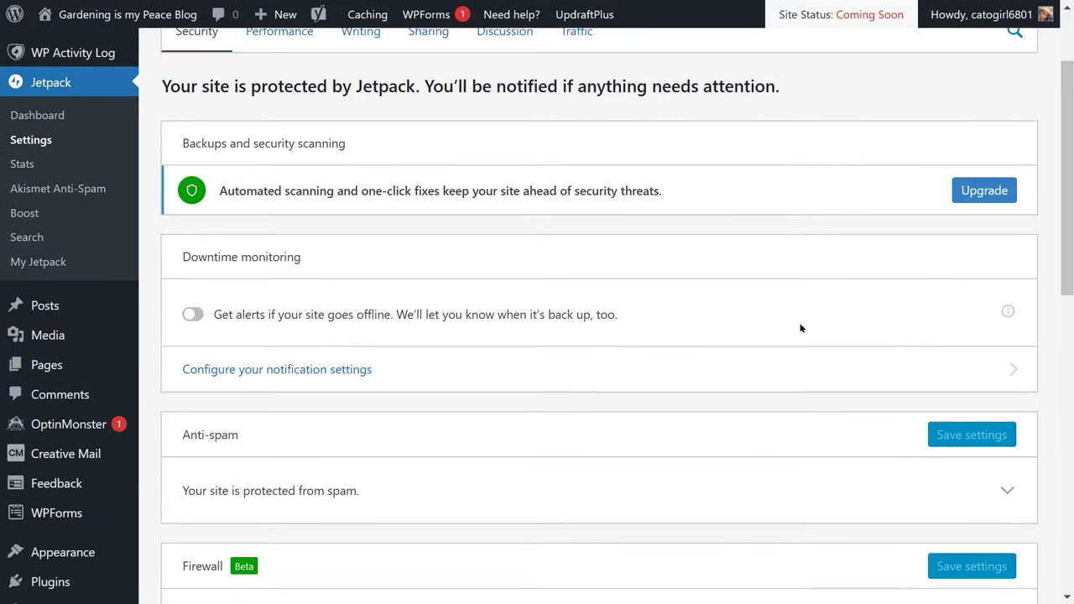
pyautogui.click(200, 319)
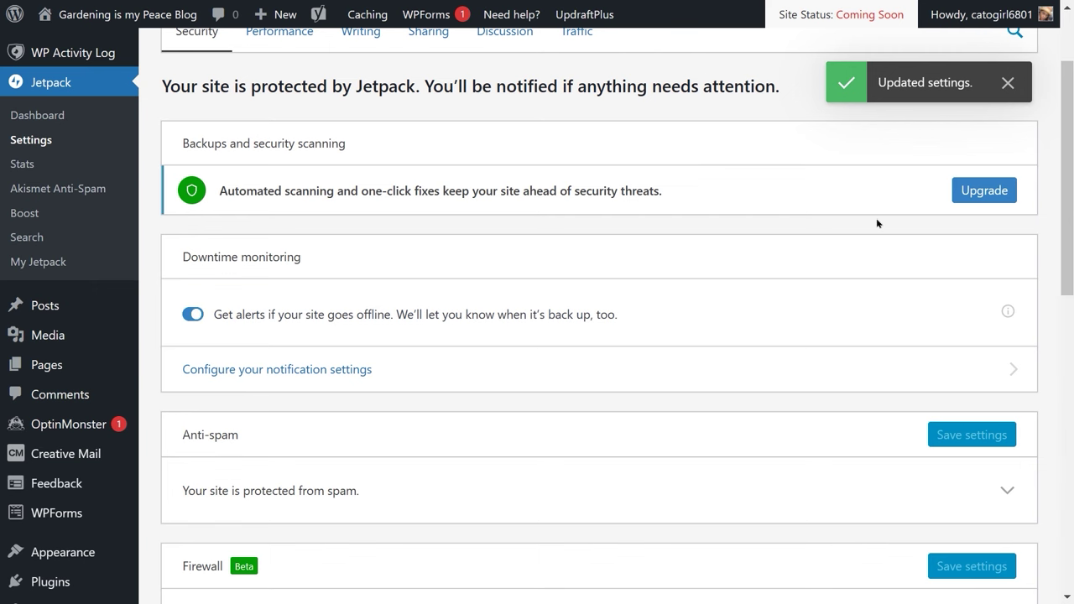
pyautogui.scroll(-1, 877, 224)
pyautogui.scroll(1, 878, 223)
pyautogui.scroll(-1, 877, 223)
pyautogui.scroll(-3, 798, 269)
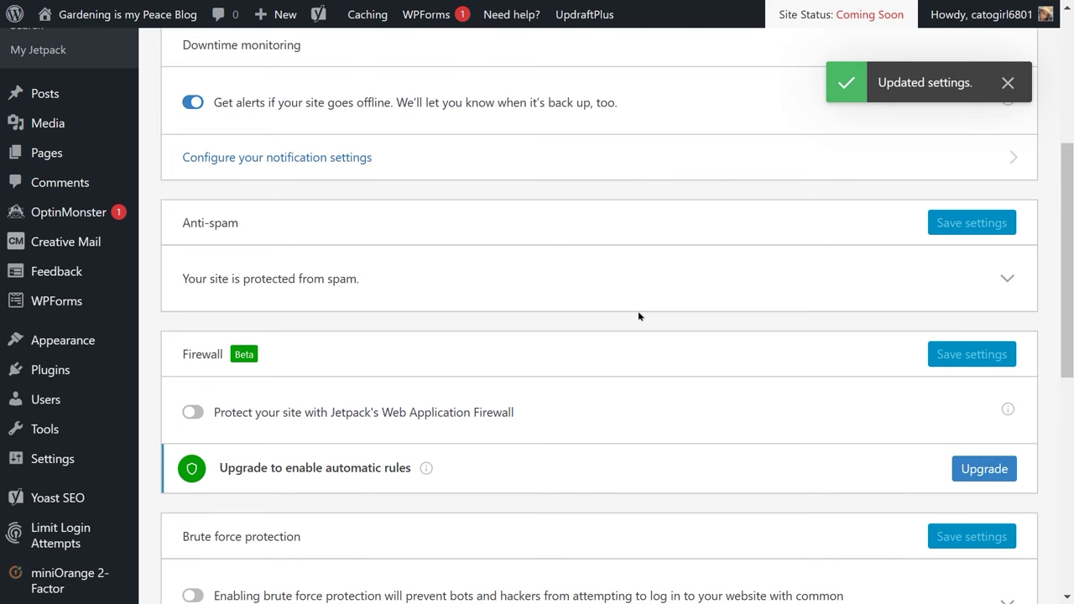
pyautogui.scroll(-2, 638, 317)
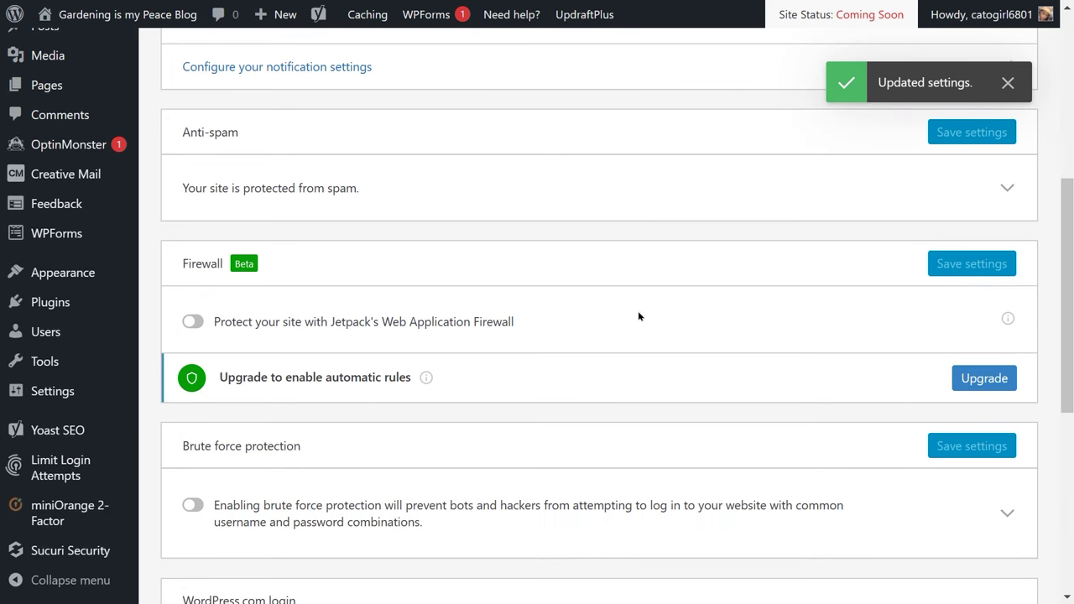
pyautogui.scroll(-1, 638, 316)
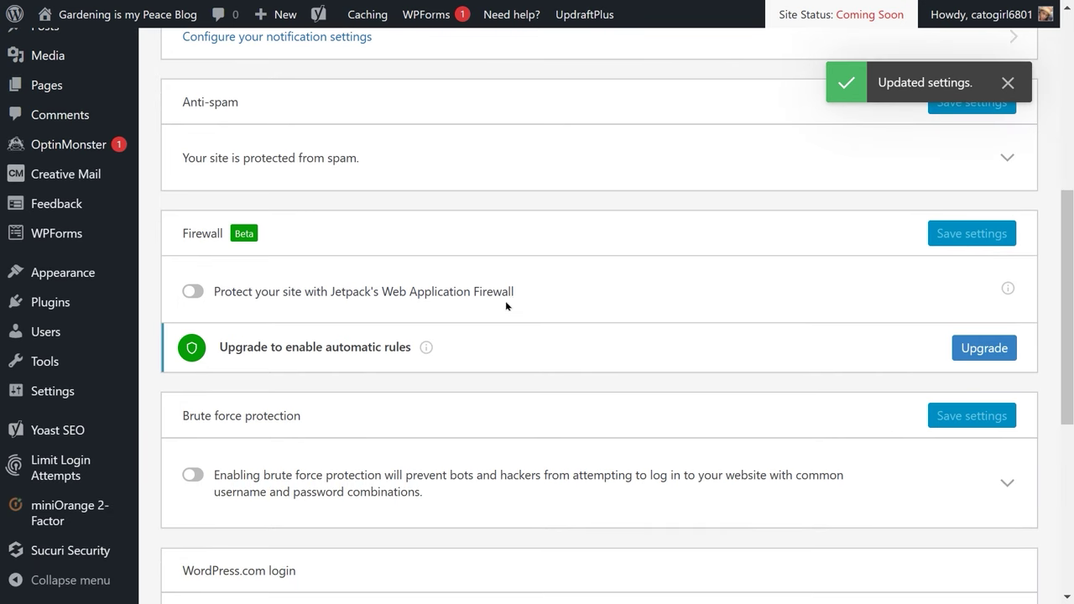
# Turn on Jetpack's Web Application Firewall
pyautogui.click(189, 292)
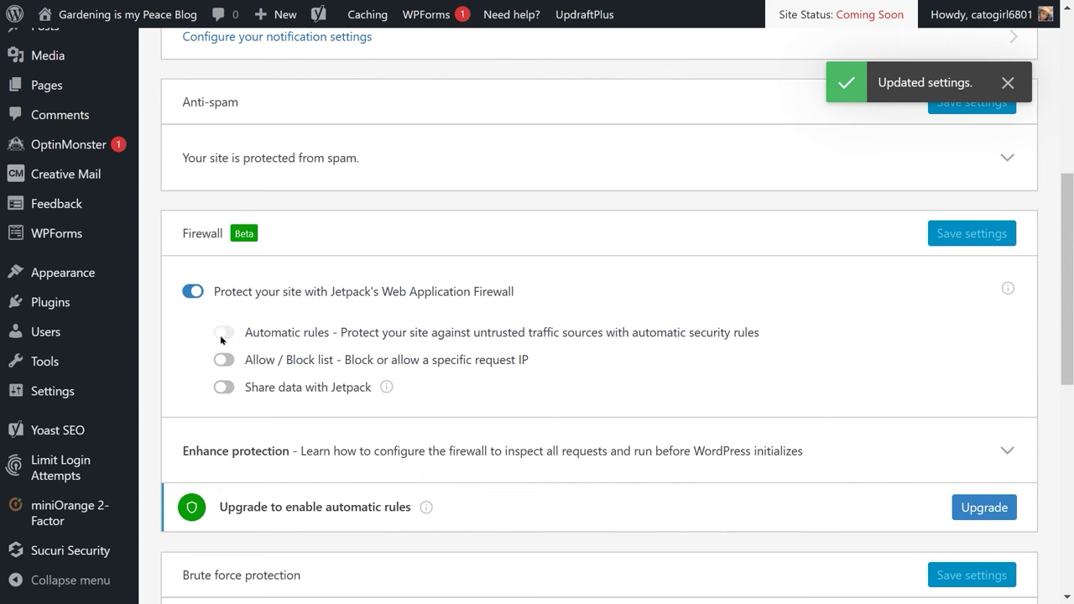
pyautogui.scroll(-1, 252, 335)
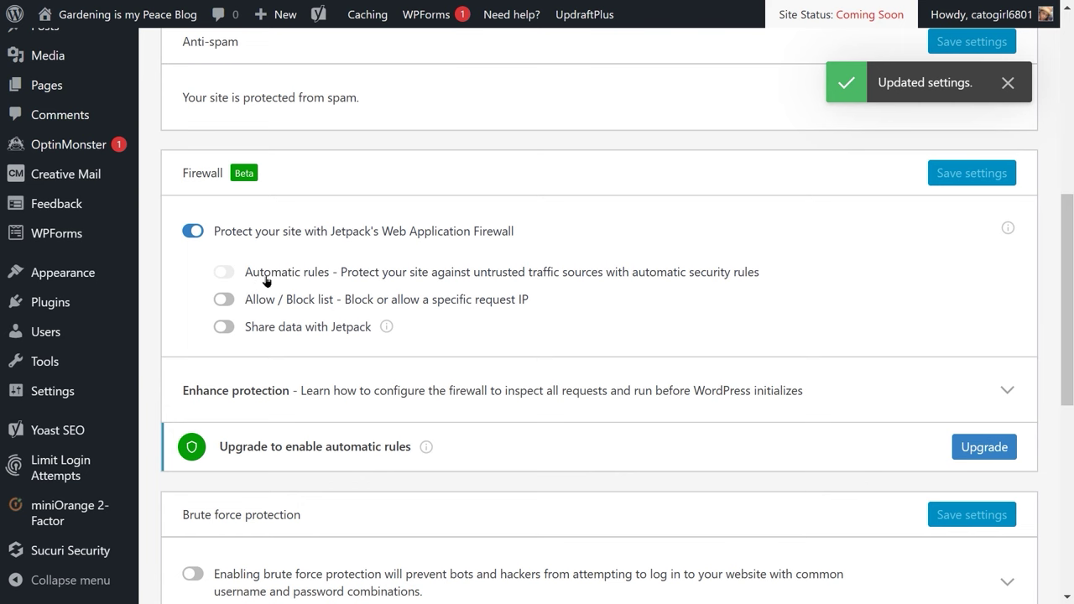
pyautogui.scroll(-3, 266, 281)
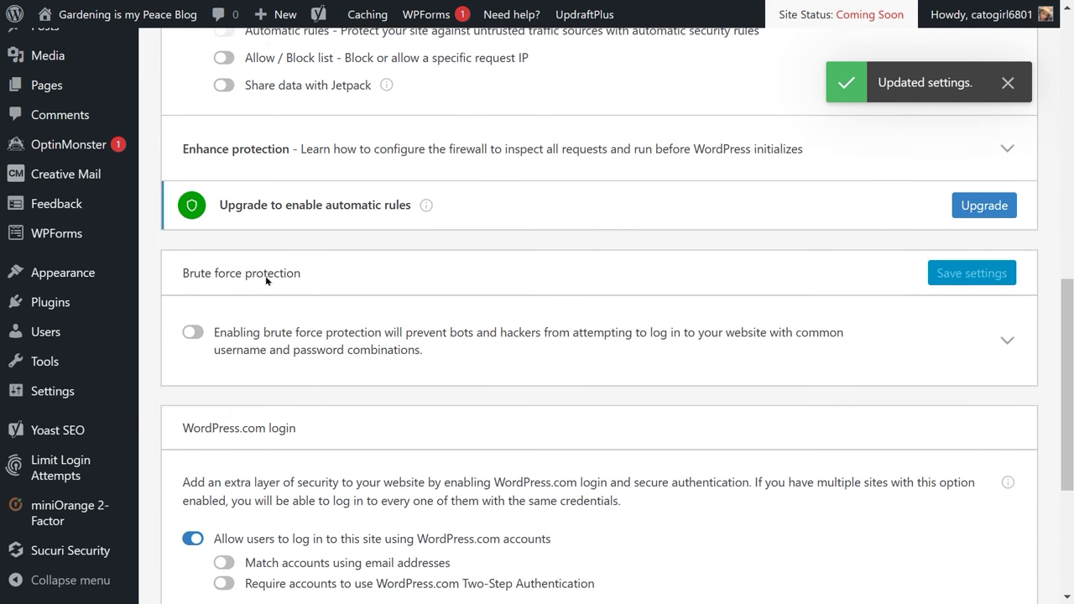
pyautogui.scroll(-1, 266, 281)
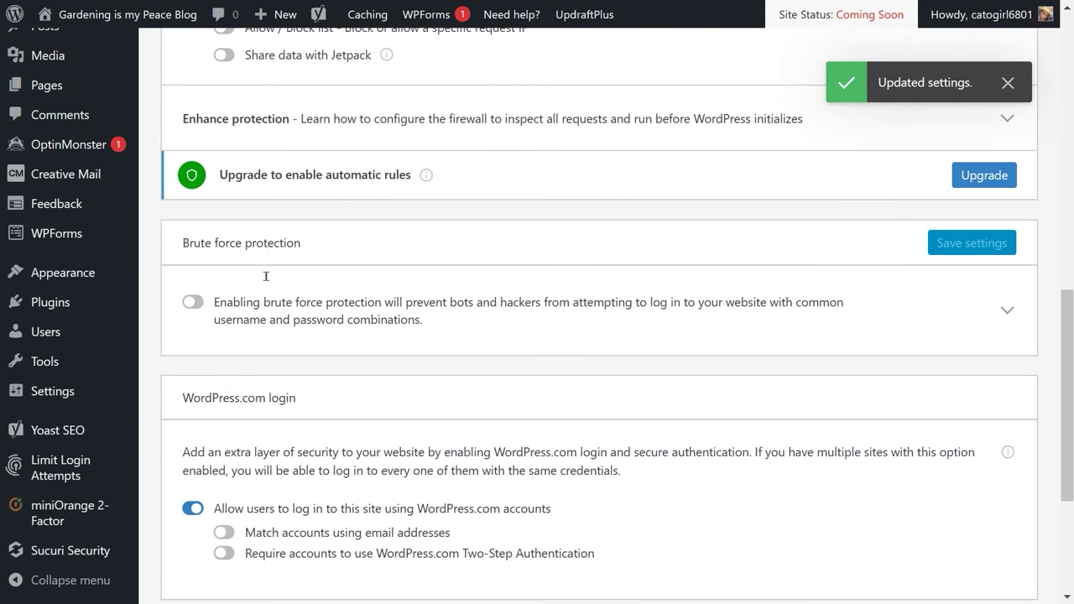
# Enable brute force login protection and confirm the security settings were updated
pyautogui.click(193, 303)
pyautogui.scroll(-1, 610, 328)
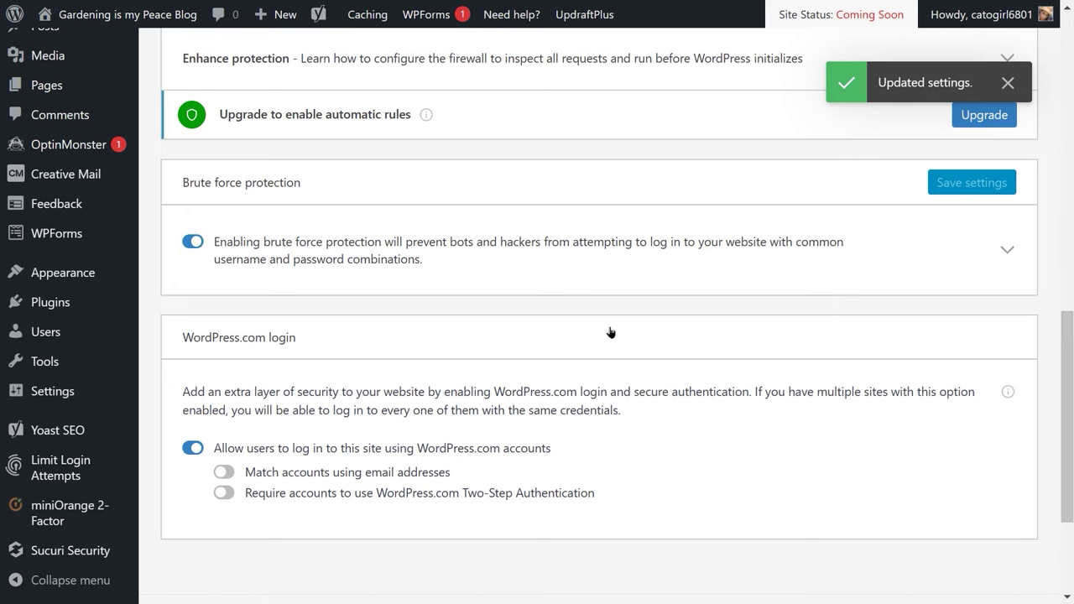
pyautogui.scroll(-1, 611, 332)
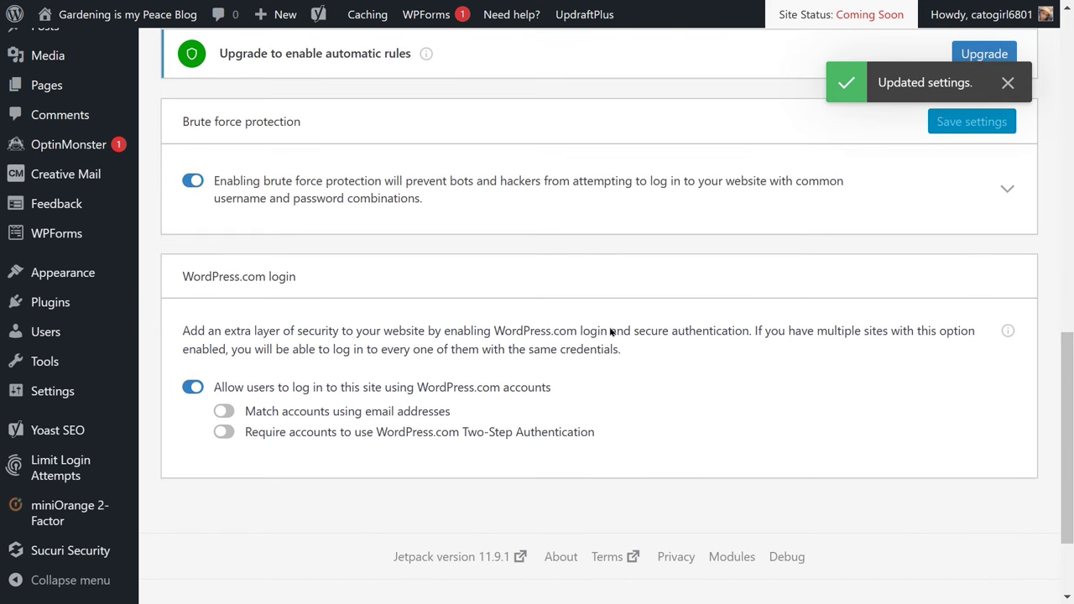
pyautogui.scroll(-1, 611, 333)
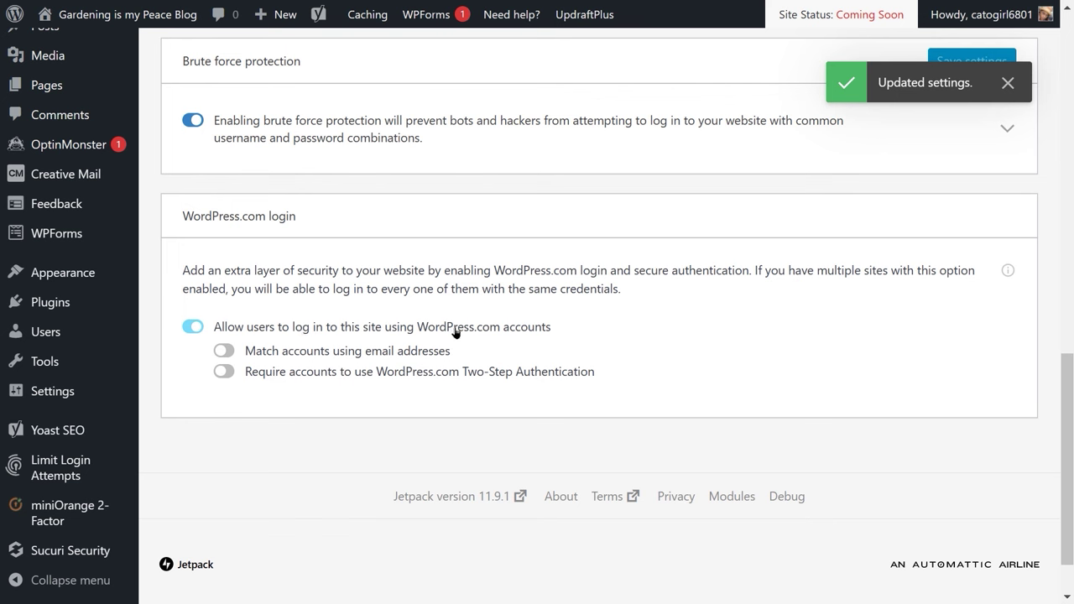
pyautogui.scroll(-1, 664, 309)
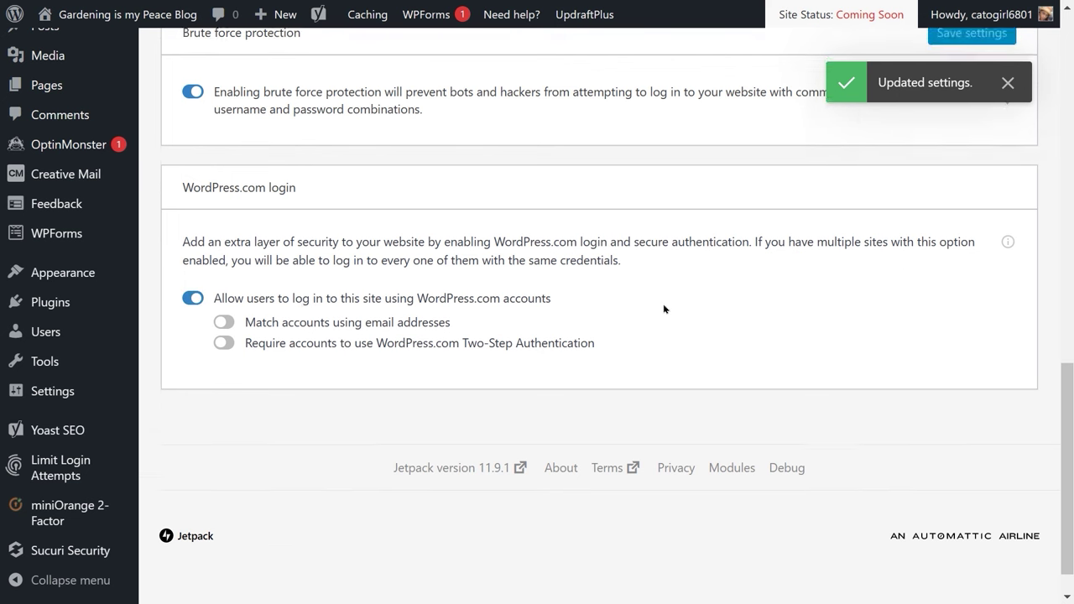
pyautogui.scroll(3, 664, 309)
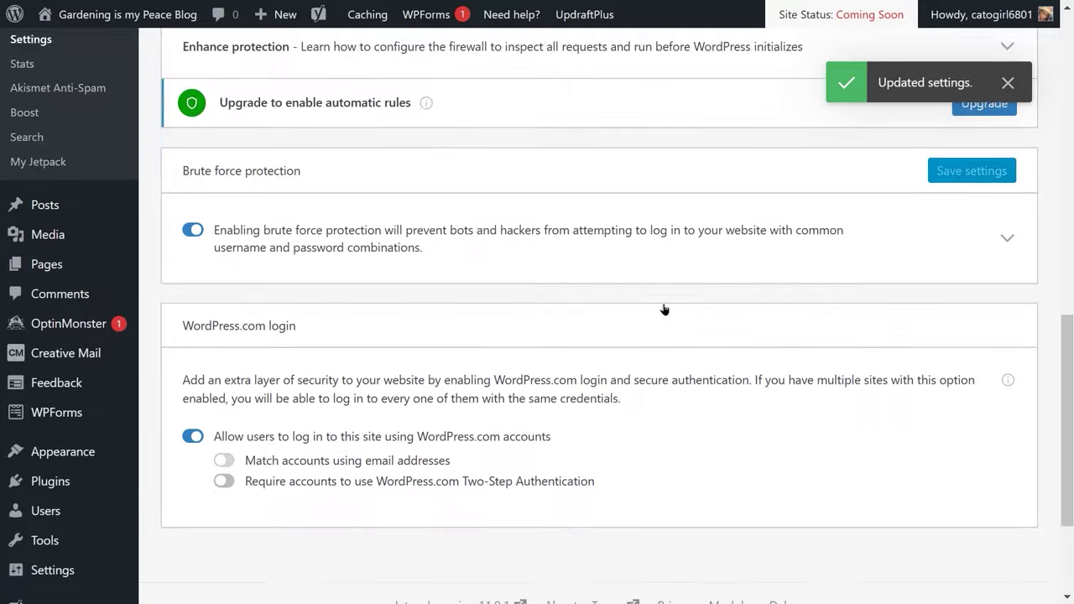
pyautogui.scroll(10, 664, 309)
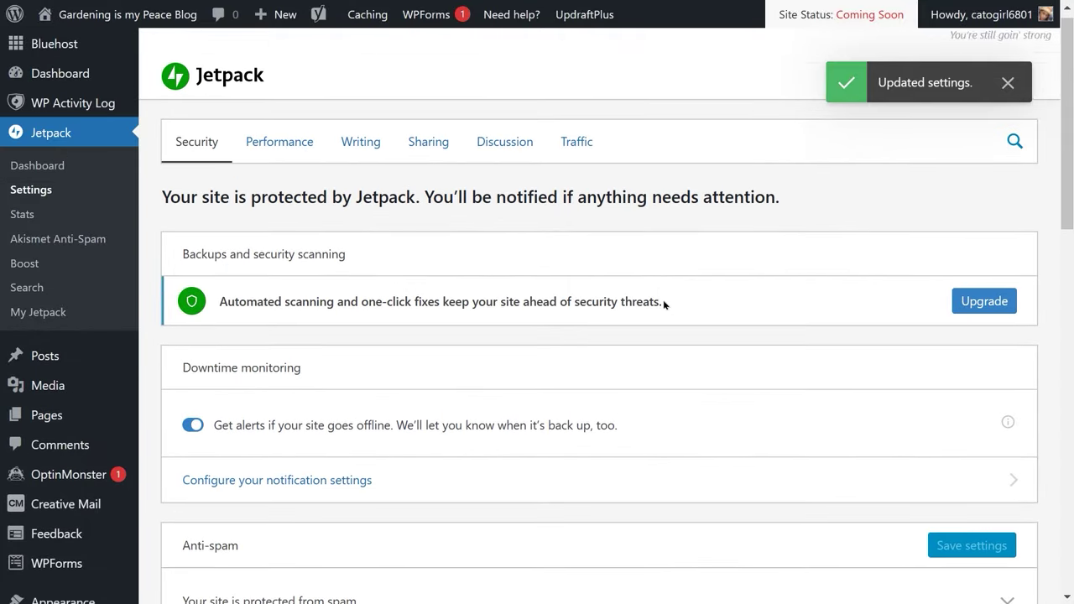
pyautogui.scroll(-1, 663, 303)
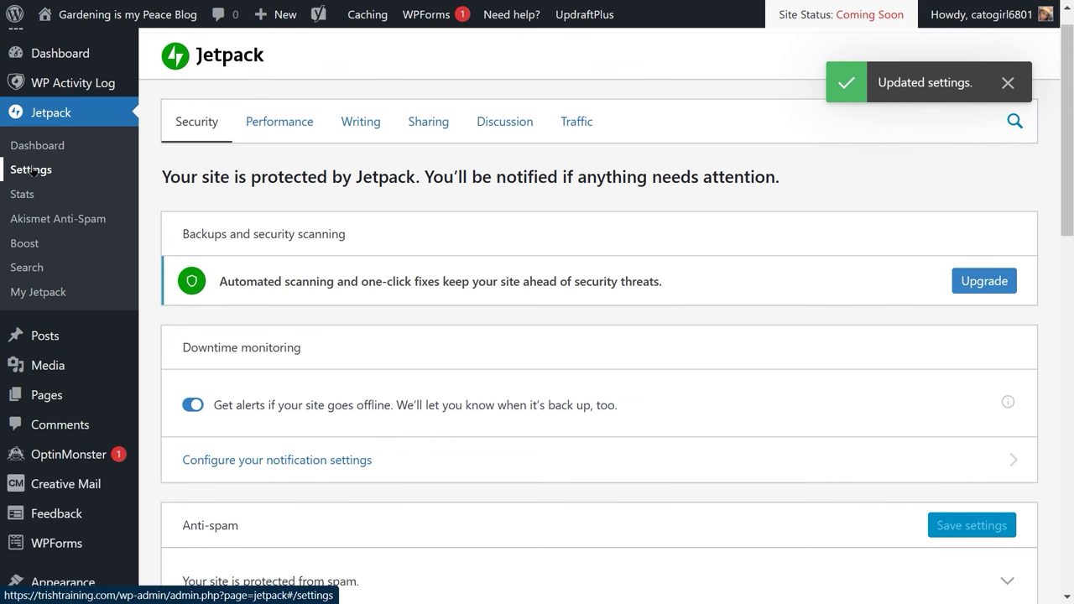
pyautogui.scroll(1, 31, 170)
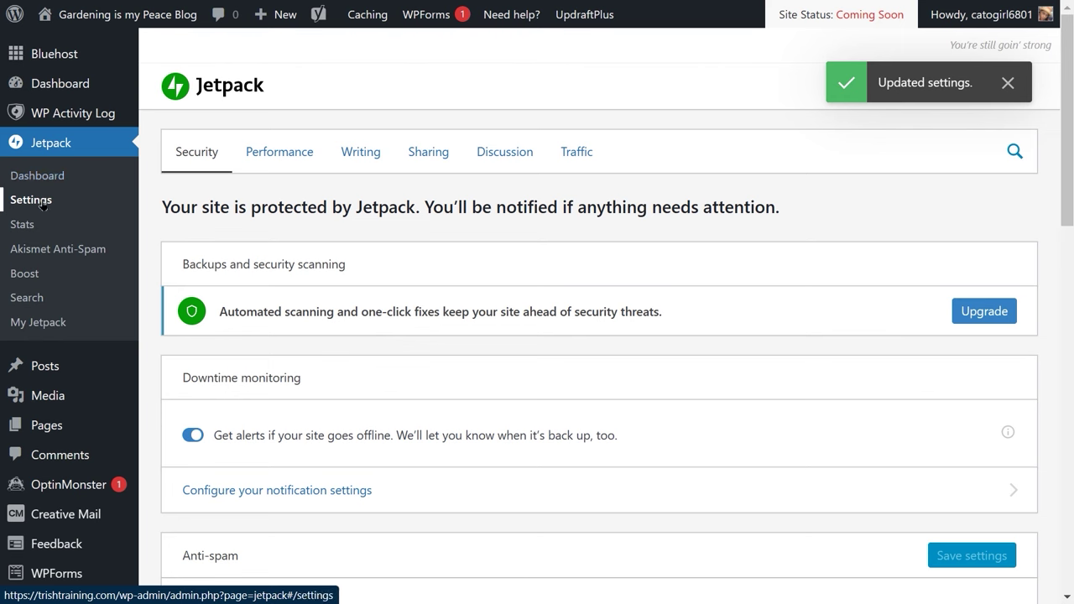
# Go to the Akismet Anti-Spam settings page with the browser back in full screen
pyautogui.click(312, 155)
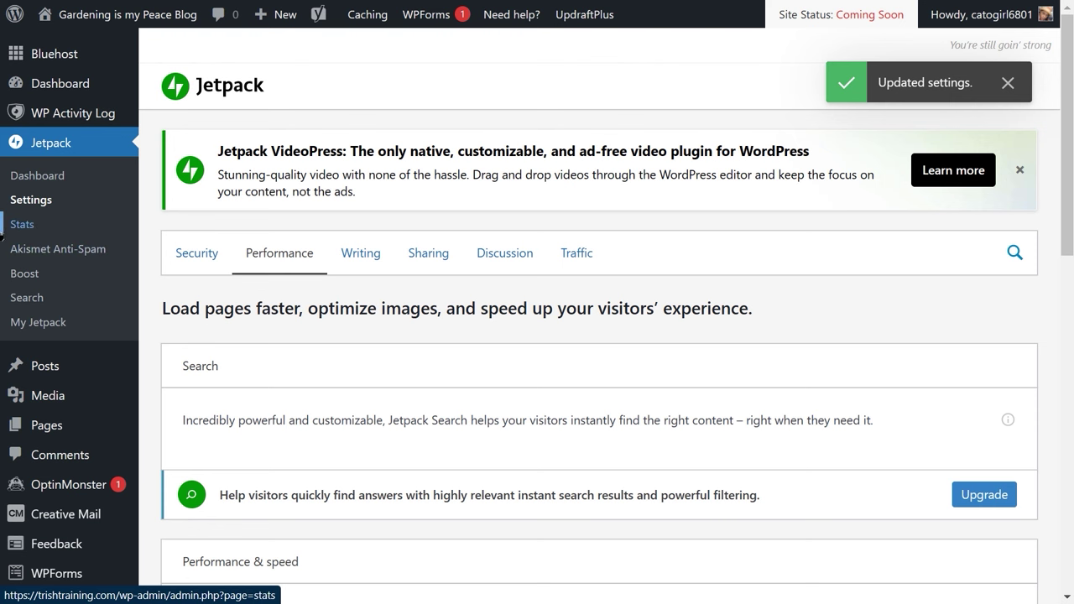
pyautogui.moveTo(50, 238)
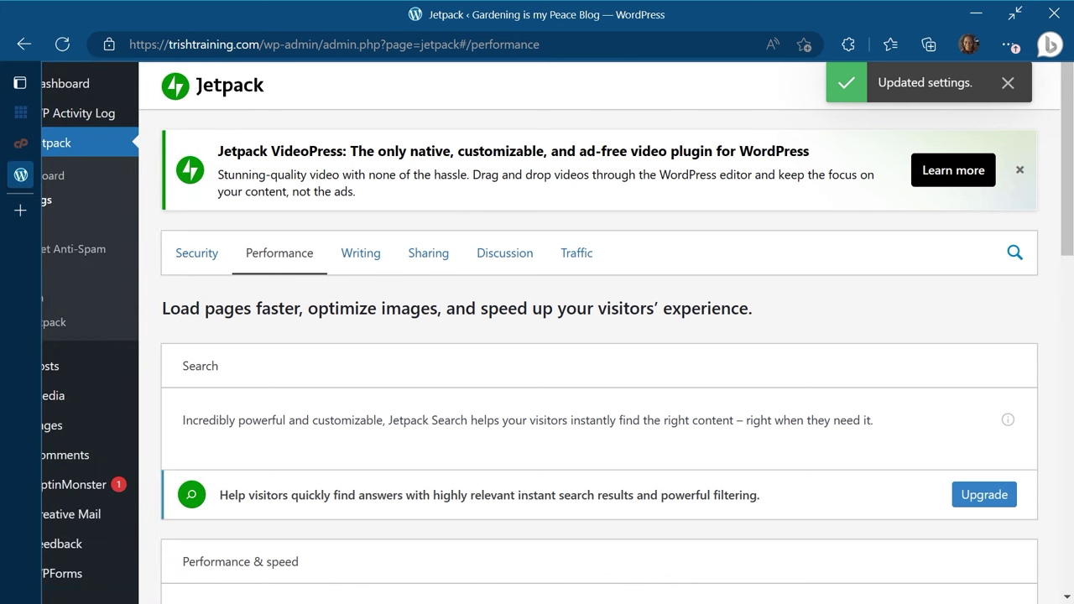
pyautogui.click(78, 250)
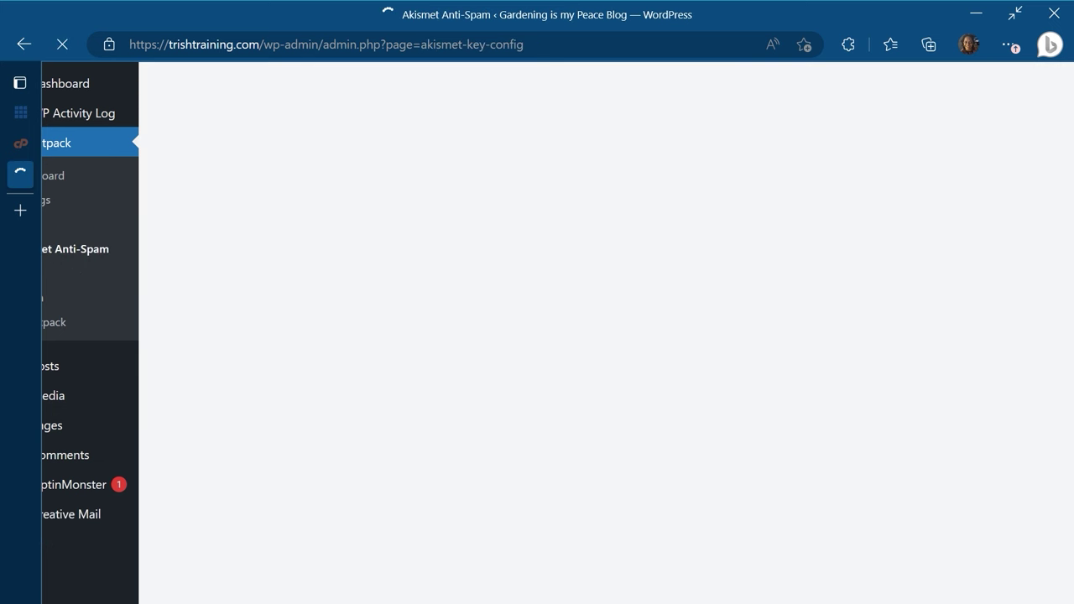
pyautogui.press('F11')
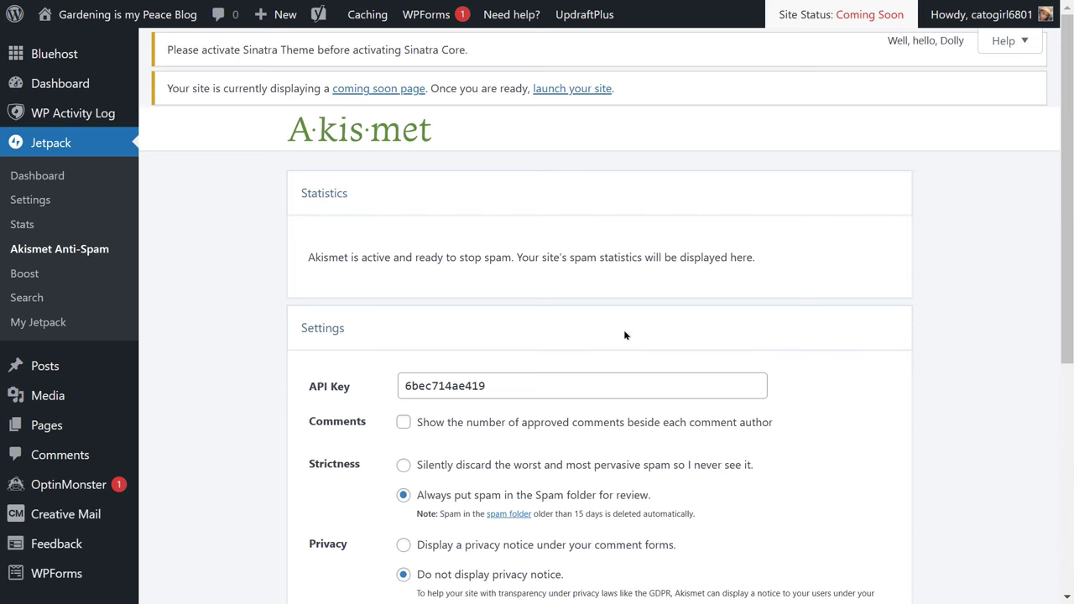
# Review the Akismet Anti-Spam settings and account status
pyautogui.scroll(-5, 623, 330)
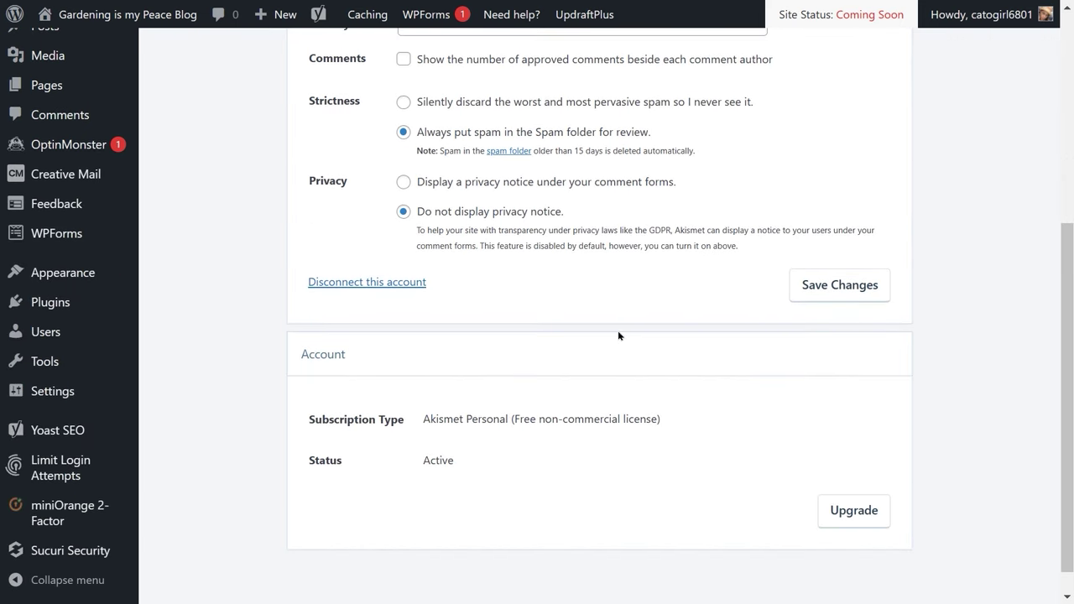
pyautogui.scroll(-1, 619, 335)
pyautogui.scroll(1, 618, 336)
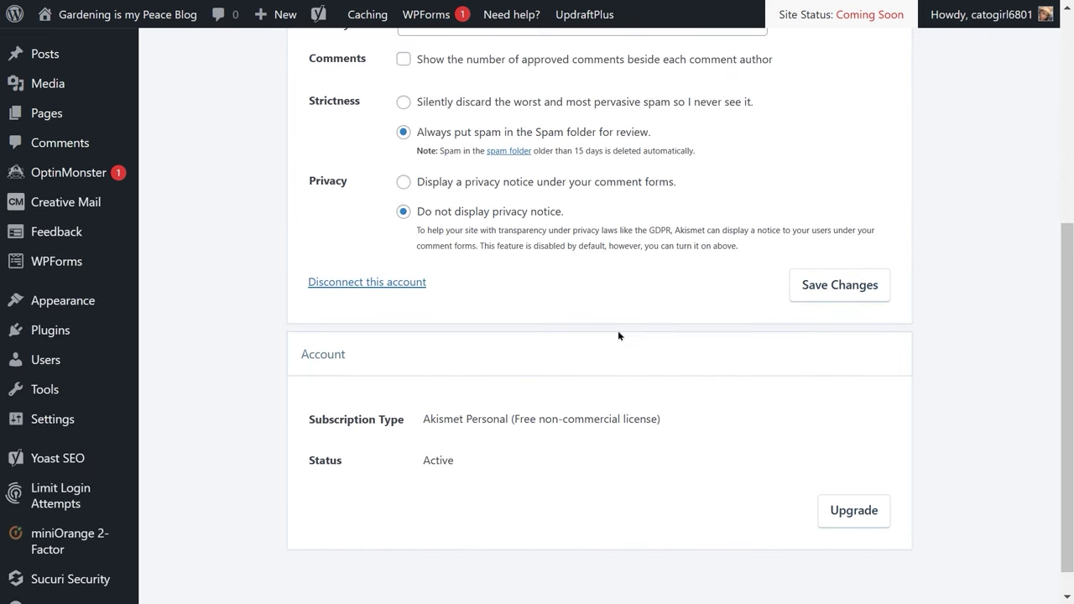
pyautogui.scroll(-1, 618, 335)
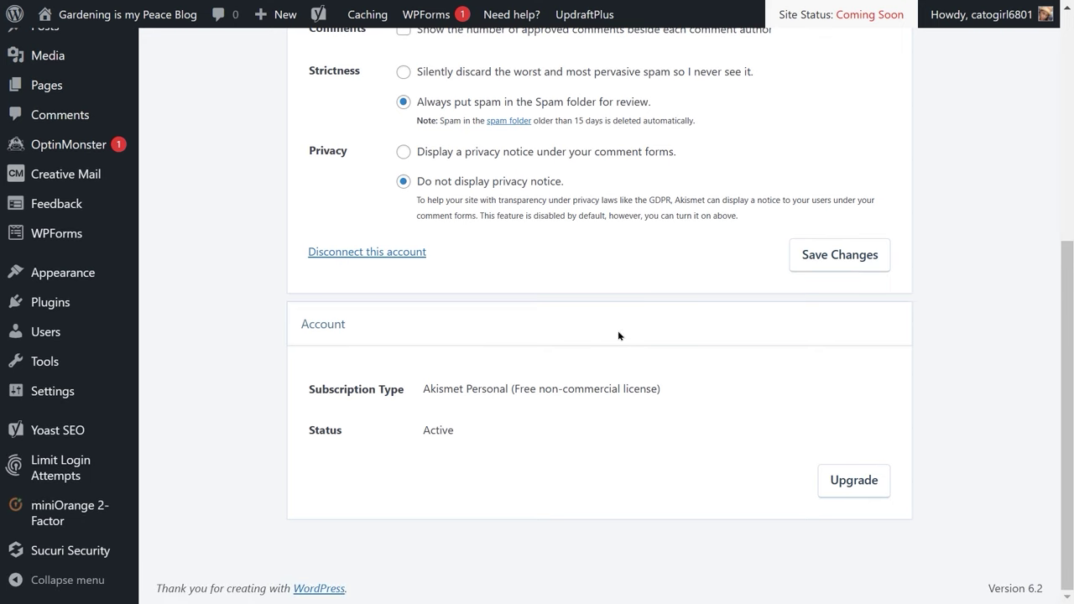
pyautogui.scroll(2, 618, 336)
pyautogui.scroll(-2, 619, 336)
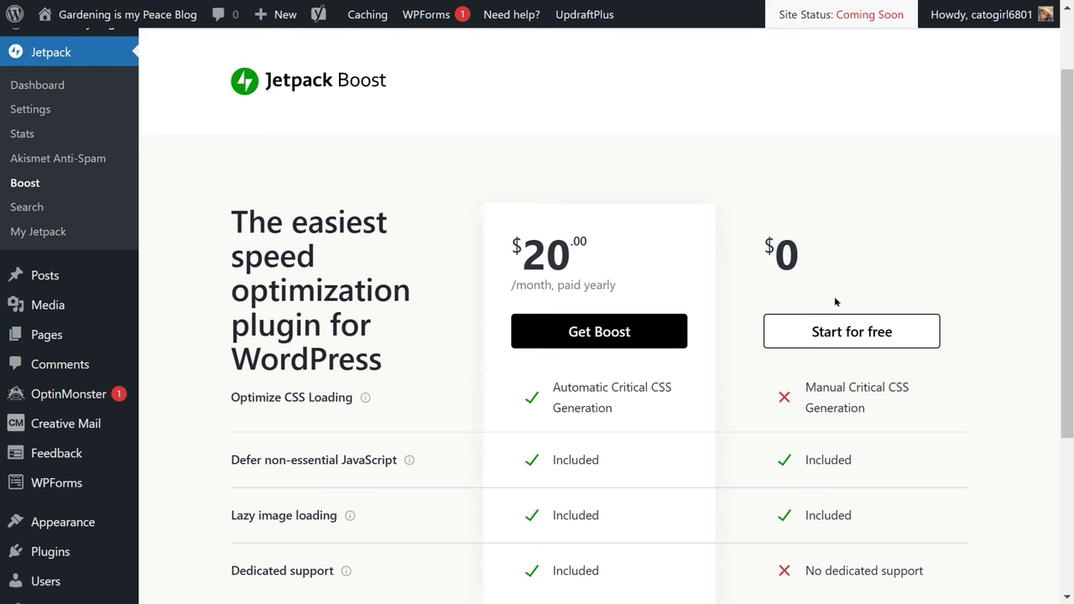
# Compare Jetpack Boost's $20/month paid plan with the free $0 option
pyautogui.scroll(-2, 835, 300)
pyautogui.scroll(-5, 835, 302)
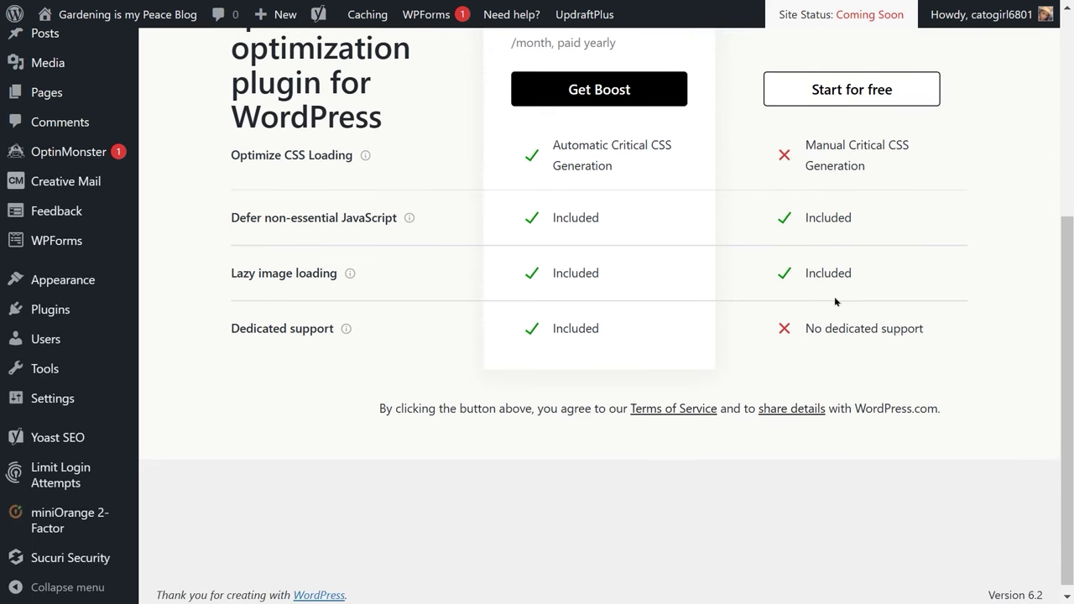
pyautogui.scroll(2, 835, 301)
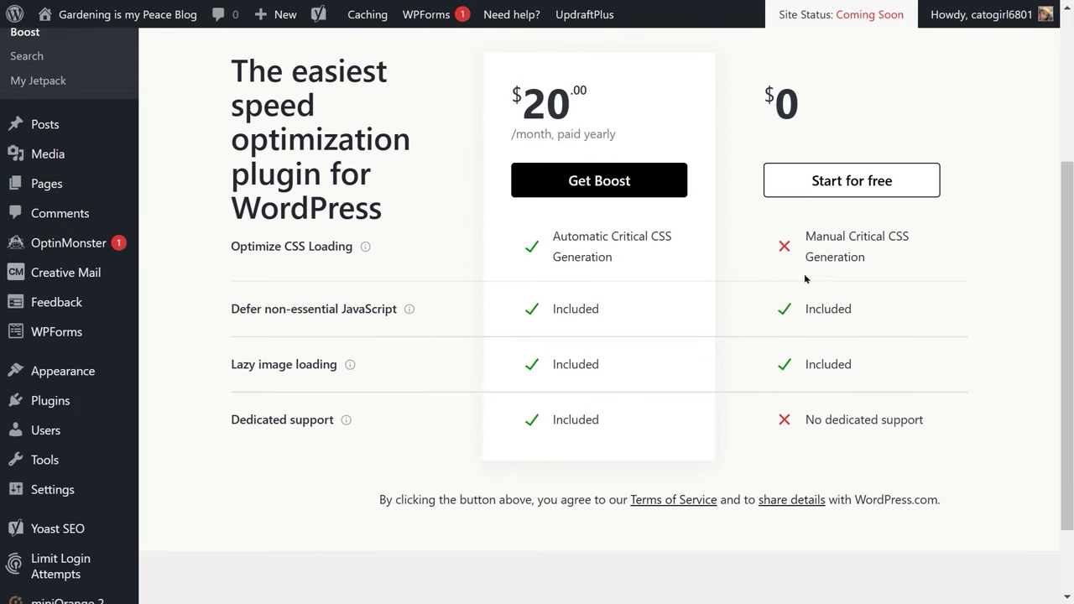
pyautogui.scroll(2, 291, 235)
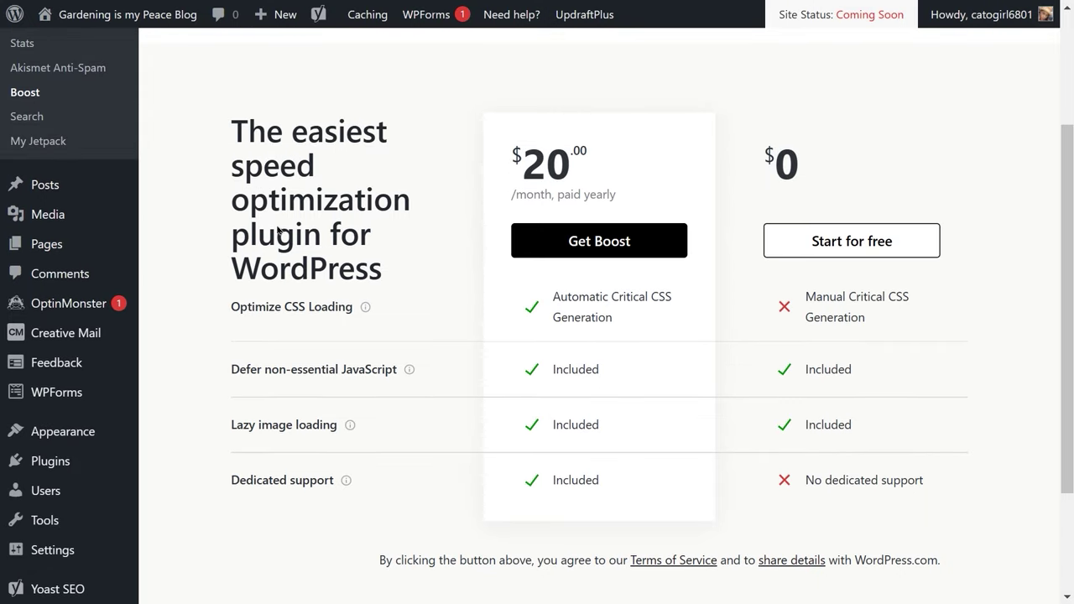
# Review Jetpack Search's pricing table comparing the $8.25 paid plan with the free plan
pyautogui.click(31, 118)
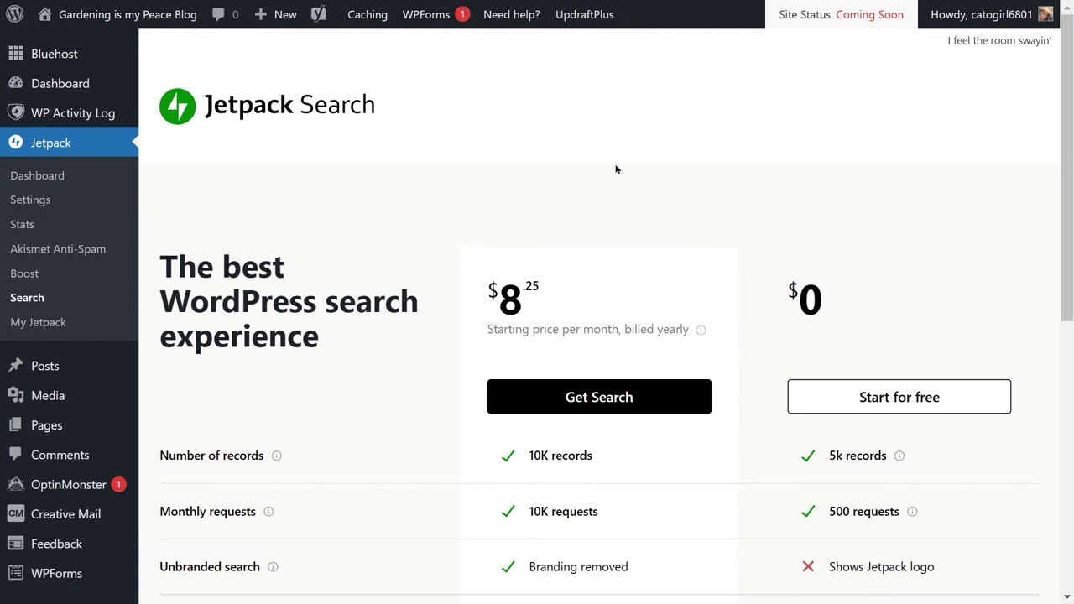
pyautogui.scroll(-3, 616, 170)
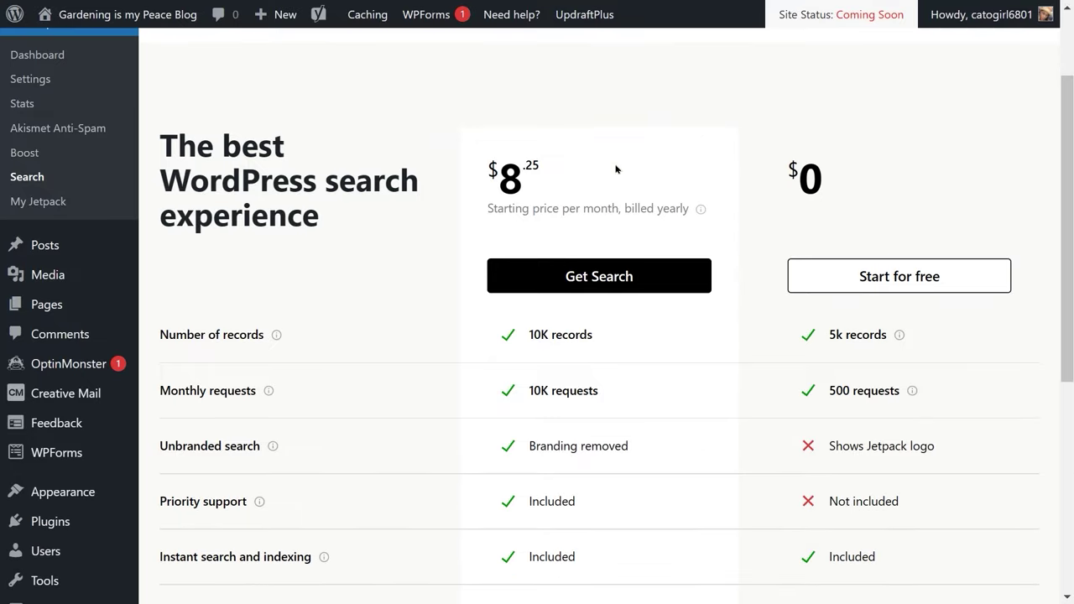
pyautogui.scroll(-2, 617, 168)
pyautogui.scroll(-3, 823, 232)
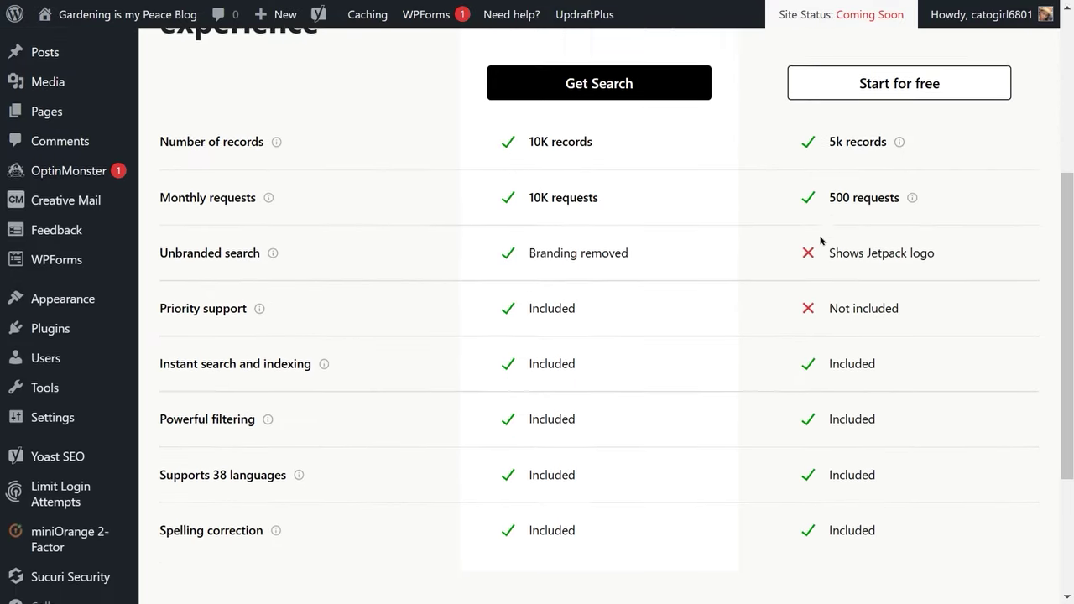
pyautogui.scroll(-4, 821, 241)
pyautogui.scroll(9, 821, 241)
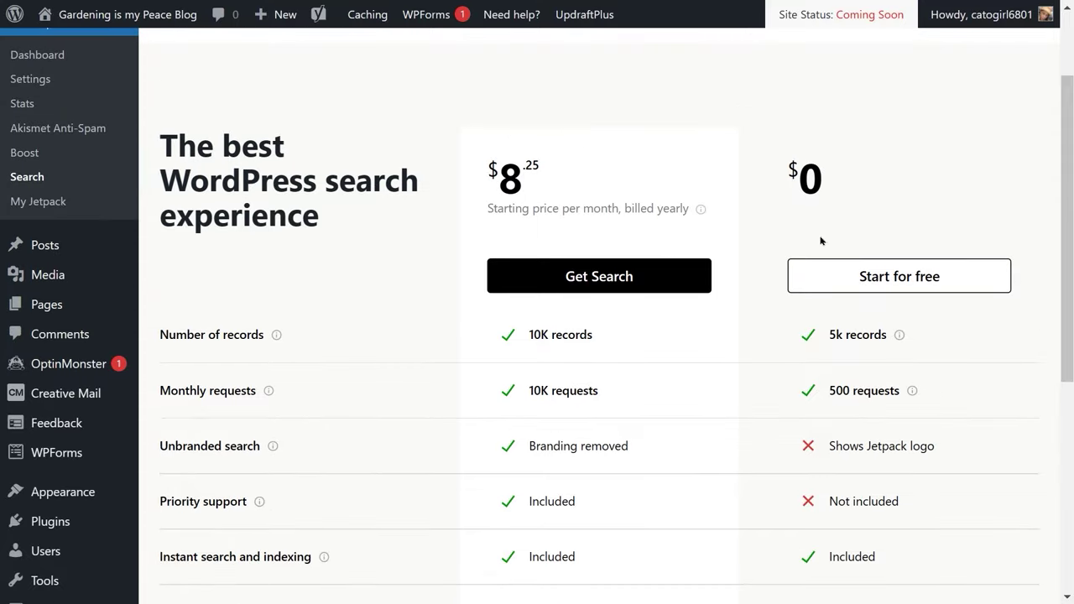
pyautogui.scroll(2, 821, 241)
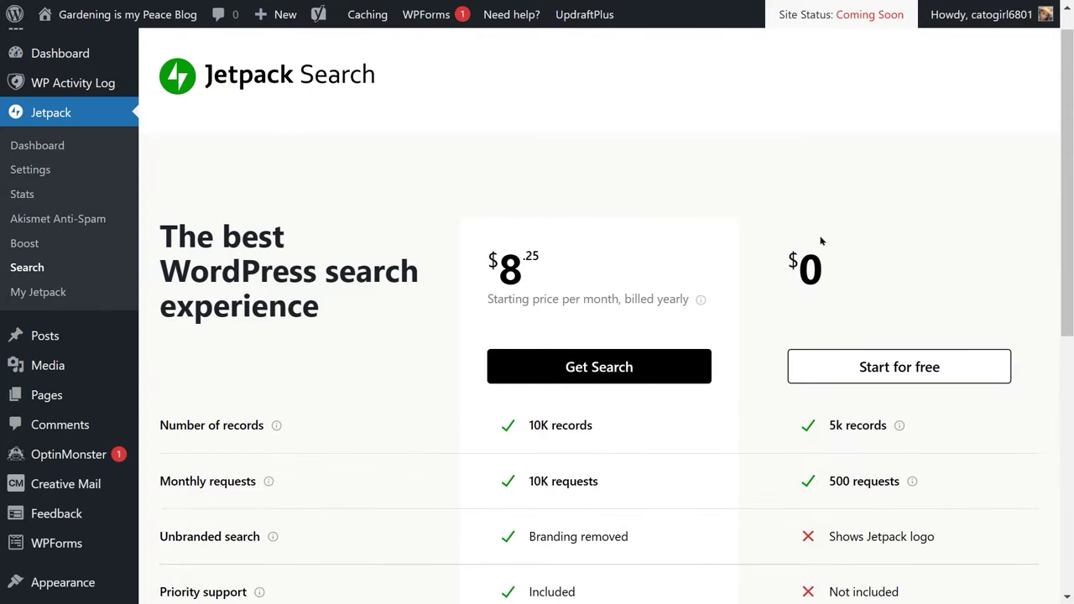
pyautogui.click(37, 292)
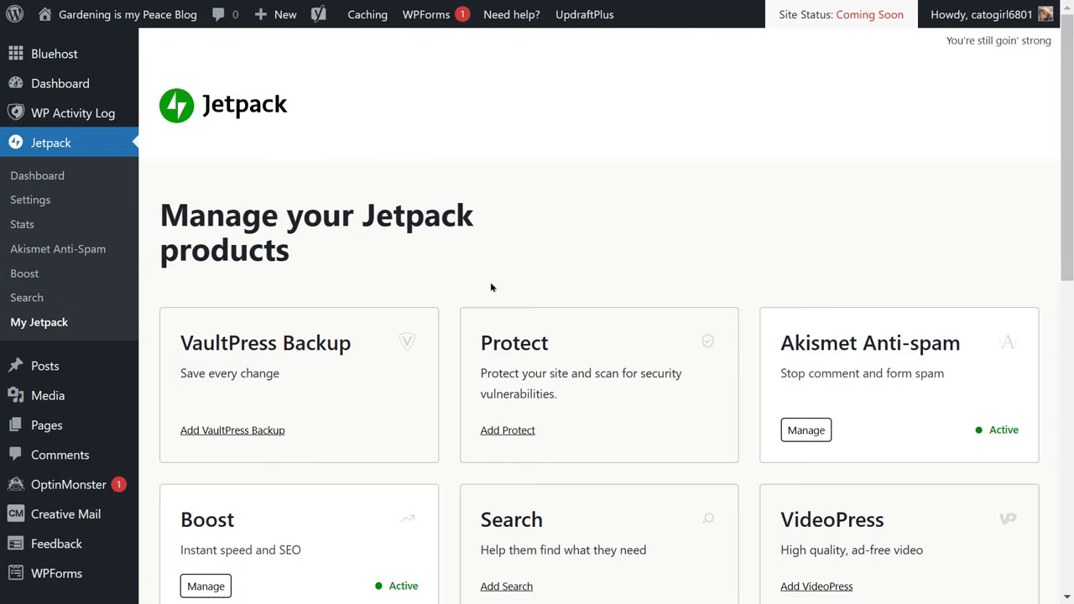
# Look over the My Jetpack product cards, with Akismet Anti-spam and Boost shown as Active
pyautogui.scroll(-2, 491, 287)
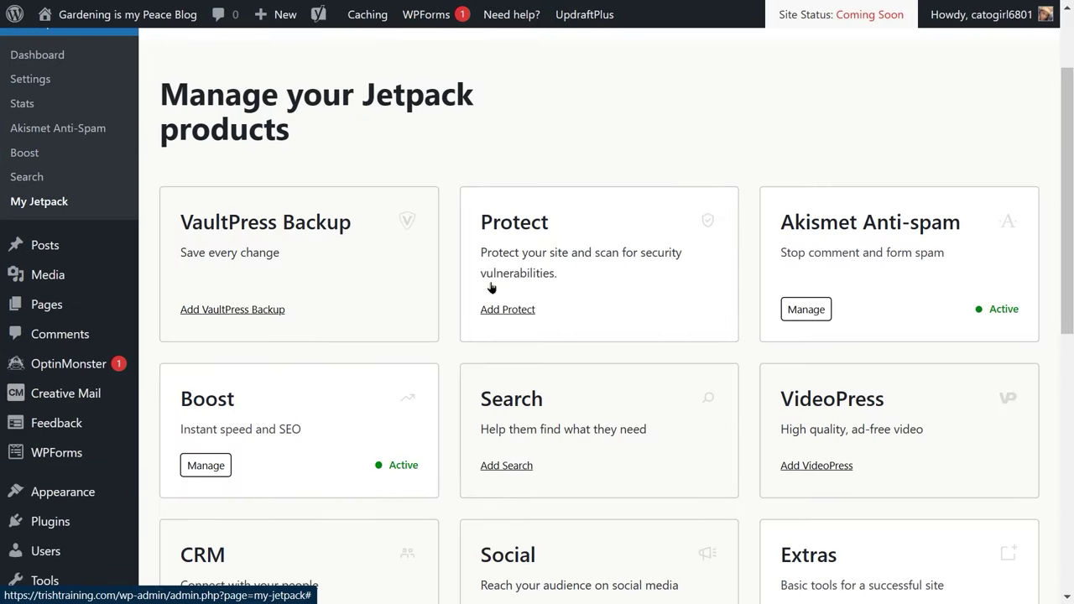
pyautogui.scroll(-1, 491, 287)
pyautogui.scroll(3, 491, 287)
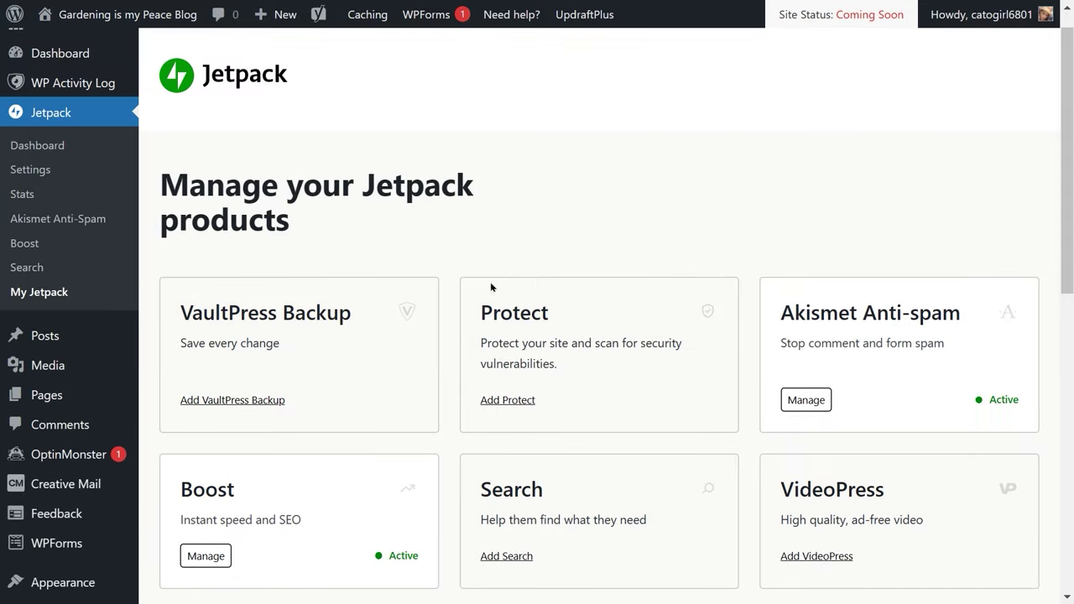
pyautogui.scroll(-5, 491, 287)
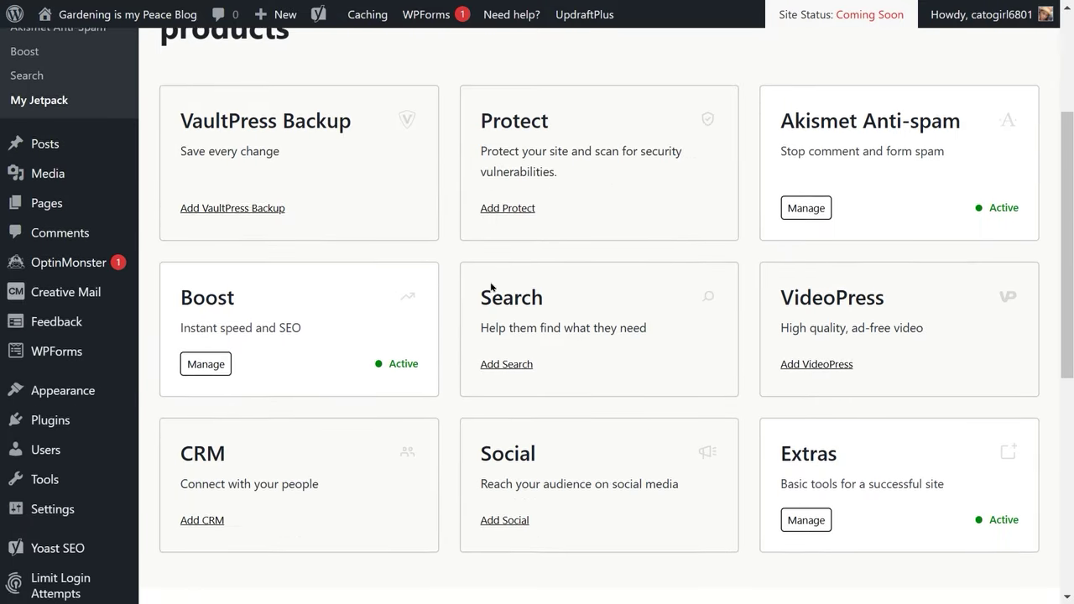
pyautogui.scroll(-1, 491, 287)
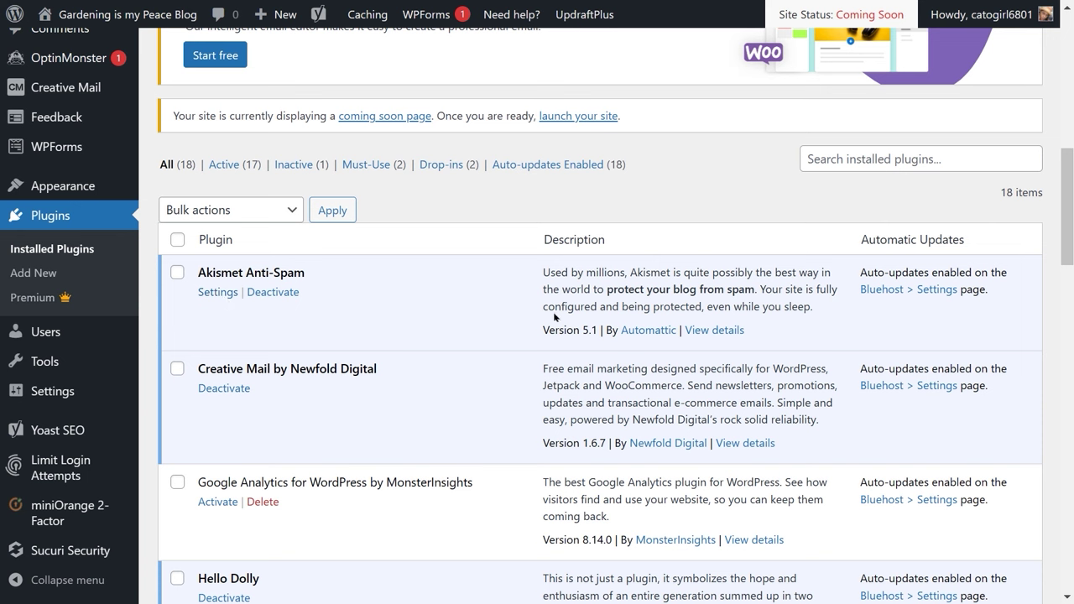
# Read the Akismet Anti-Spam plugin details: version 5.1, tested up to 6.1.1, 968 ratings
pyautogui.click(710, 332)
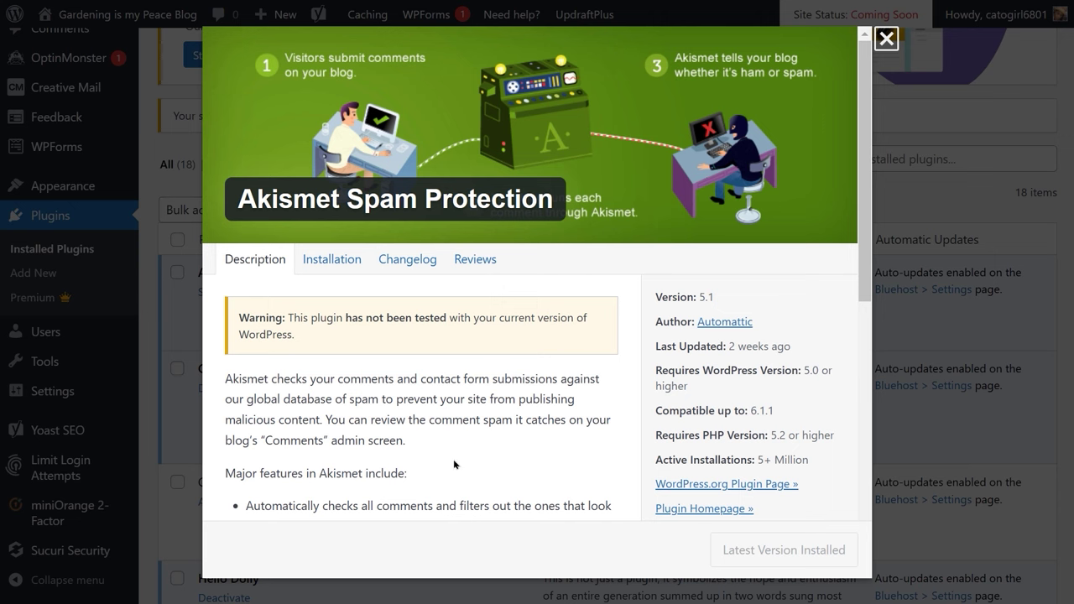
pyautogui.scroll(-2, 453, 464)
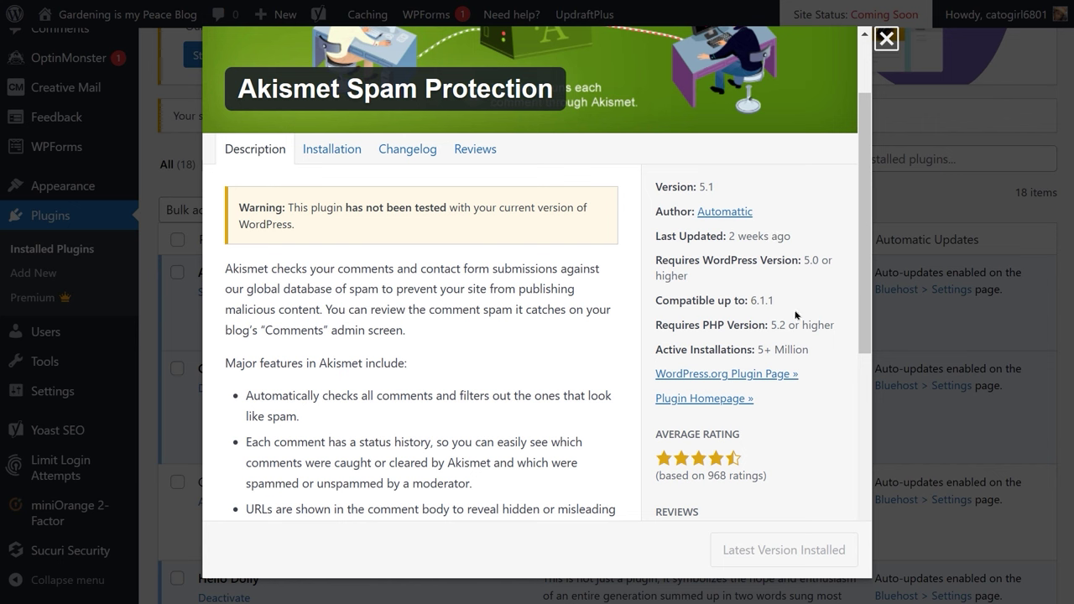
pyautogui.scroll(-1, 796, 316)
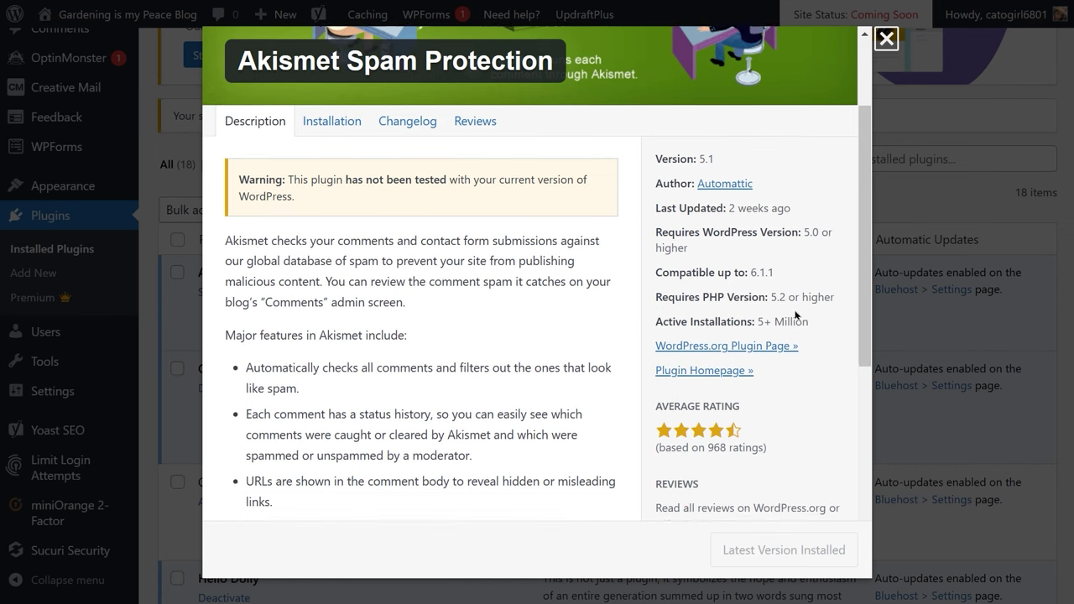
pyautogui.scroll(-1, 795, 315)
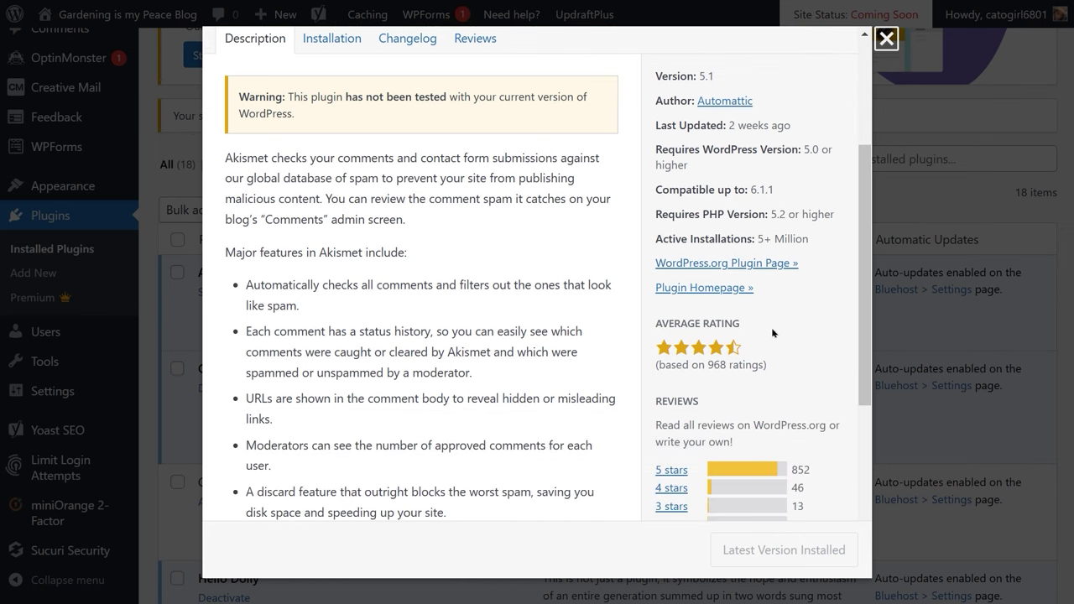
pyautogui.scroll(-2, 759, 357)
pyautogui.scroll(-2, 758, 359)
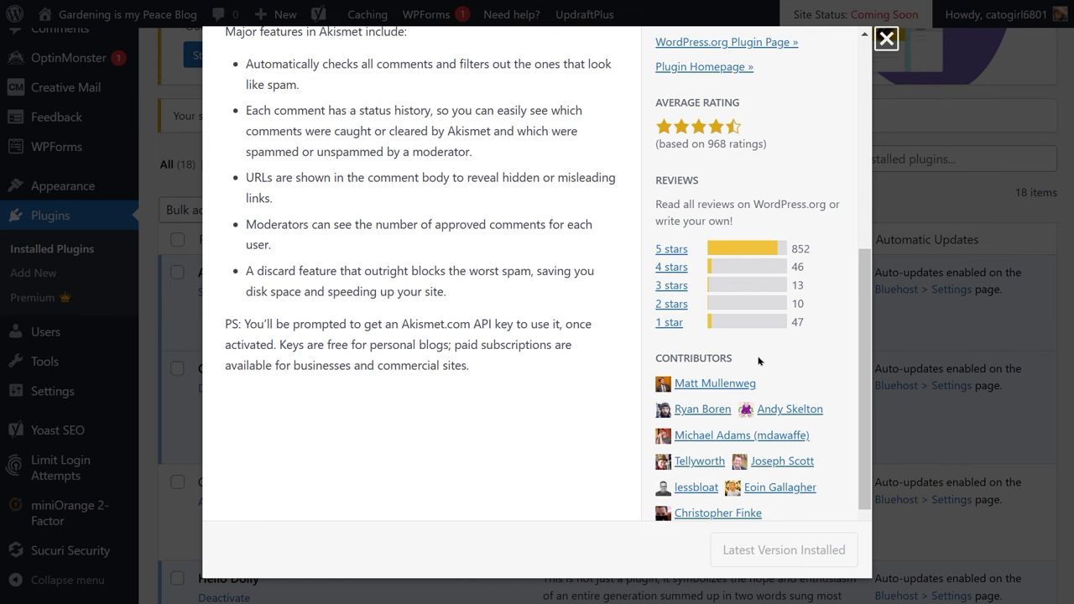
pyautogui.scroll(8, 759, 361)
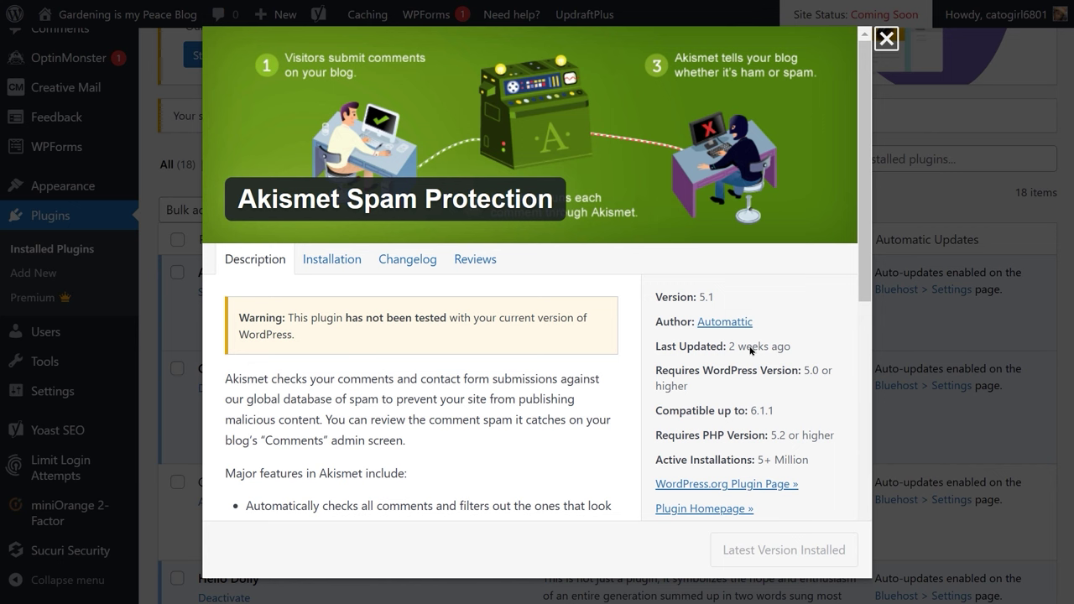
# Close the Akismet details and go to Plugins > Add New to browse featured plugins
pyautogui.click(885, 38)
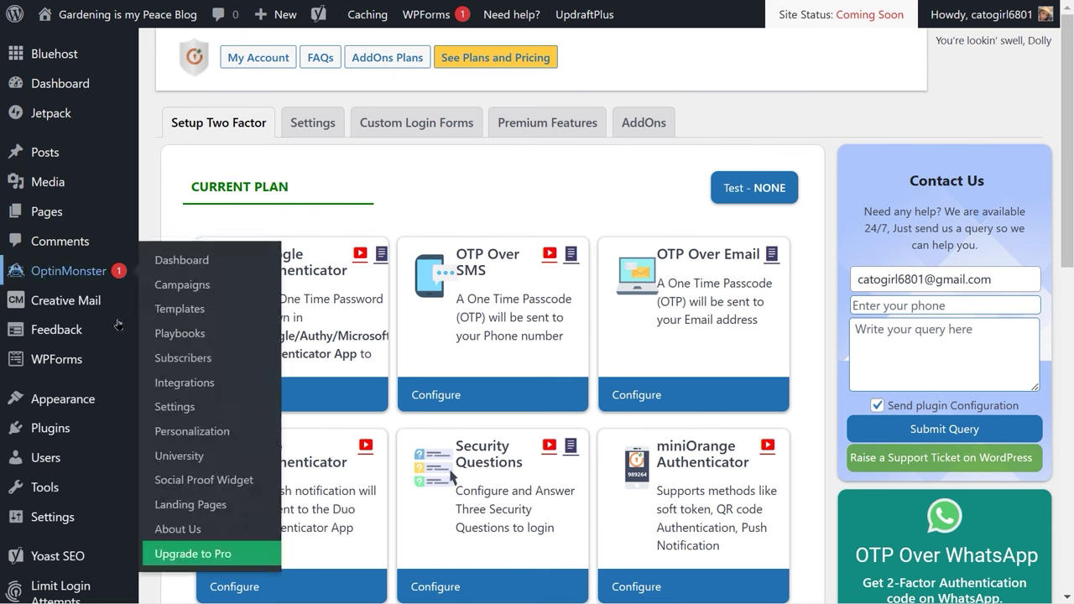
pyautogui.moveTo(64, 430)
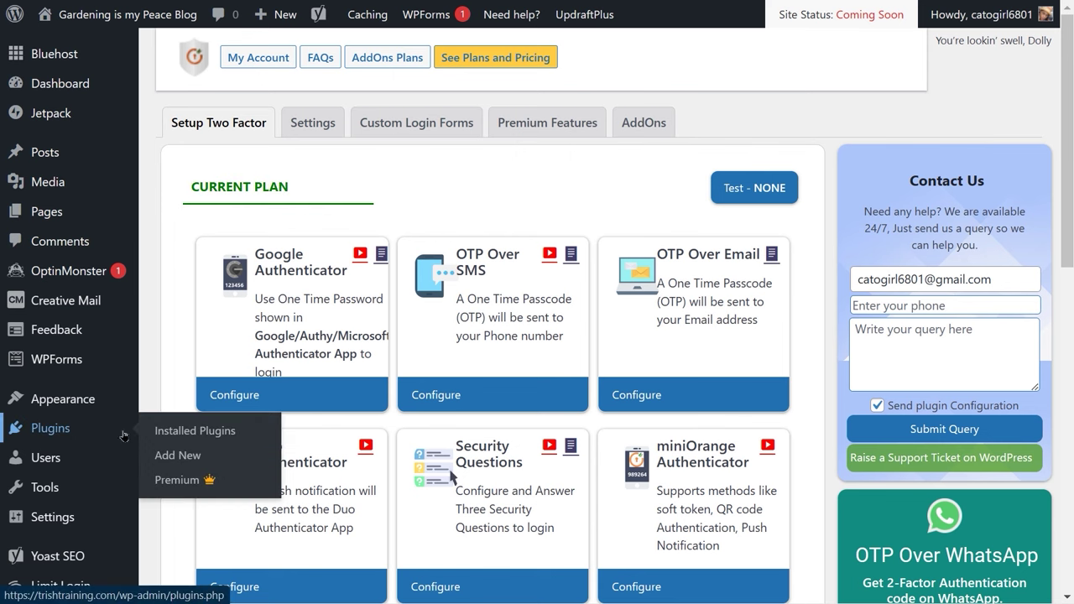
pyautogui.click(171, 458)
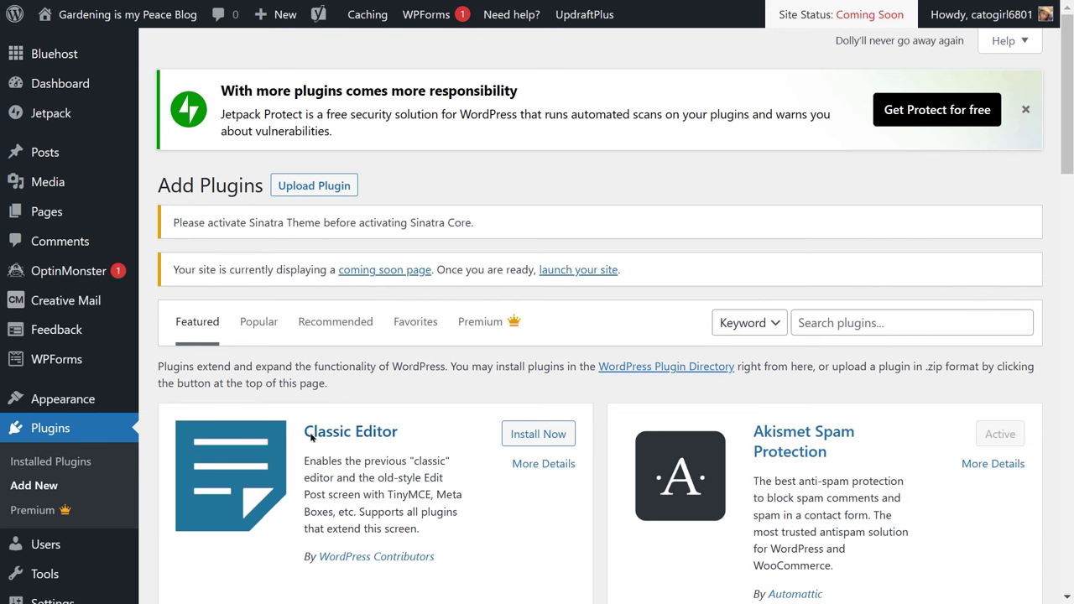
# Search the plugin directory for 'wp activity log', then install and activate WP Activity Log
pyautogui.click(804, 324)
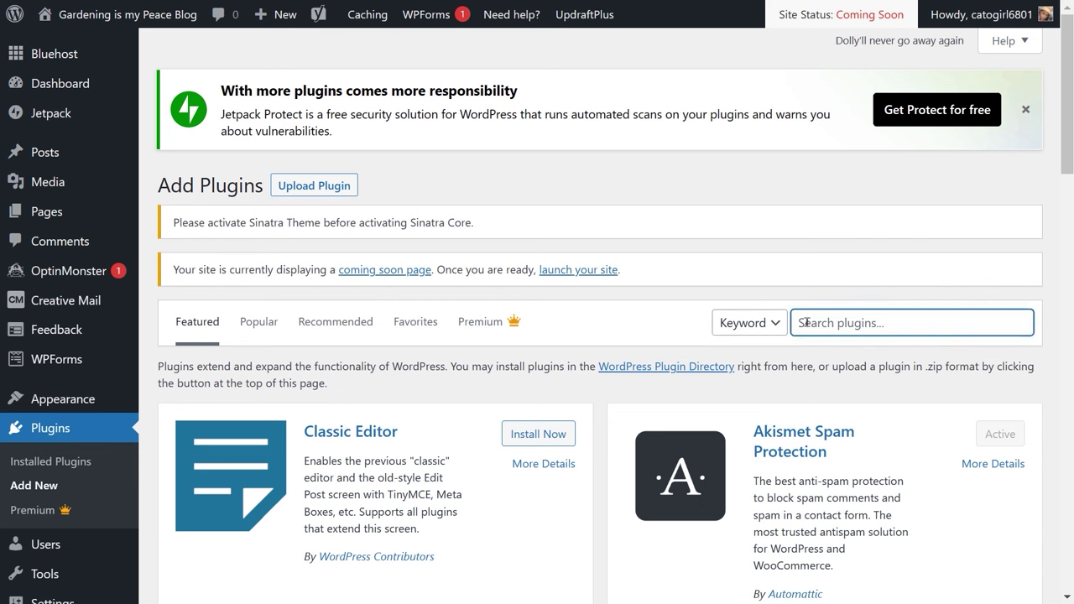
pyautogui.write('wp activity log')
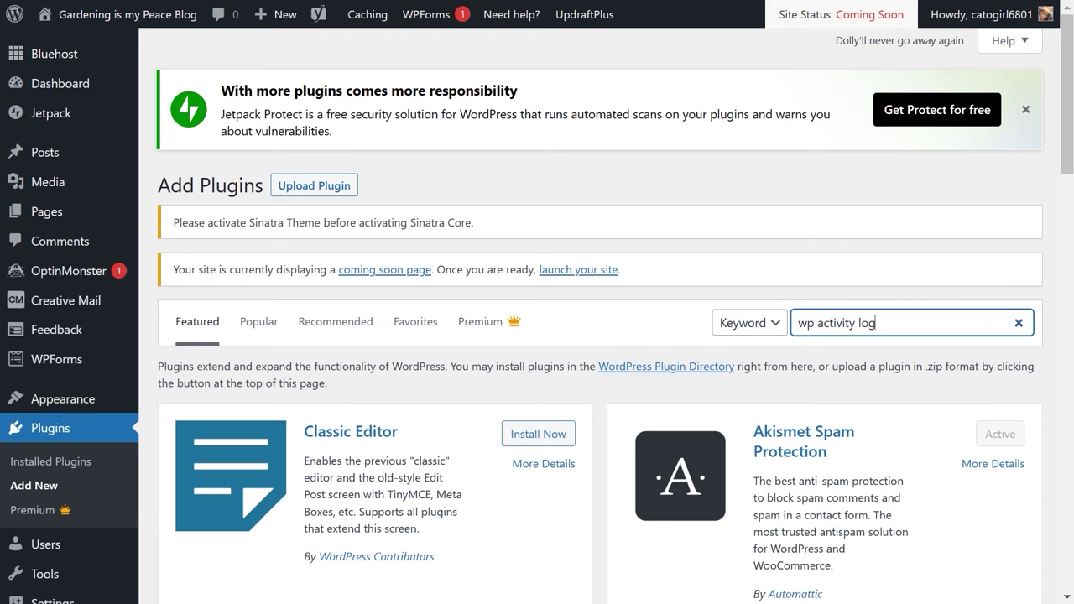
pyautogui.scroll(-2, 875, 395)
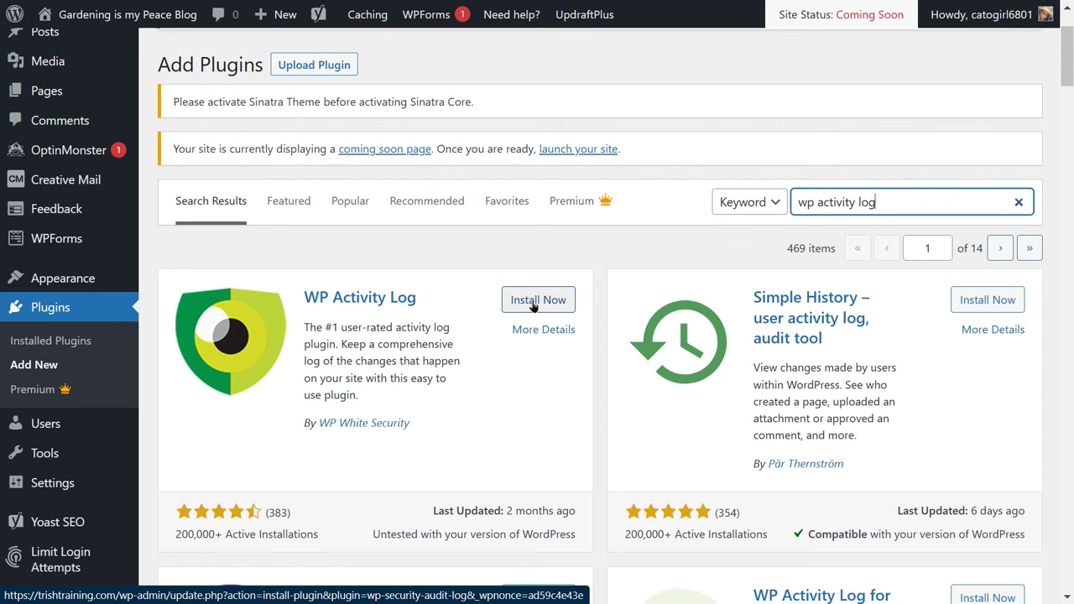
pyautogui.click(533, 303)
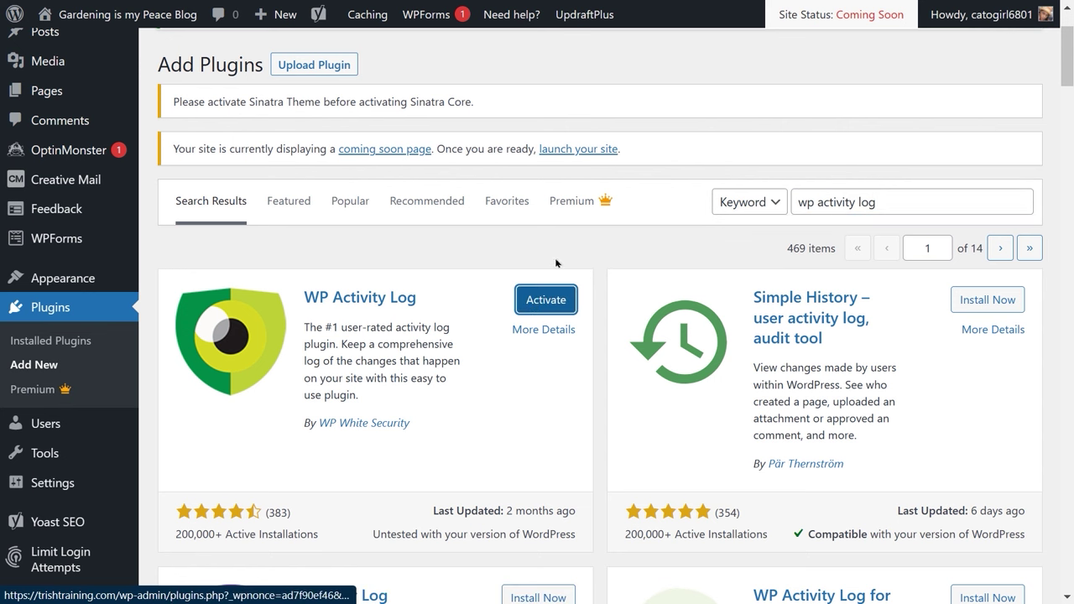
pyautogui.click(555, 308)
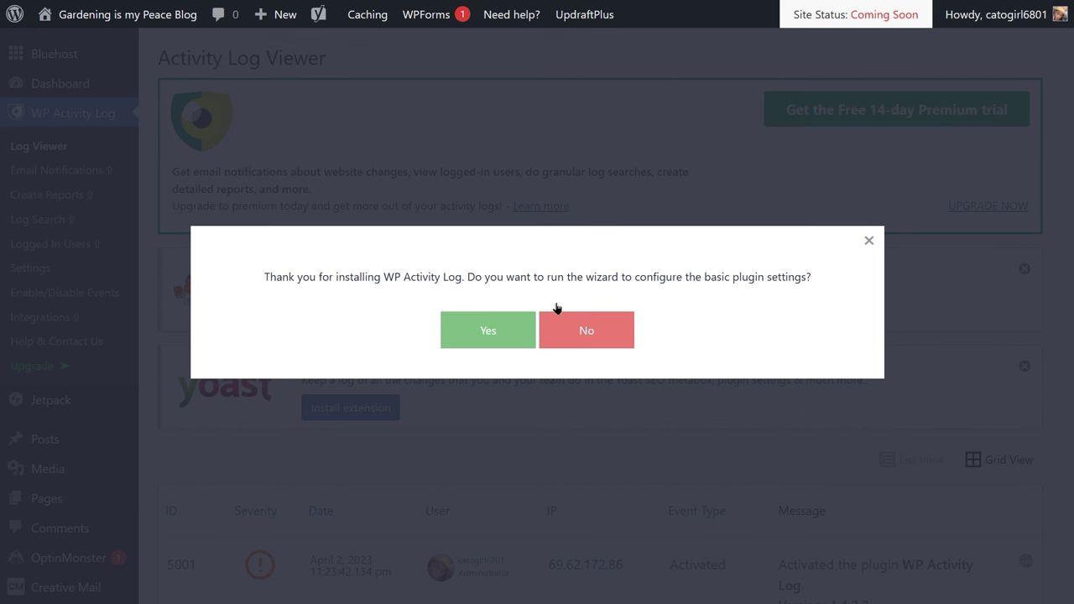
# Run the WP Activity Log setup wizard, keeping Geek log detail and default login page only
pyautogui.click(487, 331)
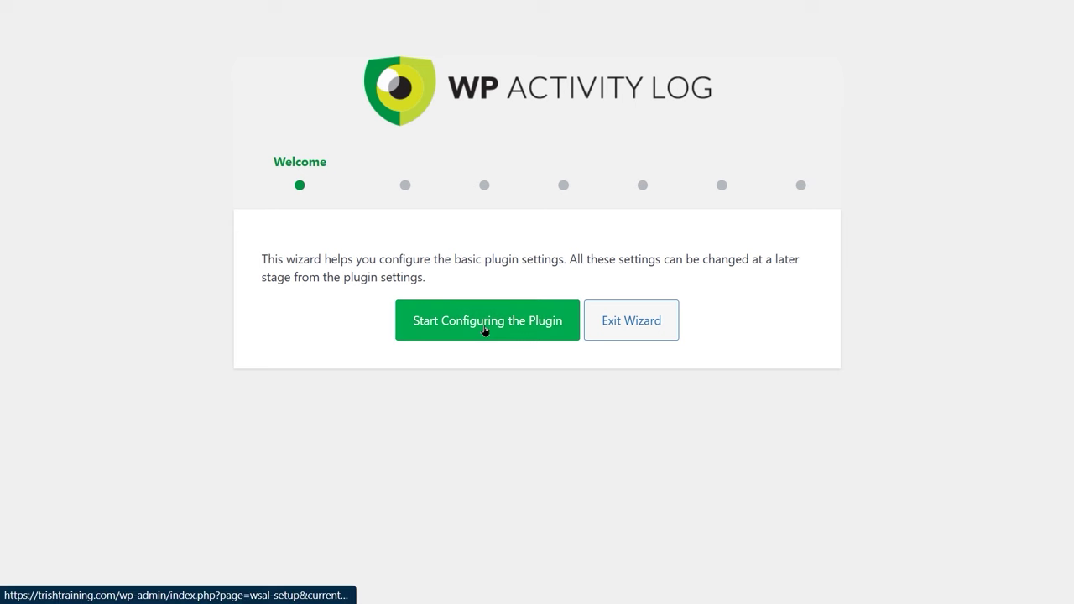
pyautogui.click(485, 331)
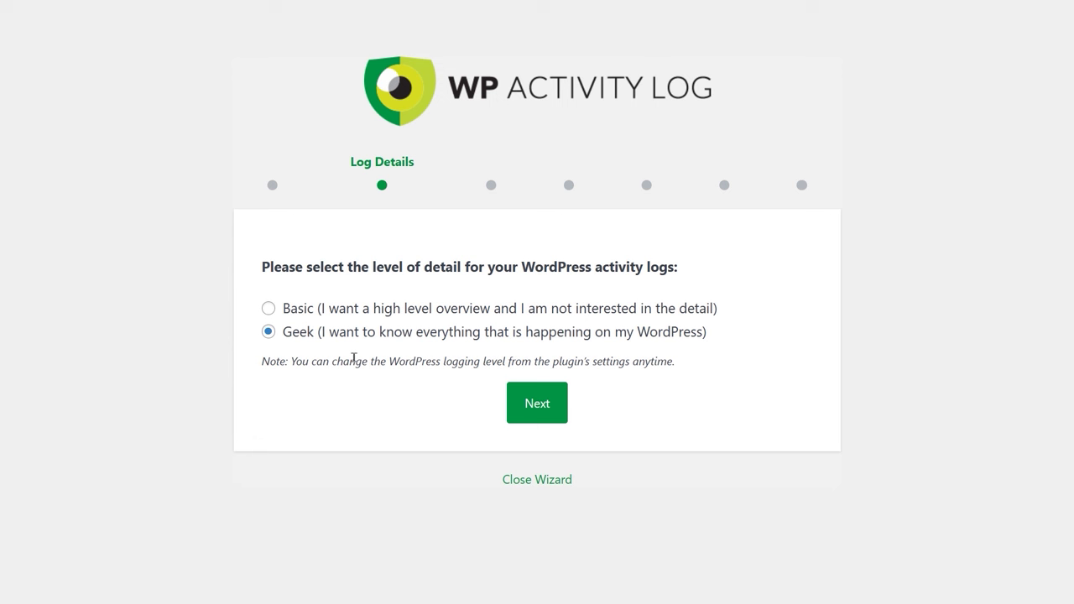
pyautogui.click(544, 408)
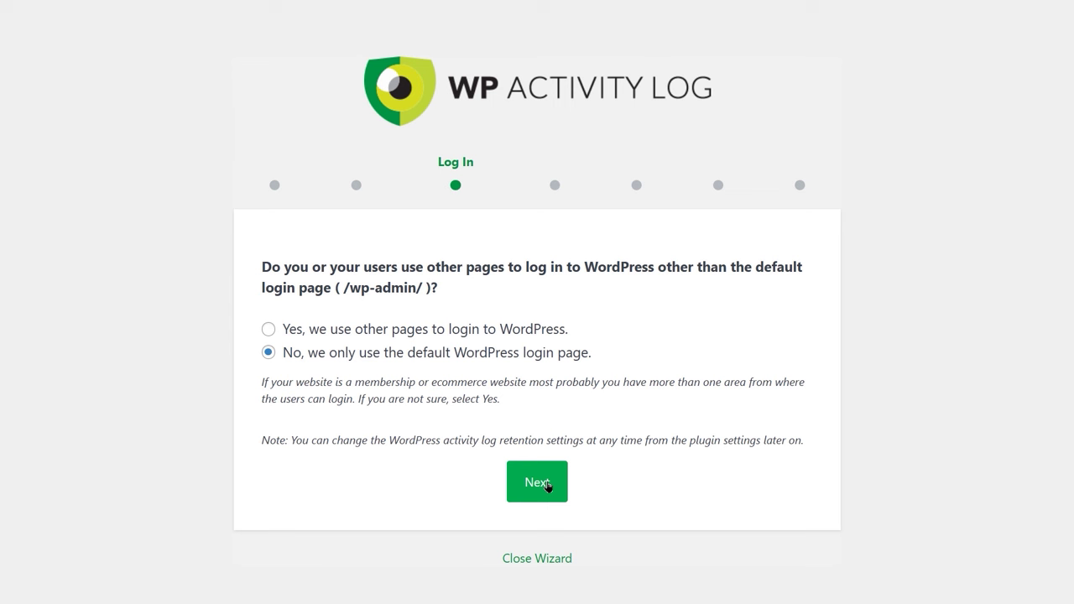
pyautogui.click(546, 487)
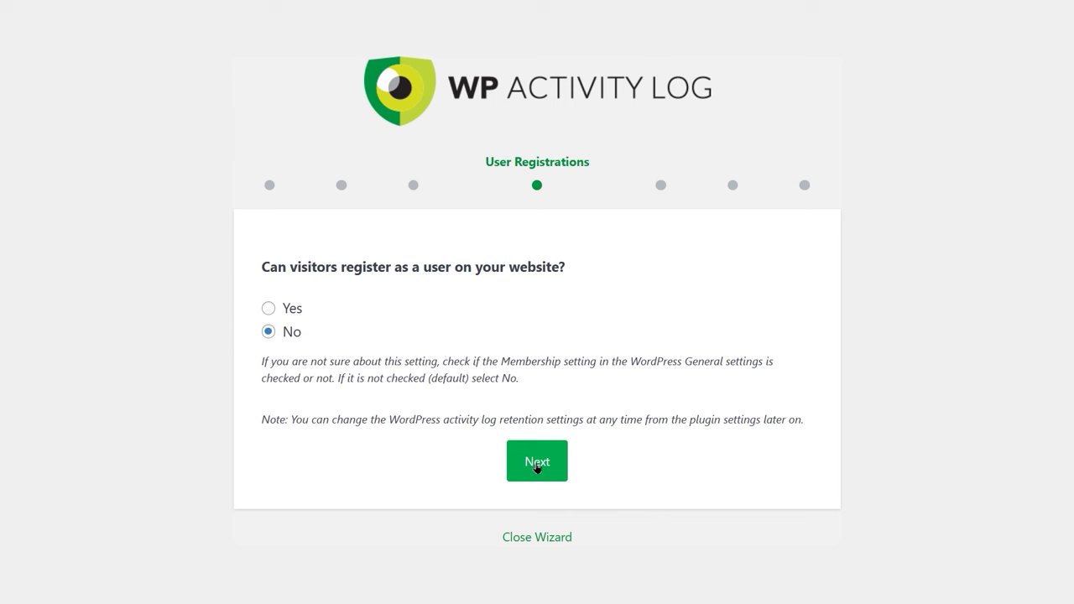
# Complete the wizard with no user registrations, 6-month log retention and no third-party extensions
pyautogui.click(537, 463)
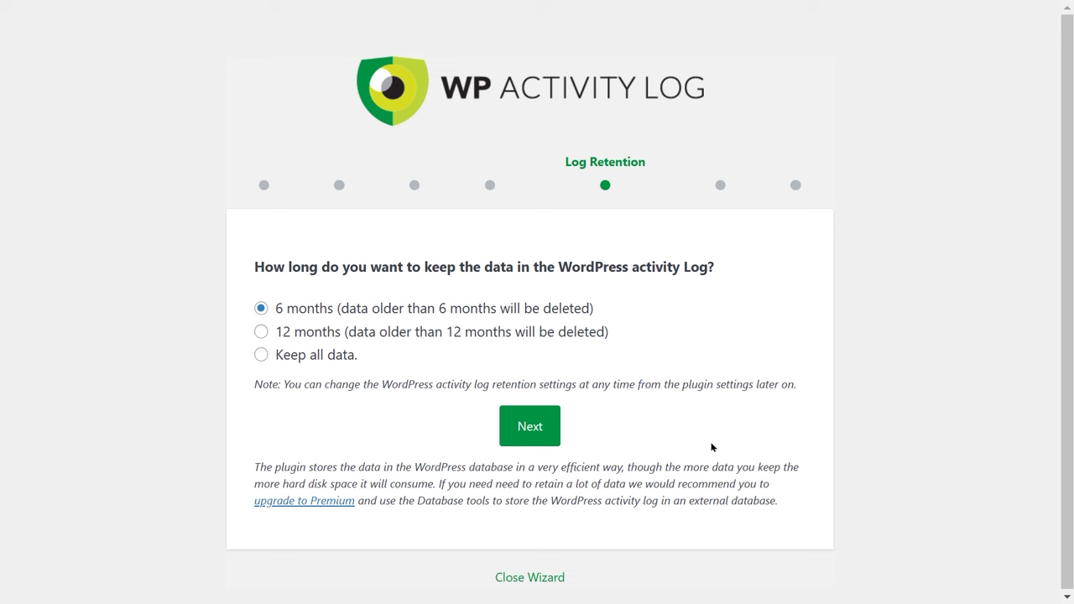
pyautogui.click(531, 427)
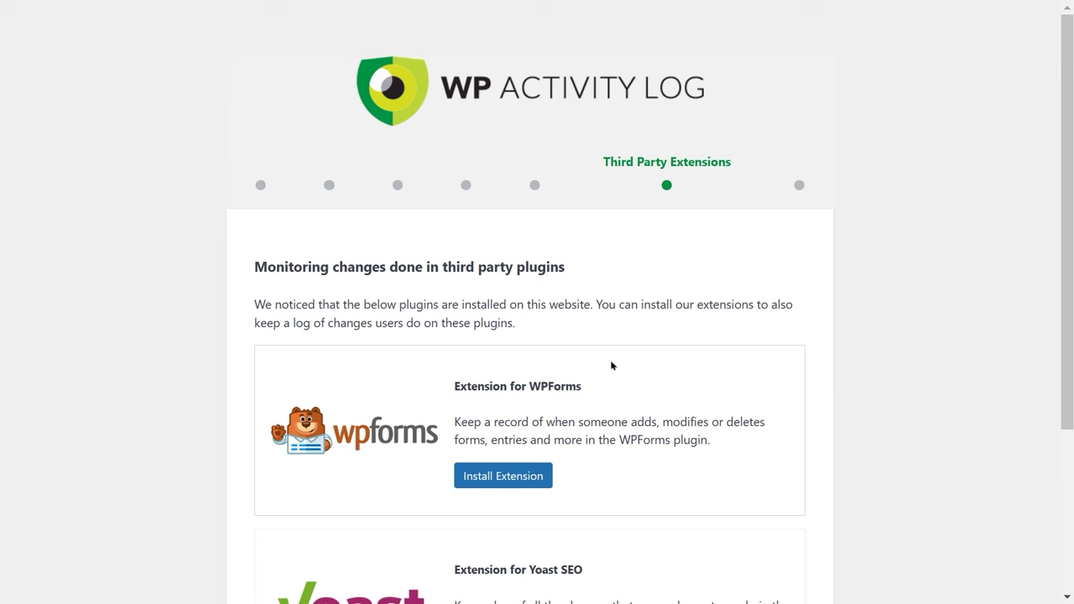
pyautogui.scroll(-3, 611, 366)
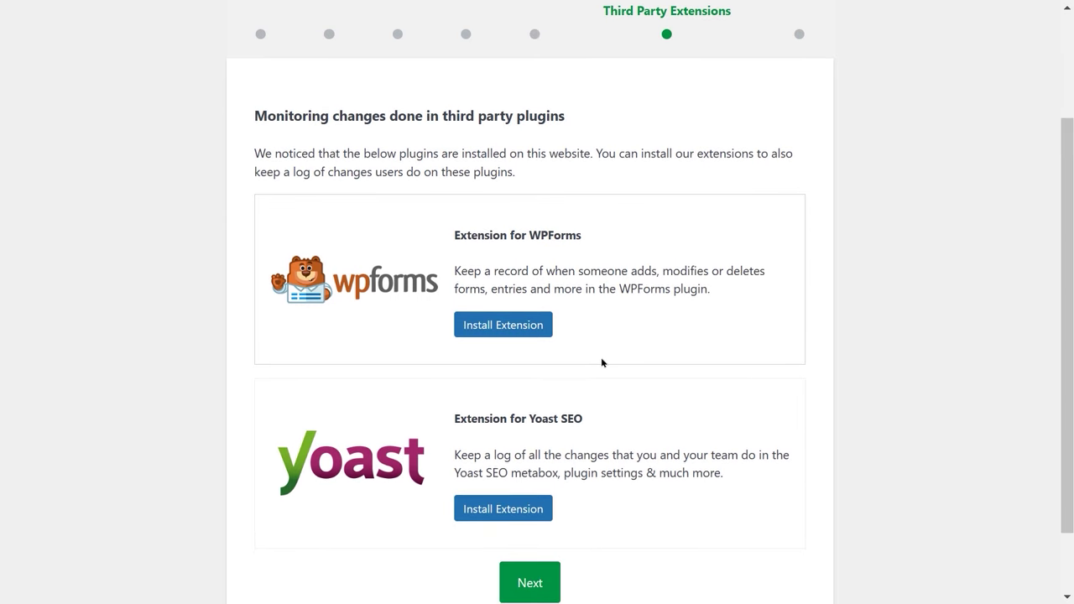
pyautogui.scroll(-2, 602, 363)
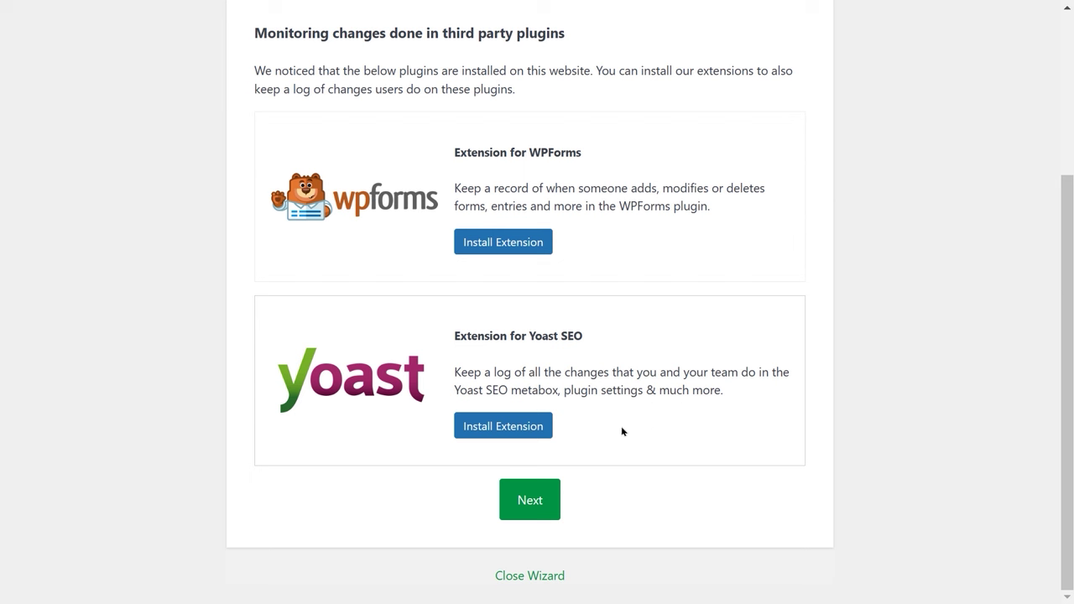
pyautogui.scroll(1, 622, 432)
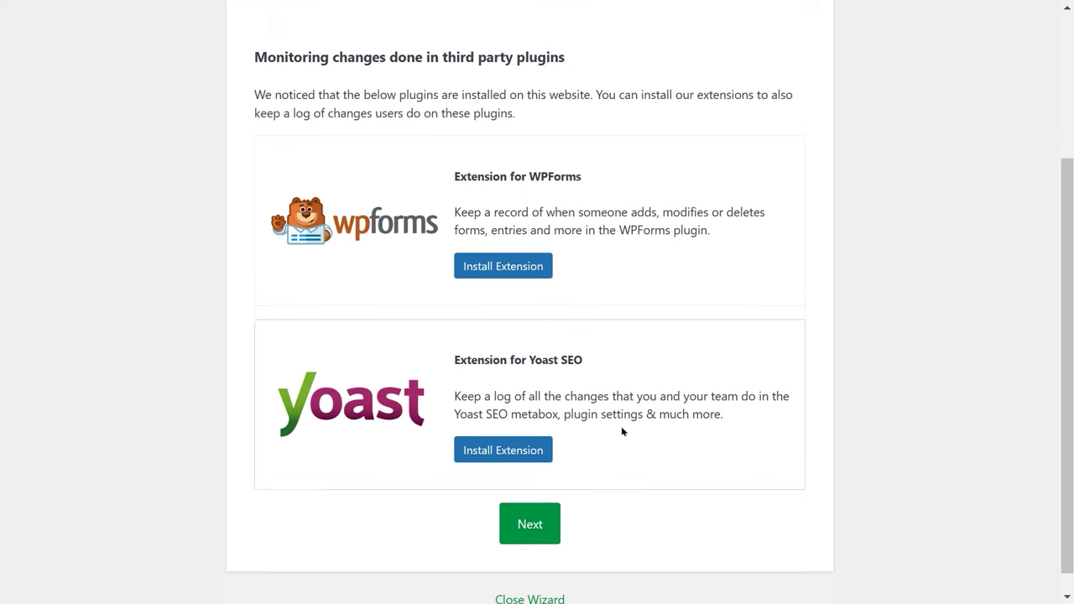
pyautogui.scroll(-1, 622, 428)
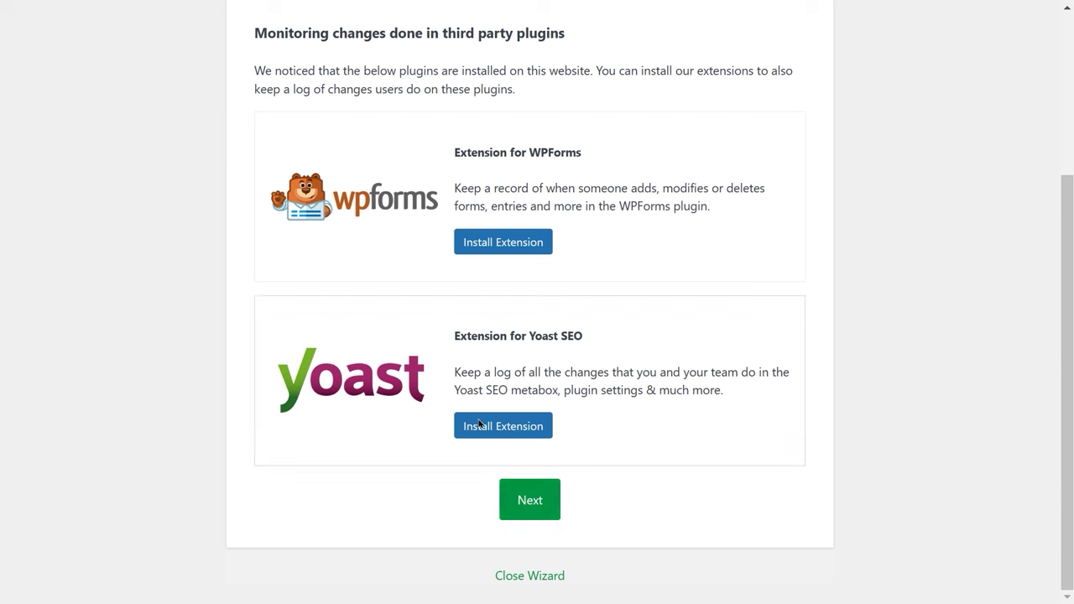
pyautogui.click(530, 503)
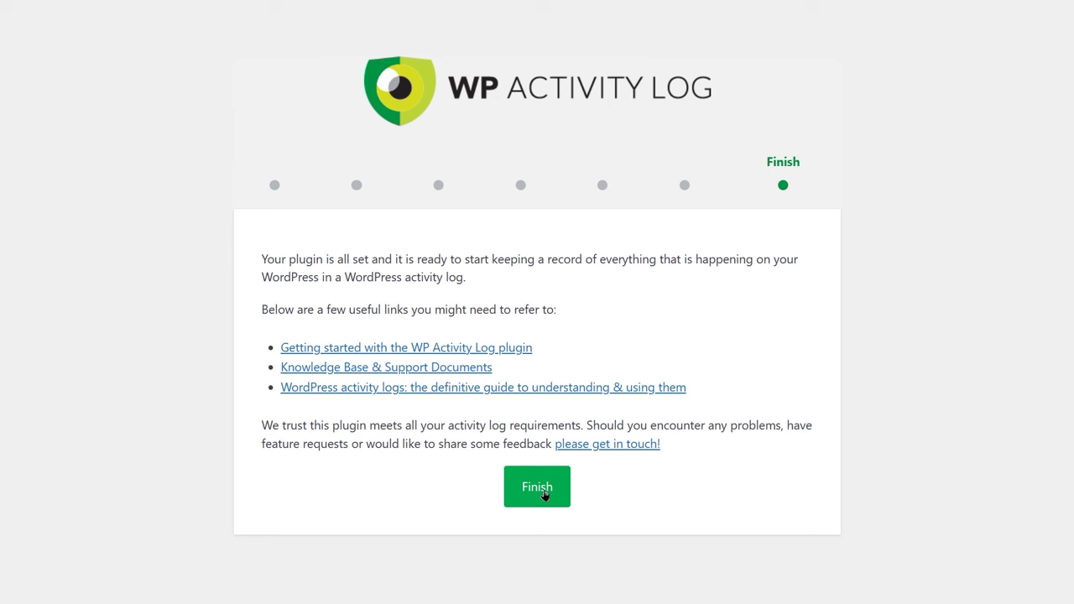
pyautogui.click(543, 495)
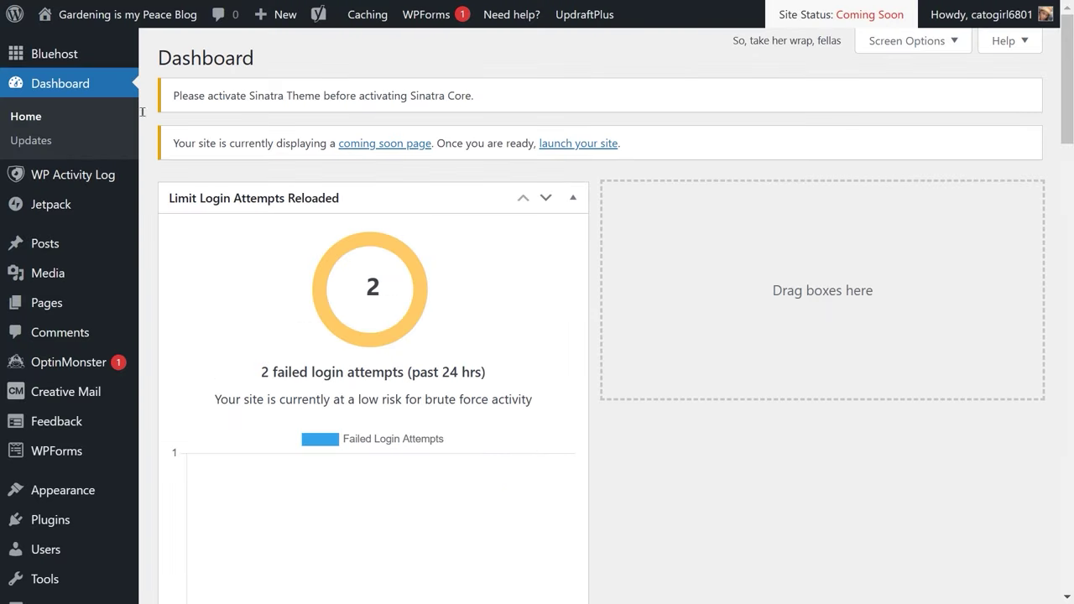
# Go to WP Activity Log's Log Viewer to see events like the Inactive Logout install
pyautogui.moveTo(95, 200)
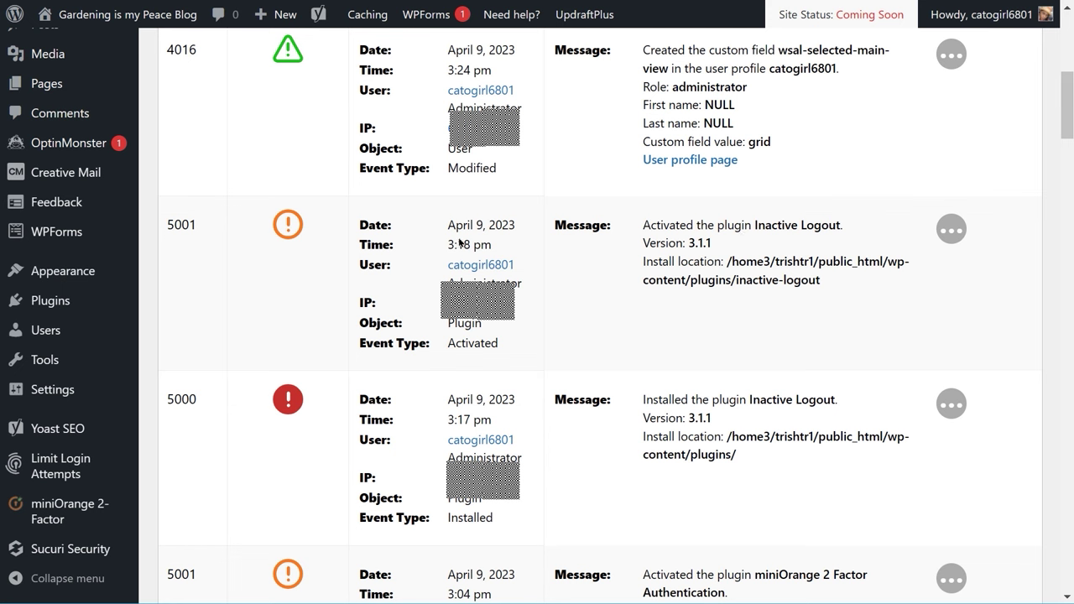
# Check the log's severity icons to identify the Low, High and Critical event levels
pyautogui.moveTo(292, 55)
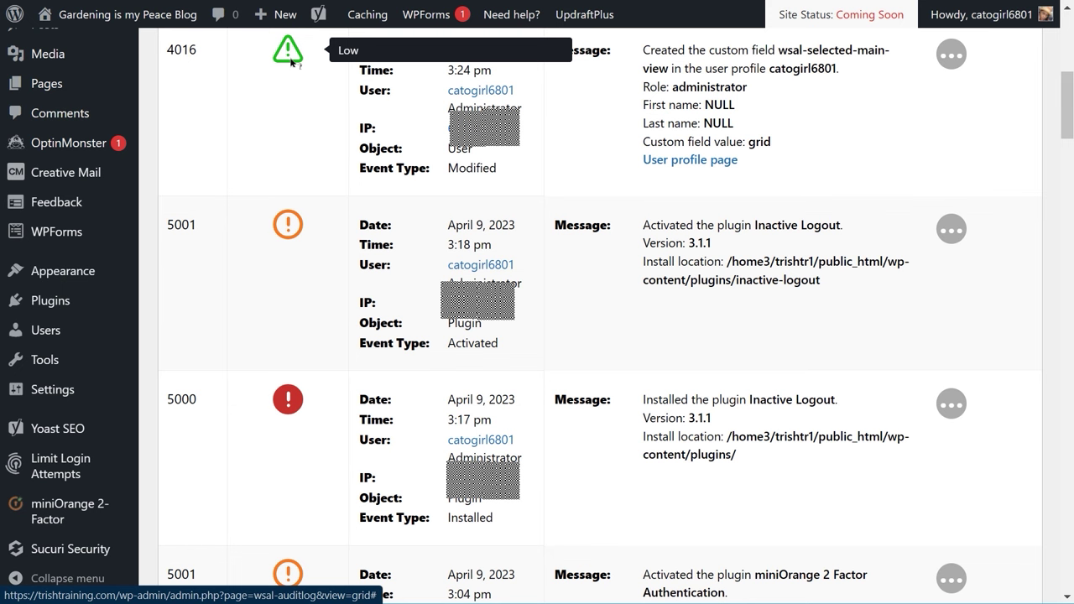
pyautogui.moveTo(291, 234)
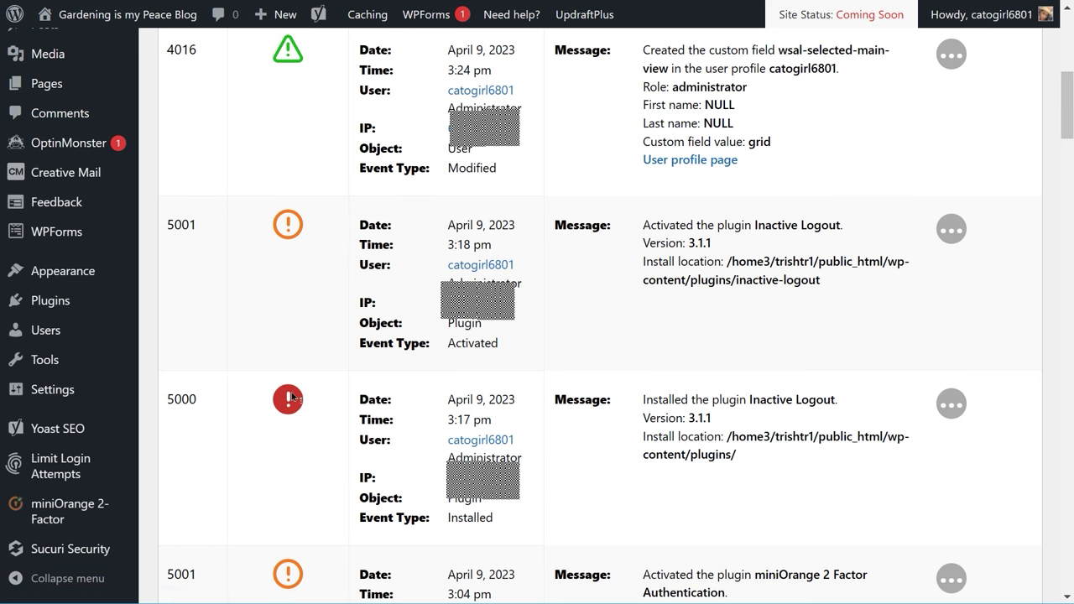
pyautogui.moveTo(292, 408)
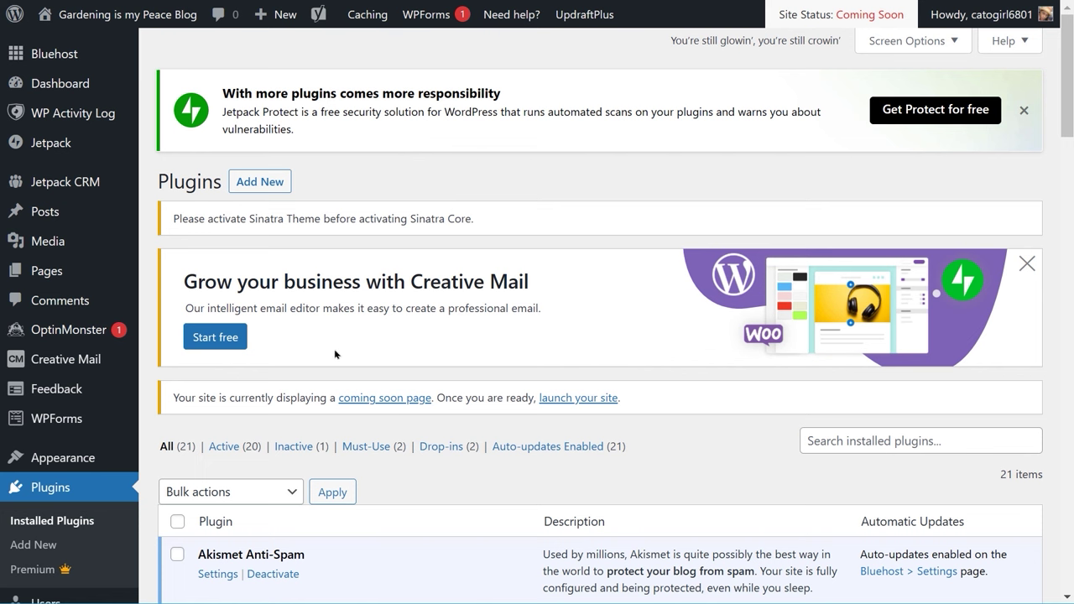
# Review the 21 installed plugins, including active Akismet and Creative Mail and inactive MonsterInsights
pyautogui.scroll(-4, 374, 432)
pyautogui.scroll(-4, 374, 432)
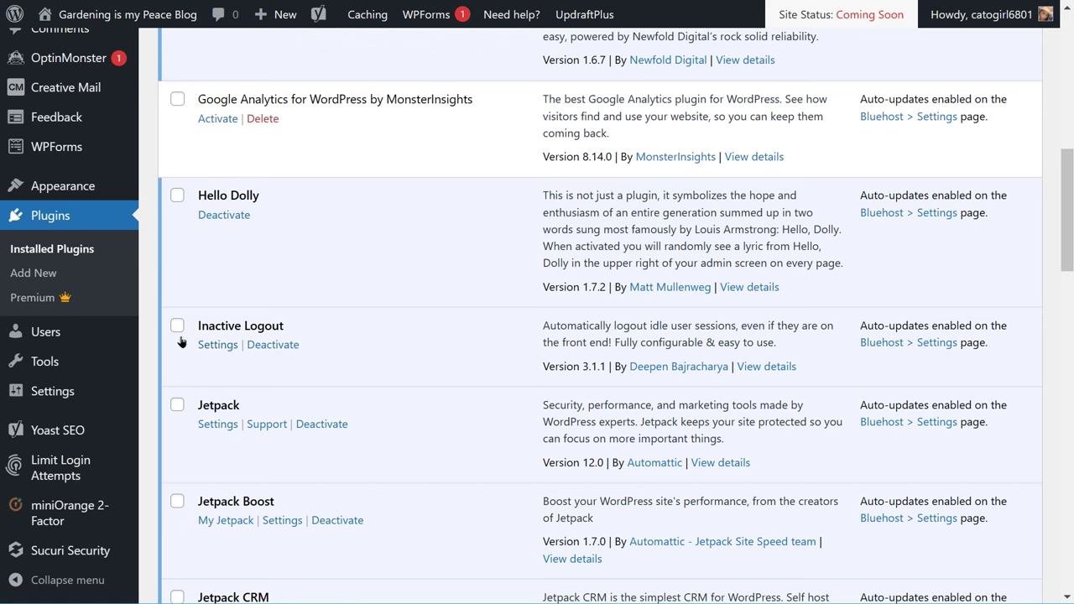
pyautogui.scroll(2, 193, 241)
pyautogui.scroll(5, 193, 241)
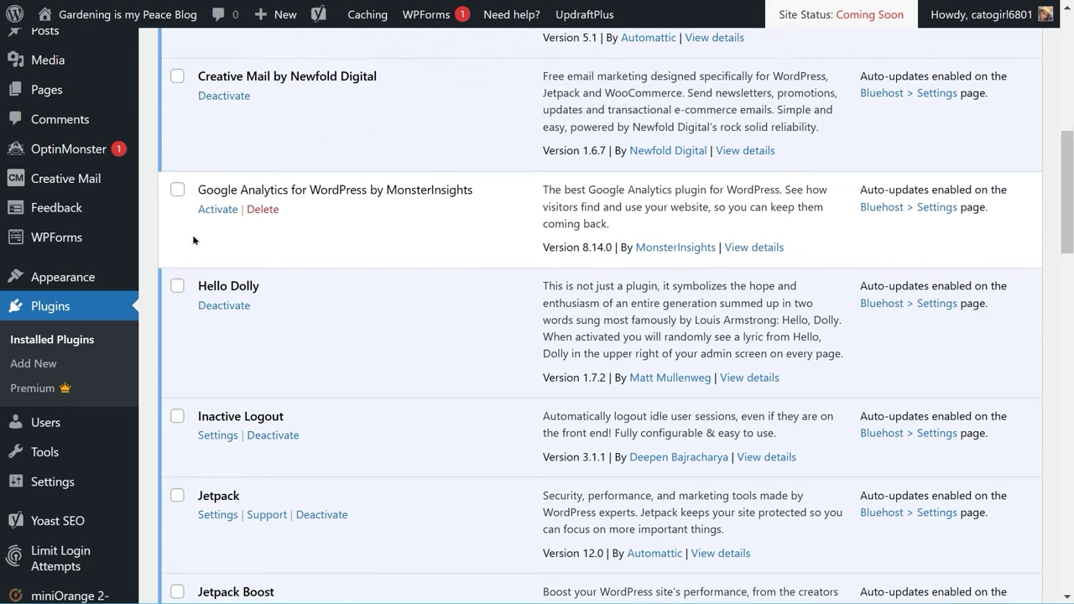
pyautogui.scroll(6, 193, 241)
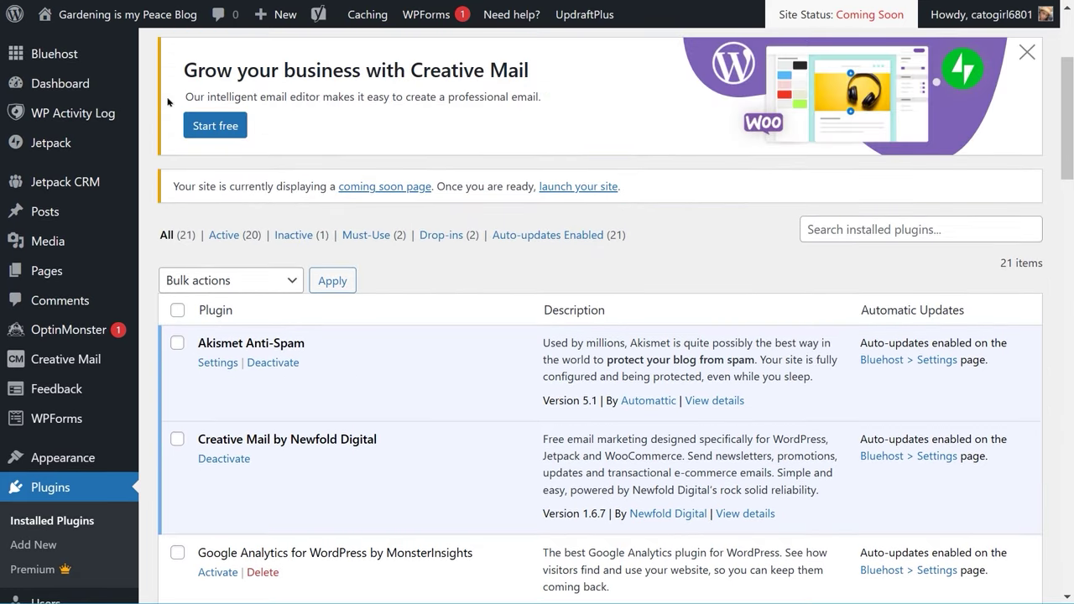
pyautogui.moveTo(74, 152)
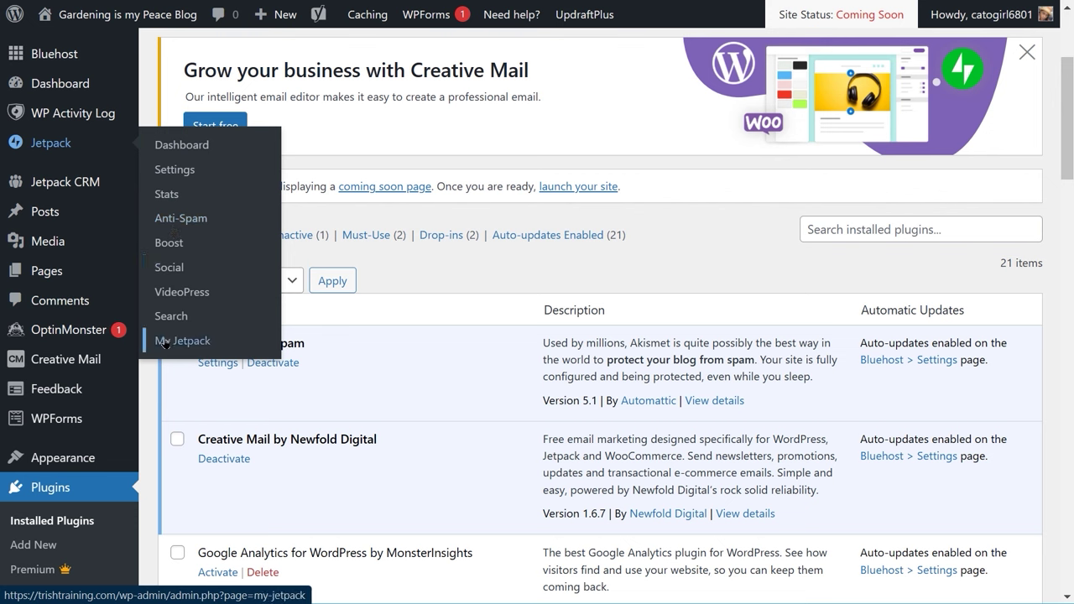
# Open My Jetpack and review products, with Akismet Anti-spam, Boost and VideoPress shown Active
pyautogui.click(164, 343)
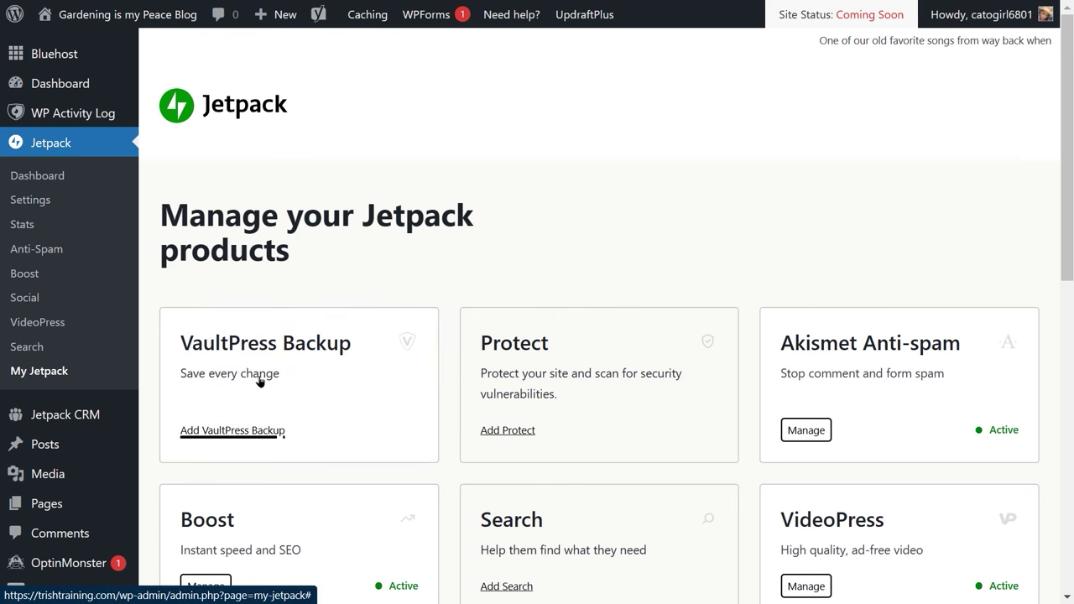
pyautogui.scroll(-1, 317, 379)
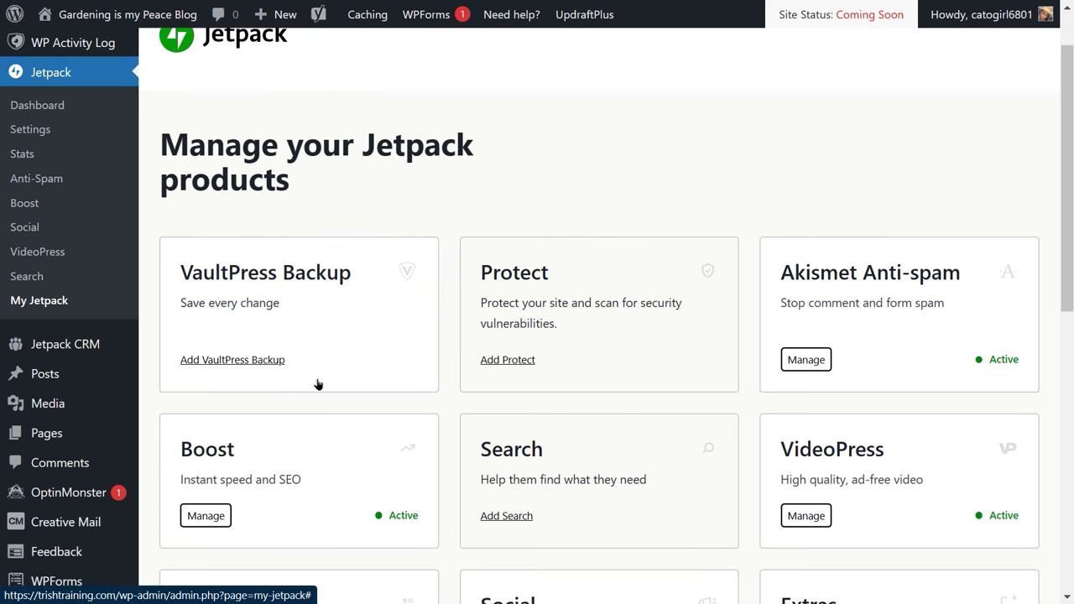
pyautogui.scroll(-1, 318, 382)
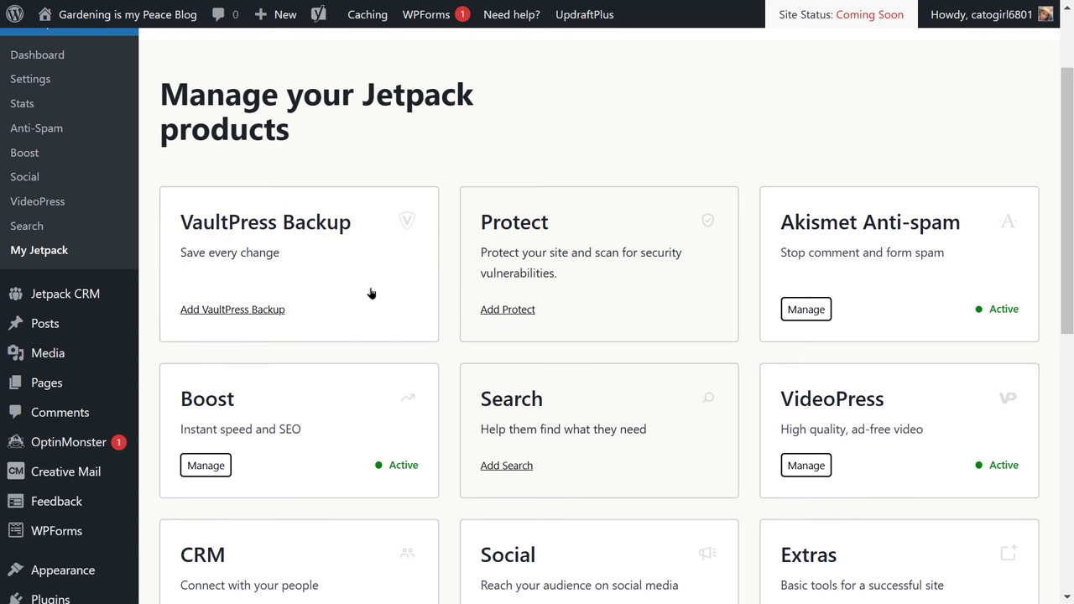
# Check VaultPress Backup pricing ($1 first month, $20/month Security bundle), then return to My Jetpack
pyautogui.click(252, 317)
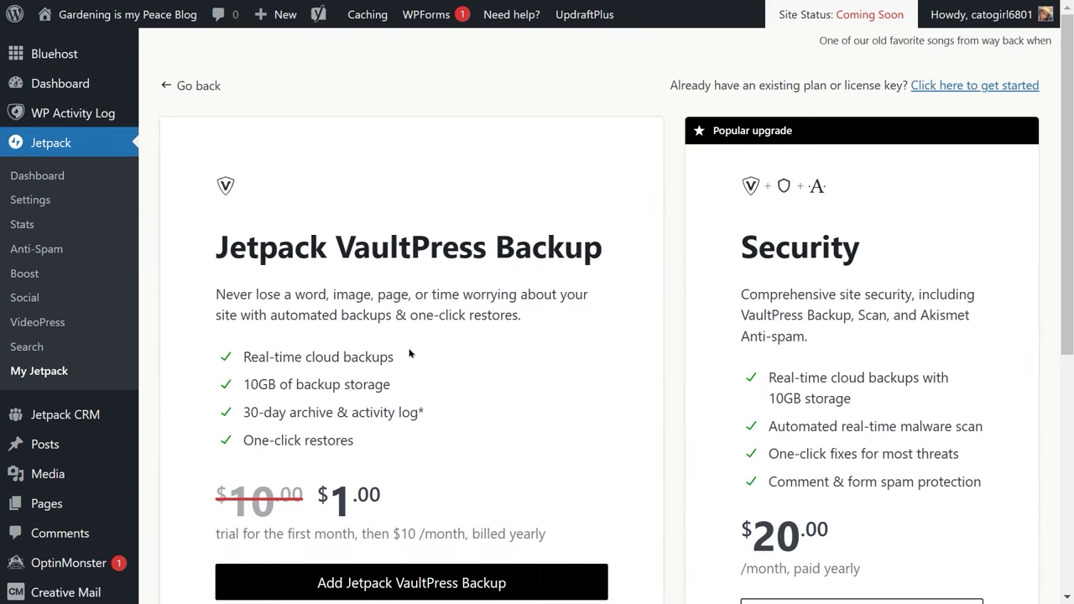
pyautogui.scroll(-1, 409, 353)
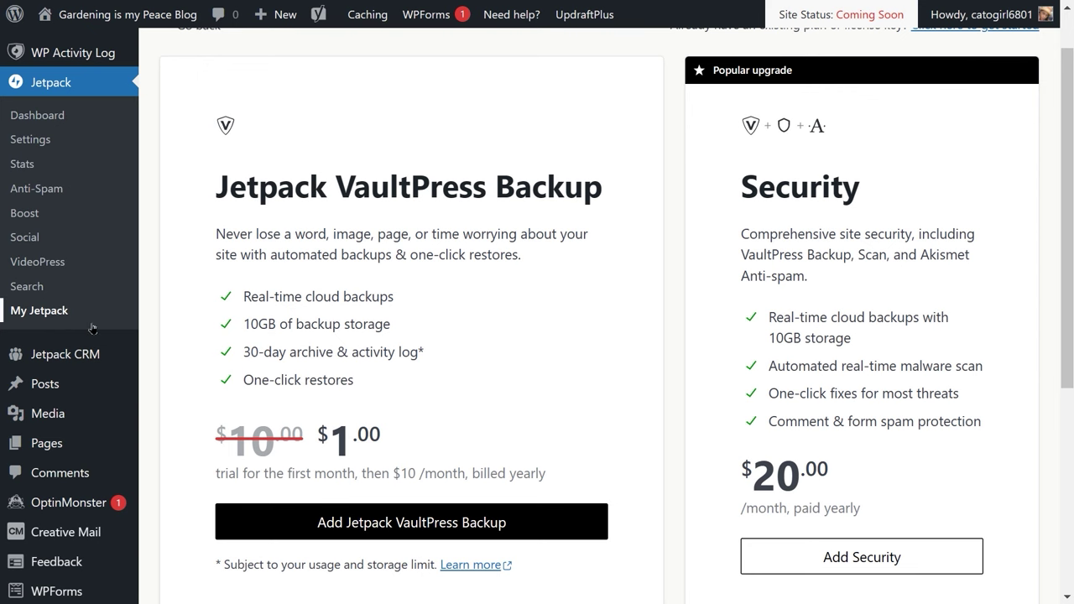
pyautogui.scroll(-1, 97, 327)
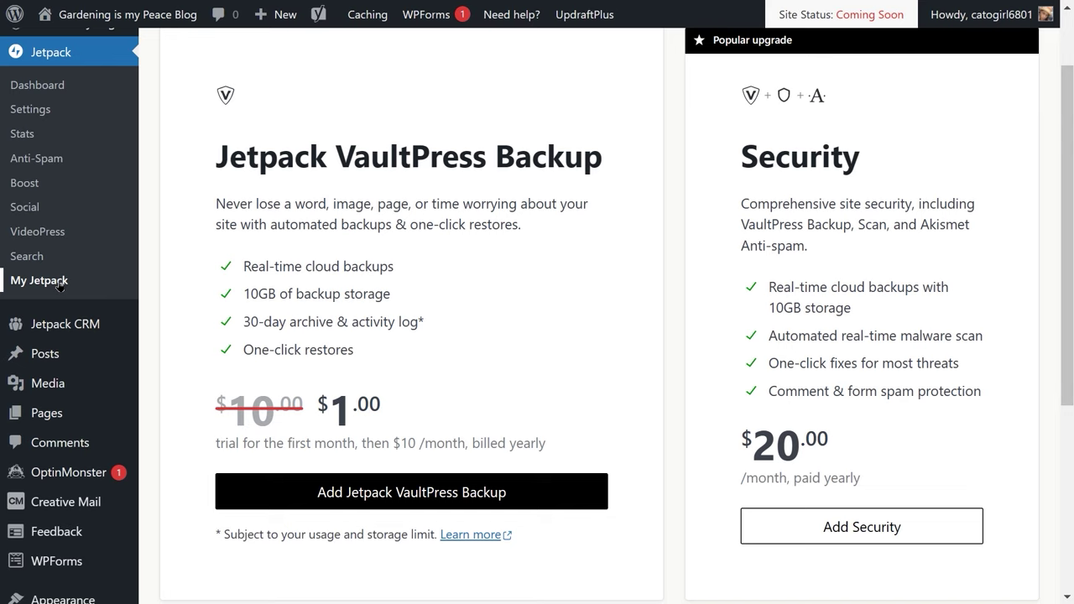
pyautogui.click(59, 285)
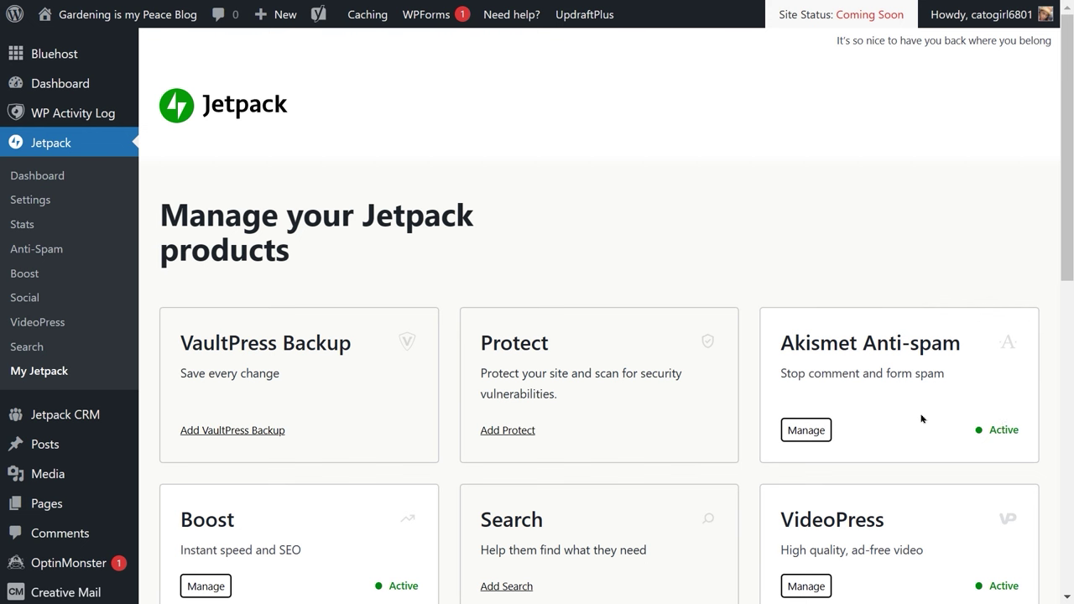
# Review the Akismet Anti-spam settings and account info, then return to Jetpack's At a Glance dashboard
pyautogui.click(807, 430)
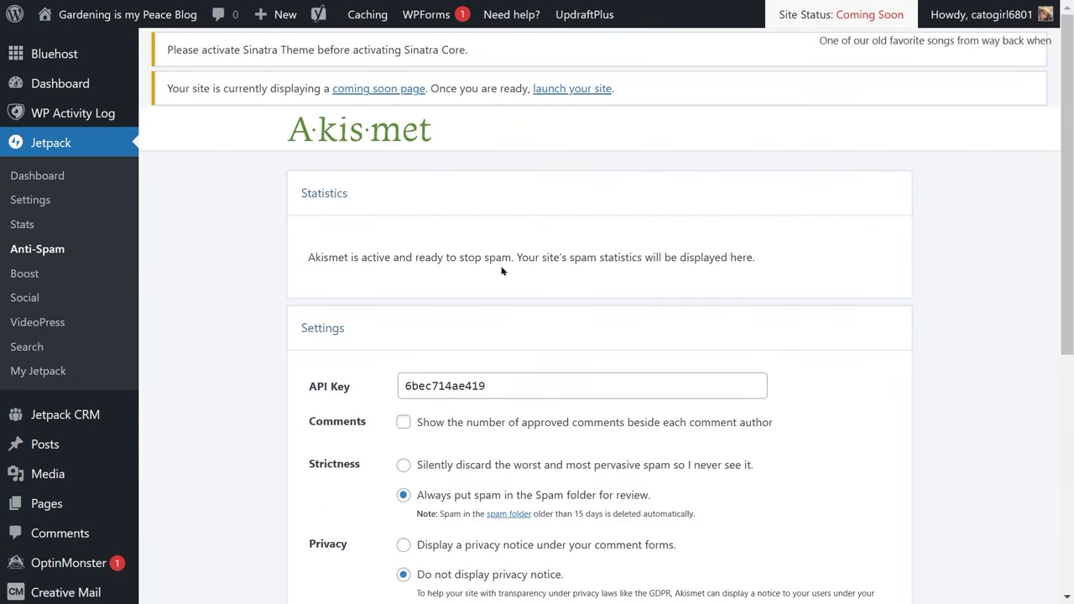
pyautogui.scroll(-1, 493, 273)
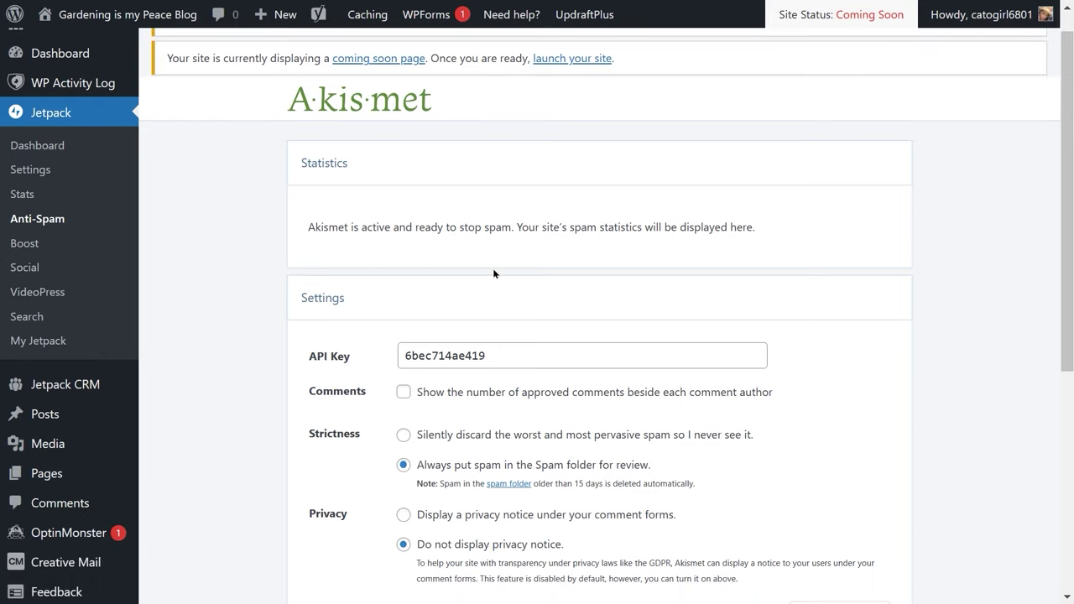
pyautogui.scroll(1, 494, 273)
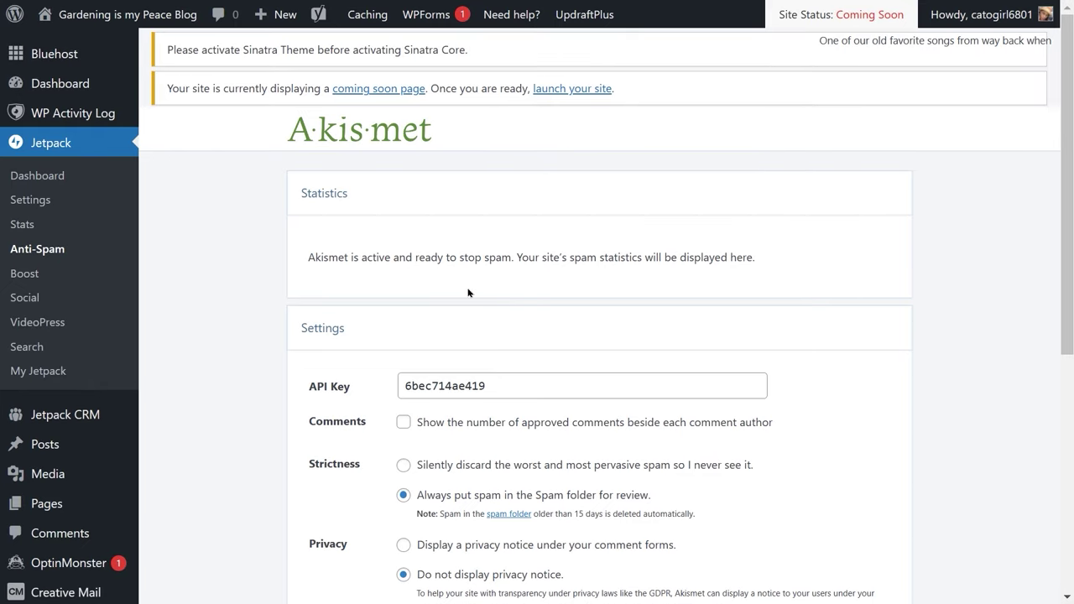
pyautogui.scroll(-5, 469, 292)
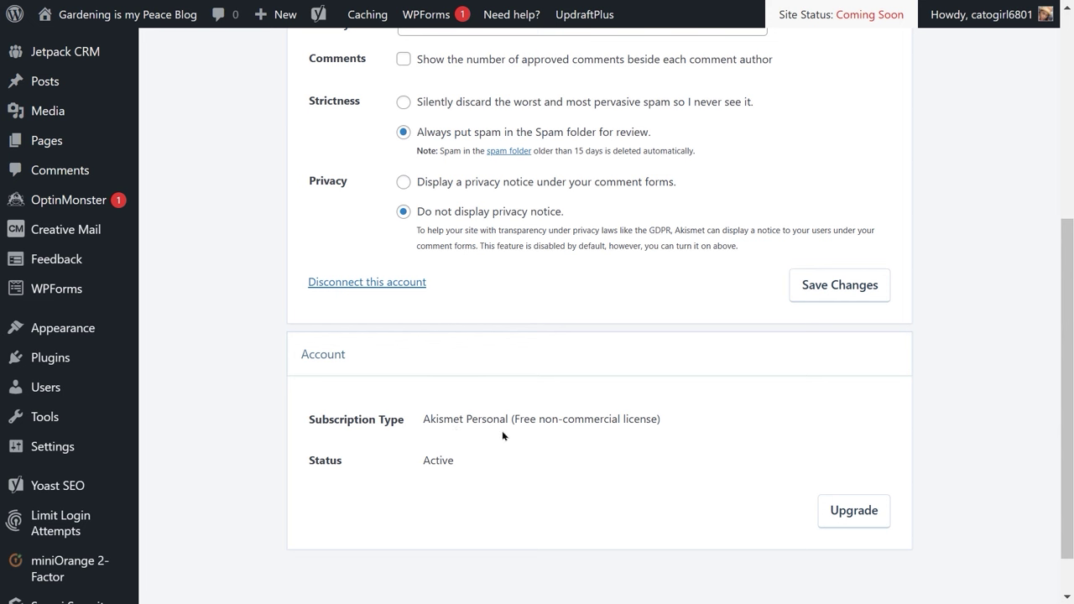
pyautogui.hotkey('alt', 'Left')
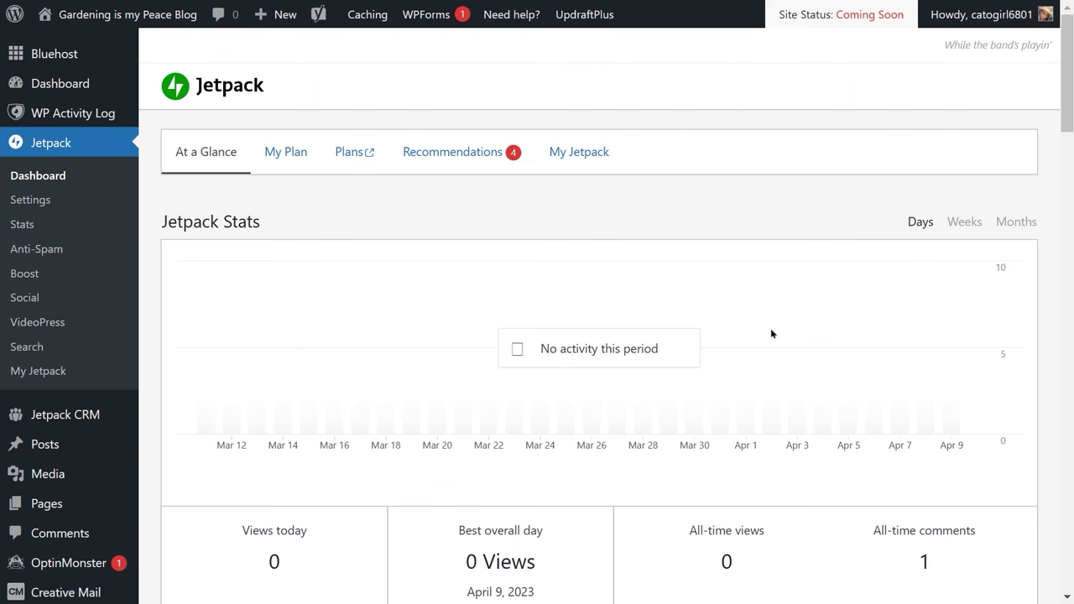
pyautogui.scroll(-1, 771, 334)
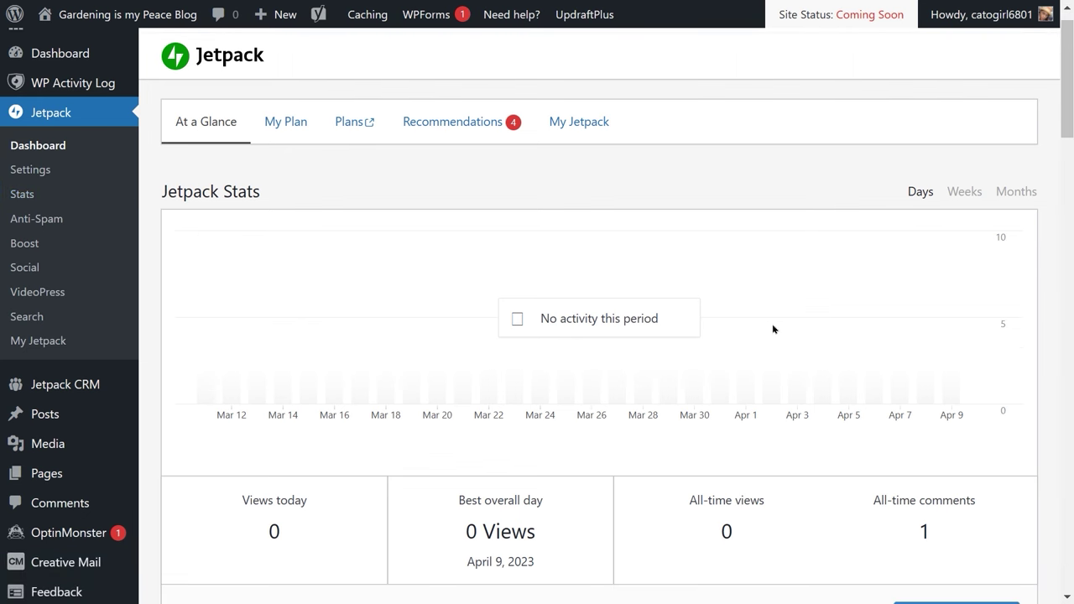
pyautogui.scroll(-3, 774, 329)
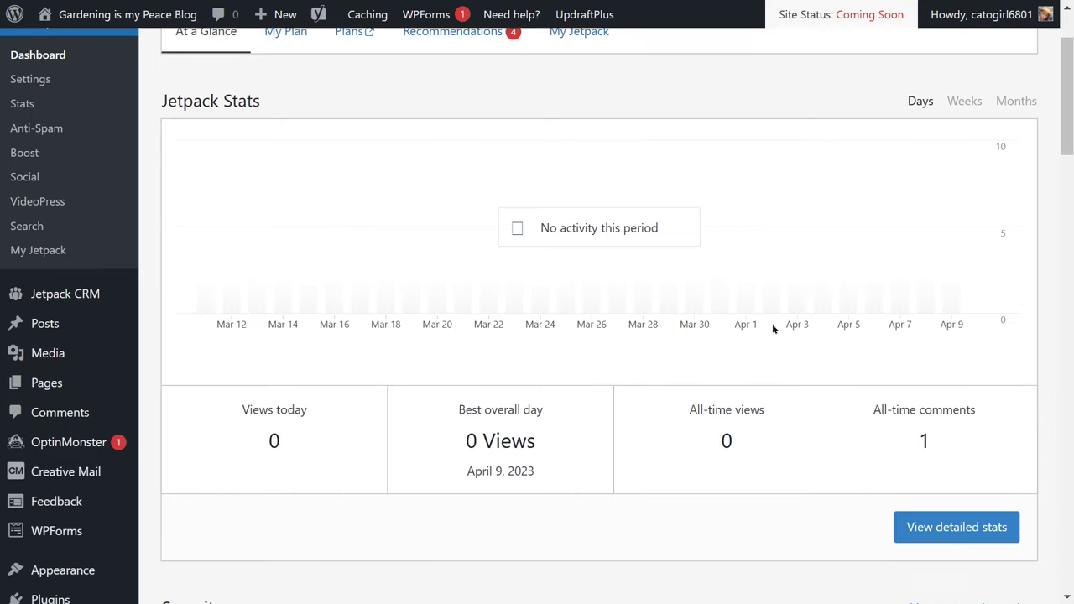
pyautogui.scroll(-1, 773, 329)
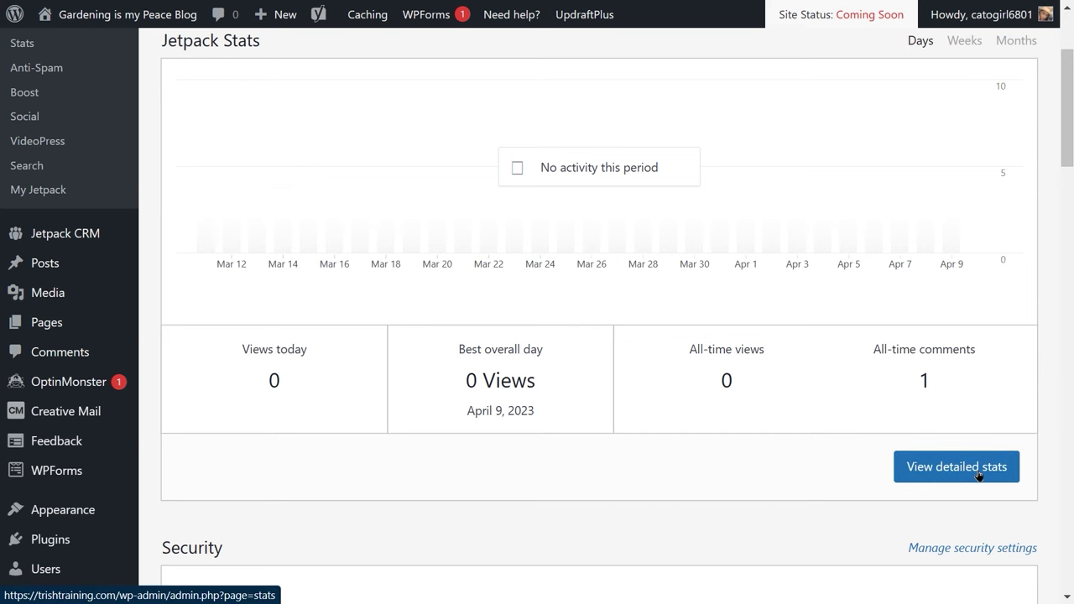
pyautogui.scroll(-3, 978, 475)
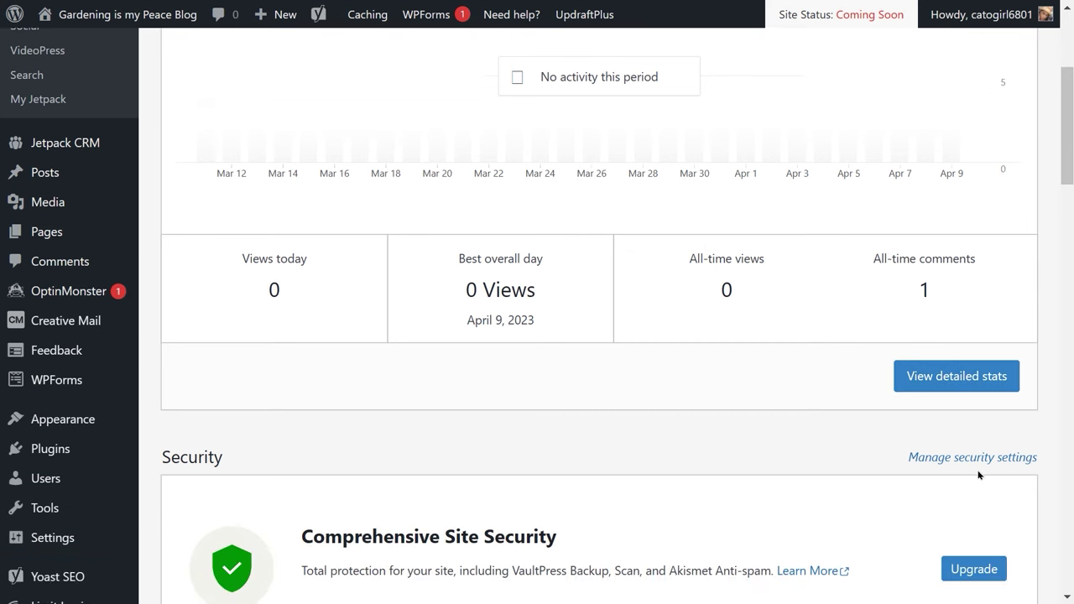
pyautogui.scroll(-3, 978, 475)
pyautogui.scroll(-1, 978, 475)
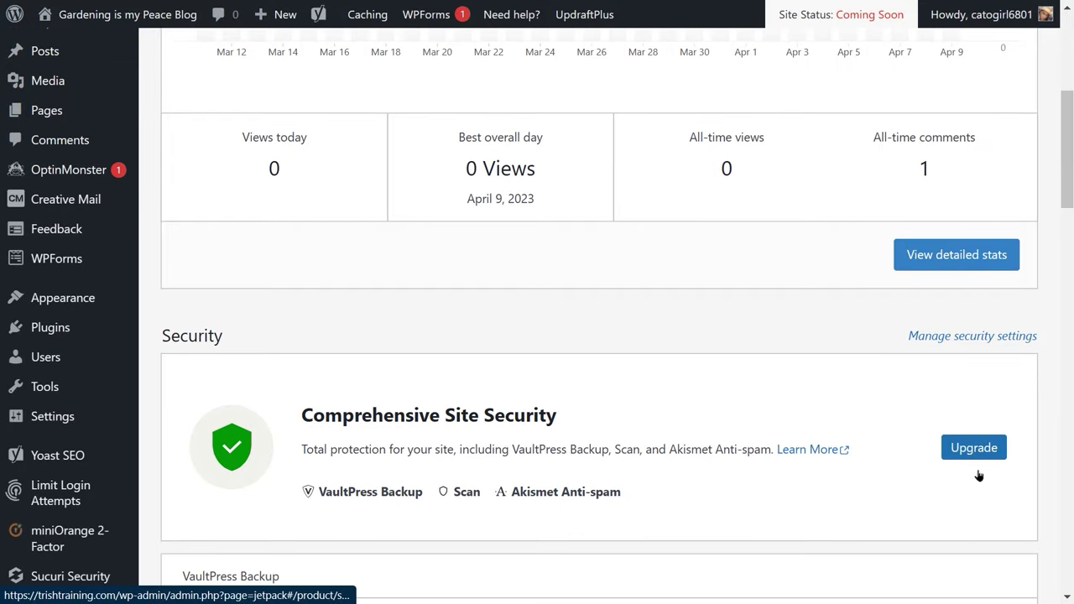
pyautogui.scroll(-2, 979, 475)
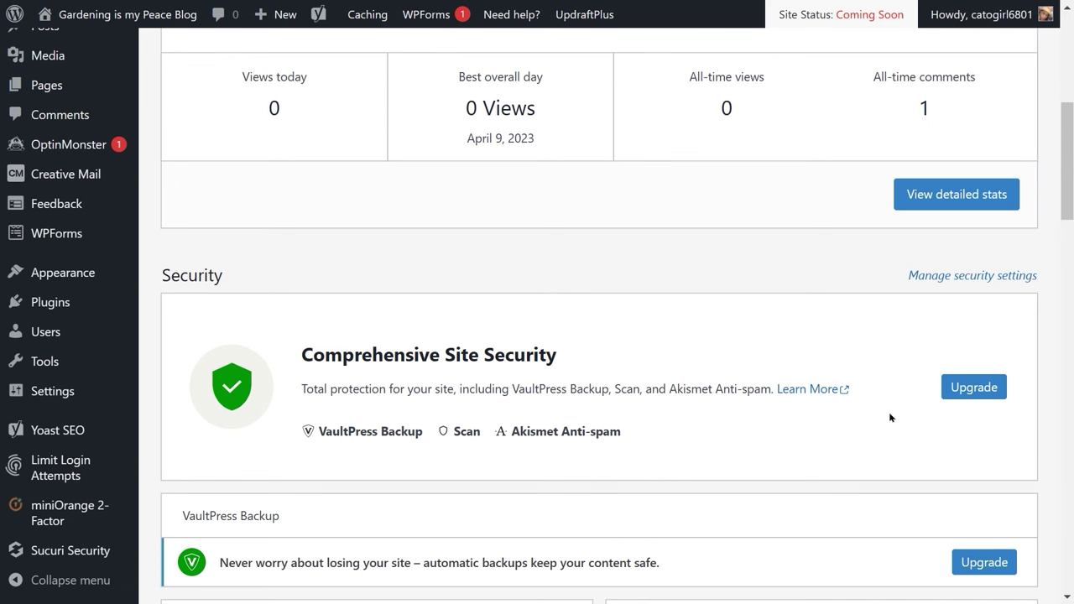
pyautogui.scroll(-1, 852, 428)
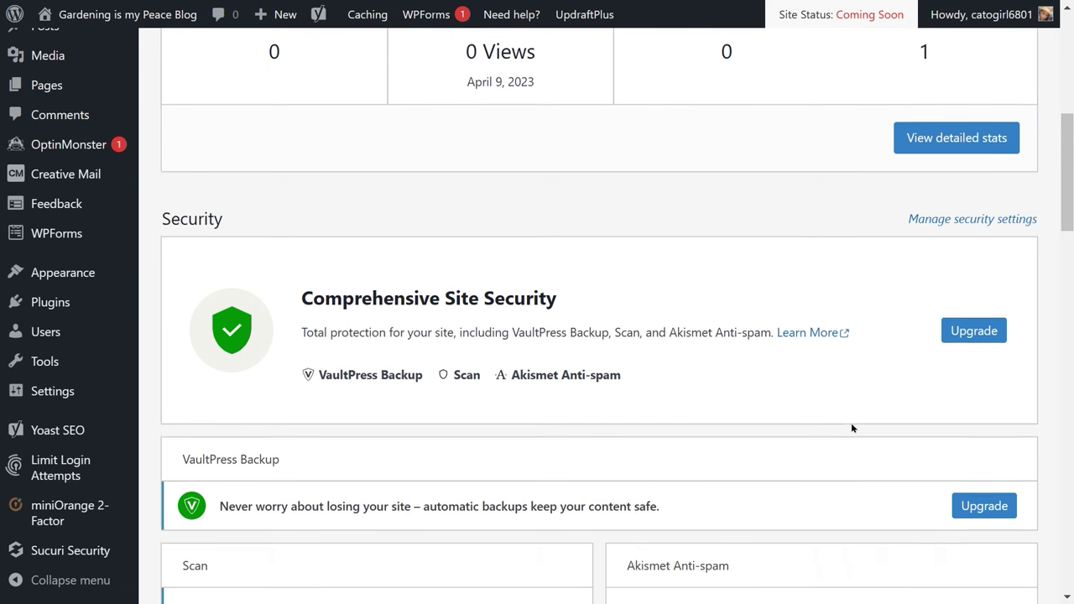
pyautogui.scroll(-1, 852, 428)
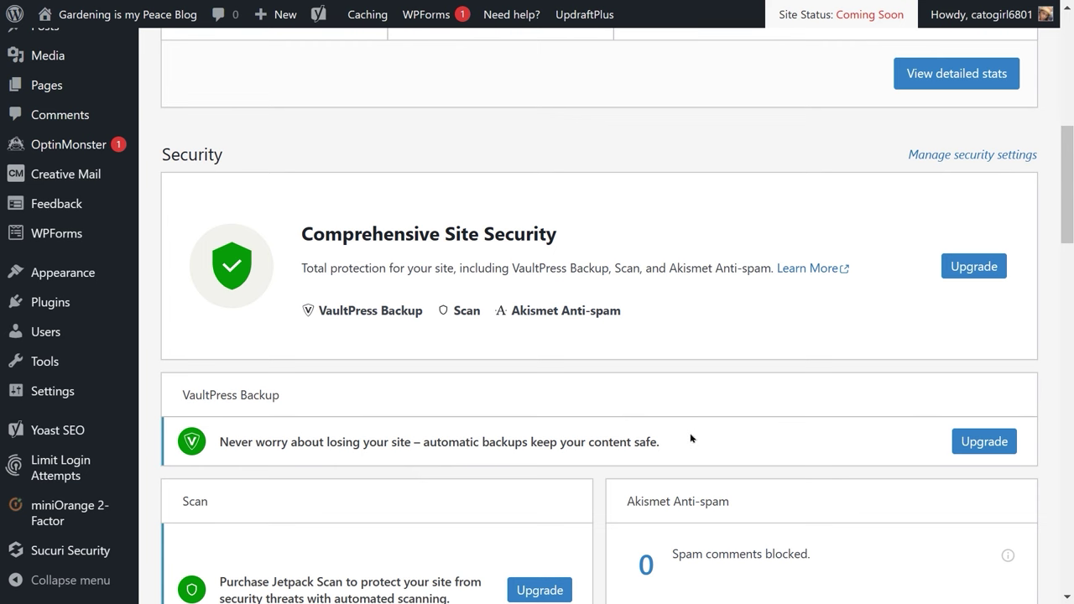
pyautogui.scroll(-1, 780, 437)
pyautogui.scroll(-1, 782, 436)
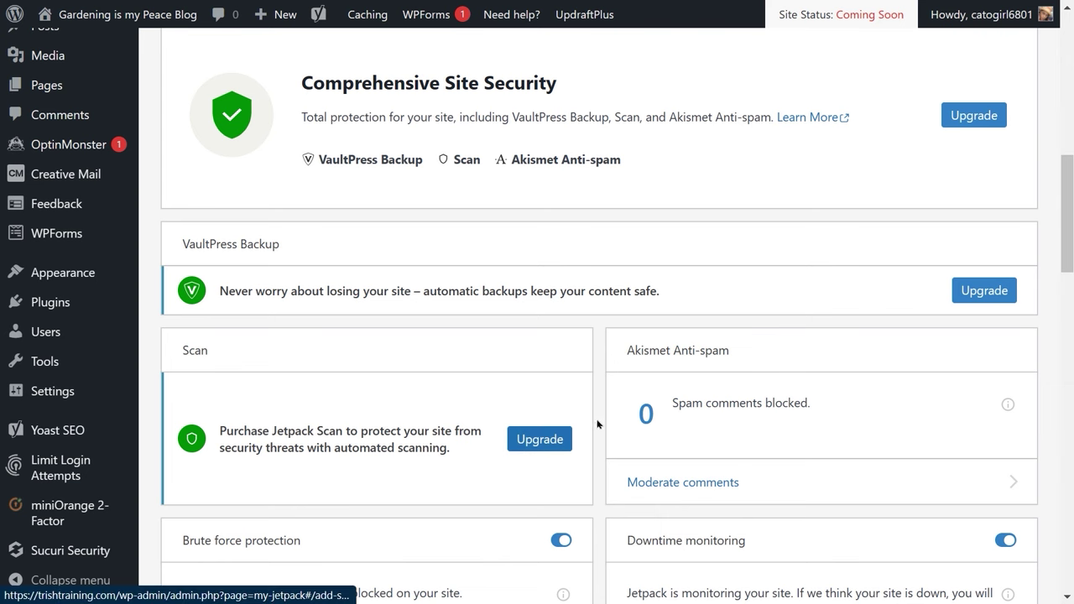
pyautogui.scroll(-1, 630, 412)
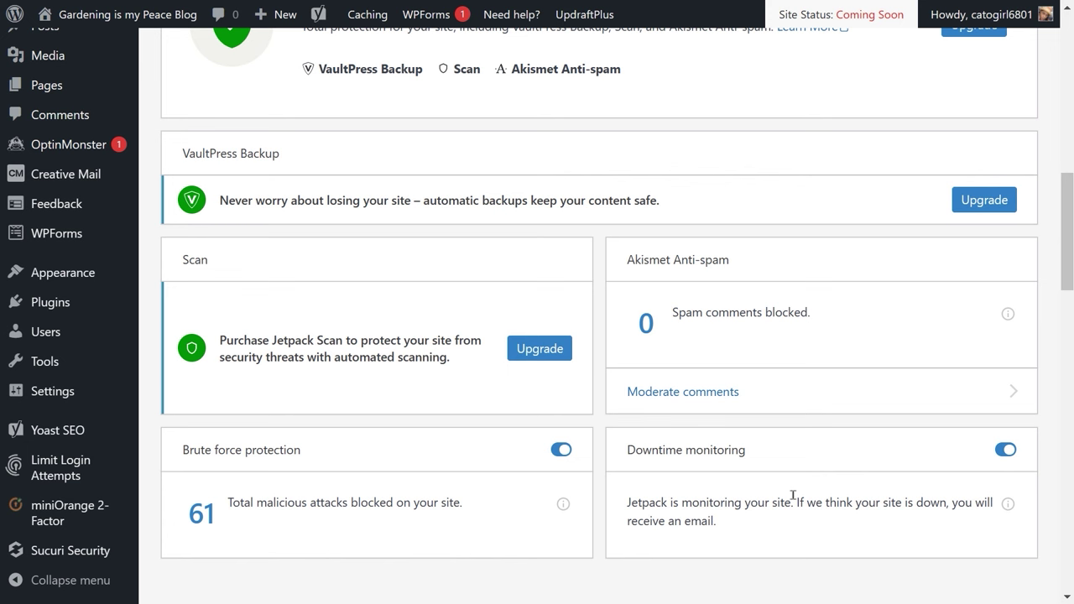
pyautogui.scroll(-5, 794, 495)
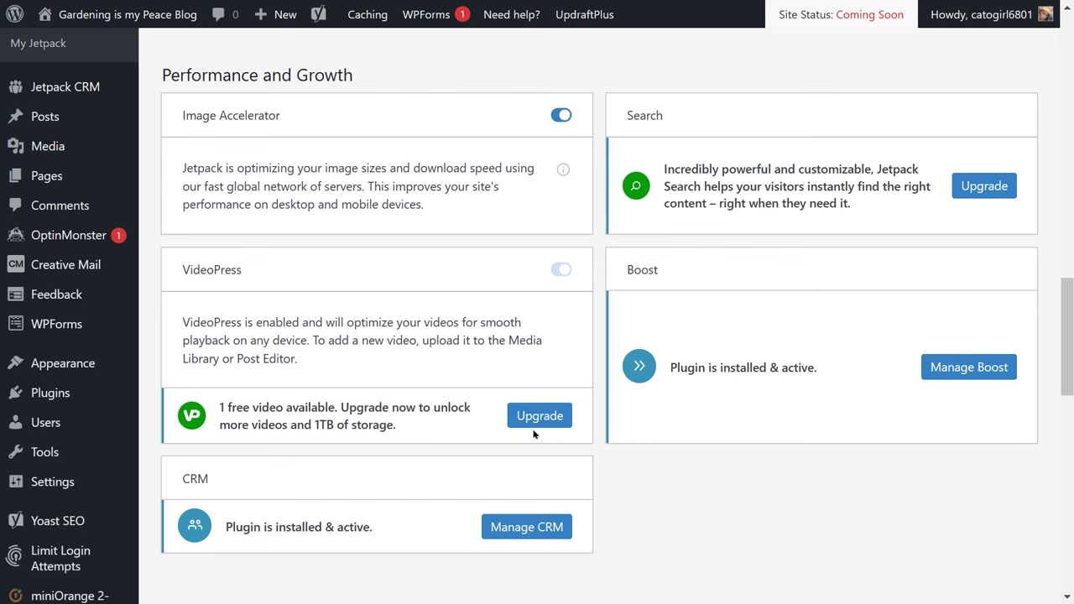
pyautogui.scroll(-1, 533, 434)
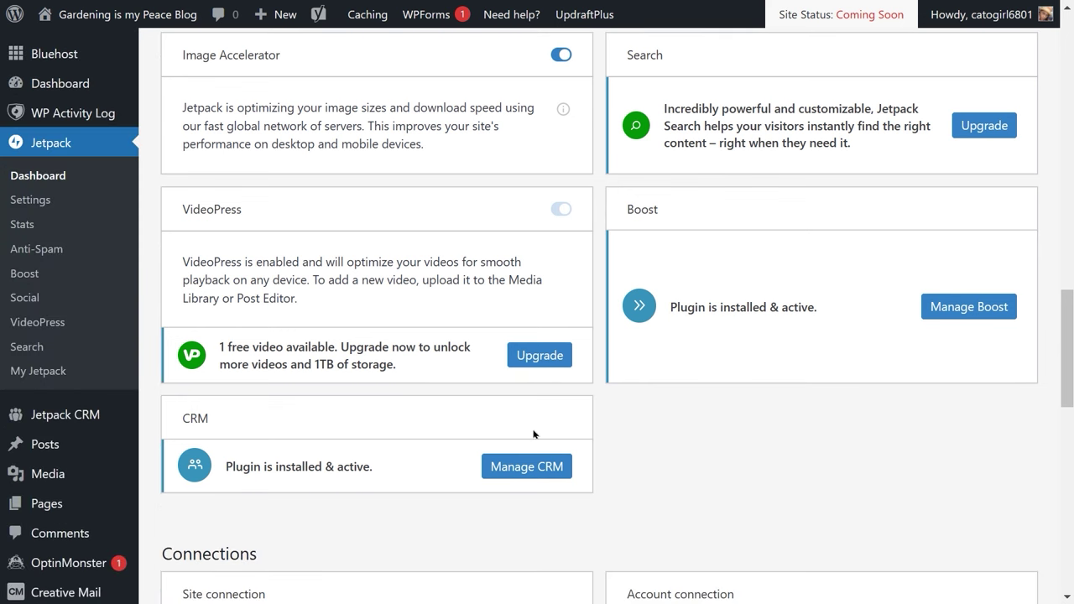
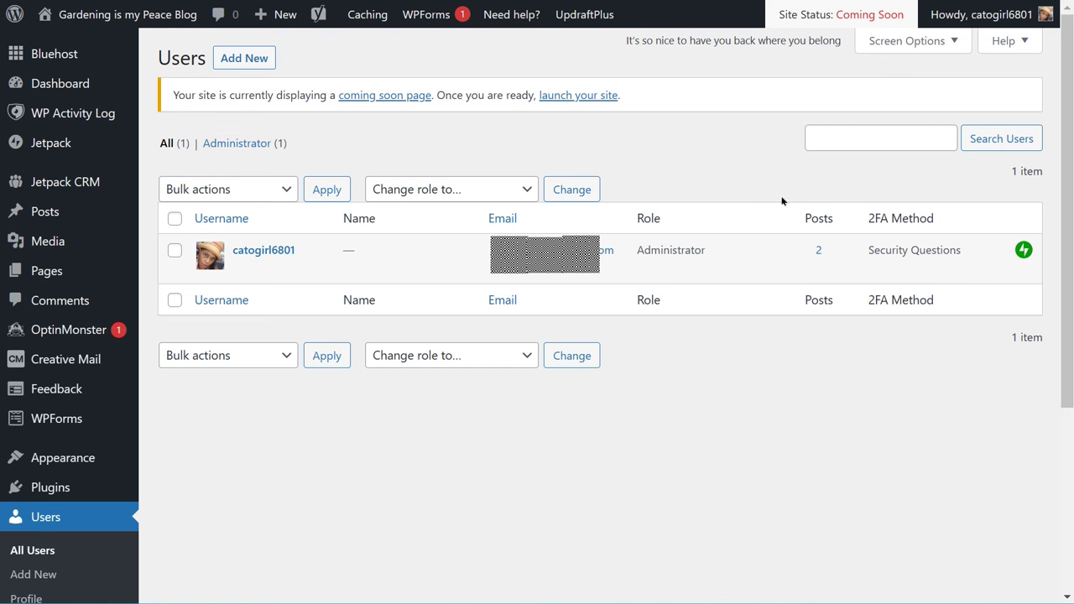
pyautogui.moveTo(1024, 250)
pyautogui.moveTo(242, 251)
pyautogui.scroll(-2, 67, 564)
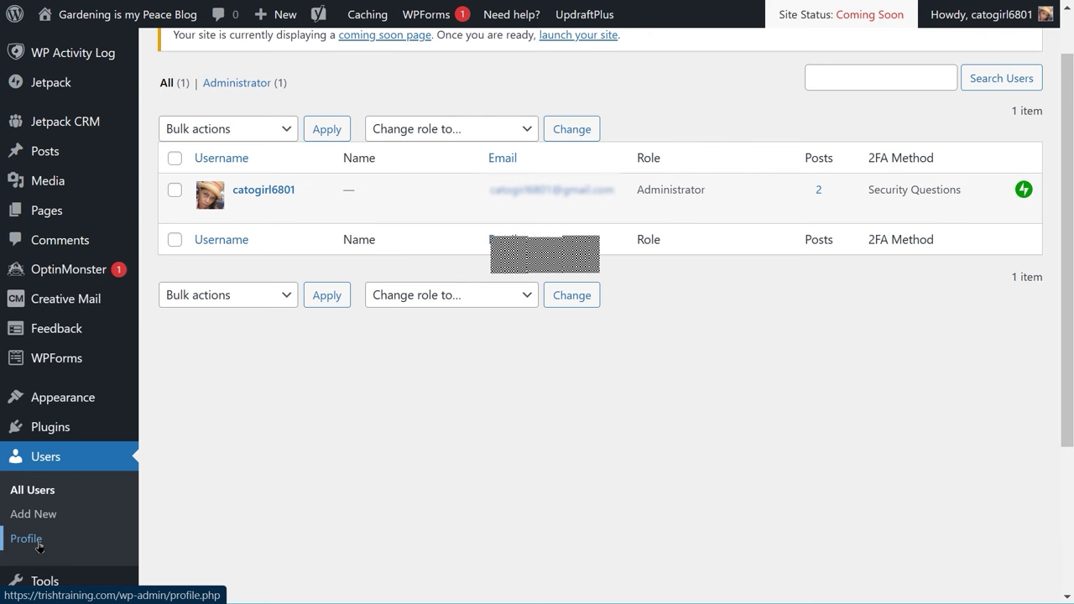
# Open your own profile and choose the Sunrise admin colour scheme
pyautogui.click(38, 547)
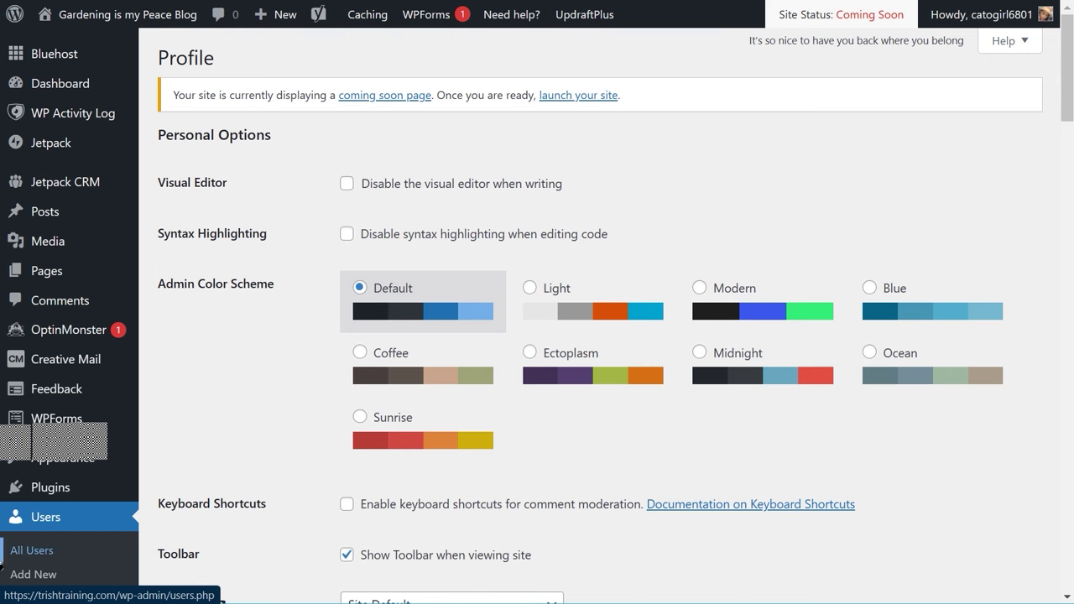
pyautogui.moveTo(2, 558)
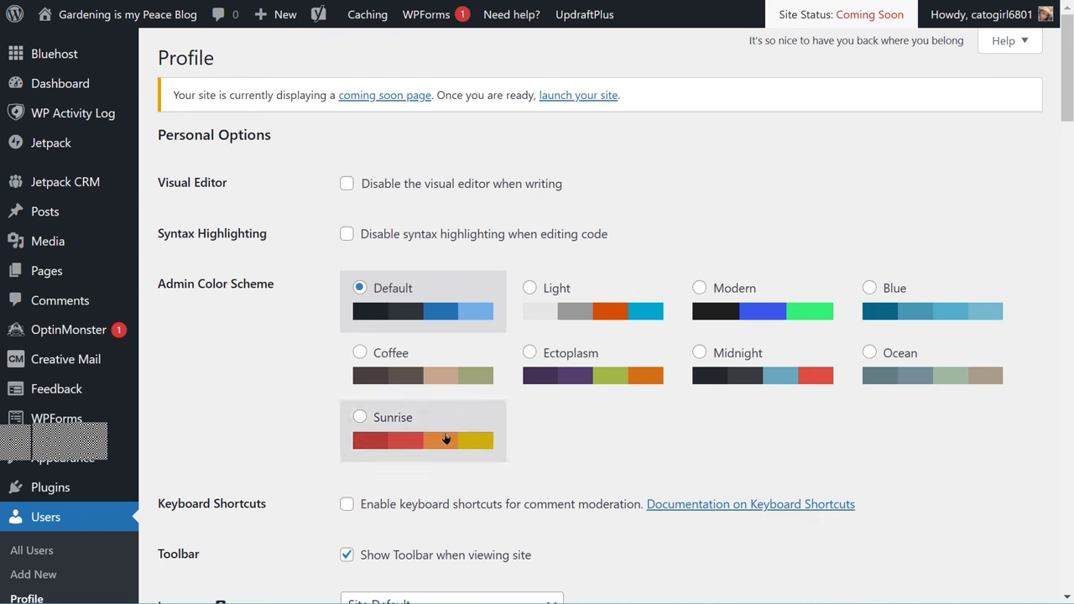
pyautogui.click(360, 418)
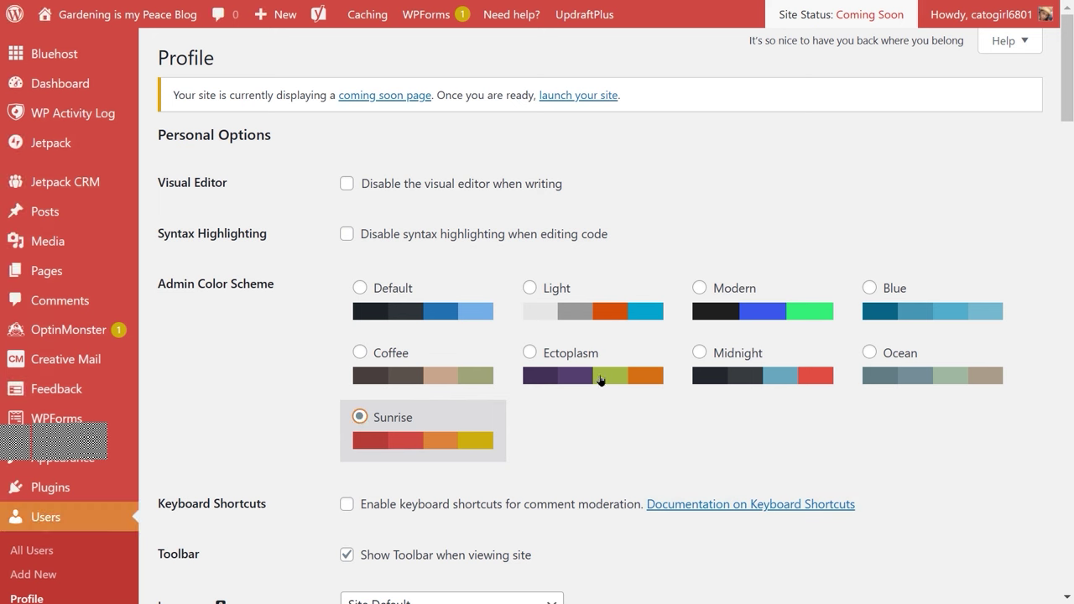
# Preview the Light and Ectoplasm colour schemes, then return to Sunrise and scroll down
pyautogui.click(530, 288)
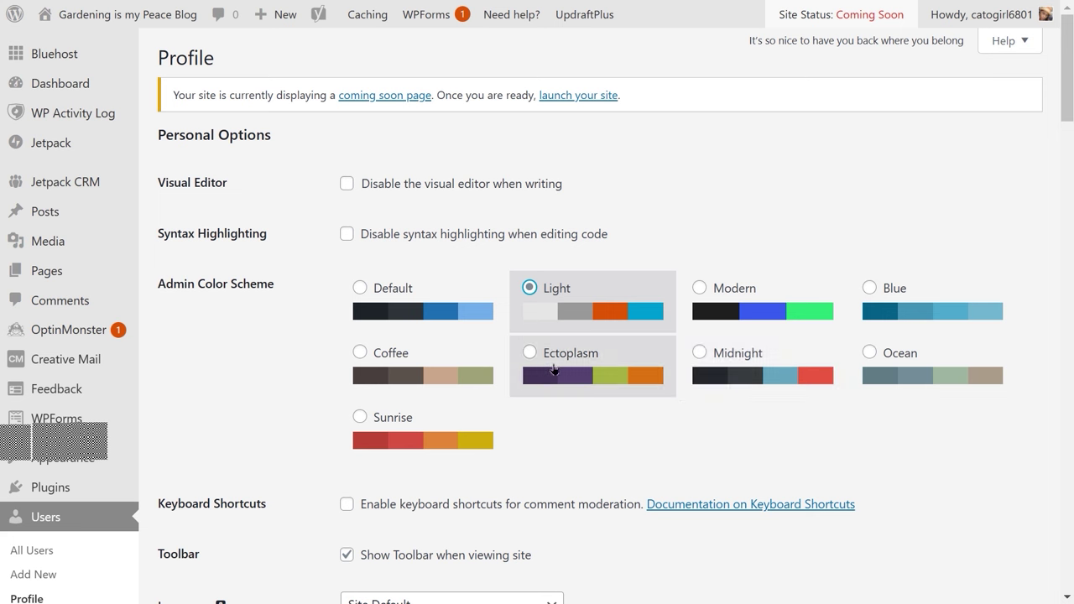
pyautogui.click(531, 353)
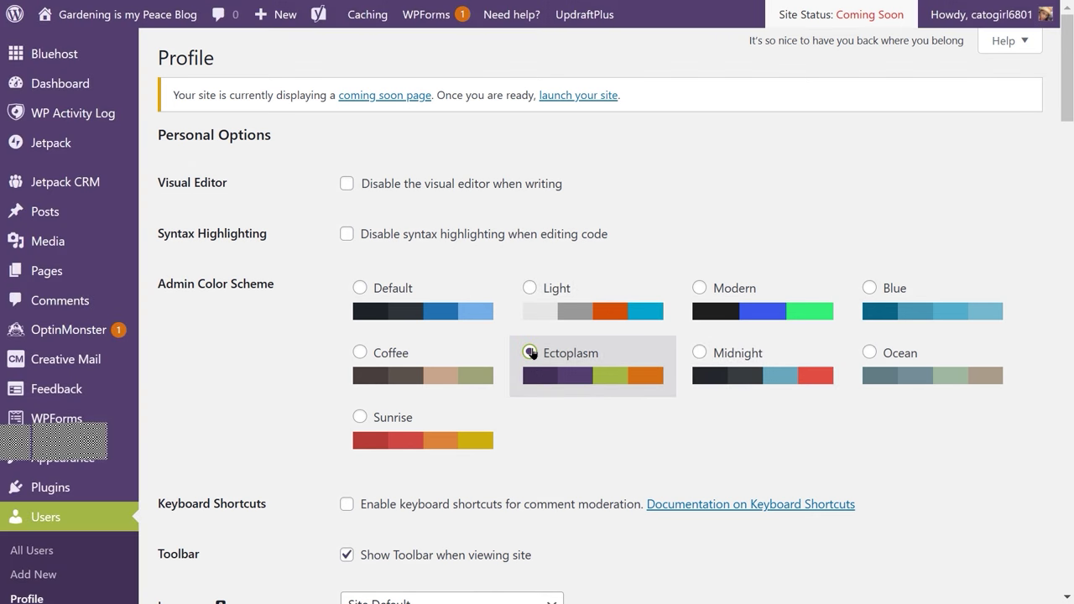
pyautogui.click(362, 419)
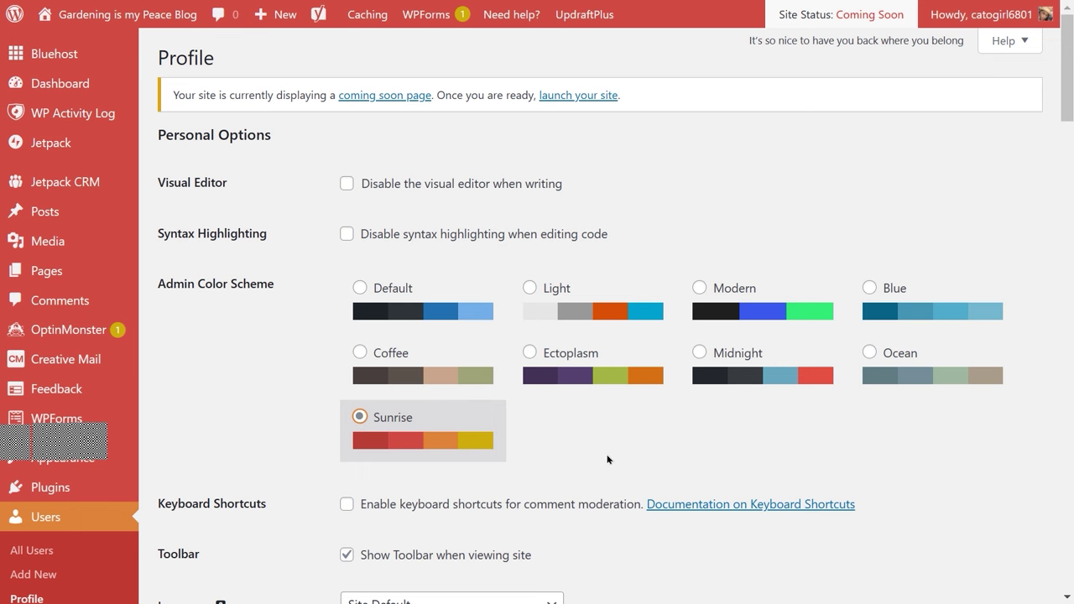
pyautogui.scroll(-1, 608, 460)
pyautogui.scroll(-1, 608, 459)
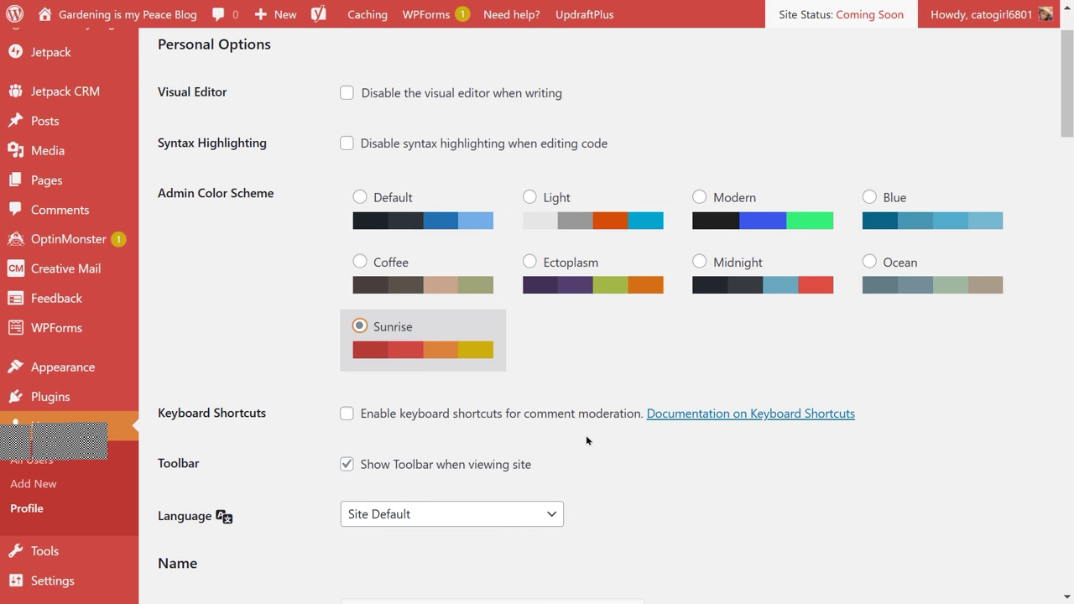
pyautogui.scroll(-1, 587, 441)
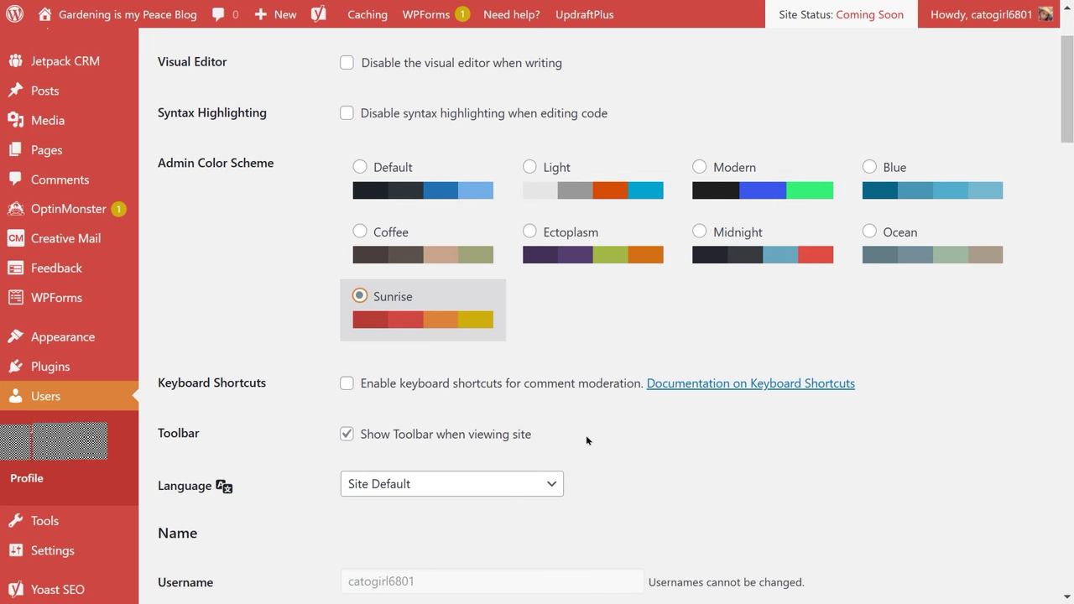
pyautogui.scroll(-1, 587, 440)
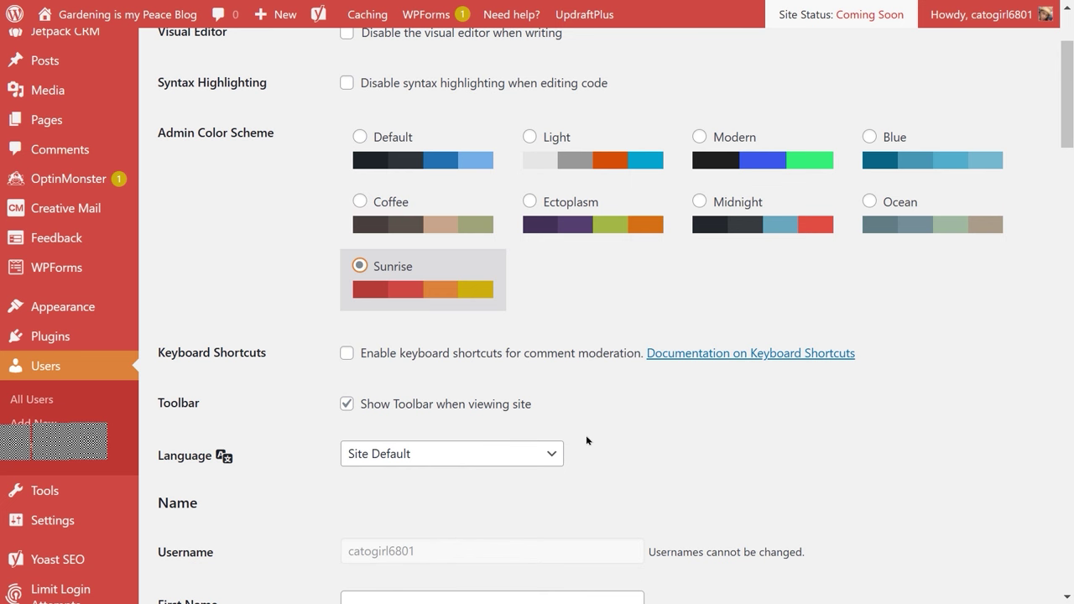
pyautogui.scroll(1, 587, 440)
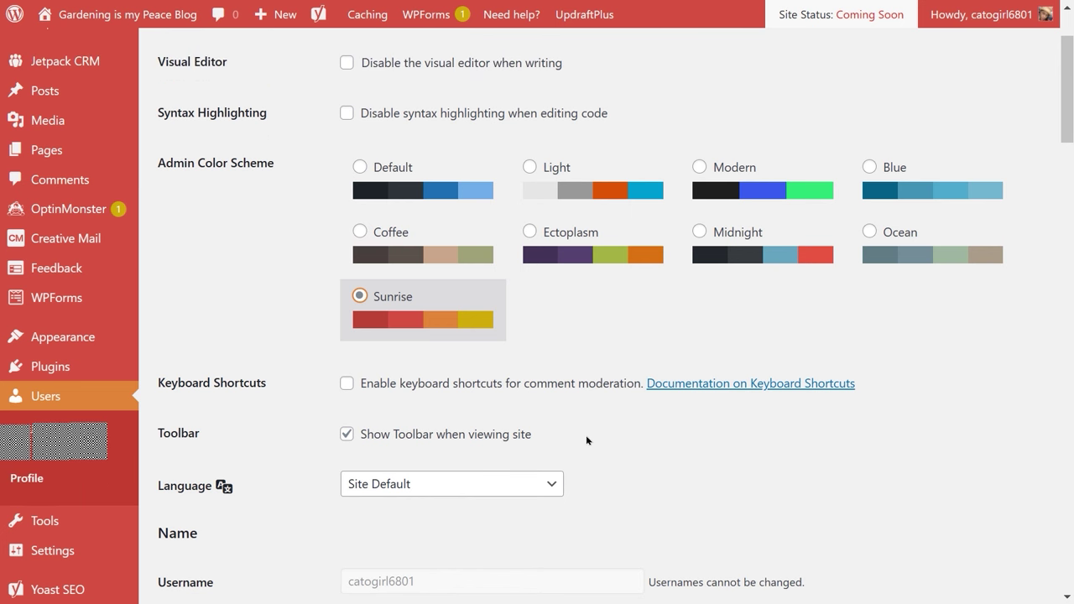
pyautogui.scroll(-2, 587, 441)
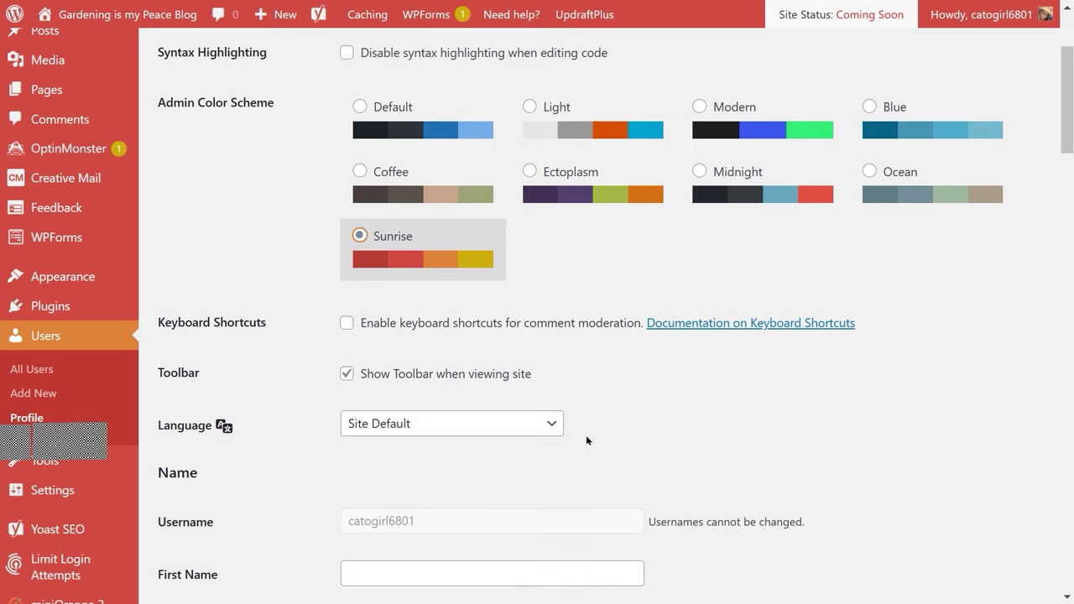
pyautogui.scroll(-6, 587, 441)
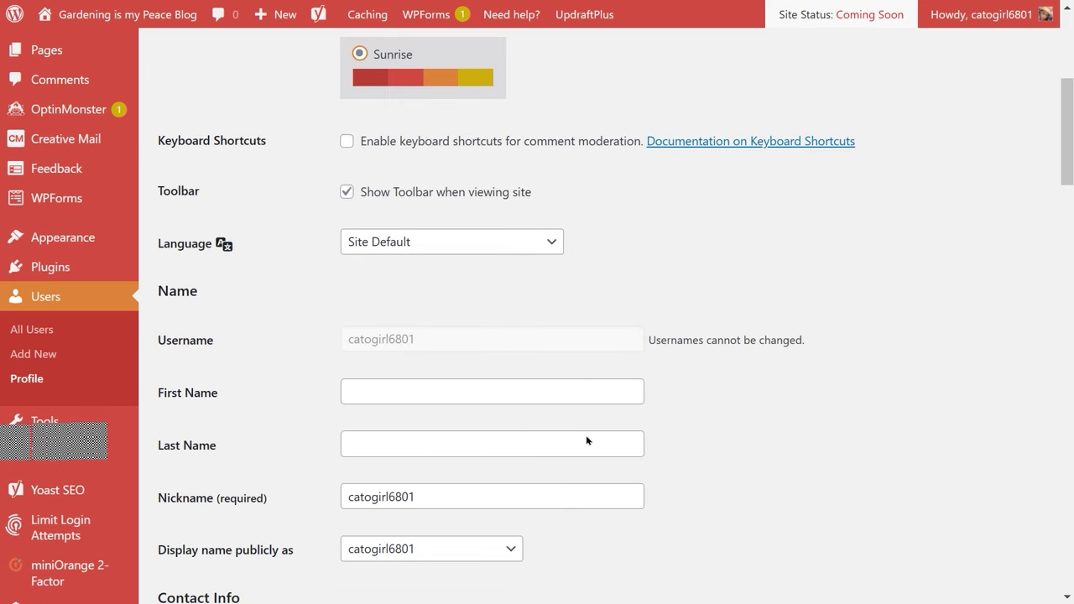
# Enter the account owner's first name and last name in the profile
pyautogui.click(358, 396)
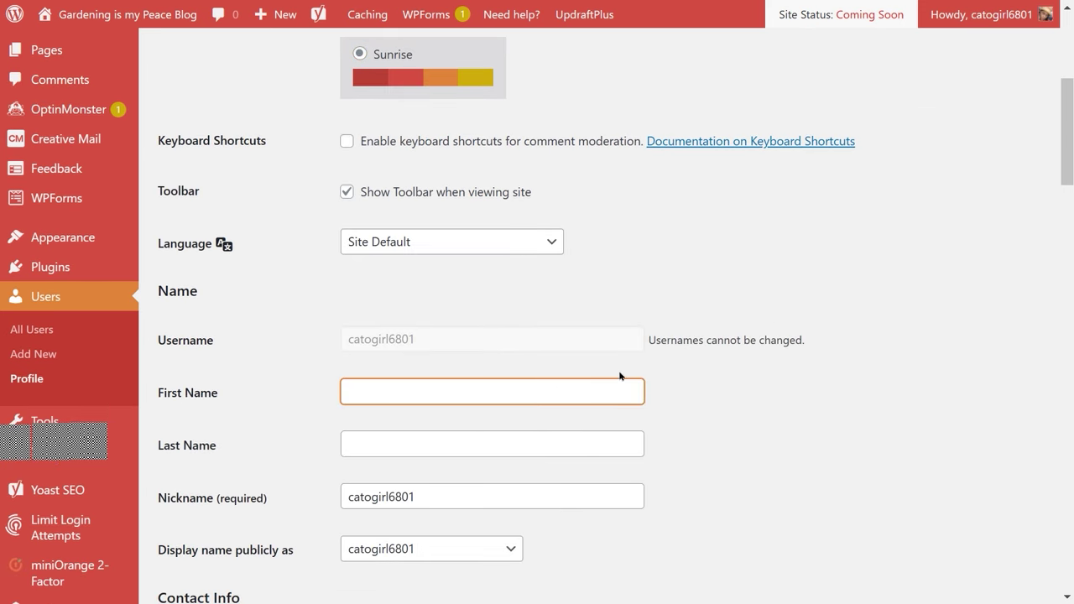
pyautogui.press('Tab')
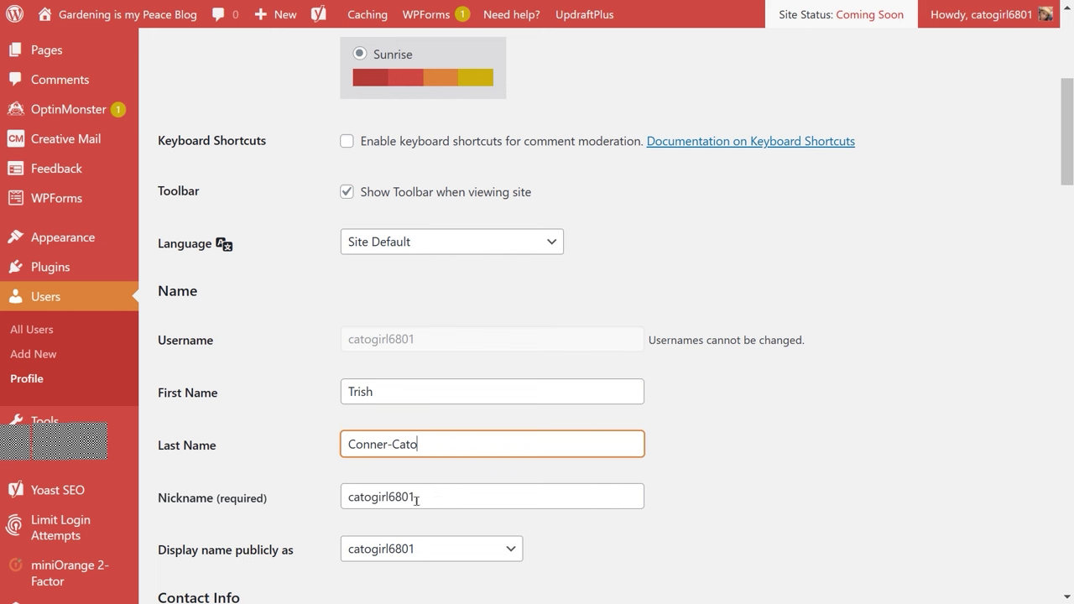
# Replace the nickname with 'Garden Nana' and select it as the public display name
pyautogui.doubleClick(368, 498)
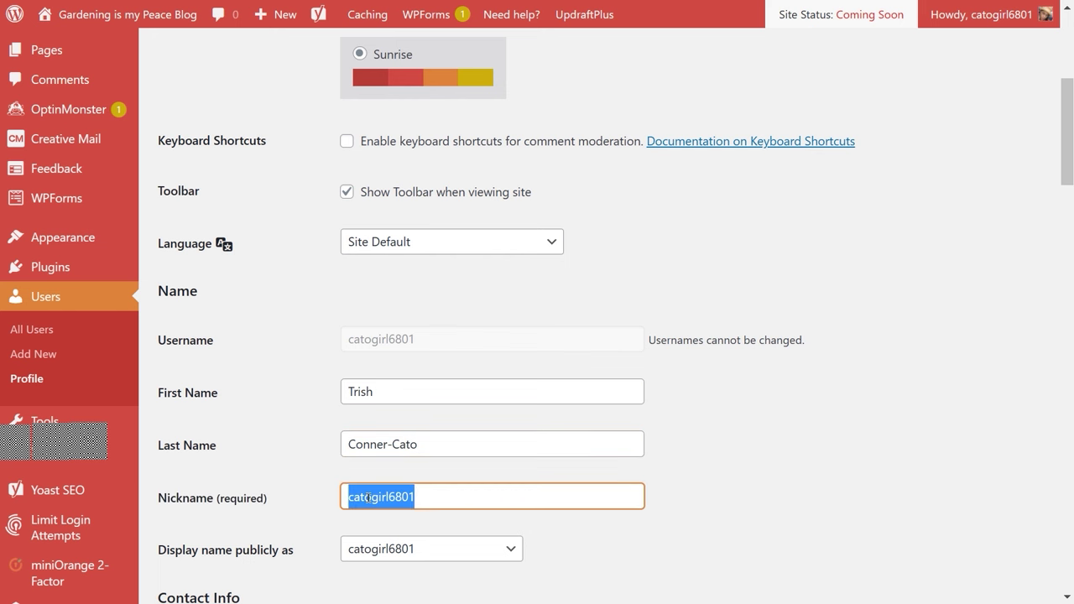
pyautogui.write('Gard')
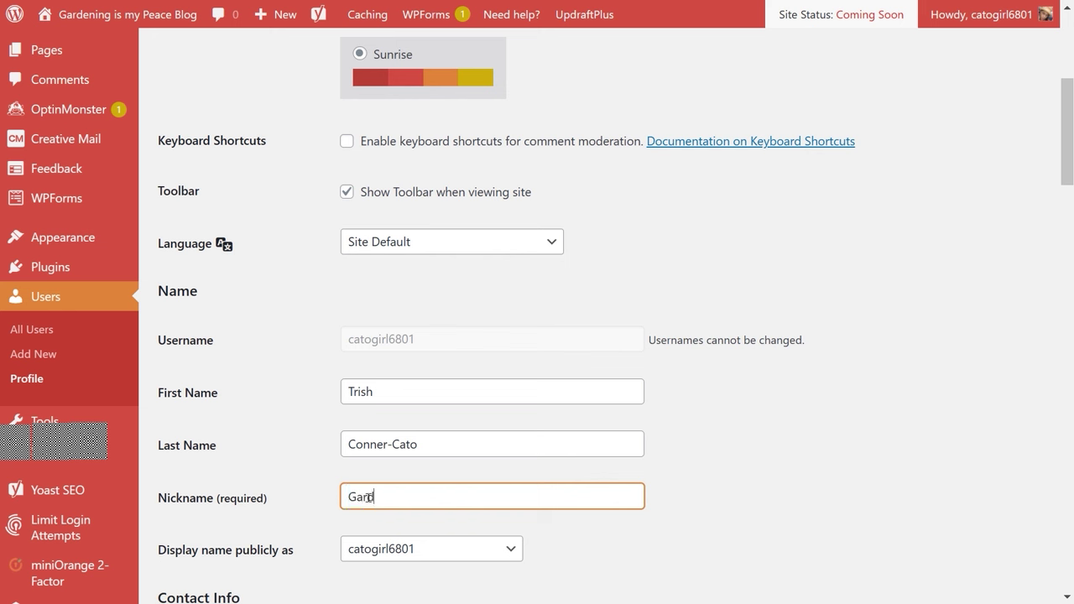
pyautogui.write('en Nana')
pyautogui.moveTo(946, 23)
pyautogui.click(502, 551)
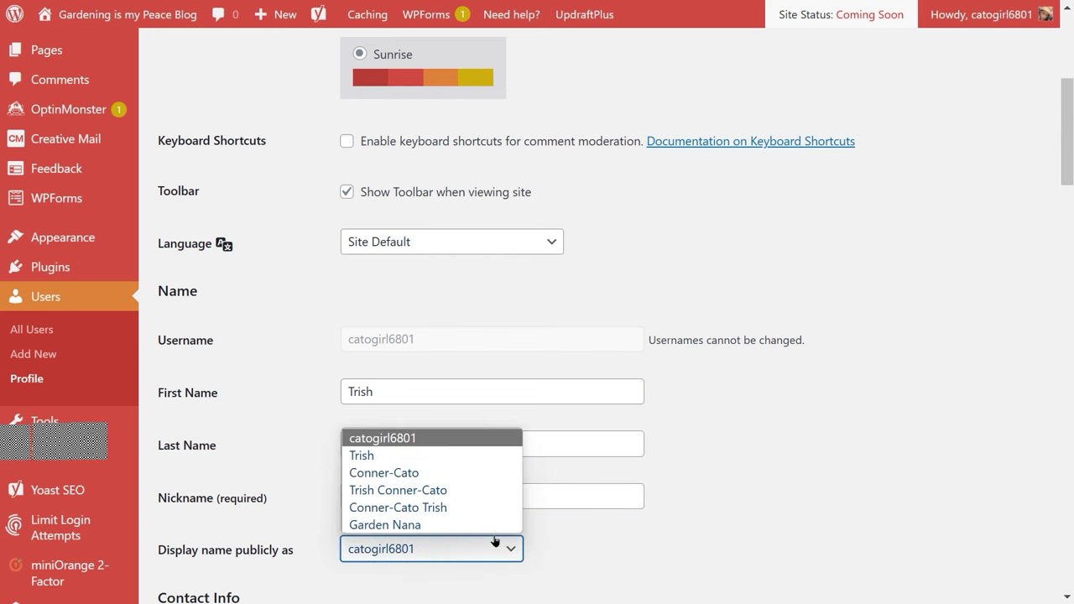
pyautogui.click(587, 538)
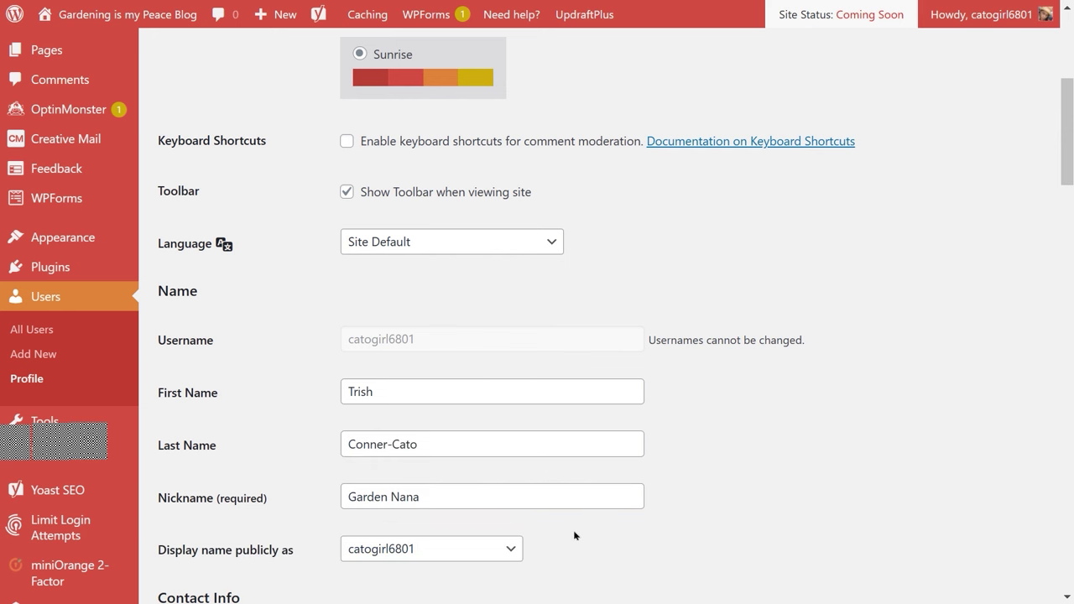
pyautogui.click(512, 552)
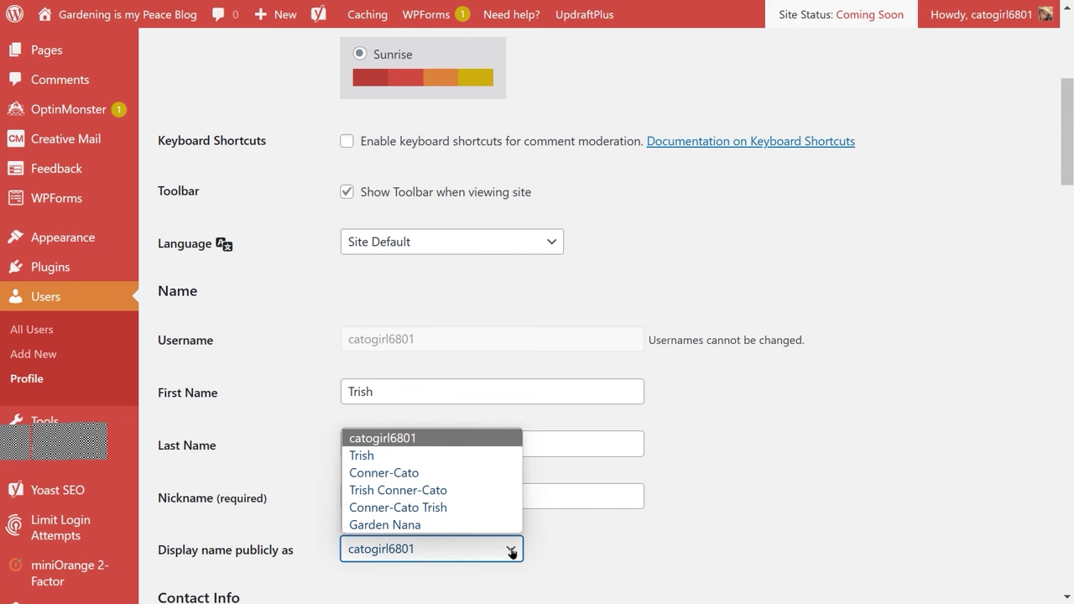
pyautogui.click(458, 524)
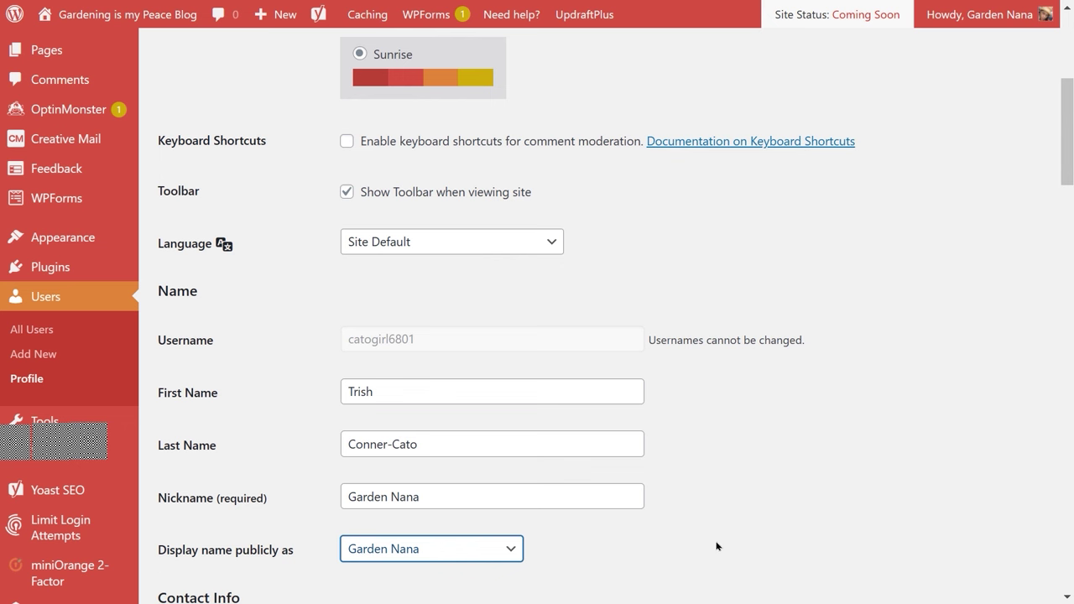
# Save the profile with Update Profile and dismiss the Profile updated notice
pyautogui.scroll(-5, 717, 546)
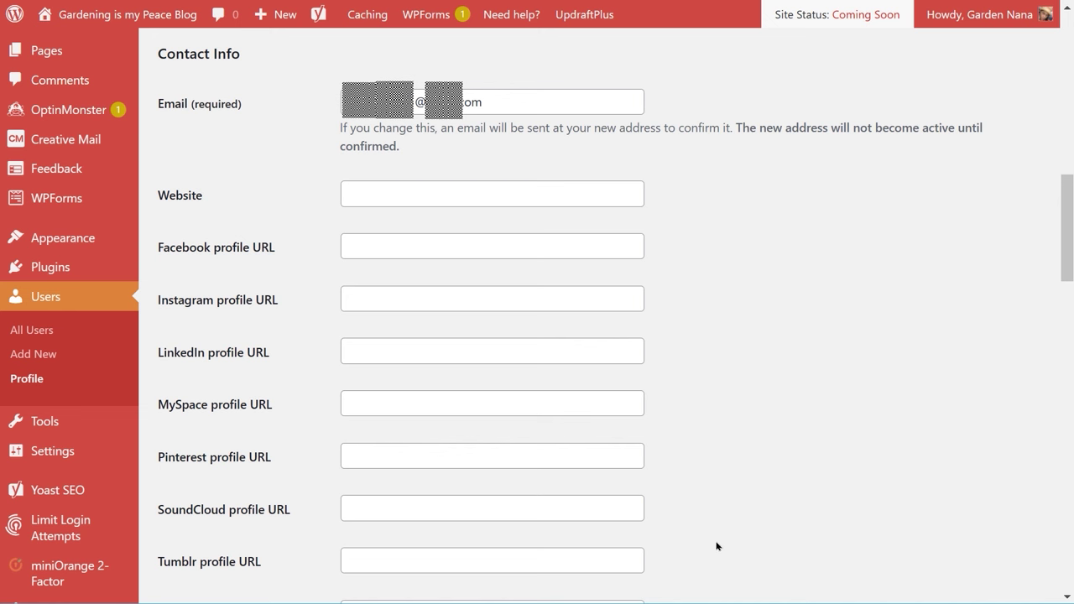
pyautogui.scroll(-8, 717, 546)
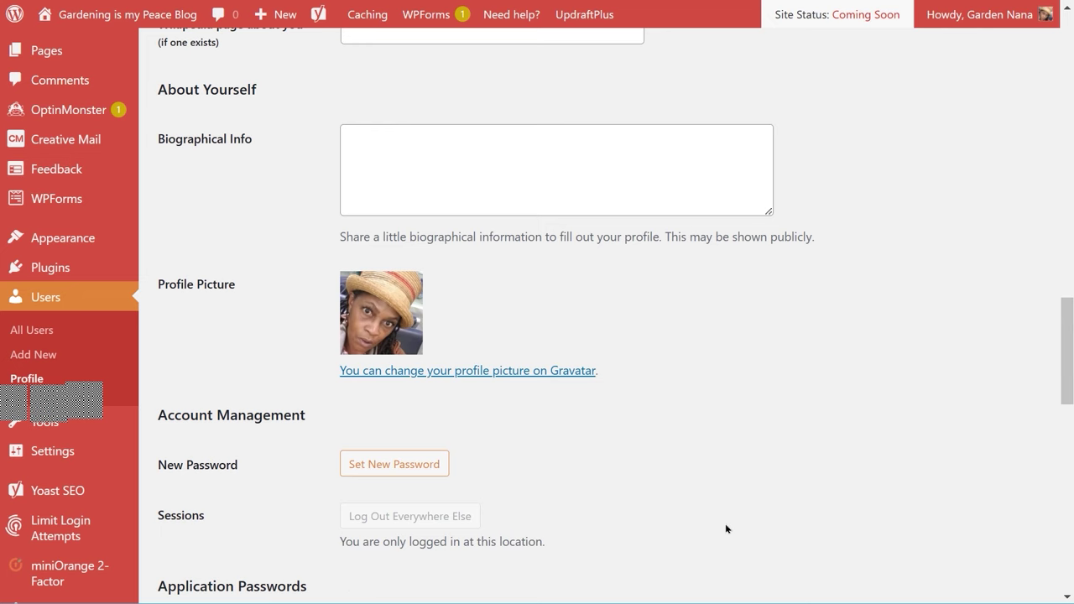
pyautogui.scroll(-5, 727, 529)
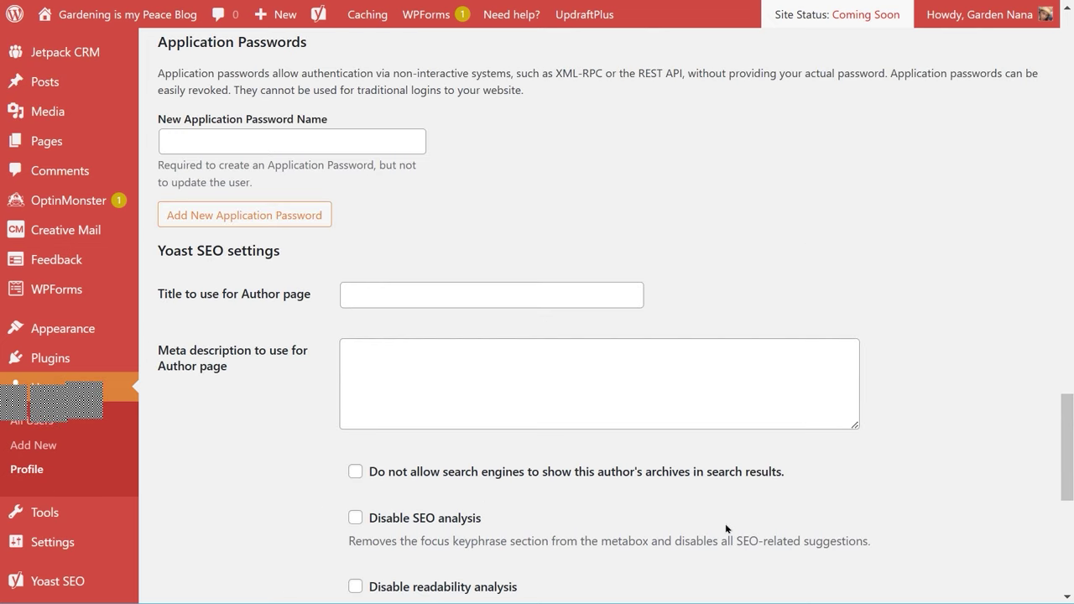
pyautogui.scroll(-1, 727, 529)
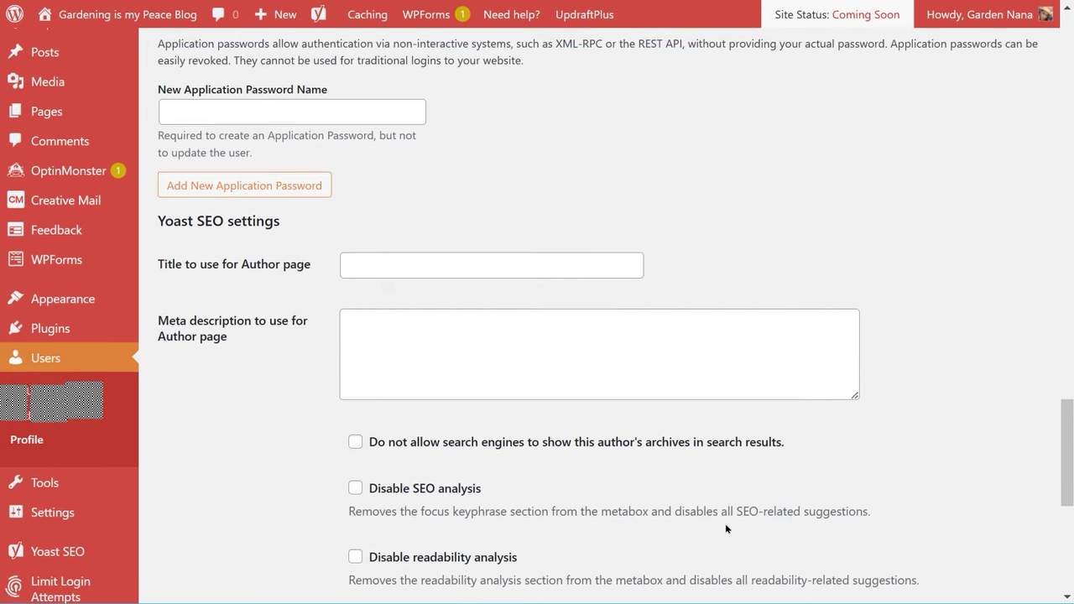
pyautogui.scroll(-2, 727, 529)
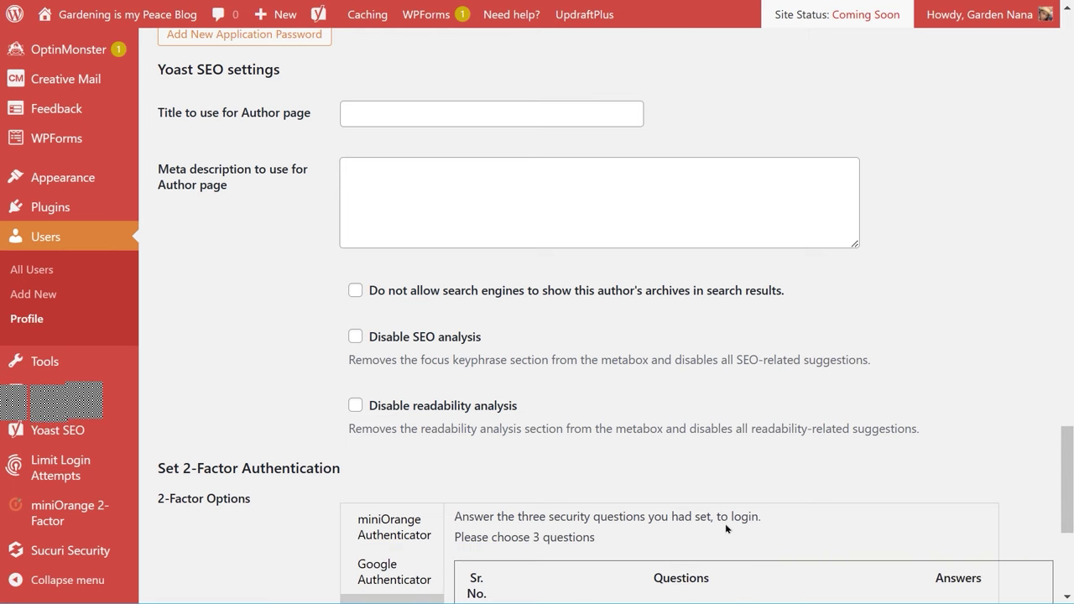
pyautogui.scroll(-2, 726, 529)
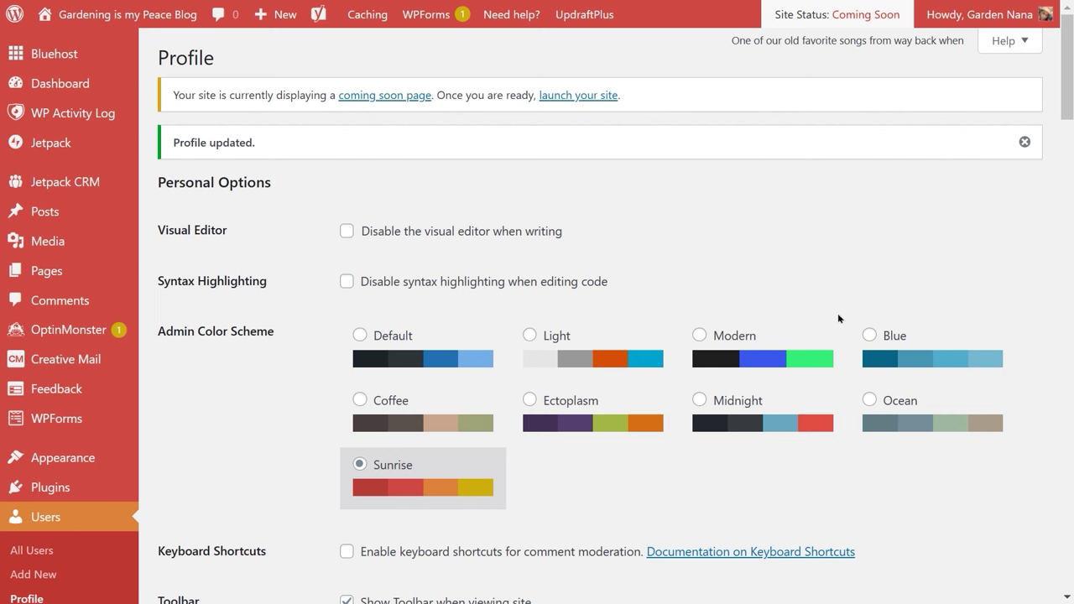
pyautogui.click(1025, 144)
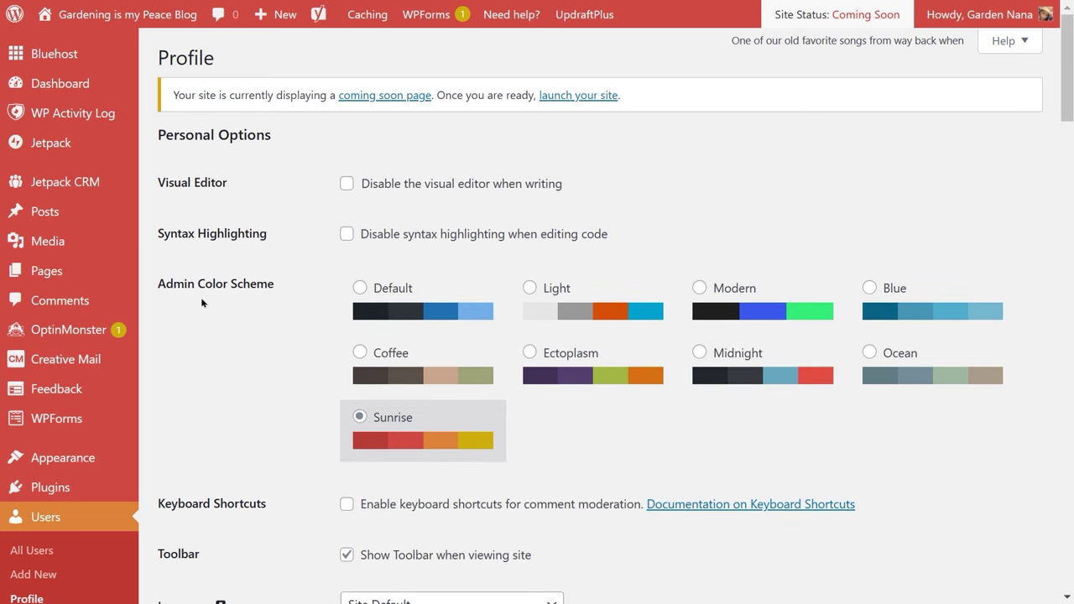
# Open the Add New User form and show the Role dropdown choices
pyautogui.click(34, 575)
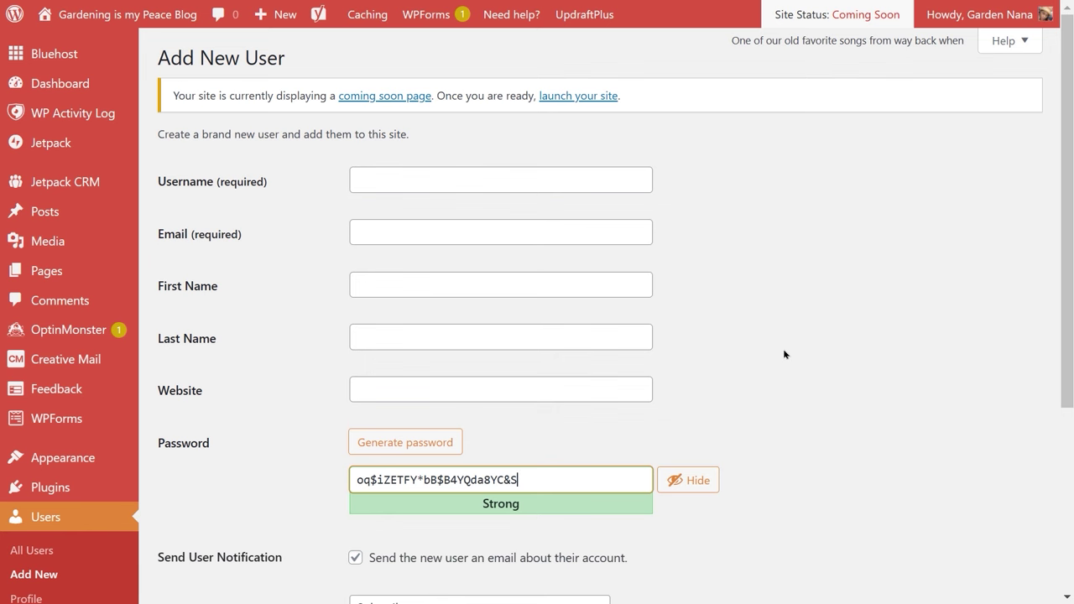
pyautogui.scroll(-3, 785, 354)
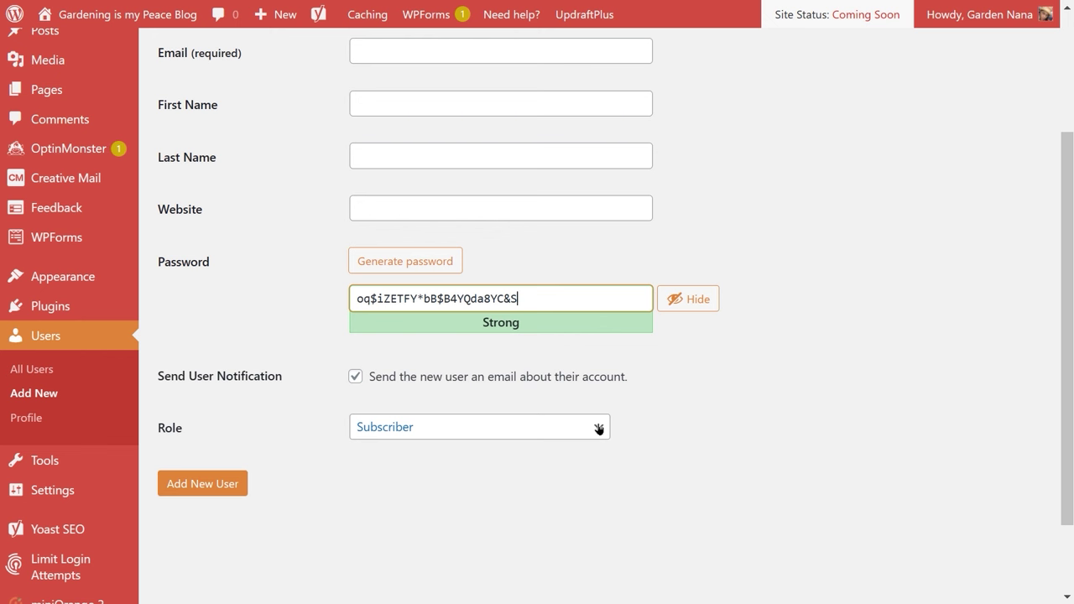
pyautogui.click(598, 429)
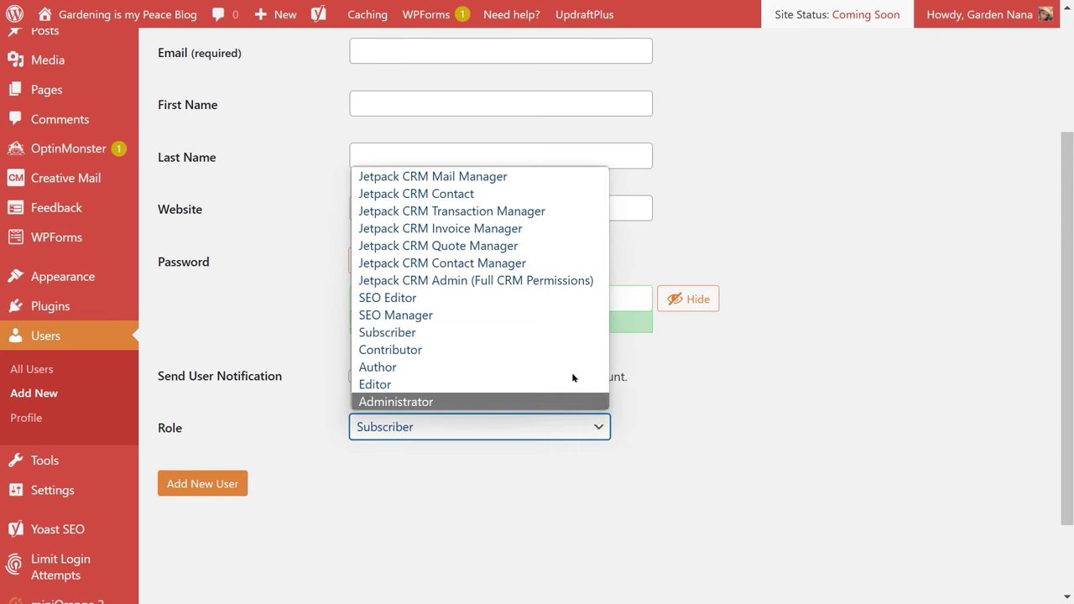
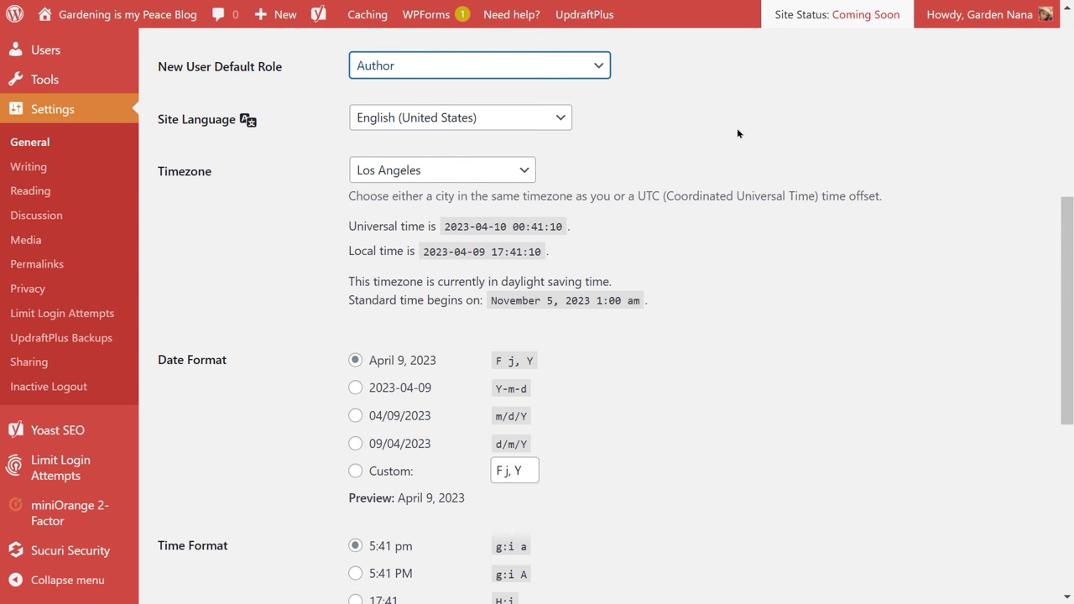
# Scroll down through the featured plugins on the Add Plugins page
pyautogui.scroll(-5, 738, 133)
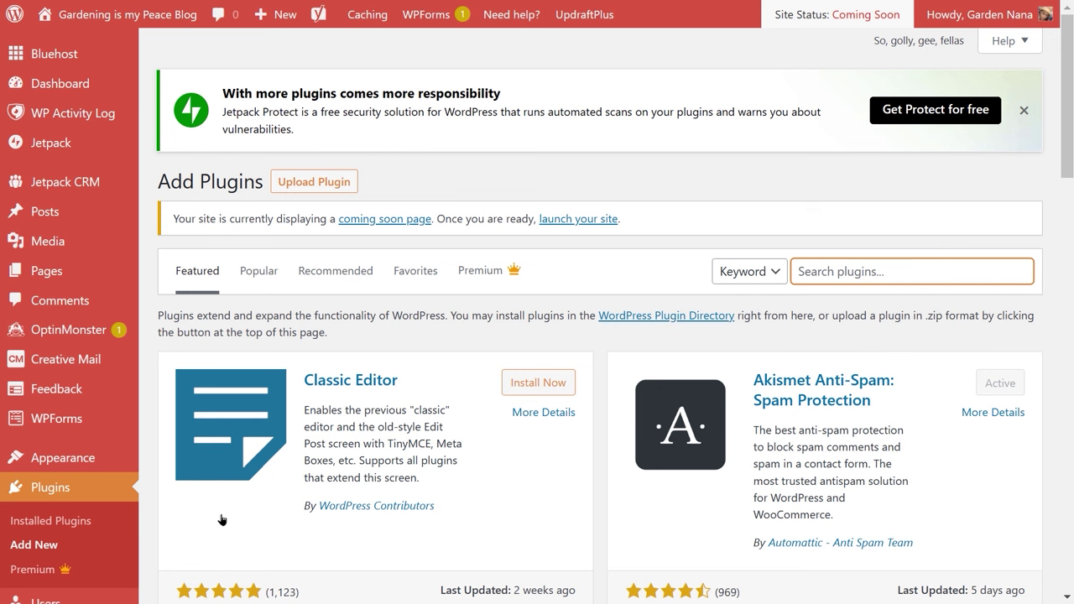
# Search for 'members', then install and activate the Members plugin
pyautogui.write('members')
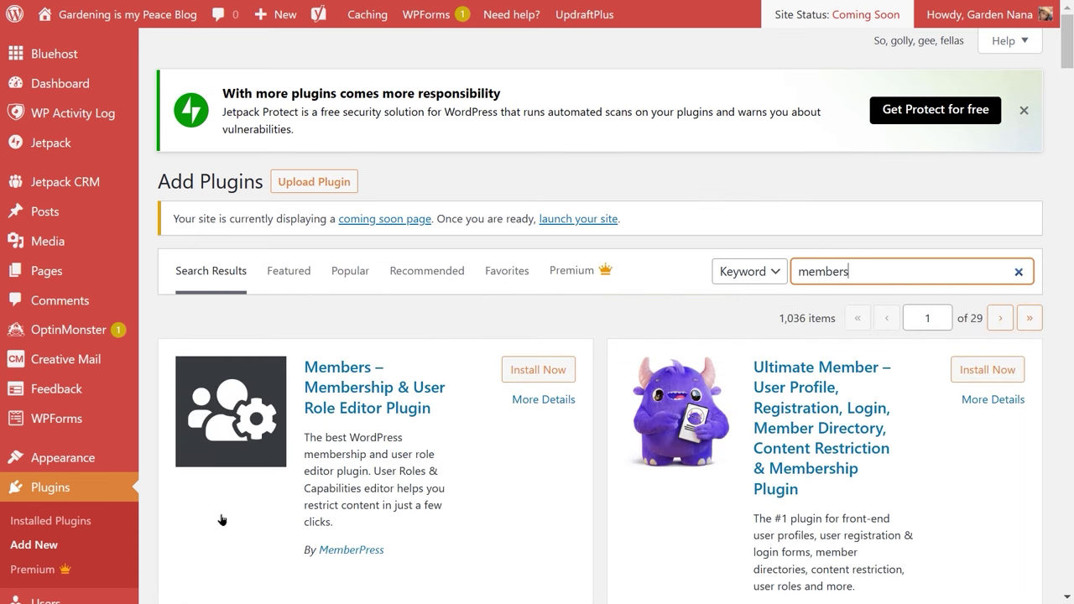
pyautogui.click(548, 370)
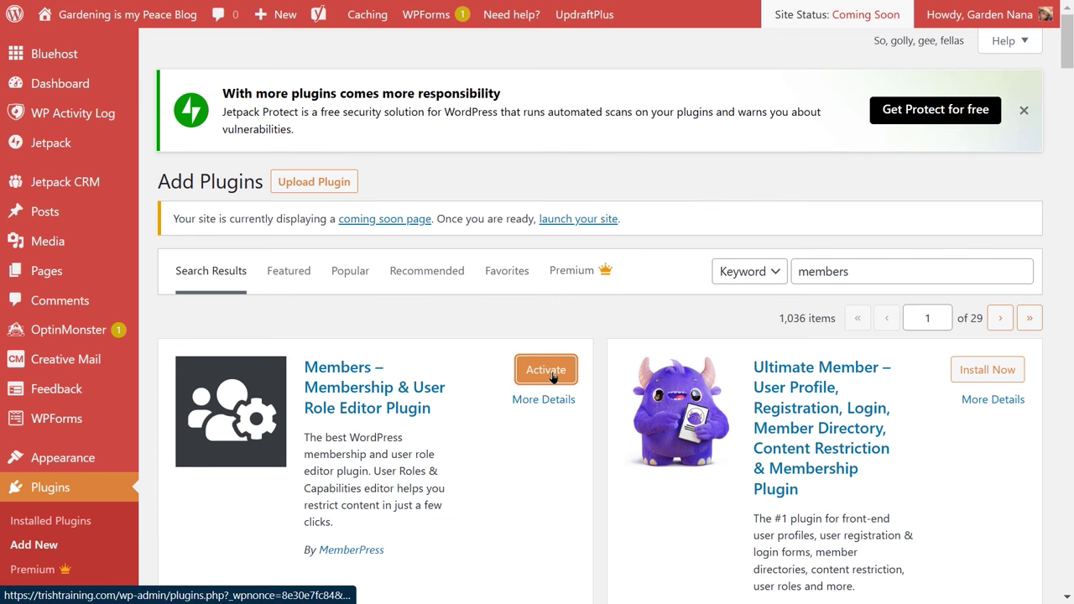
pyautogui.click(553, 378)
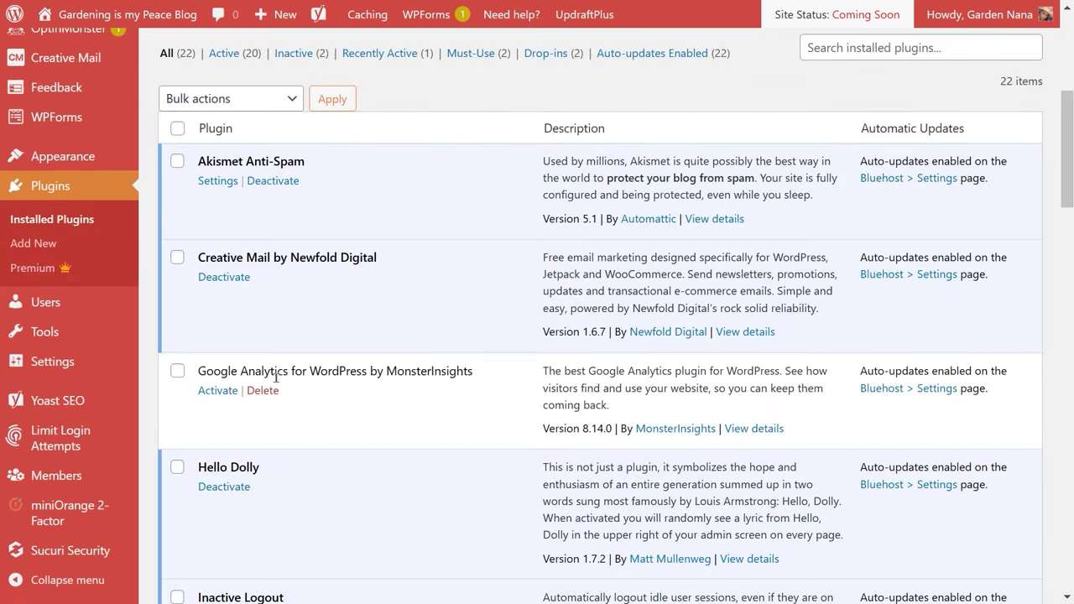
pyautogui.moveTo(80, 412)
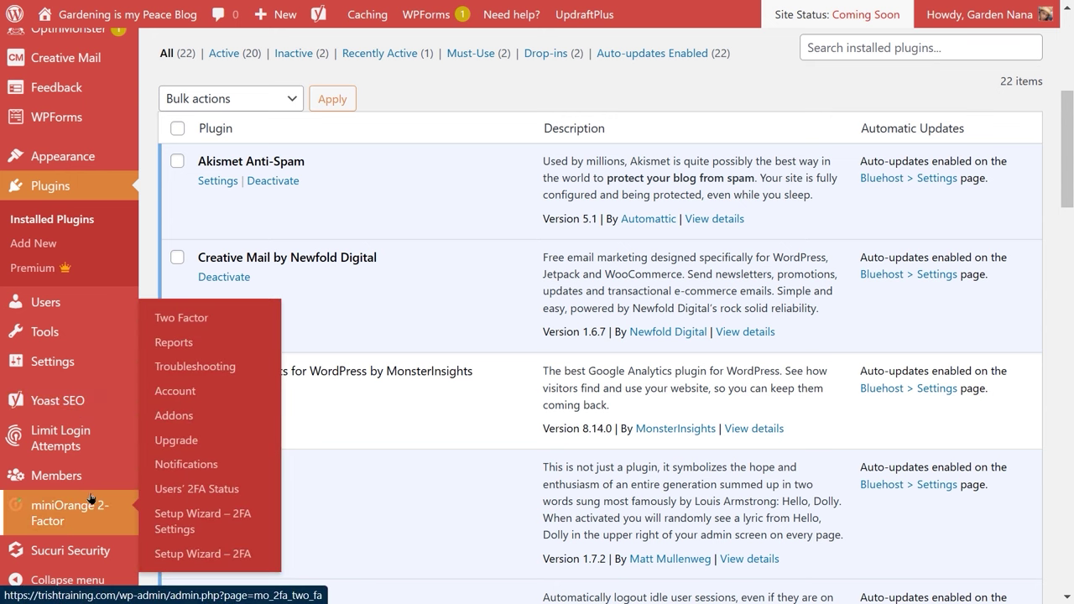
pyautogui.moveTo(26, 486)
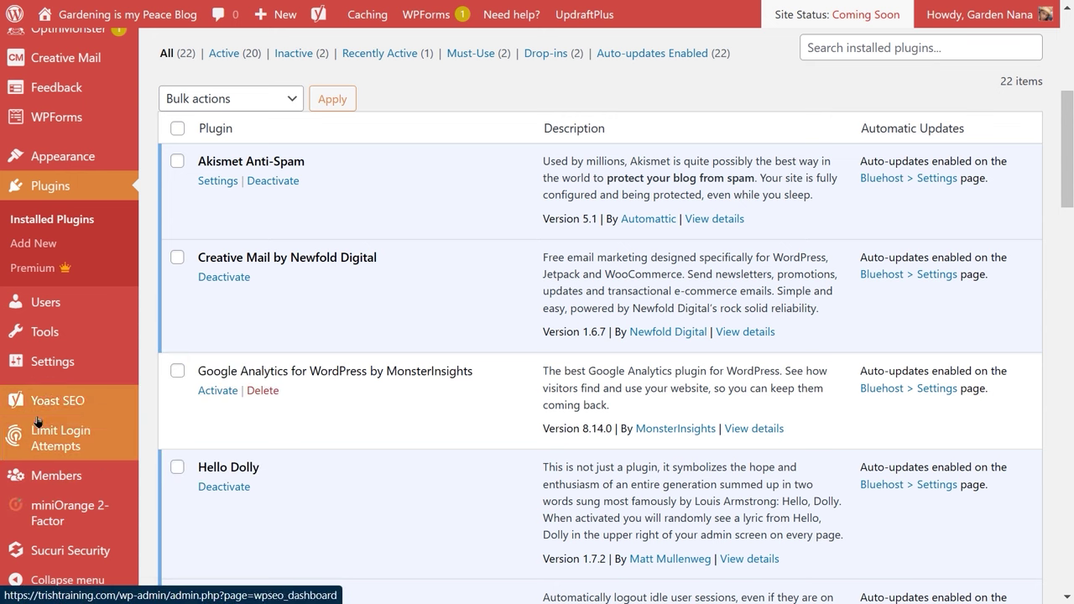
pyautogui.moveTo(93, 470)
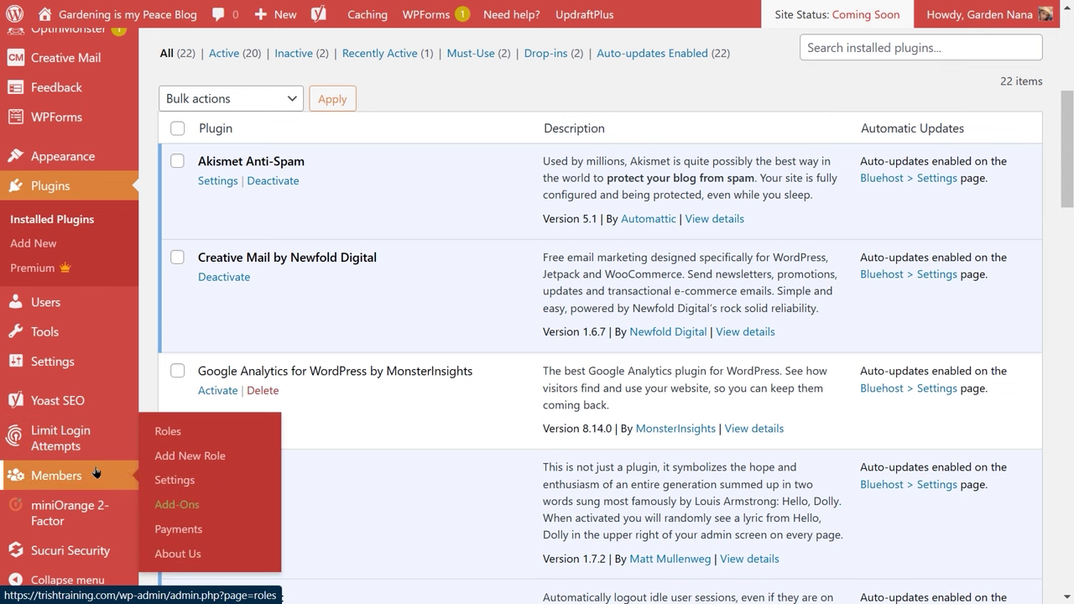
pyautogui.moveTo(70, 522)
# Open Members > Roles and scroll through the table of 14 roles
pyautogui.click(168, 432)
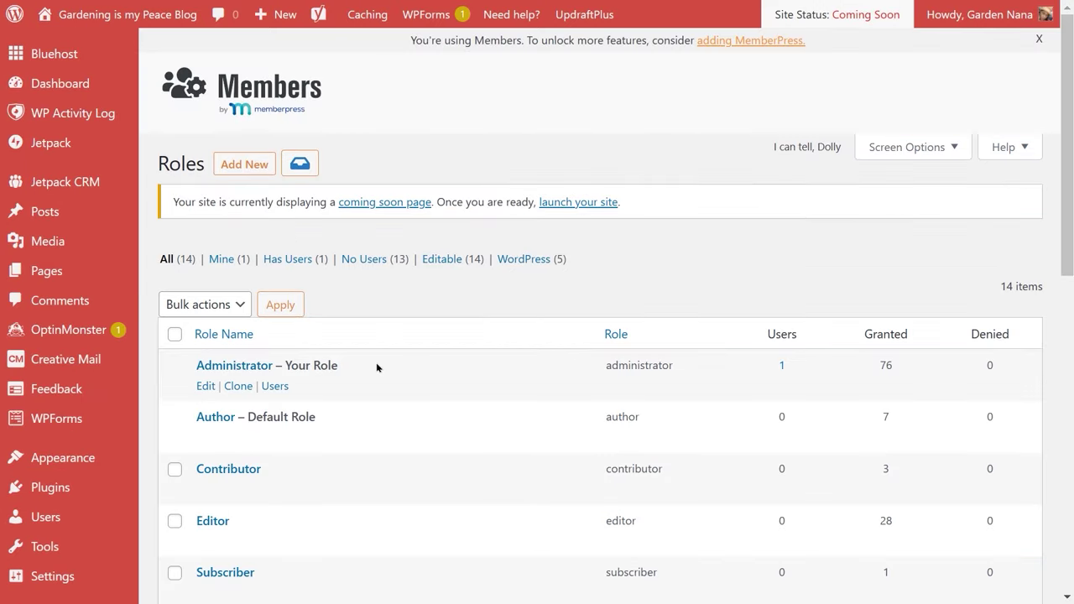
pyautogui.scroll(-3, 377, 367)
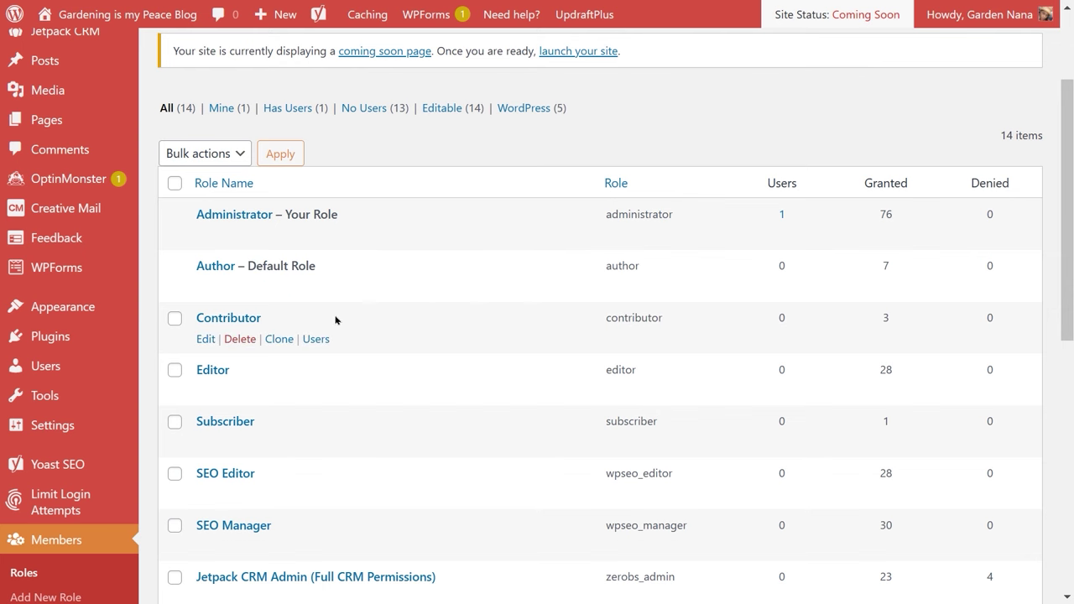
pyautogui.scroll(-1, 333, 362)
pyautogui.scroll(-4, 333, 361)
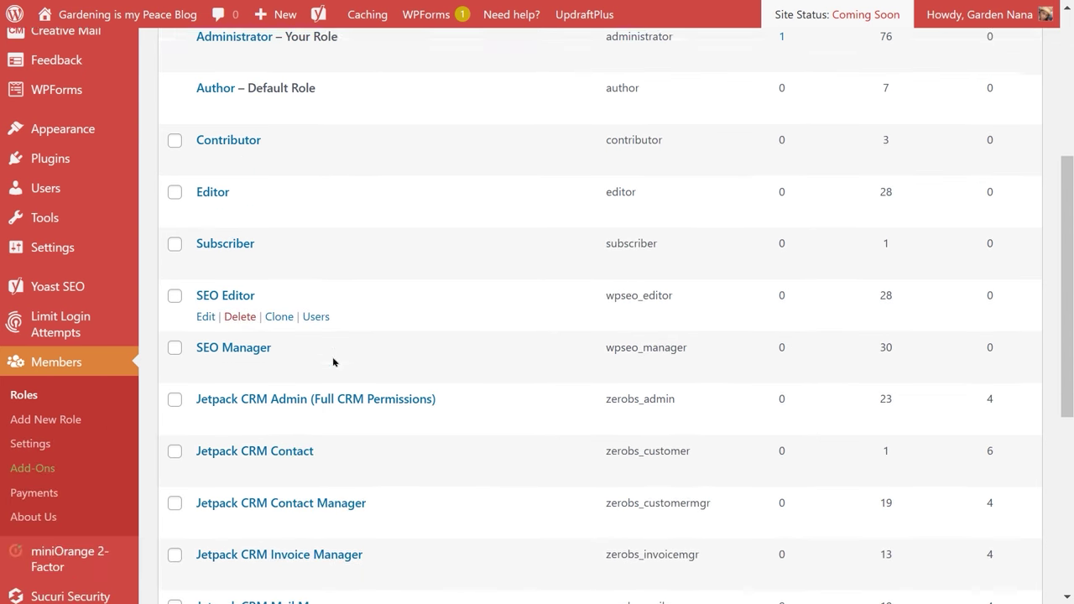
pyautogui.scroll(-2, 334, 360)
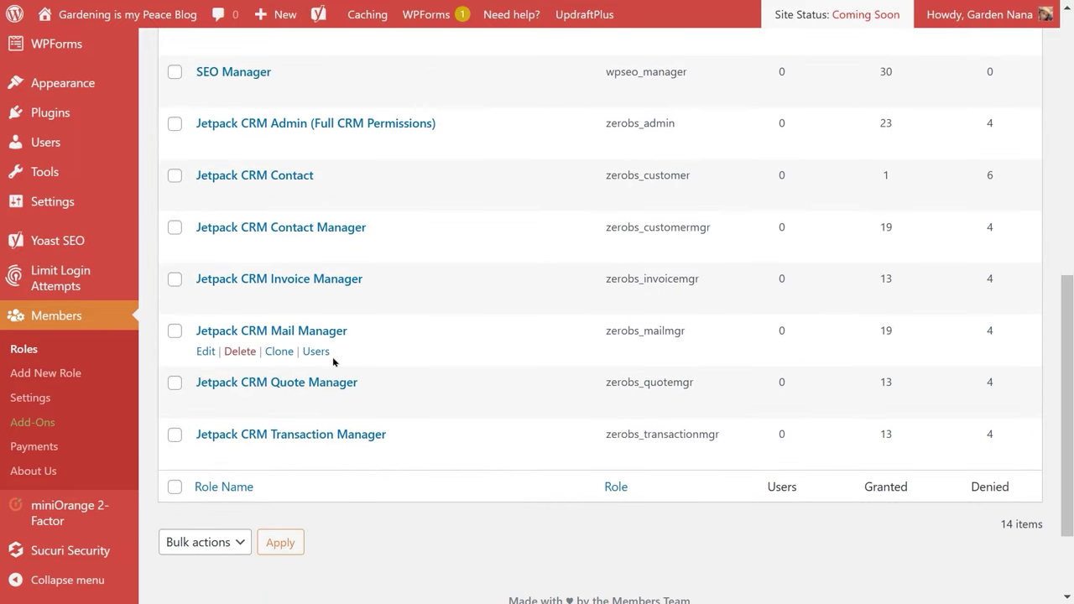
pyautogui.scroll(1, 334, 361)
pyautogui.scroll(3, 334, 361)
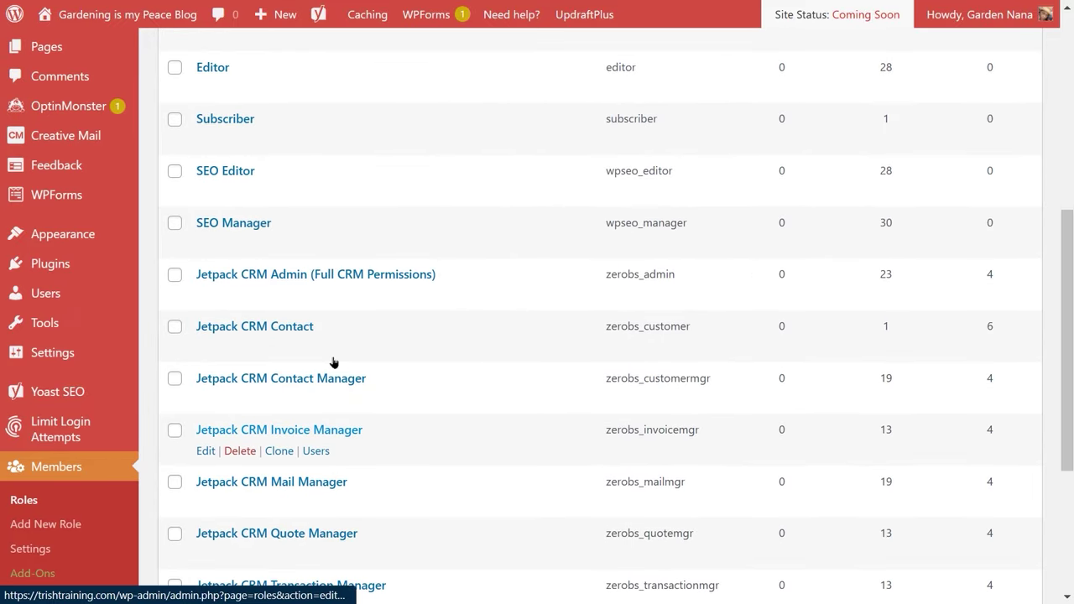
pyautogui.scroll(4, 333, 362)
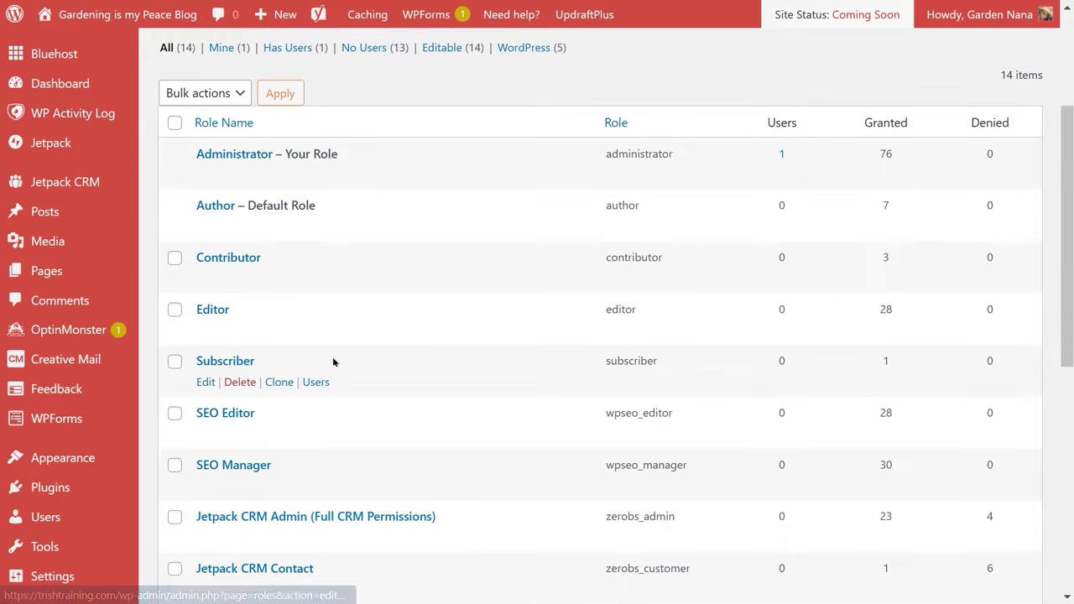
pyautogui.scroll(1, 333, 356)
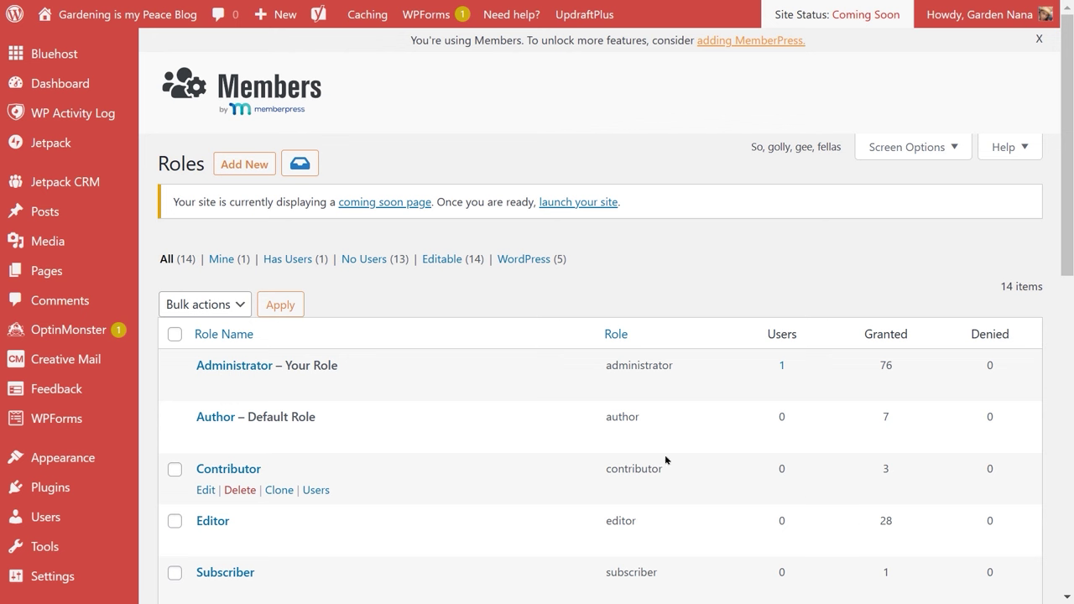
# Open the Contributor role for editing and view its Posts capabilities
pyautogui.click(201, 492)
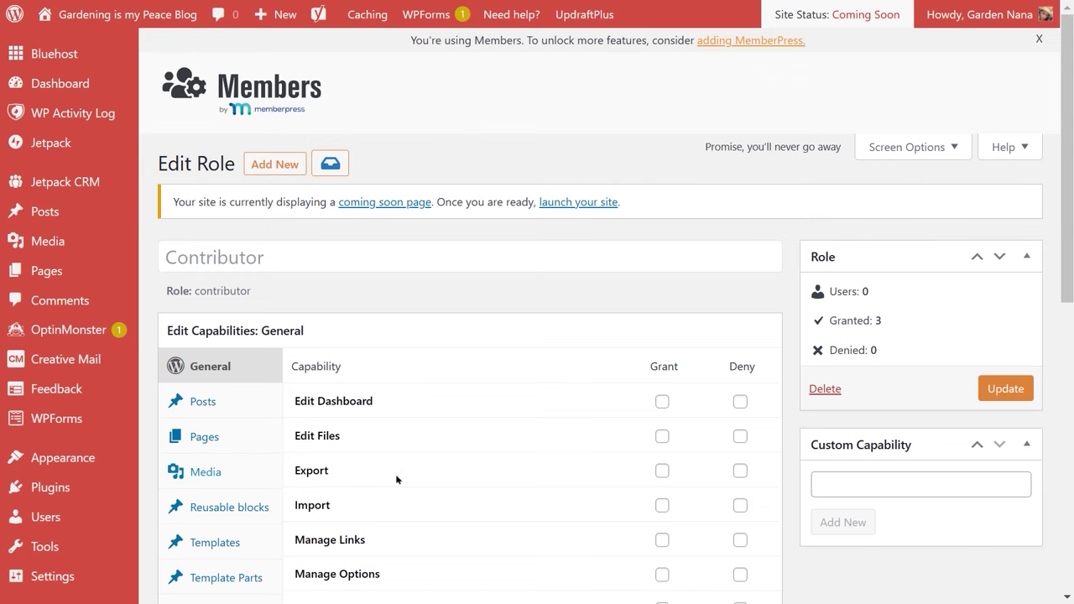
pyautogui.scroll(-2, 452, 465)
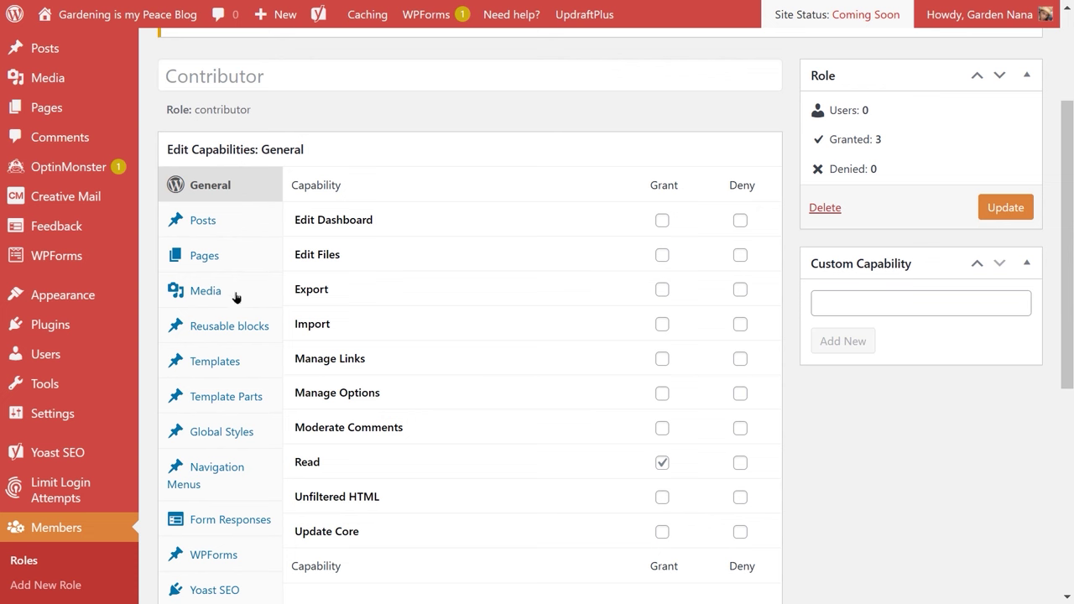
pyautogui.click(203, 221)
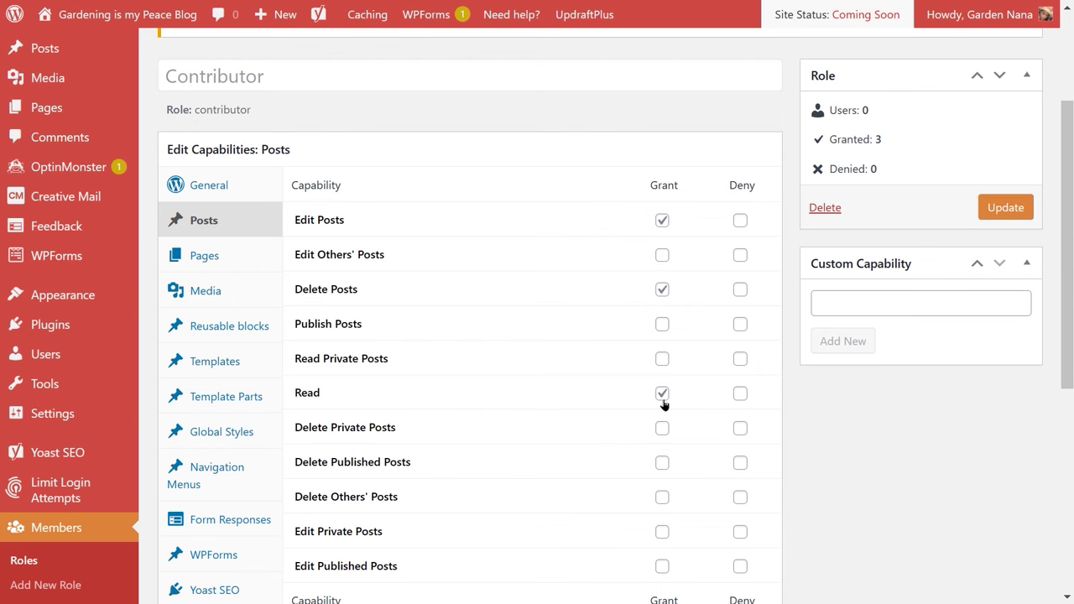
pyautogui.scroll(-2, 663, 405)
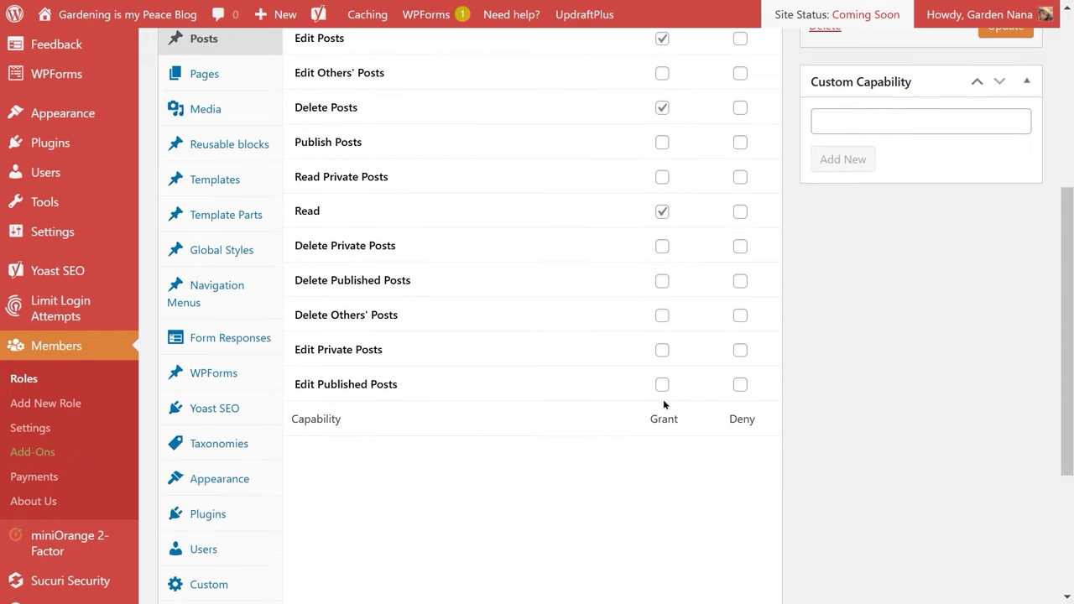
pyautogui.scroll(2, 663, 404)
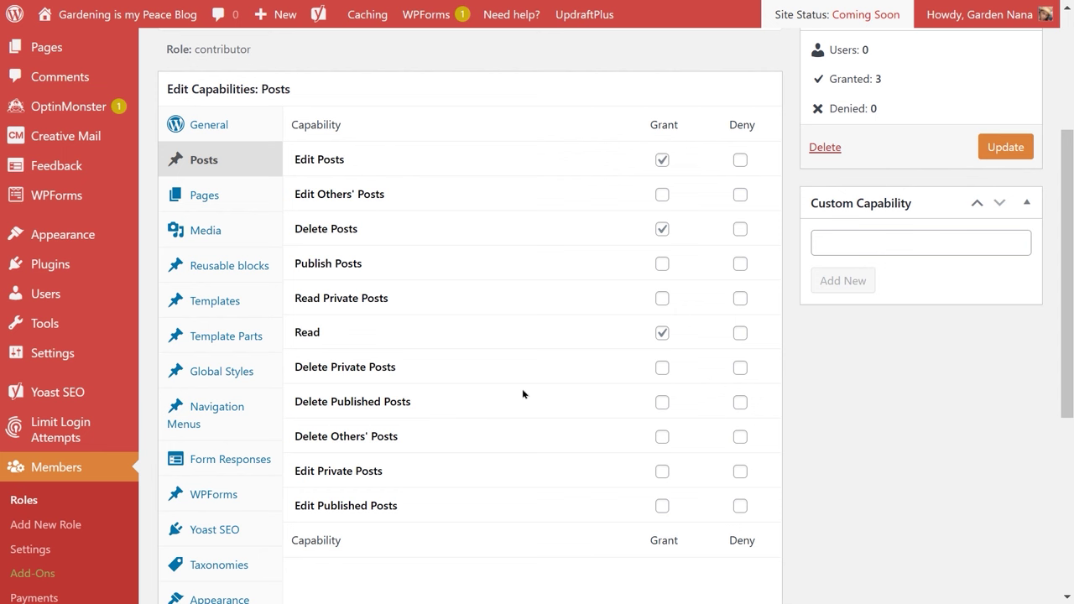
# Grant then revoke Publish Posts, leaving it unchanged, and review the Pages capabilities
pyautogui.click(661, 266)
pyautogui.click(662, 266)
pyautogui.scroll(-2, 612, 414)
pyautogui.scroll(2, 613, 418)
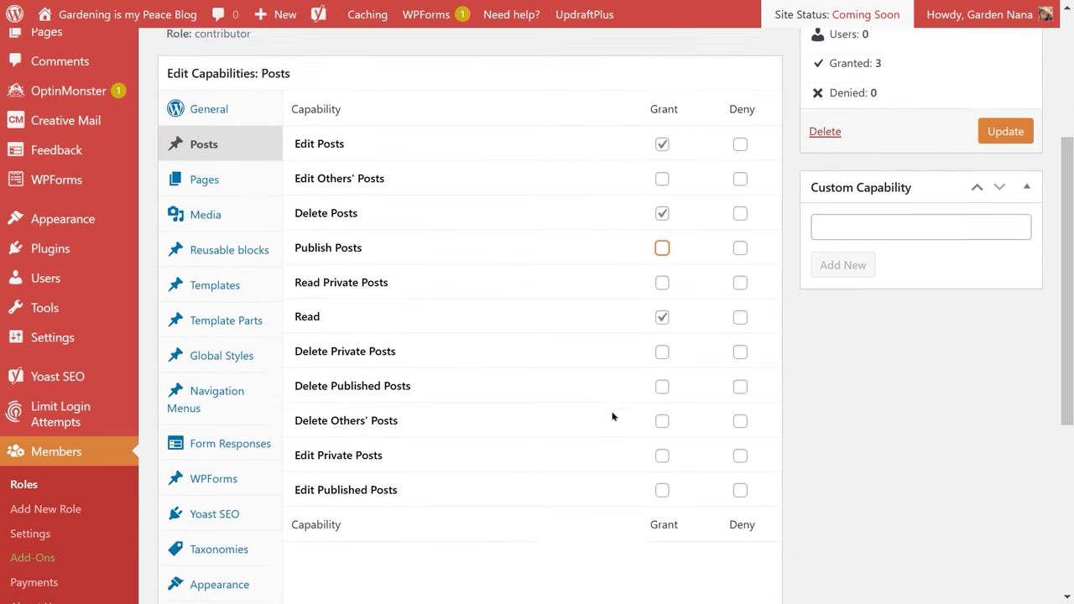
pyautogui.scroll(3, 612, 415)
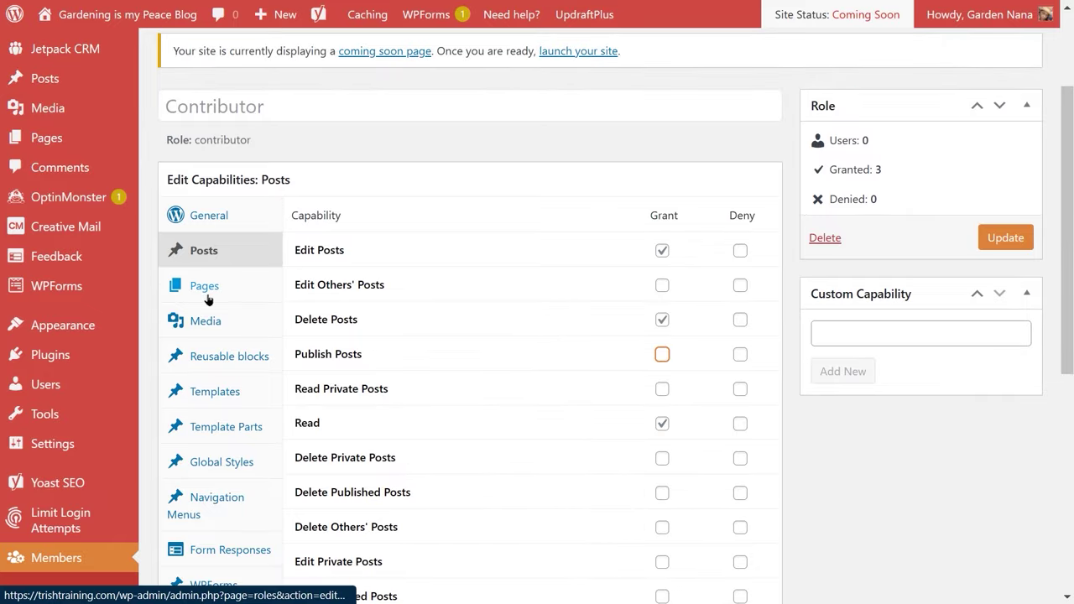
pyautogui.click(208, 295)
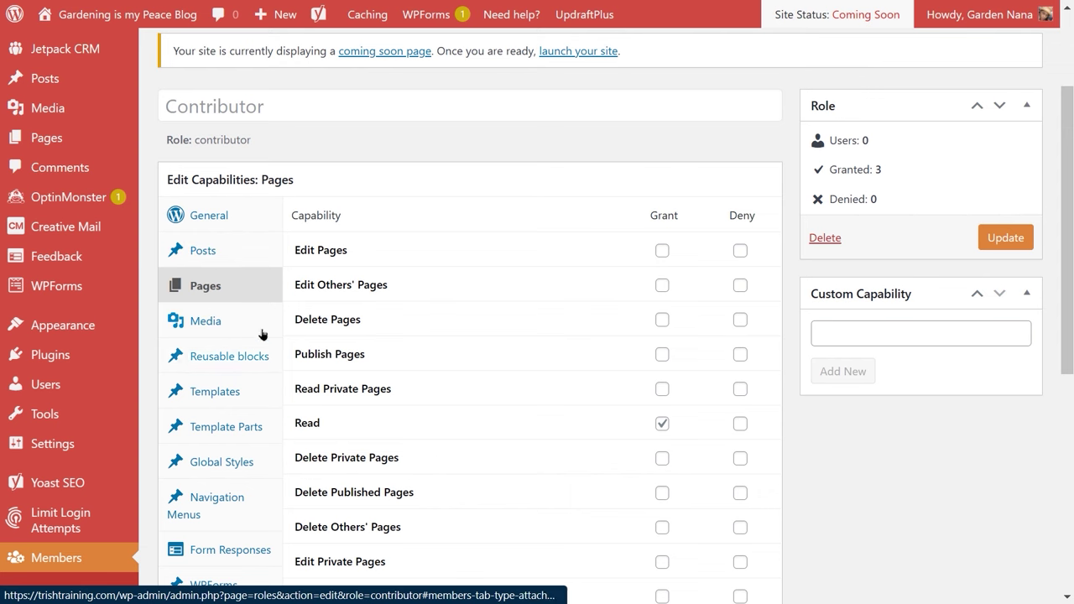
pyautogui.scroll(1, 462, 285)
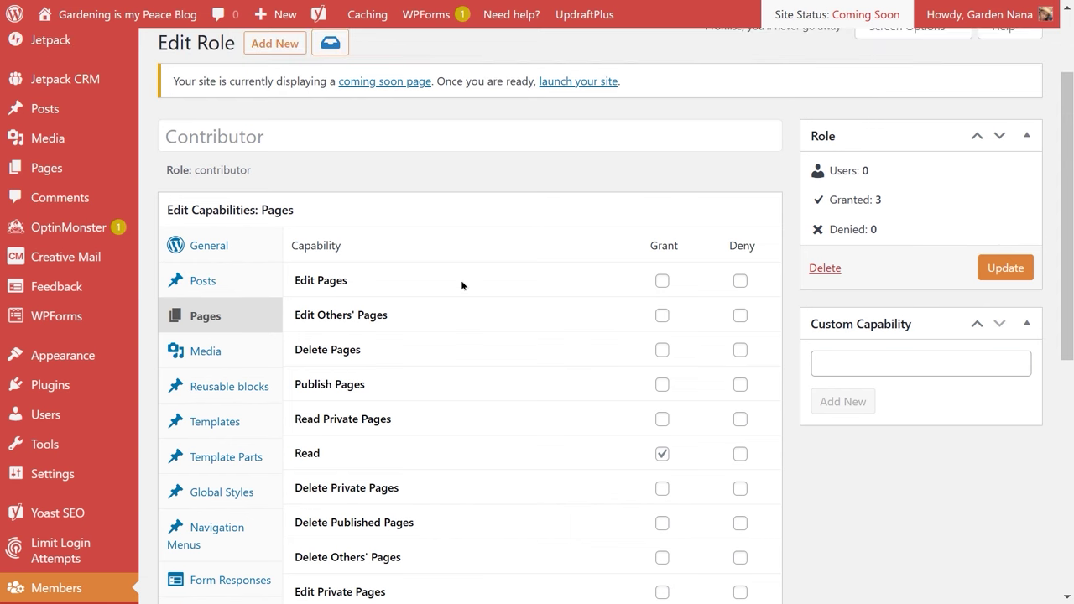
pyautogui.scroll(1, 461, 285)
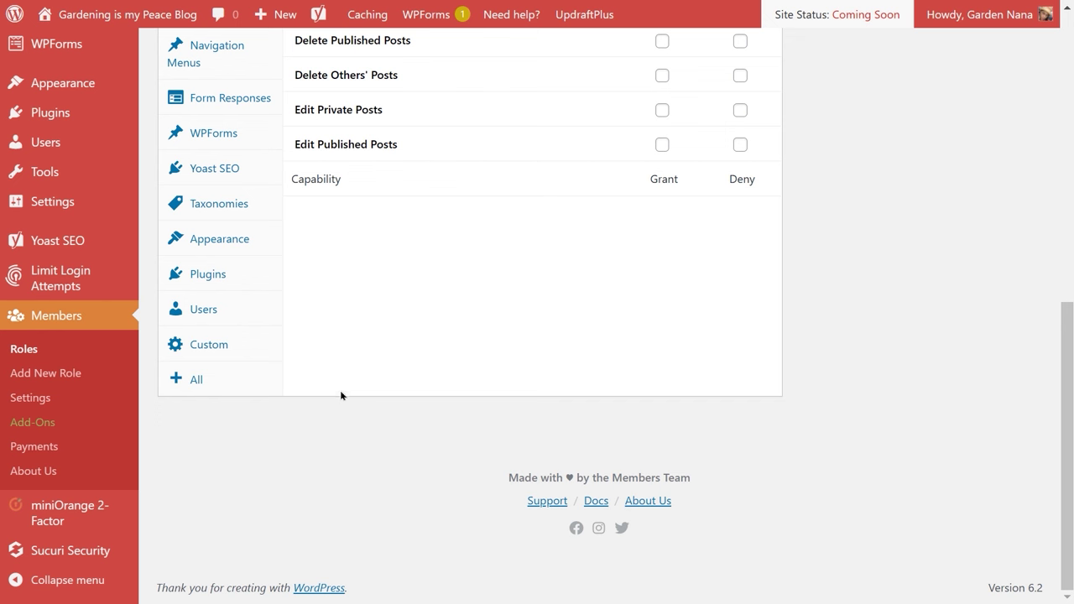
# Look over the Add New Role page's Posts, Pages and Media capabilities, then return to the Roles list
pyautogui.click(57, 381)
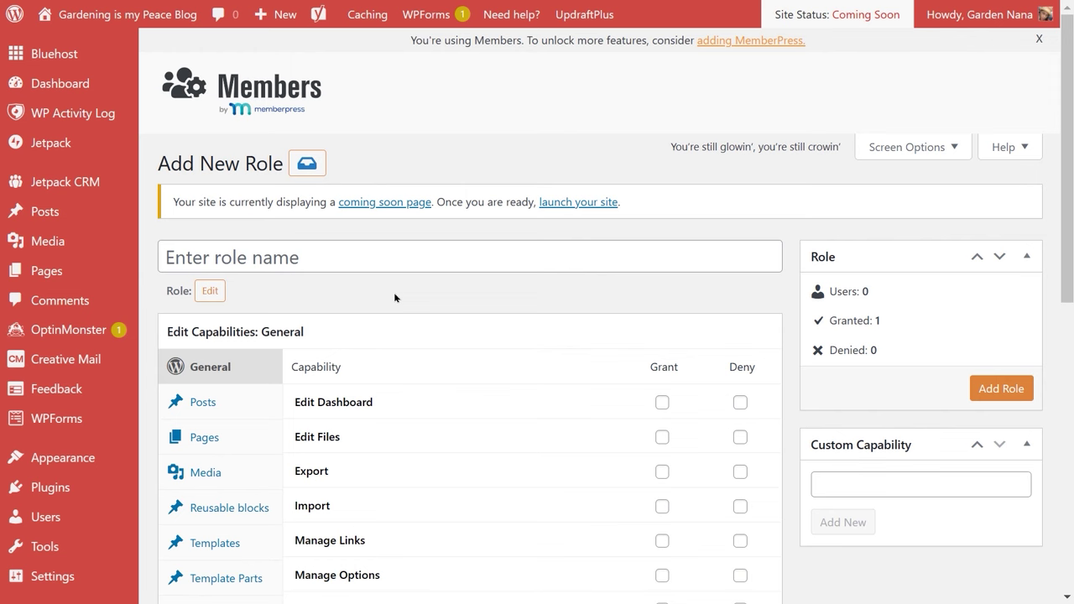
pyautogui.scroll(-3, 395, 297)
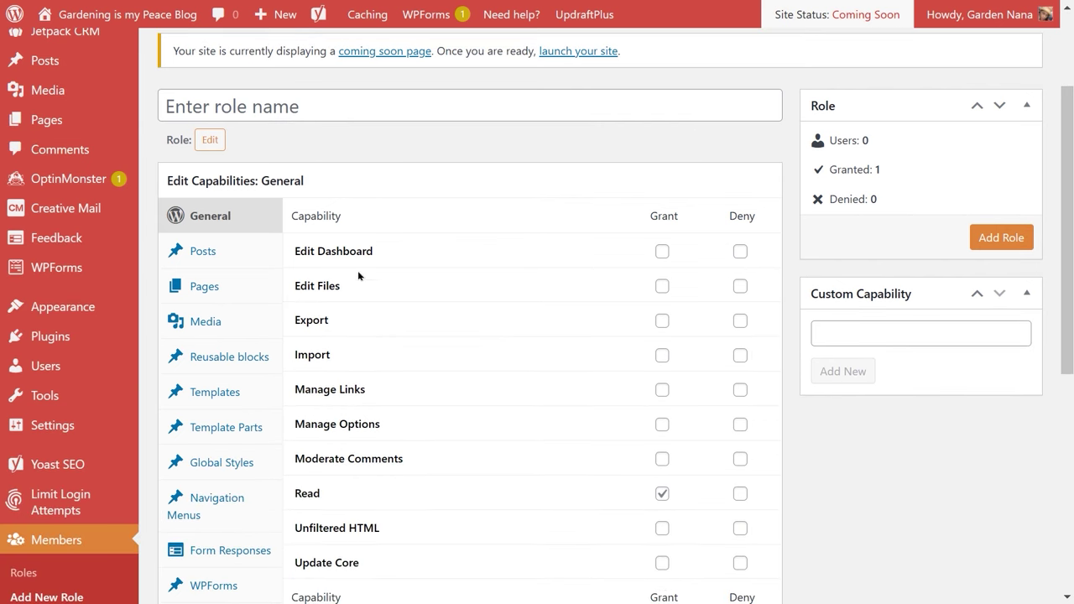
pyautogui.click(214, 250)
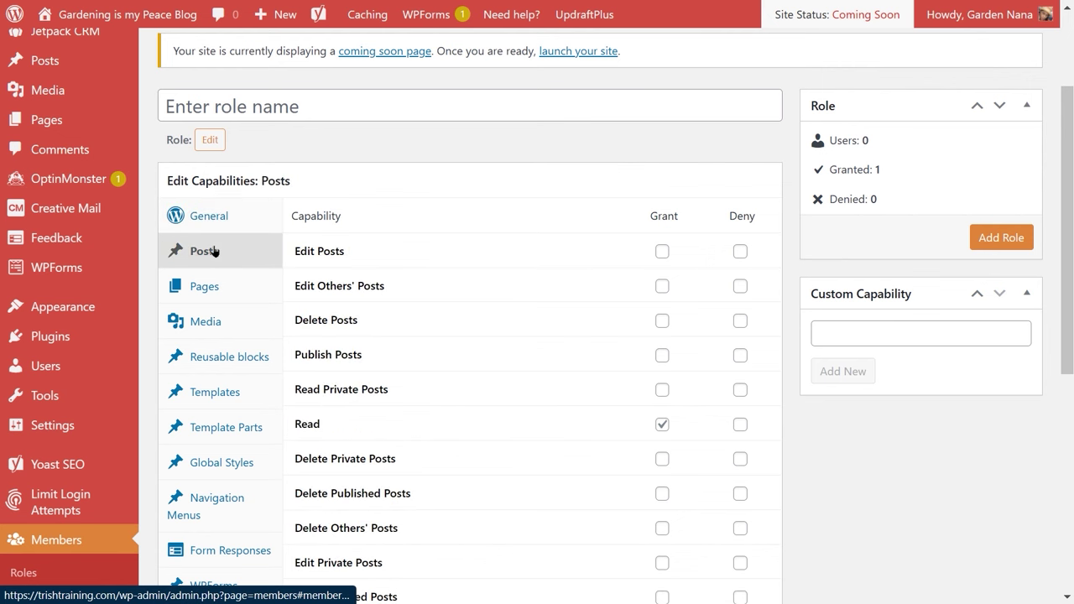
pyautogui.click(218, 287)
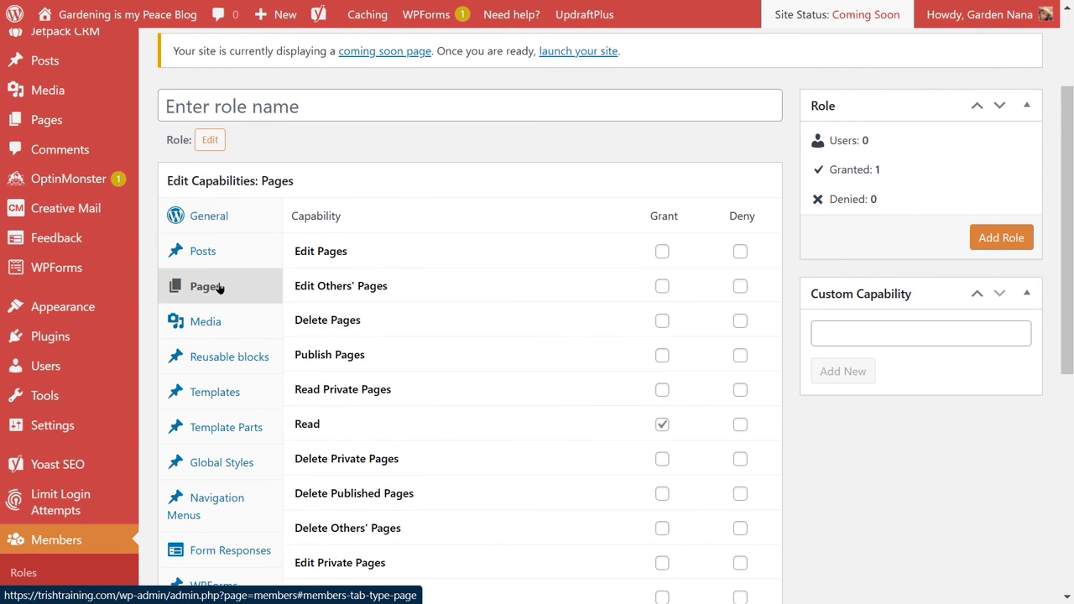
pyautogui.click(224, 327)
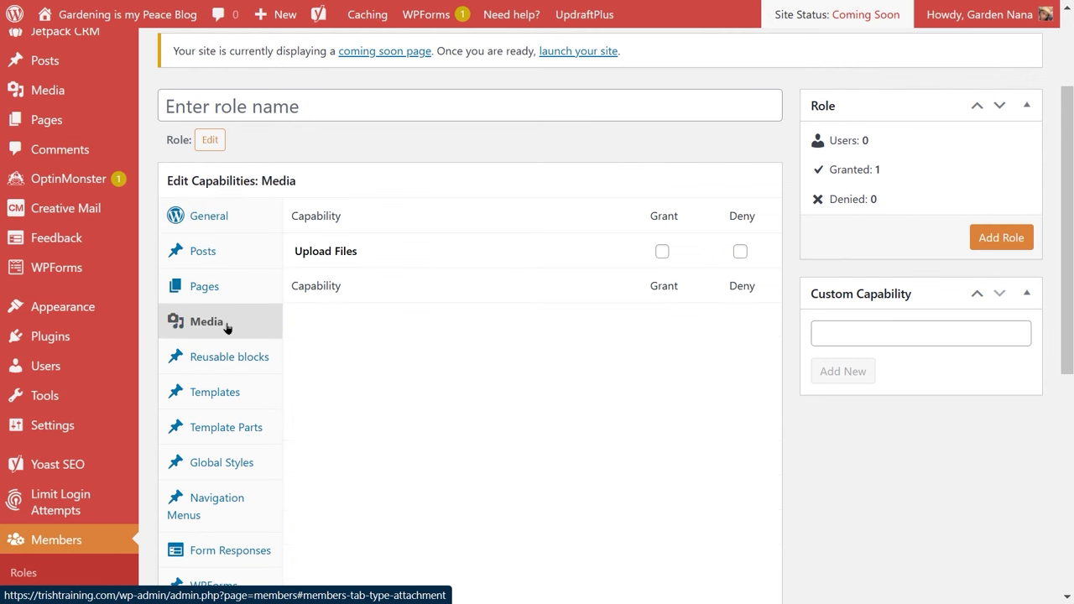
pyautogui.scroll(3, 225, 327)
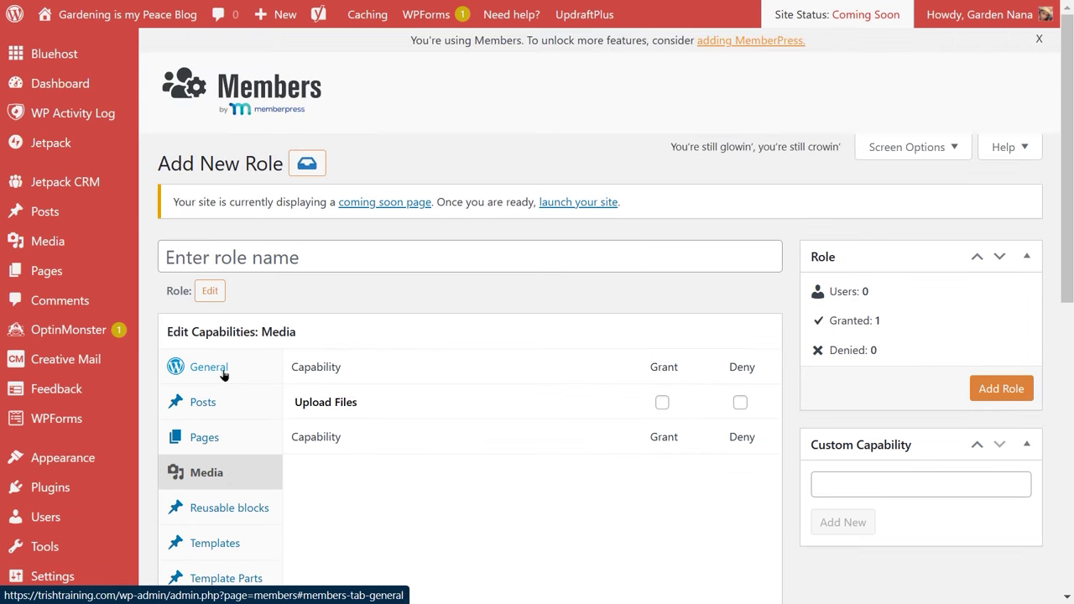
pyautogui.click(224, 374)
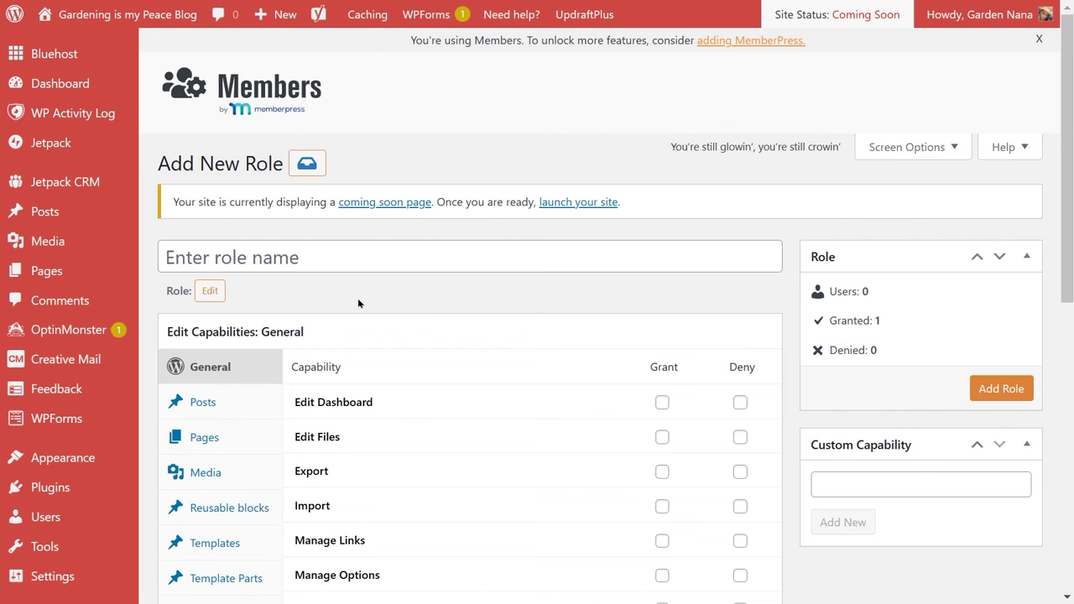
pyautogui.scroll(-5, 334, 279)
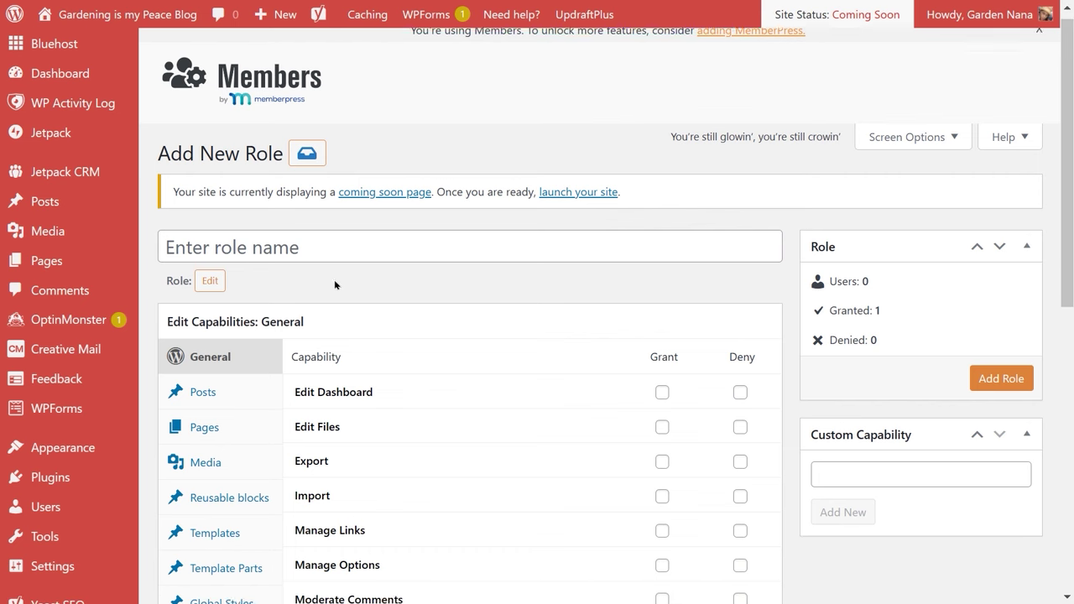
pyautogui.scroll(-1, 334, 283)
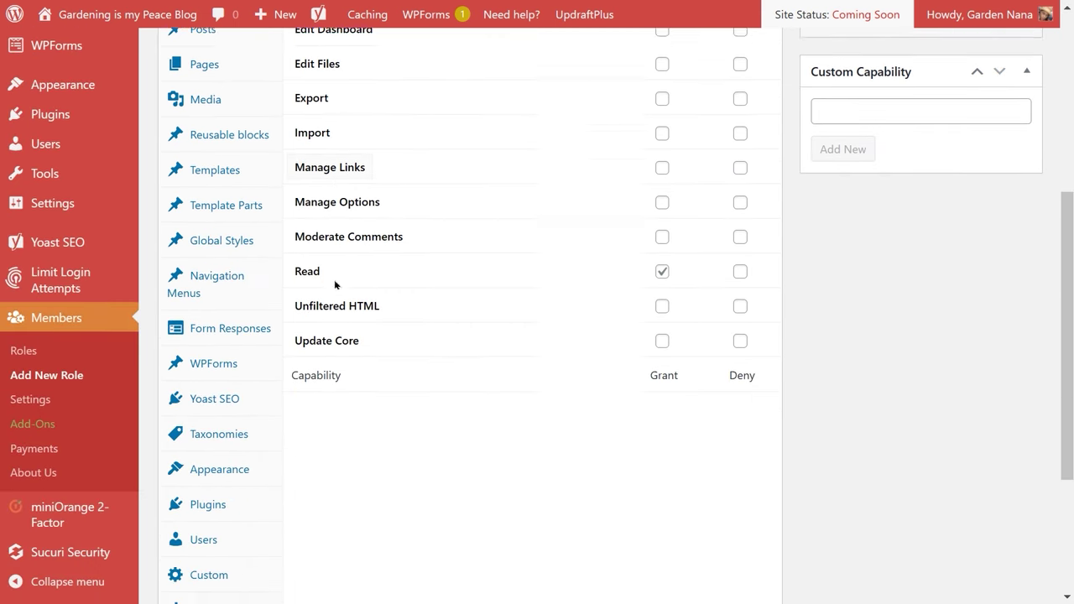
pyautogui.click(24, 349)
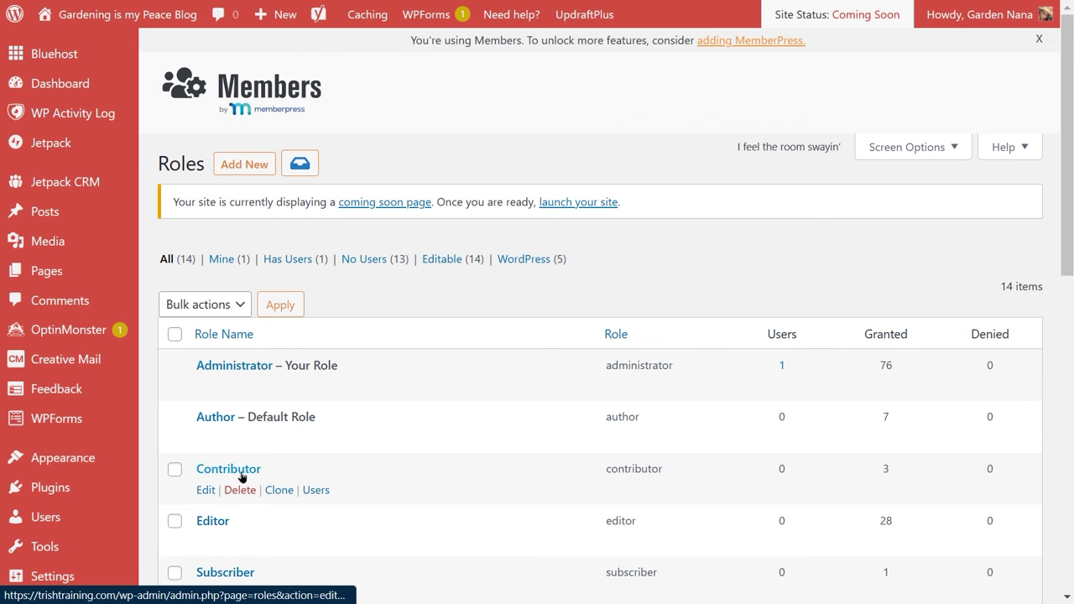
# Clone the Contributor role and review the clone's Posts, Pages and Media capabilities
pyautogui.click(287, 495)
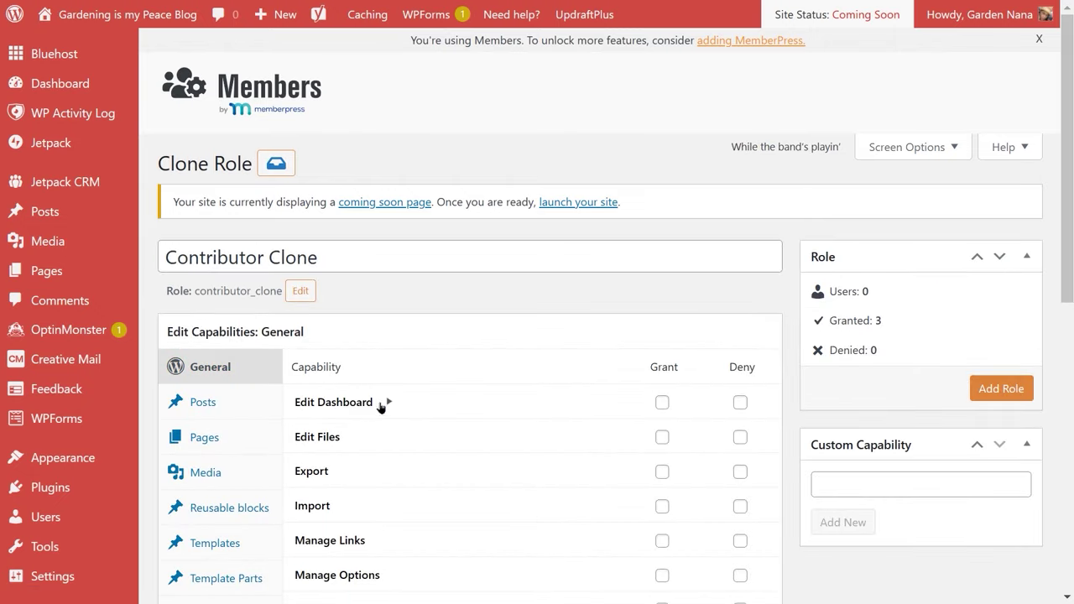
pyautogui.scroll(-3, 412, 316)
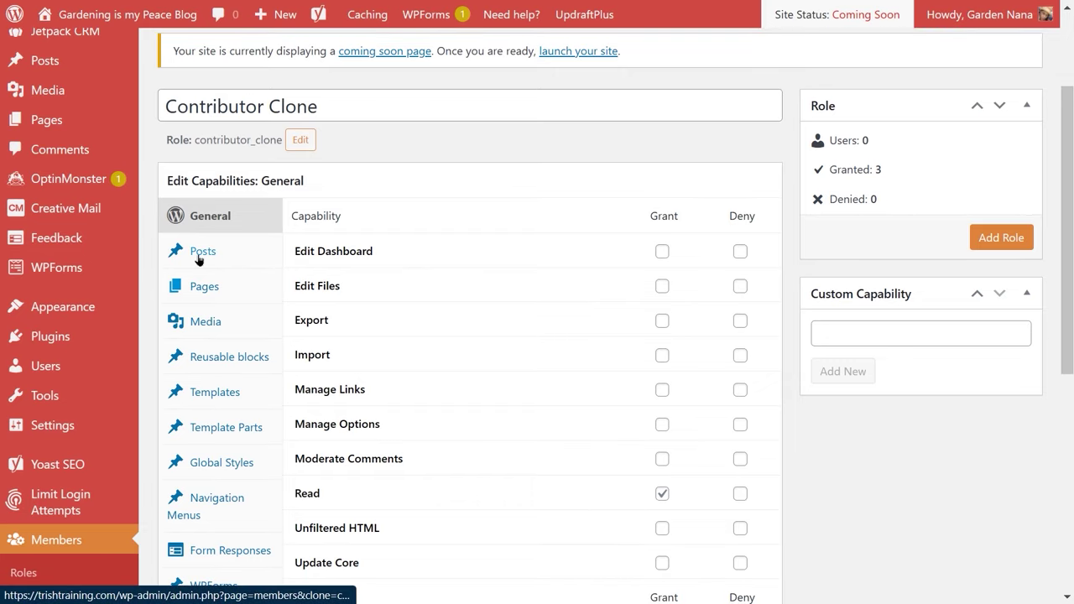
pyautogui.click(198, 256)
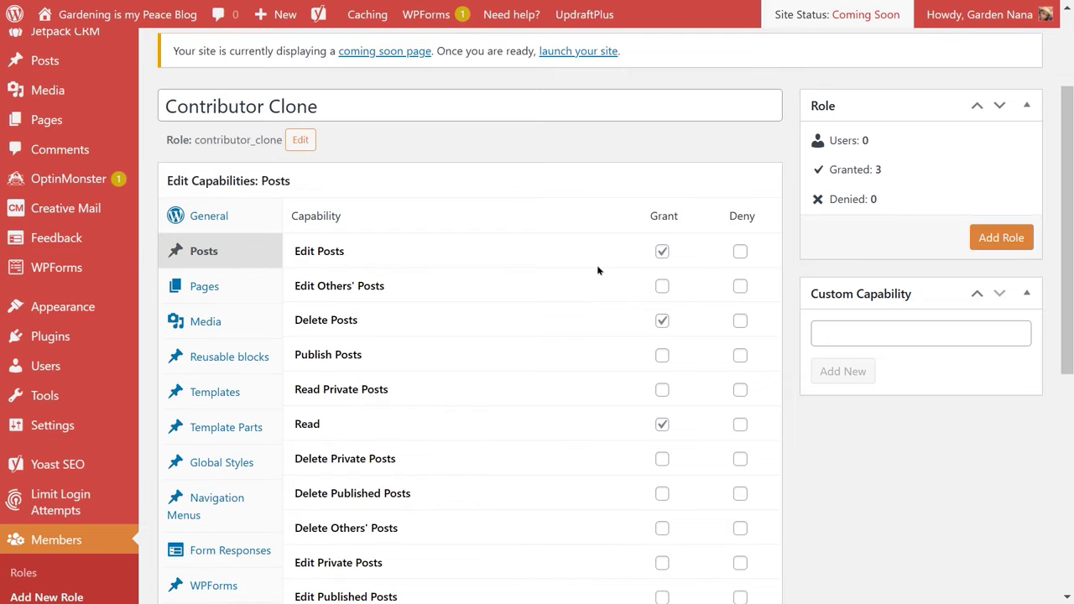
pyautogui.scroll(-1, 604, 267)
pyautogui.scroll(-2, 604, 267)
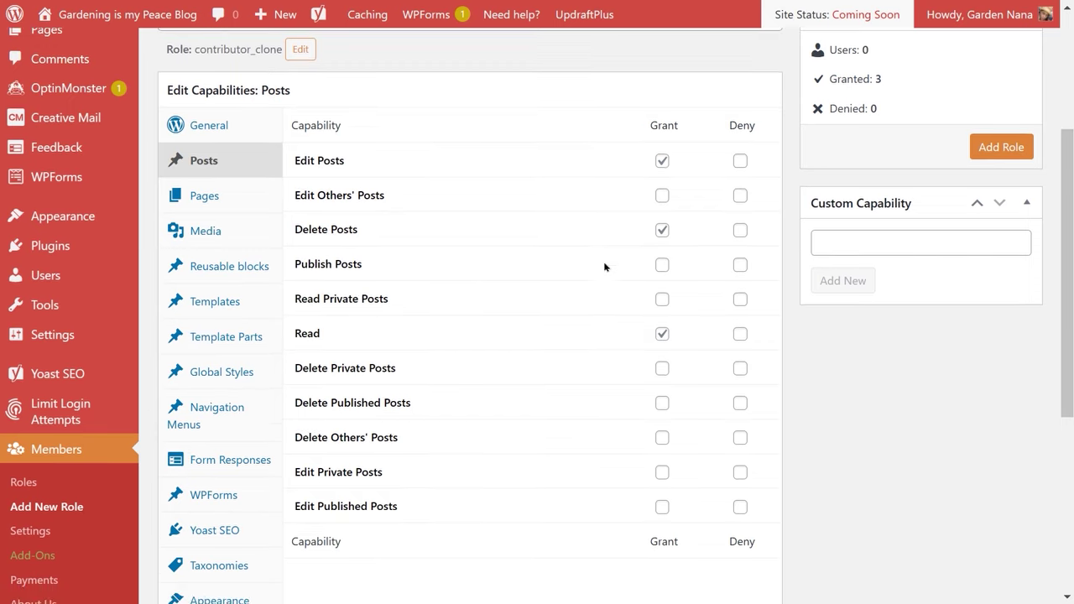
pyautogui.click(223, 201)
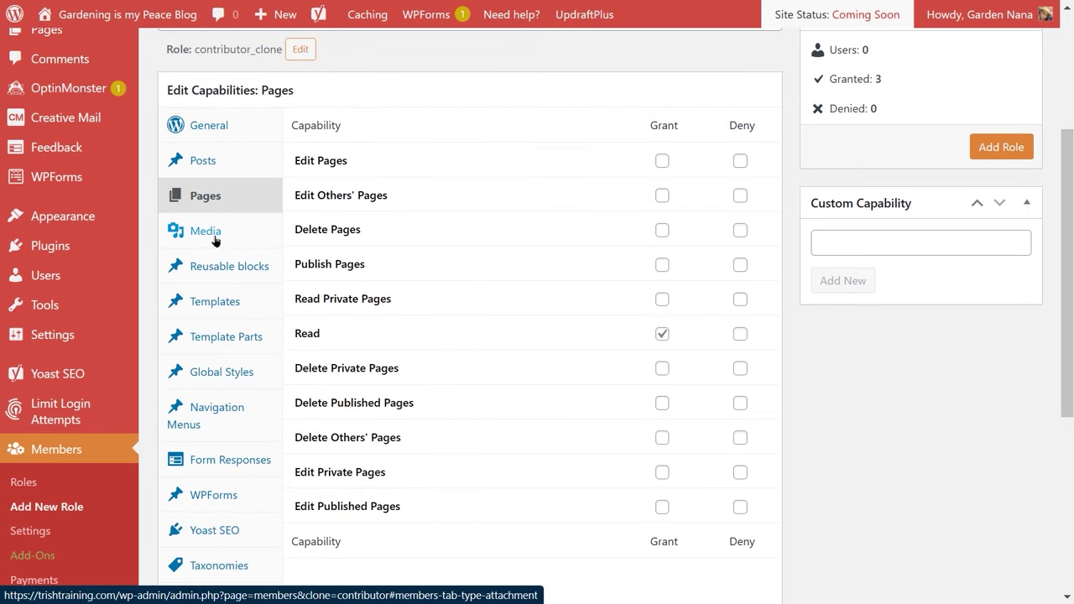
pyautogui.click(215, 240)
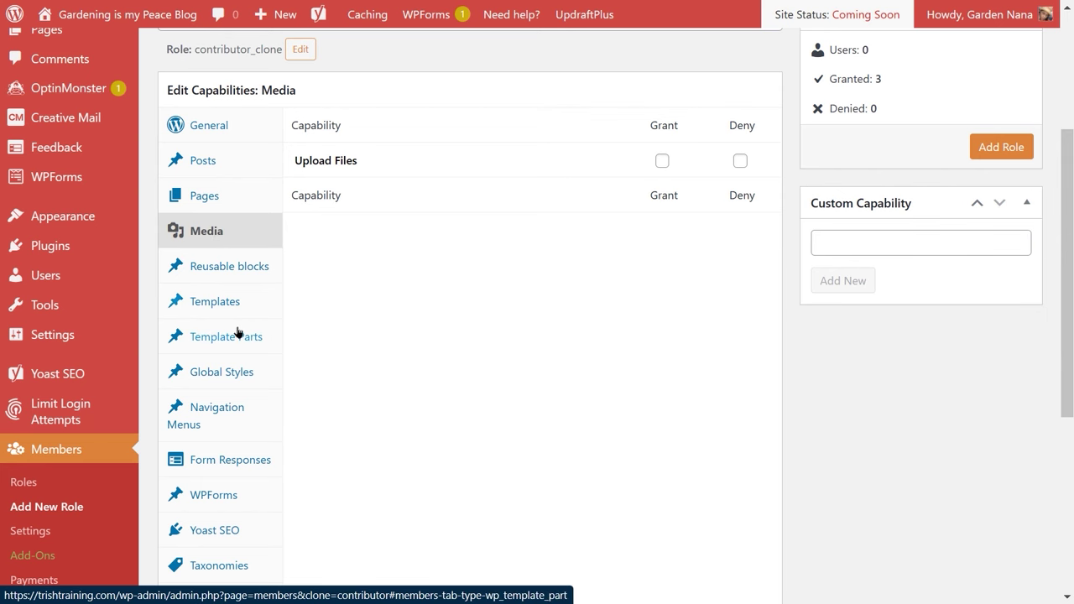
pyautogui.scroll(3, 233, 292)
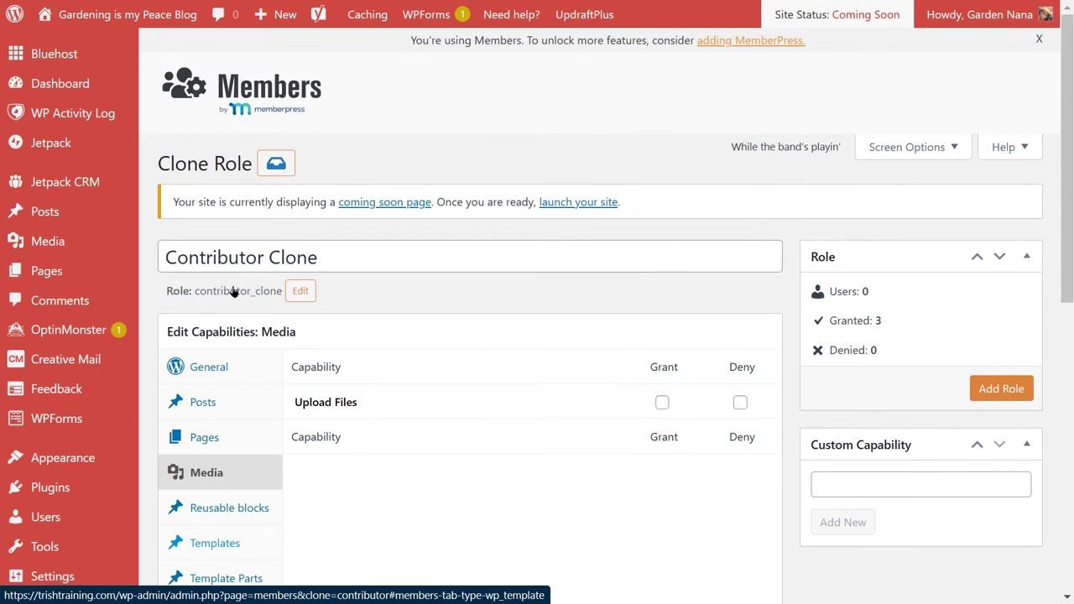
# Change the role name from 'Contributor Clone' to 'Valued Contributor'
pyautogui.doubleClick(310, 260)
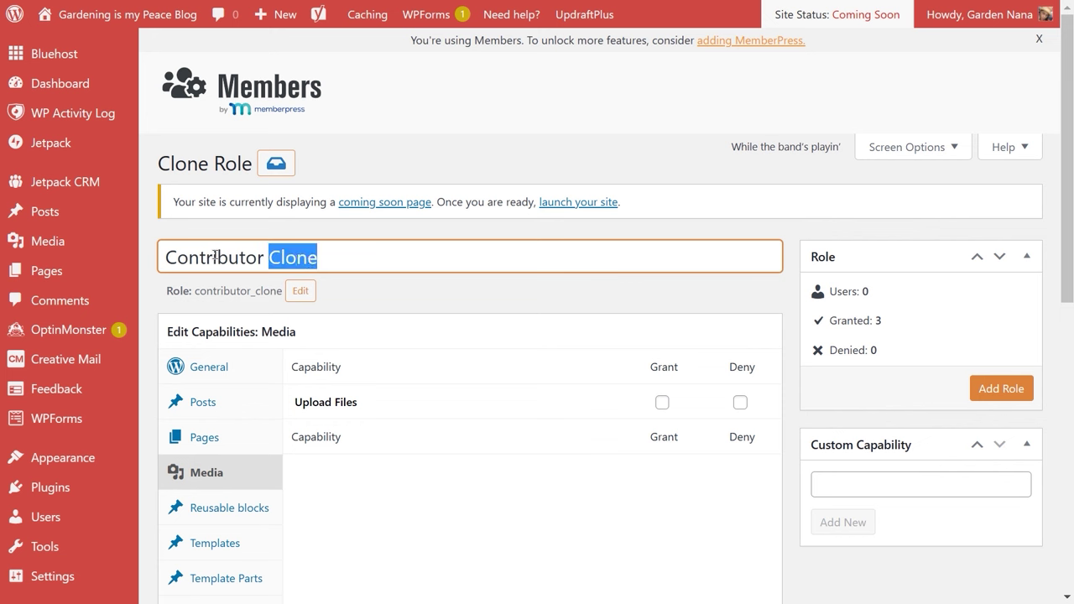
pyautogui.press('BackSpace')
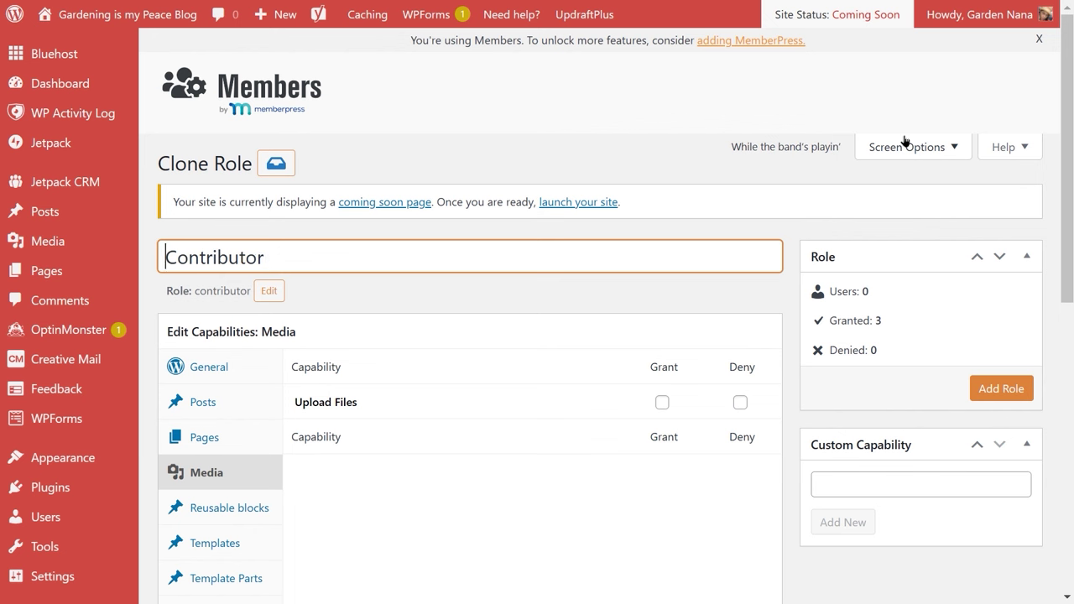
pyautogui.press('Home')
pyautogui.write('Valu')
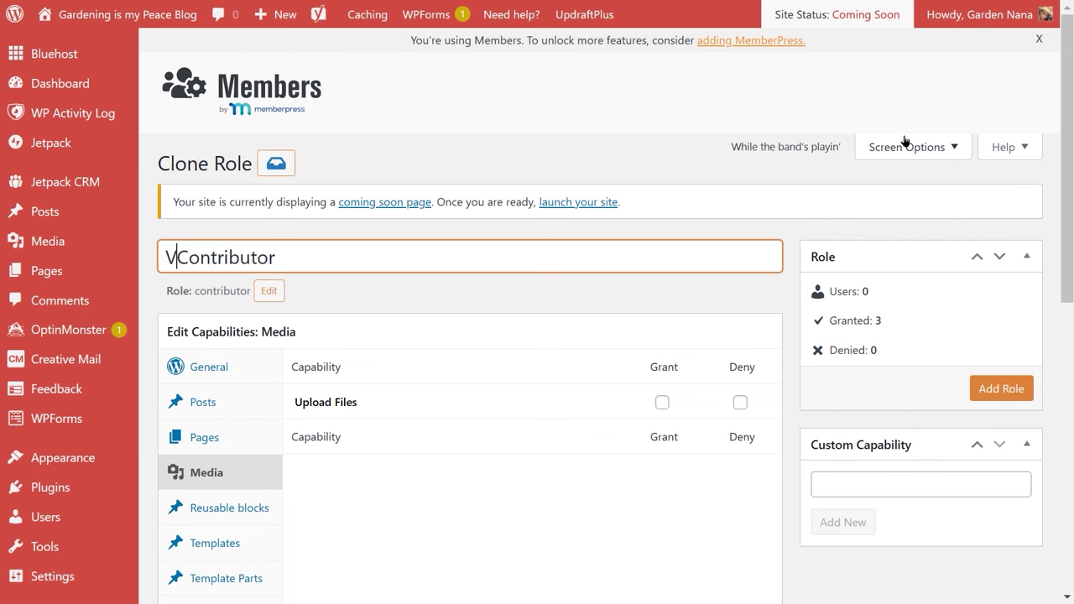
pyautogui.write('ed')
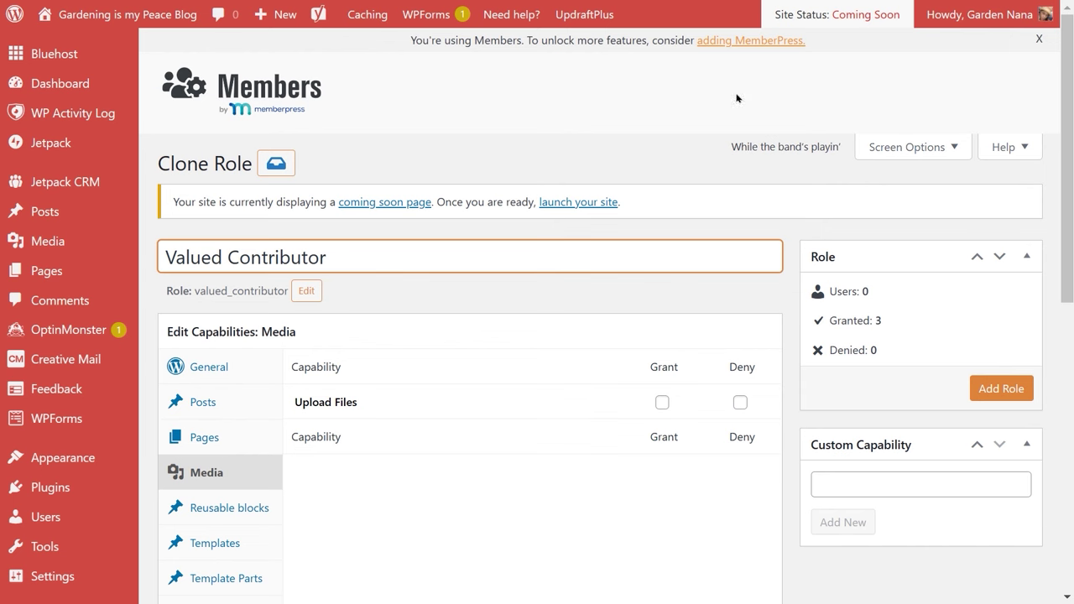
pyautogui.scroll(-1, 252, 322)
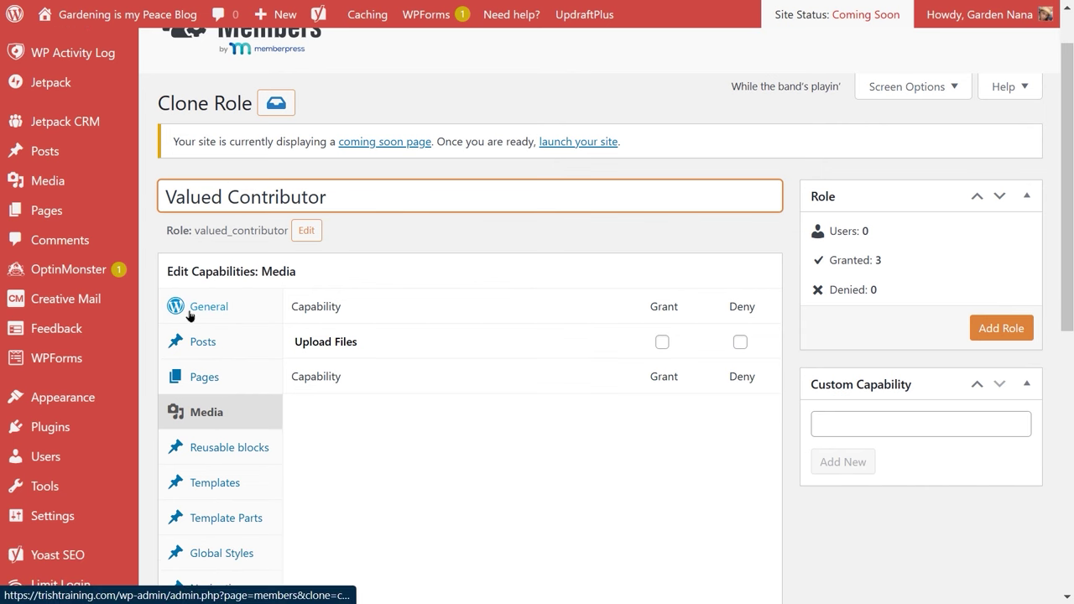
# Grant the Publish Posts capability to the role, then review its Pages capabilities
pyautogui.click(191, 312)
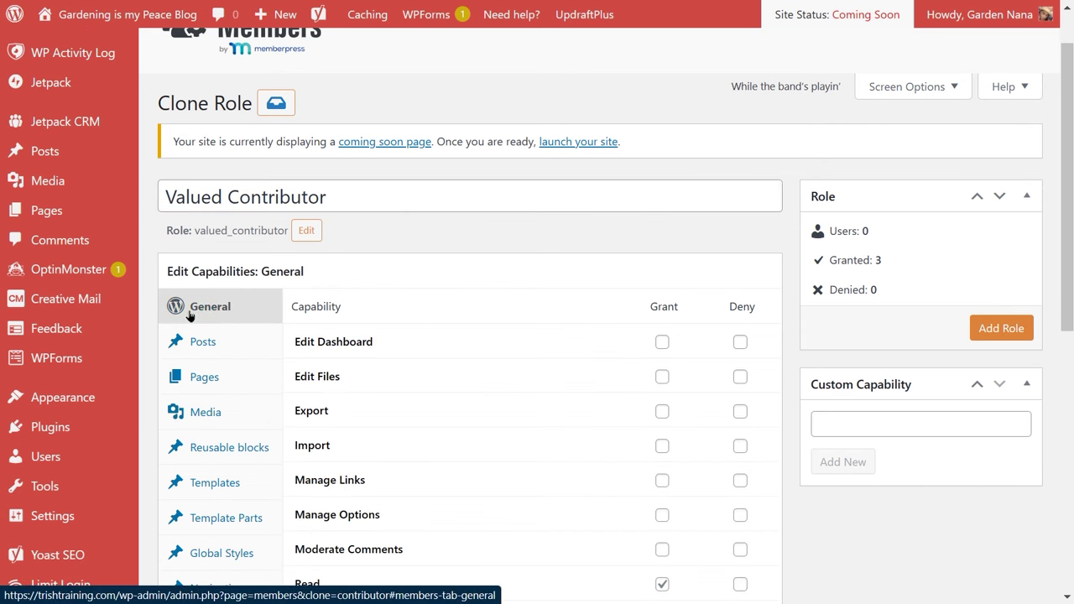
pyautogui.scroll(-2, 189, 316)
pyautogui.scroll(-1, 192, 316)
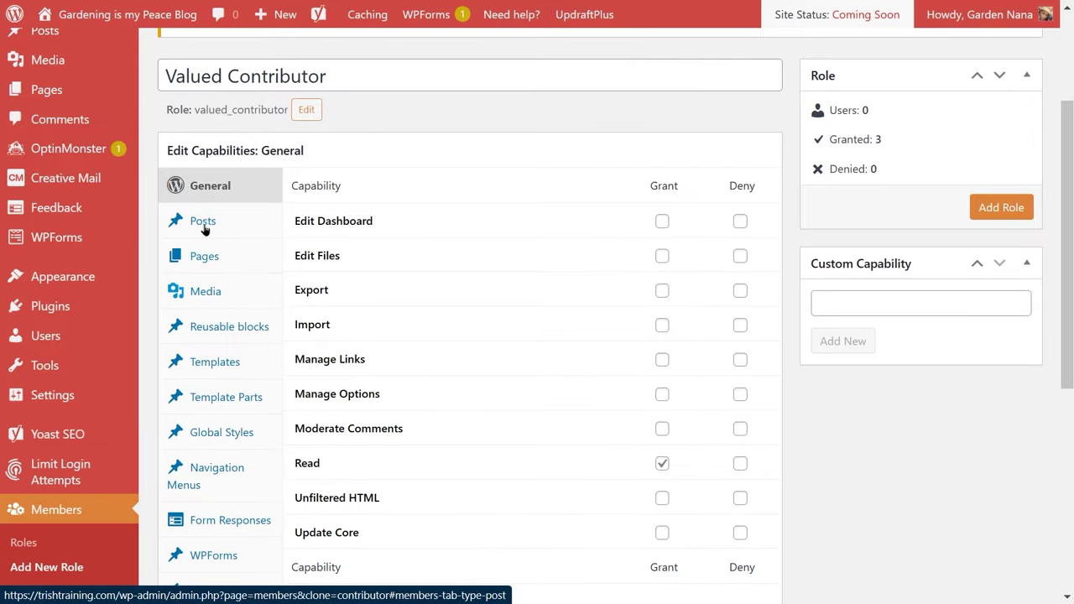
pyautogui.click(203, 225)
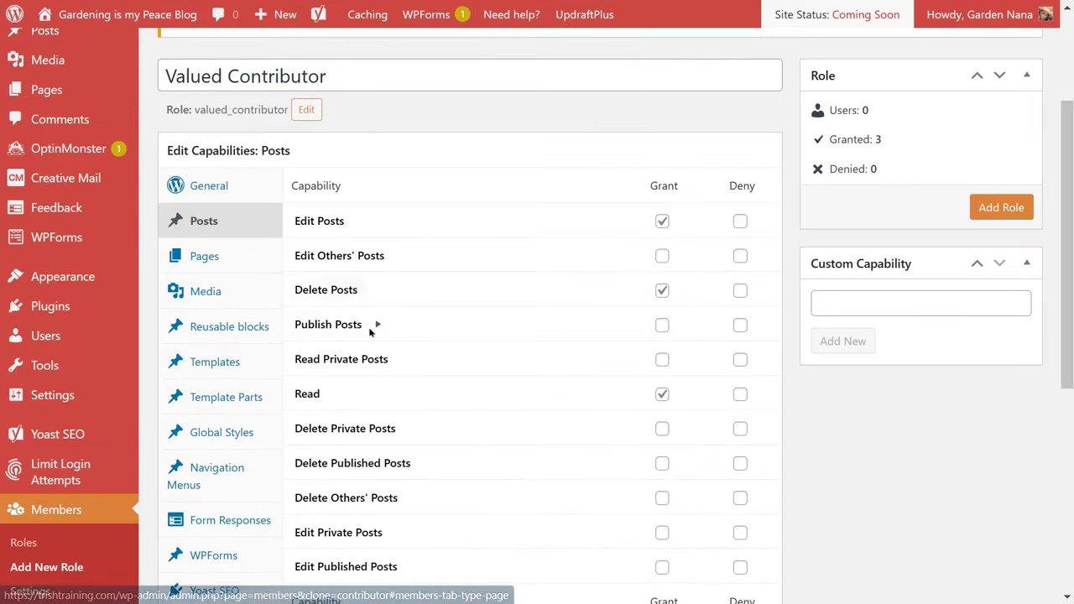
pyautogui.click(662, 325)
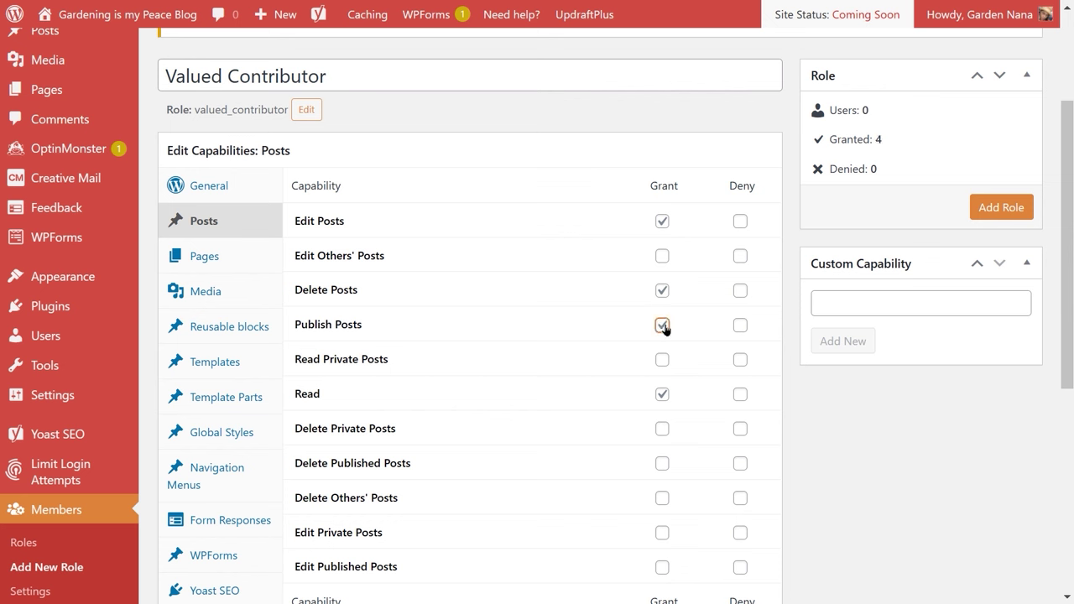
pyautogui.click(199, 262)
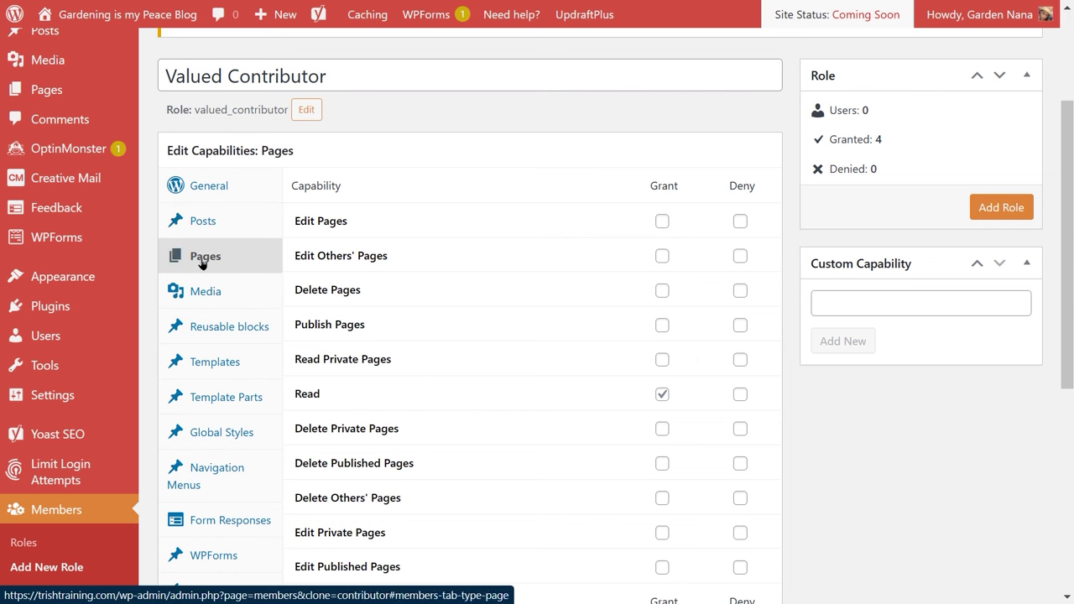
pyautogui.scroll(1, 201, 264)
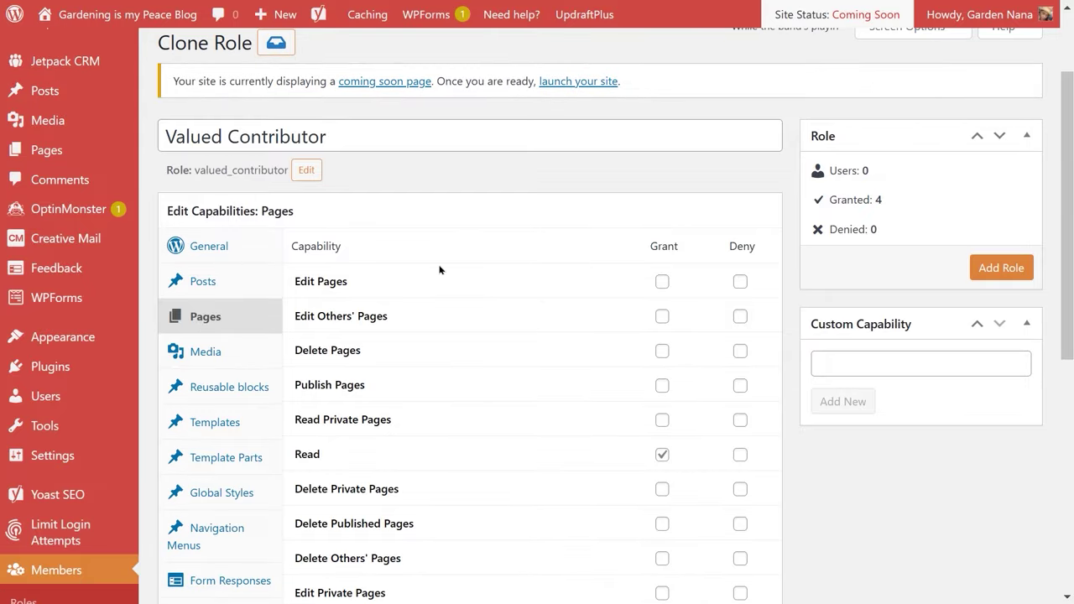
pyautogui.scroll(-4, 439, 268)
pyautogui.scroll(-2, 439, 269)
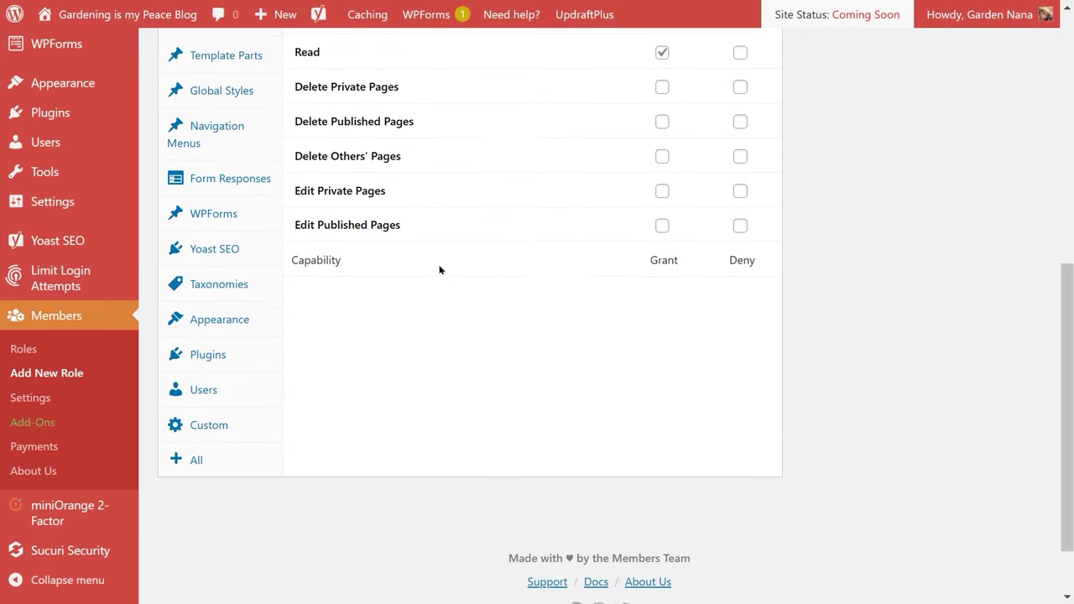
pyautogui.scroll(4, 439, 269)
pyautogui.scroll(3, 439, 269)
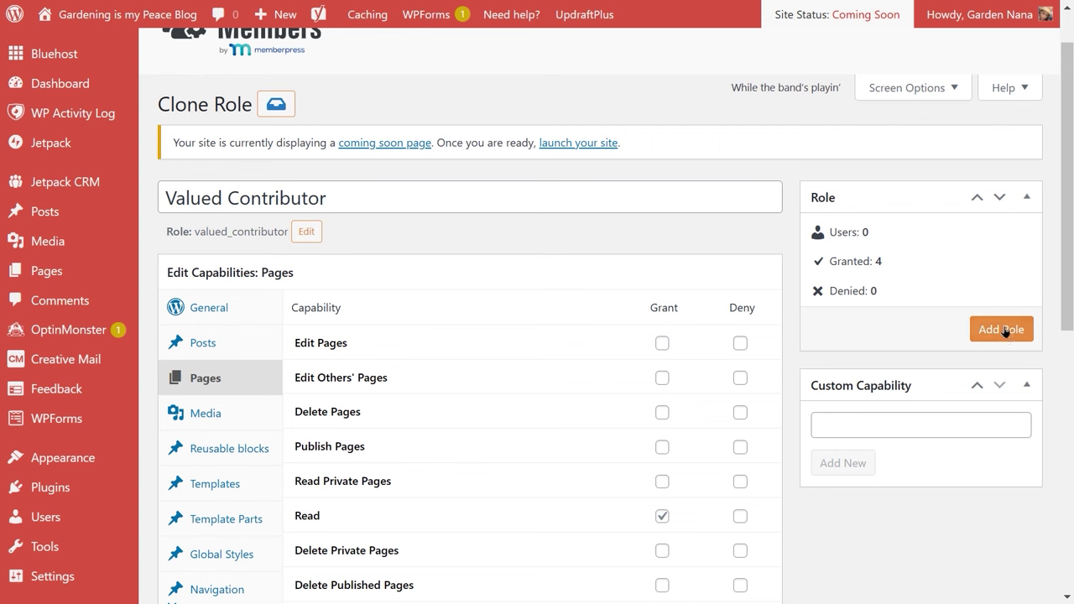
# Add the Valued Contributor role and scroll through the updated list of 15 roles
pyautogui.click(1005, 331)
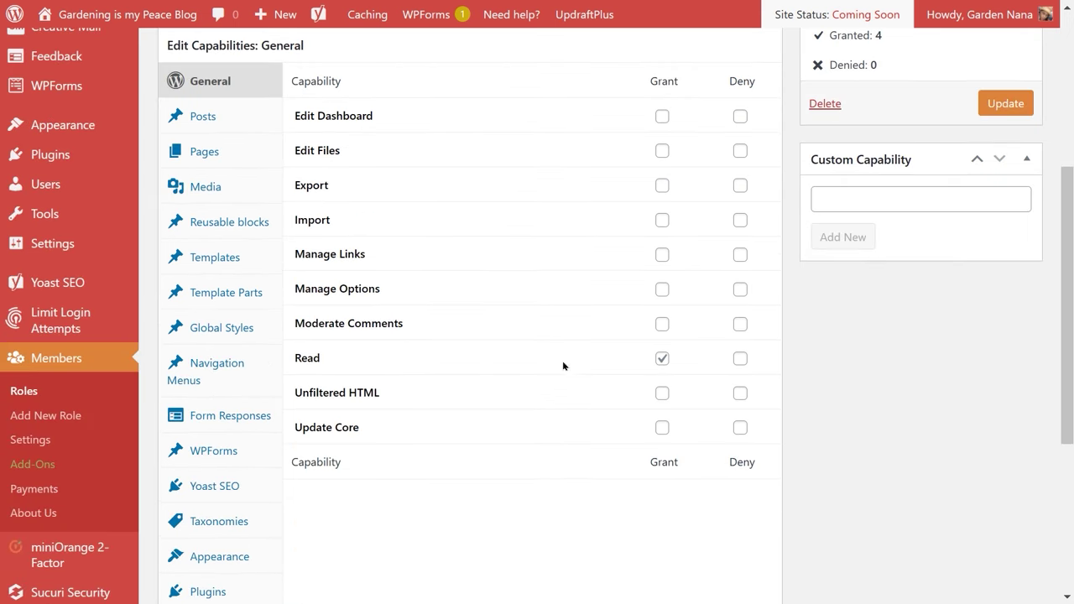
pyautogui.click(25, 391)
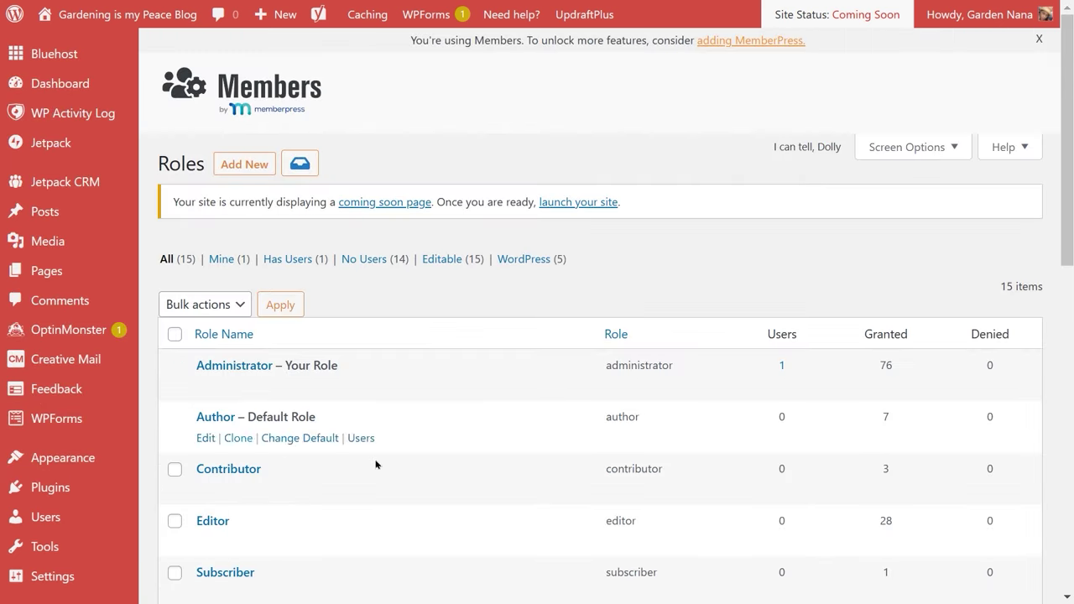
pyautogui.scroll(-5, 377, 462)
pyautogui.scroll(-3, 377, 464)
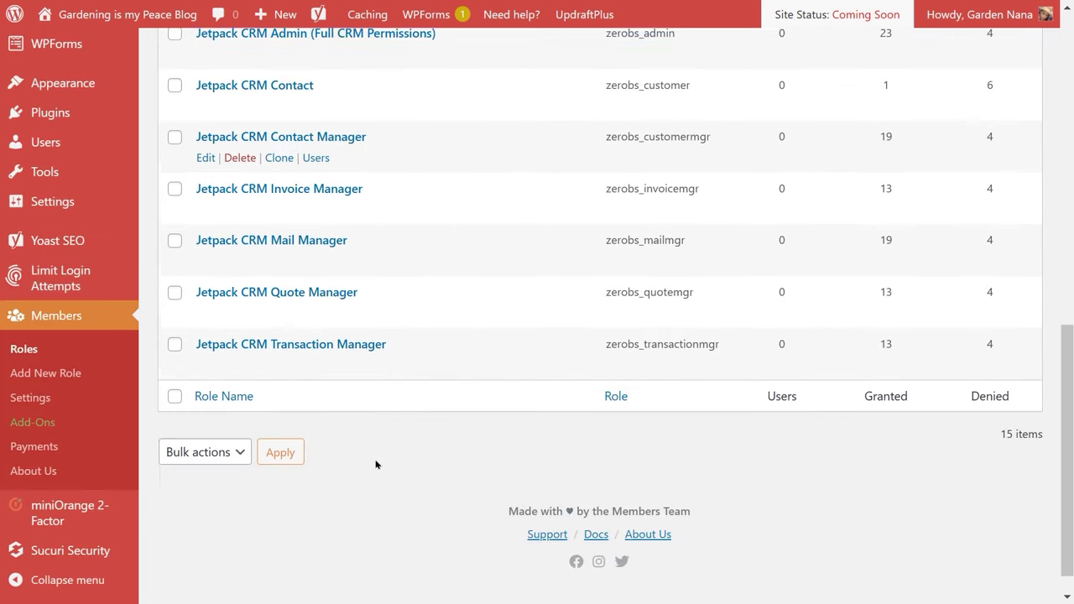
pyautogui.scroll(3, 377, 463)
pyautogui.scroll(2, 377, 463)
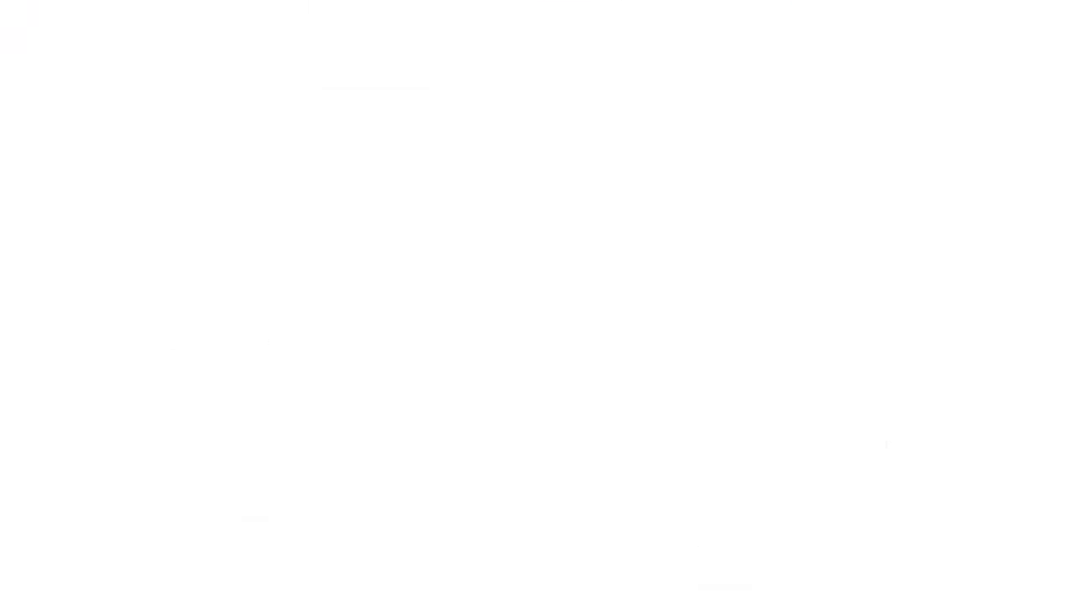
pyautogui.scroll(-3, 219, 398)
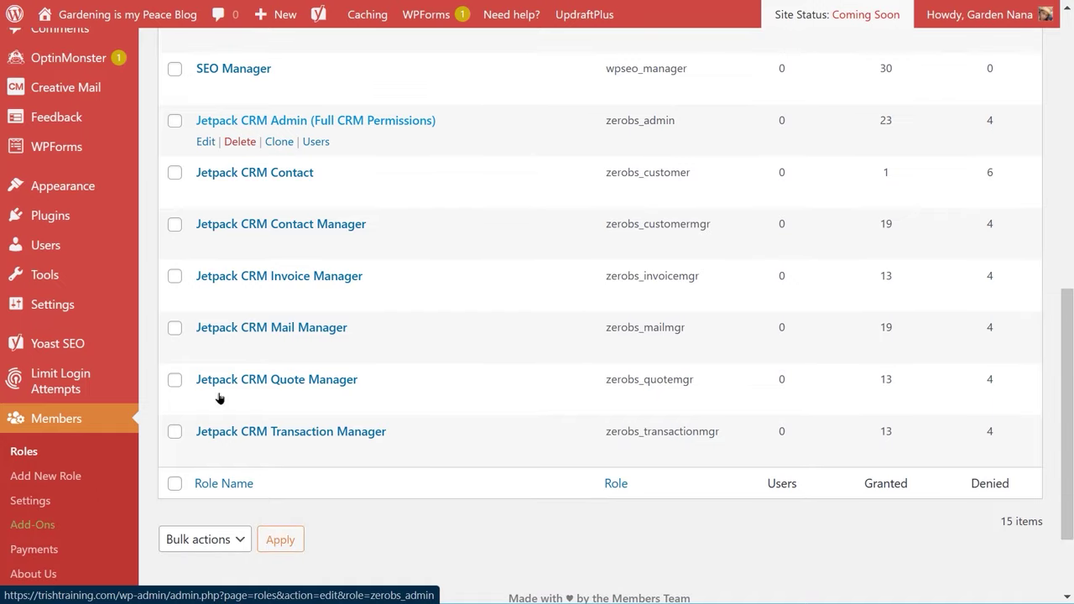
pyautogui.scroll(-1, 220, 398)
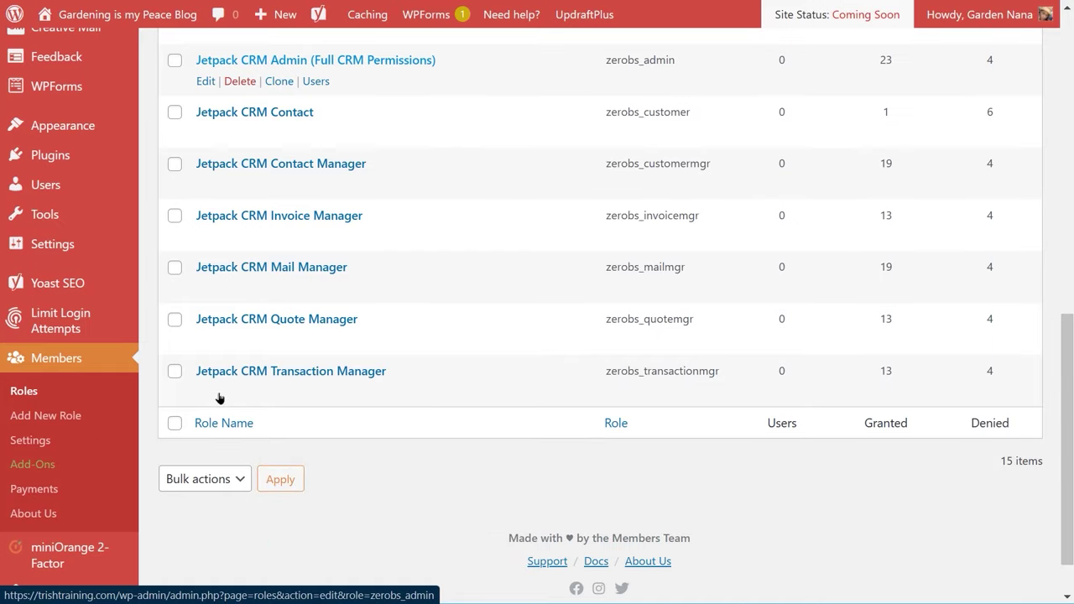
# Open Members Settings and scroll through the role manager, multiple roles and content permissions options
pyautogui.click(37, 443)
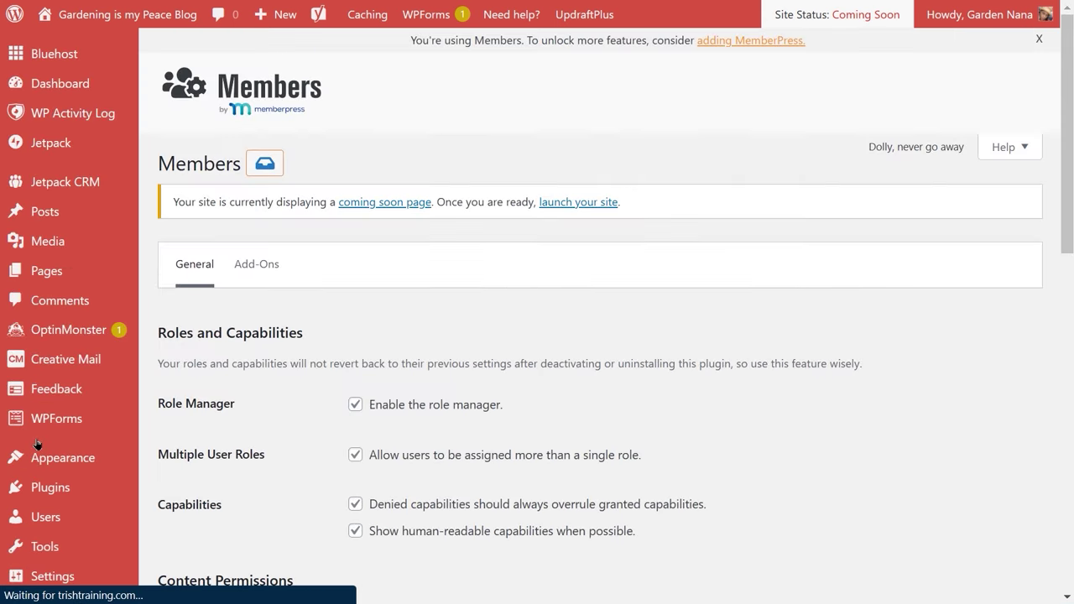
pyautogui.scroll(-1, 452, 391)
pyautogui.scroll(-2, 452, 390)
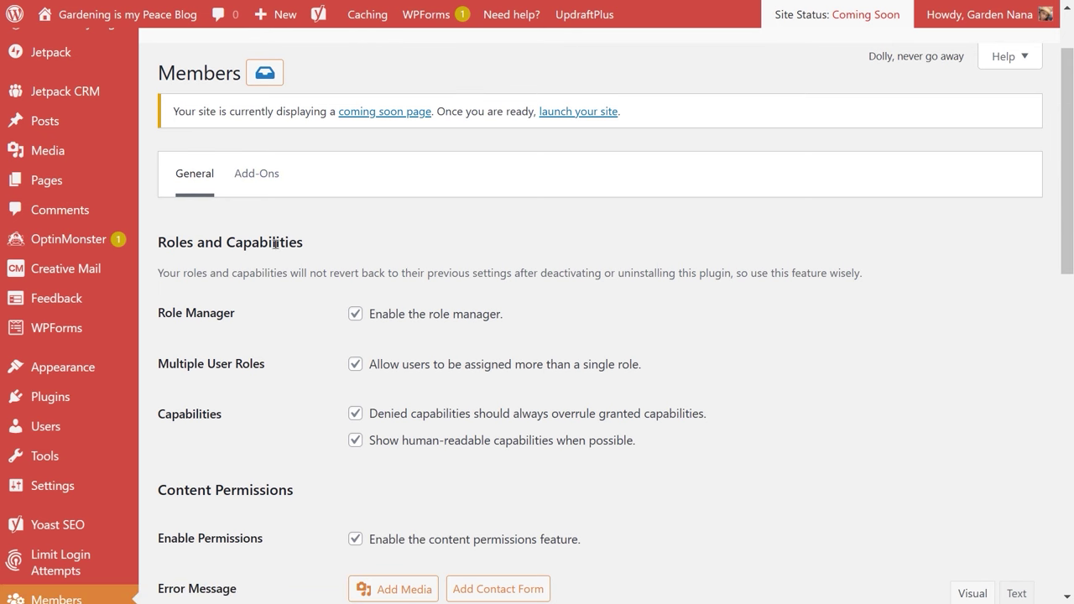
pyautogui.scroll(-2, 275, 244)
pyautogui.scroll(-1, 276, 244)
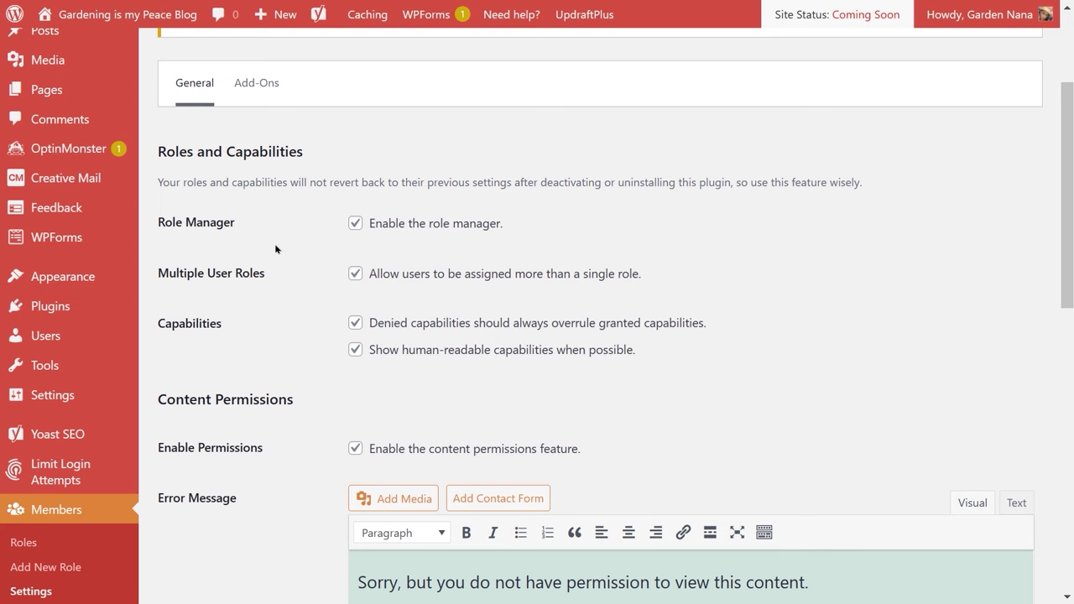
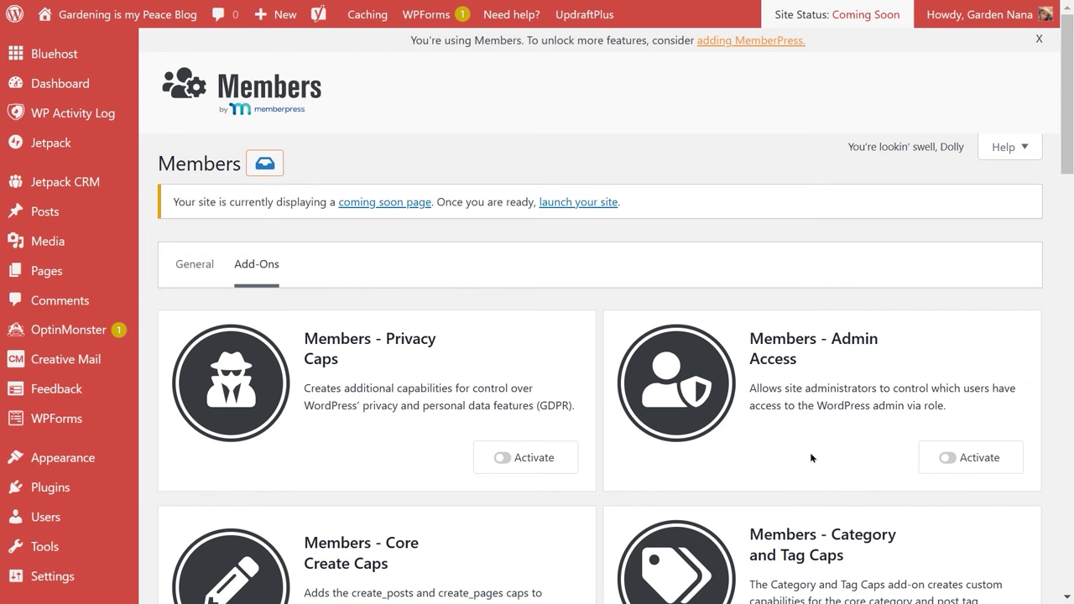
# Scroll through the Members Add-Ons list to review the available add-ons
pyautogui.scroll(-1, 799, 436)
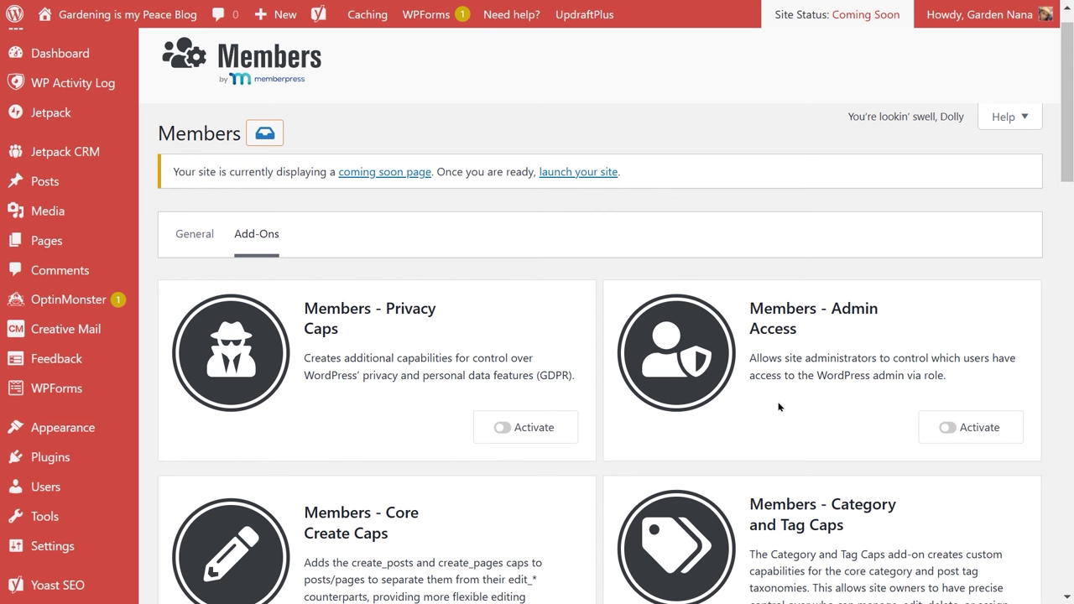
pyautogui.scroll(-3, 776, 406)
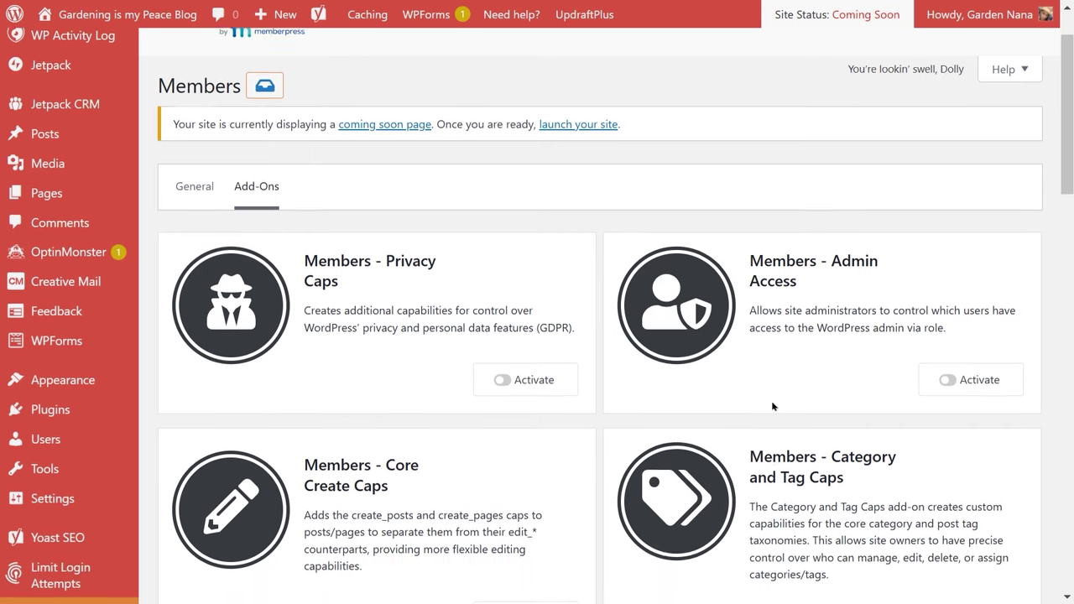
pyautogui.scroll(-3, 774, 407)
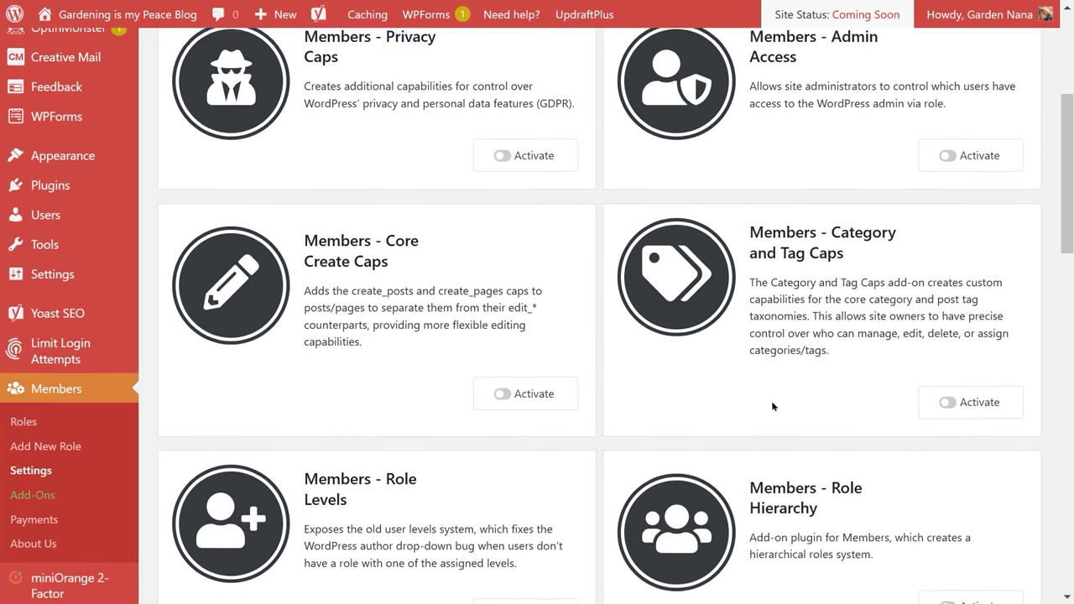
pyautogui.scroll(-1, 773, 406)
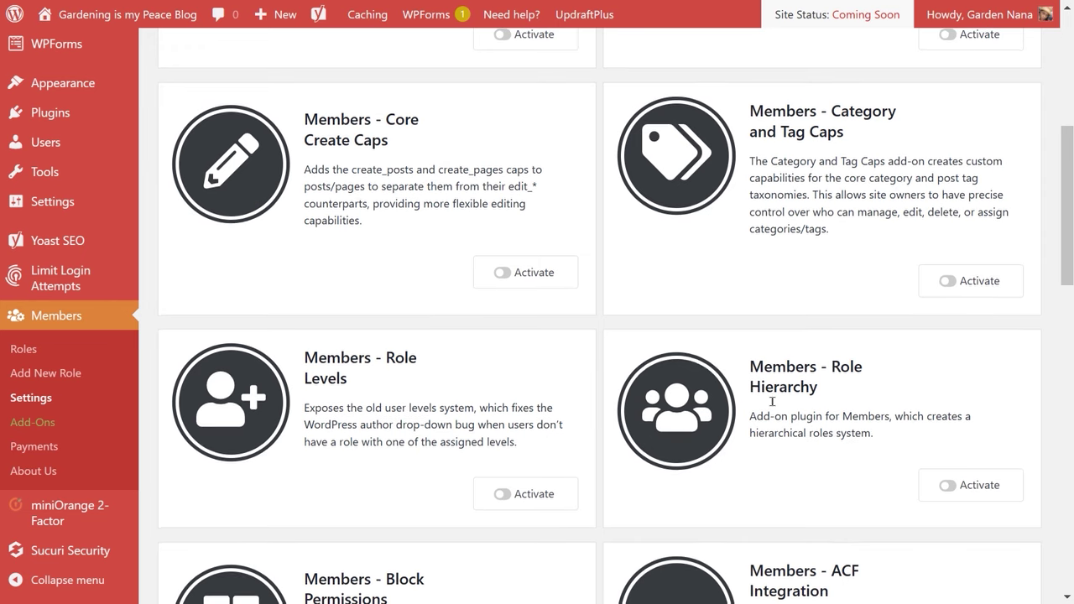
pyautogui.scroll(-1, 772, 402)
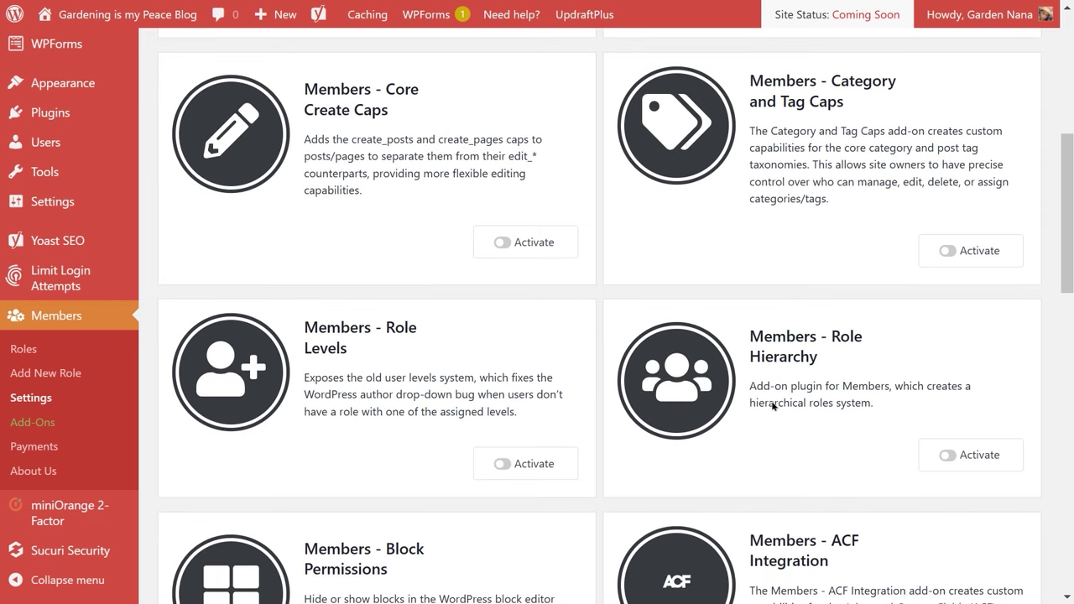
pyautogui.scroll(-3, 773, 406)
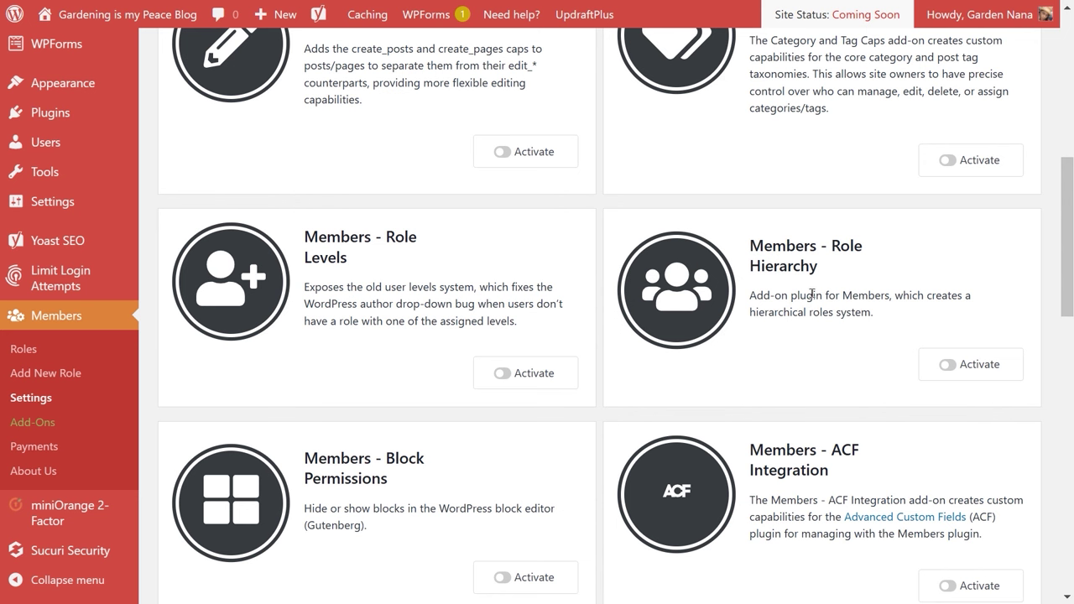
pyautogui.scroll(-3, 816, 294)
pyautogui.scroll(-5, 813, 298)
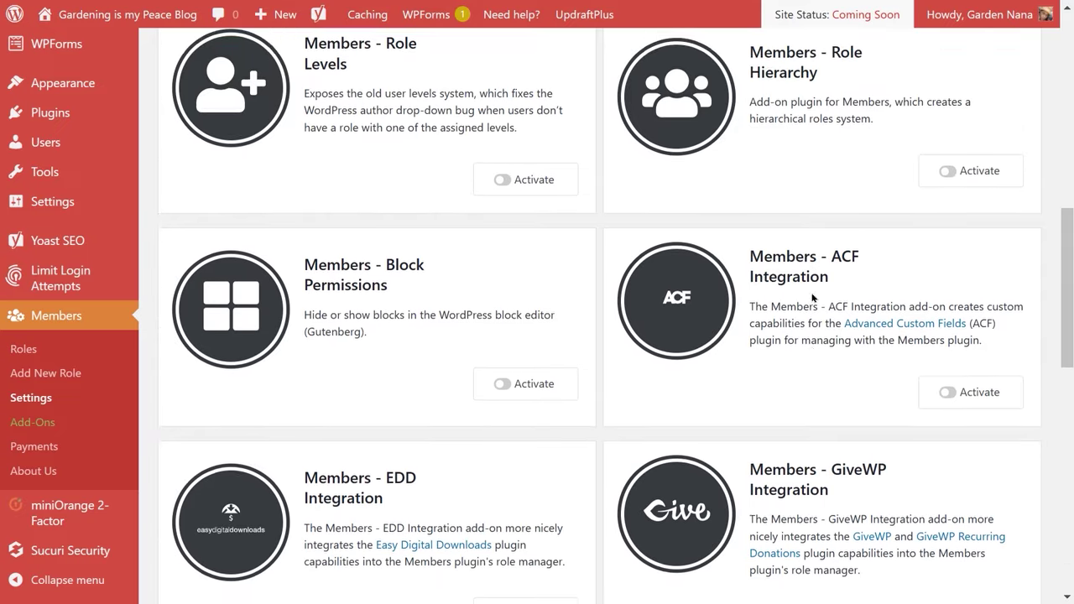
pyautogui.scroll(-3, 812, 293)
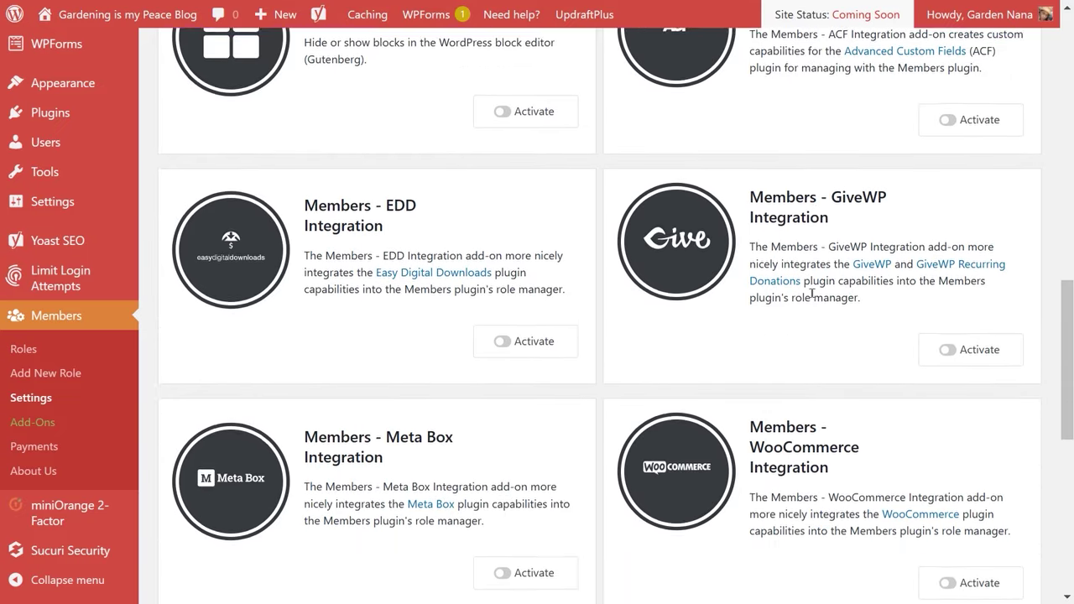
pyautogui.scroll(-3, 813, 298)
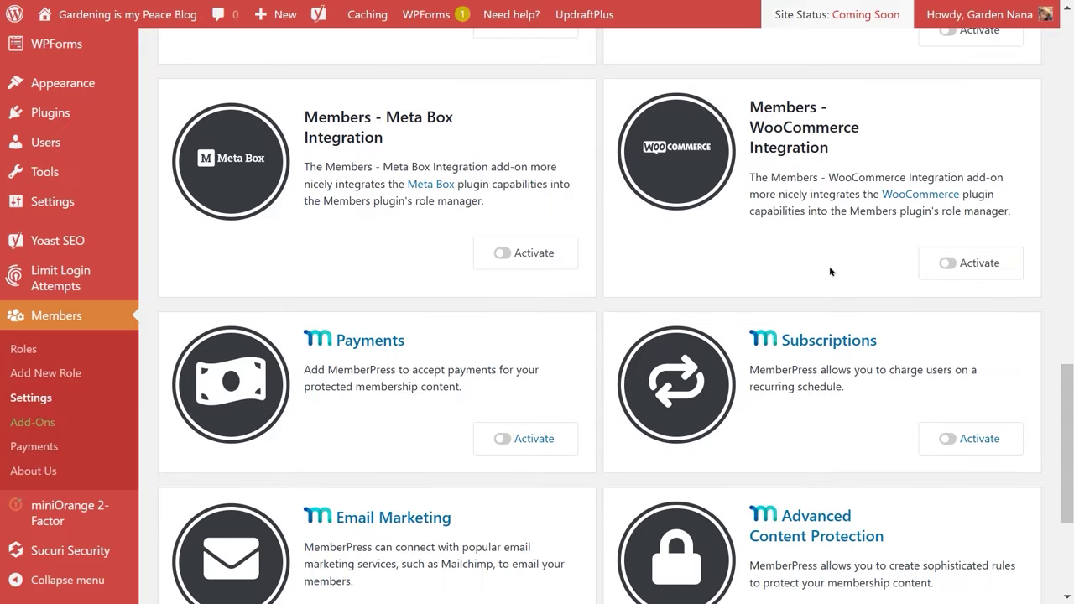
pyautogui.scroll(-1, 829, 266)
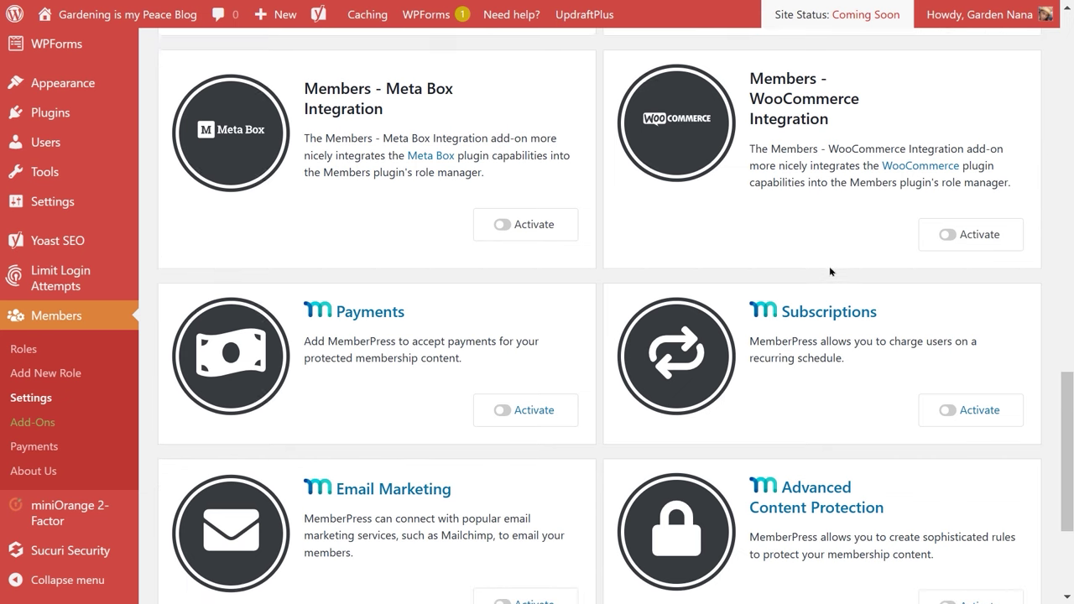
pyautogui.scroll(1, 830, 266)
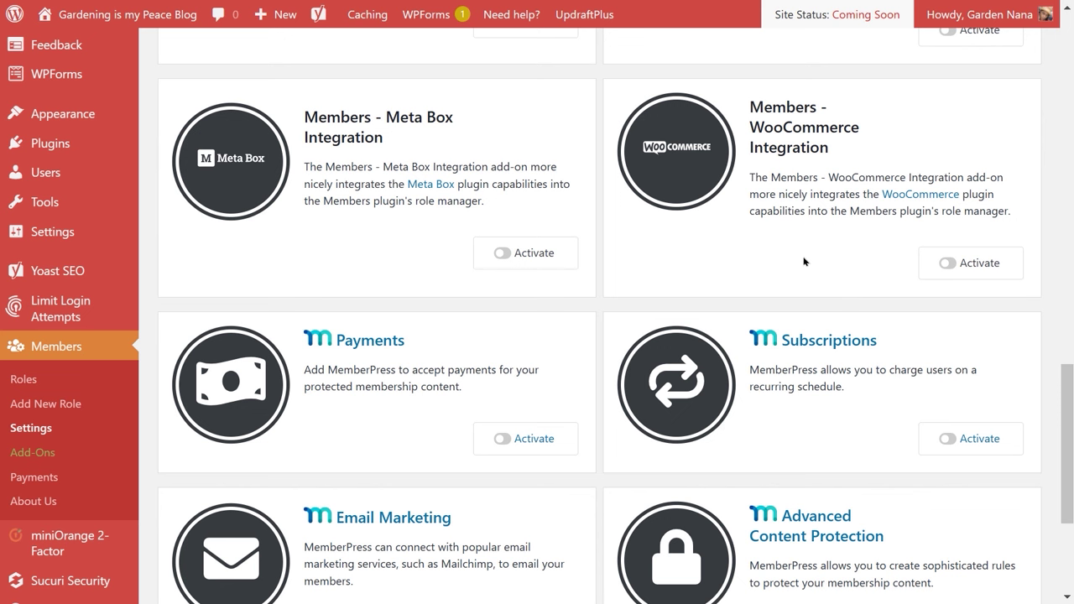
pyautogui.scroll(-3, 804, 262)
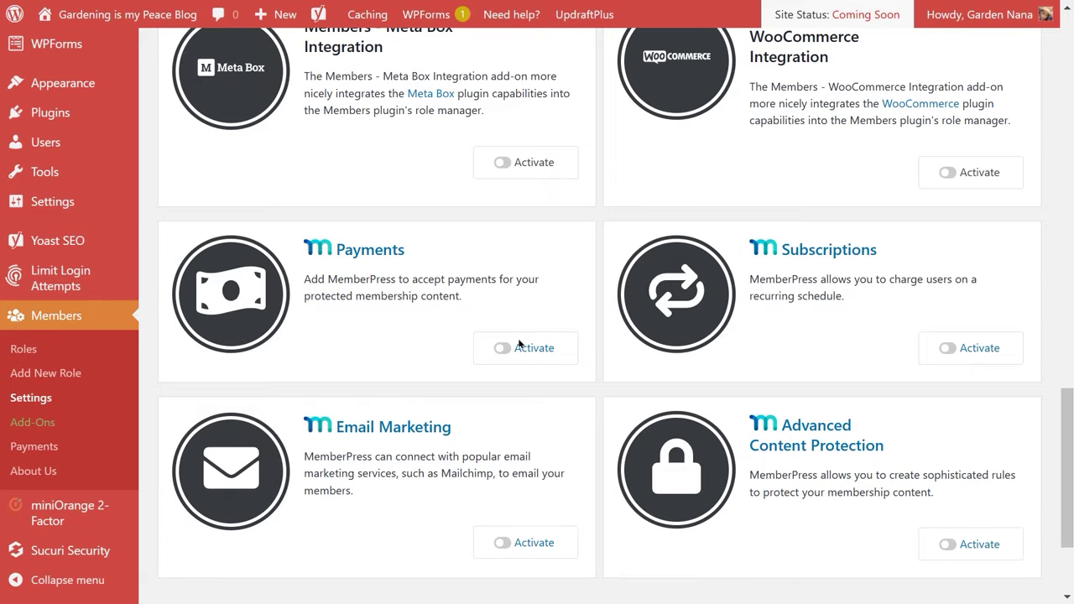
pyautogui.scroll(-5, 699, 343)
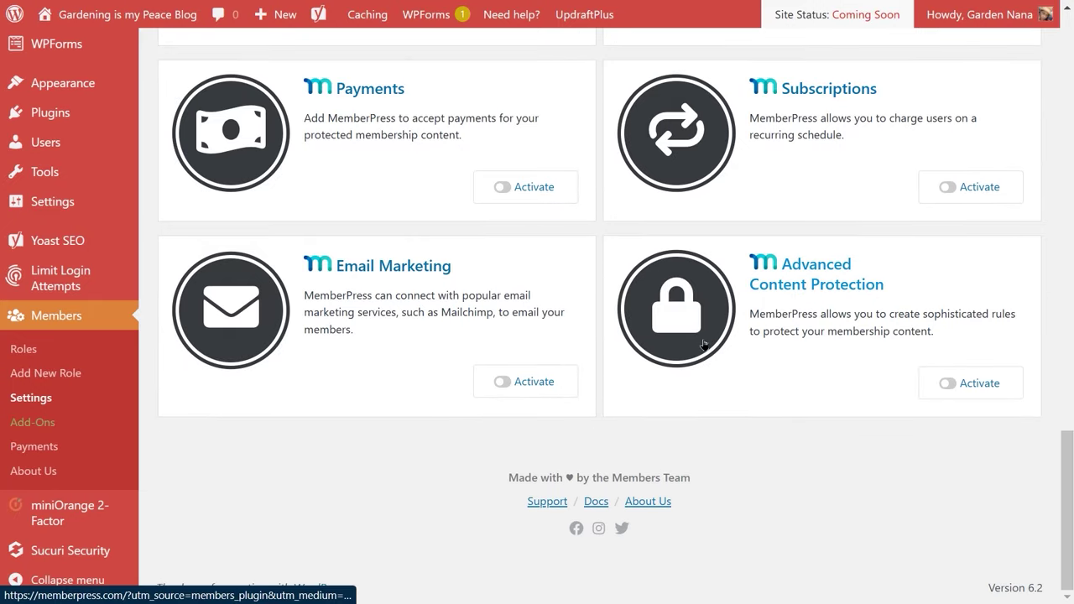
pyautogui.scroll(15, 703, 345)
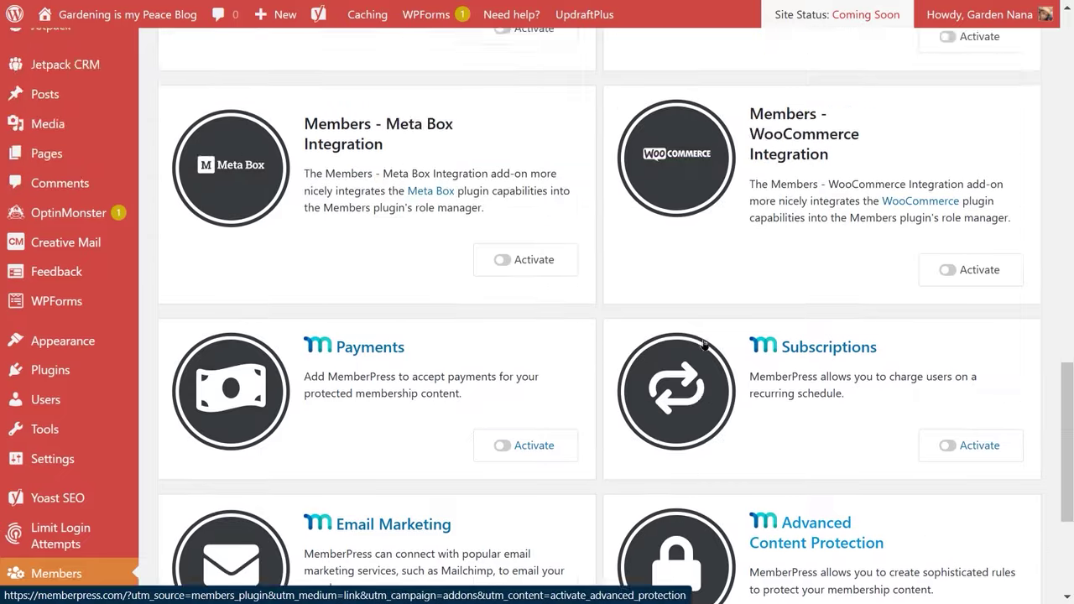
pyautogui.scroll(12, 703, 343)
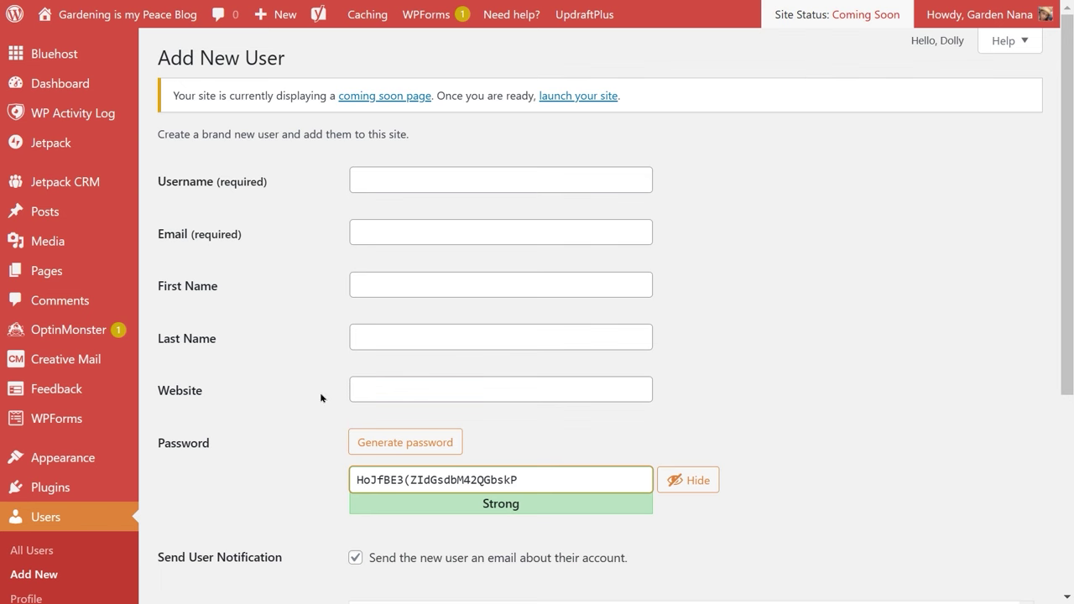
# Enter 'Training User' as the new user's username
pyautogui.scroll(-3, 320, 398)
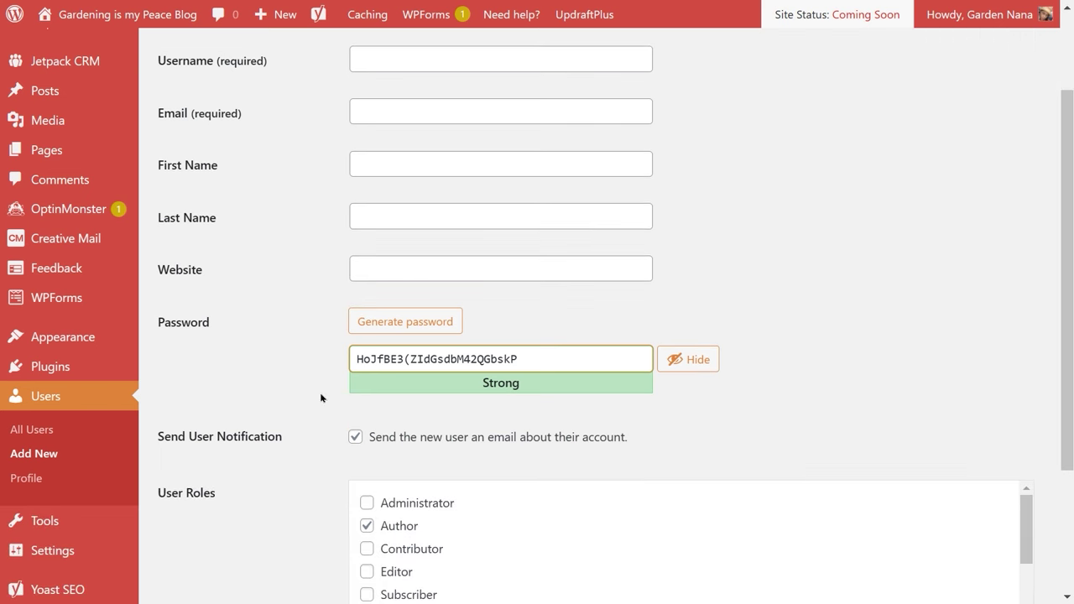
pyautogui.scroll(-1, 320, 398)
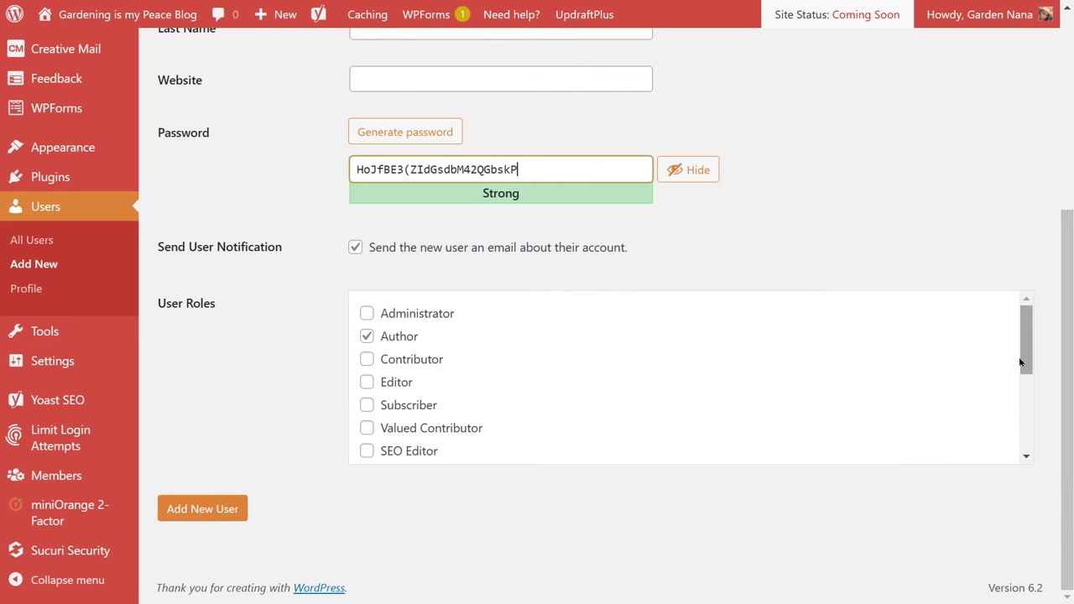
pyautogui.moveTo(1028, 359); pyautogui.dragTo(1028, 438)
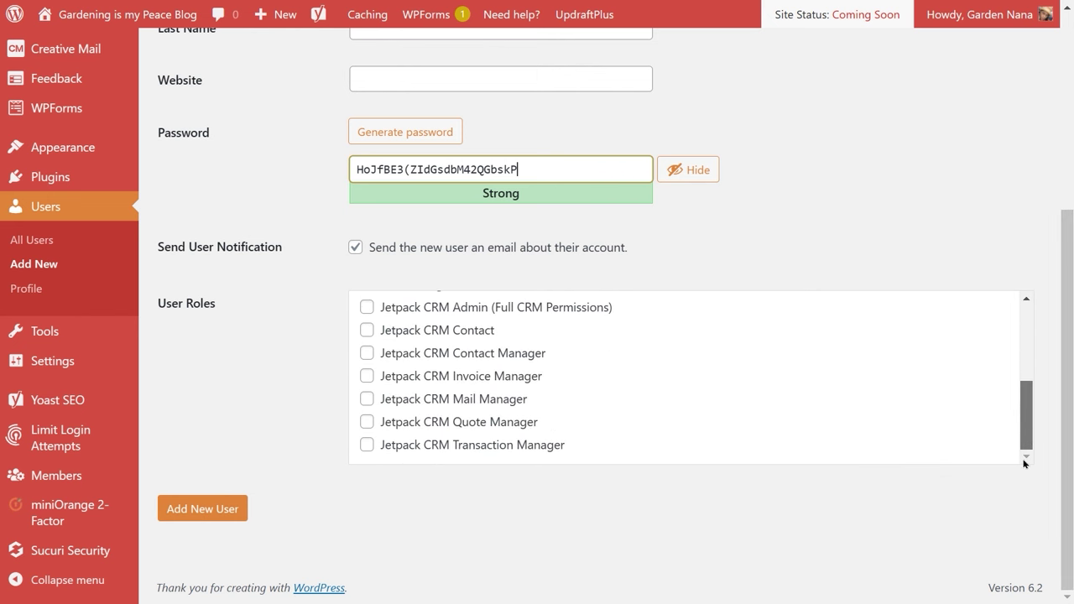
pyautogui.moveTo(1024, 449); pyautogui.dragTo(1033, 292)
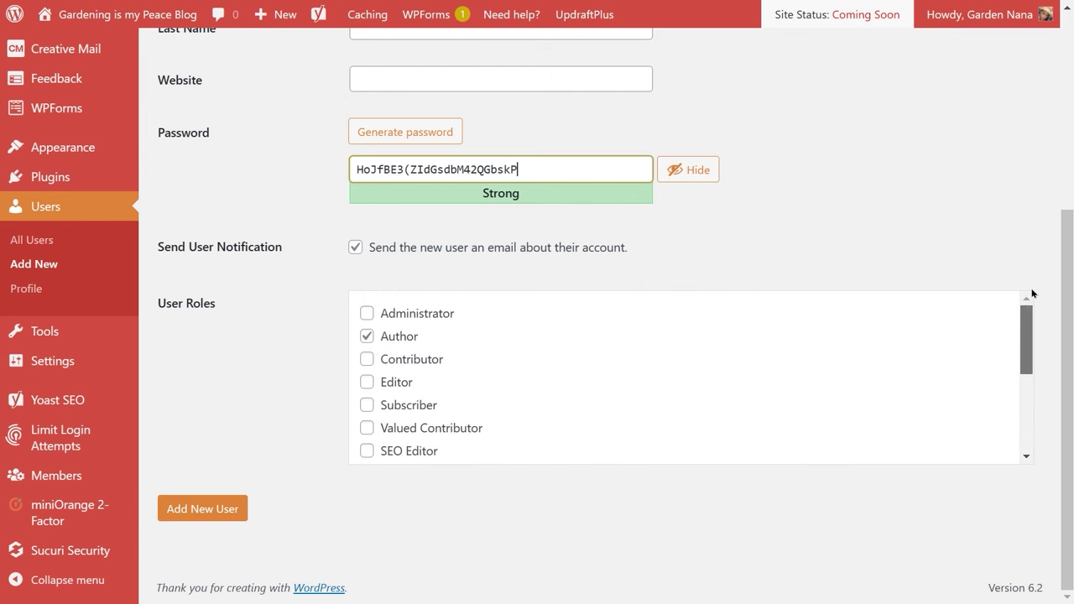
pyautogui.scroll(4, 648, 298)
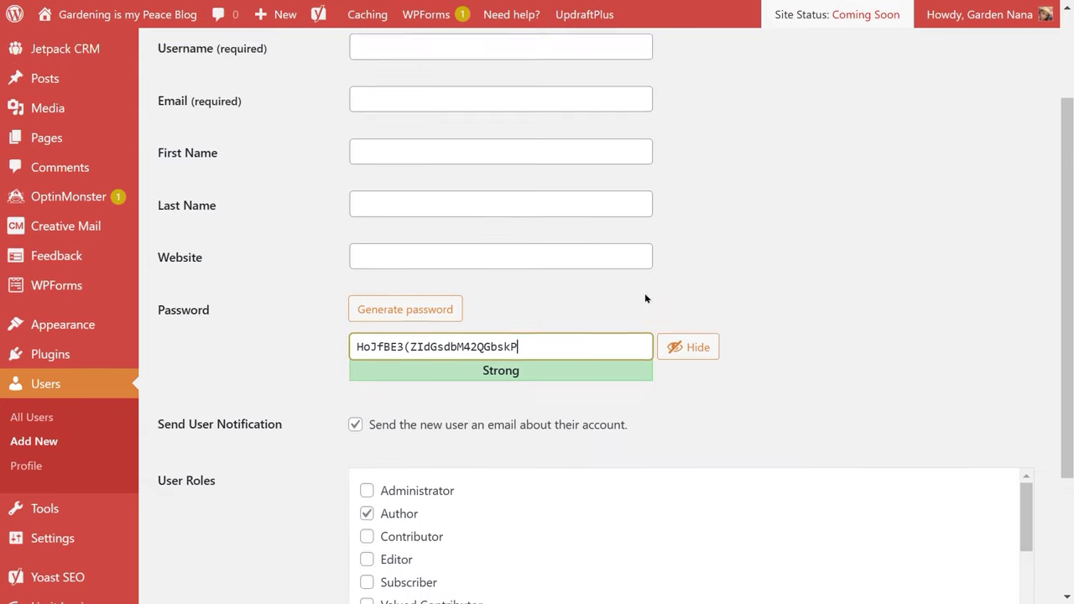
pyautogui.click(391, 177)
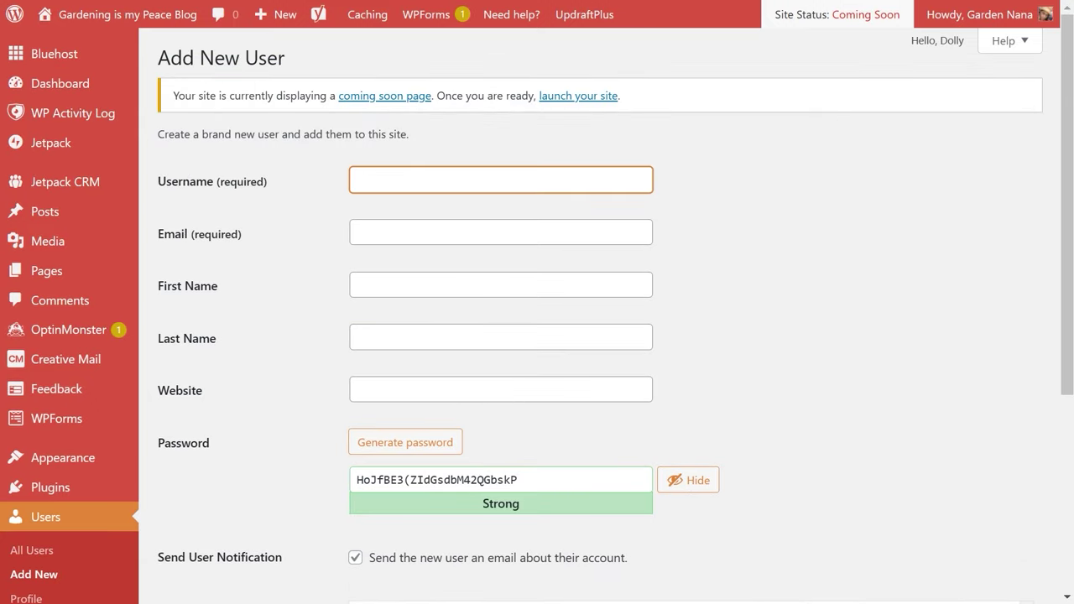
pyautogui.write('Training User')
# Paste the user's e-mail address and set first name 'Training', last name 'User'
pyautogui.click(395, 229)
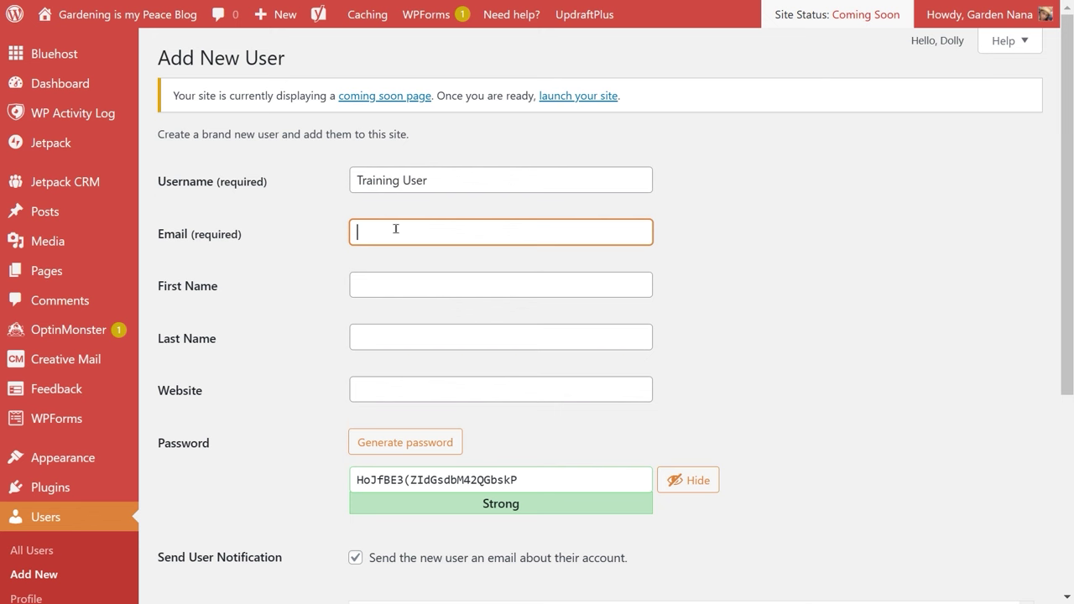
pyautogui.hotkey('ctrl', 'v')
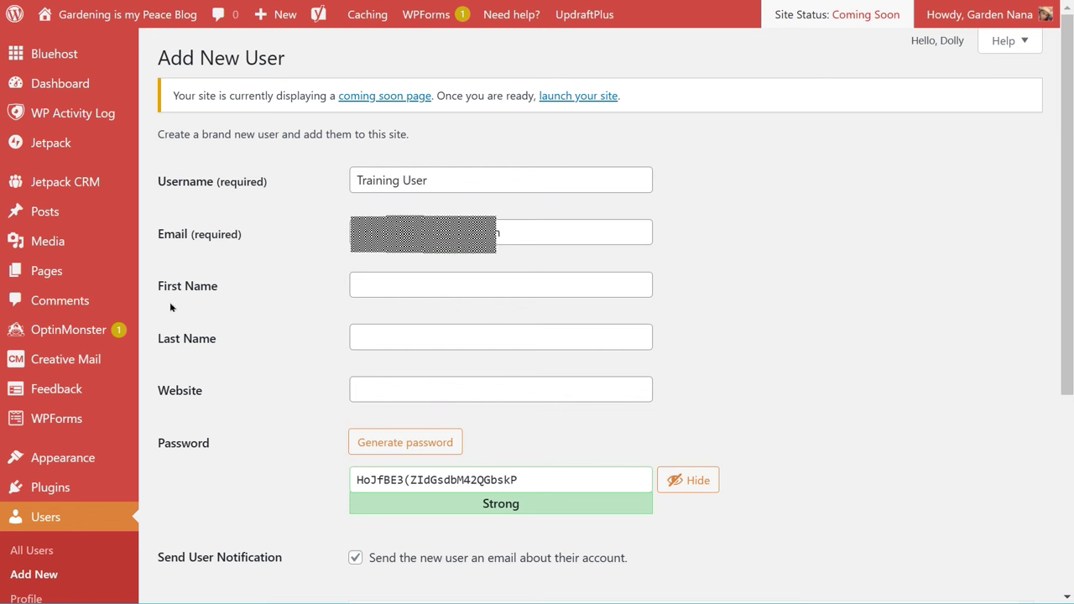
pyautogui.click(406, 282)
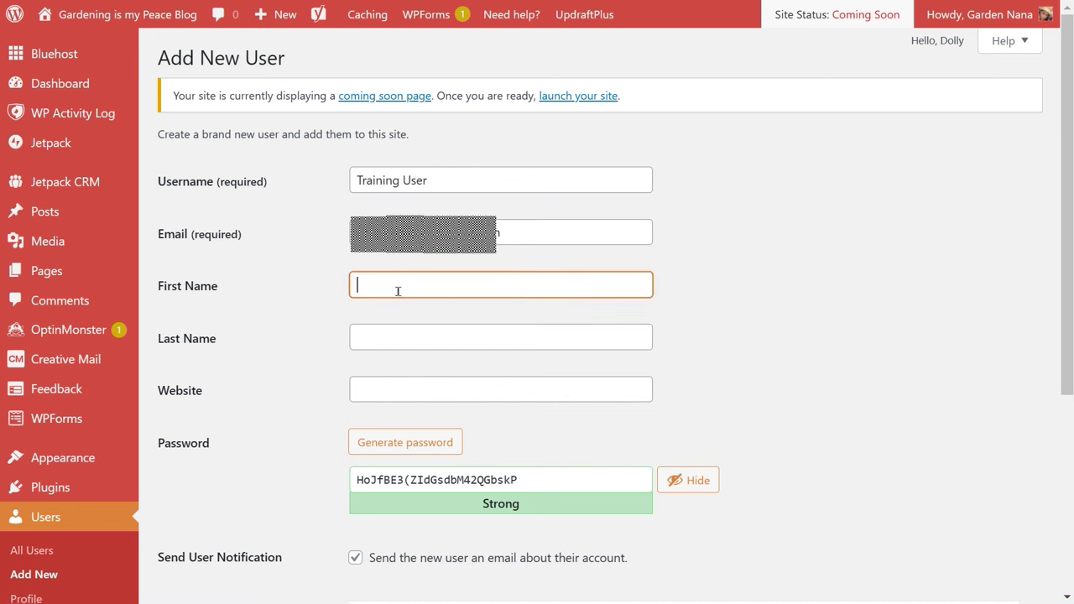
pyautogui.write('Training')
pyautogui.press('Tab')
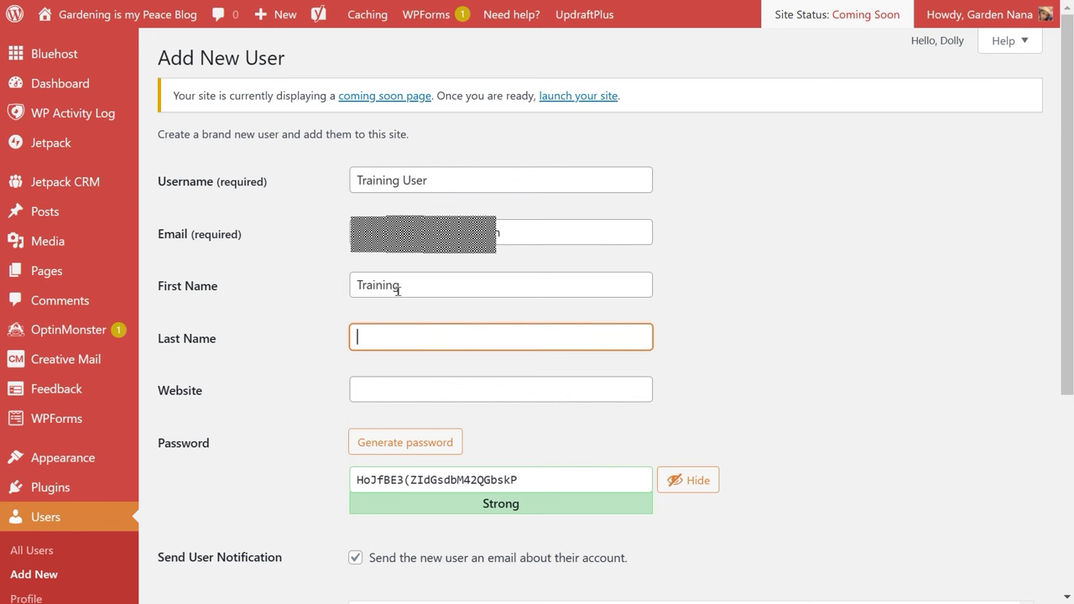
pyautogui.write('User')
# Regenerate the user's strong password twice, then scroll down to User Roles
pyautogui.click(418, 451)
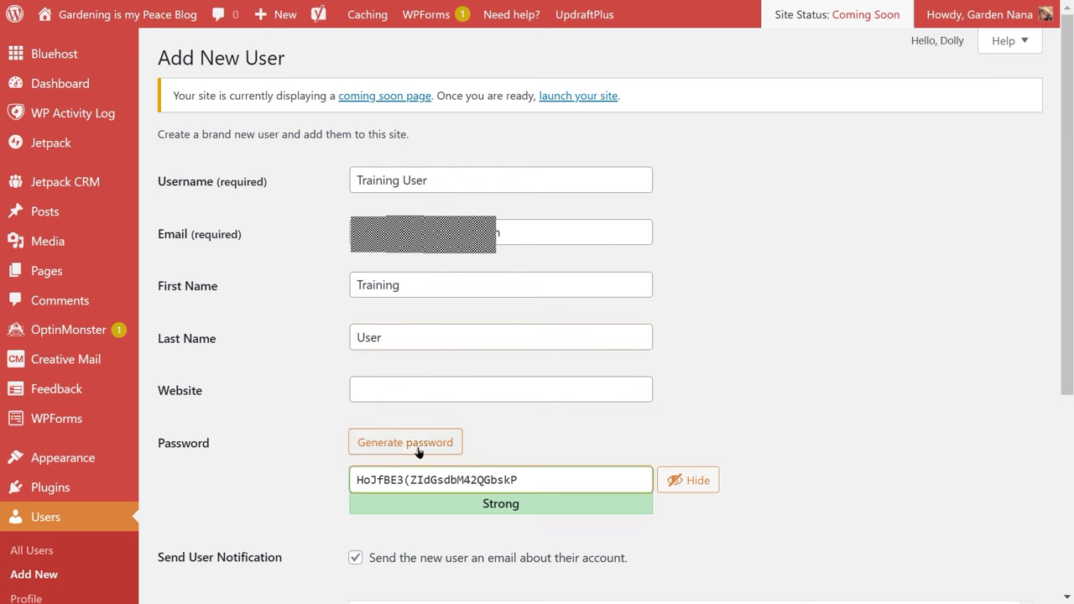
pyautogui.click(420, 452)
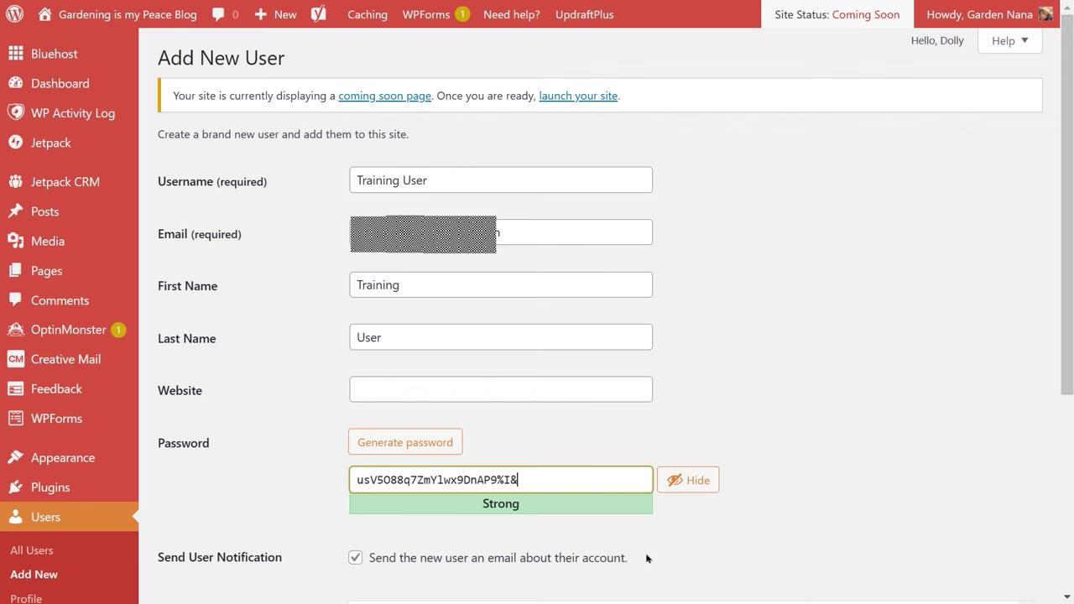
pyautogui.scroll(-4, 647, 558)
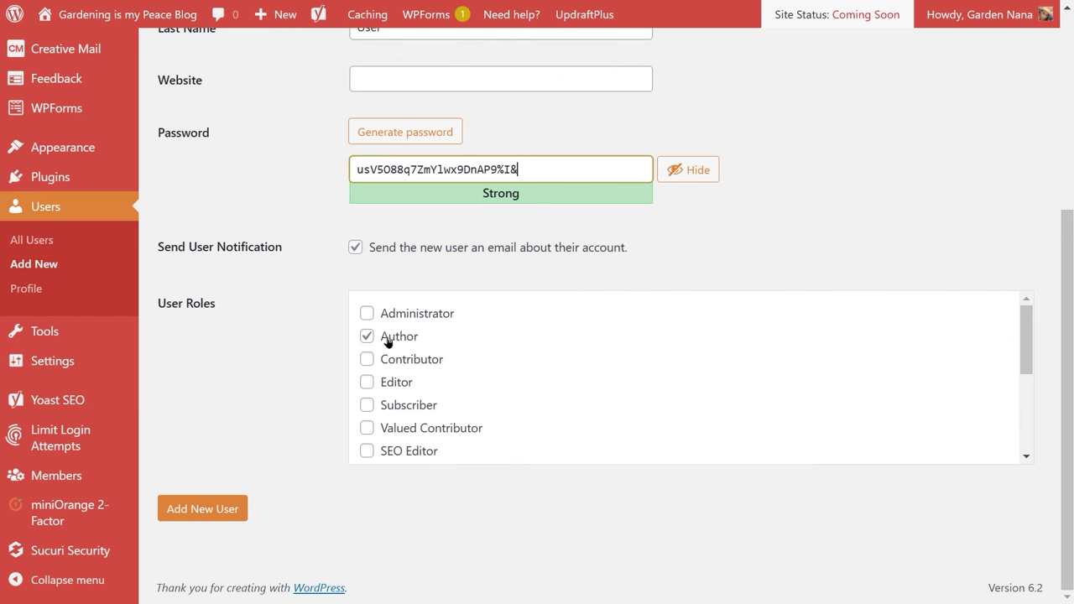
# Tick the Editor role so the new user has both Author and Editor
pyautogui.click(367, 382)
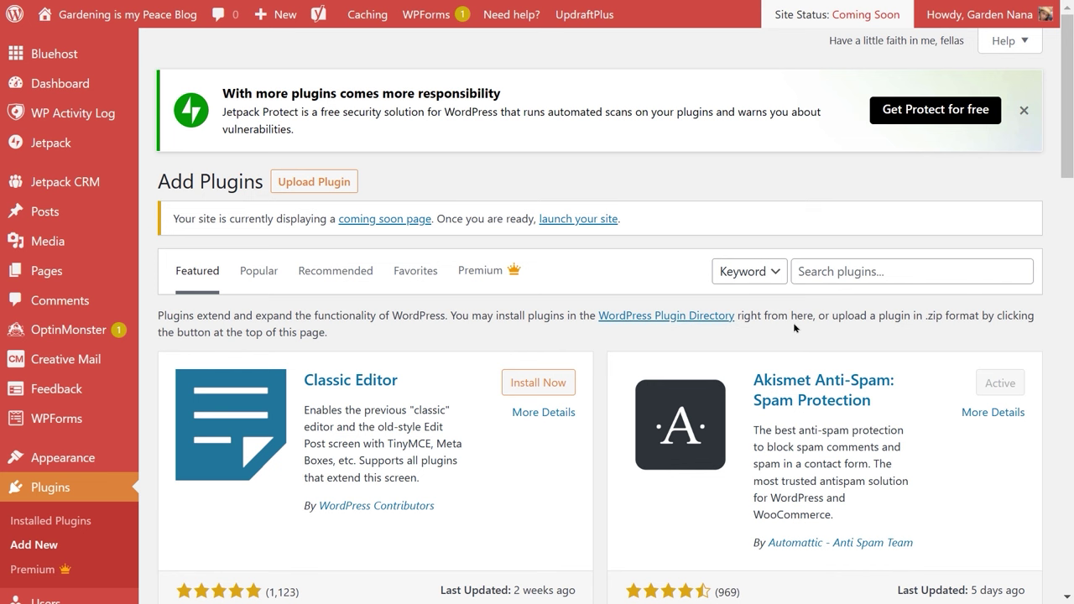
# Search plugins for 'user switching', then install and activate User Switching
pyautogui.click(873, 272)
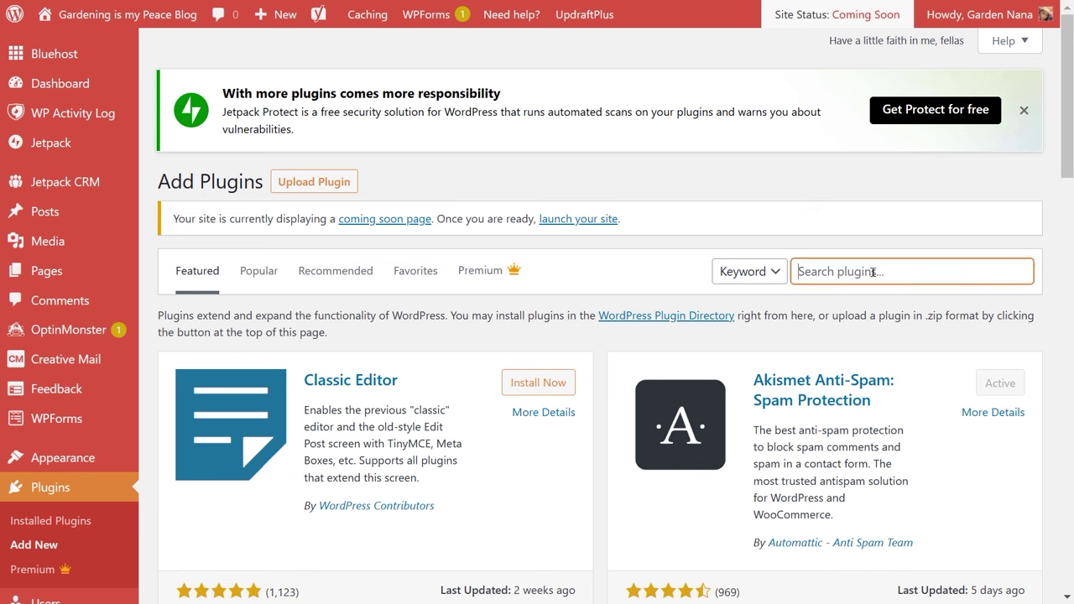
pyautogui.write('user switching')
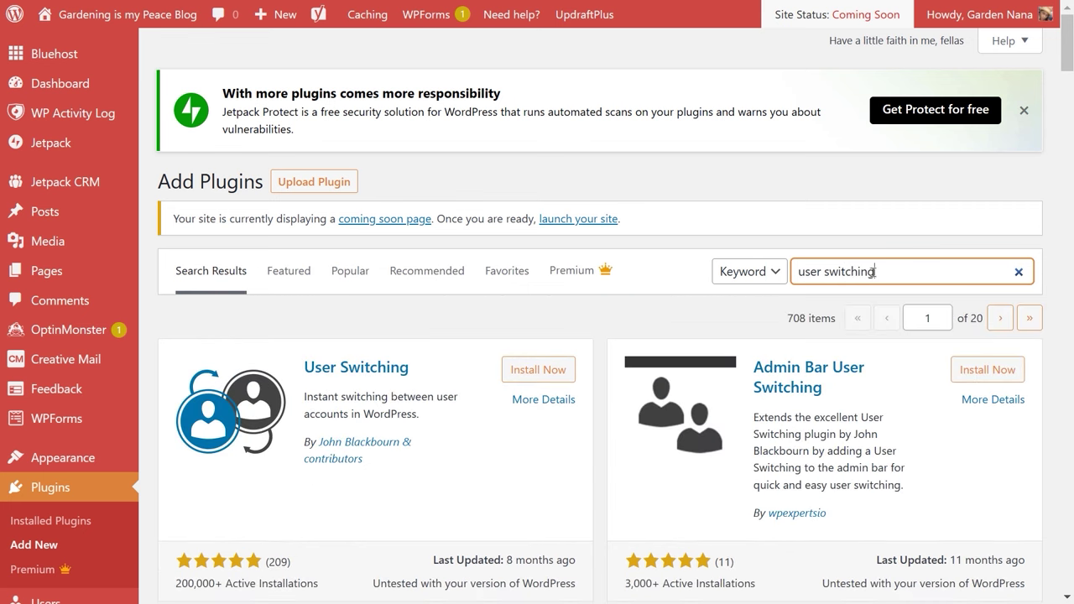
pyautogui.click(544, 378)
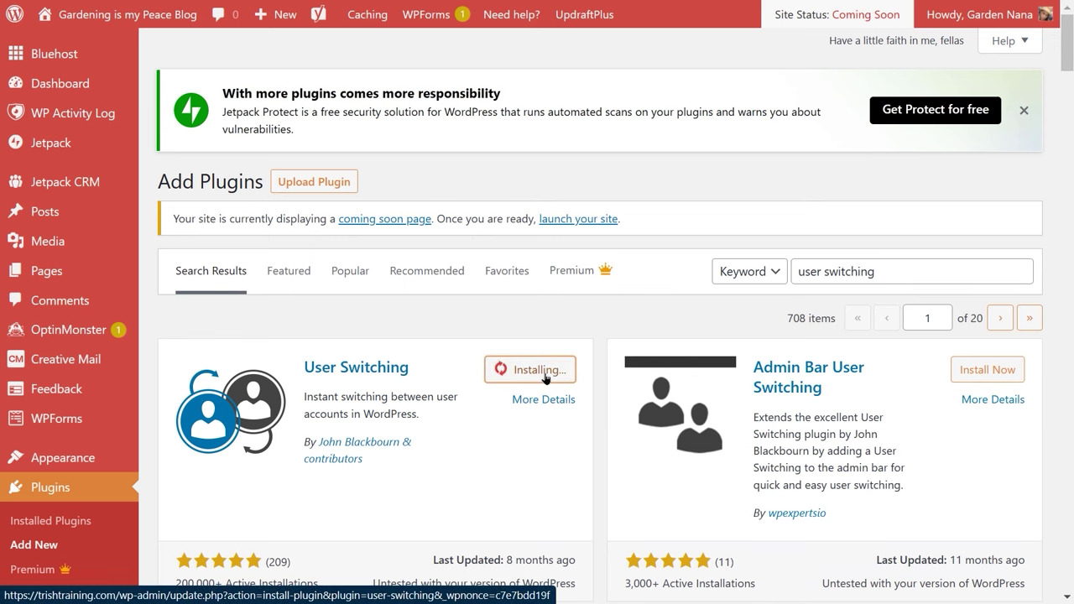
pyautogui.click(543, 370)
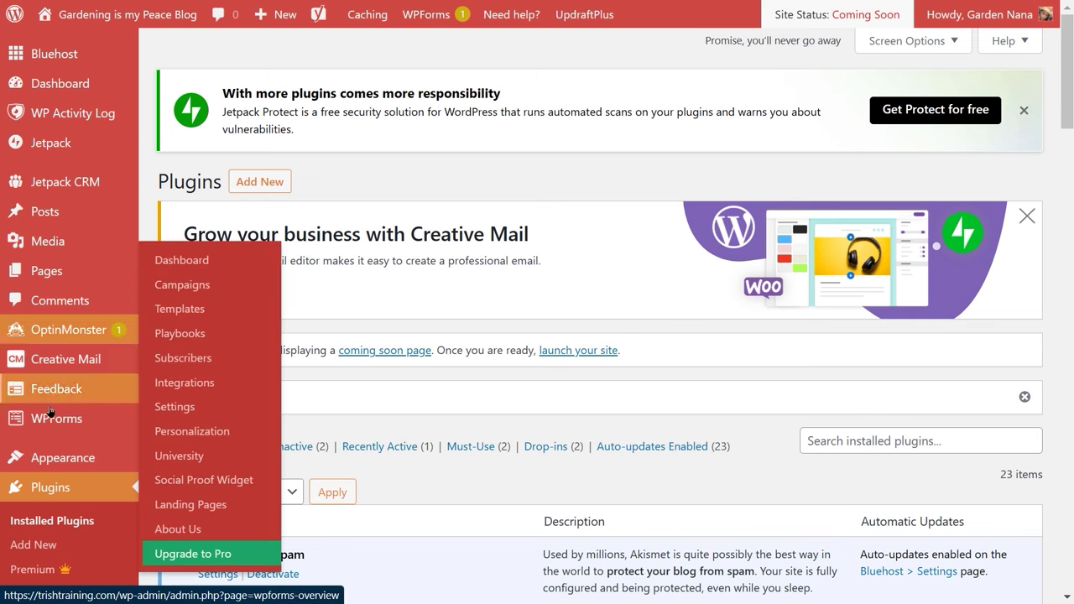
# Scroll down the Installed Plugins list
pyautogui.scroll(-3, 50, 377)
pyautogui.scroll(-2, 49, 419)
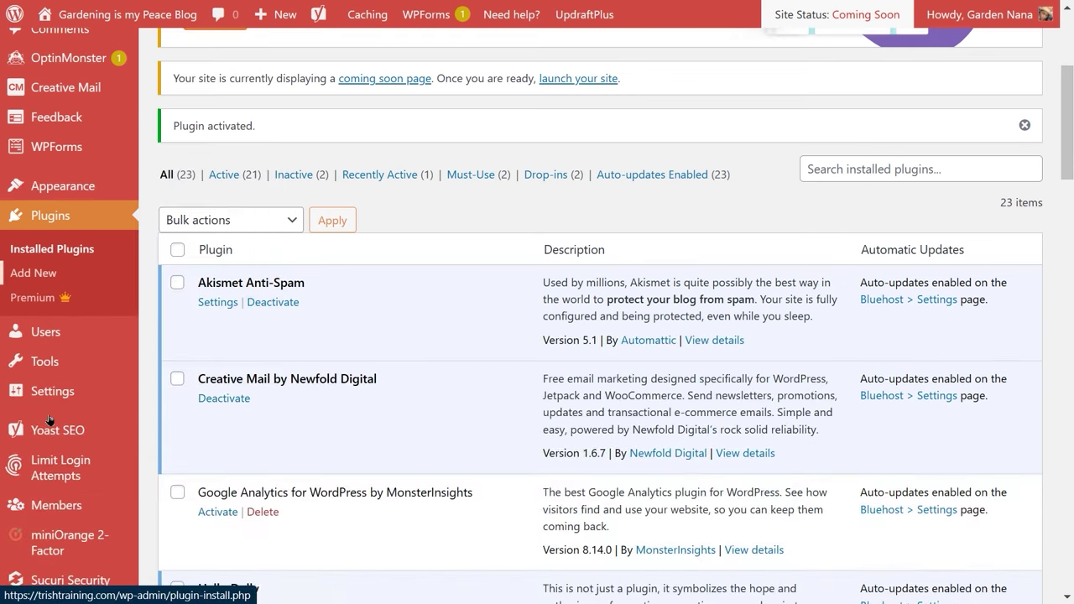
pyautogui.scroll(-1, 49, 419)
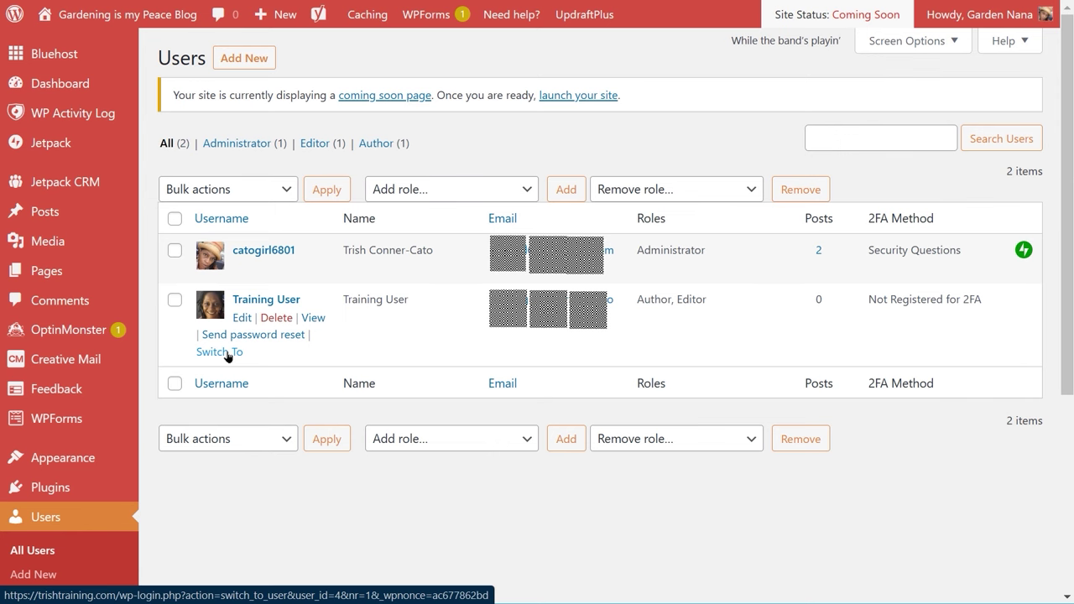
# Switch to the Training User account from the Users list
pyautogui.click(225, 353)
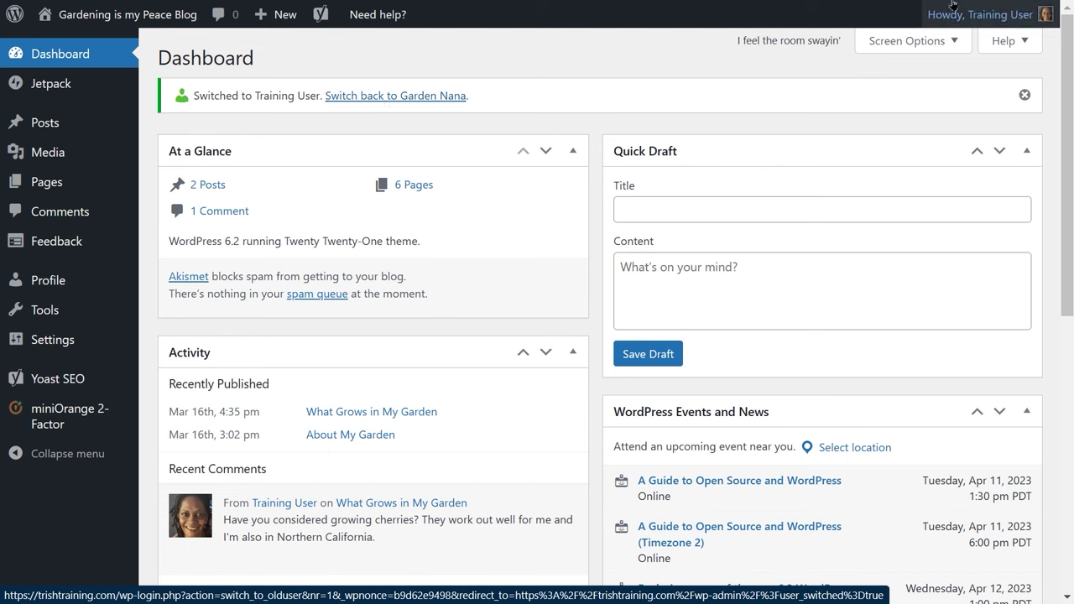
# Switch back to the original administrator account via the 'Switch back to' link
pyautogui.moveTo(1004, 24)
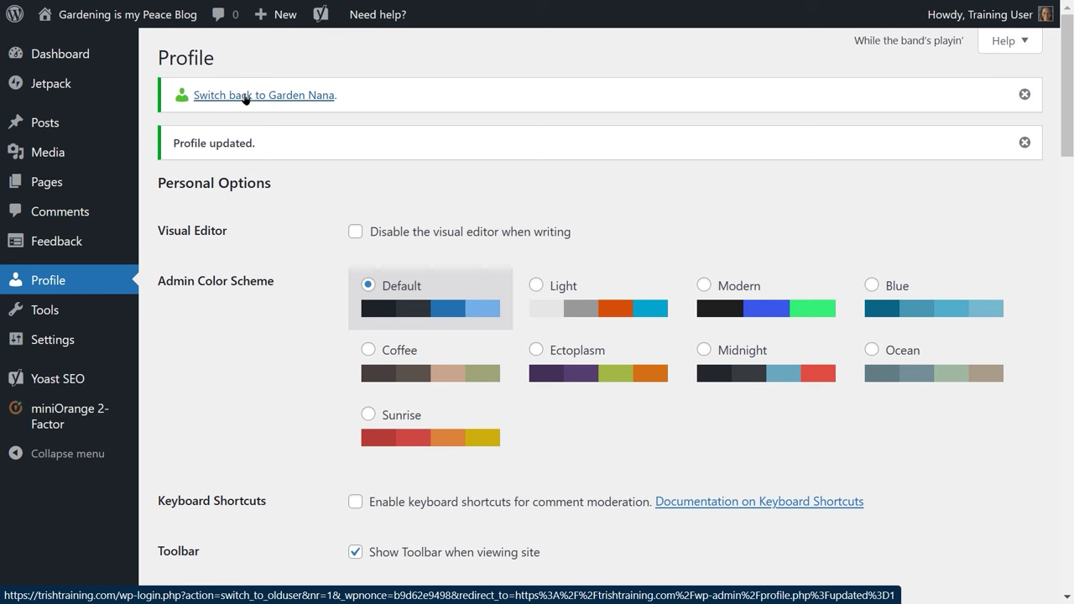
pyautogui.click(245, 99)
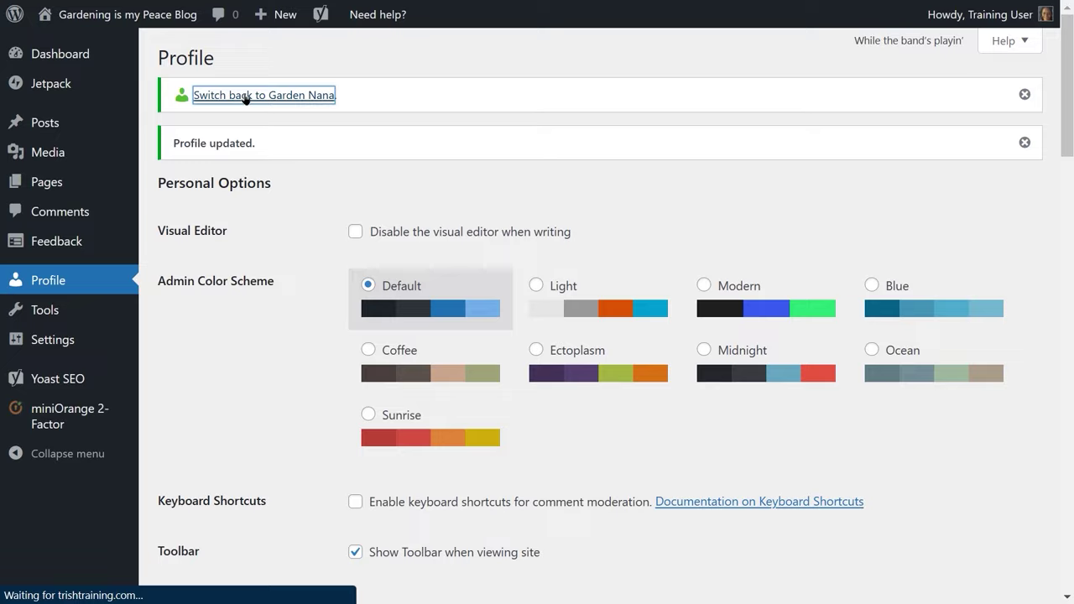
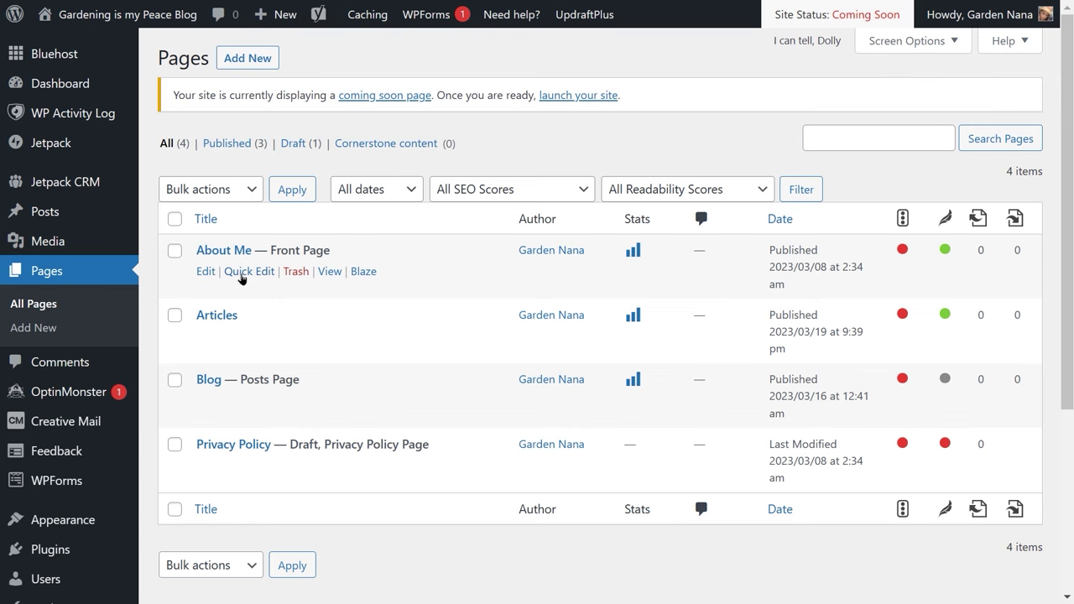
# View the live About Me page and scroll through its welcome text and Backyard Garden photo
pyautogui.click(326, 271)
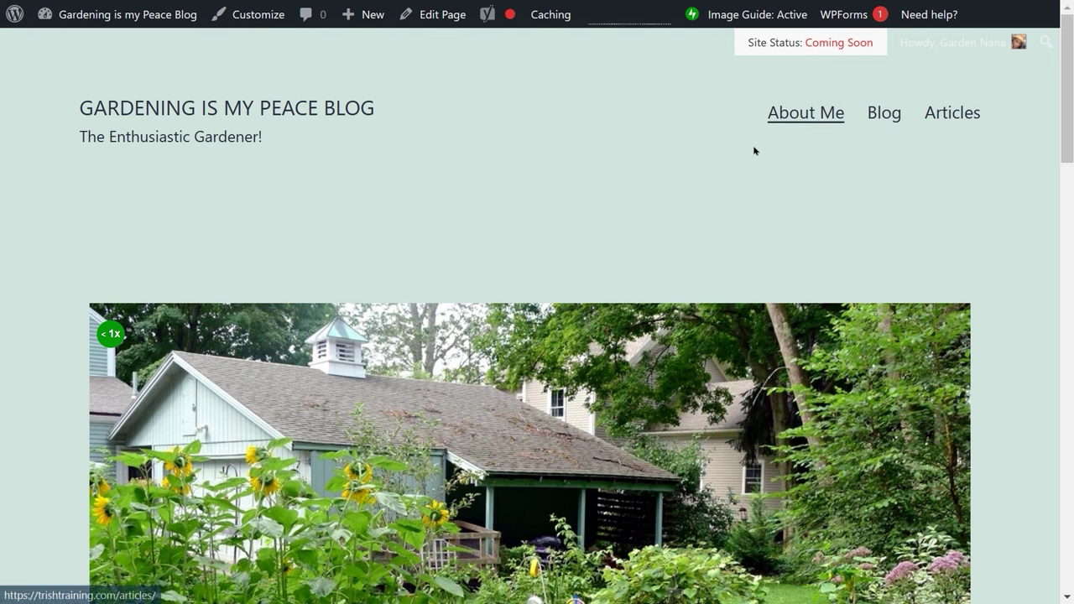
pyautogui.scroll(-1, 776, 136)
pyautogui.scroll(-3, 776, 136)
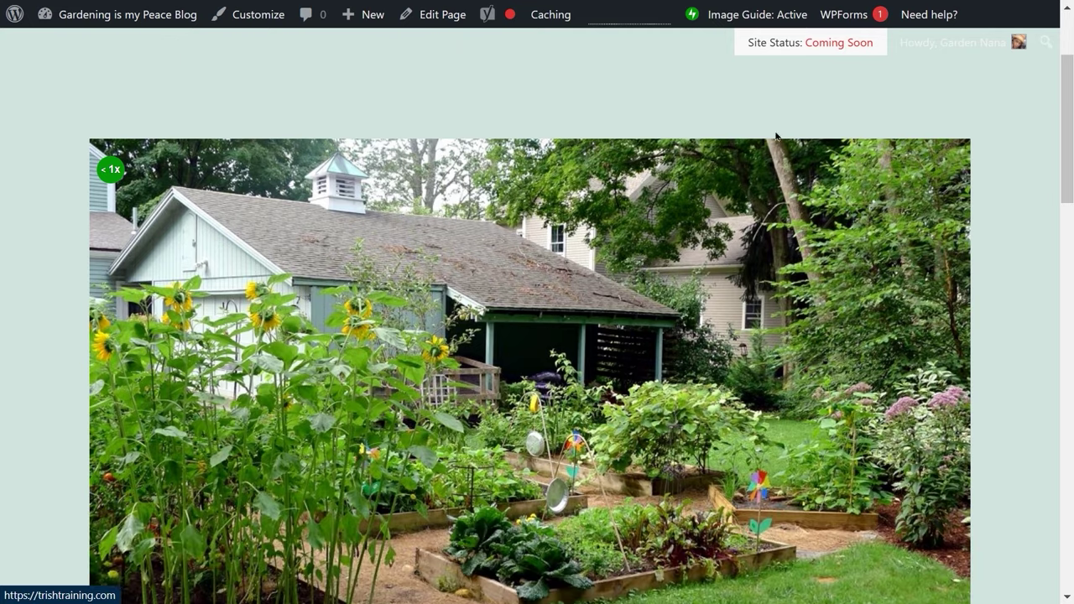
pyautogui.scroll(-5, 775, 134)
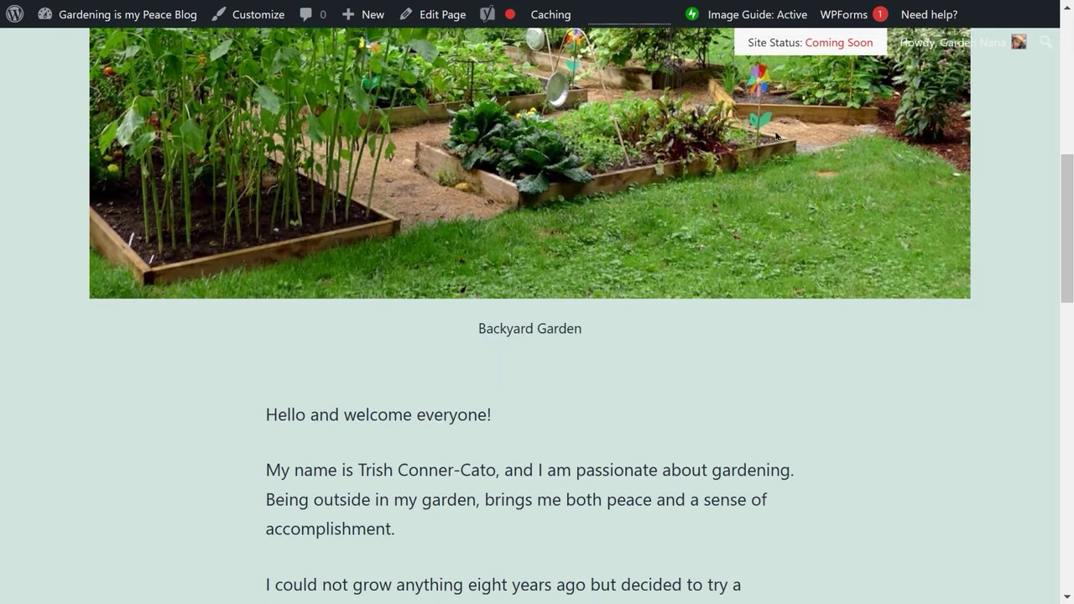
pyautogui.scroll(-10, 775, 136)
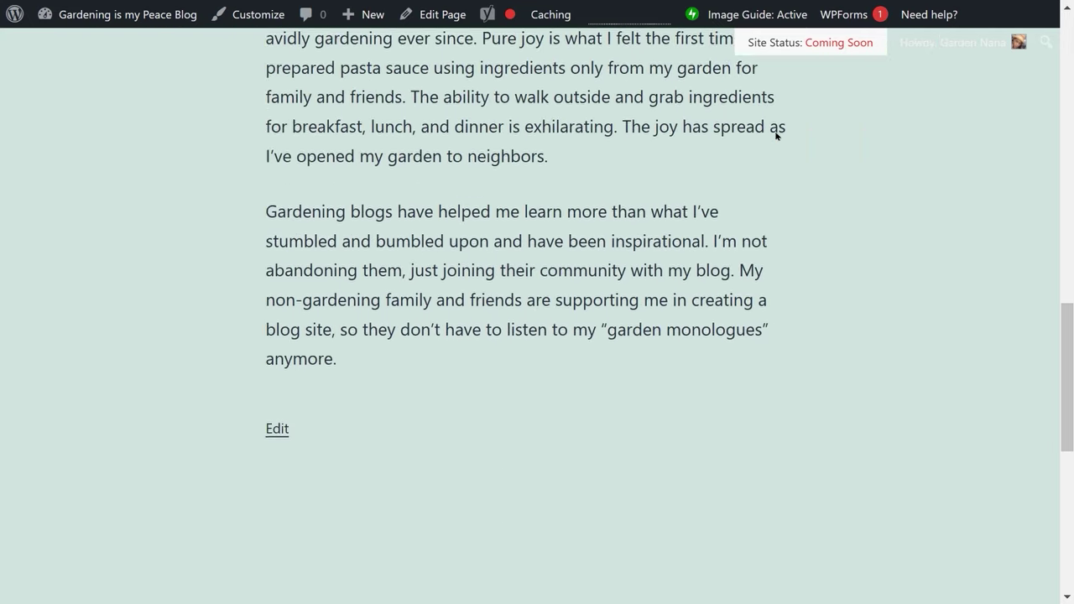
pyautogui.scroll(-1, 775, 136)
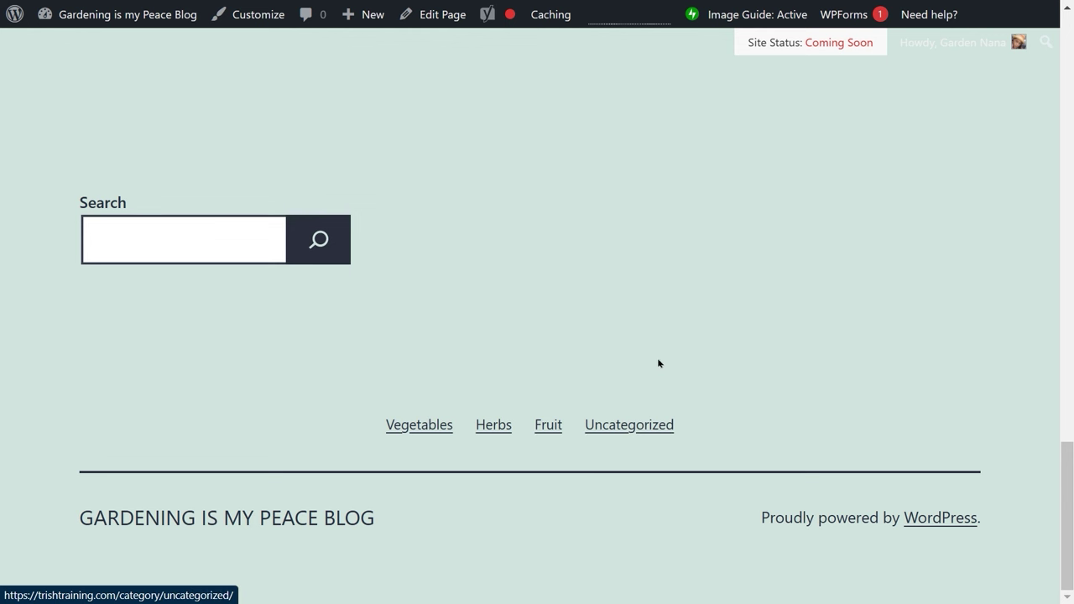
pyautogui.scroll(2, 660, 359)
pyautogui.scroll(1, 660, 358)
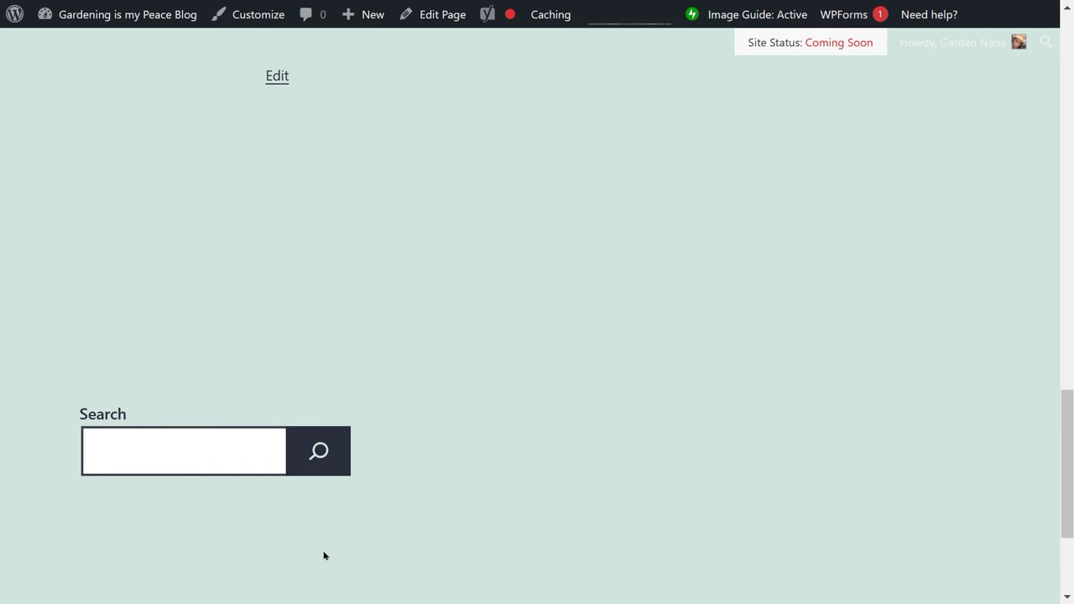
pyautogui.scroll(4, 401, 514)
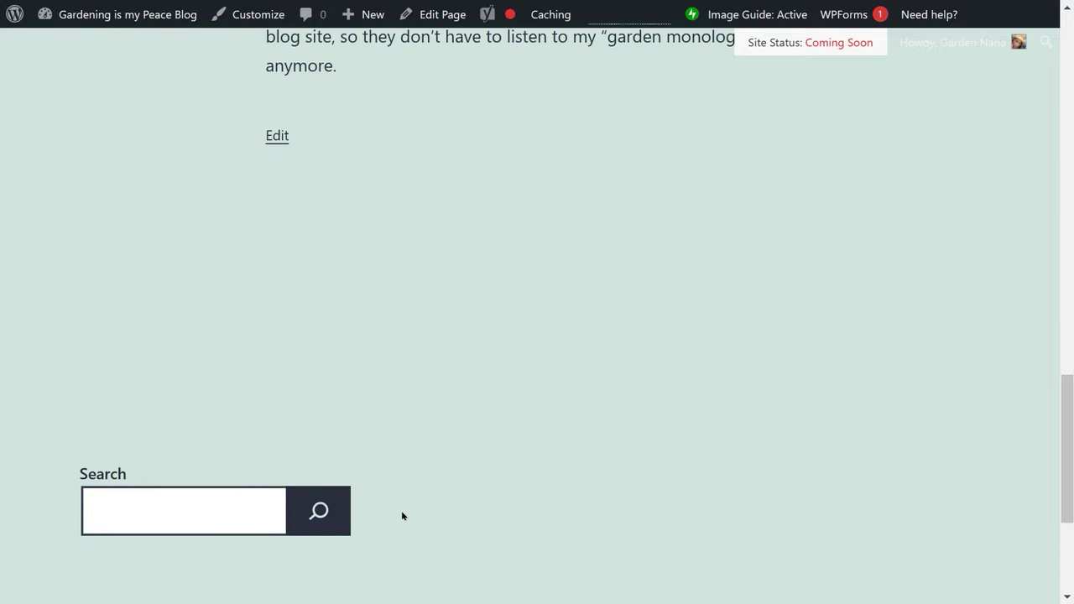
pyautogui.scroll(6, 432, 496)
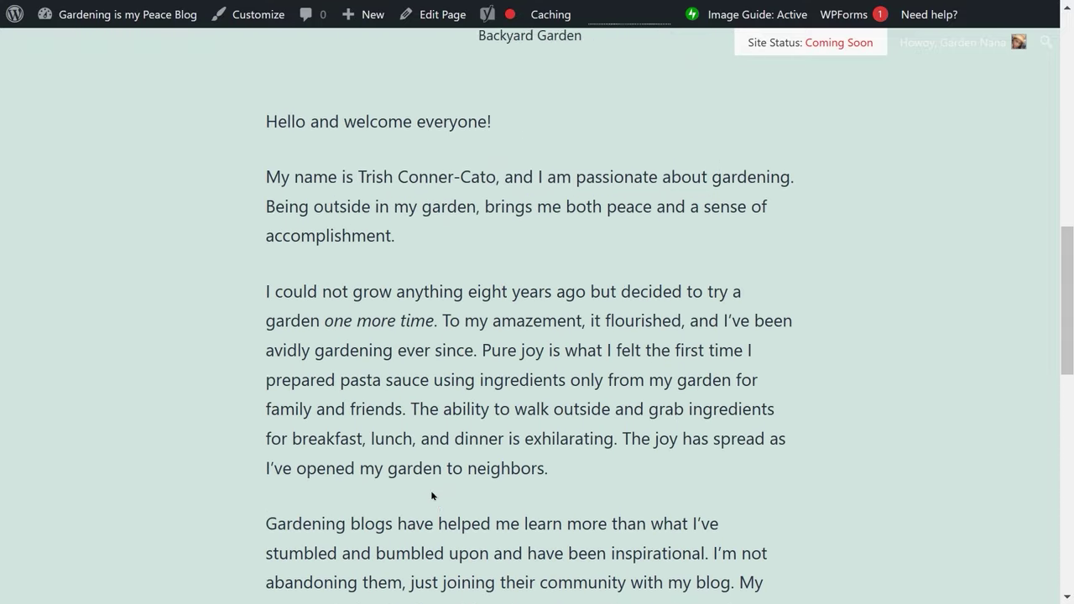
pyautogui.scroll(5, 431, 496)
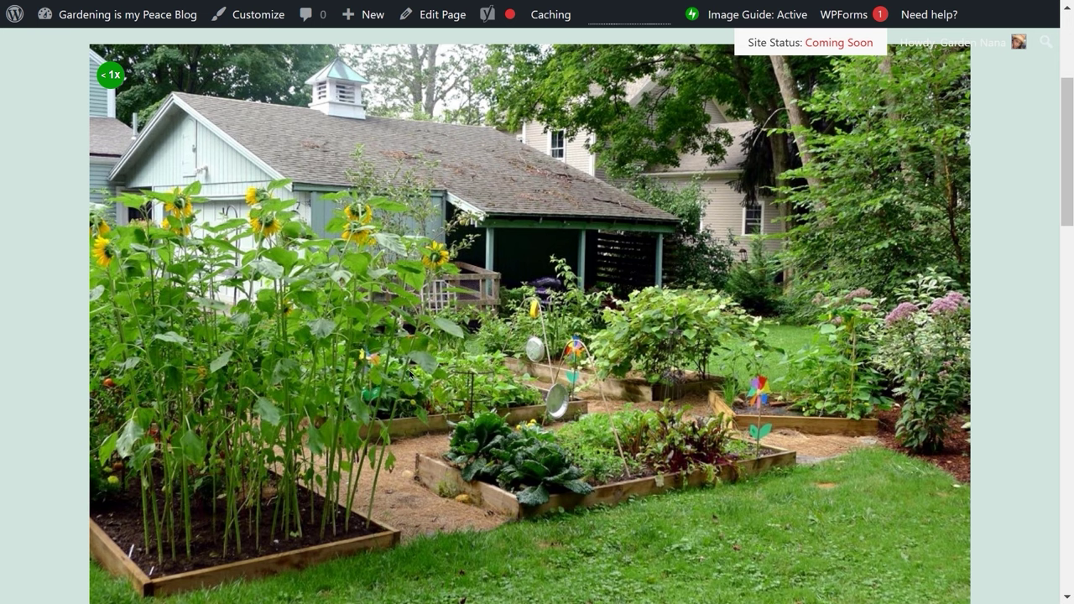
pyautogui.scroll(2, 707, 391)
pyautogui.scroll(2, 707, 392)
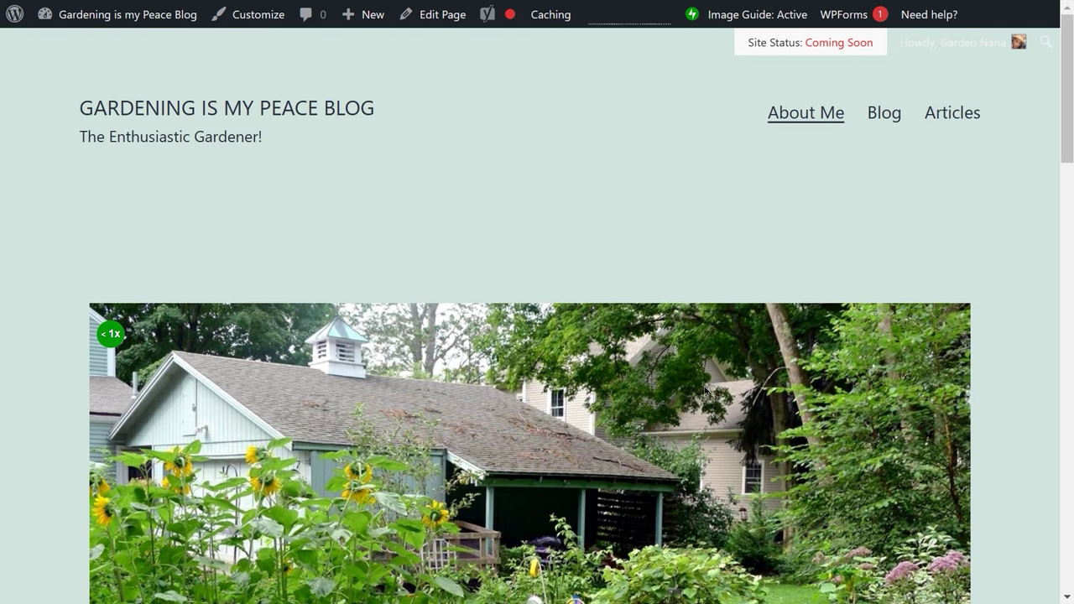
# Browse the live Blog page's posts, About My Garden and What Grows in My Garden
pyautogui.click(881, 122)
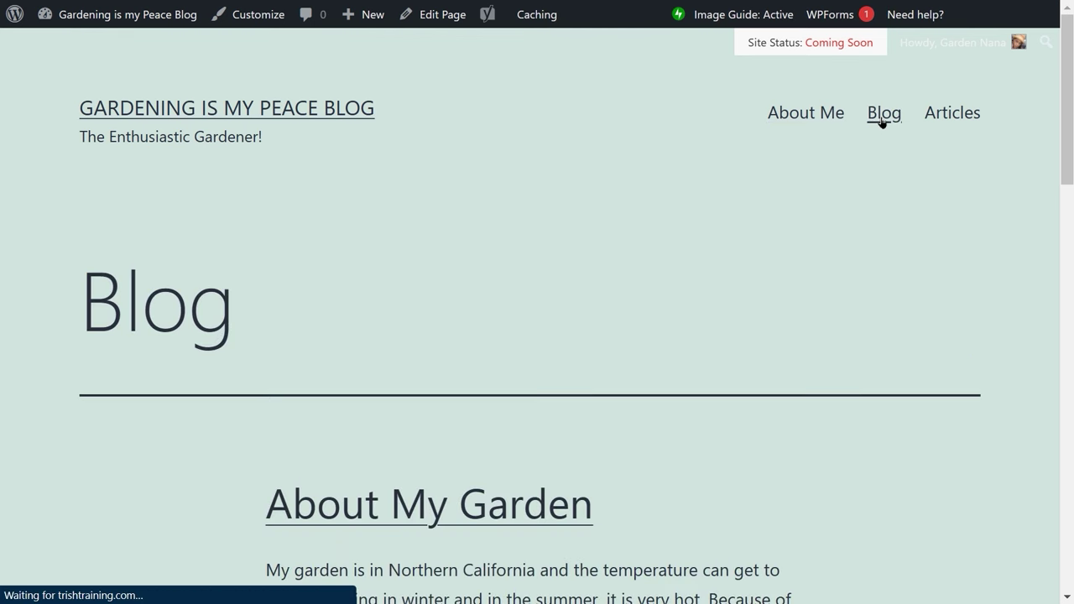
pyautogui.scroll(-3, 660, 293)
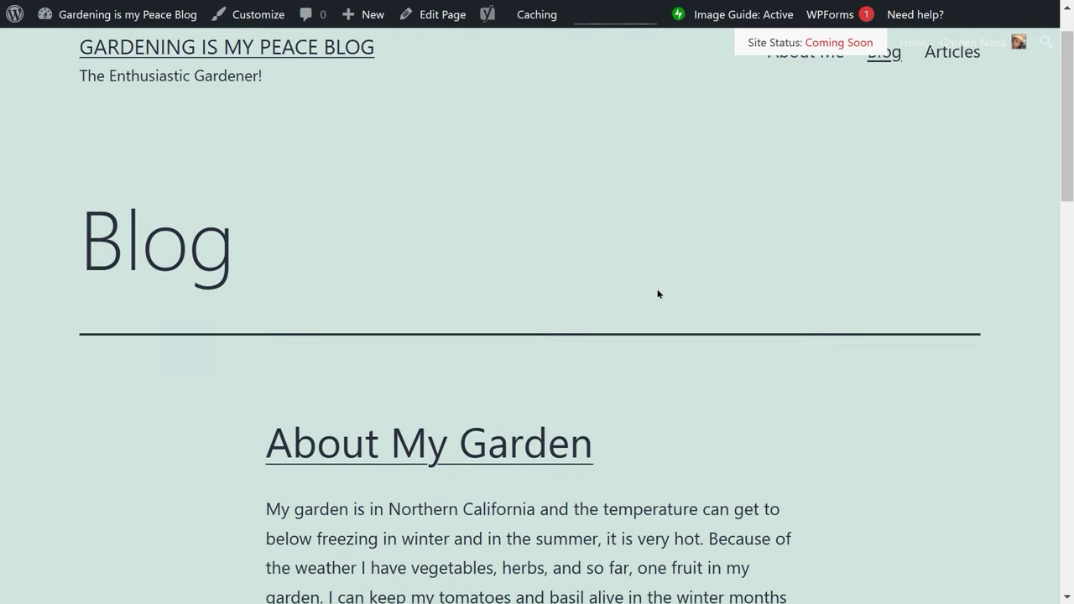
pyautogui.scroll(-1, 643, 298)
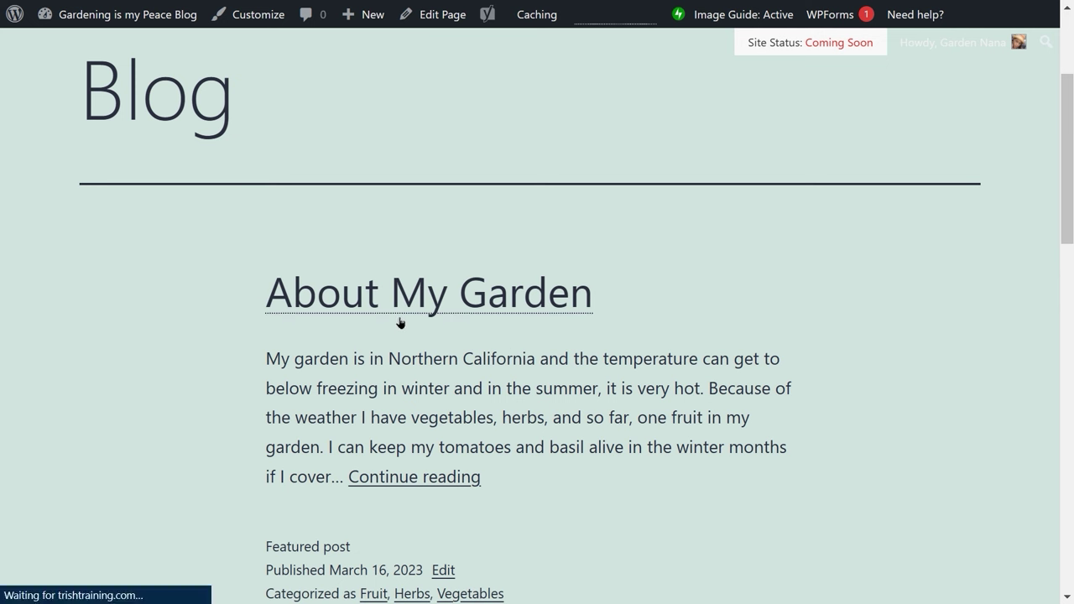
pyautogui.scroll(-1, 361, 370)
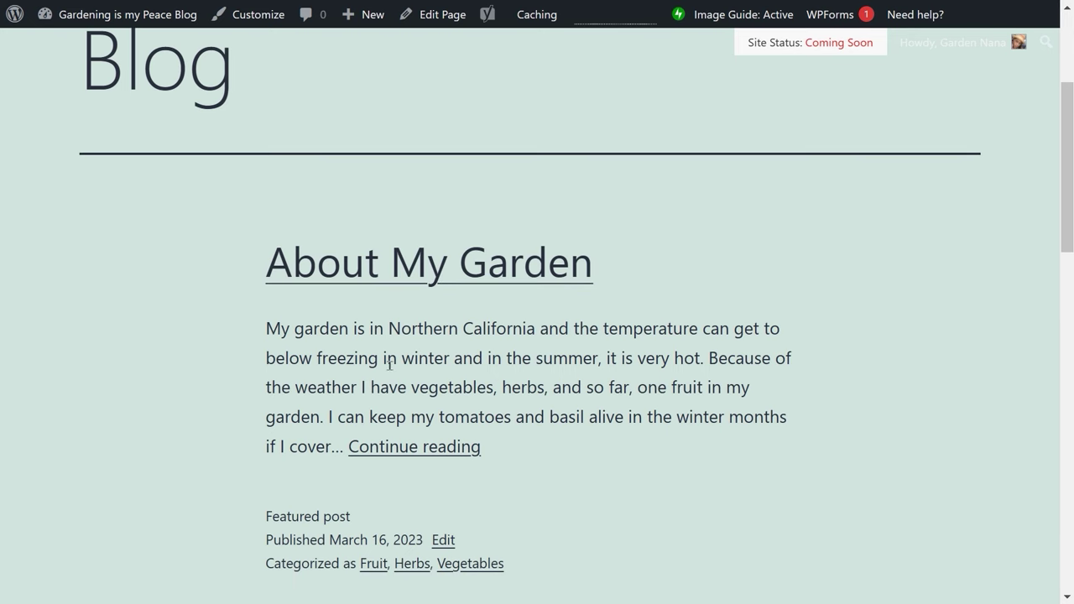
pyautogui.scroll(2, 389, 366)
pyautogui.scroll(-2, 390, 368)
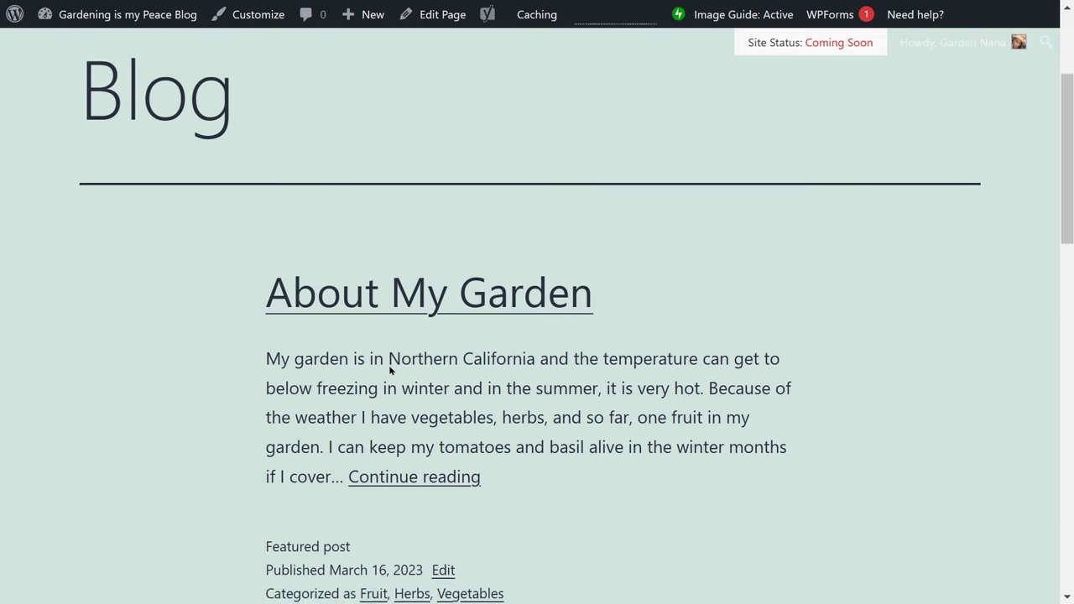
pyautogui.scroll(-7, 389, 369)
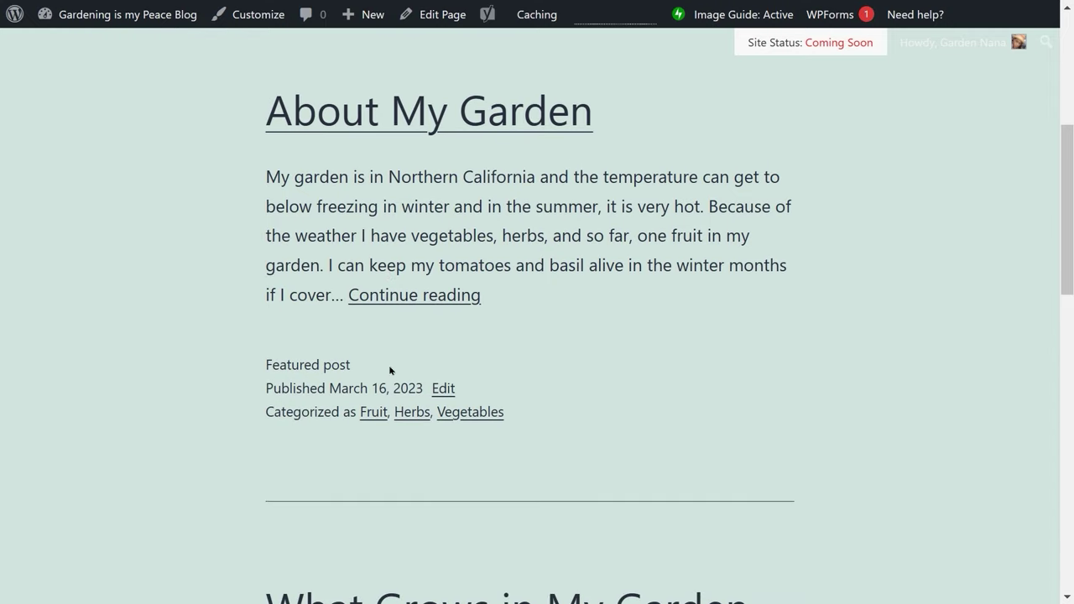
pyautogui.scroll(-1, 389, 370)
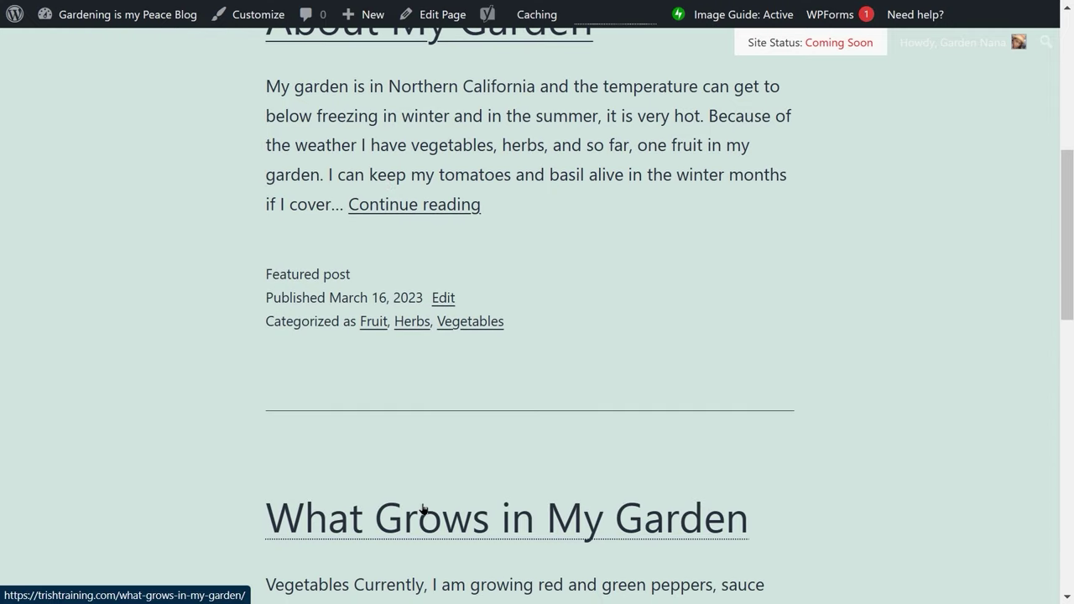
pyautogui.scroll(4, 433, 485)
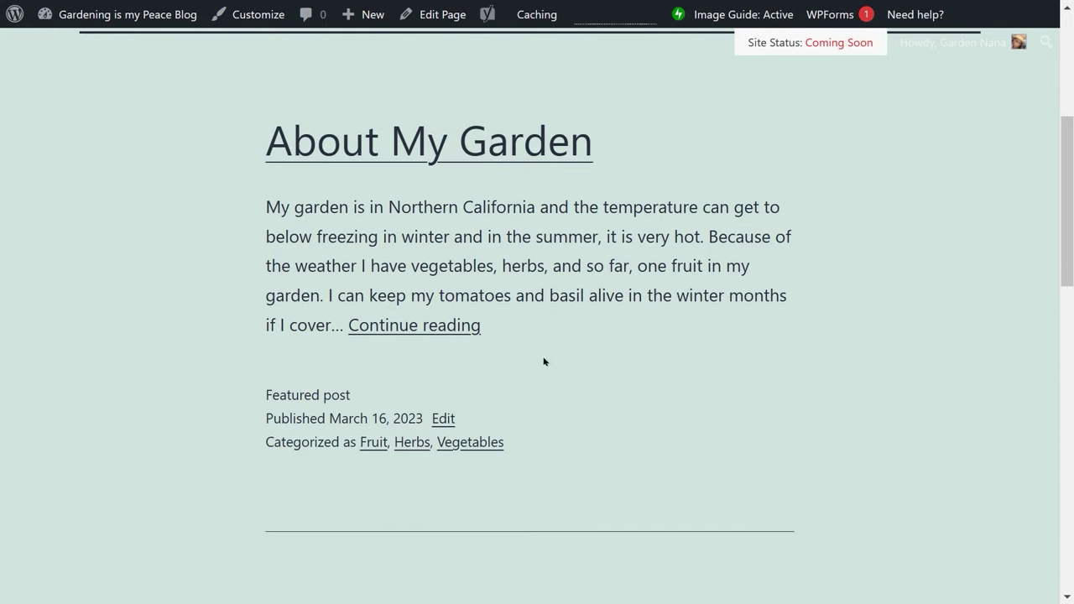
pyautogui.scroll(5, 412, 370)
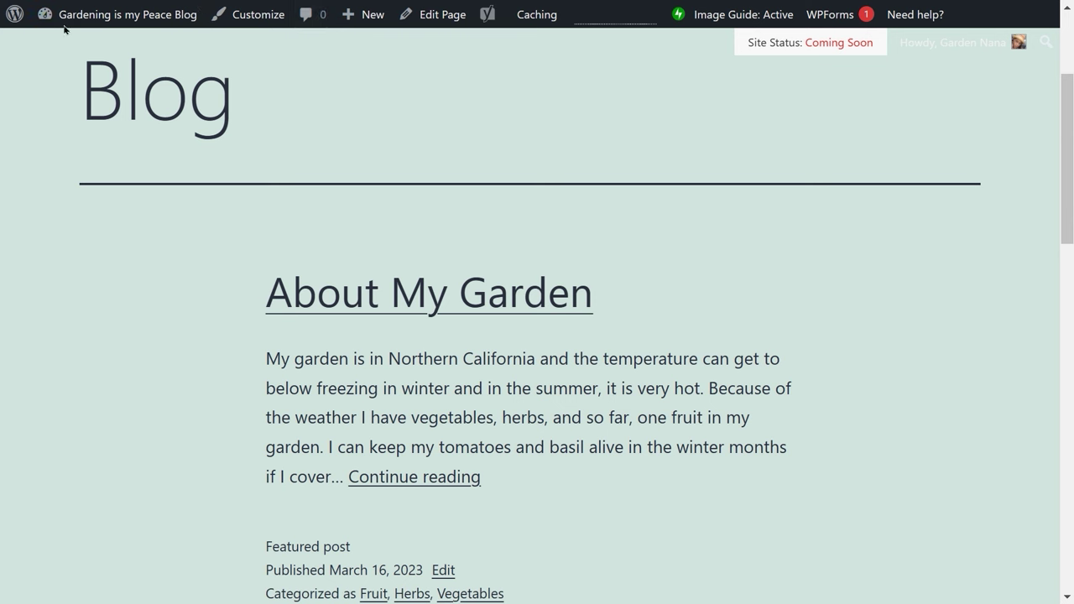
pyautogui.moveTo(54, 23)
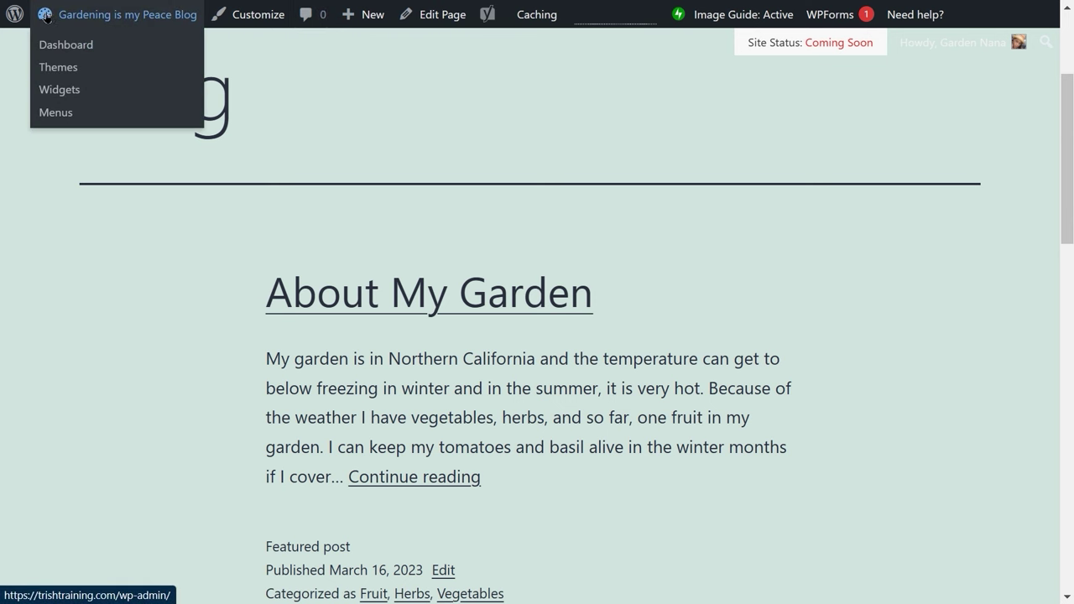
# Go from the installed Themes page to Add New Theme to browse popular themes
pyautogui.click(50, 75)
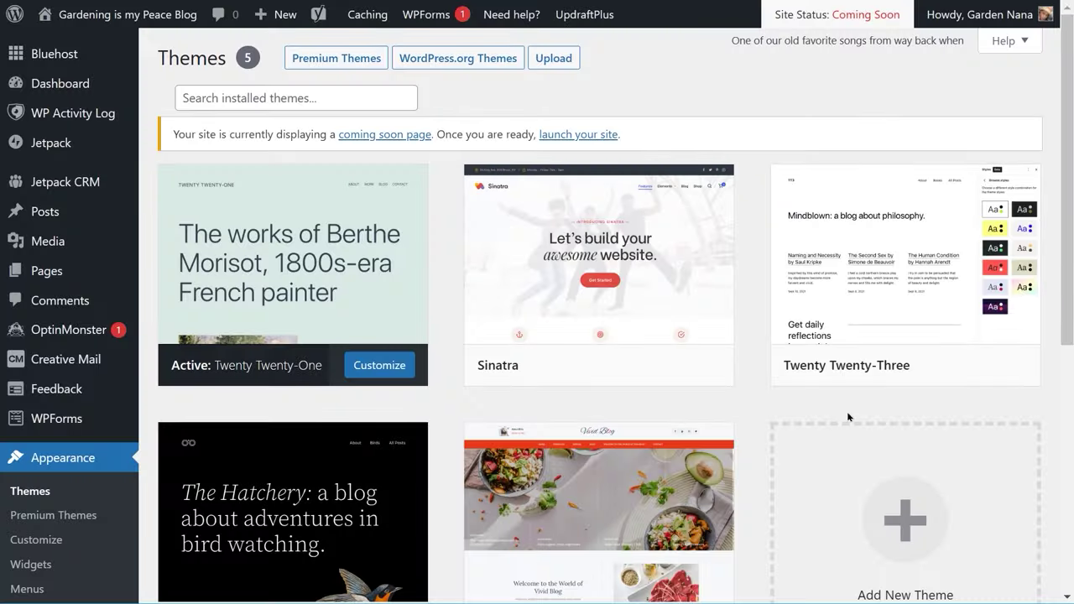
pyautogui.scroll(-1, 847, 416)
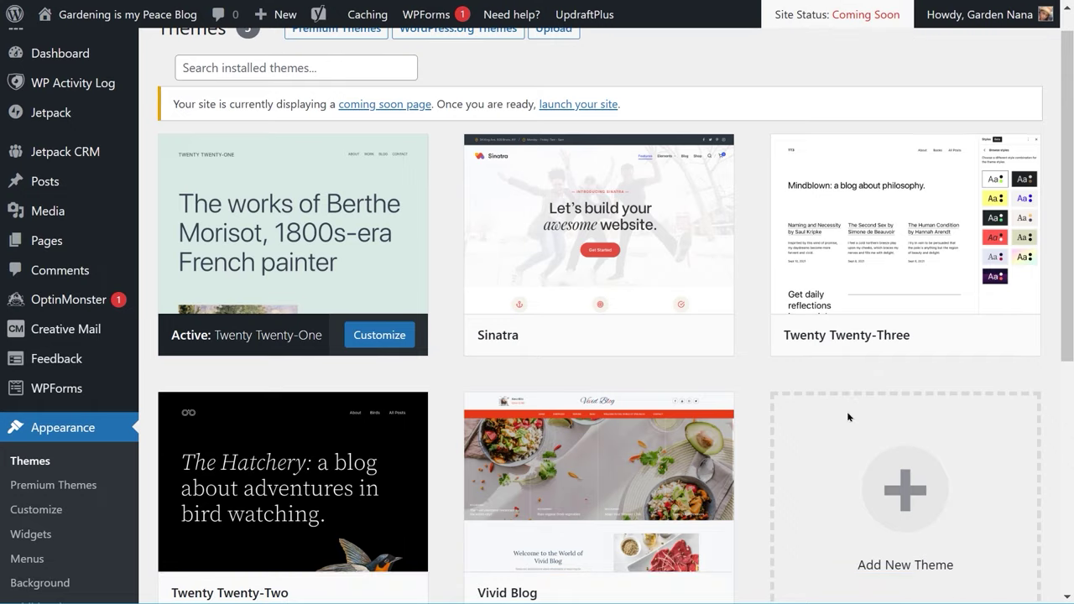
pyautogui.scroll(-1, 847, 417)
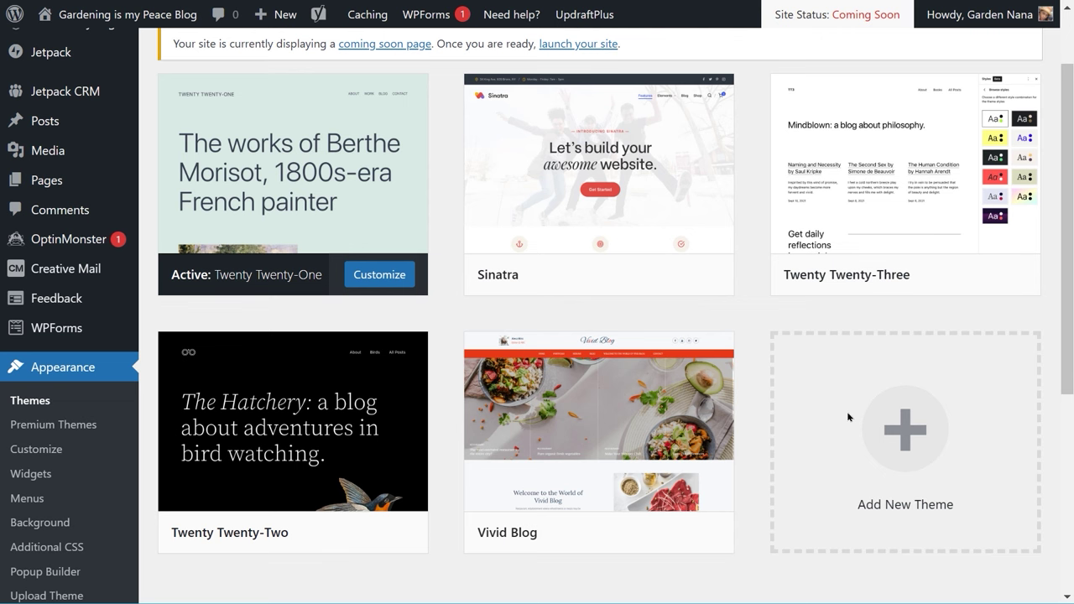
pyautogui.click(904, 436)
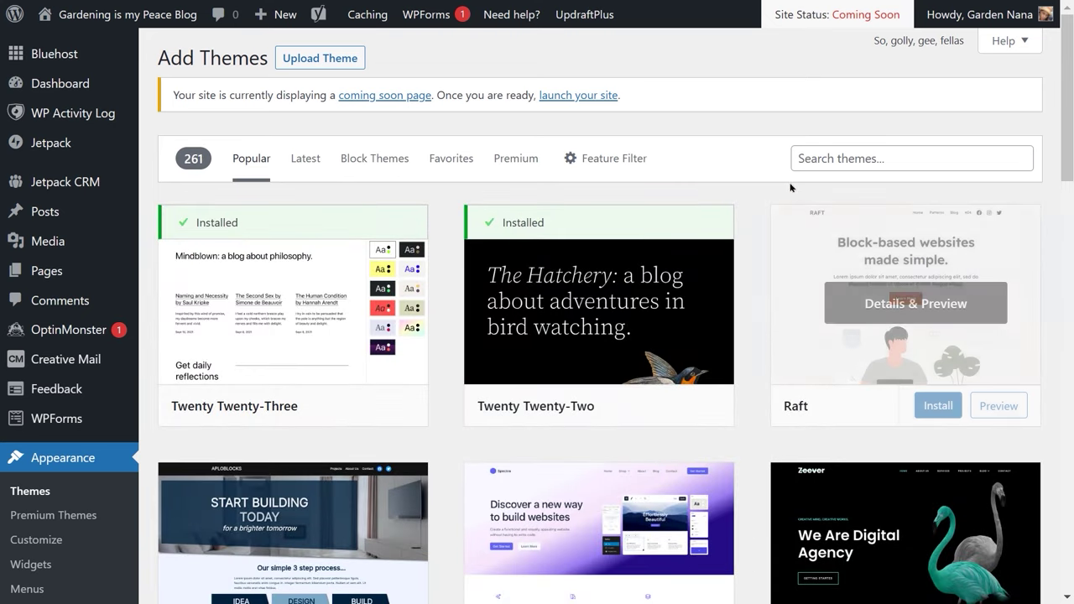
# Search the theme directory for 'blog' and browse the 3087 results
pyautogui.click(814, 161)
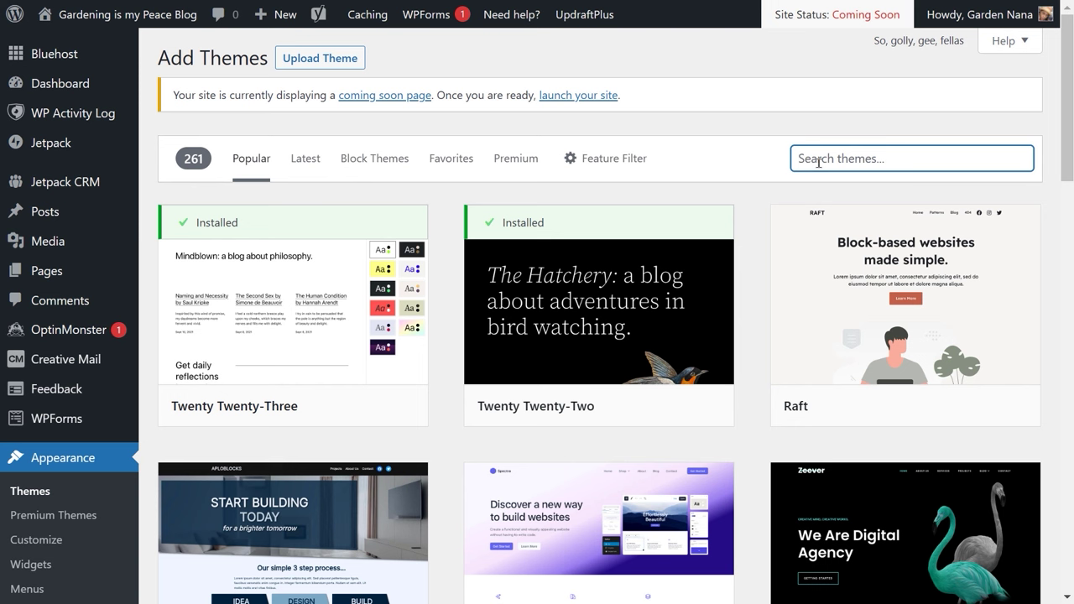
pyautogui.write('blog')
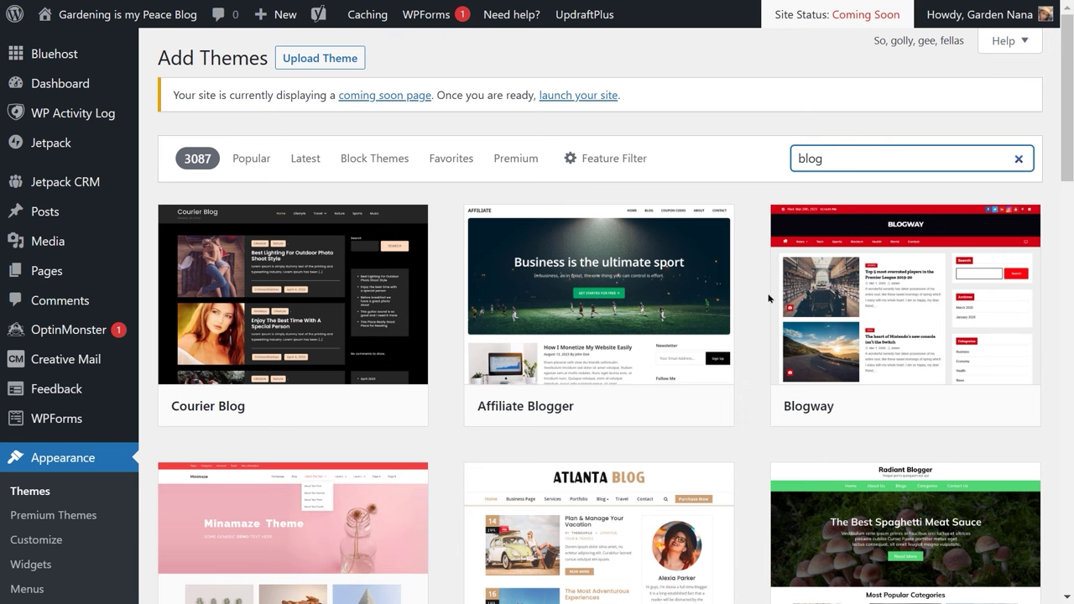
pyautogui.scroll(-3, 769, 297)
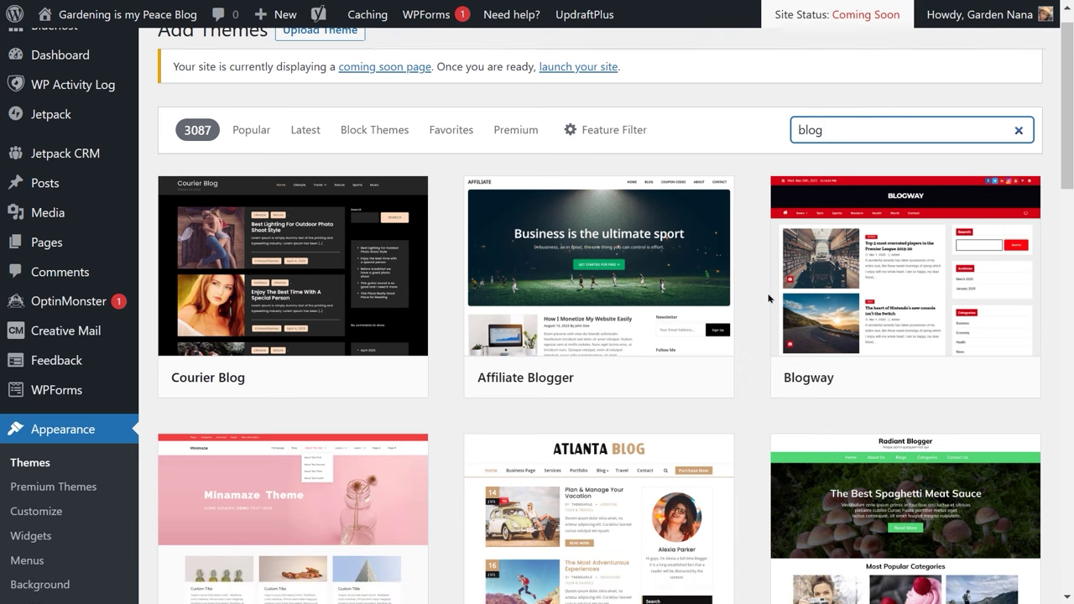
pyautogui.scroll(-5, 769, 297)
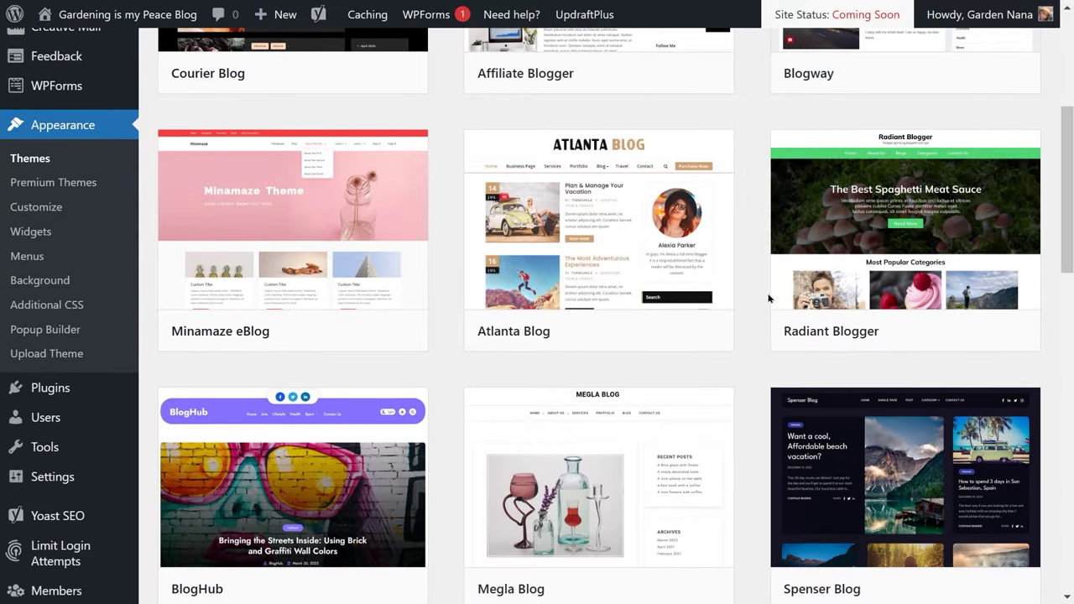
pyautogui.scroll(-6, 769, 297)
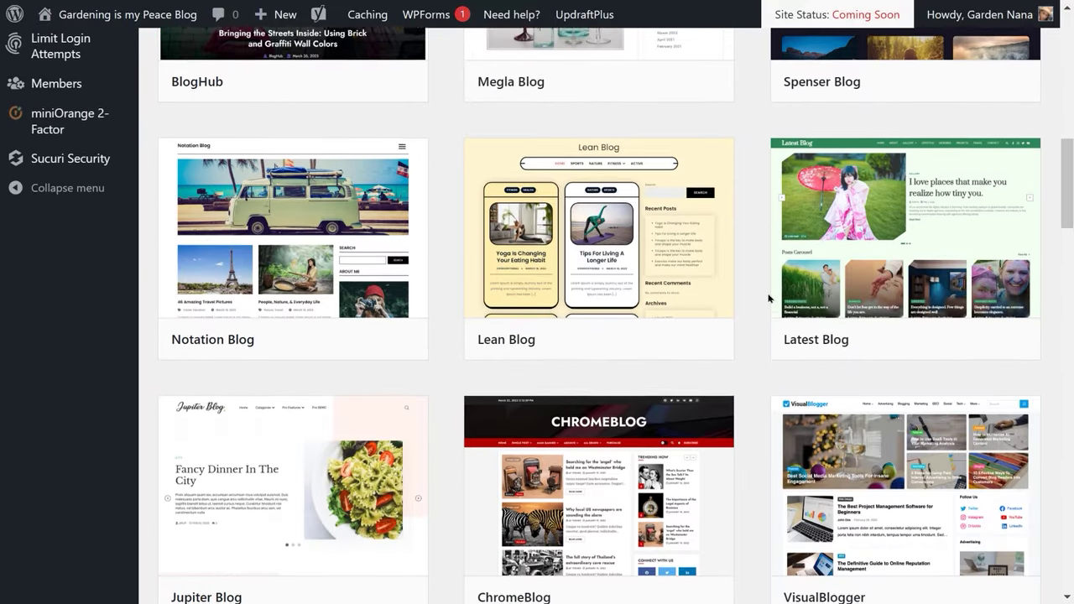
pyautogui.scroll(-4, 768, 297)
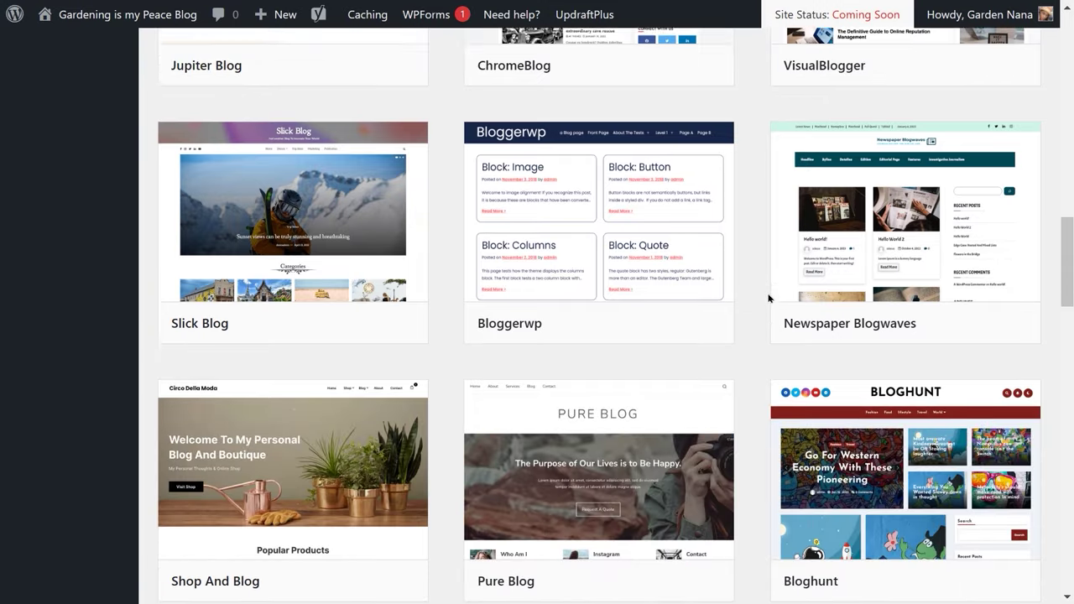
pyautogui.scroll(12, 768, 297)
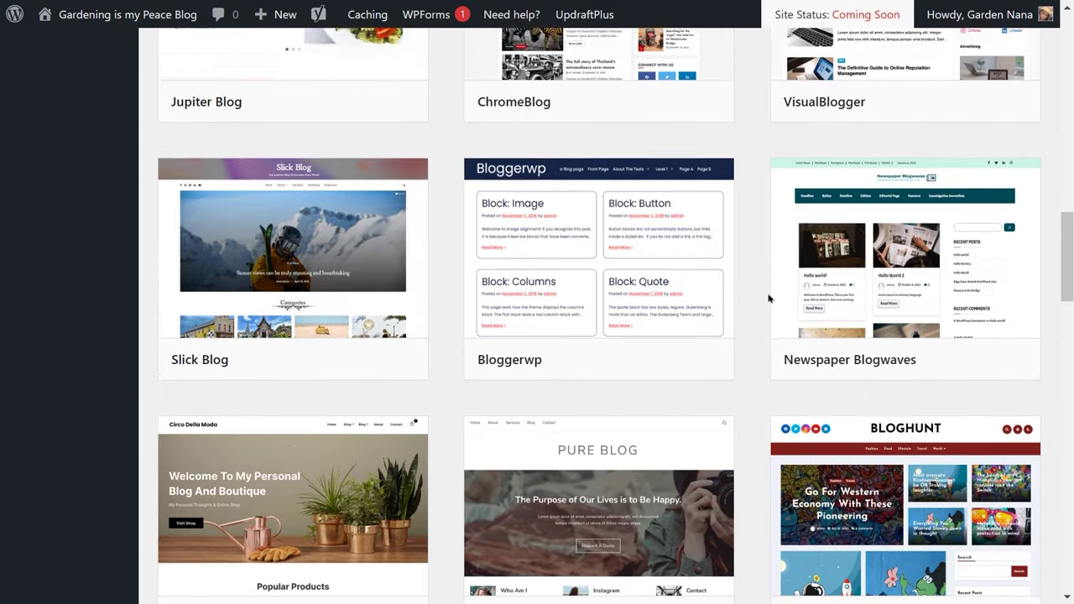
pyautogui.scroll(7, 769, 297)
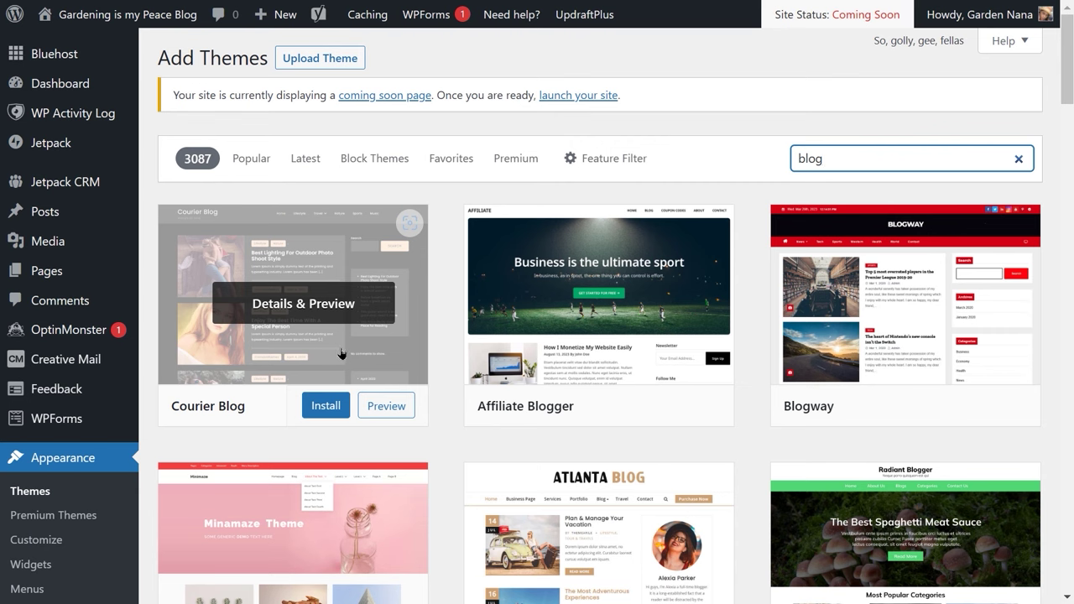
pyautogui.click(305, 310)
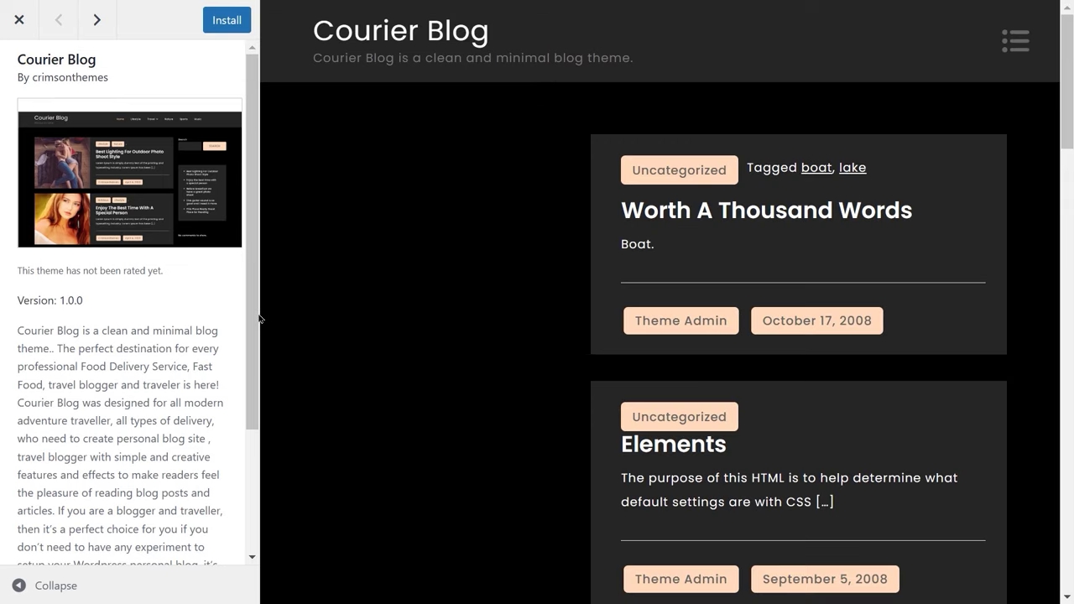
pyautogui.tripleClick(258, 327)
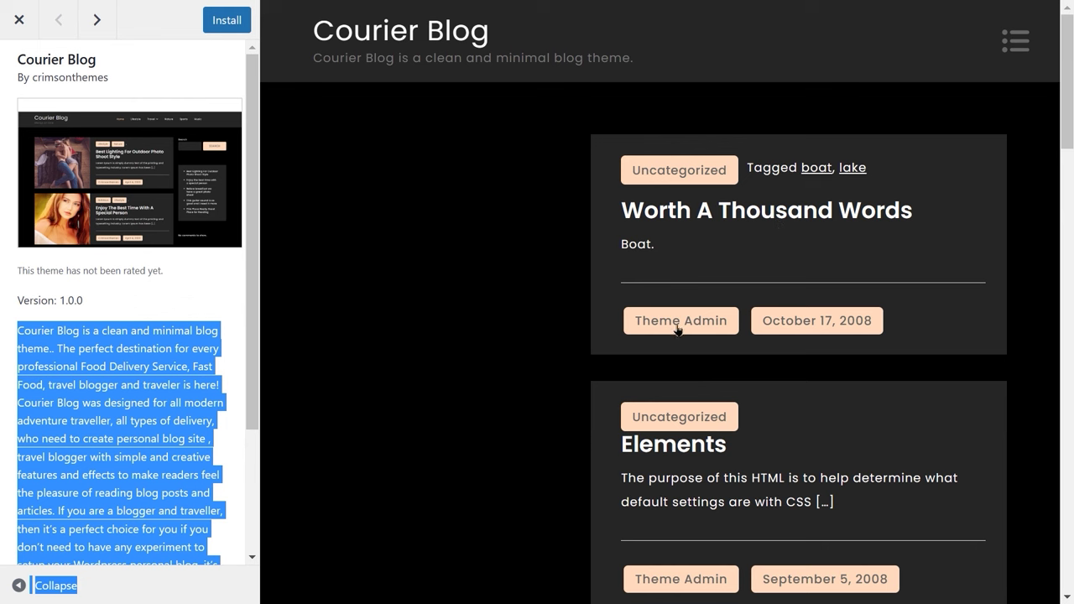
pyautogui.click(152, 352)
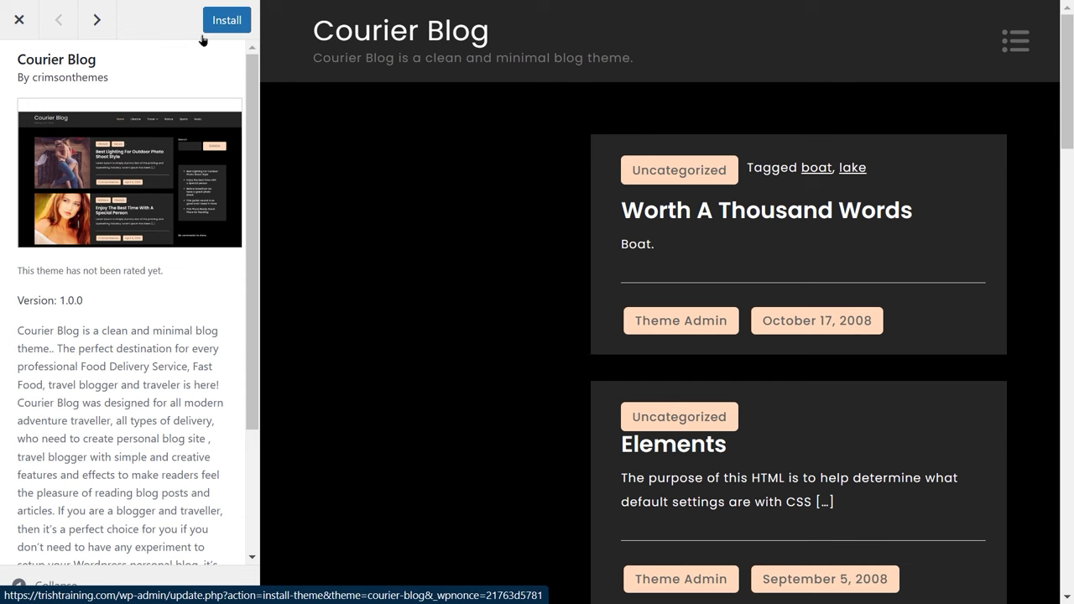
pyautogui.click(21, 21)
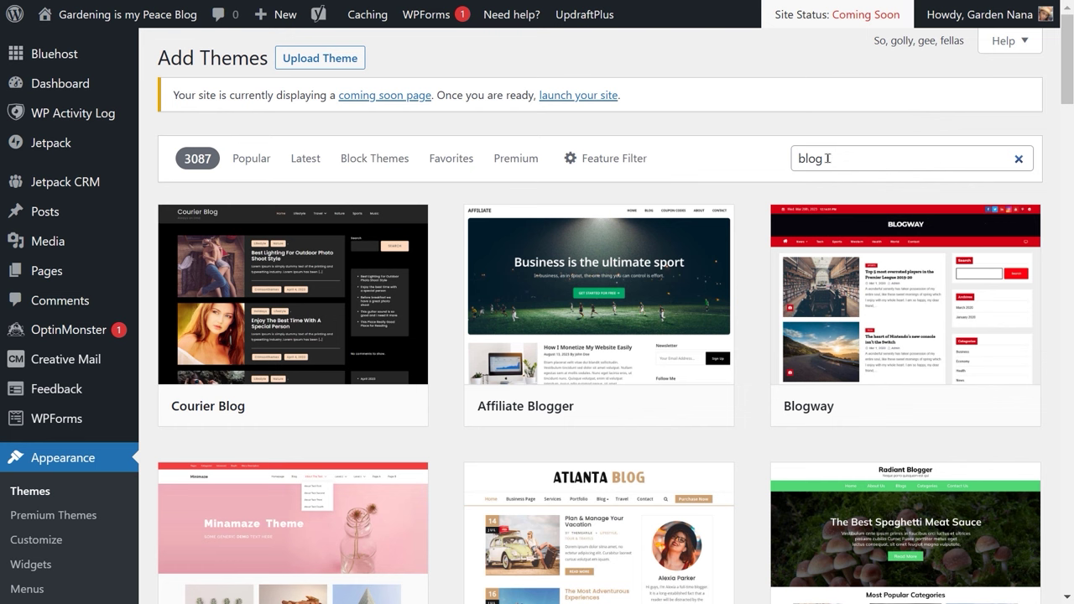
# Clear the 'blog' search and tick the Blog, Accessibility Ready and Custom Colors filters
pyautogui.click(1020, 159)
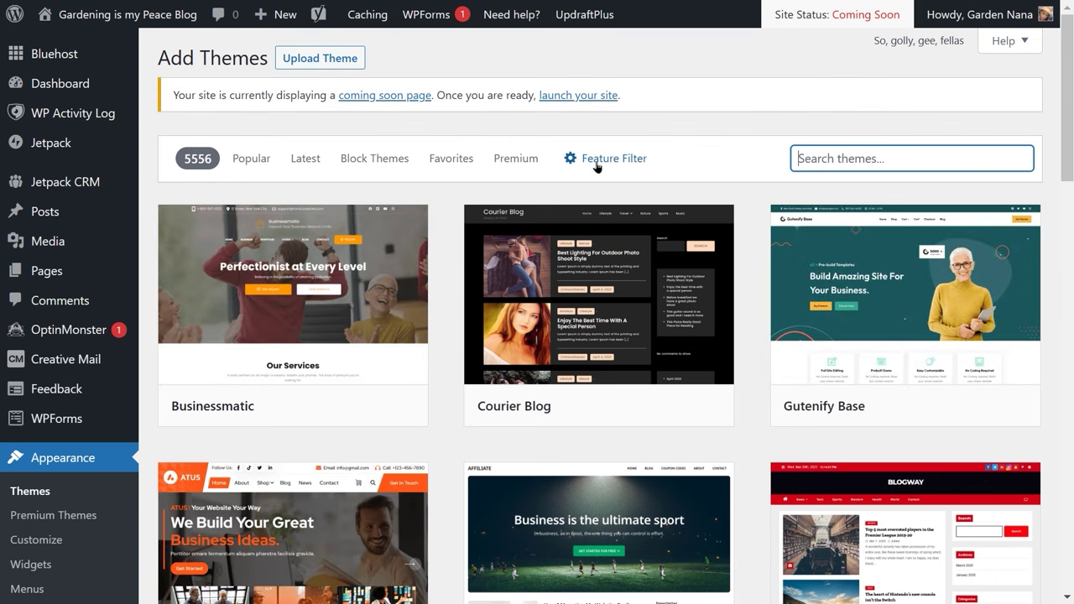
pyautogui.click(597, 160)
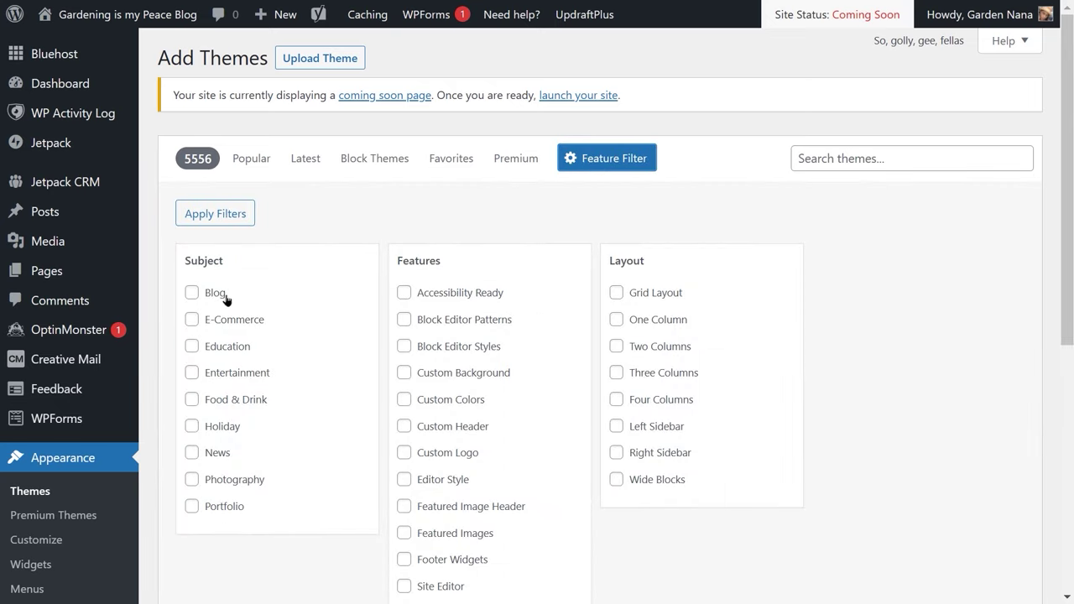
pyautogui.click(192, 293)
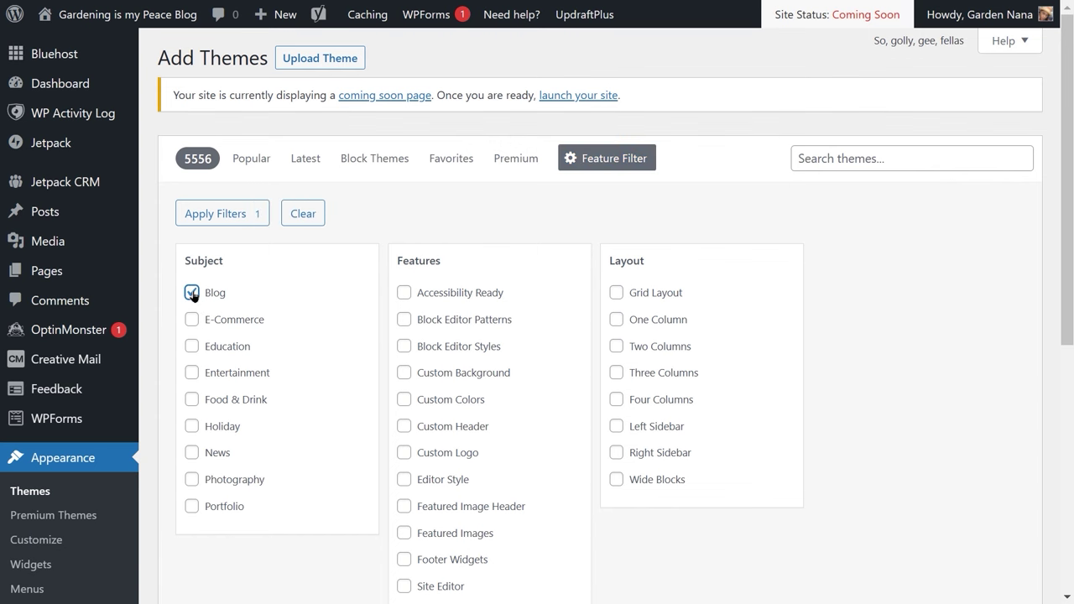
pyautogui.scroll(-2, 547, 280)
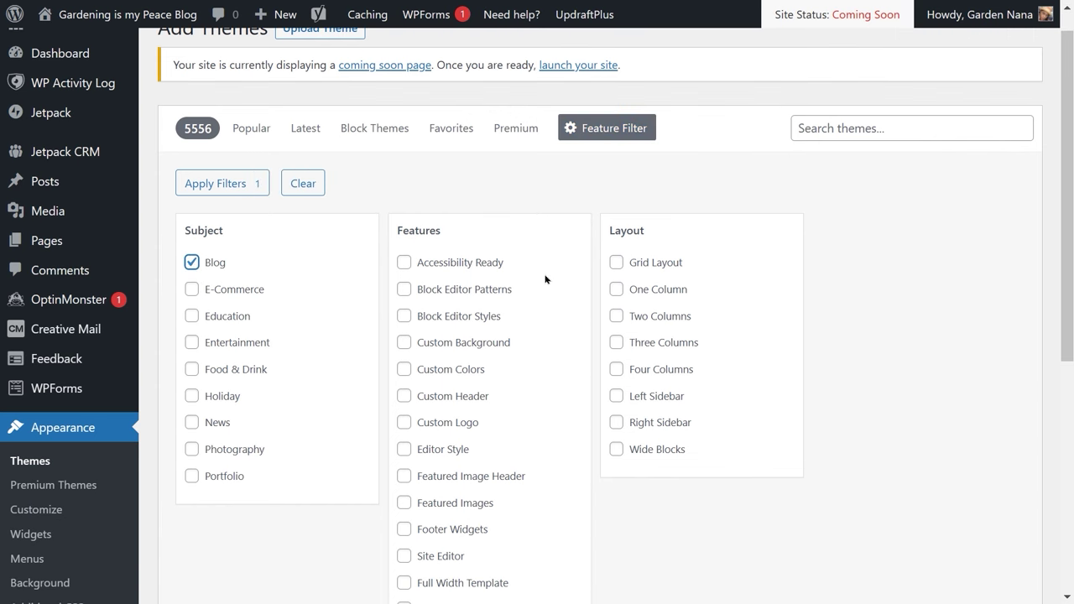
pyautogui.scroll(-1, 546, 278)
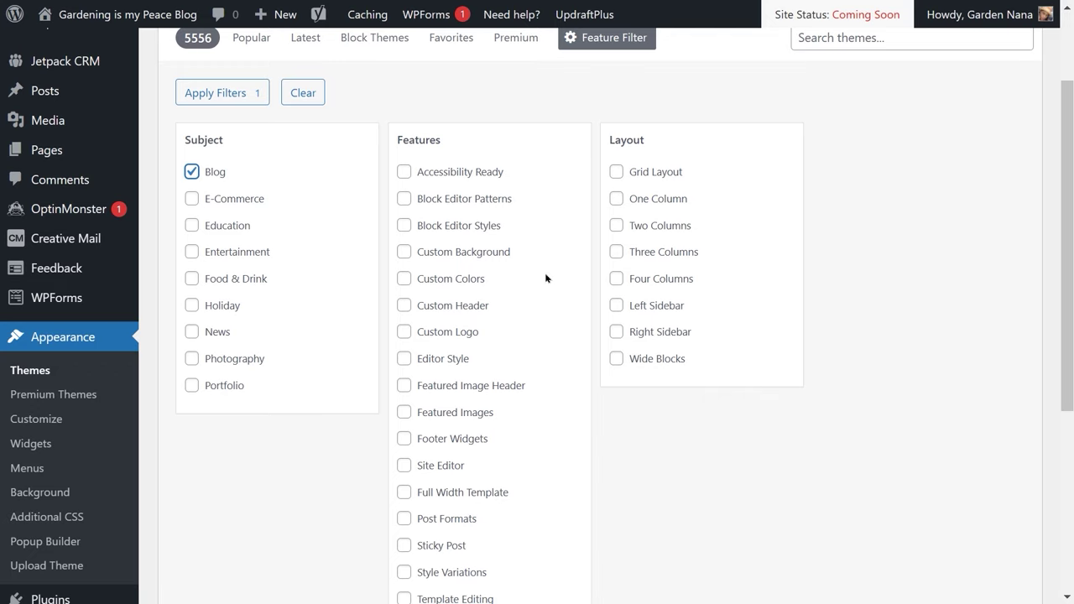
pyautogui.scroll(-2, 546, 278)
pyautogui.scroll(1, 546, 278)
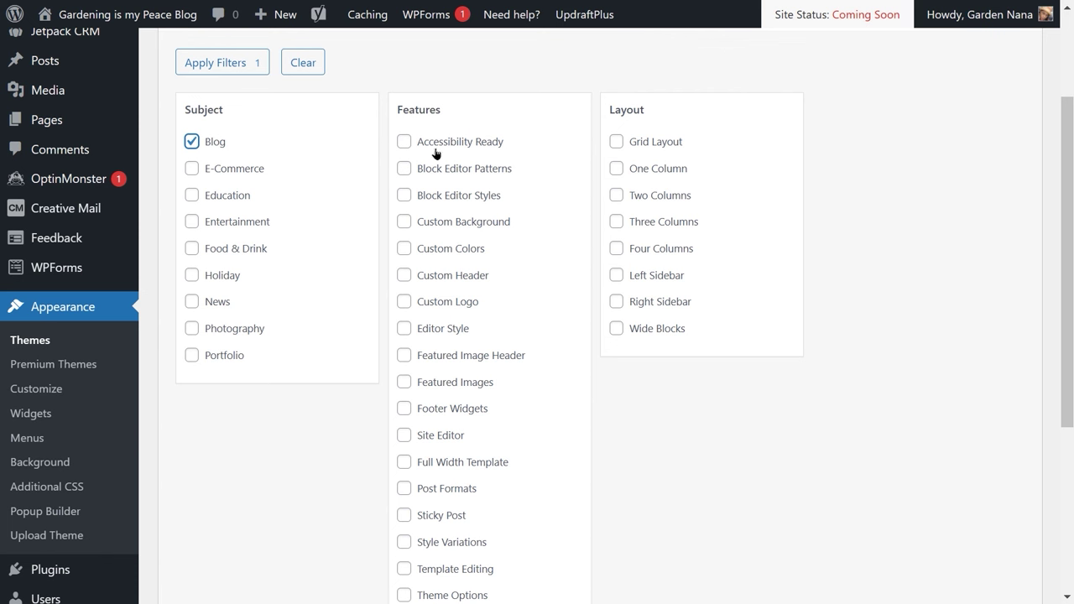
pyautogui.click(402, 145)
pyautogui.click(407, 253)
# Also tick Featured Images, Footer Widgets, Post Formats, Sticky Post, Custom Header and Right Sidebar
pyautogui.scroll(-1, 387, 257)
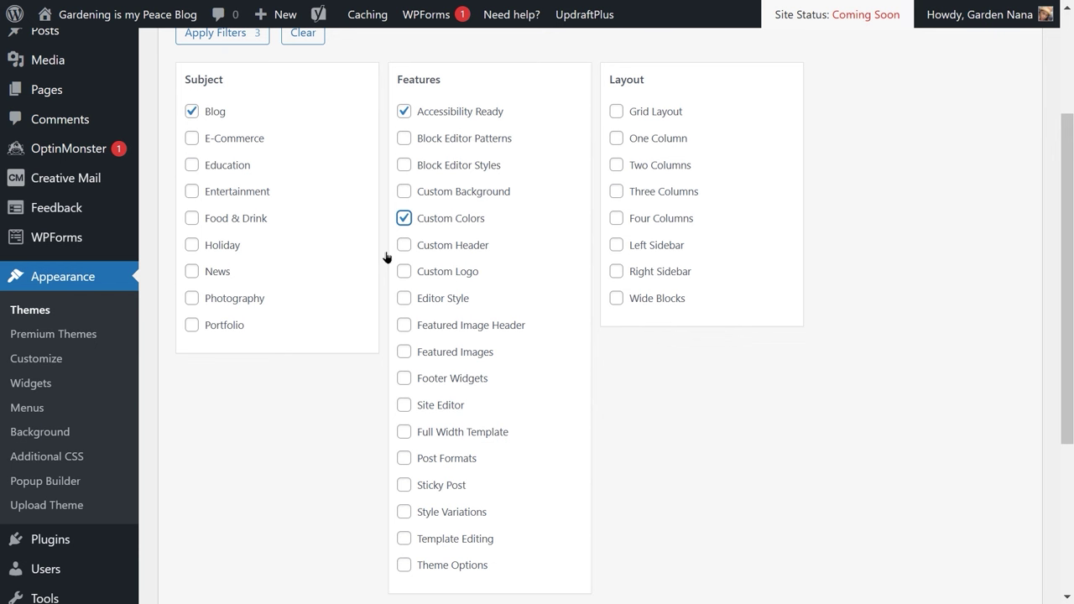
pyautogui.click(403, 352)
pyautogui.click(401, 383)
pyautogui.scroll(-1, 453, 428)
pyautogui.click(405, 401)
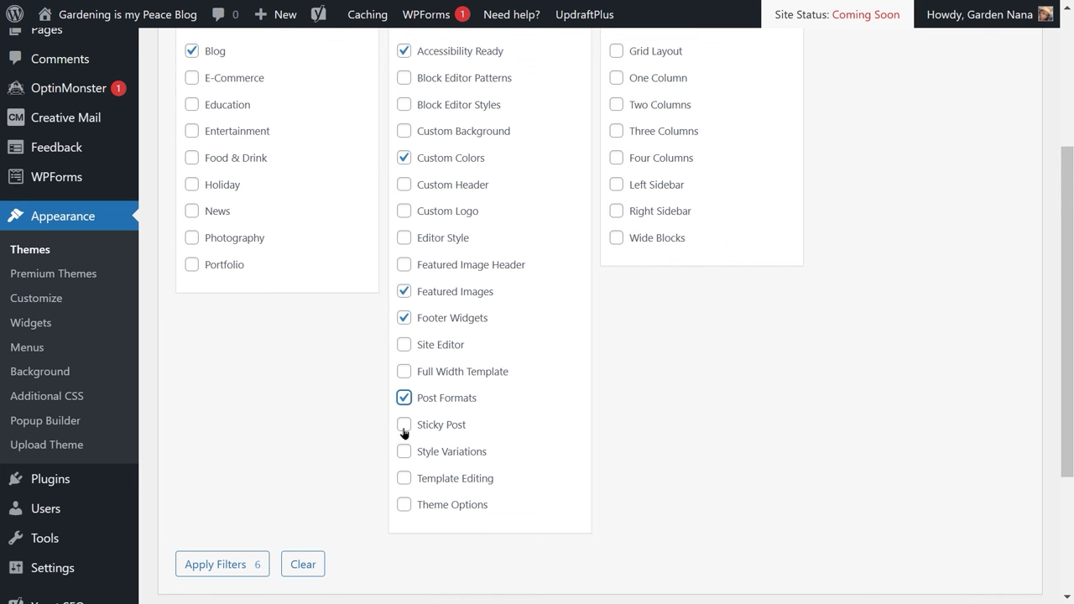
pyautogui.click(404, 430)
pyautogui.scroll(3, 540, 449)
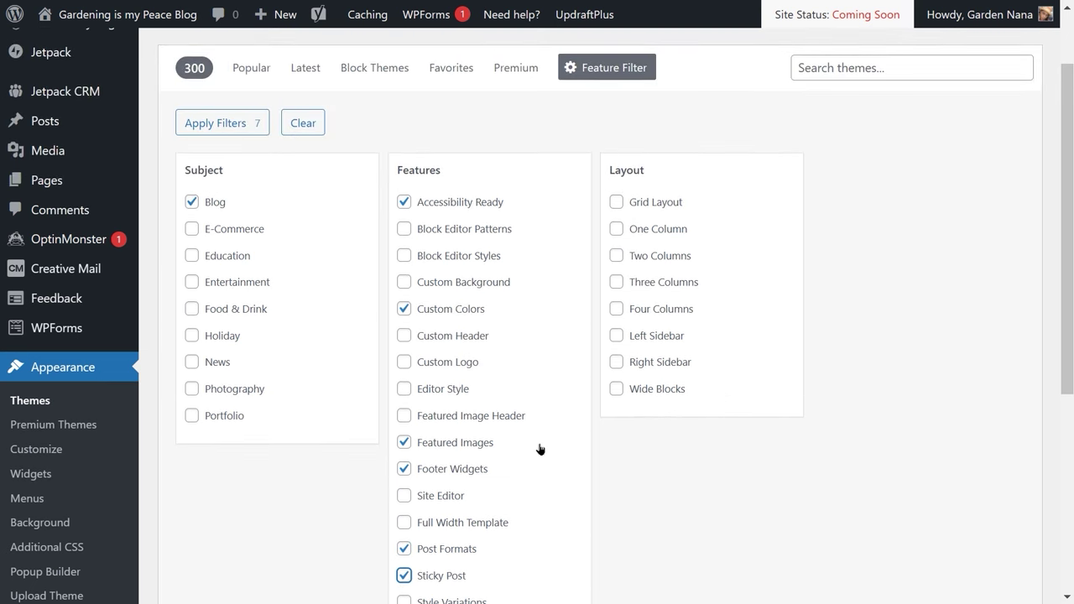
pyautogui.scroll(-1, 540, 449)
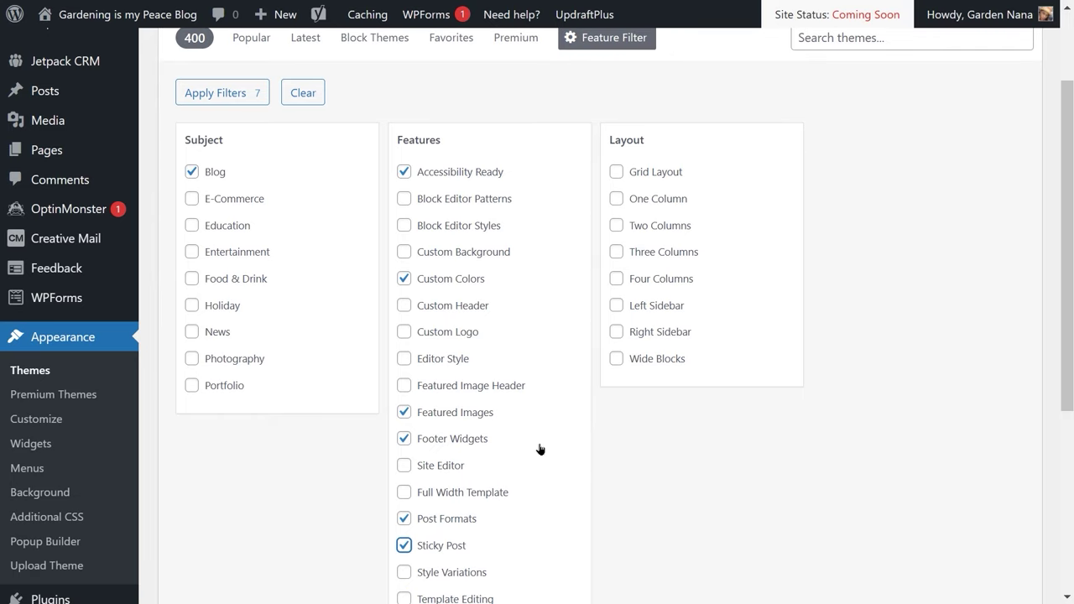
pyautogui.click(404, 305)
pyautogui.scroll(-2, 580, 477)
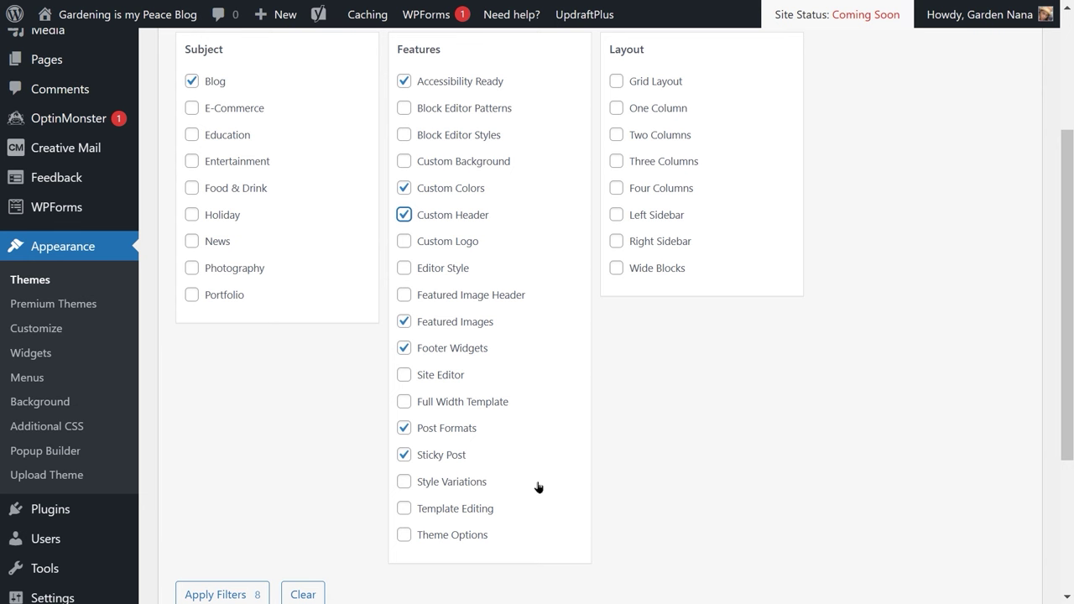
pyautogui.scroll(2, 538, 487)
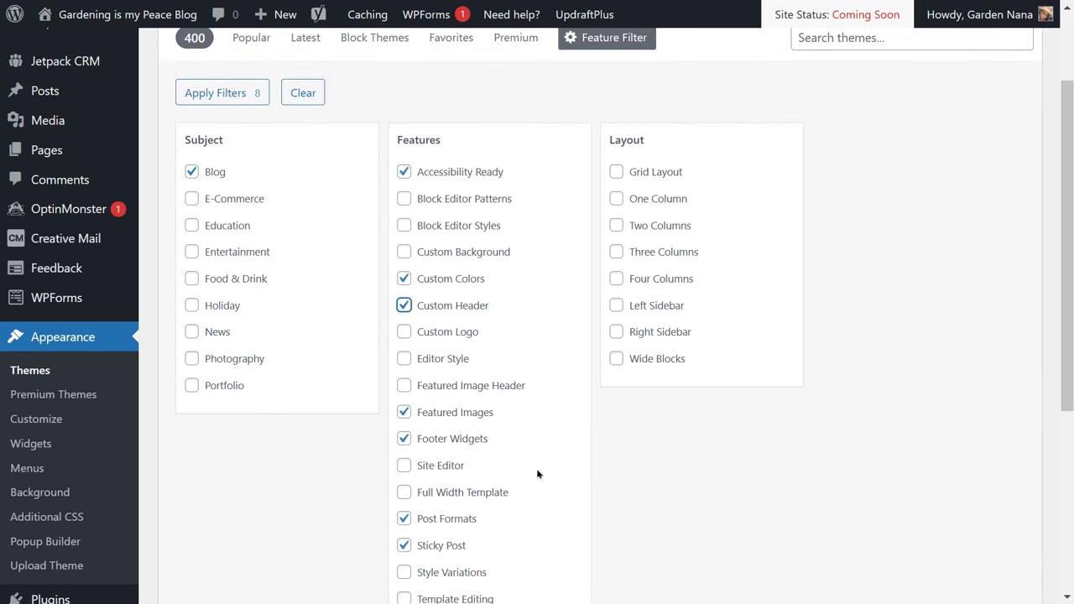
pyautogui.click(622, 334)
pyautogui.scroll(-1, 739, 498)
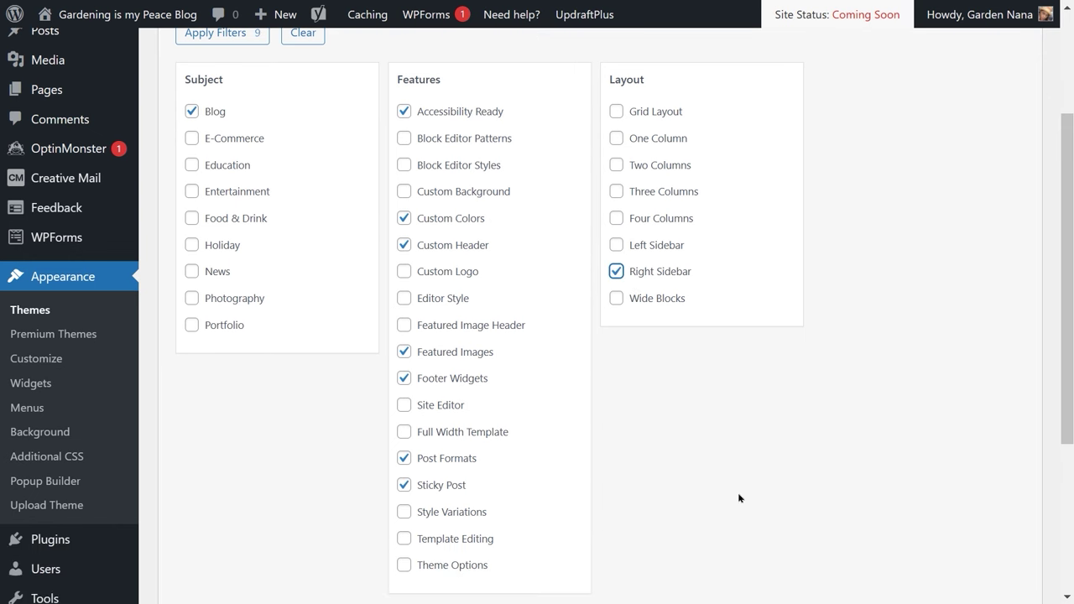
pyautogui.scroll(-2, 739, 497)
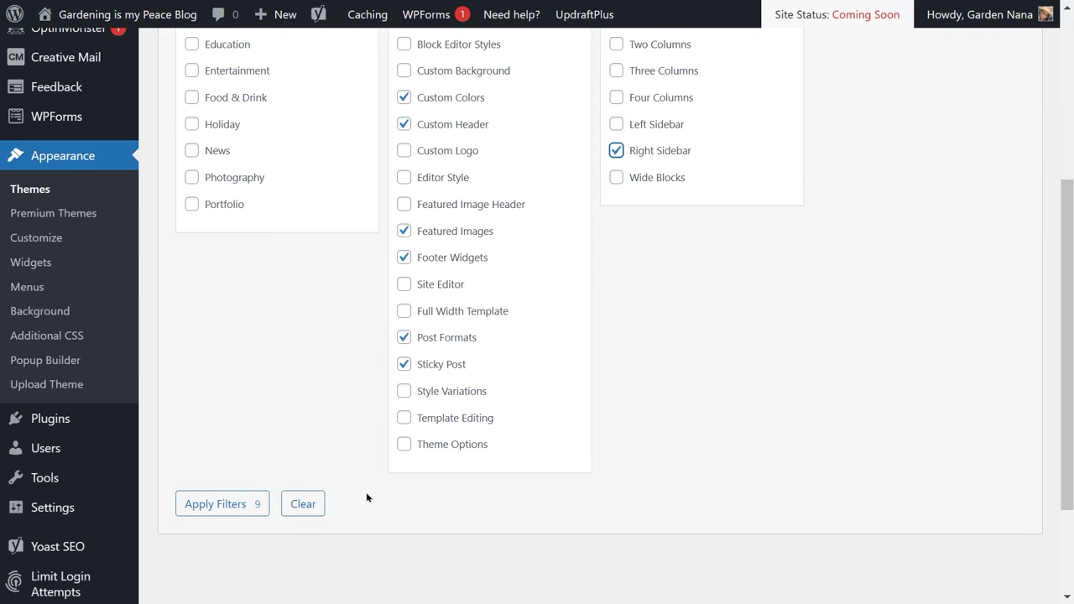
# Apply the nine feature filters and browse the 11 matching themes, including Agama Blue
pyautogui.click(235, 507)
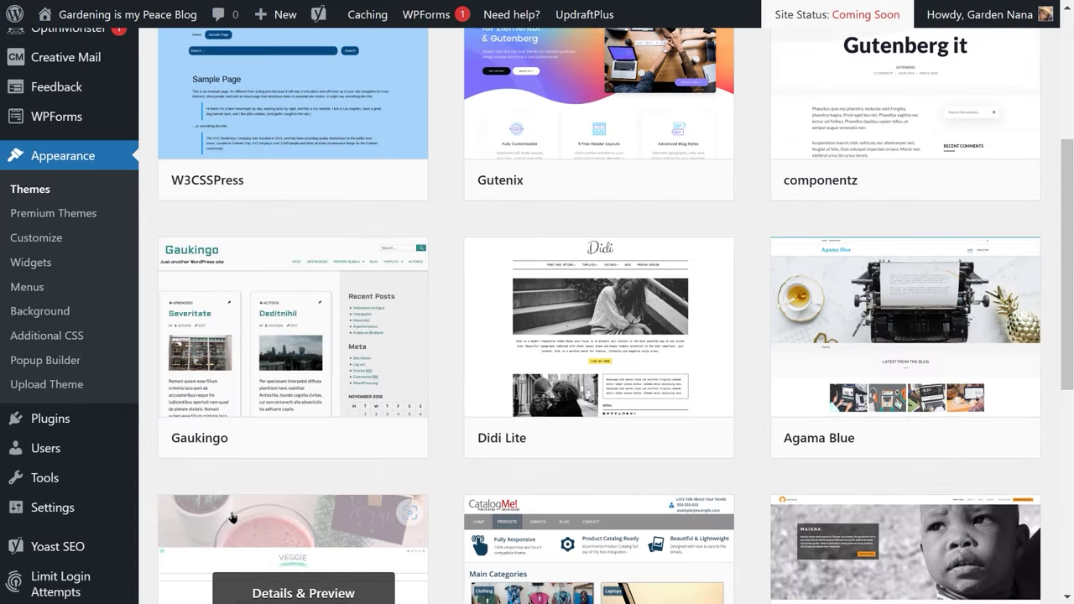
pyautogui.scroll(3, 546, 409)
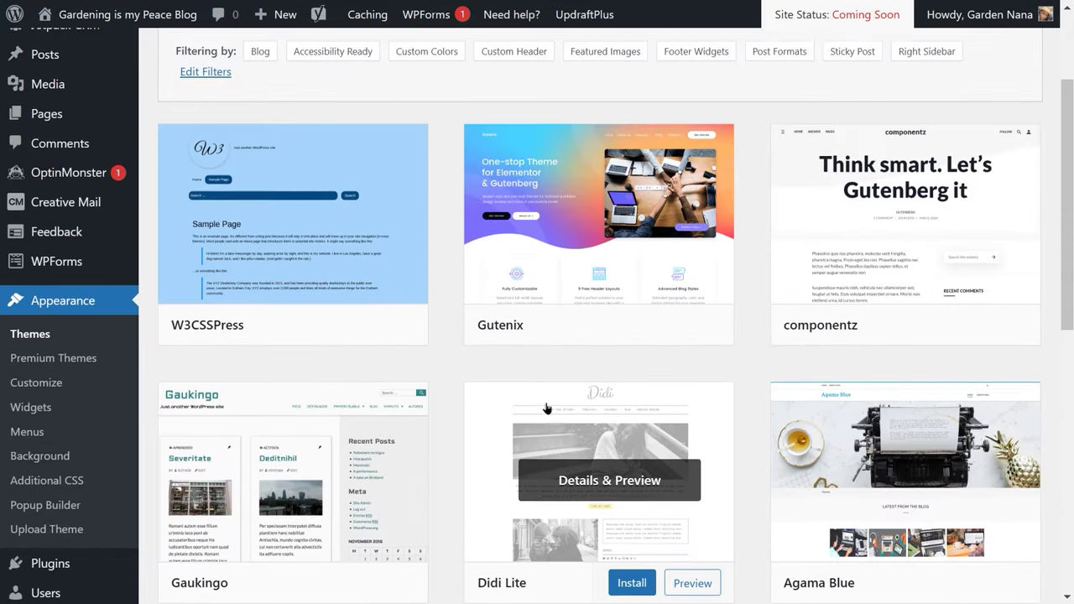
pyautogui.scroll(-6, 547, 409)
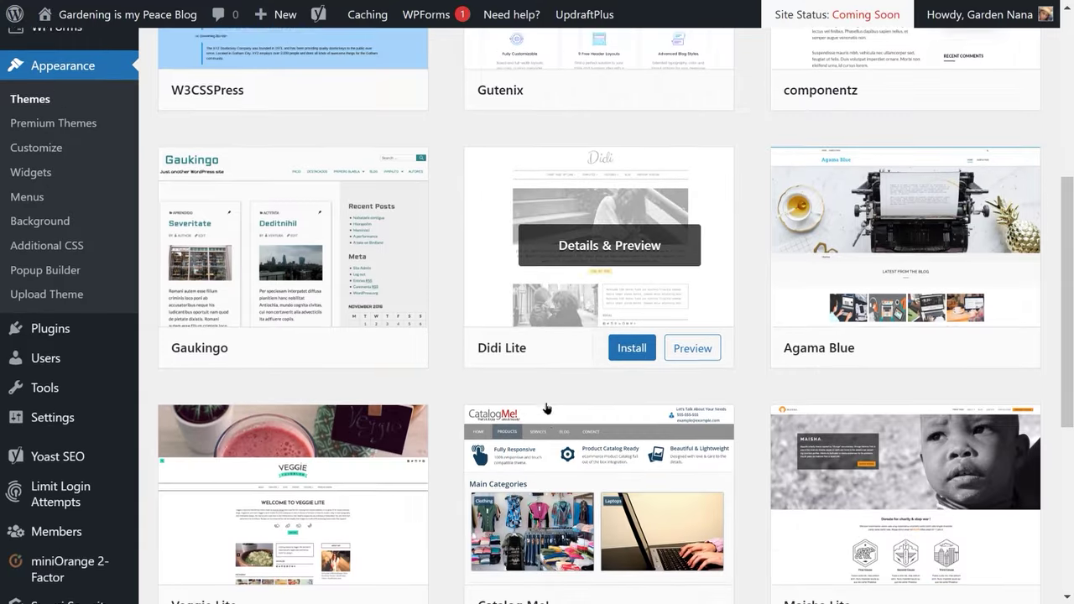
pyautogui.scroll(-3, 546, 409)
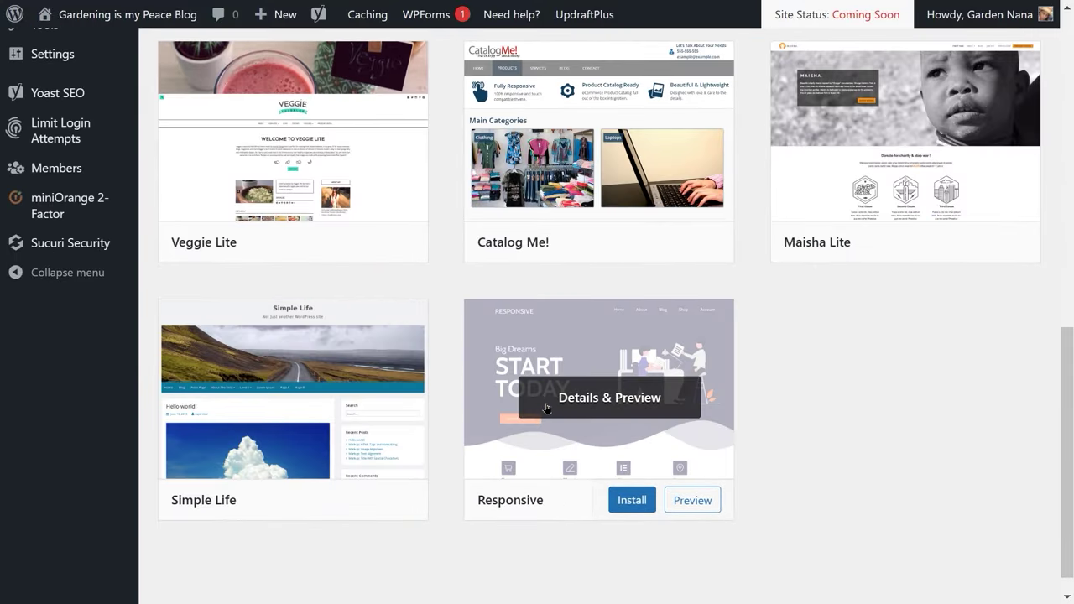
pyautogui.scroll(6, 546, 409)
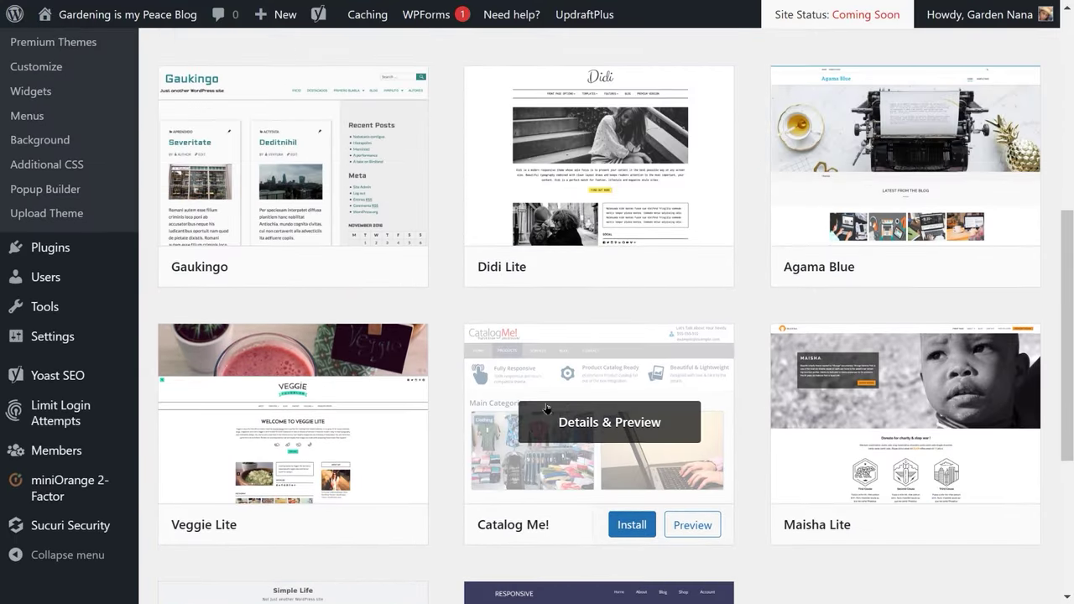
pyautogui.scroll(2, 547, 408)
pyautogui.scroll(2, 546, 409)
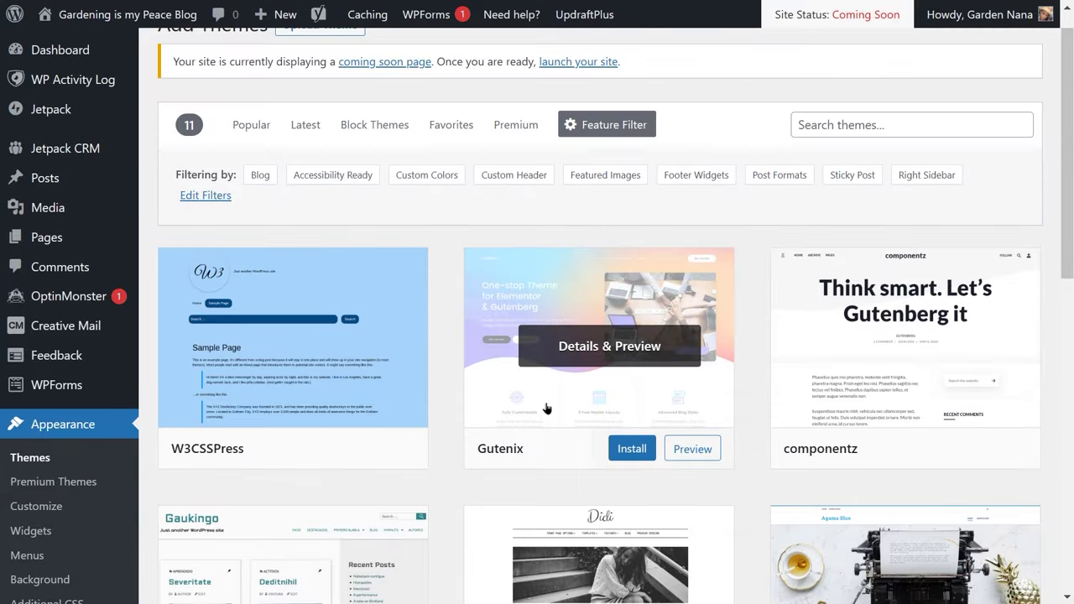
pyautogui.scroll(1, 546, 408)
pyautogui.scroll(-2, 547, 408)
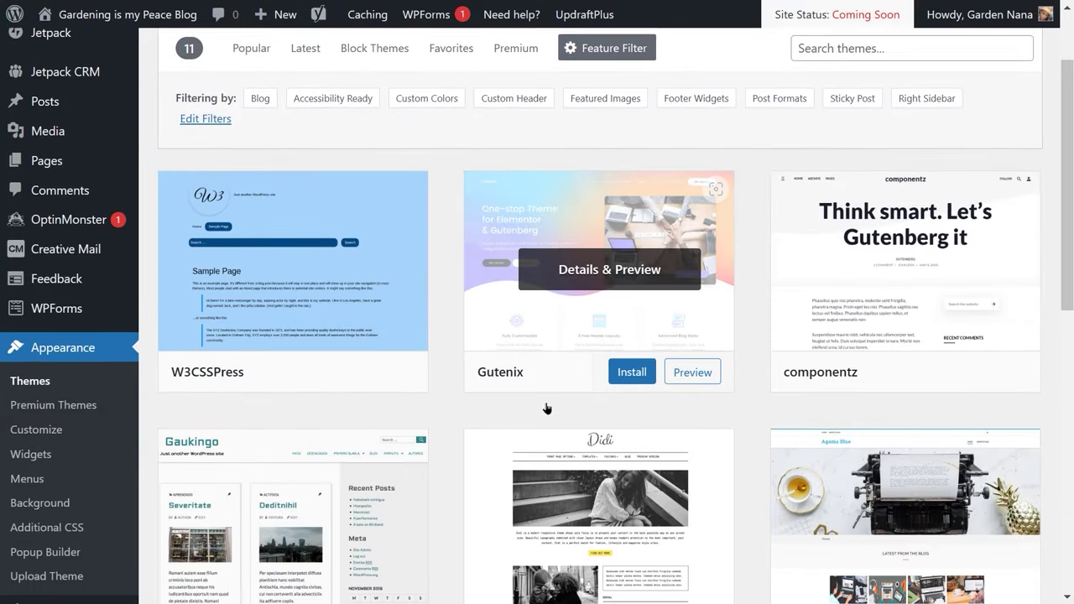
pyautogui.scroll(-5, 546, 409)
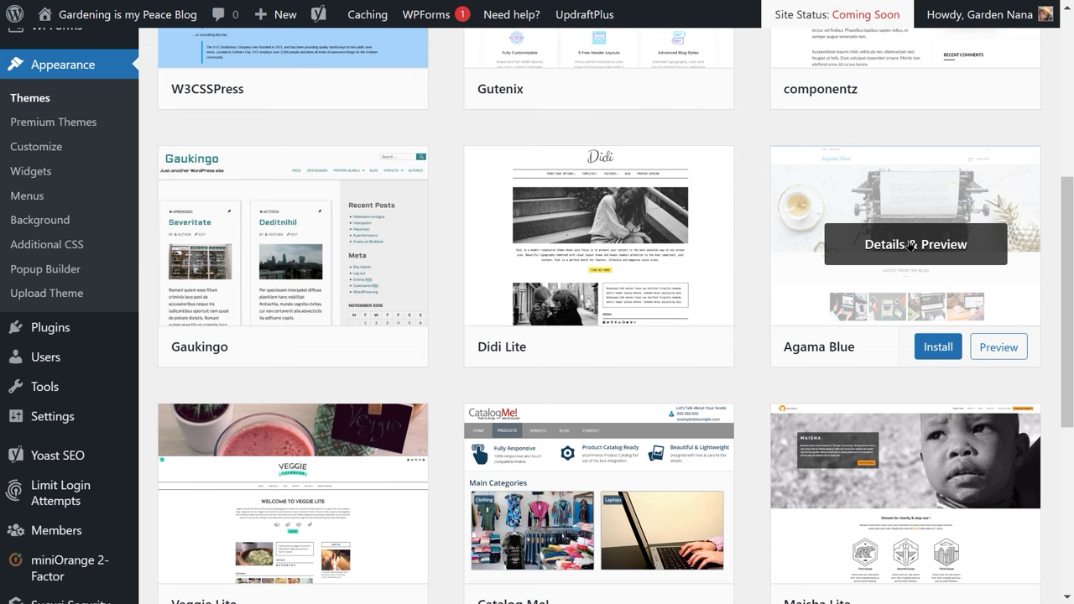
# Open the Agama Blue 1.1.5 preview and scroll through its demo blog posts
pyautogui.click(911, 245)
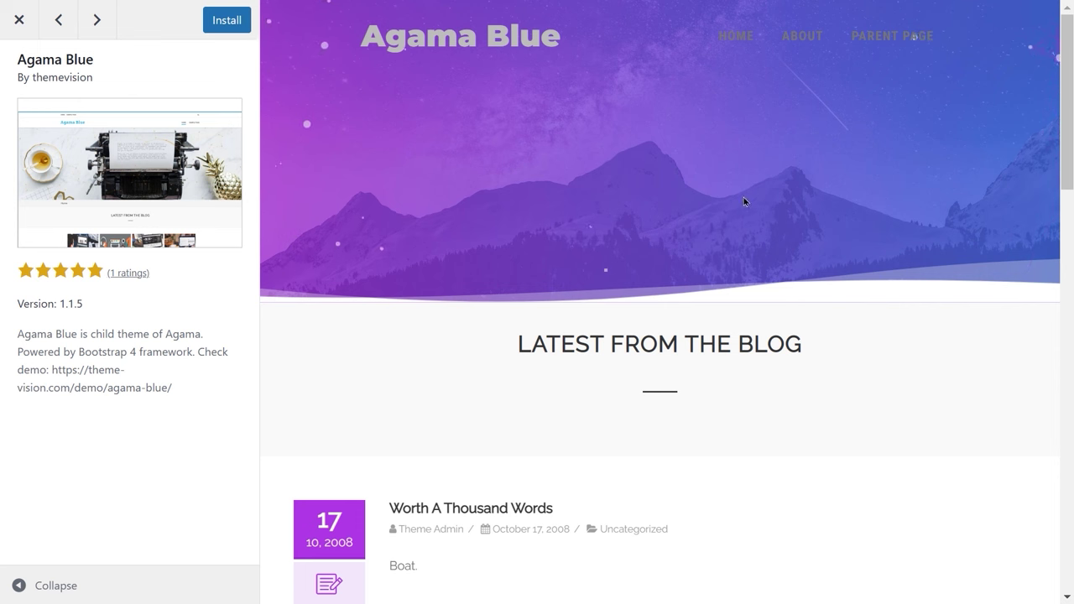
pyautogui.scroll(-3, 717, 379)
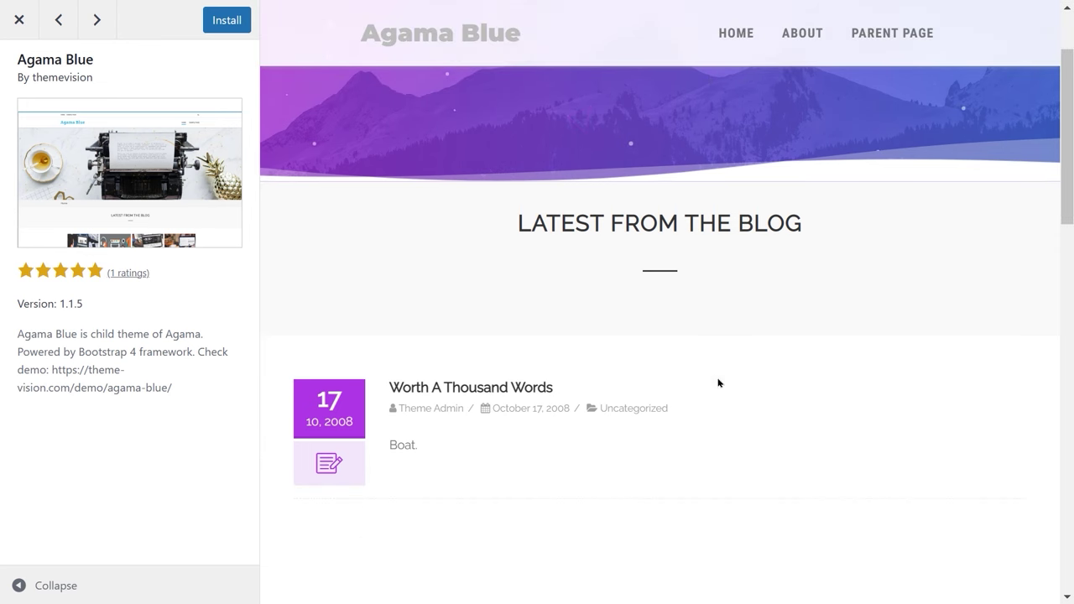
pyautogui.scroll(-6, 718, 382)
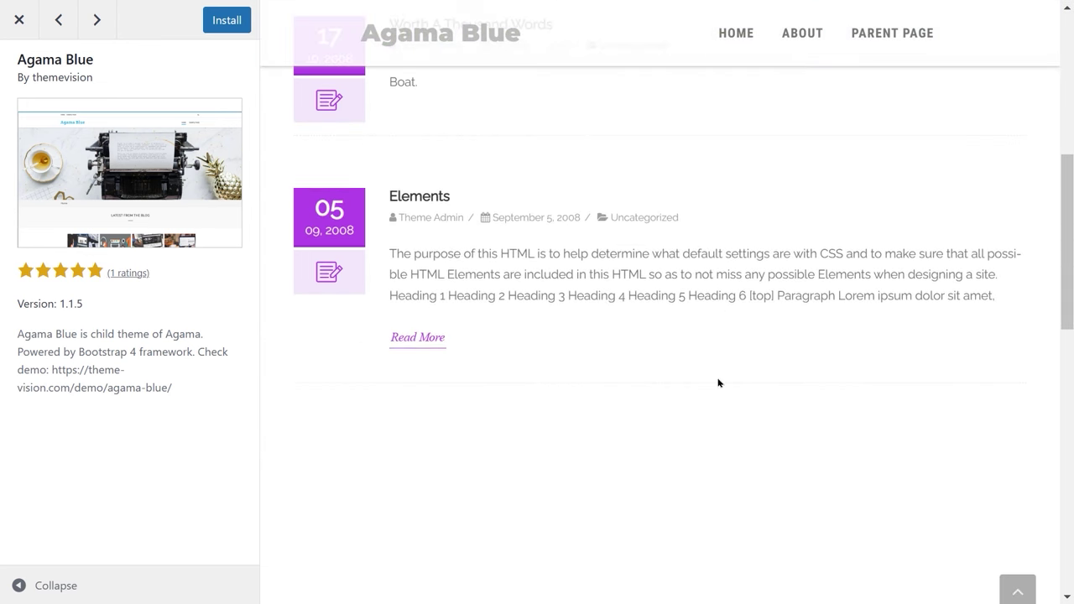
pyautogui.scroll(-5, 717, 383)
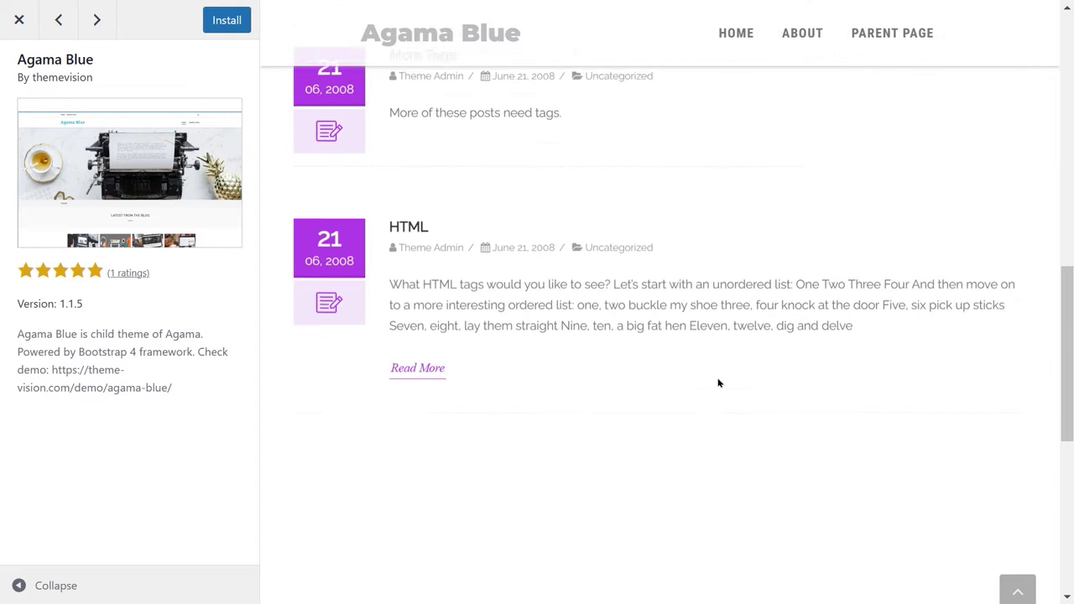
pyautogui.scroll(-5, 717, 383)
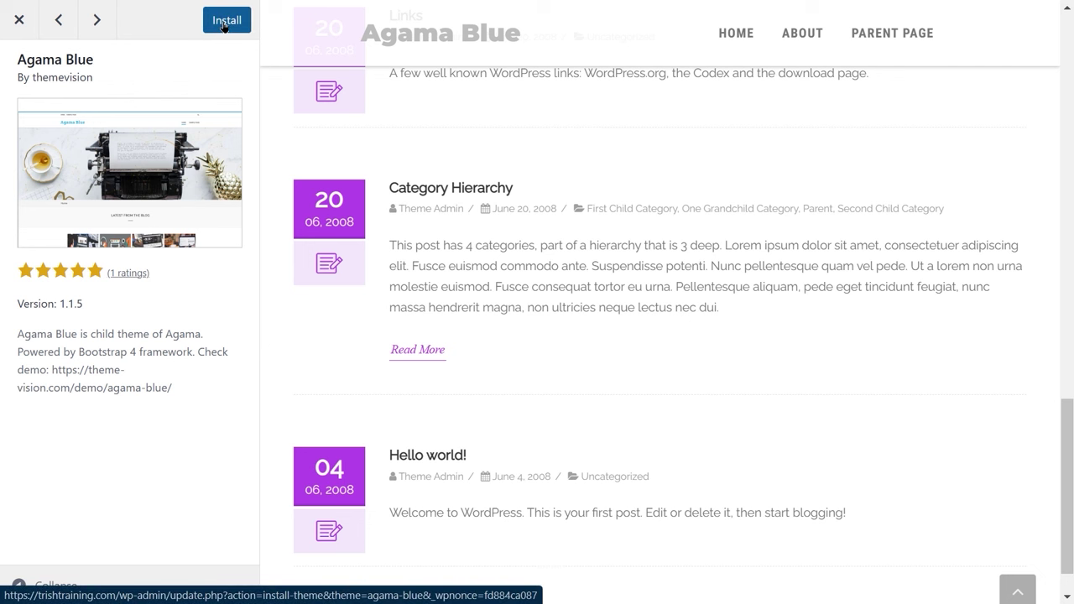
pyautogui.click(224, 26)
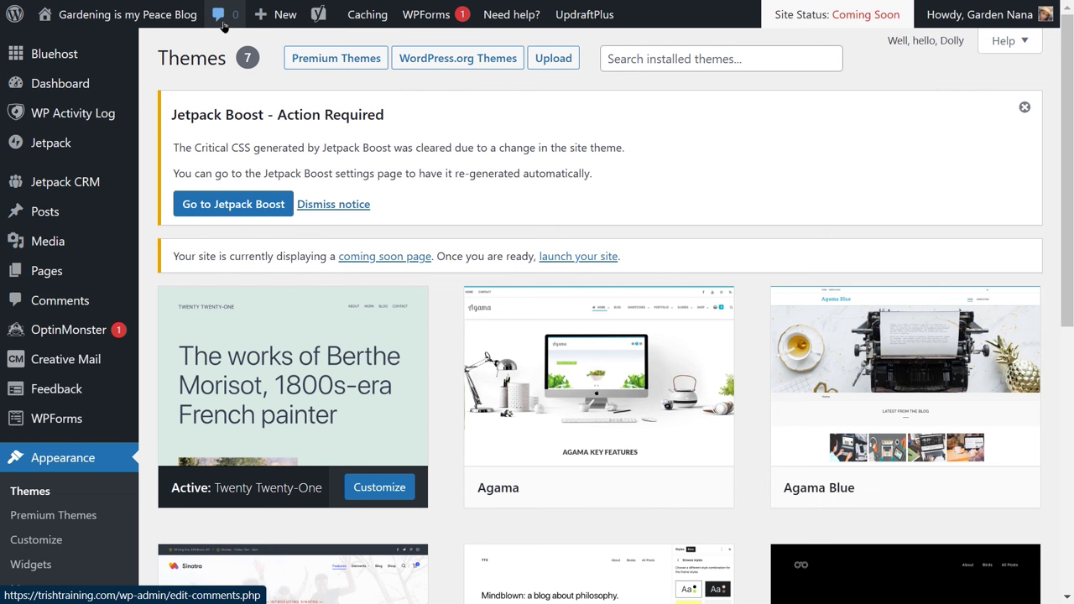
pyautogui.moveTo(657, 415)
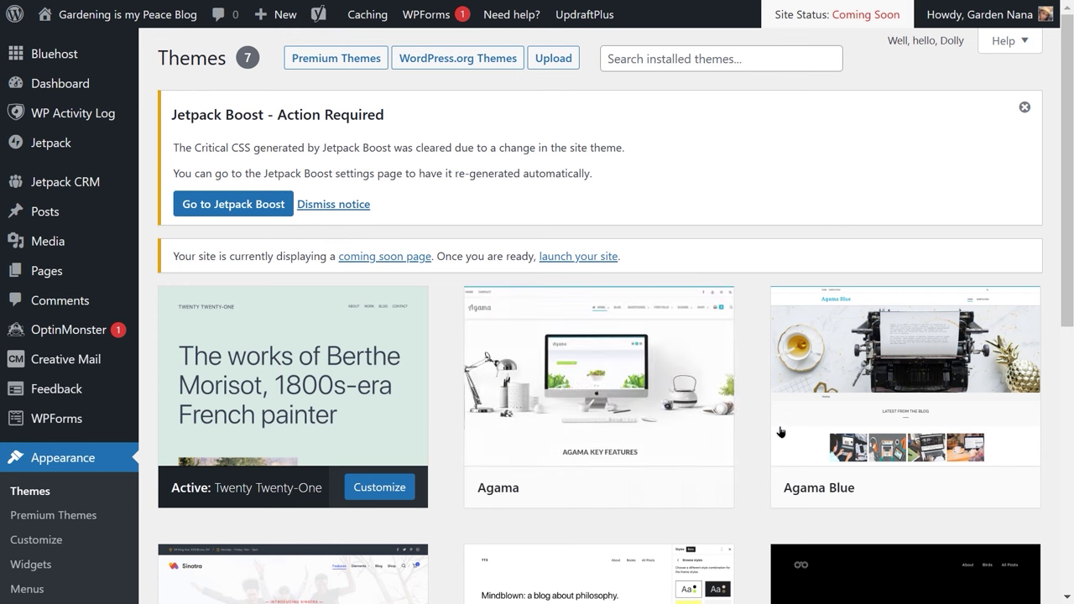
pyautogui.moveTo(815, 438)
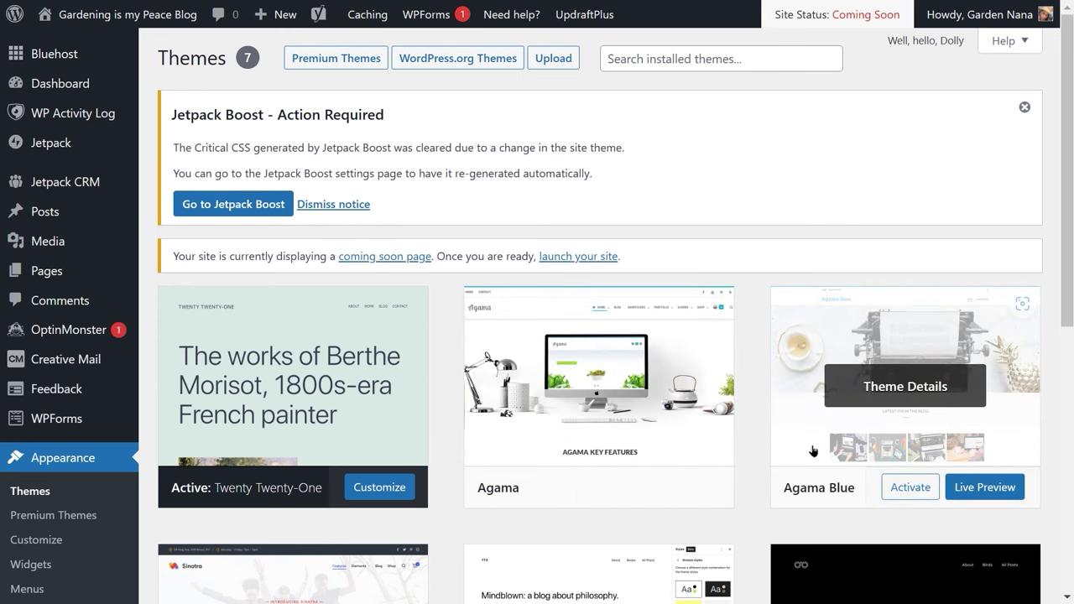
pyautogui.moveTo(599, 397)
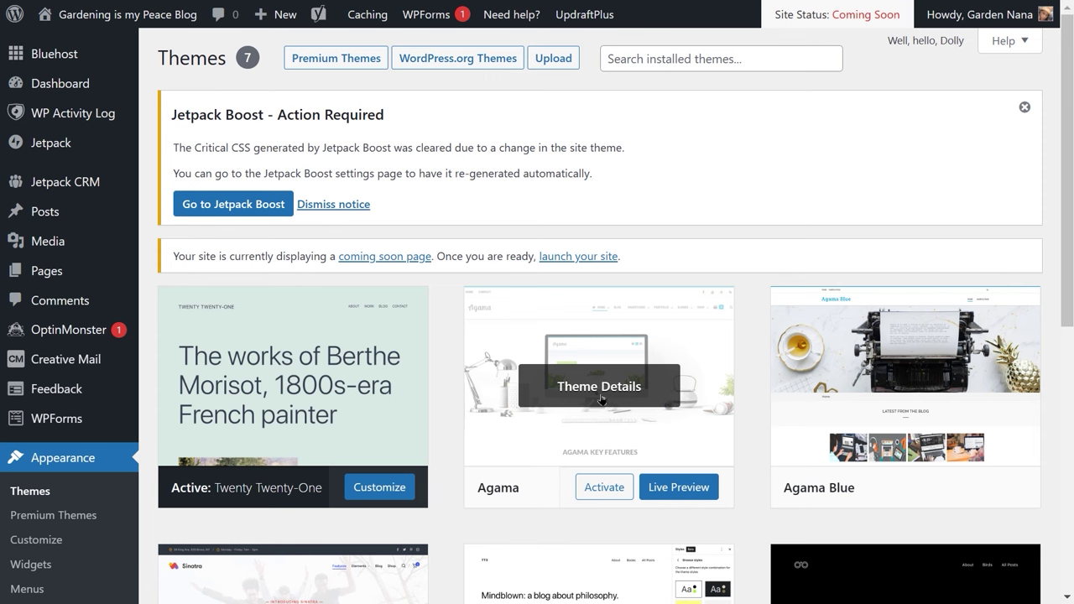
pyautogui.click(601, 395)
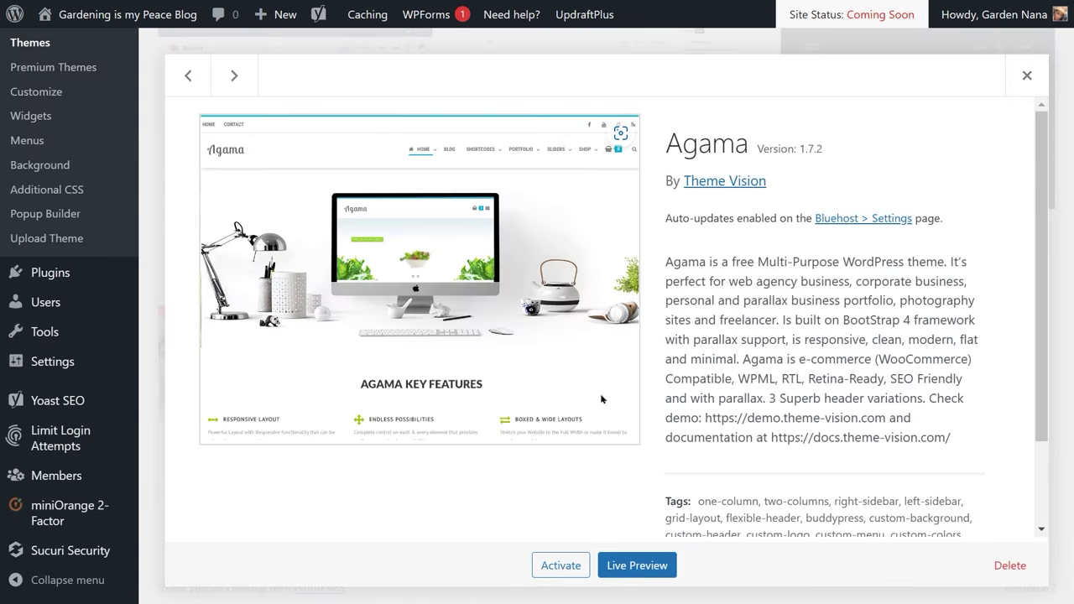
pyautogui.scroll(-3, 602, 400)
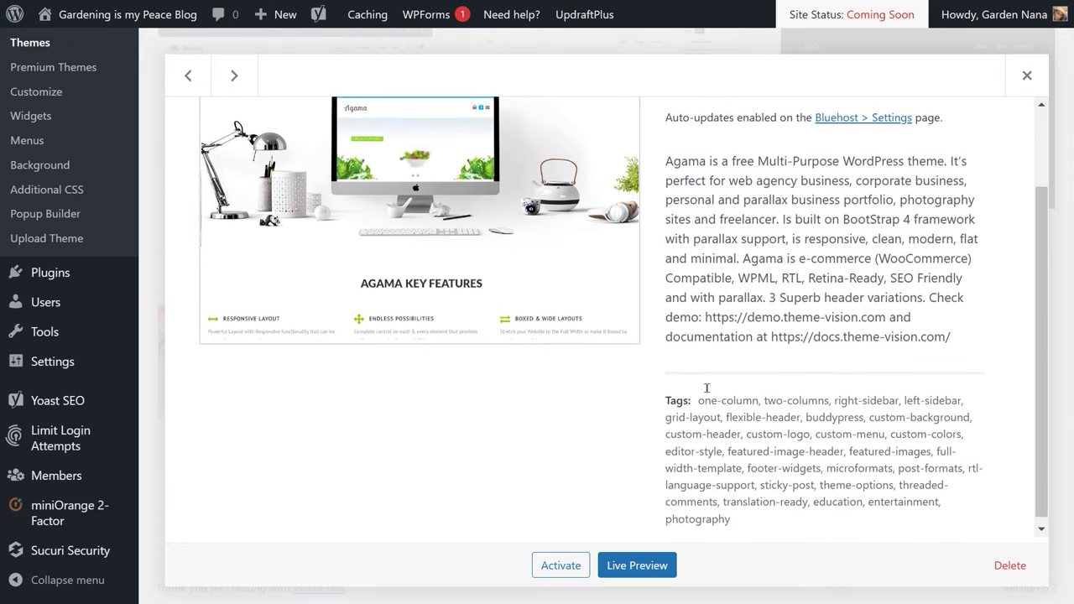
pyautogui.scroll(3, 707, 388)
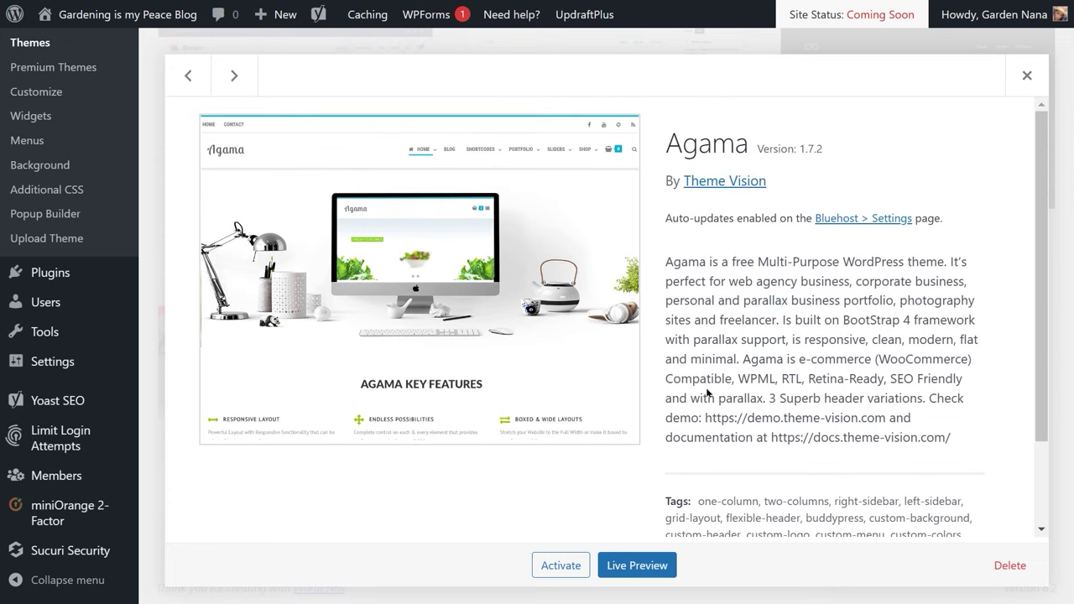
pyautogui.scroll(-1, 706, 393)
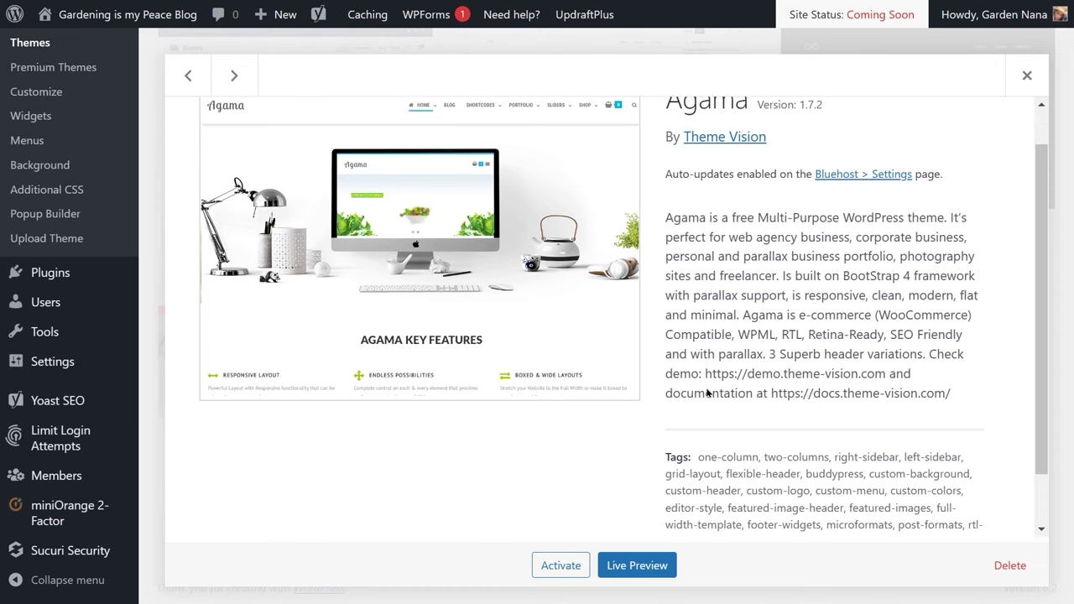
pyautogui.scroll(1, 707, 393)
pyautogui.scroll(-1, 707, 387)
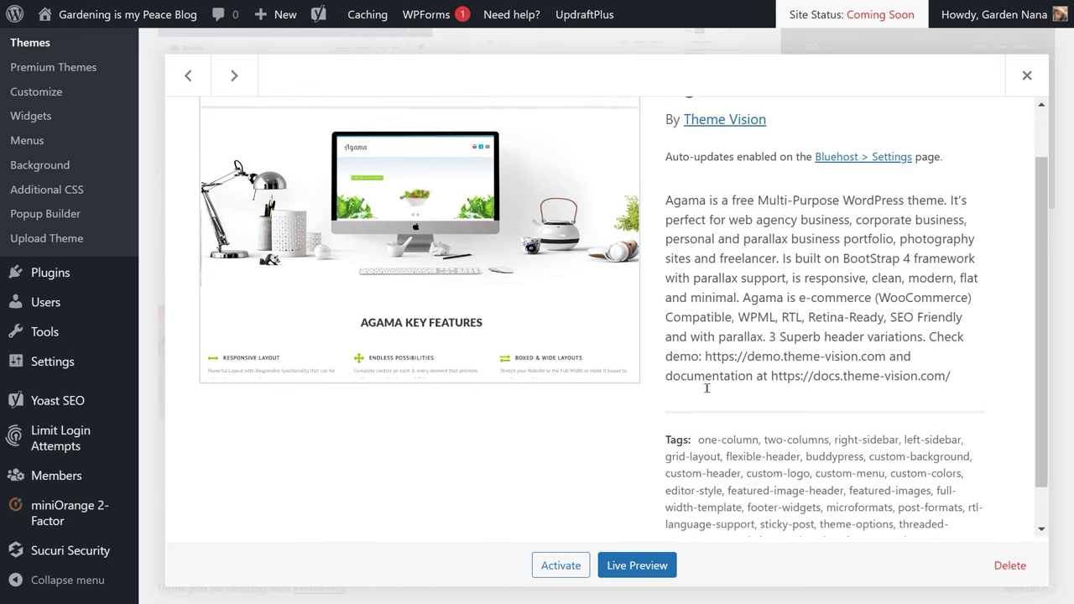
pyautogui.scroll(1, 707, 388)
pyautogui.scroll(-1, 707, 392)
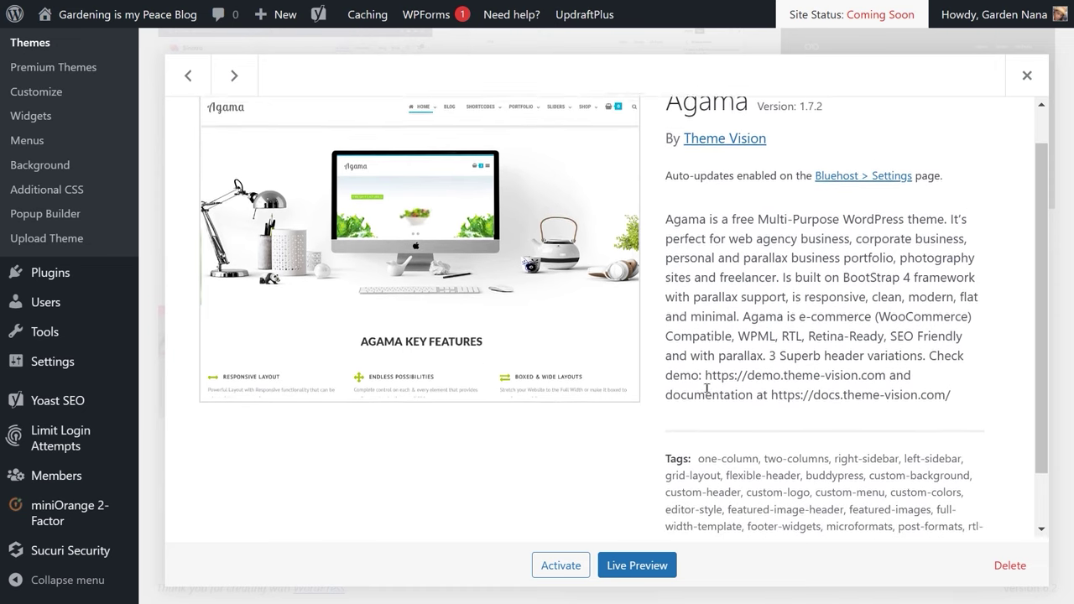
pyautogui.scroll(1, 707, 393)
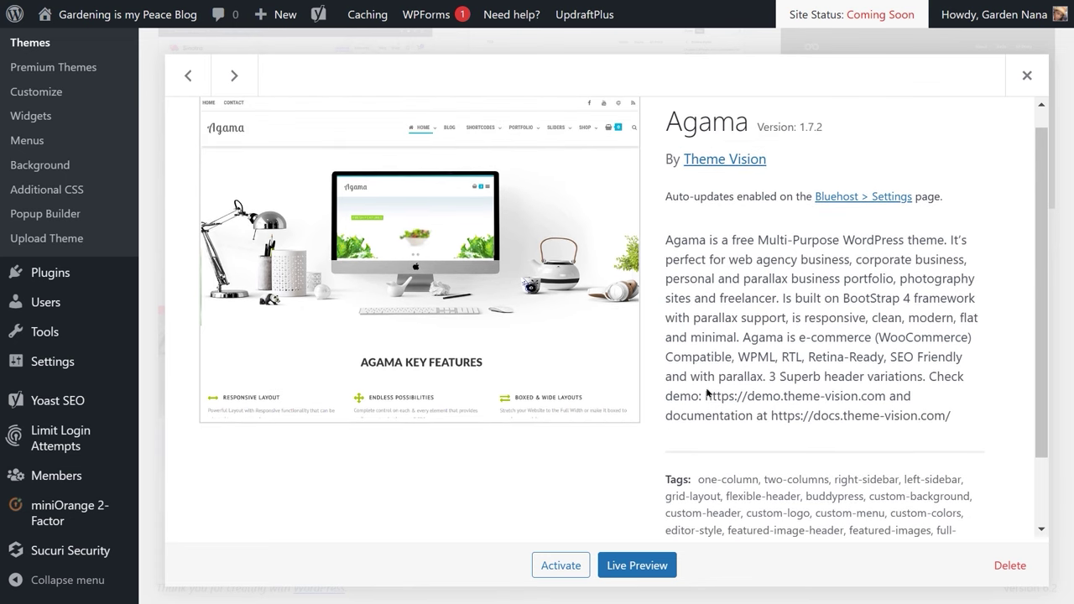
pyautogui.scroll(-2, 707, 393)
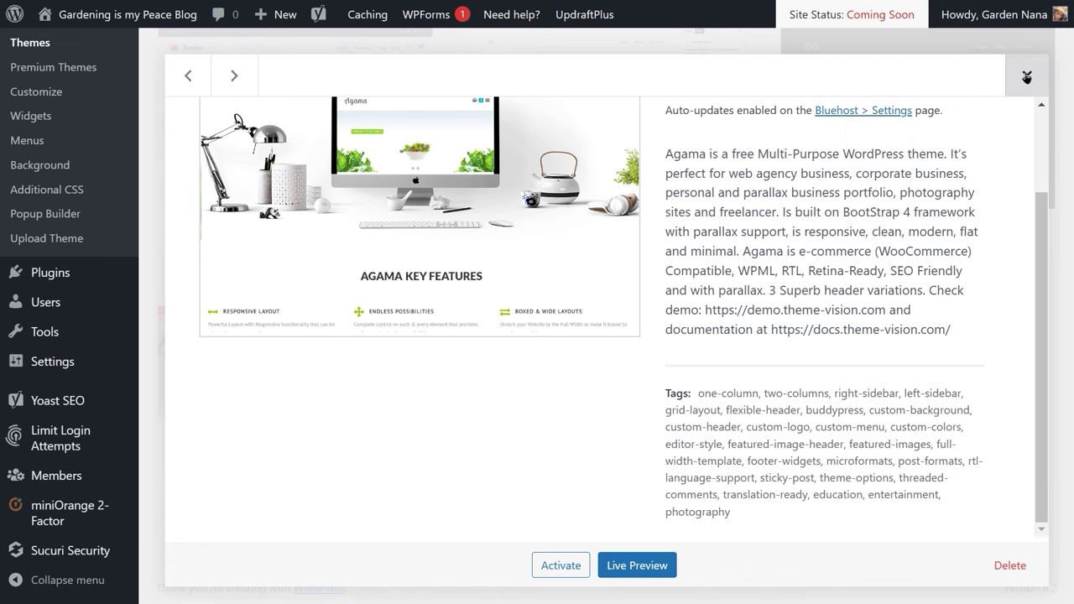
pyautogui.click(1026, 76)
pyautogui.moveTo(870, 401)
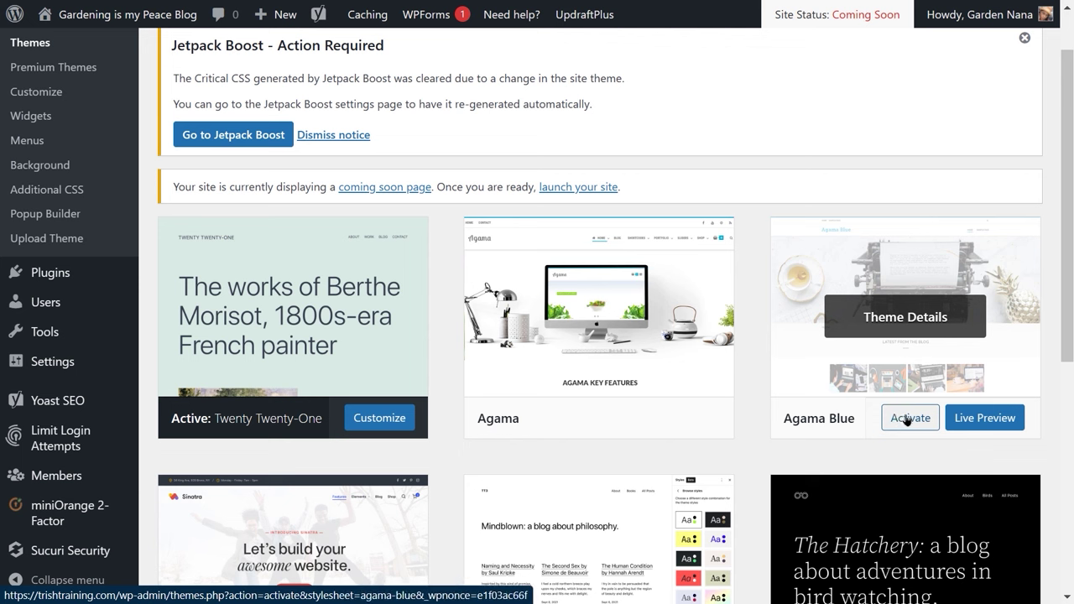
# Activate Agama Blue and check the New theme activated notice
pyautogui.click(906, 420)
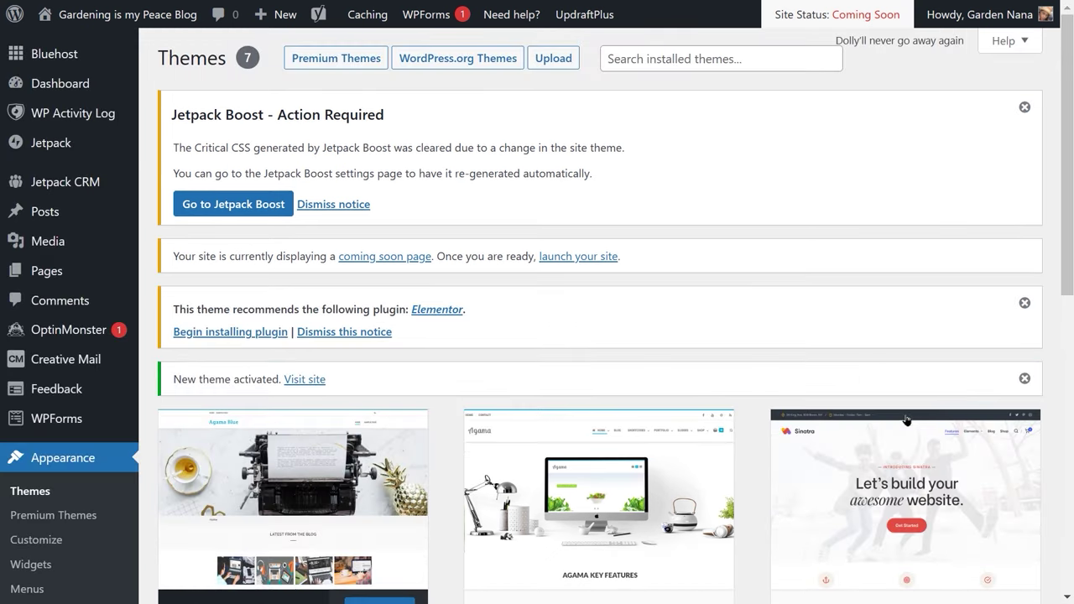
pyautogui.scroll(-2, 903, 429)
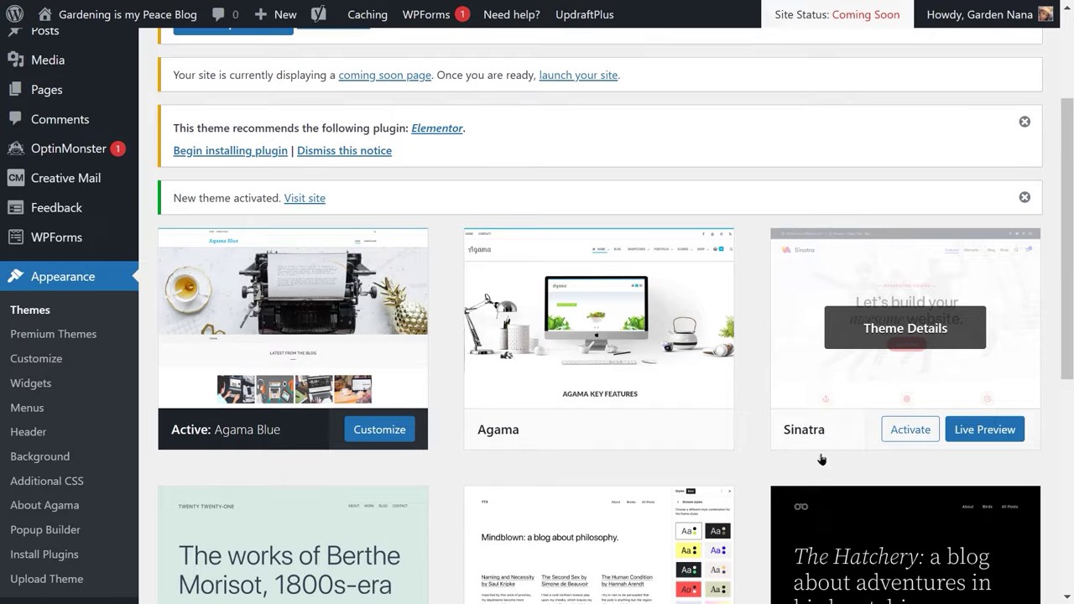
pyautogui.scroll(-1, 638, 353)
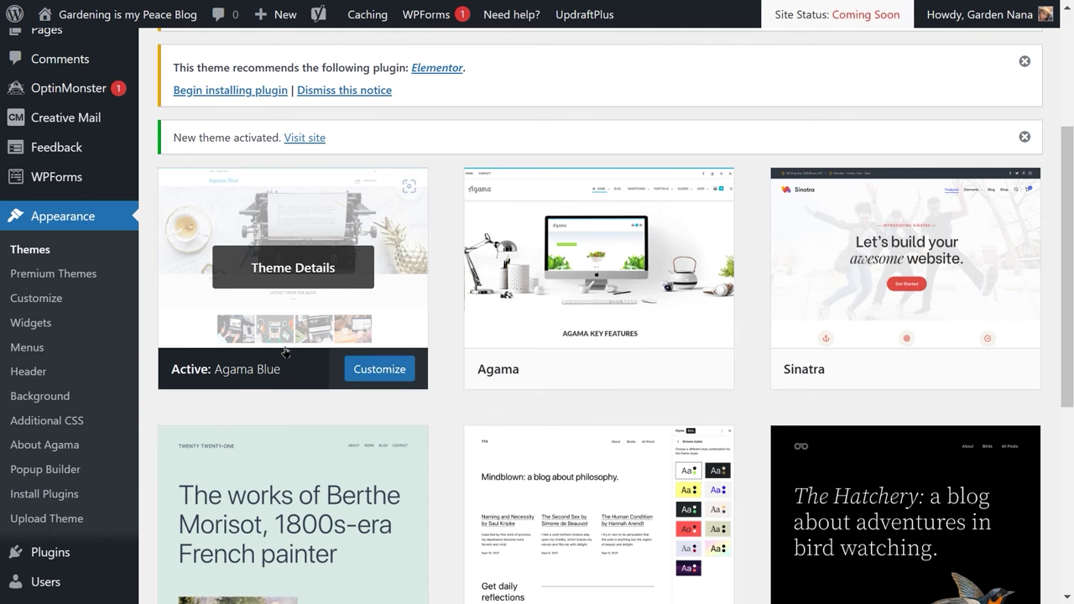
pyautogui.scroll(2, 278, 358)
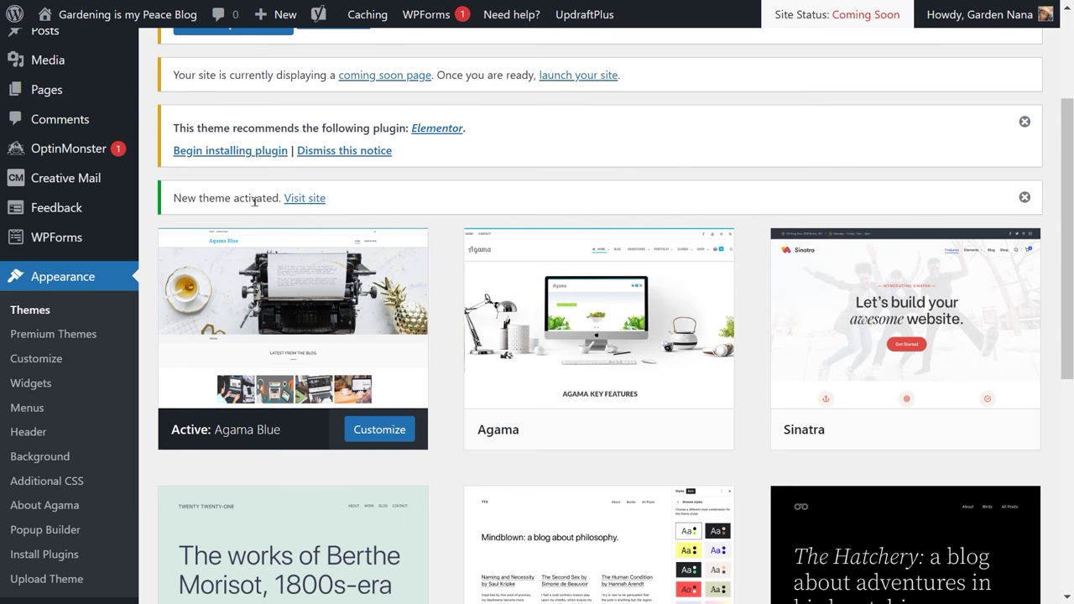
# Visit the live site to see it rendered in the Agama Blue design
pyautogui.click(304, 199)
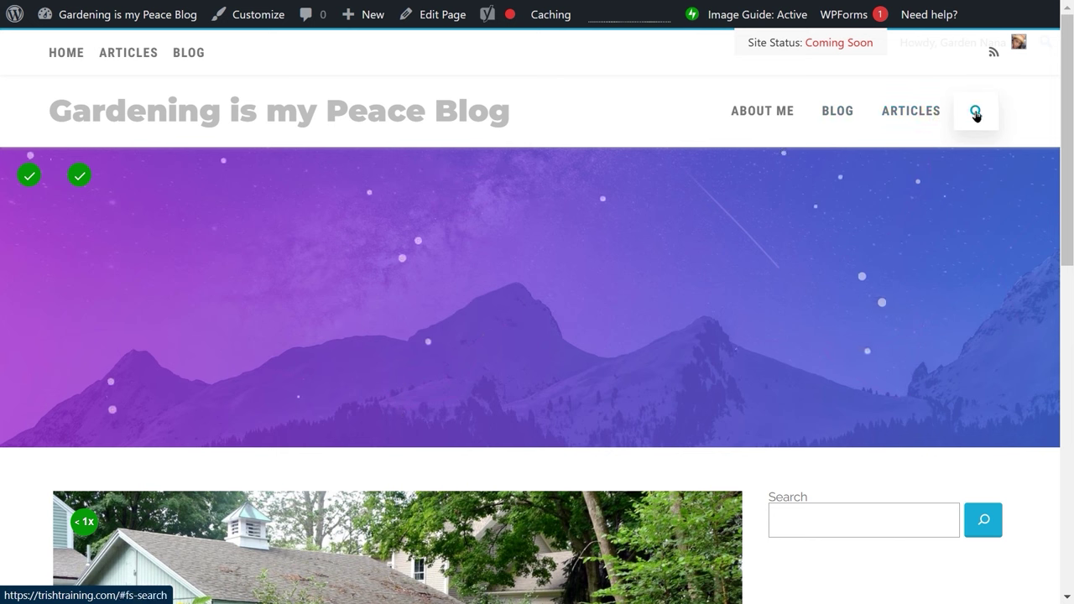
# Scroll the Agama Blue home page down to its Latest From the Blog section
pyautogui.scroll(-2, 664, 257)
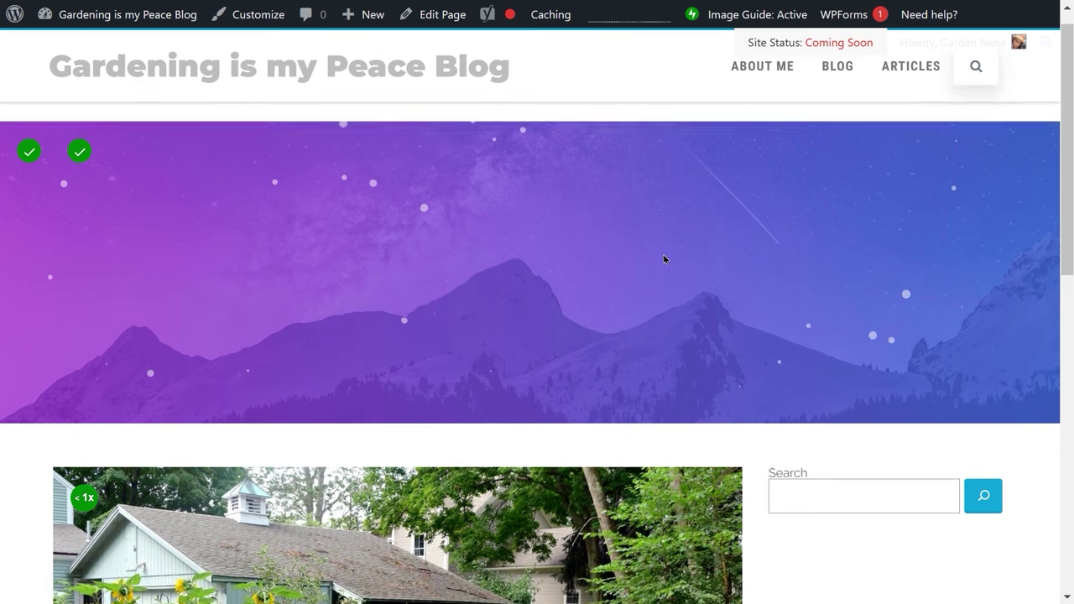
pyautogui.scroll(-3, 664, 258)
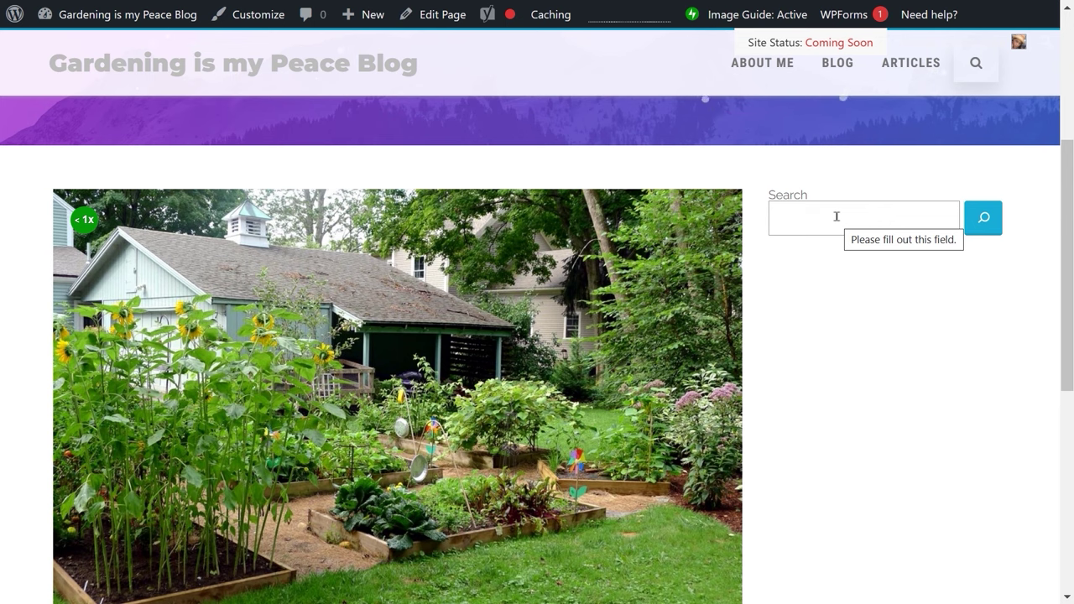
pyautogui.scroll(-2, 836, 216)
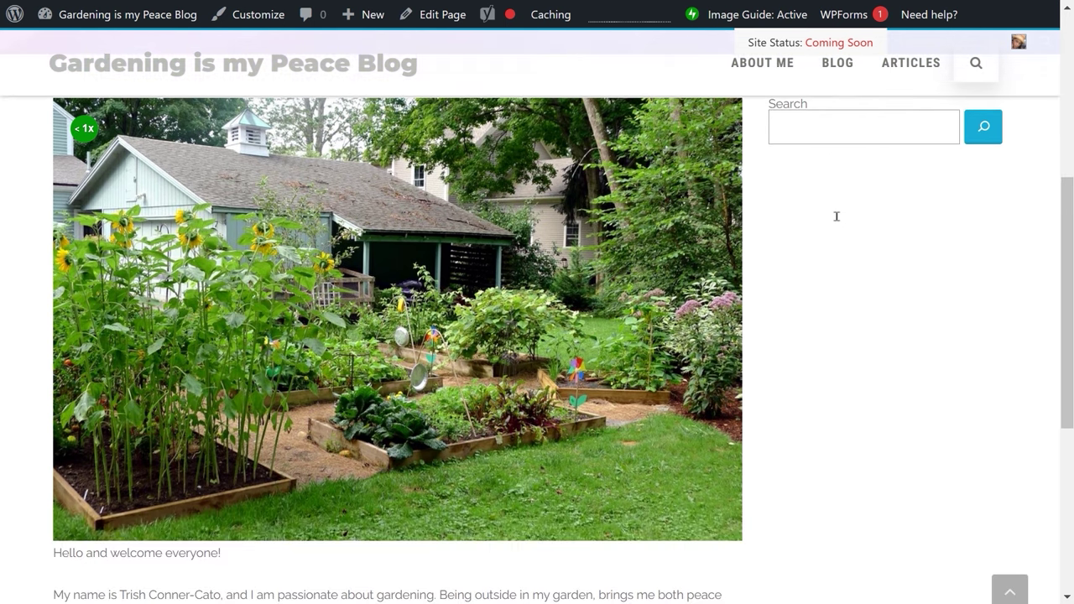
pyautogui.scroll(-2, 836, 218)
pyautogui.scroll(-1, 836, 221)
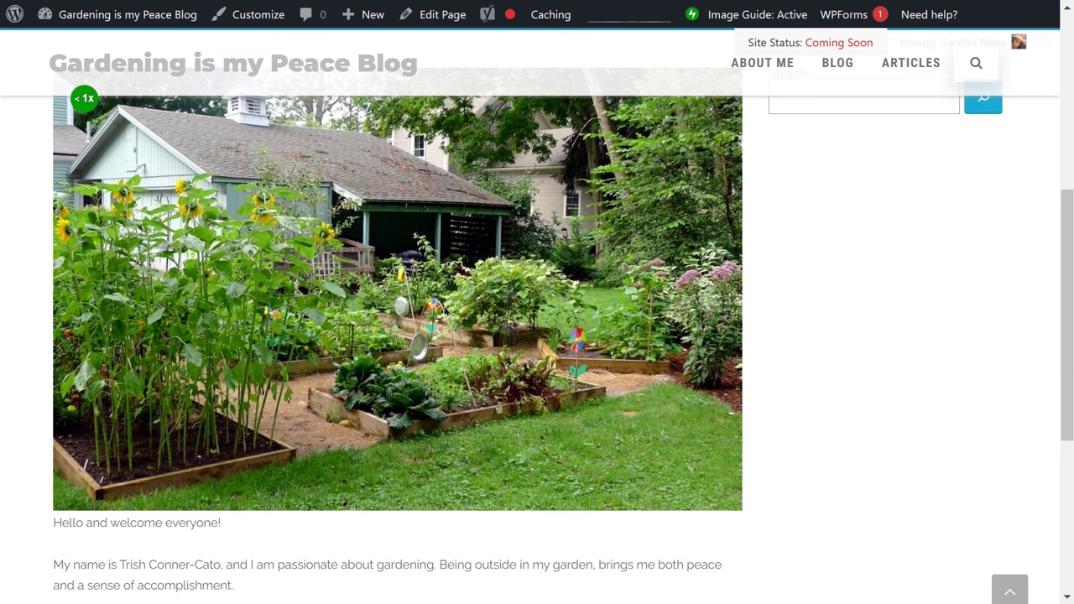
pyautogui.scroll(-4, 445, 311)
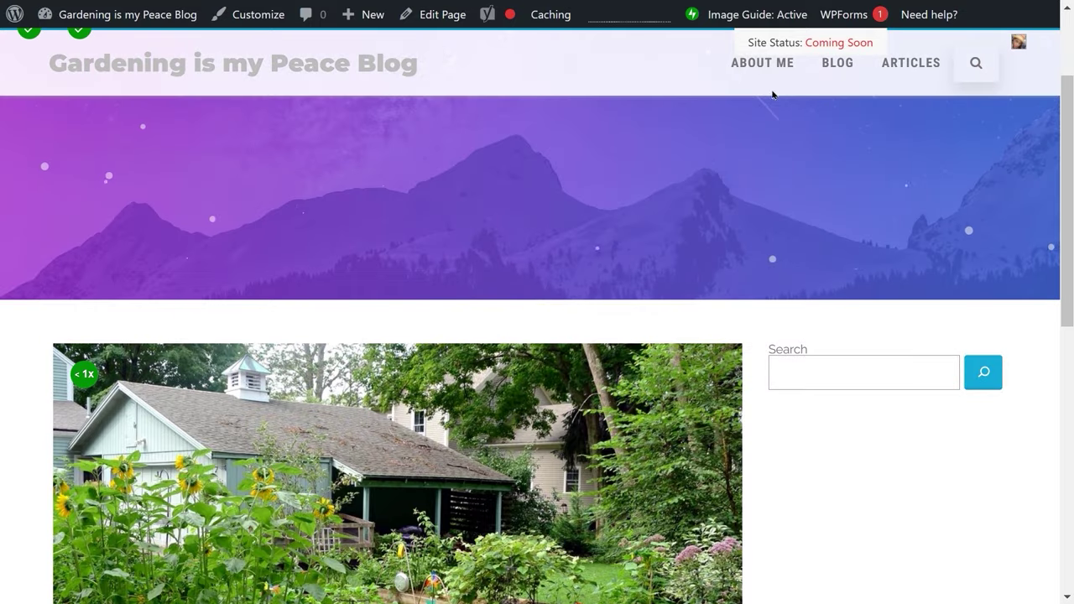
# Open the Blog page and scroll through its posts, starting with About My Garden
pyautogui.click(847, 66)
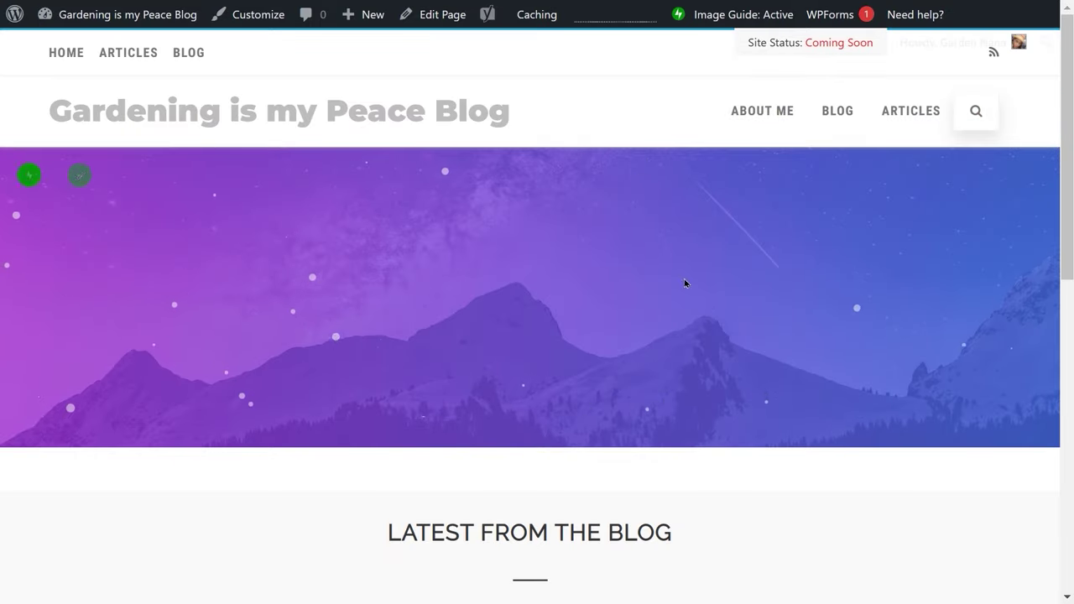
pyautogui.scroll(-3, 681, 299)
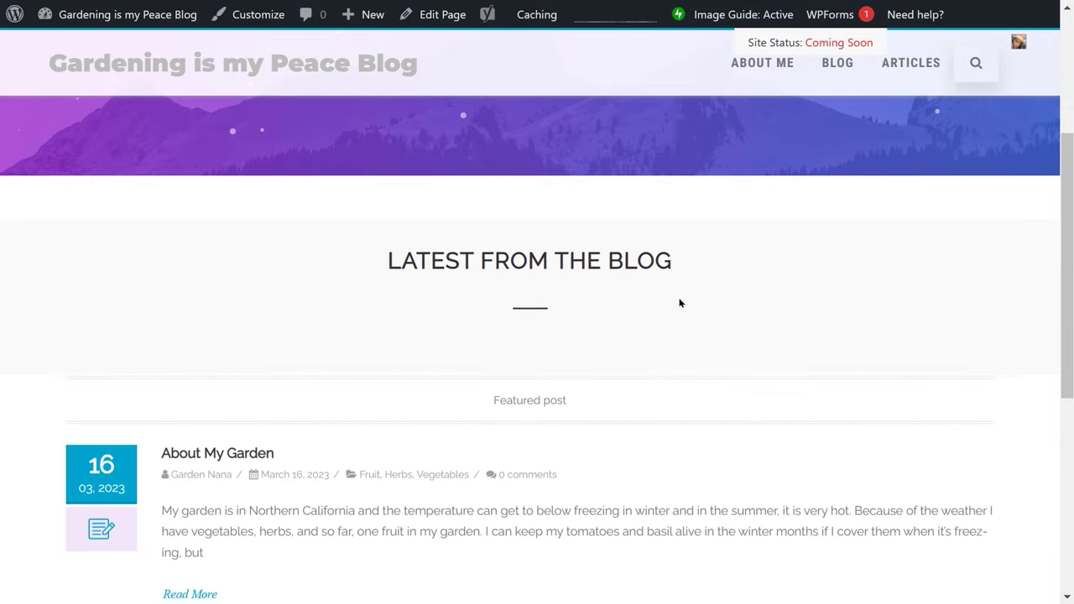
pyautogui.scroll(-2, 413, 462)
pyautogui.scroll(-2, 400, 443)
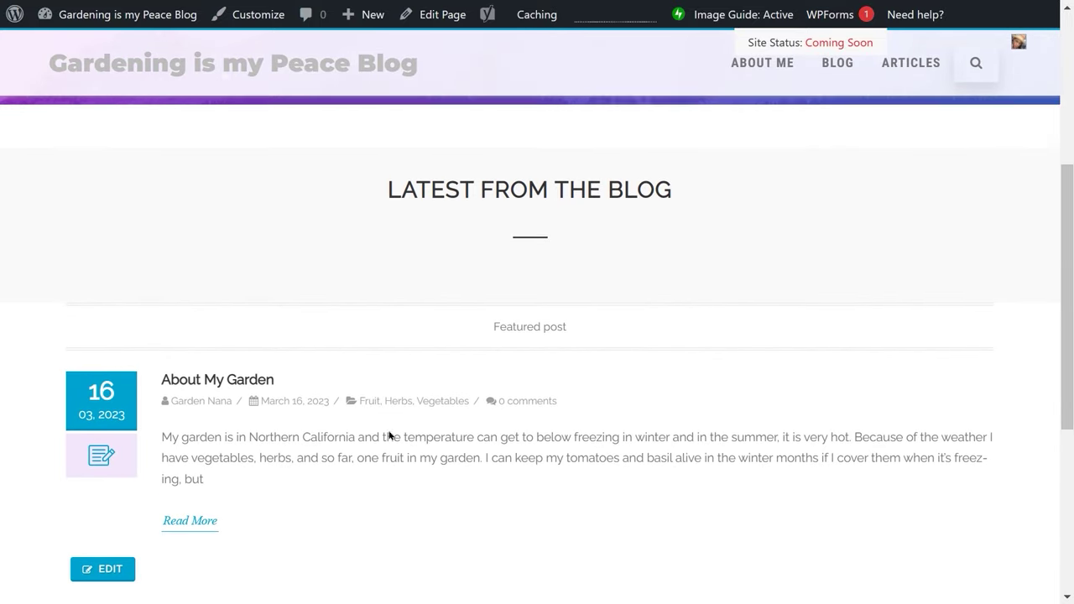
pyautogui.scroll(-3, 388, 435)
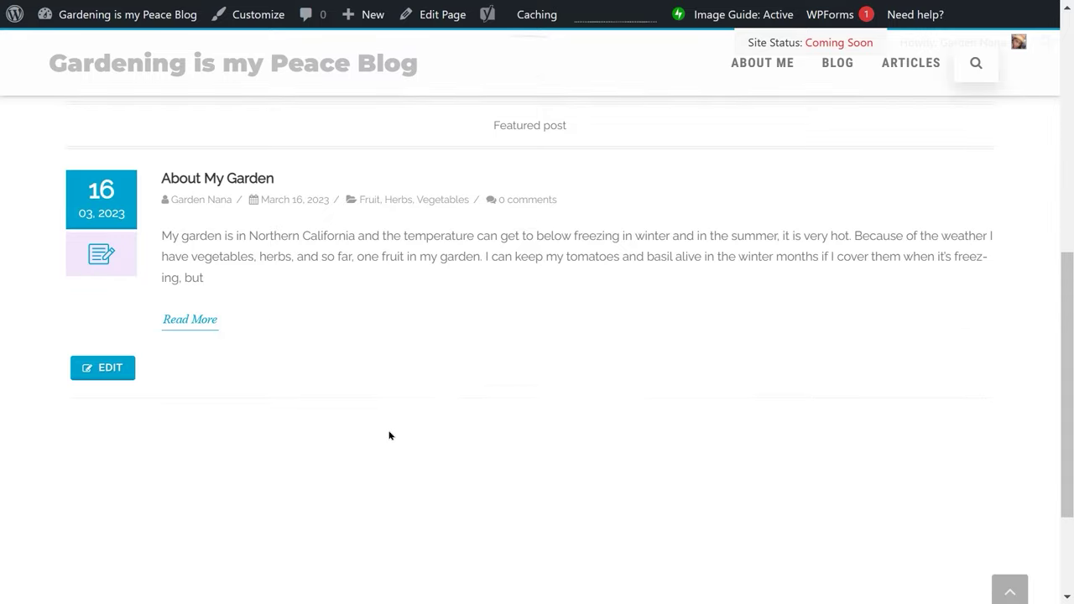
pyautogui.scroll(7, 389, 435)
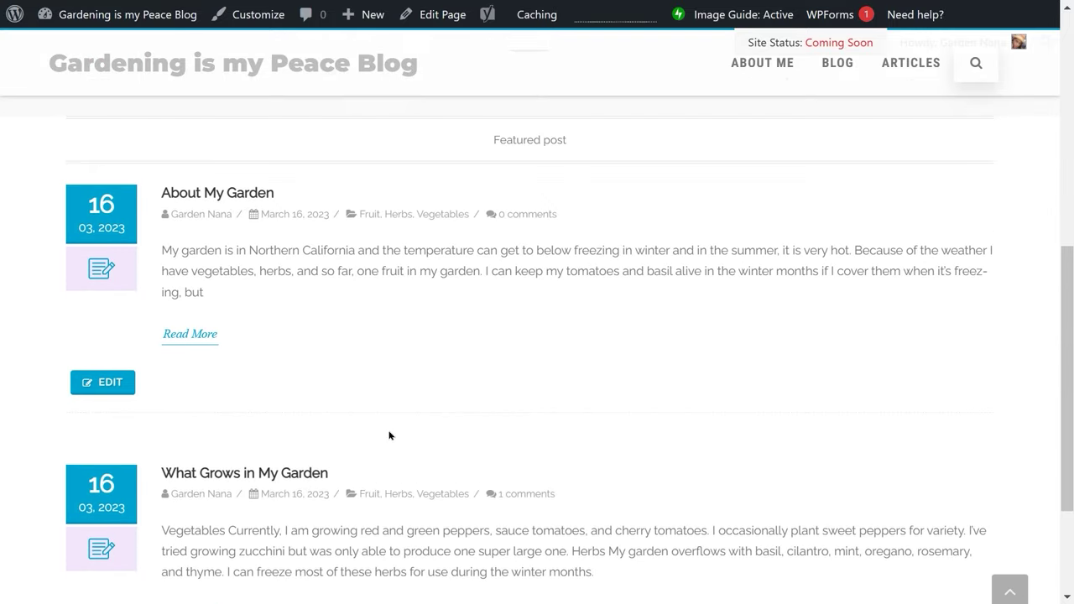
pyautogui.scroll(2, 388, 434)
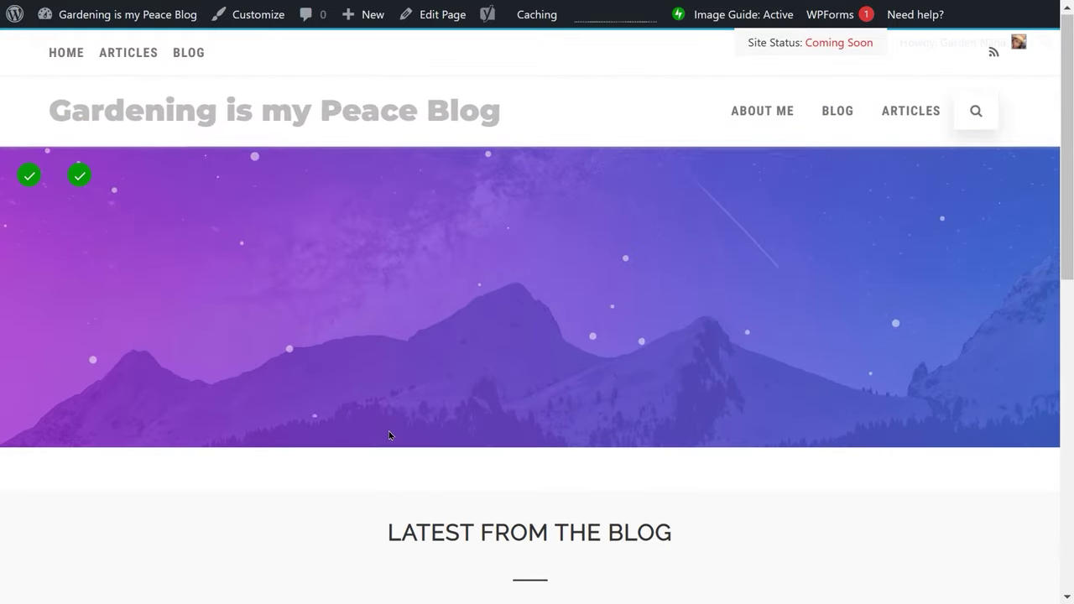
pyautogui.scroll(-3, 475, 487)
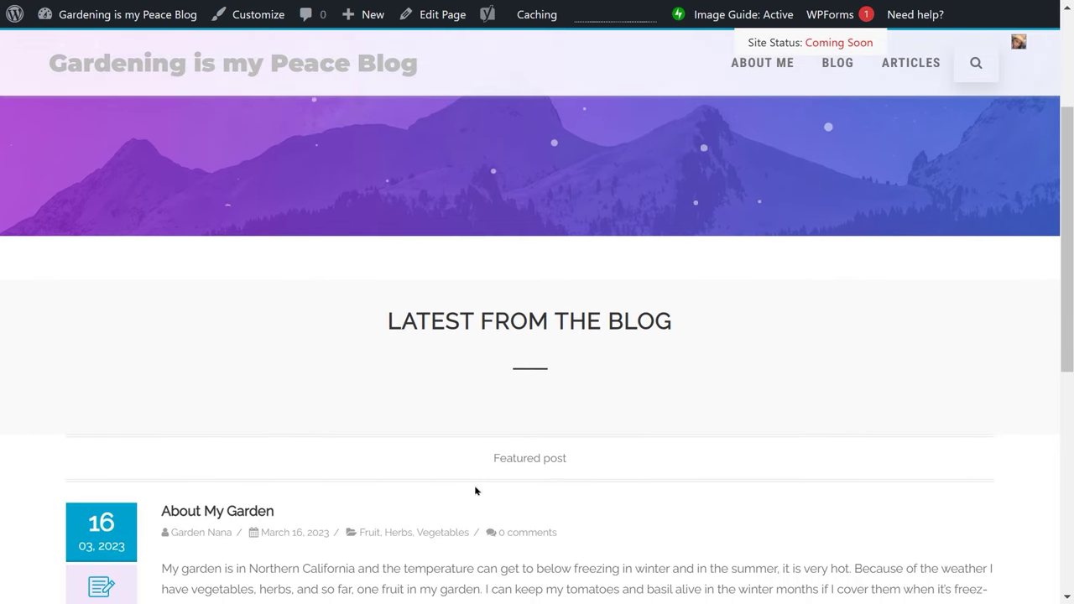
pyautogui.scroll(-1, 475, 489)
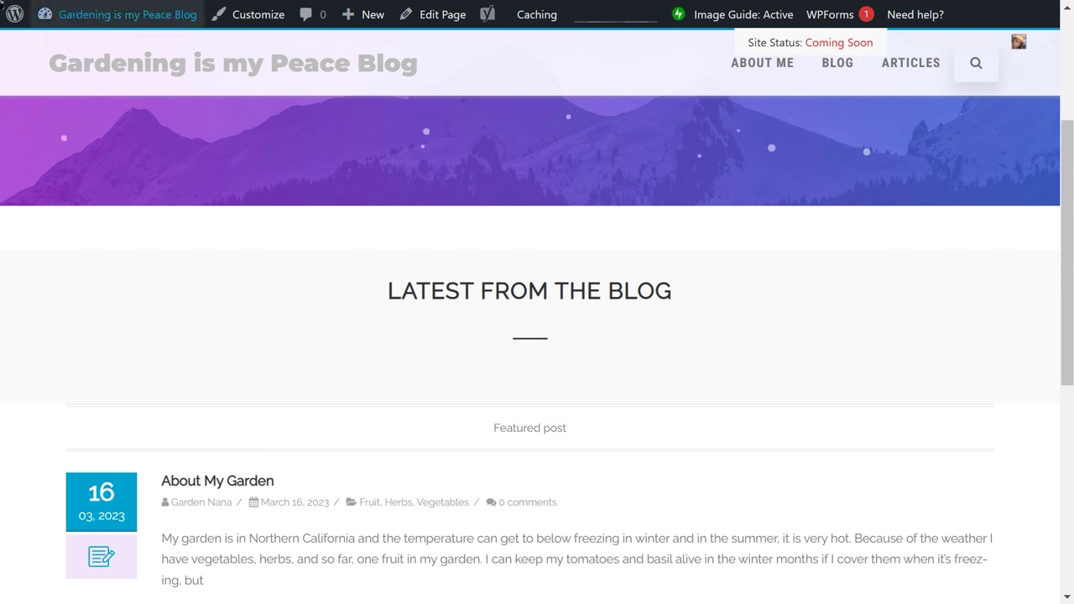
pyautogui.moveTo(44, 17)
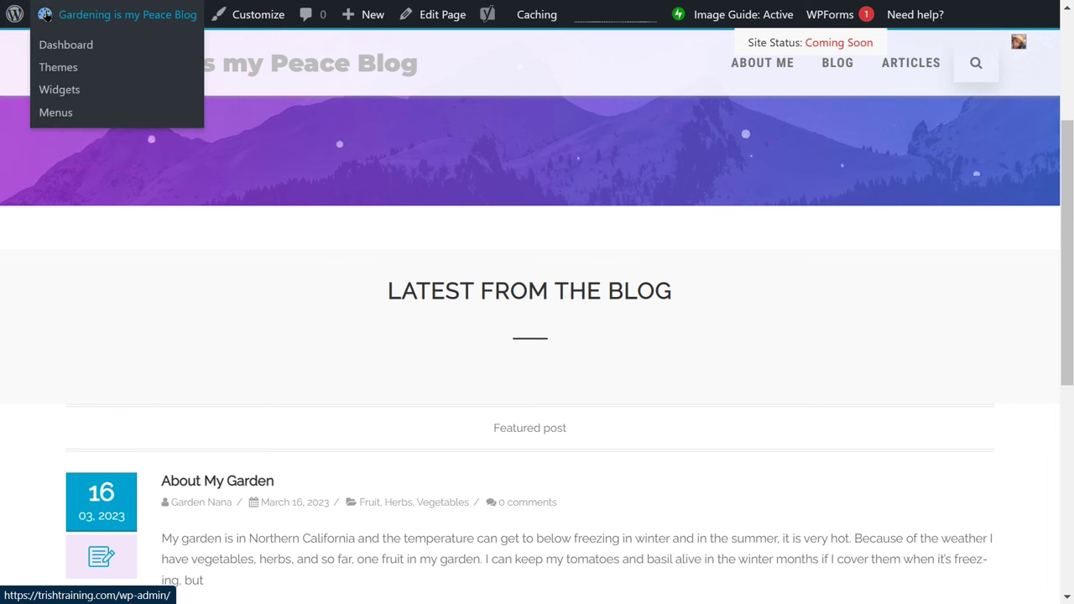
pyautogui.click(62, 67)
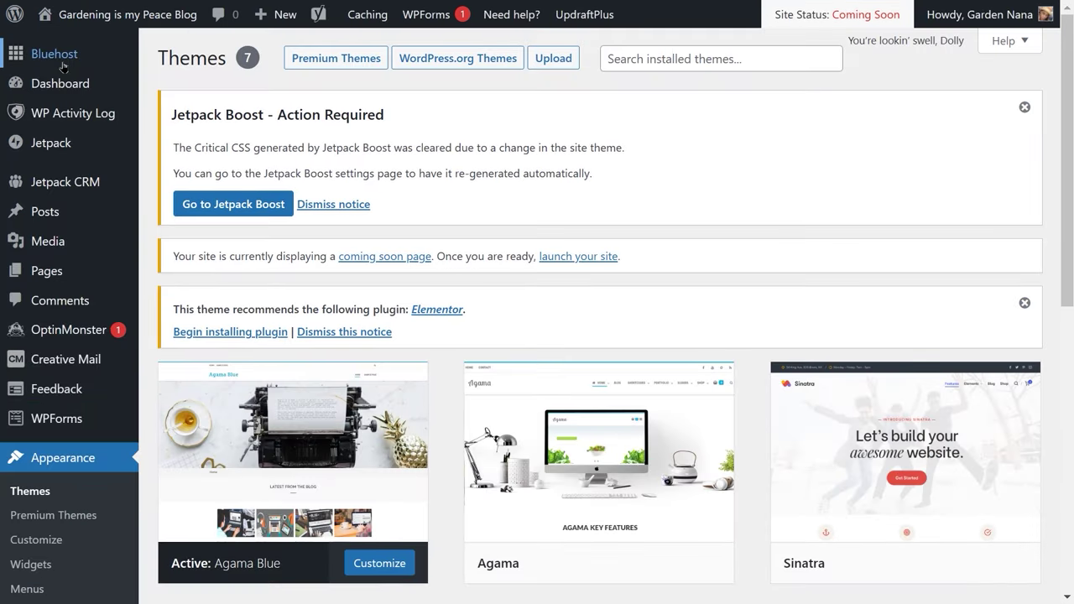
pyautogui.moveTo(387, 470)
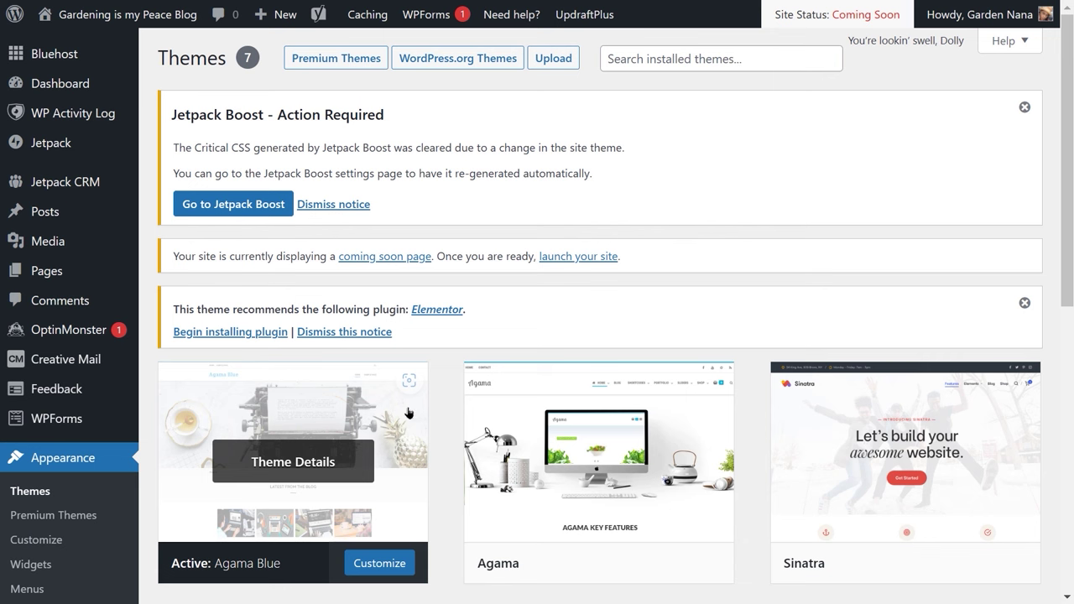
pyautogui.moveTo(523, 532)
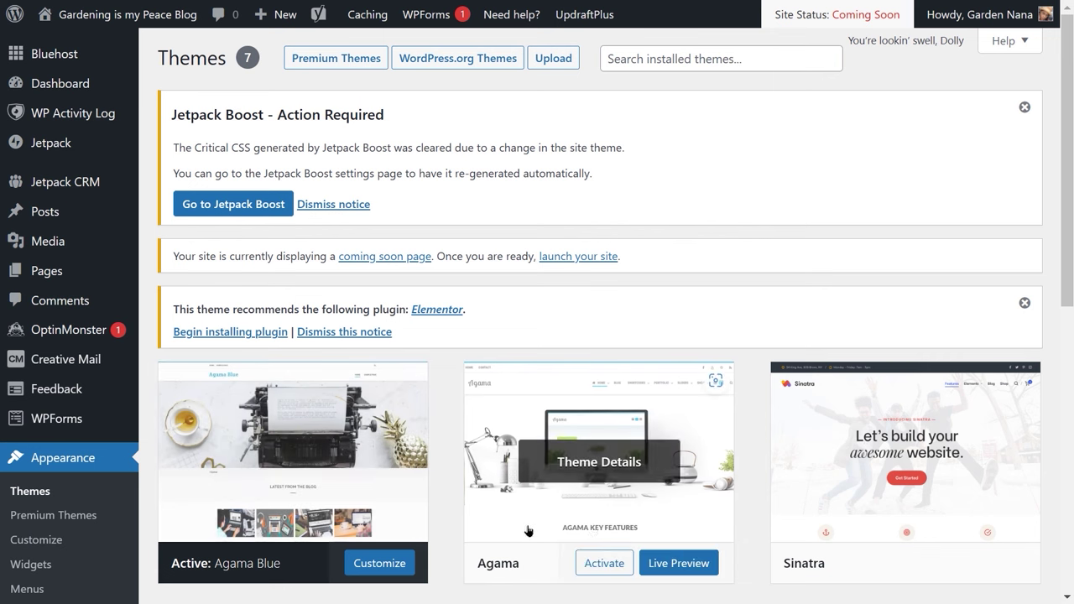
pyautogui.scroll(-2, 624, 545)
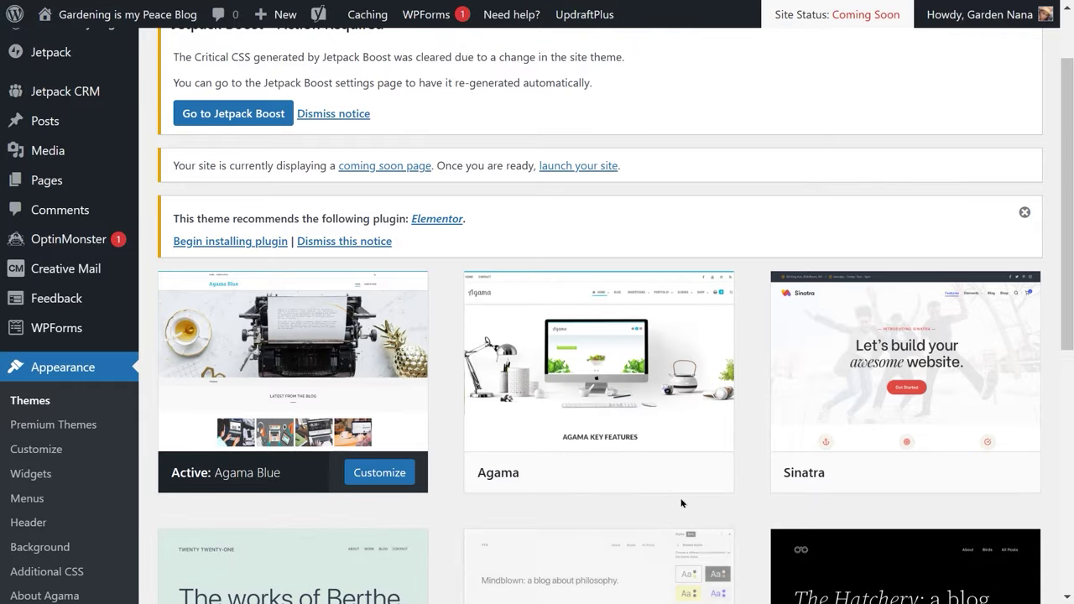
pyautogui.scroll(-2, 663, 512)
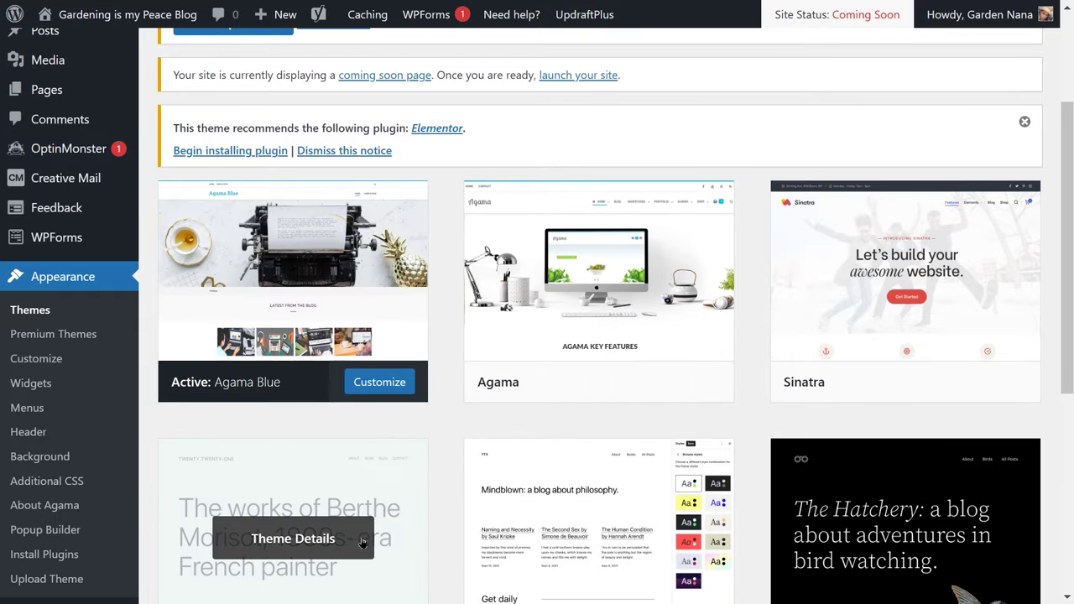
pyautogui.scroll(-1, 400, 542)
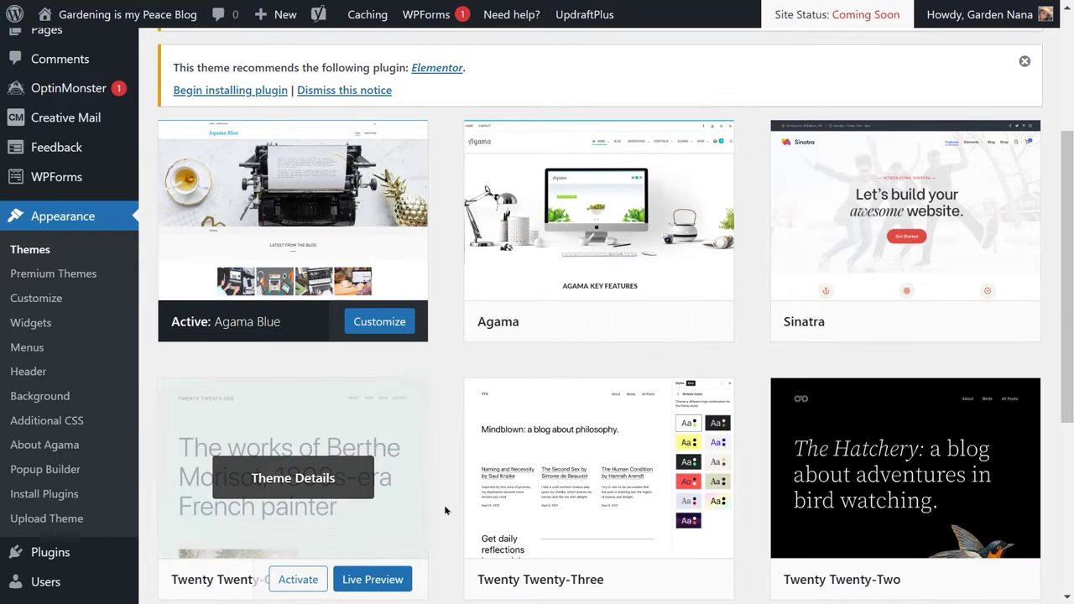
pyautogui.scroll(3, 625, 473)
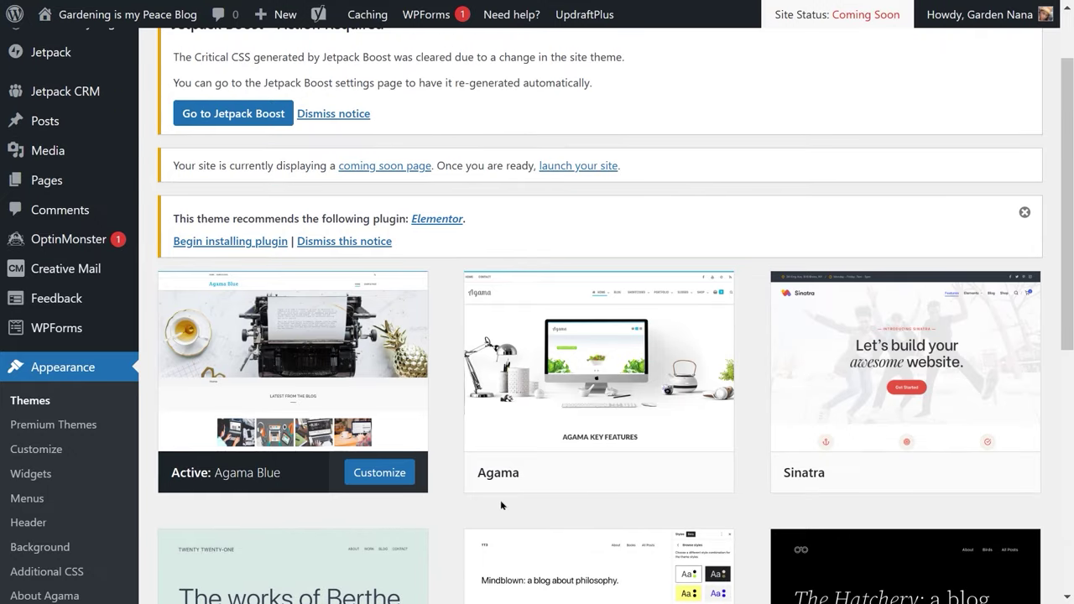
pyautogui.moveTo(298, 487)
pyautogui.moveTo(62, 153)
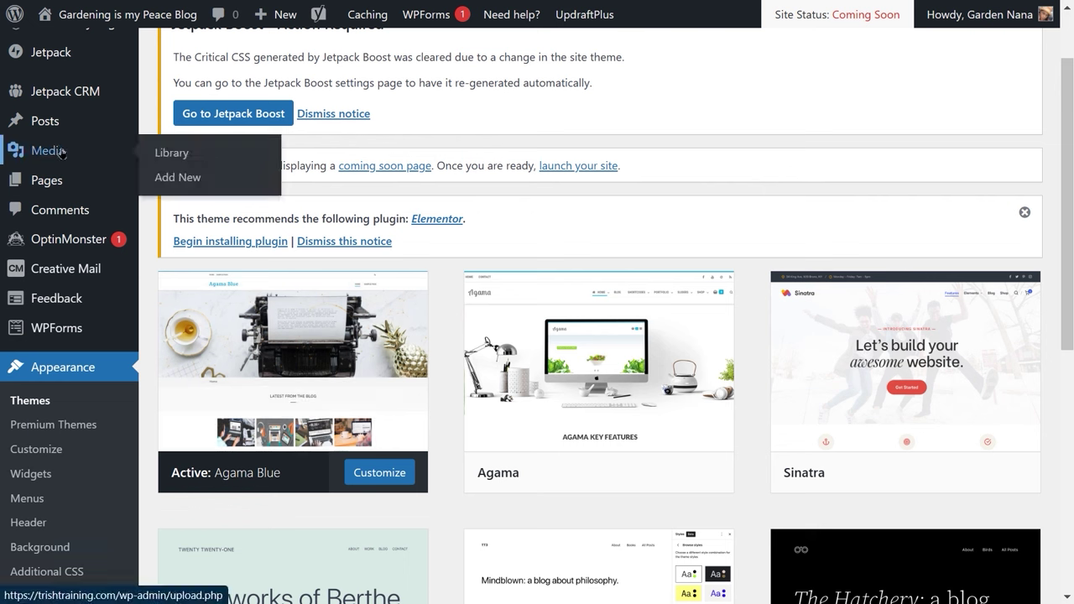
# Open the Media Library and browse the 16 uploaded gardening photos
pyautogui.click(40, 156)
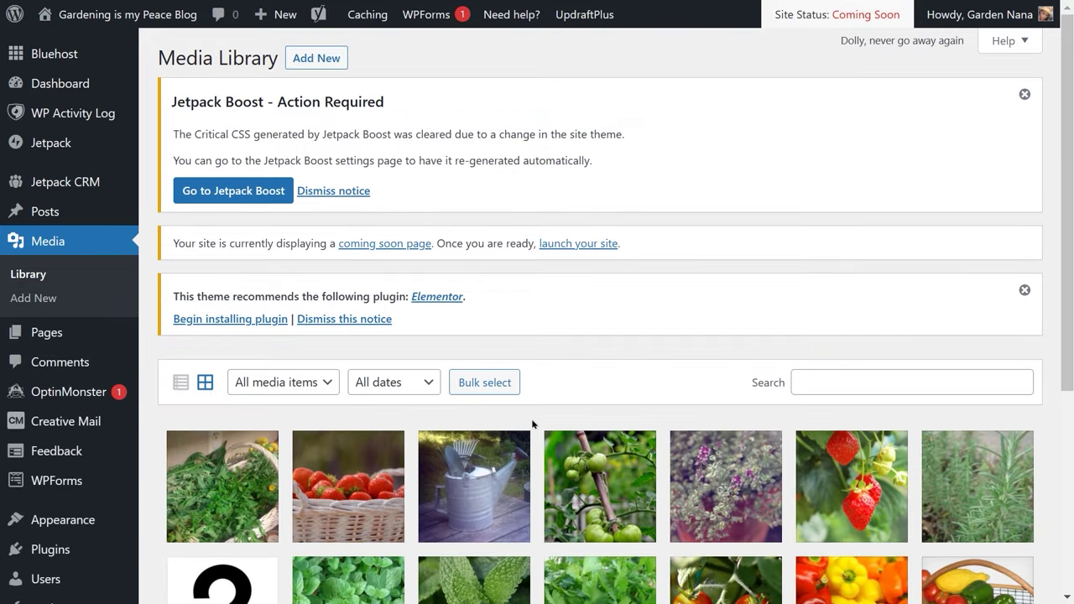
pyautogui.scroll(-3, 533, 425)
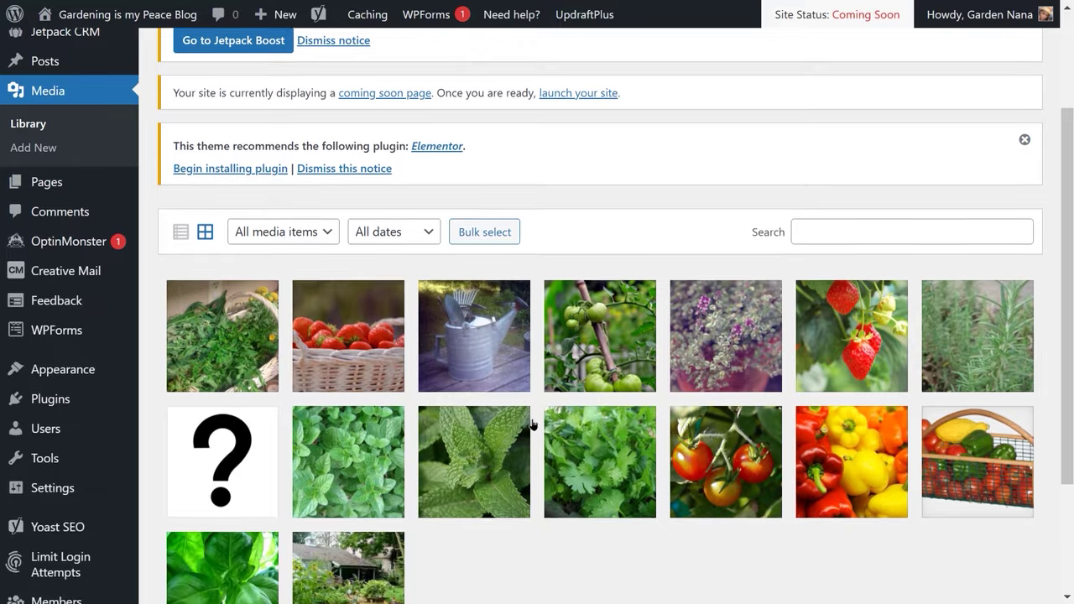
pyautogui.scroll(-1, 532, 424)
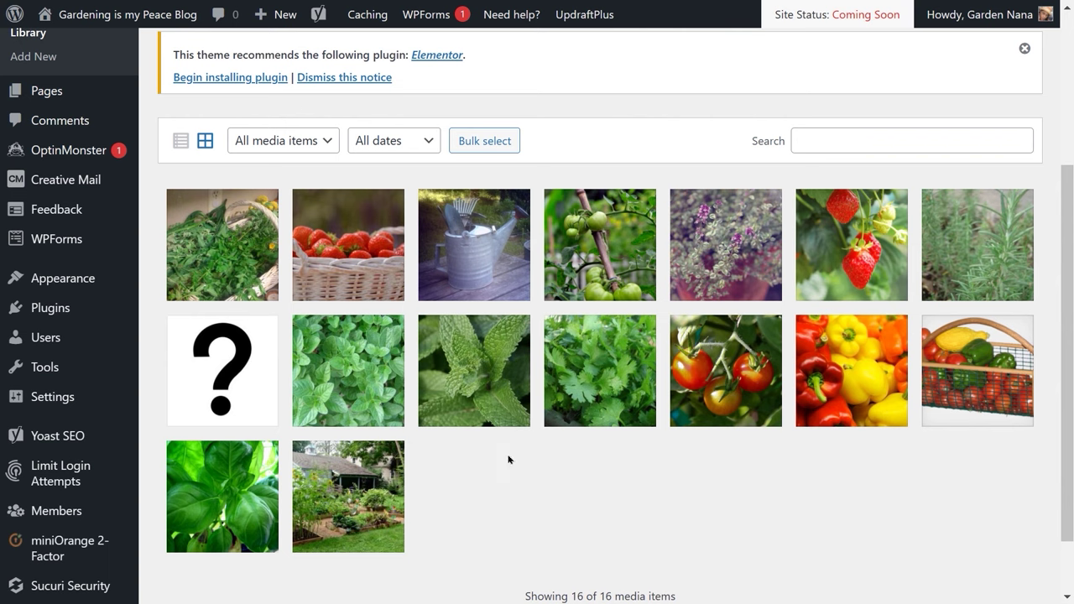
pyautogui.scroll(3, 532, 480)
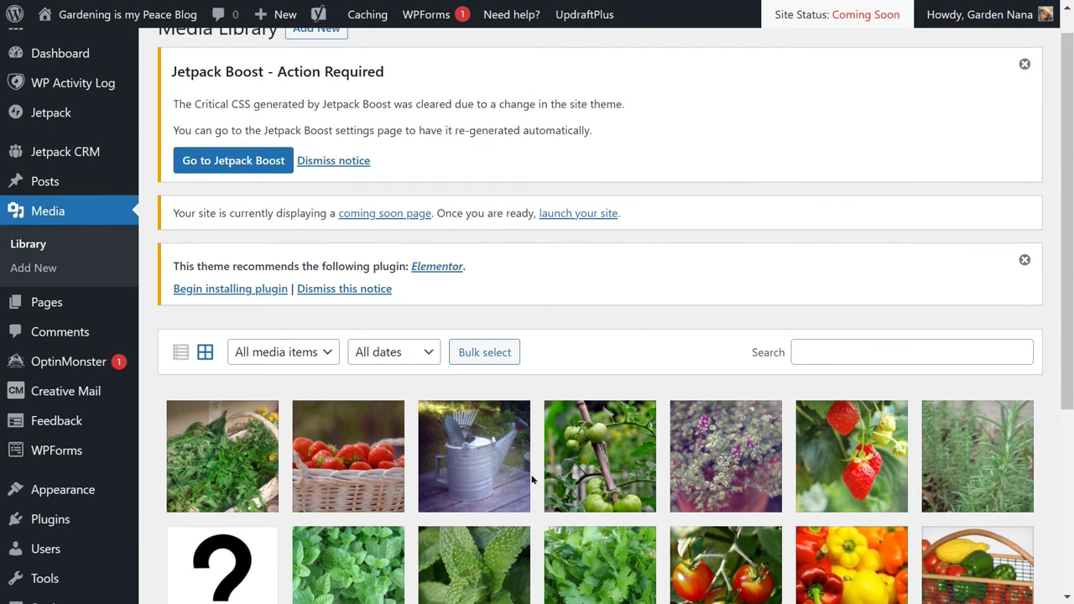
pyautogui.scroll(-2, 533, 479)
pyautogui.scroll(-1, 532, 479)
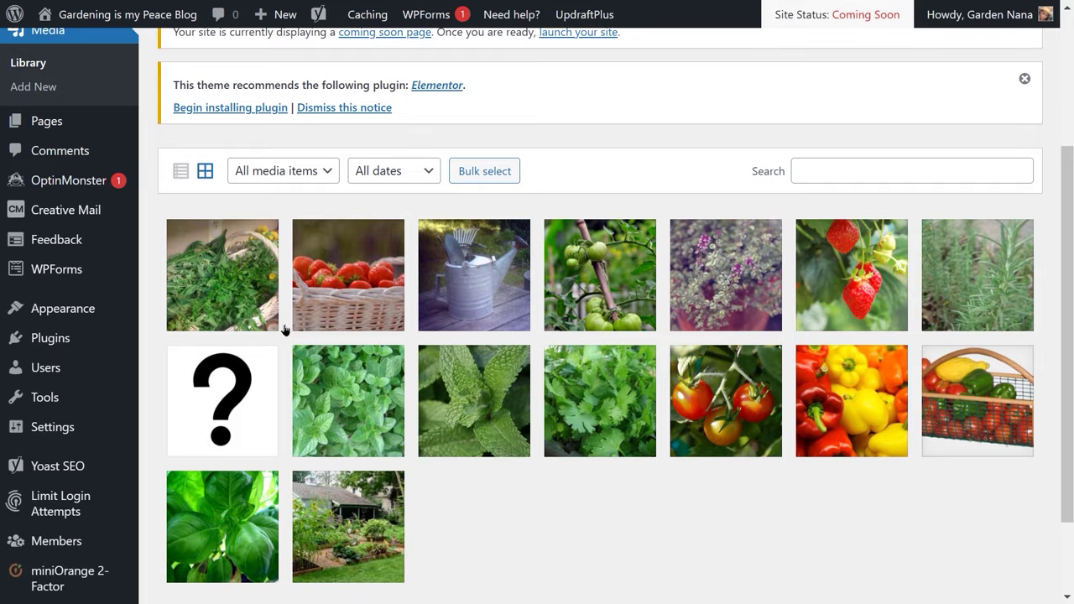
pyautogui.scroll(2, 283, 328)
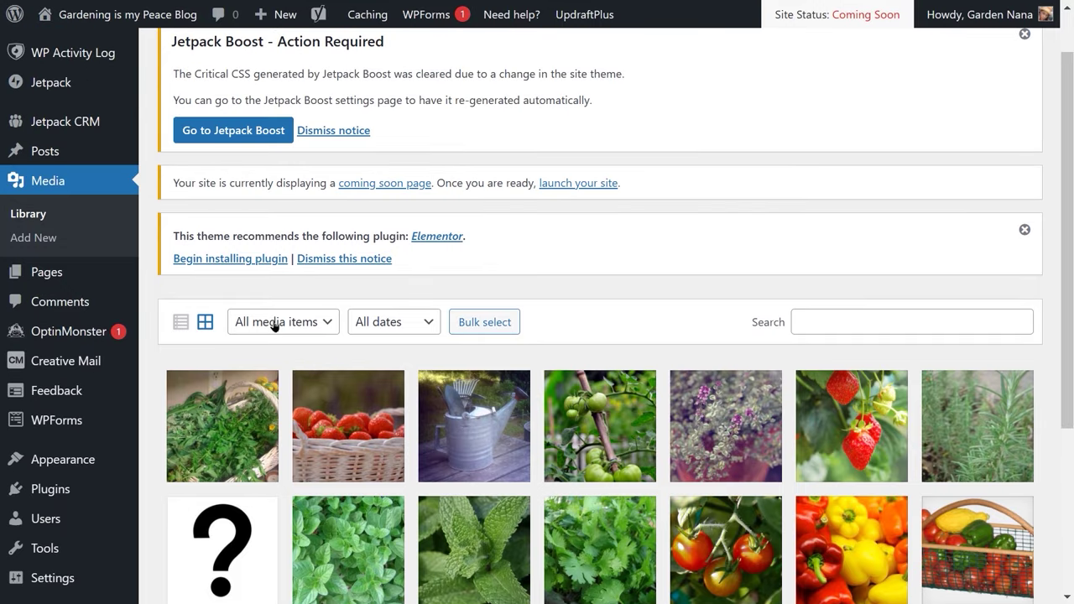
# Visit the Media Add New page, then return to the Appearance > Themes list
pyautogui.click(46, 243)
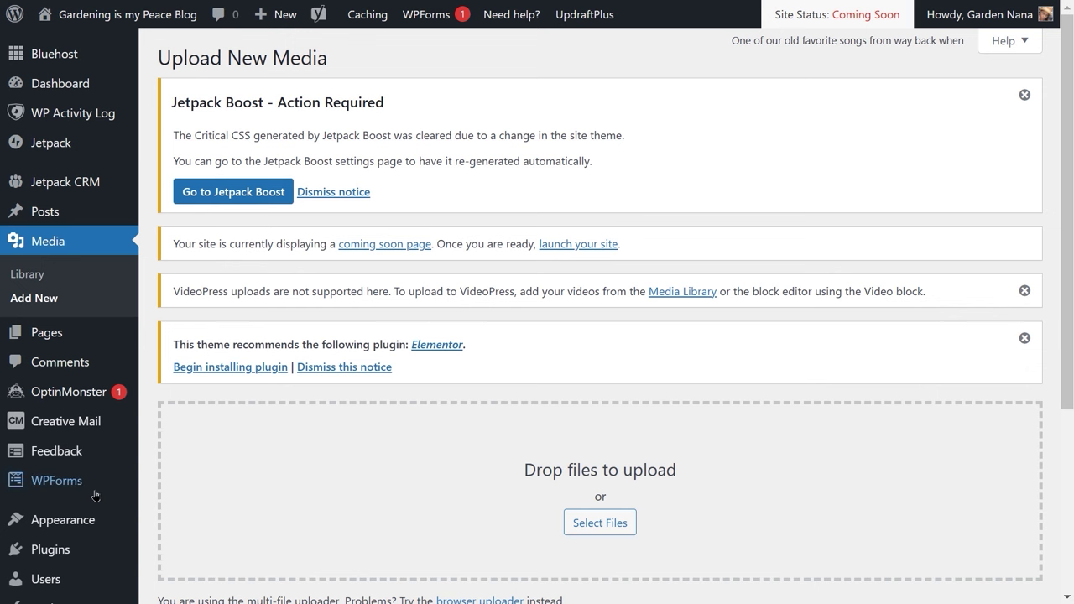
pyautogui.moveTo(72, 527)
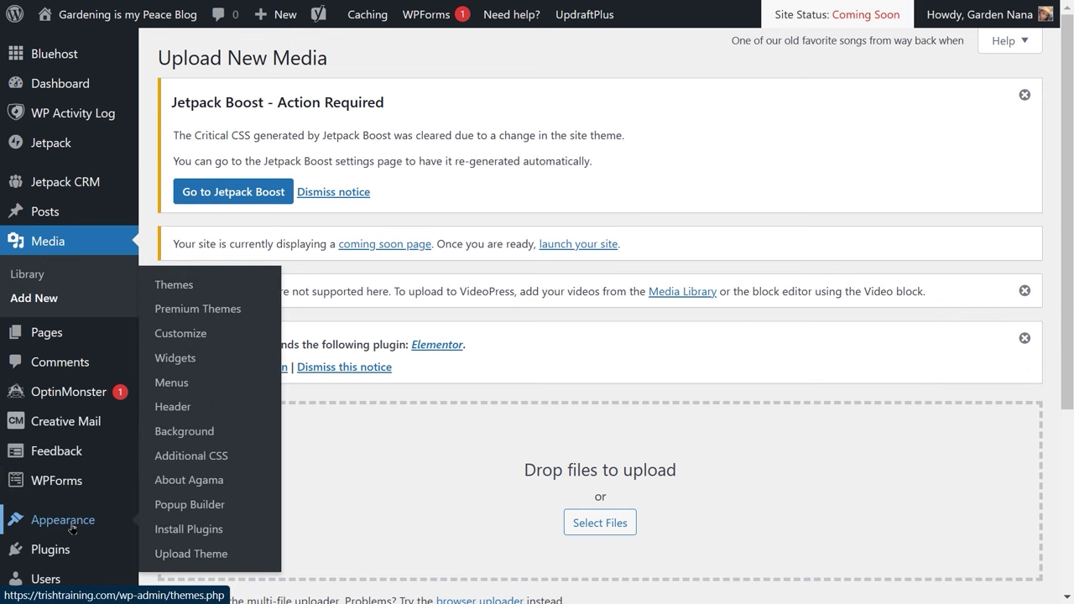
pyautogui.click(208, 287)
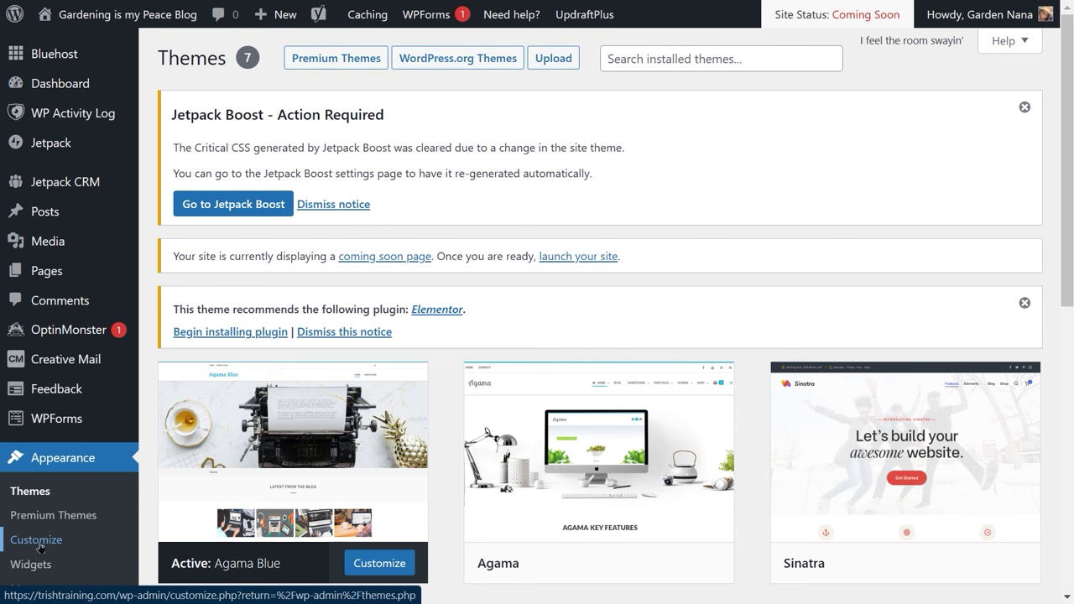
# Launch the Customizer for the active Agama Blue theme
pyautogui.click(377, 567)
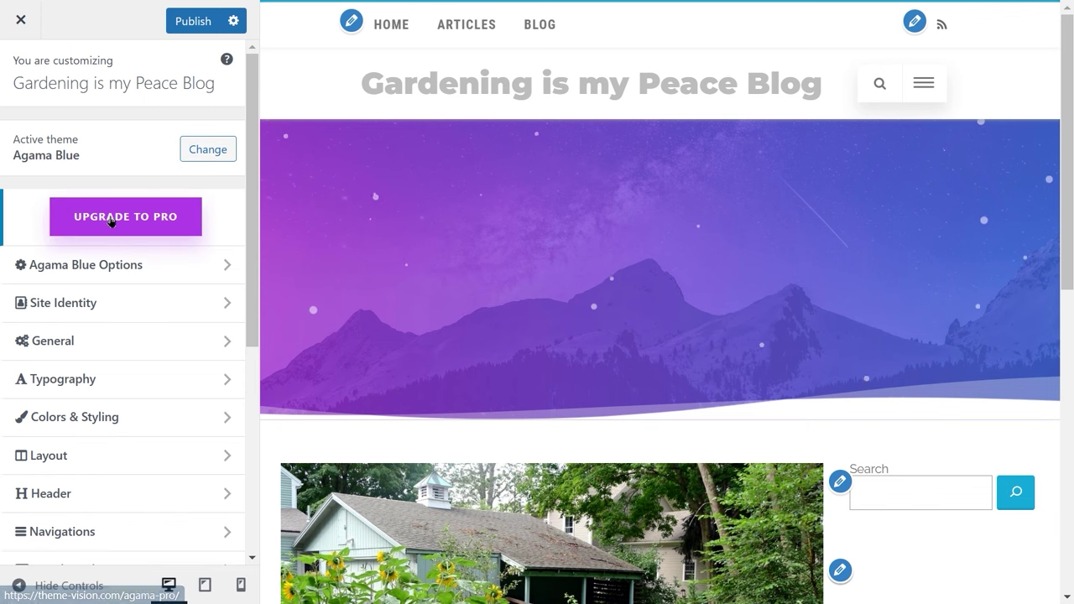
pyautogui.scroll(-2, 95, 340)
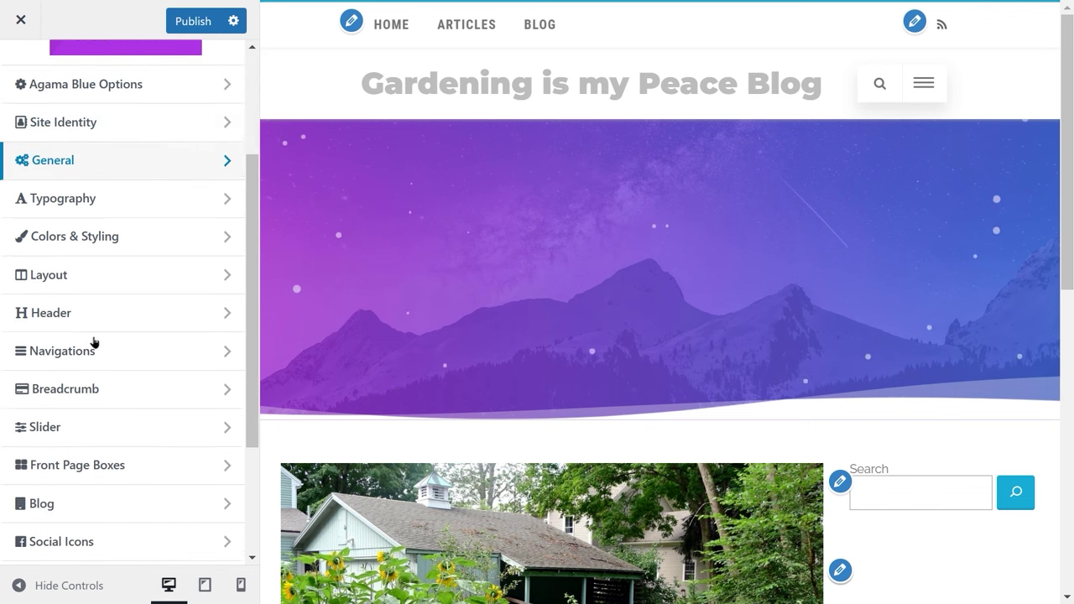
pyautogui.scroll(2, 95, 342)
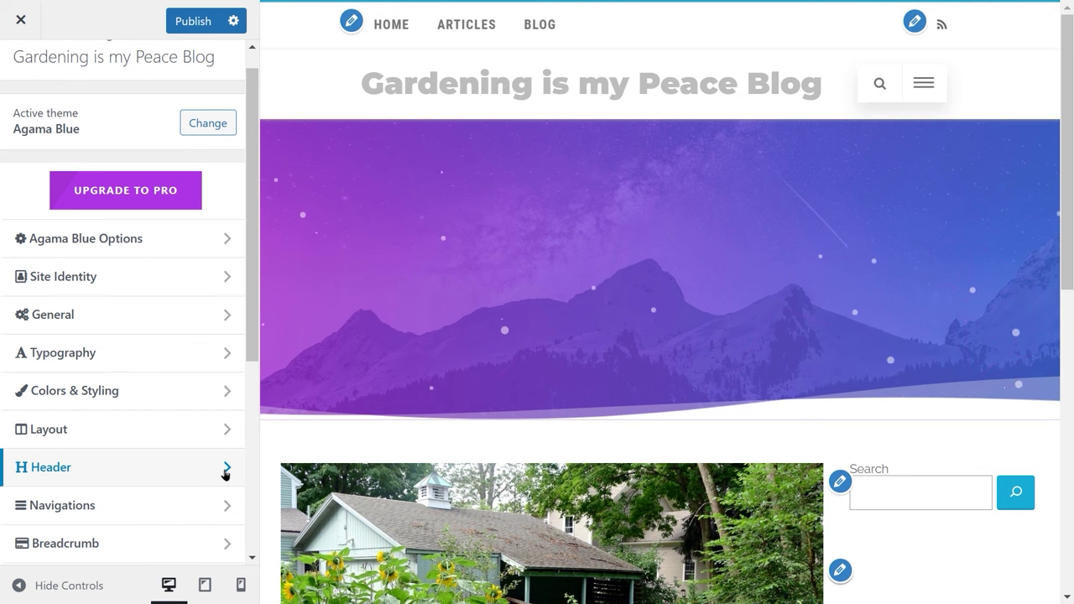
# Under Header > Header Image, set the Bottom Shape to None to remove the wavy edge
pyautogui.click(225, 475)
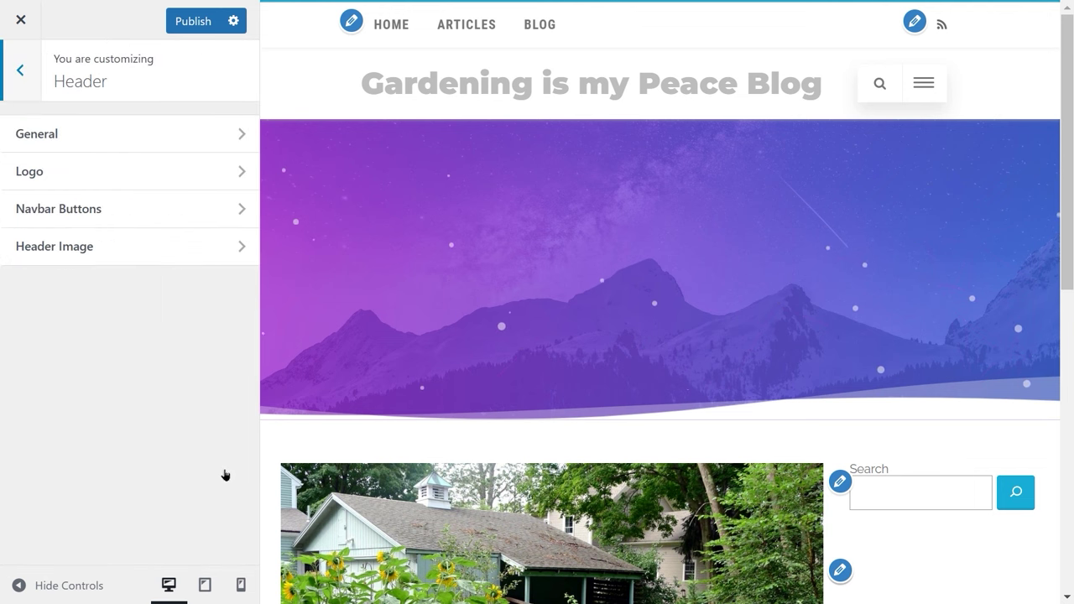
pyautogui.click(242, 250)
pyautogui.click(227, 247)
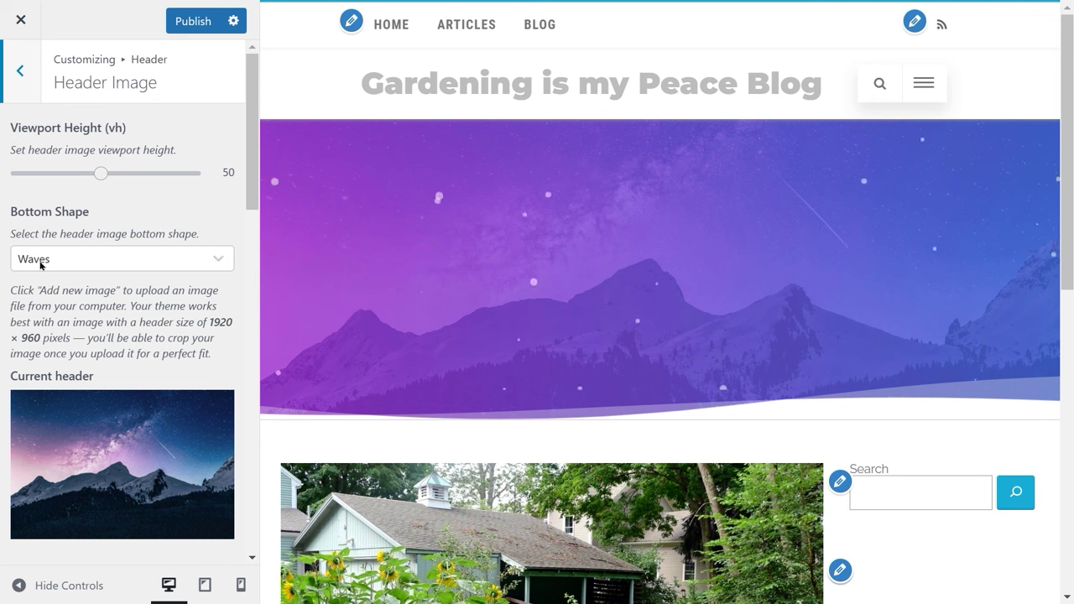
pyautogui.click(220, 260)
pyautogui.click(129, 298)
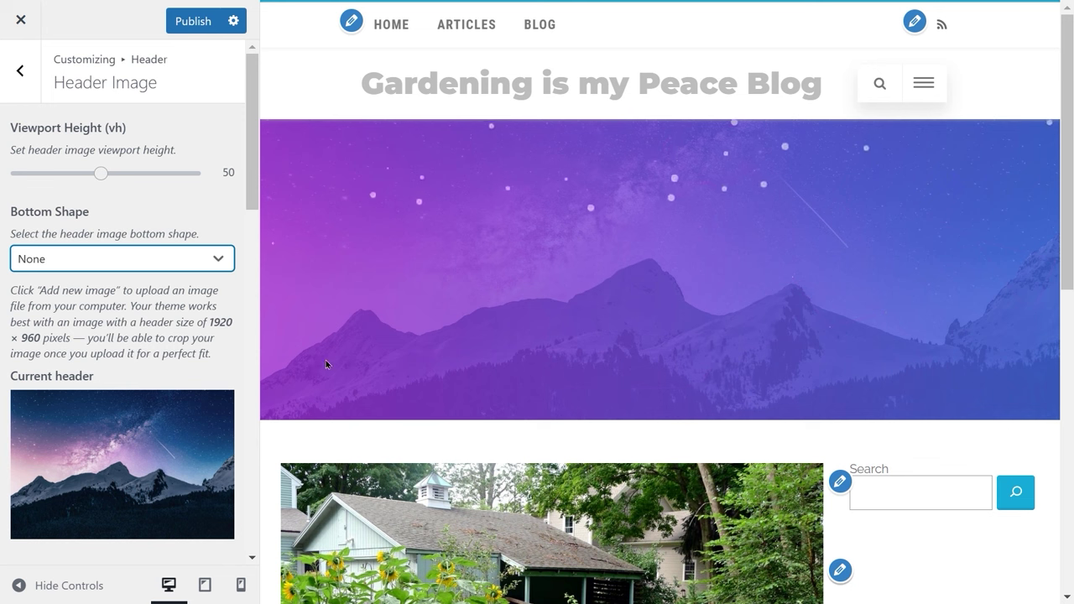
pyautogui.scroll(-3, 237, 348)
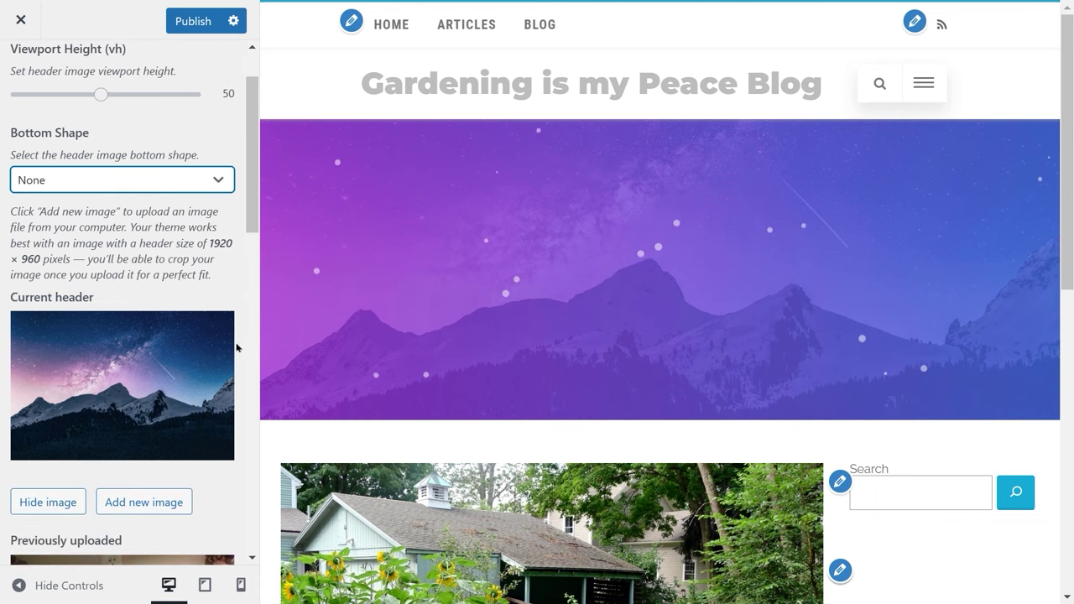
pyautogui.scroll(1, 236, 348)
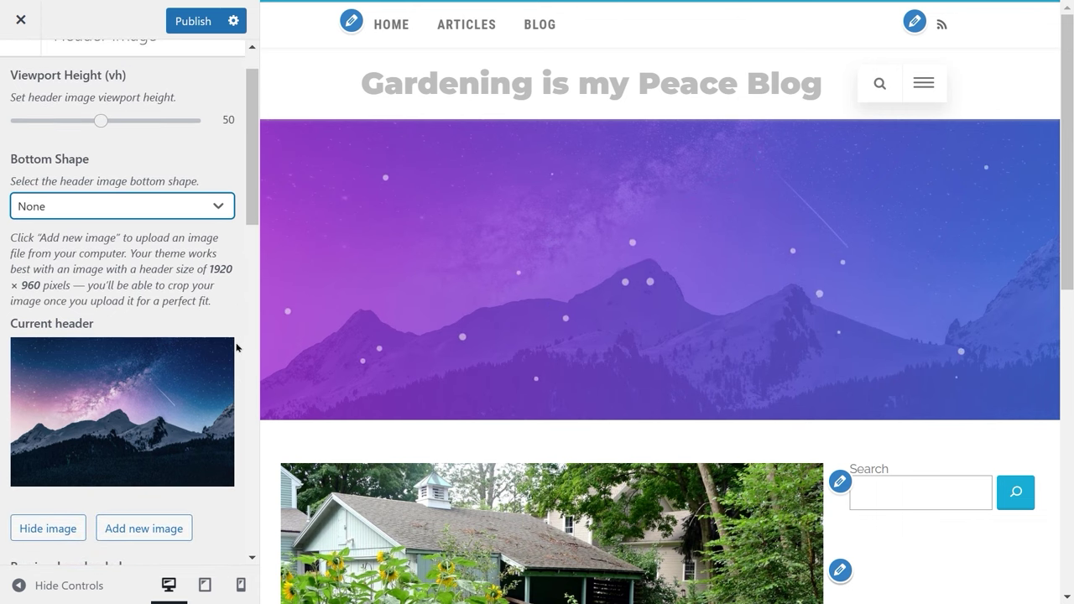
pyautogui.scroll(1, 236, 348)
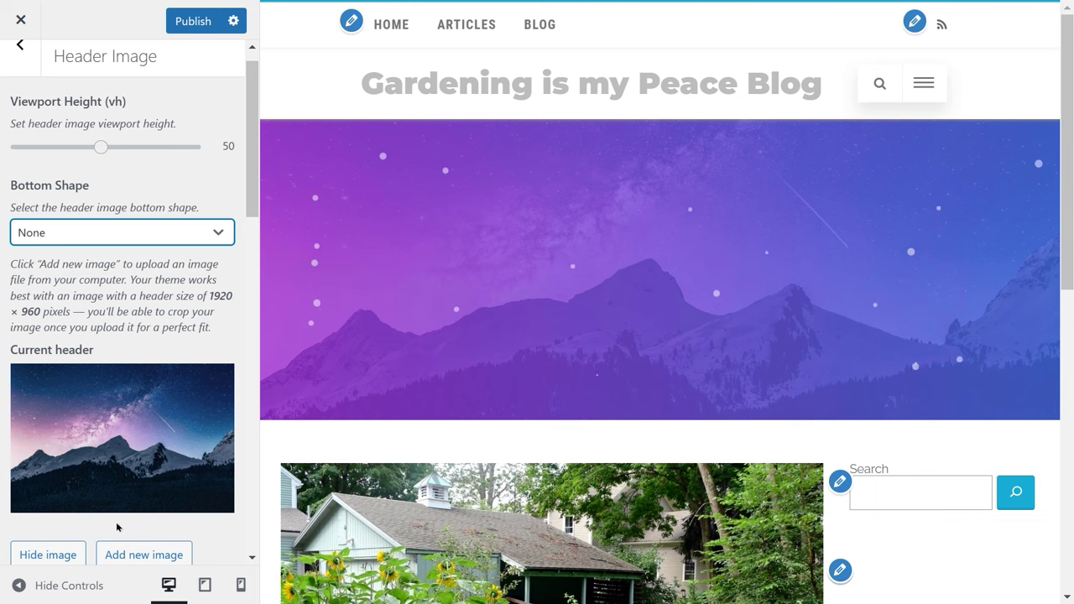
pyautogui.click(60, 555)
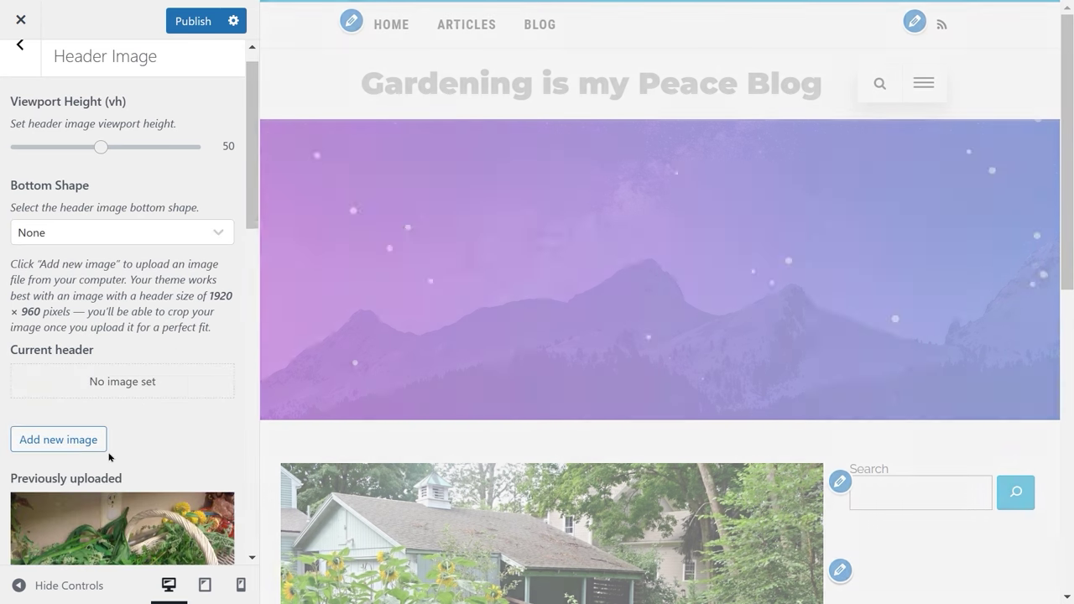
pyautogui.scroll(1, 108, 456)
pyautogui.scroll(-1, 120, 471)
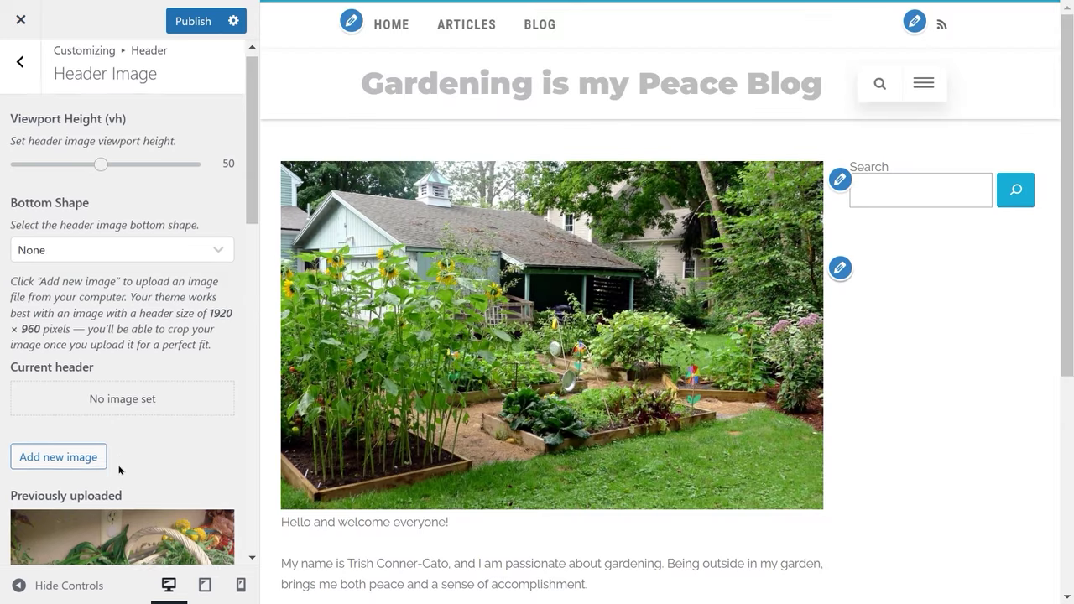
pyautogui.scroll(1, 120, 471)
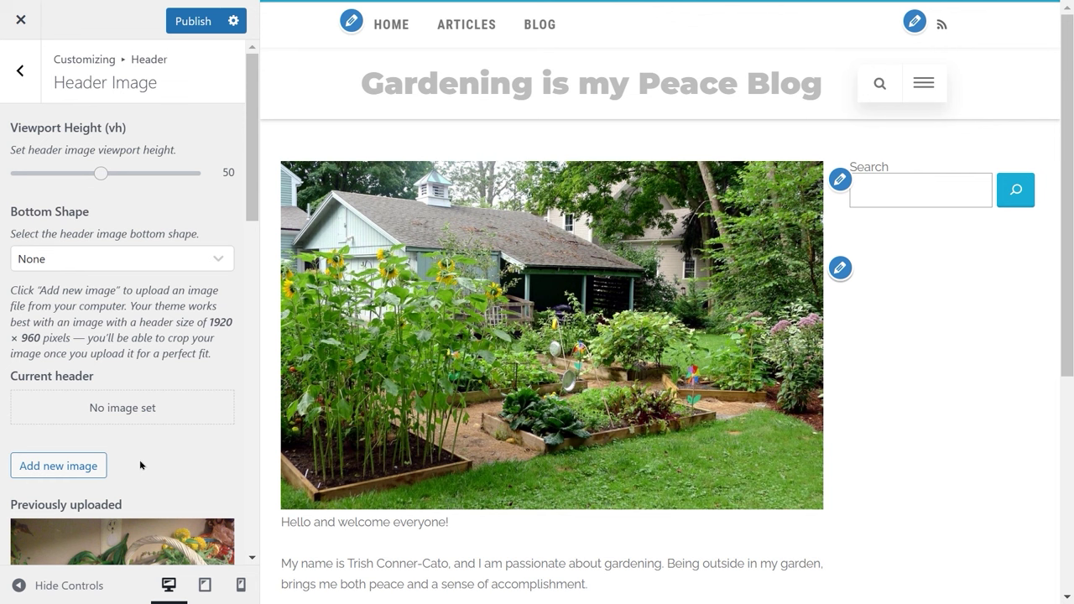
pyautogui.click(71, 468)
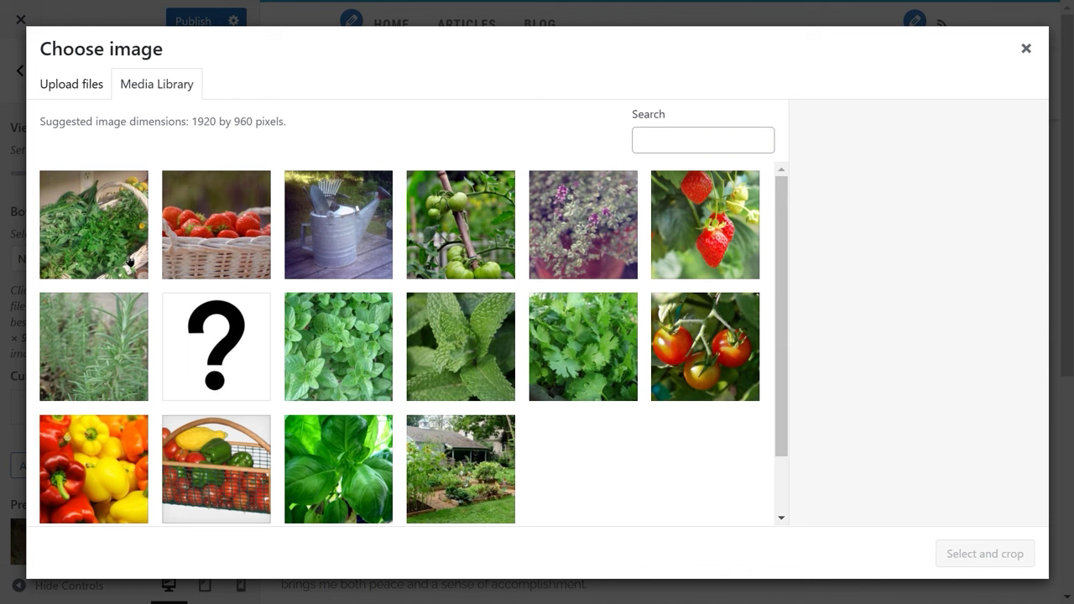
pyautogui.click(130, 261)
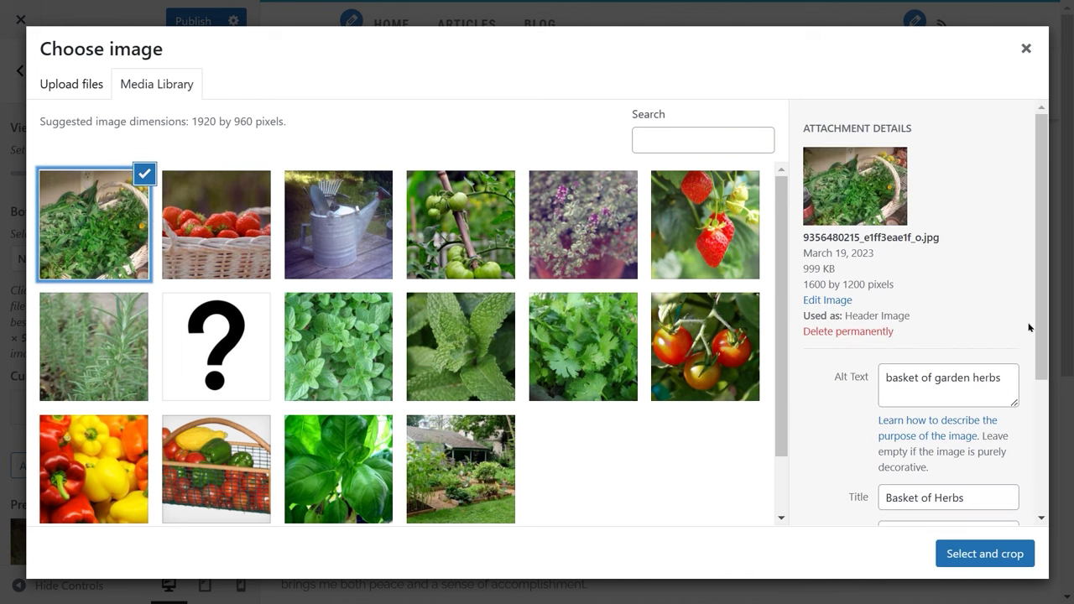
pyautogui.click(979, 559)
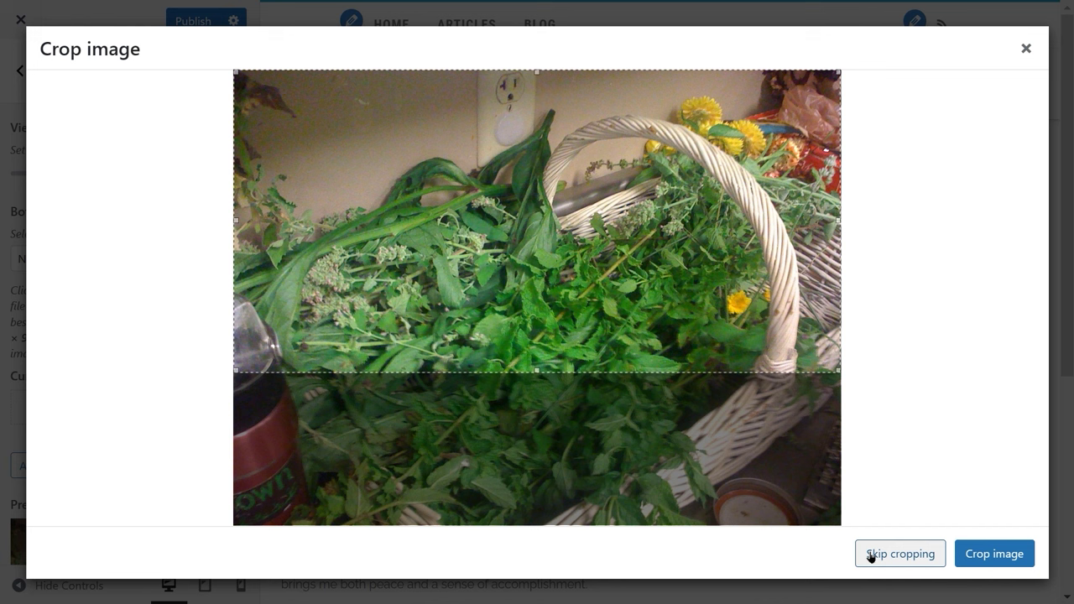
pyautogui.click(1027, 52)
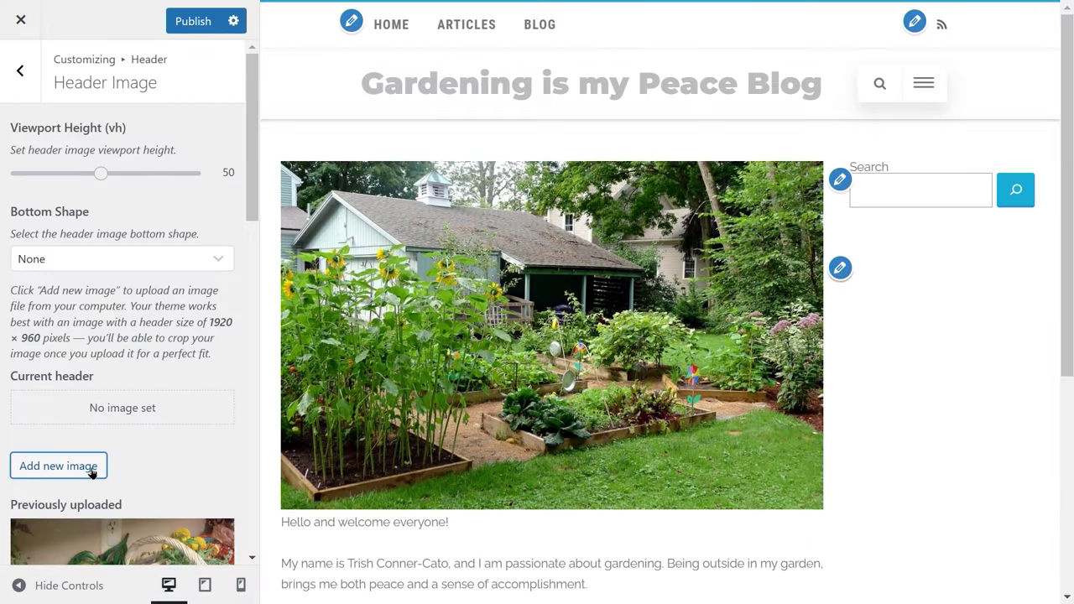
pyautogui.click(58, 466)
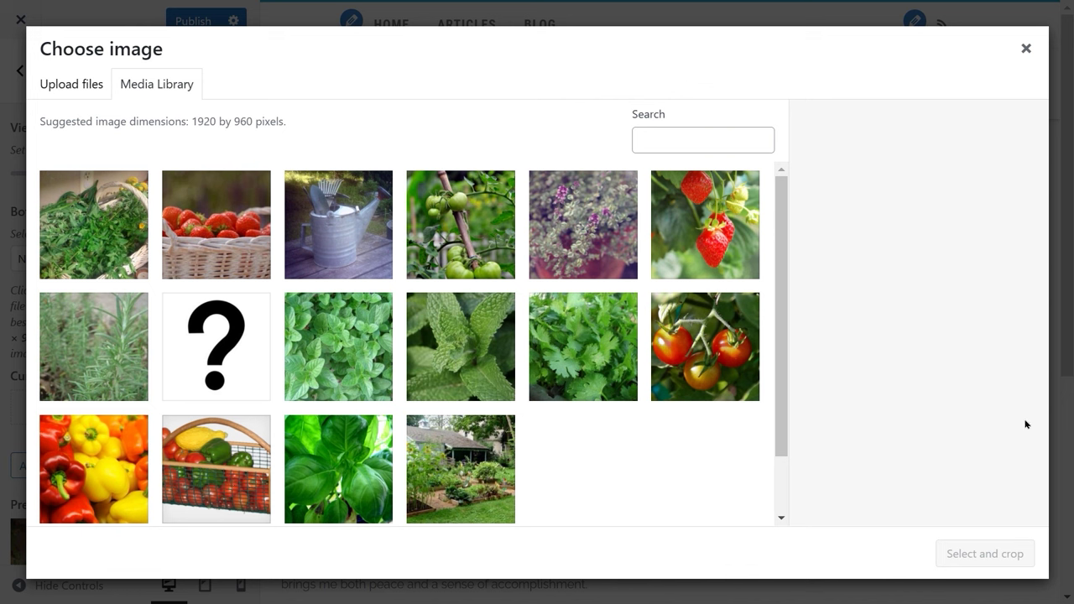
pyautogui.click(1025, 50)
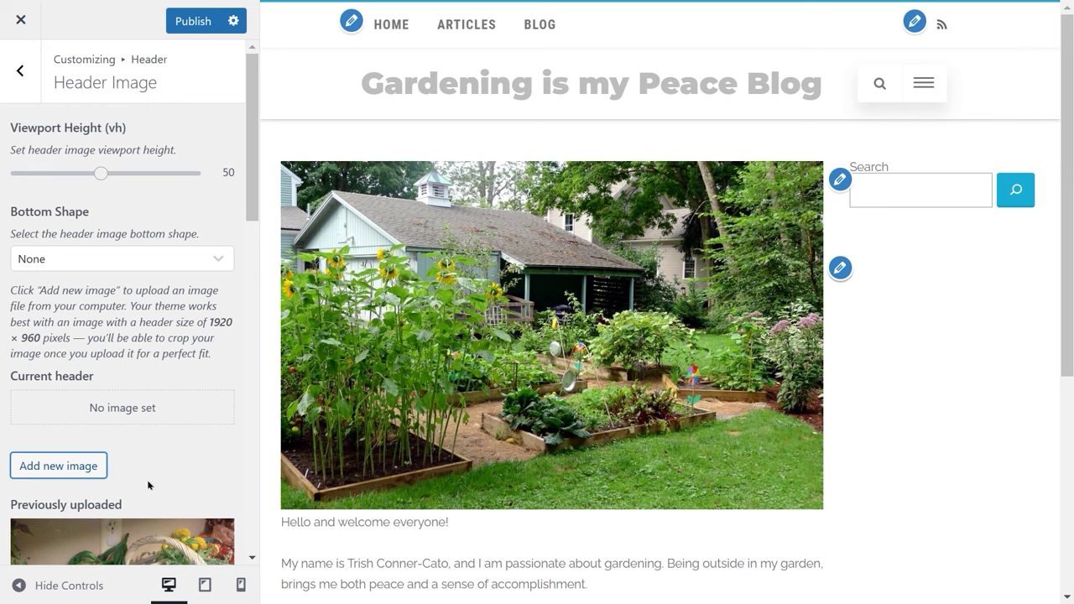
# Choose Randomize uploaded headers in the Header Image panel and publish
pyautogui.scroll(-5, 147, 486)
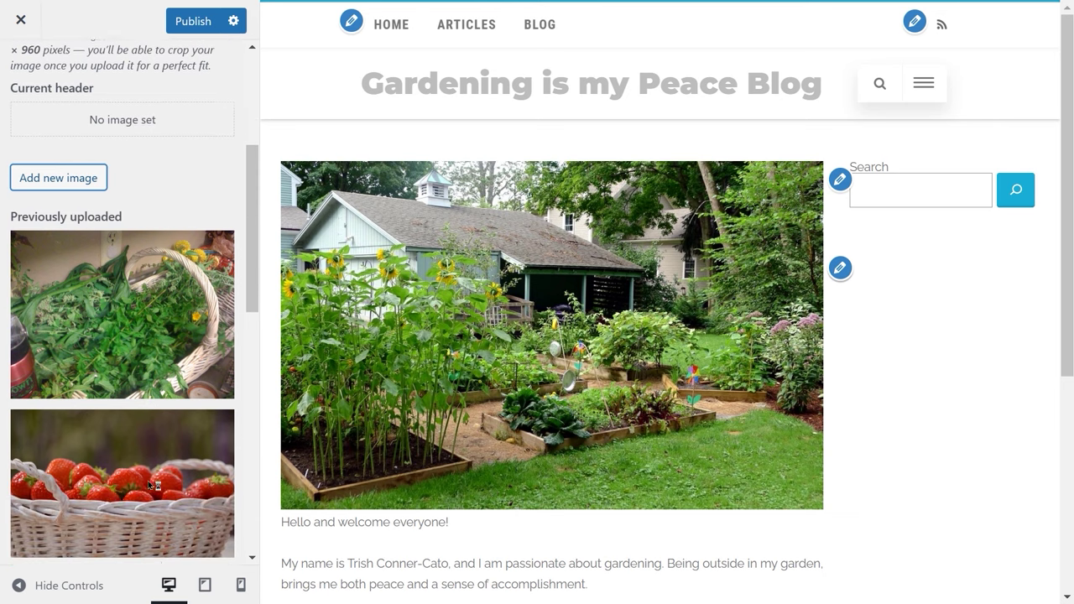
pyautogui.scroll(-10, 147, 481)
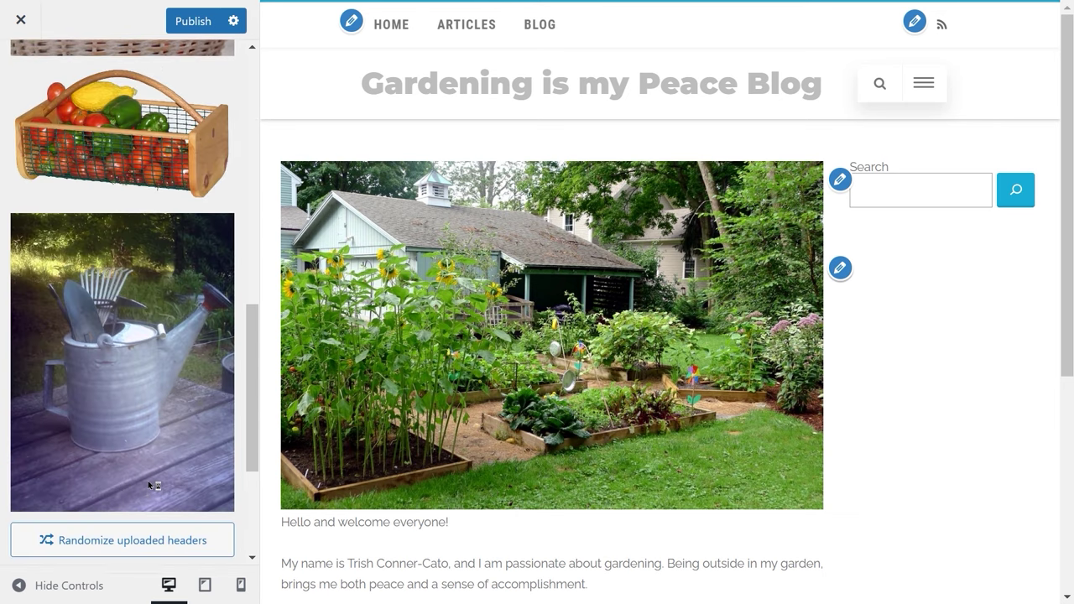
pyautogui.scroll(-1, 148, 481)
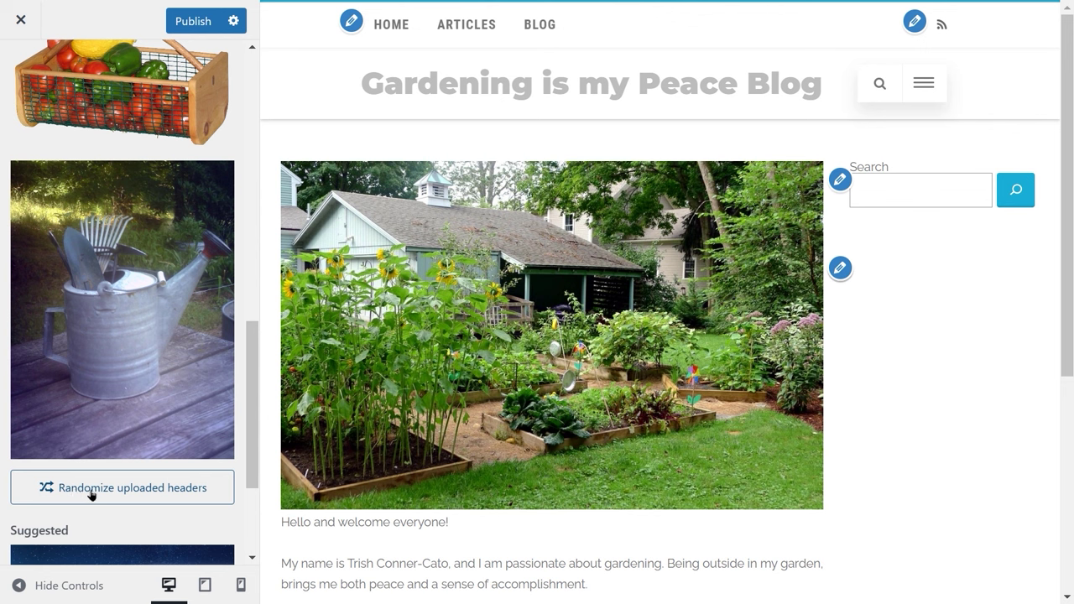
pyautogui.click(111, 493)
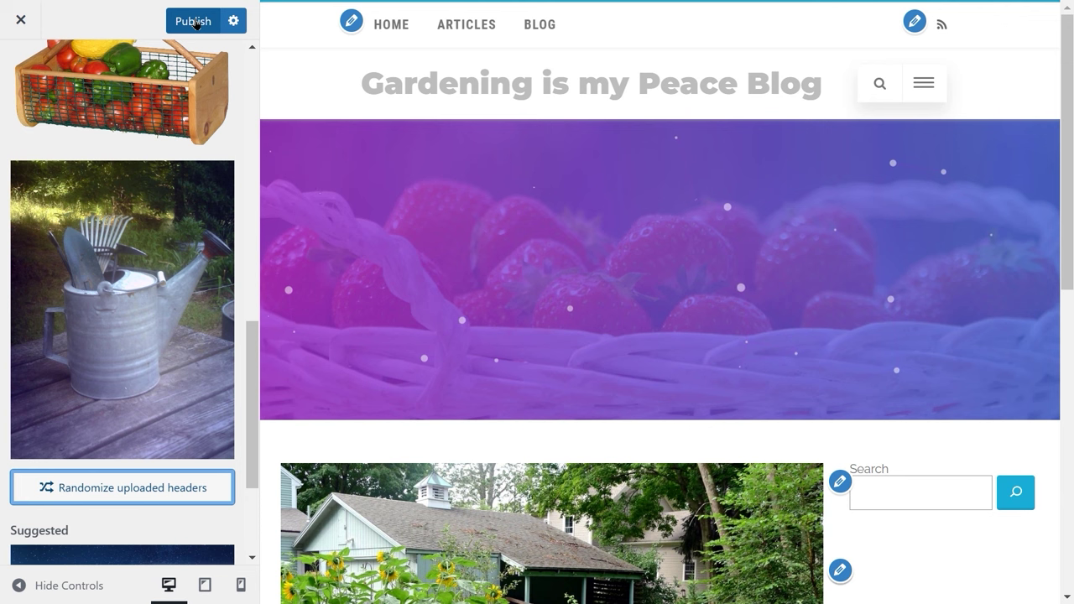
pyautogui.click(195, 23)
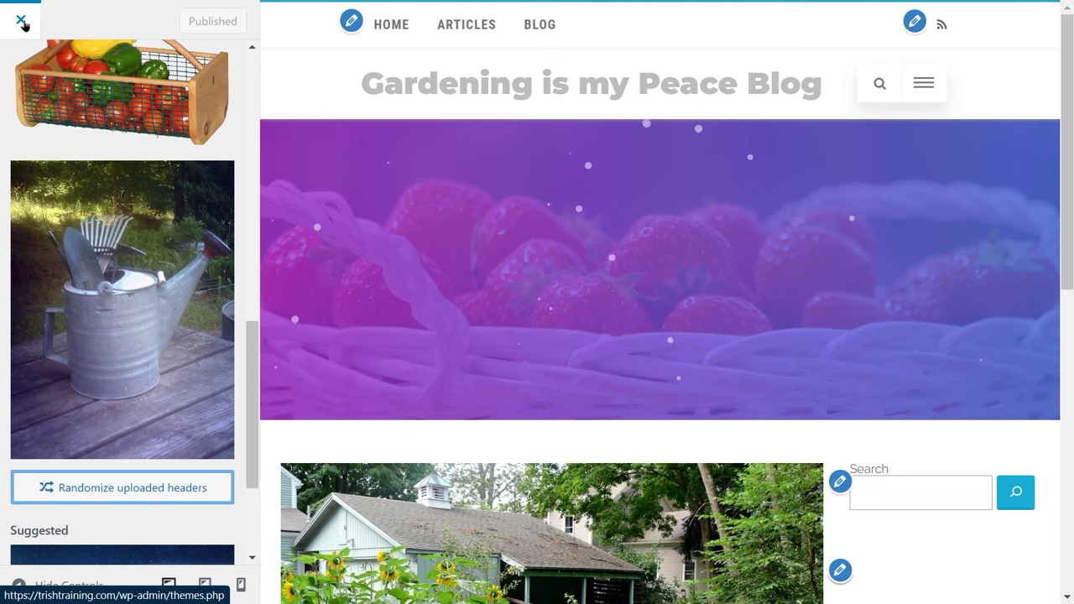
# Close the Customizer and reopen it for the Agama Blue theme
pyautogui.click(23, 25)
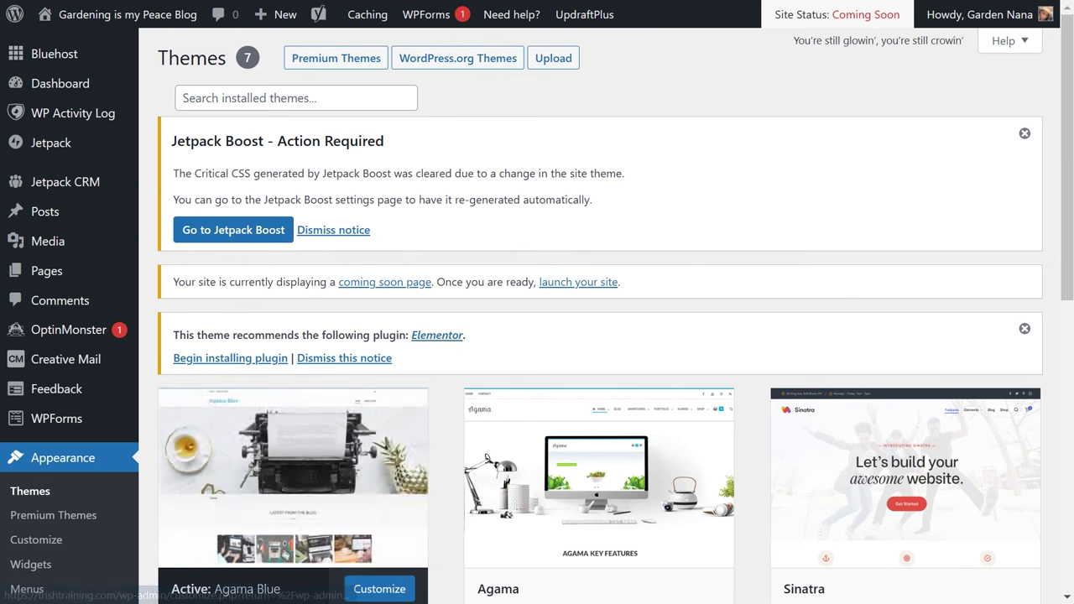
pyautogui.click(397, 596)
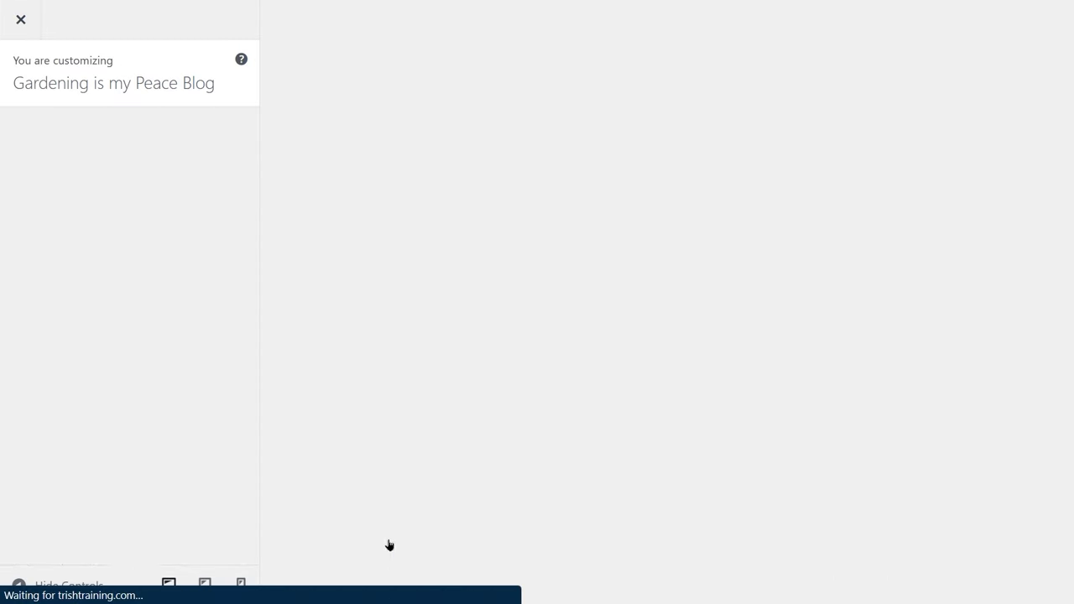
pyautogui.scroll(-1, 163, 289)
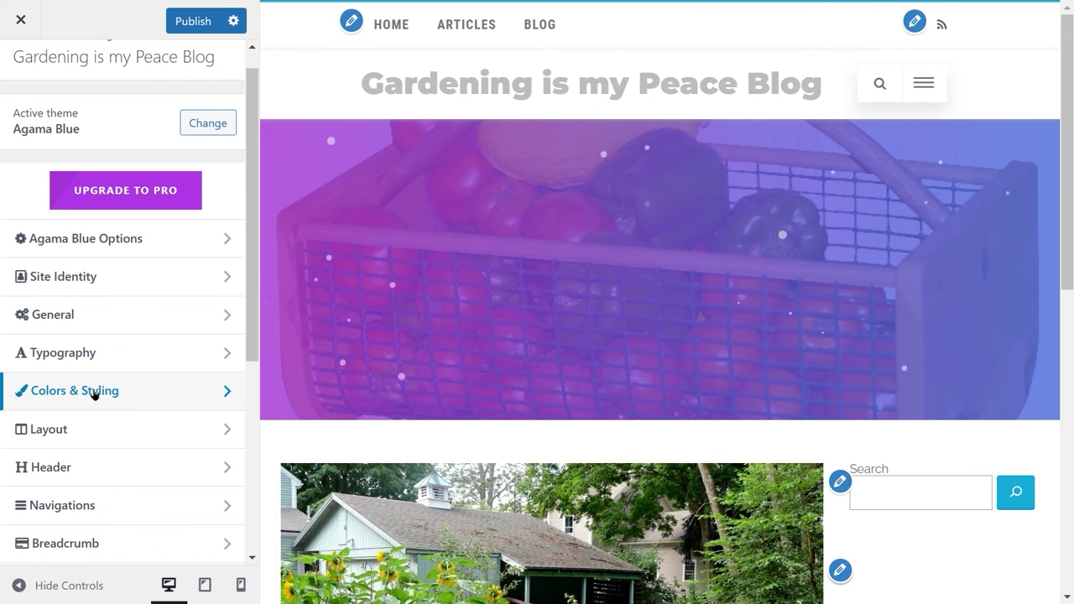
# In Colors & Styling > Header Image, turn off the background overlay and particles, then publish
pyautogui.click(225, 398)
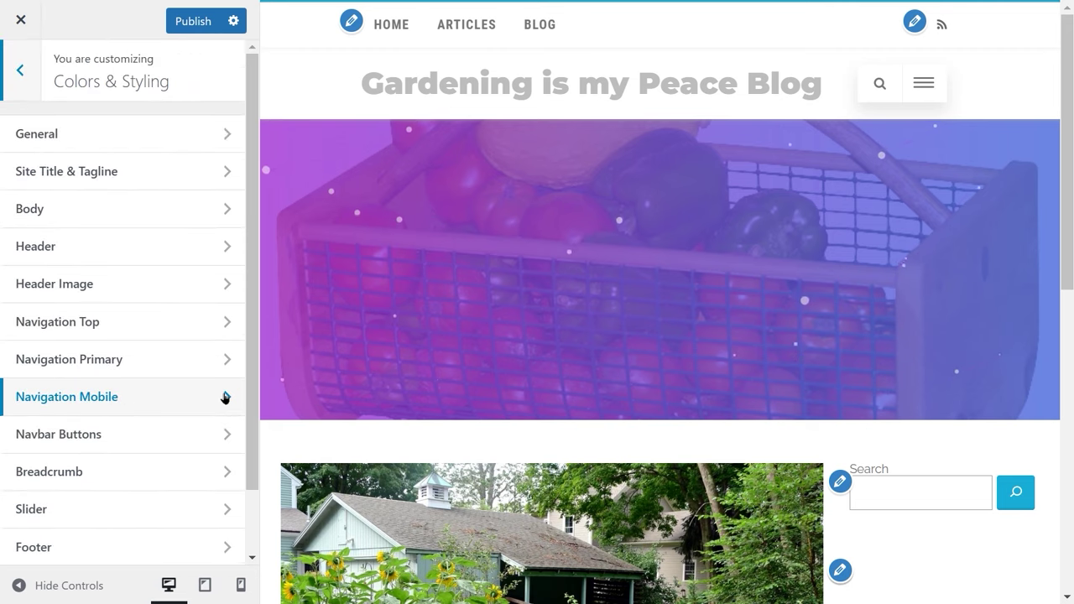
pyautogui.click(144, 291)
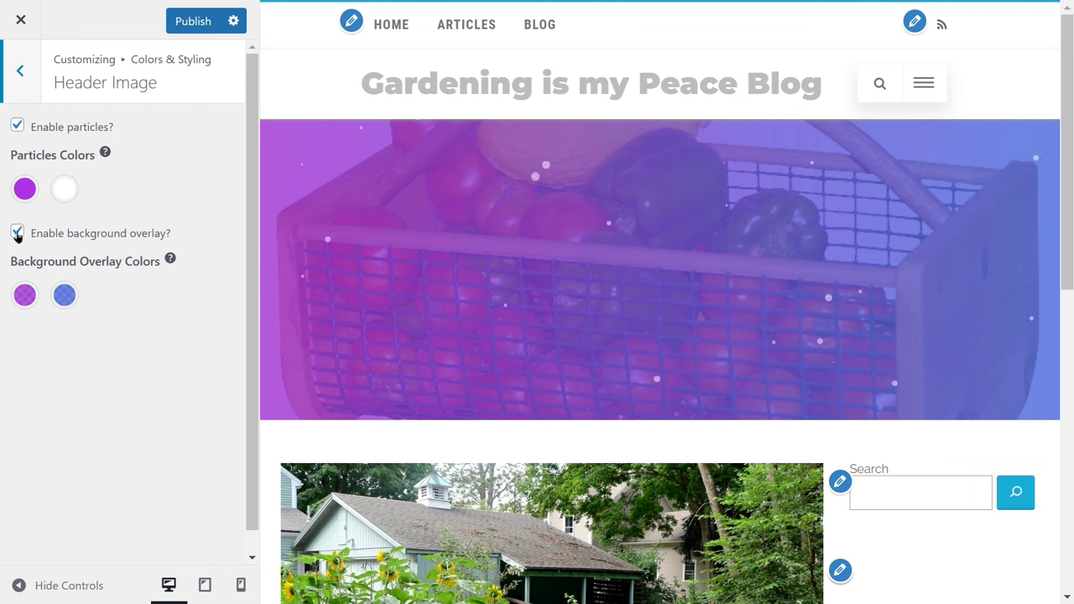
pyautogui.click(17, 234)
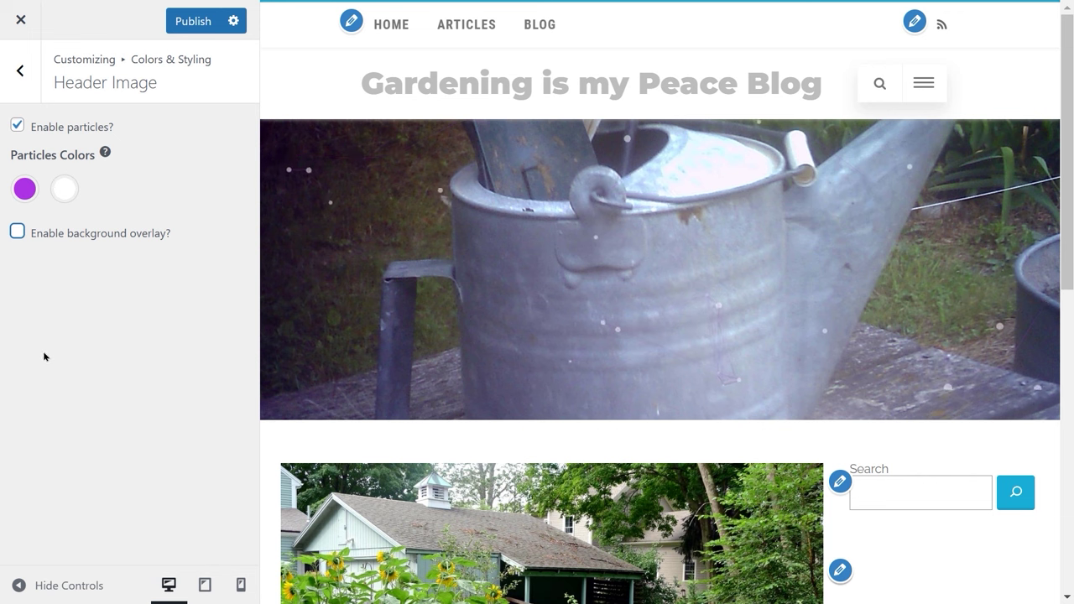
pyautogui.click(18, 126)
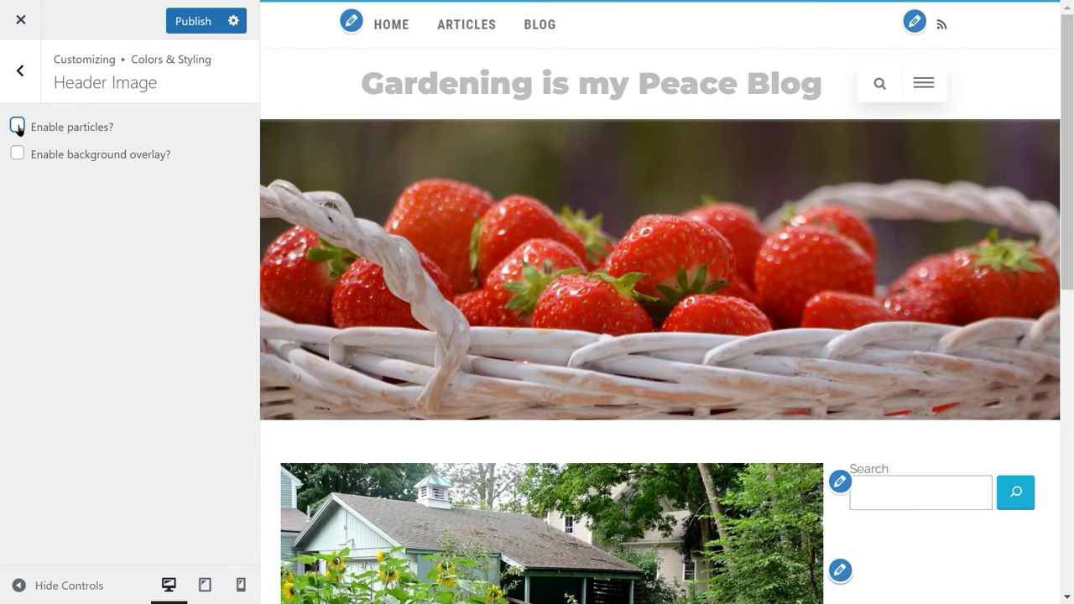
pyautogui.click(18, 127)
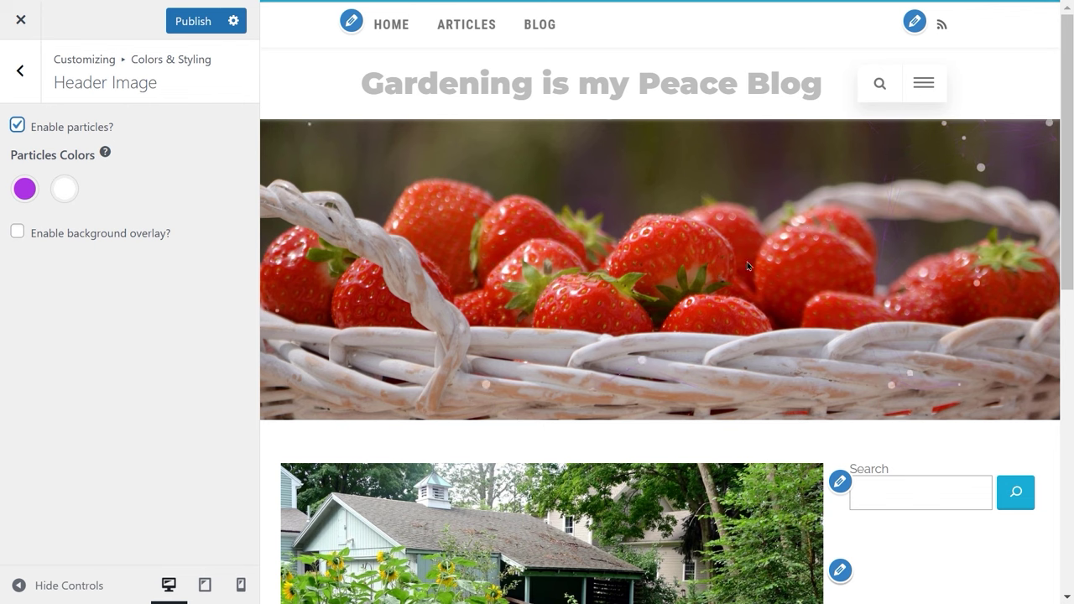
pyautogui.click(17, 125)
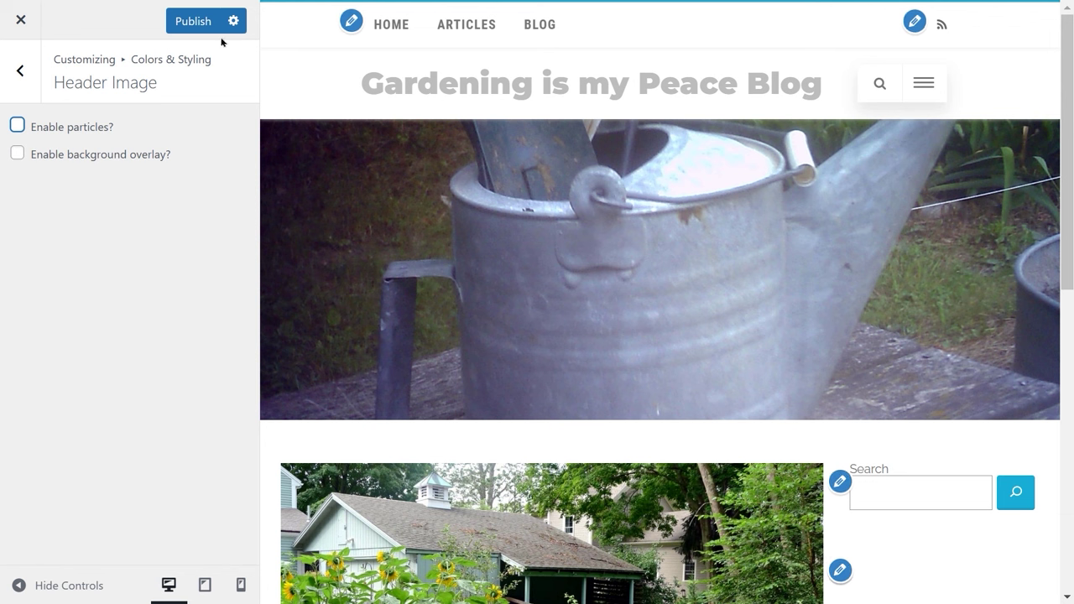
pyautogui.click(200, 27)
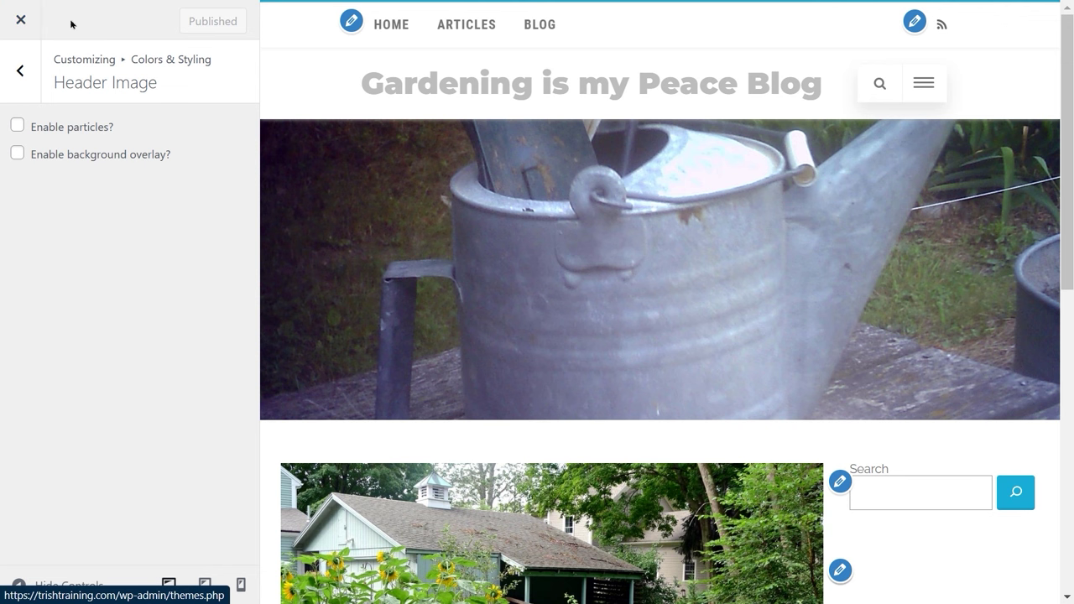
# Return to the main Customizer panel
pyautogui.click(23, 75)
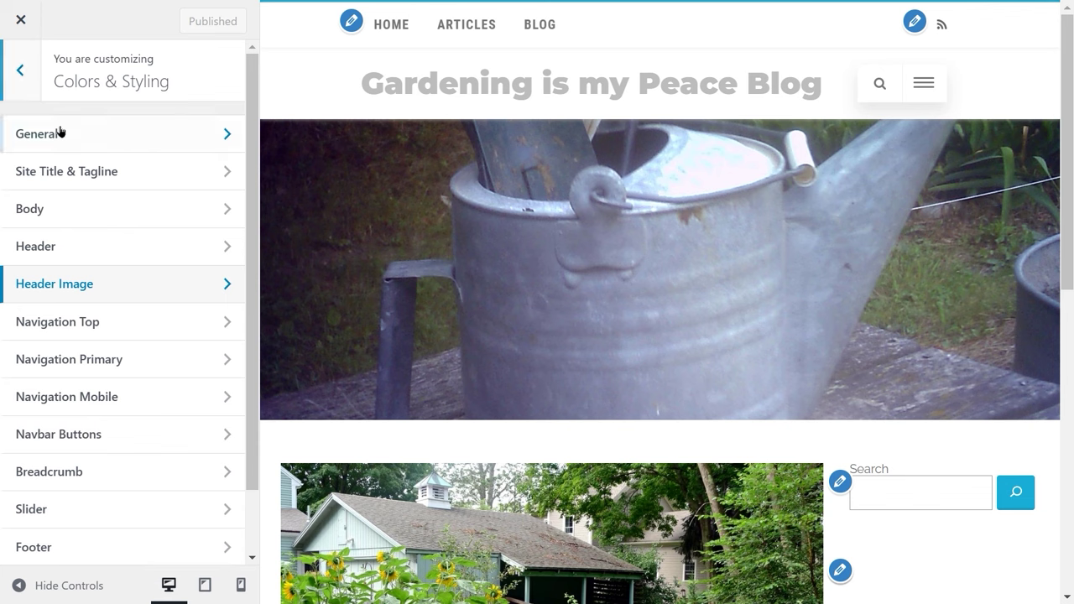
pyautogui.click(21, 75)
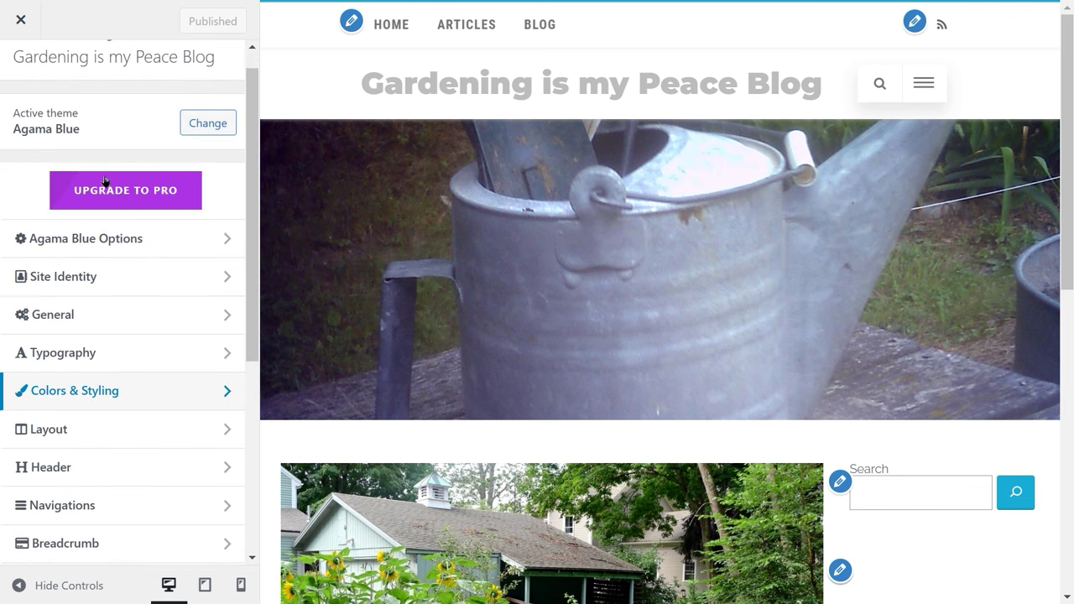
pyautogui.scroll(-1, 149, 548)
pyautogui.scroll(2, 149, 544)
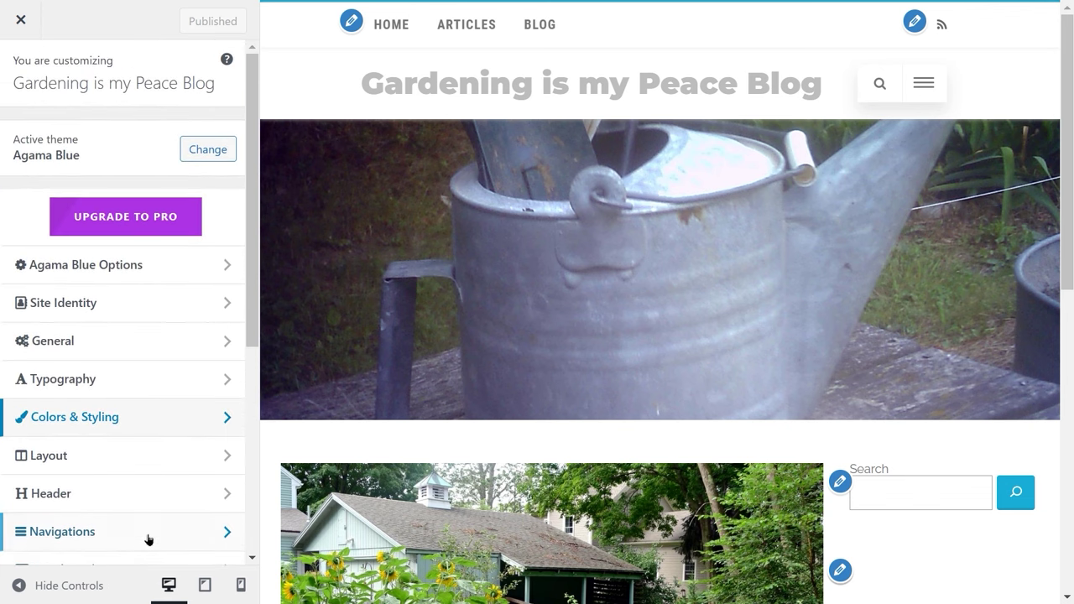
# Close the Customizer and go to Pages > All Pages
pyautogui.click(22, 20)
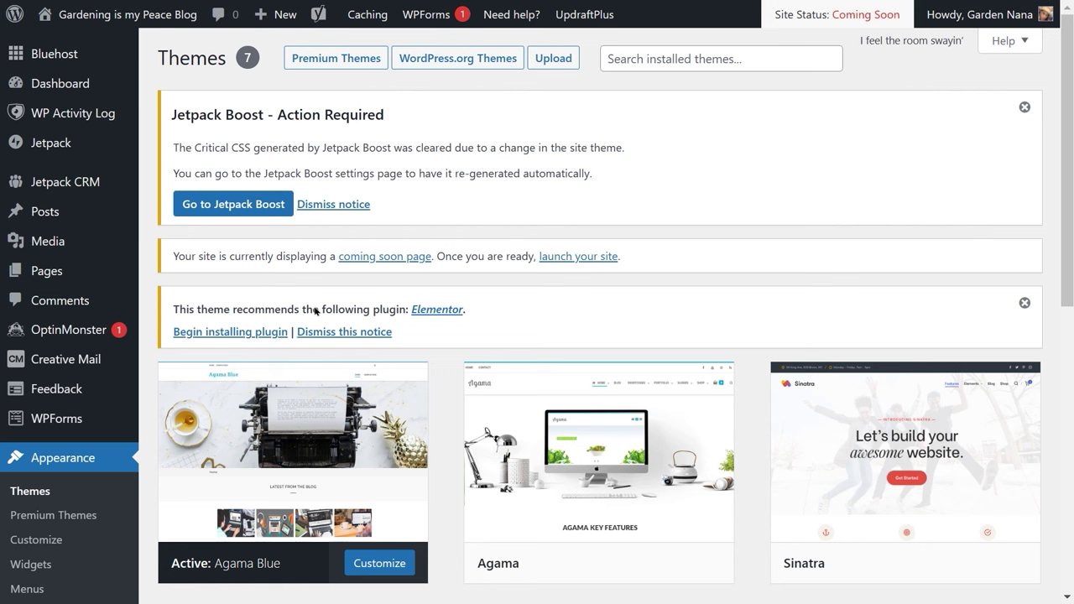
pyautogui.moveTo(63, 272)
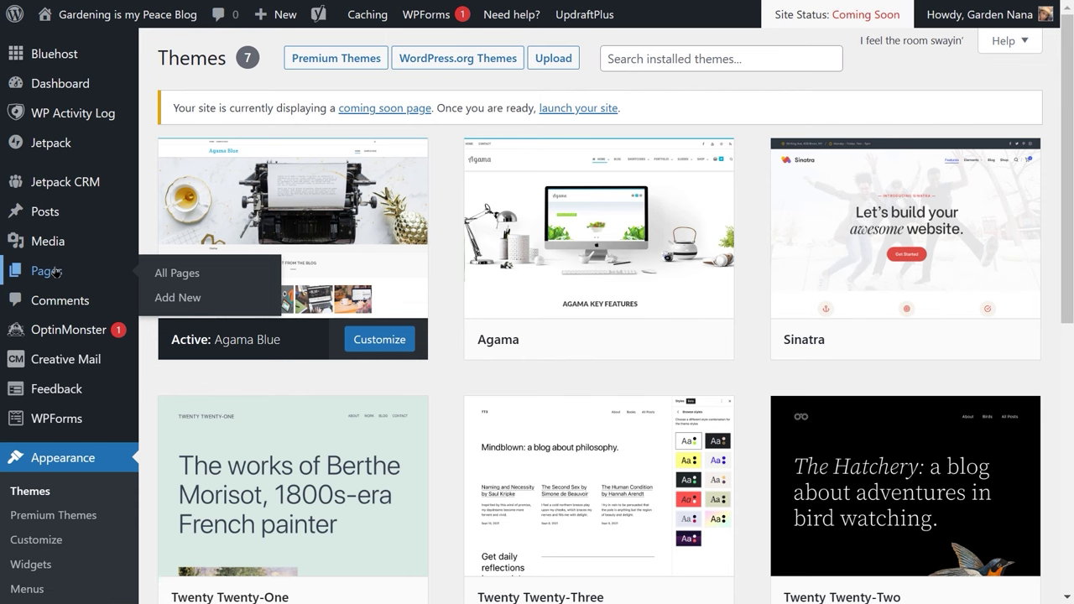
pyautogui.click(55, 271)
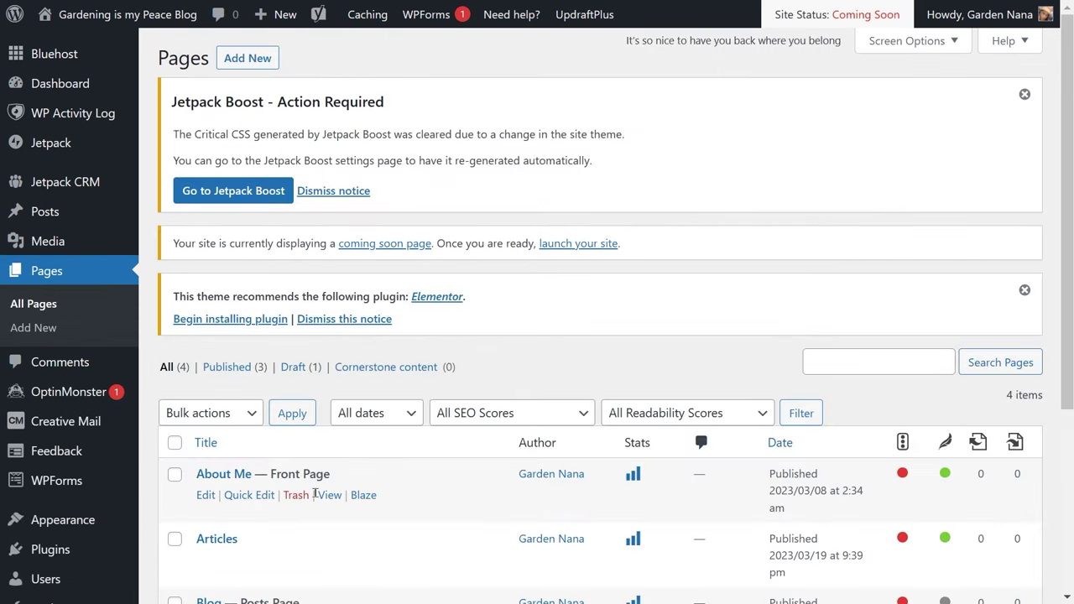
# View the live About Me front page with its plain header, then return to the Dashboard
pyautogui.click(329, 497)
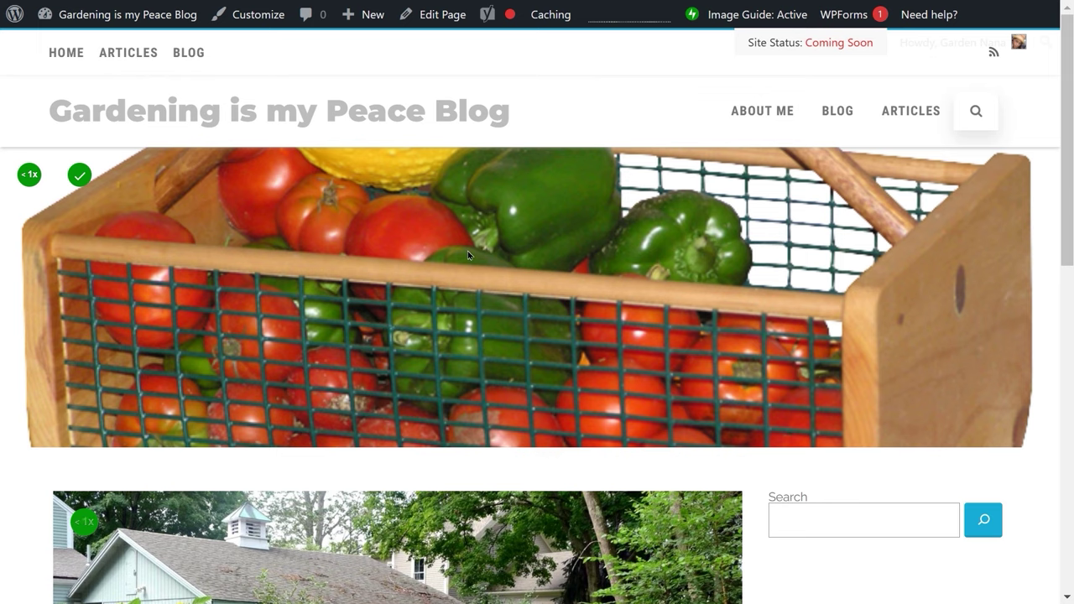
pyautogui.scroll(-1, 468, 255)
pyautogui.scroll(1, 468, 256)
pyautogui.scroll(-3, 469, 255)
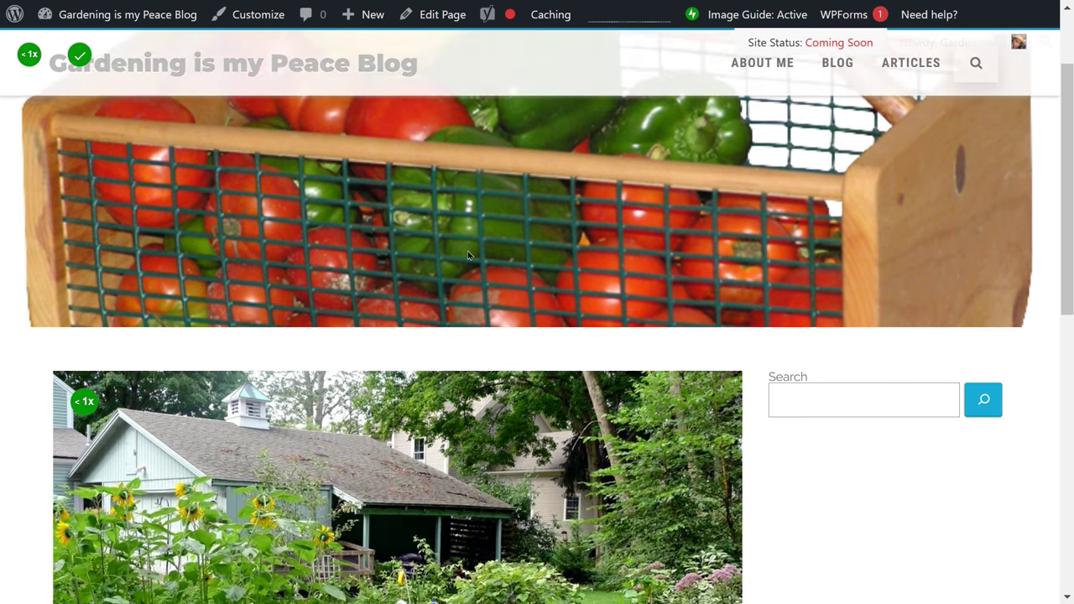
pyautogui.scroll(-2, 469, 256)
pyautogui.scroll(5, 468, 255)
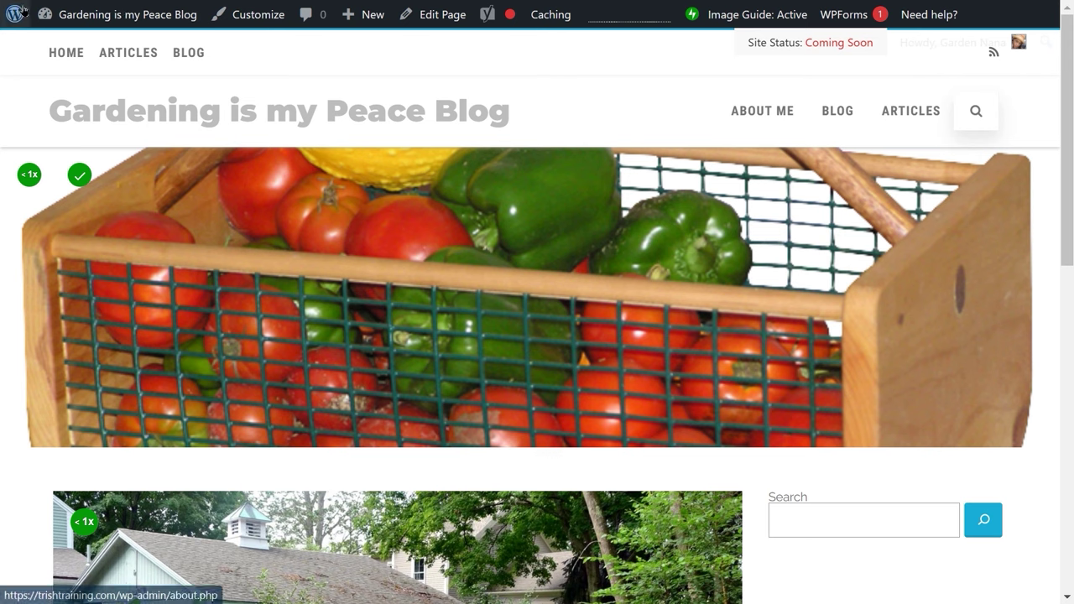
pyautogui.moveTo(42, 15)
pyautogui.click(49, 44)
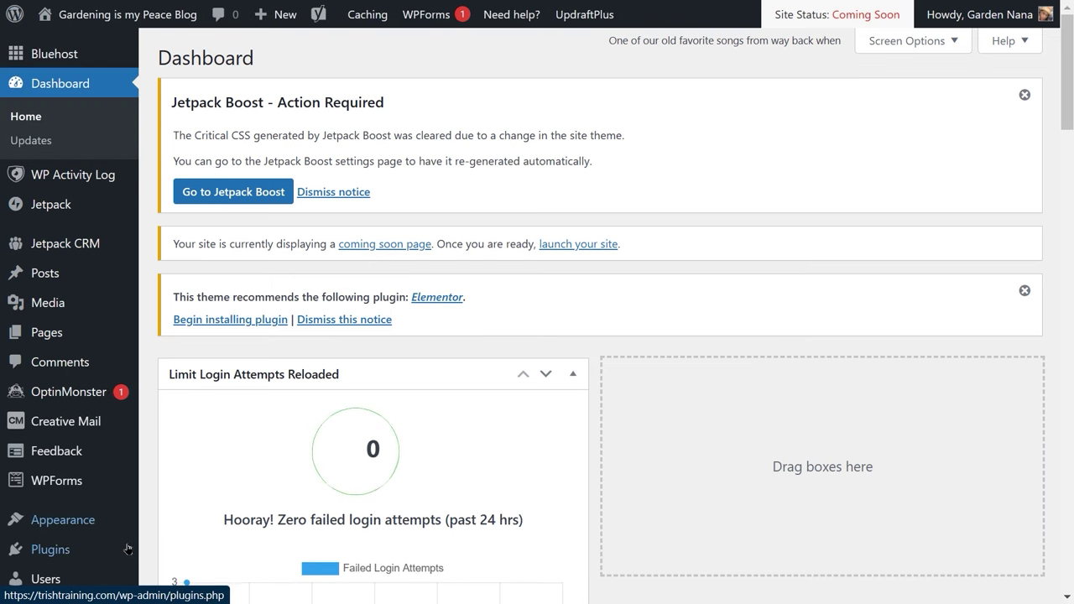
# On the Themes page, dismiss the Elementor recommendation and Jetpack Boost notices
pyautogui.moveTo(76, 520)
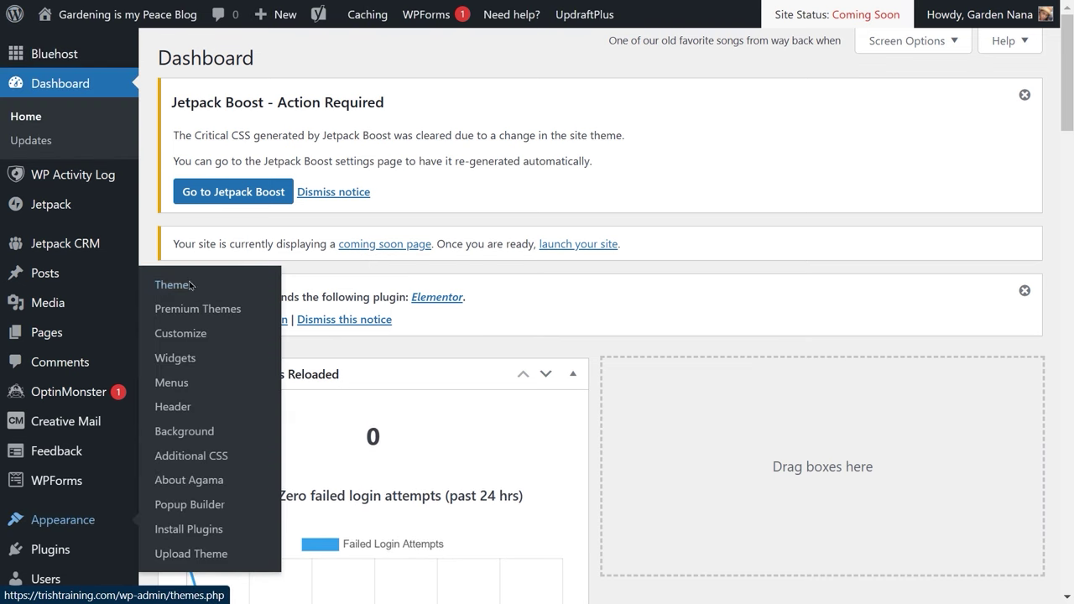
pyautogui.click(157, 290)
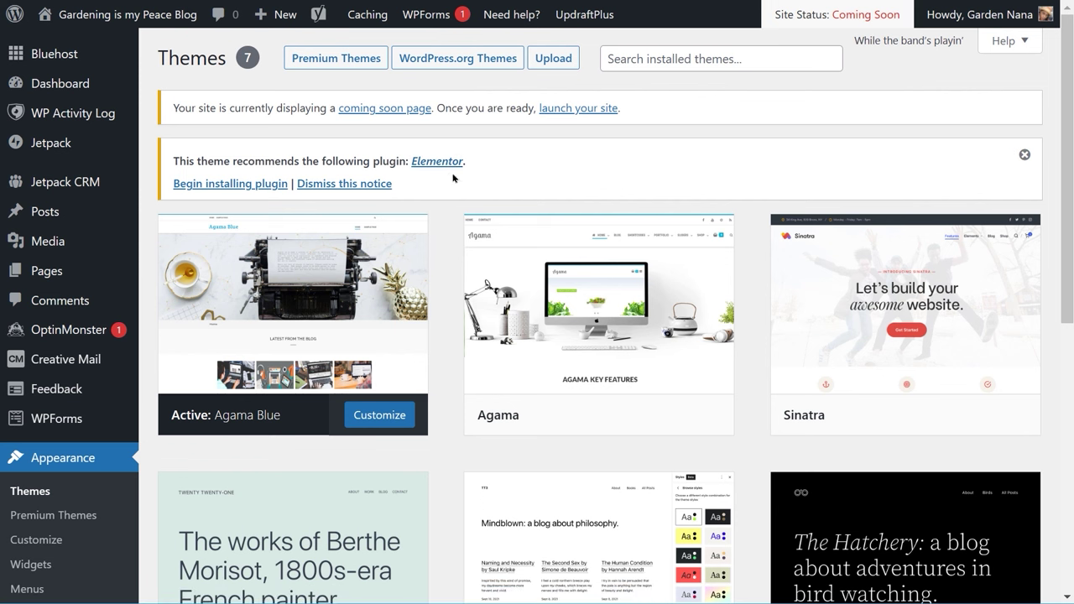
pyautogui.click(379, 184)
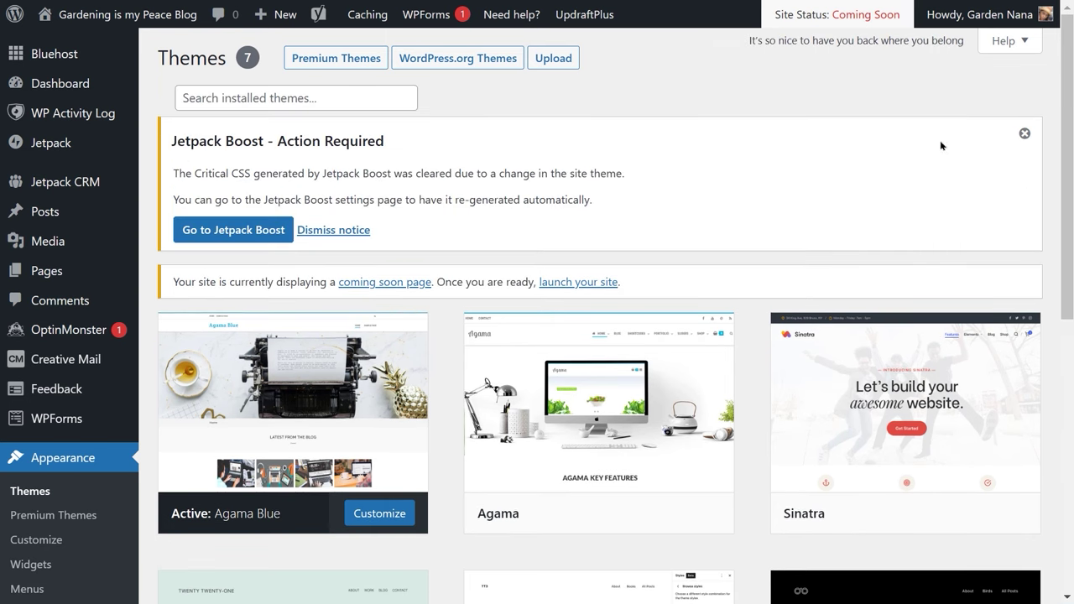
pyautogui.click(1025, 134)
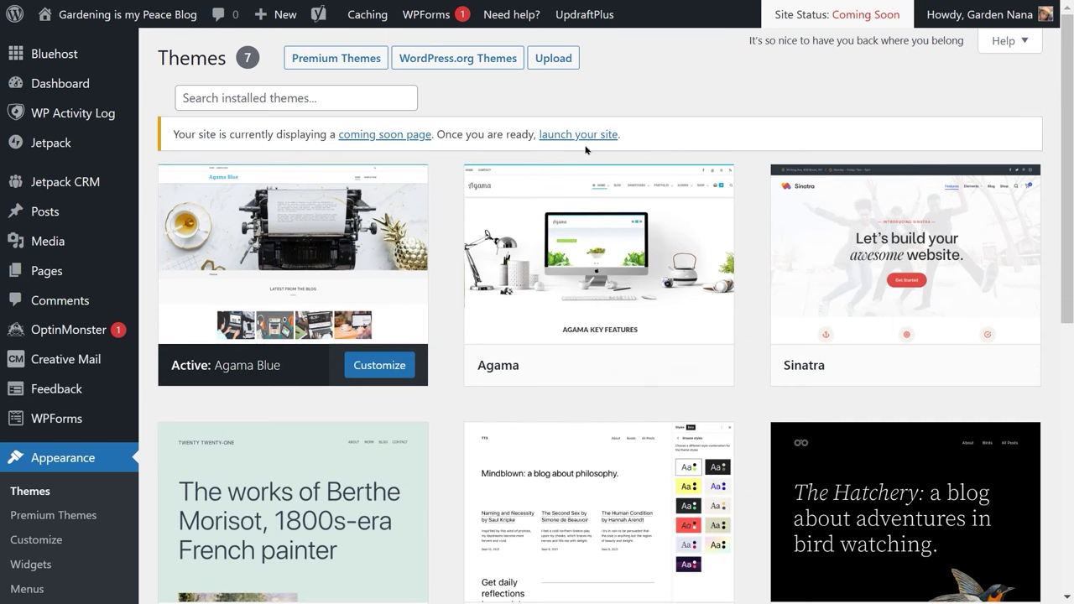
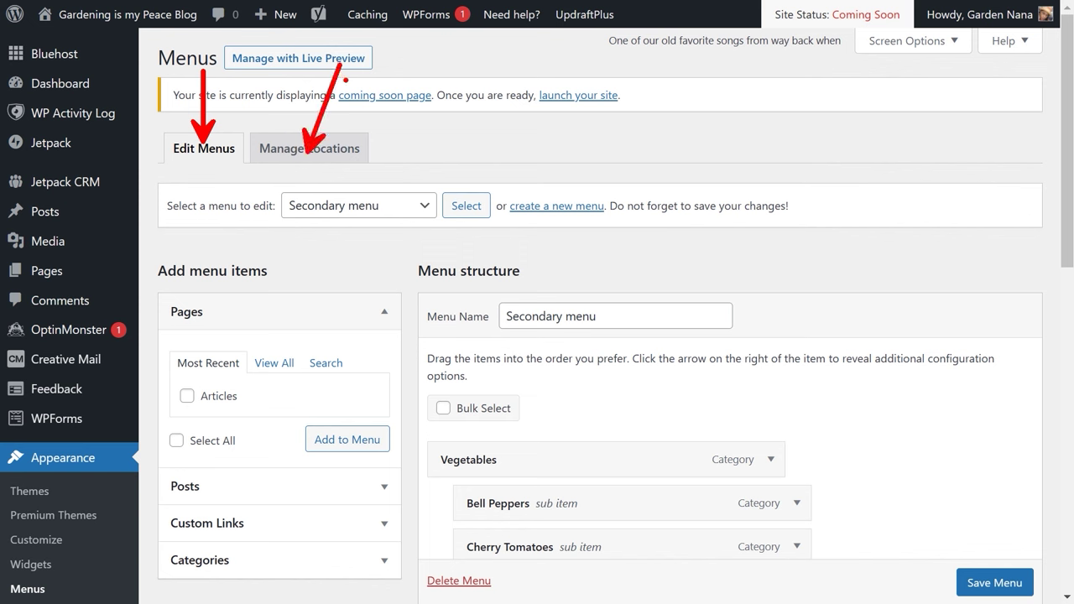
# Show the Manage Locations overview of the menus assigned to Top, Primary and Mobile
pyautogui.click(317, 146)
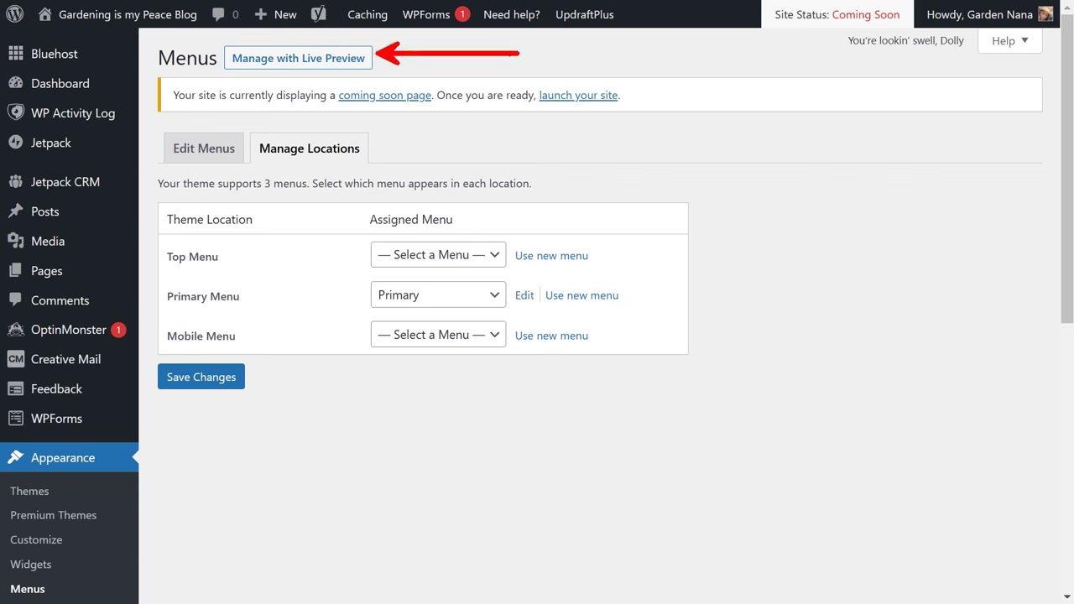
# Open the menus in the Customizer with the gardening blog previewed alongside
pyautogui.click(330, 61)
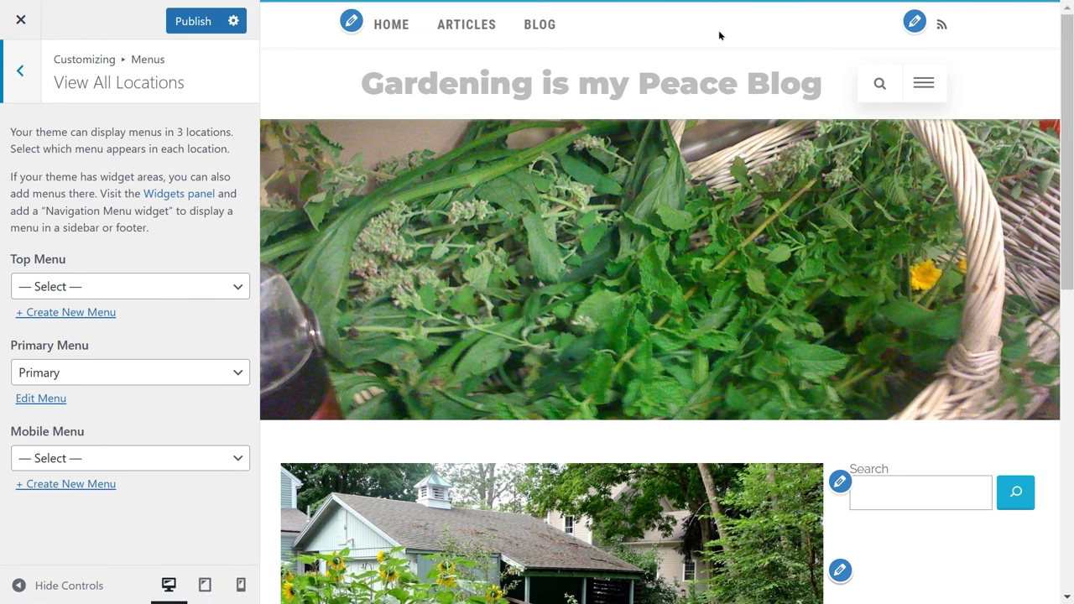
# Check the preview's mobile menu, then set the Top Menu location to the Primary menu
pyautogui.click(927, 83)
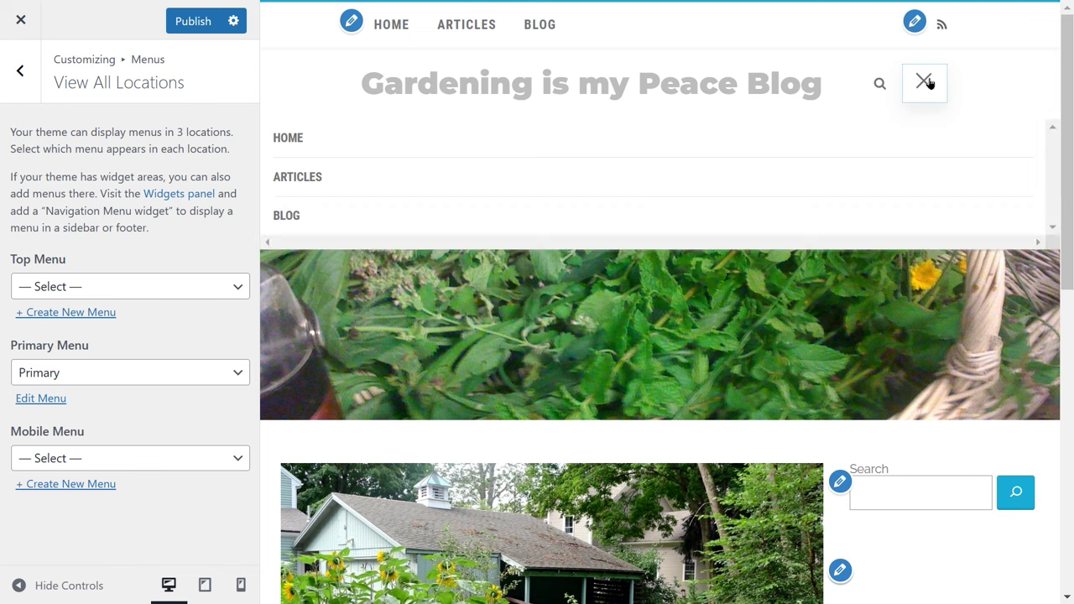
pyautogui.click(927, 81)
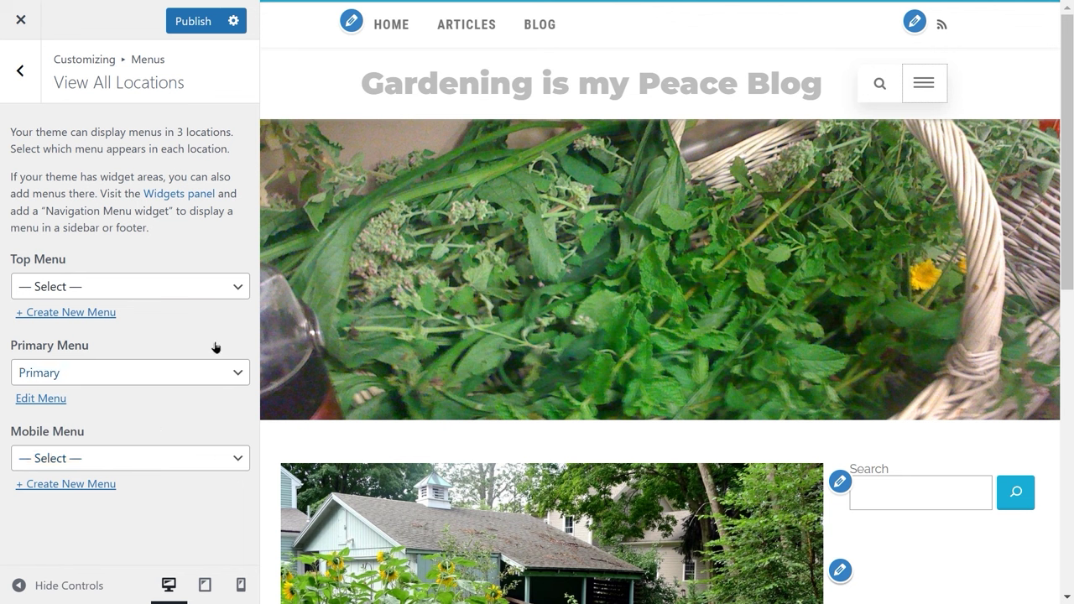
pyautogui.click(239, 287)
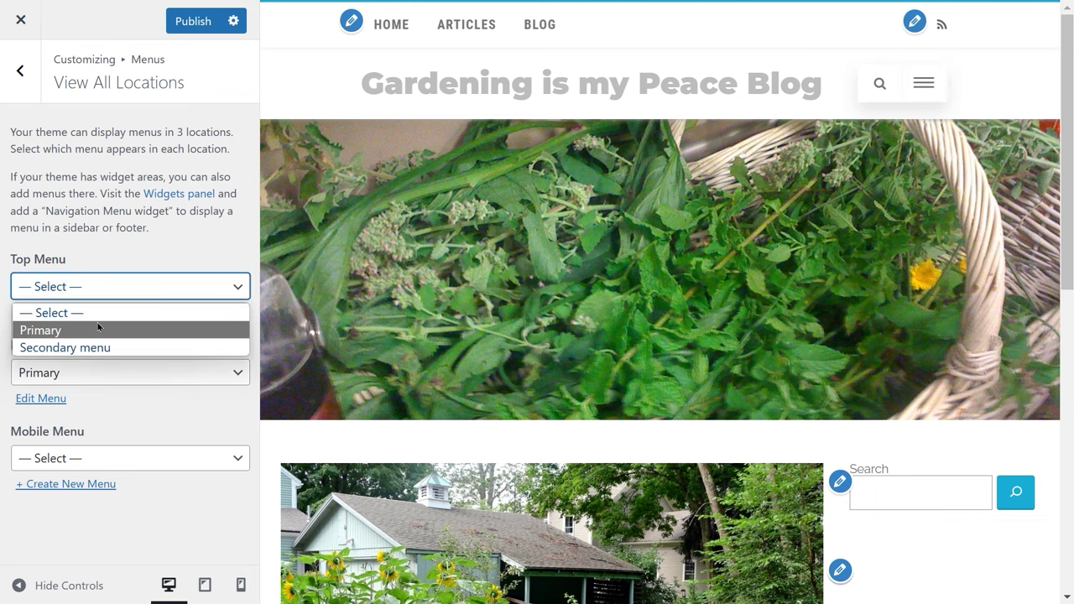
pyautogui.click(97, 328)
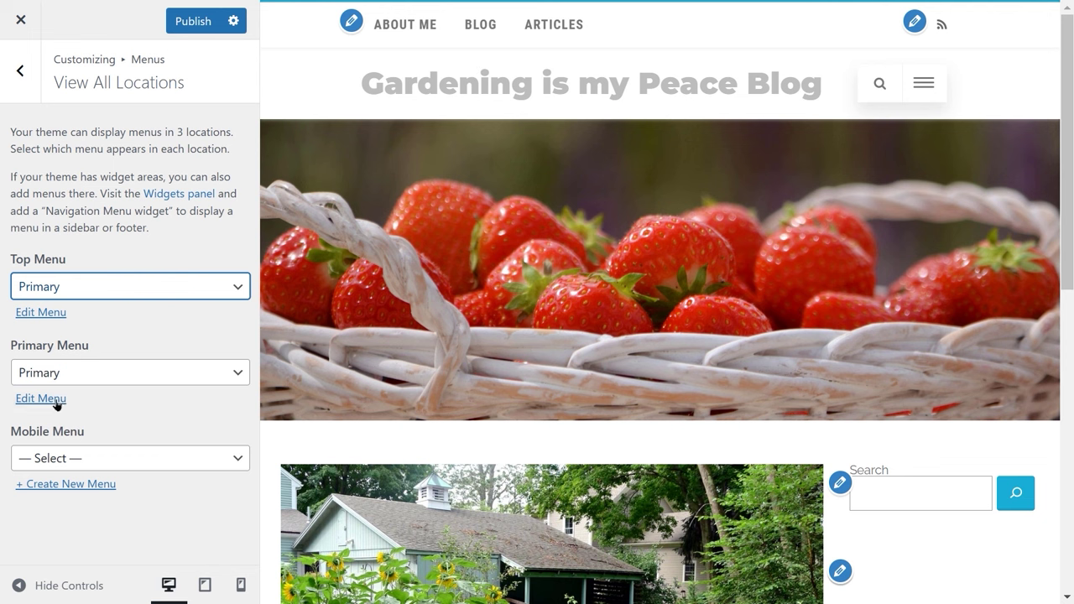
# Review the Primary menu's About Me, Blog and Articles items and publish the changes
pyautogui.click(31, 316)
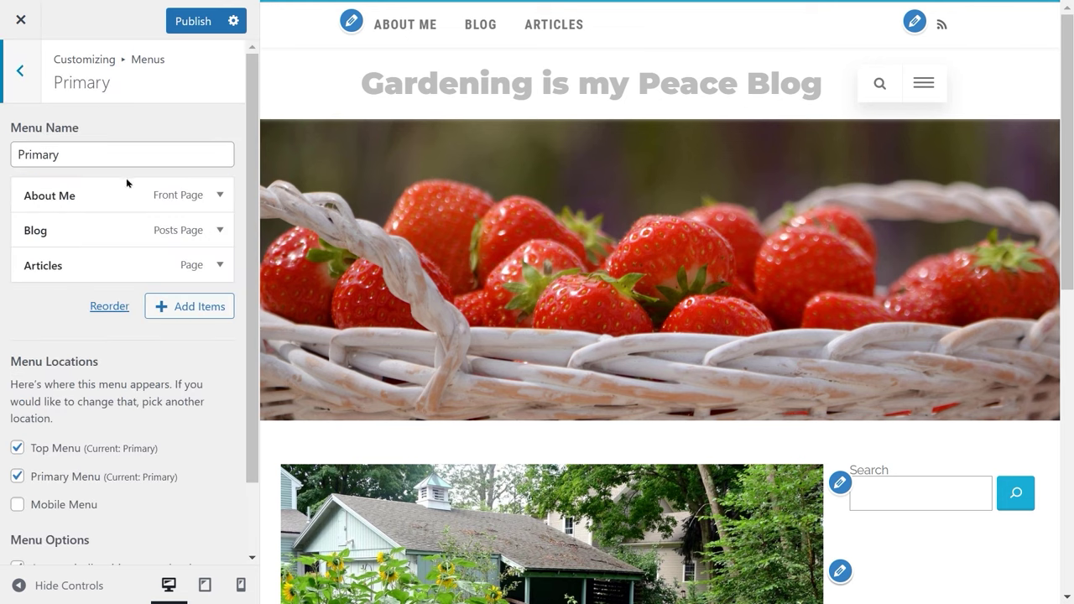
pyautogui.scroll(-1, 110, 181)
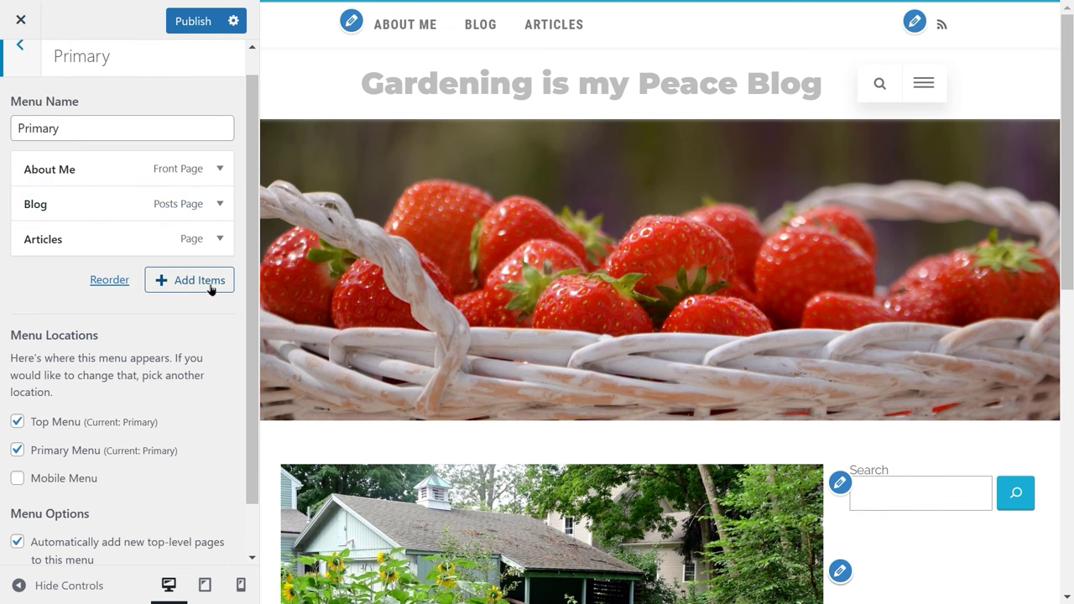
pyautogui.click(179, 287)
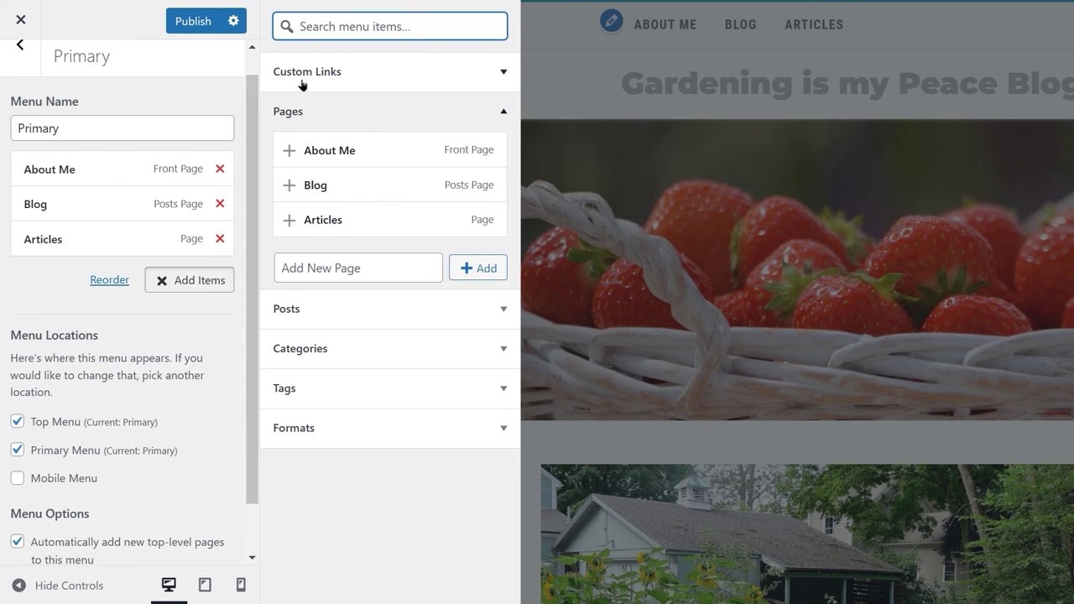
pyautogui.click(17, 307)
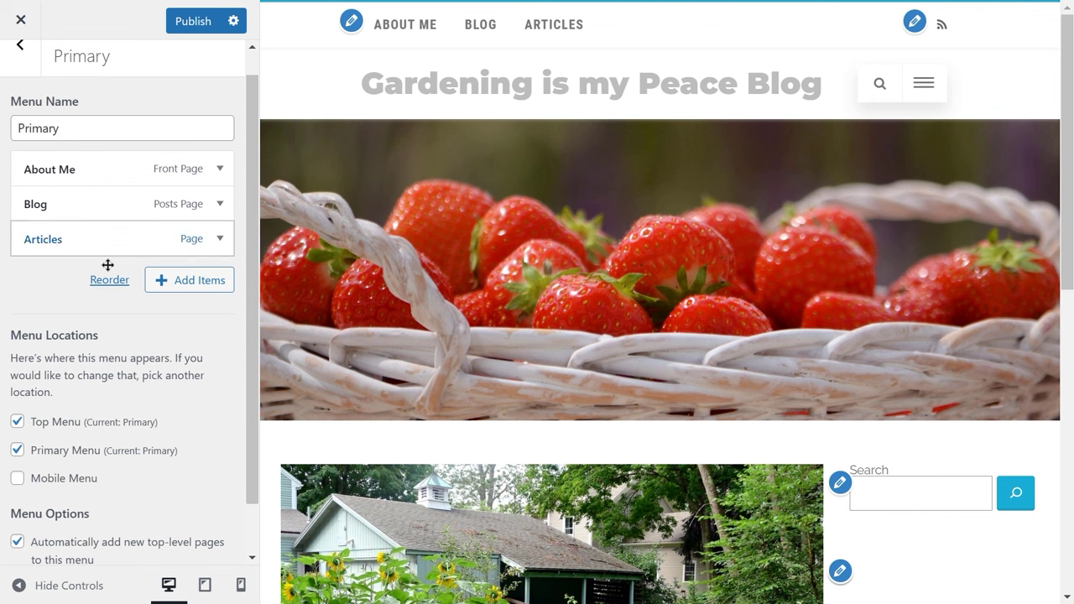
pyautogui.scroll(-1, 214, 321)
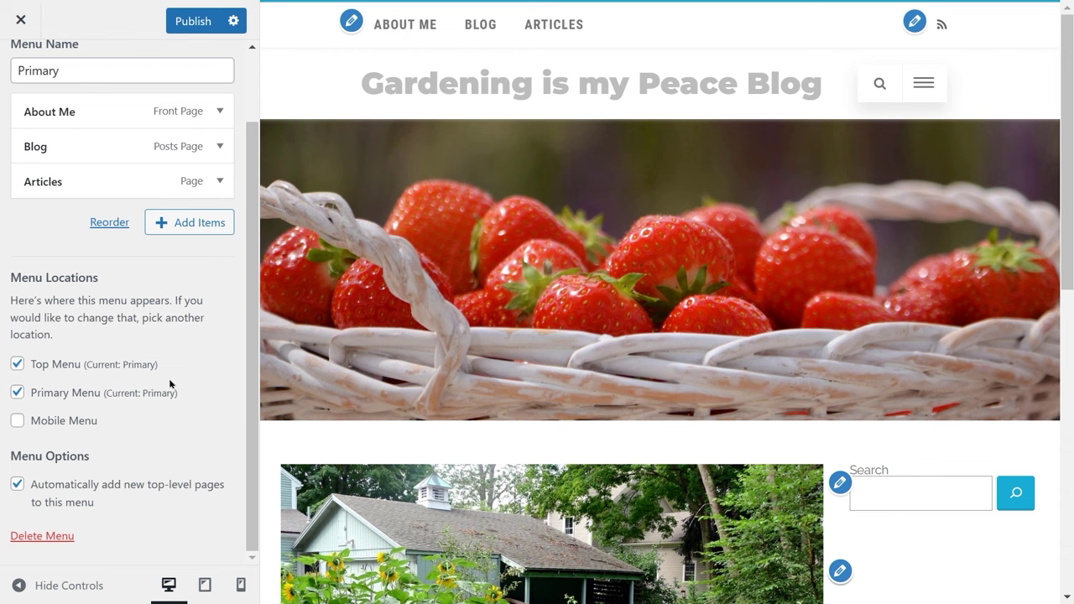
pyautogui.scroll(2, 103, 407)
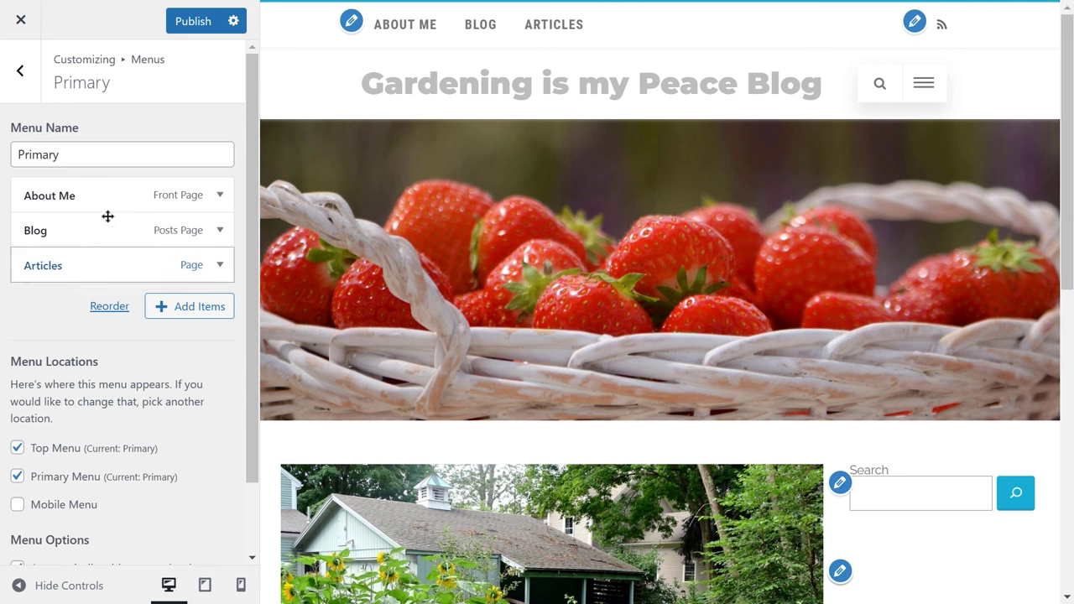
pyautogui.click(215, 19)
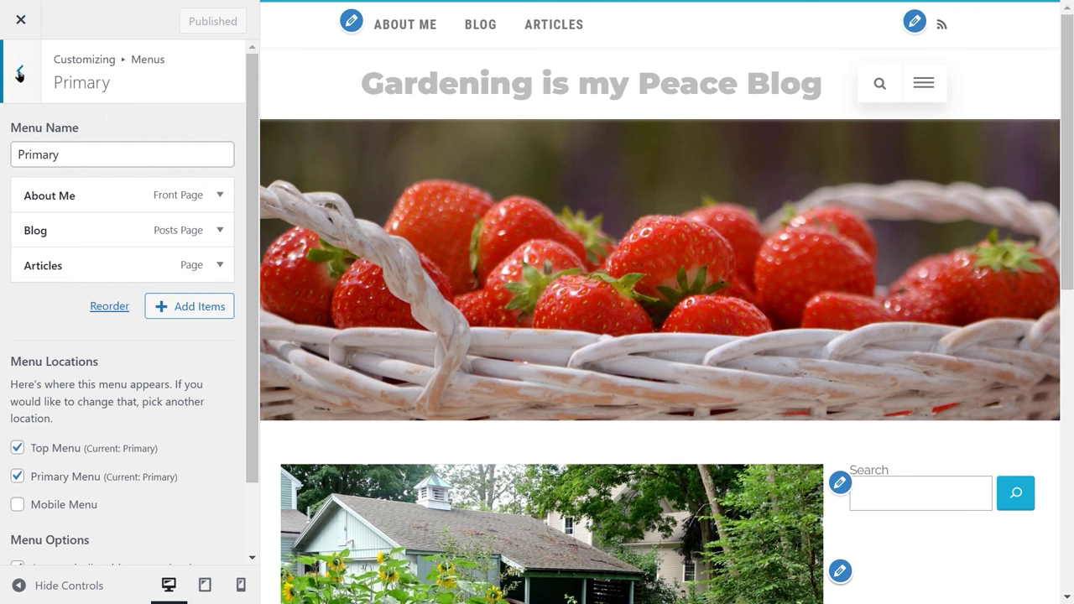
# Assign the Secondary menu to the Primary Menu location
pyautogui.click(19, 75)
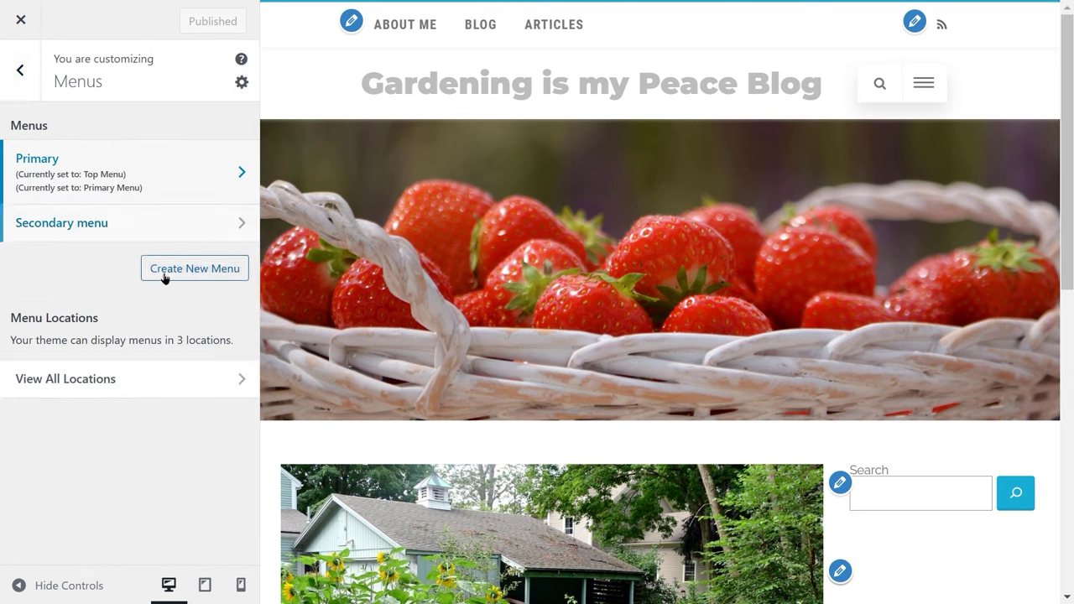
pyautogui.click(83, 383)
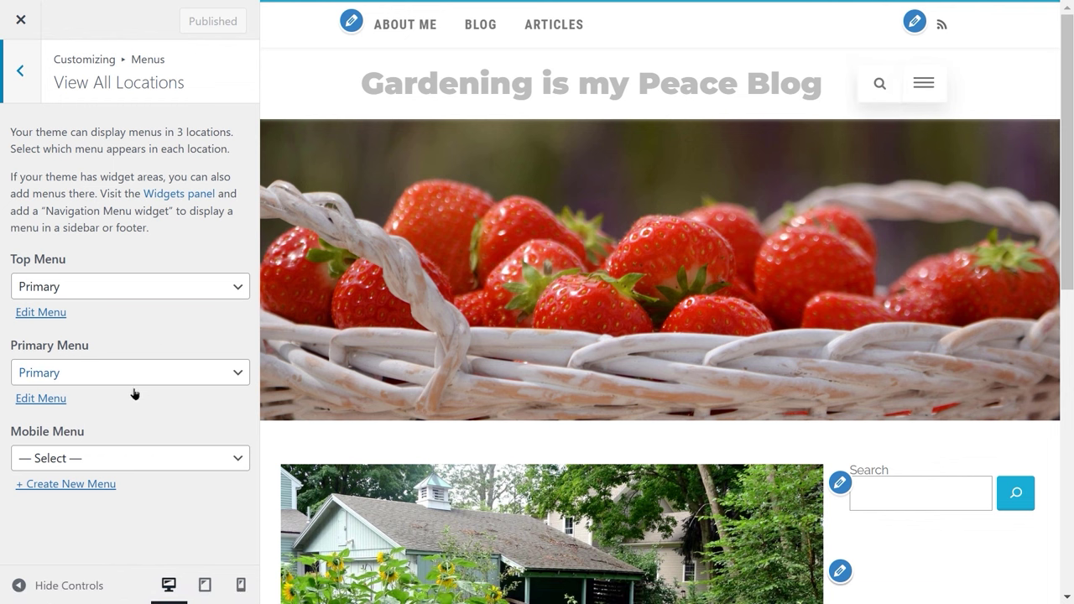
pyautogui.click(237, 379)
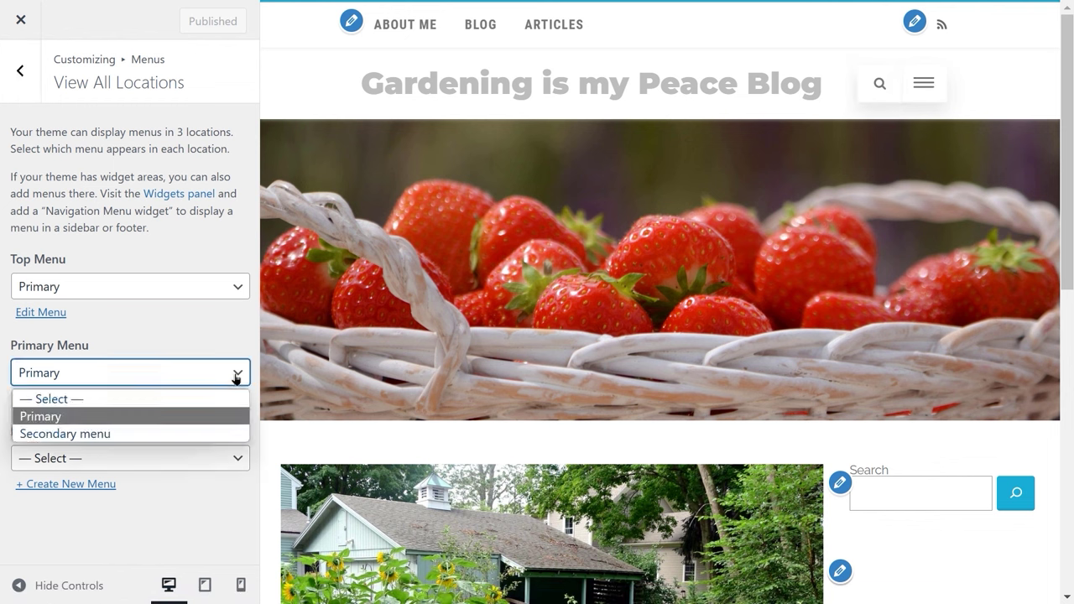
pyautogui.click(98, 435)
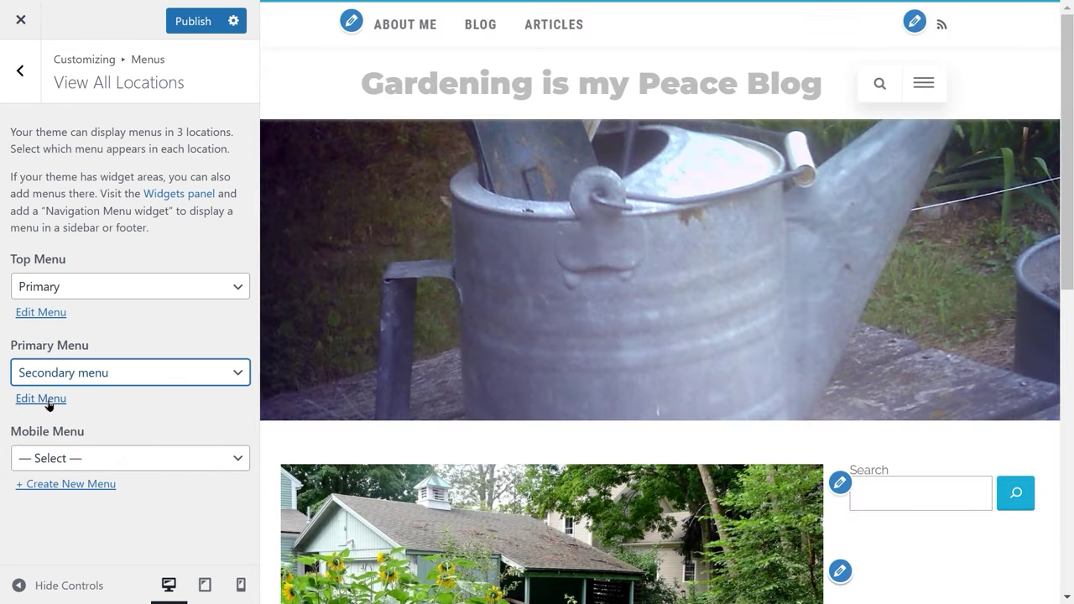
# Look through the Secondary menu's category items, then return to the menus list
pyautogui.click(47, 400)
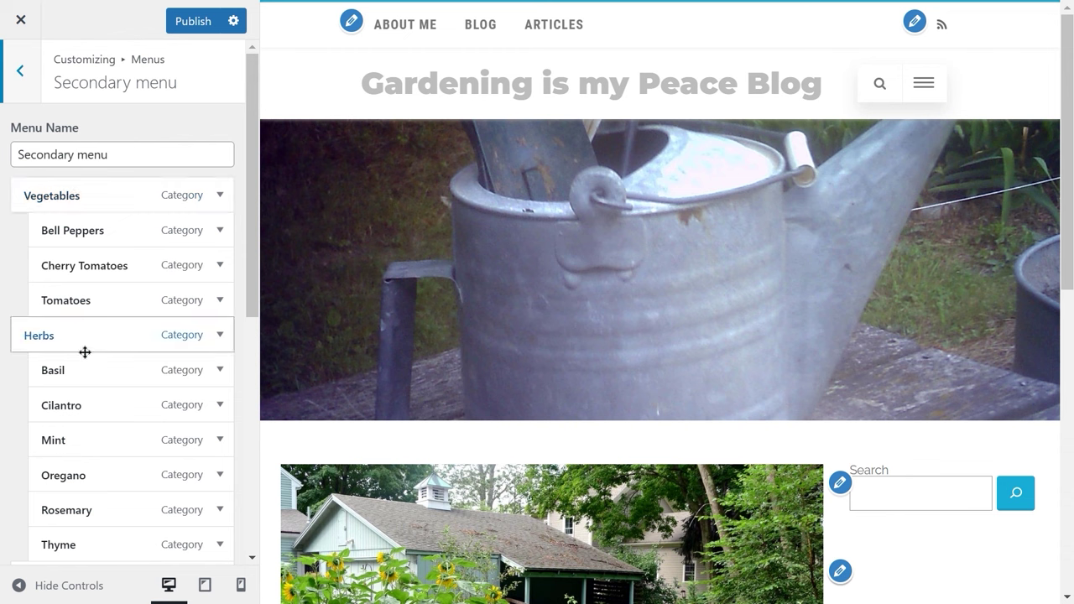
pyautogui.scroll(-1, 86, 353)
pyautogui.scroll(-4, 86, 353)
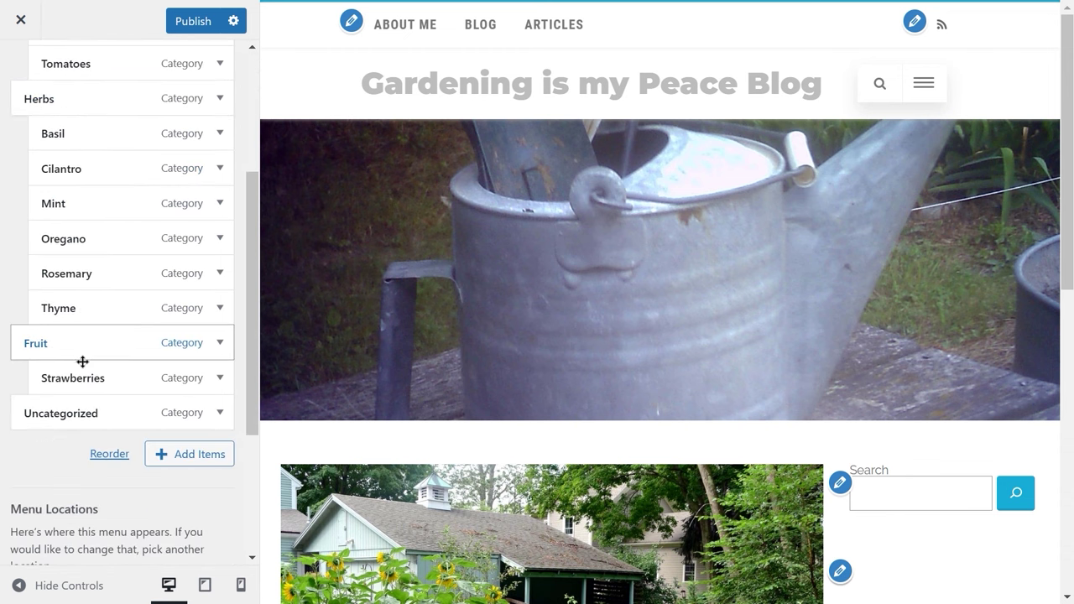
pyautogui.scroll(5, 83, 429)
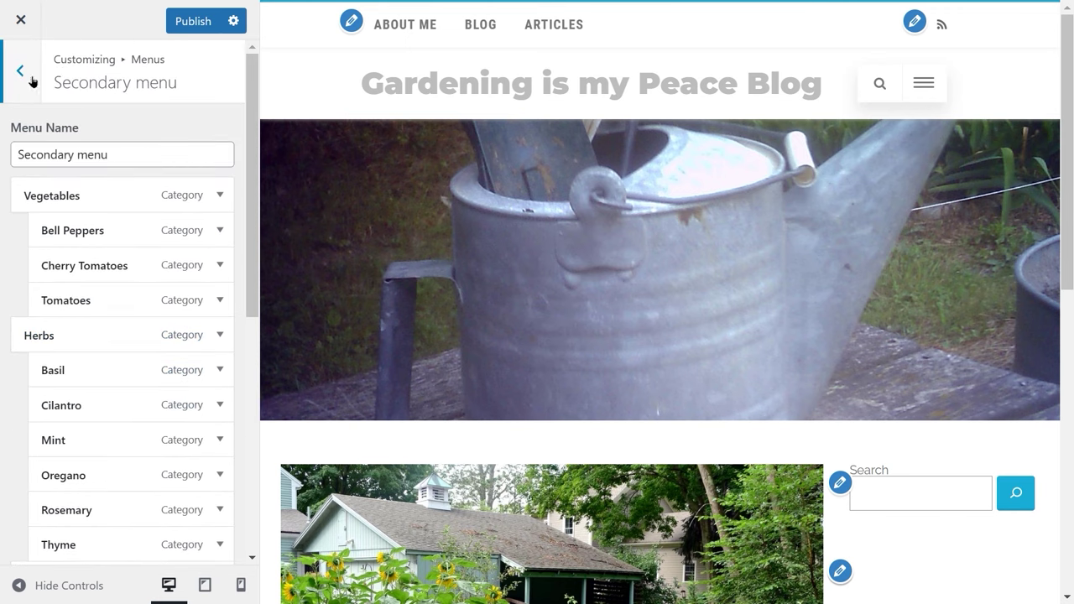
pyautogui.click(22, 71)
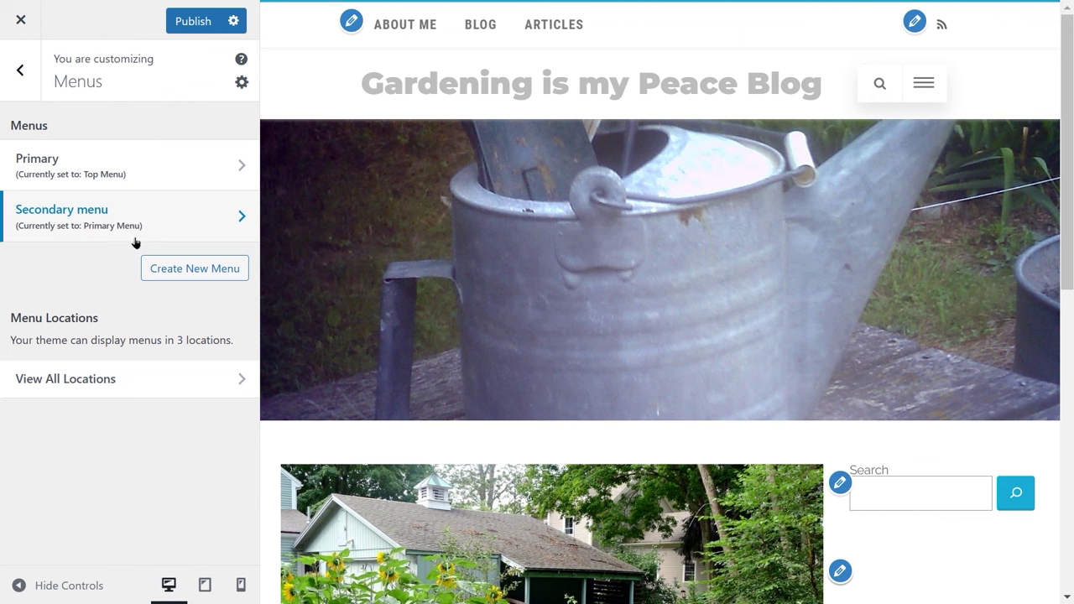
# Set Mobile Menu to Primary, publish, and check the preview's collapsed header menu
pyautogui.click(175, 387)
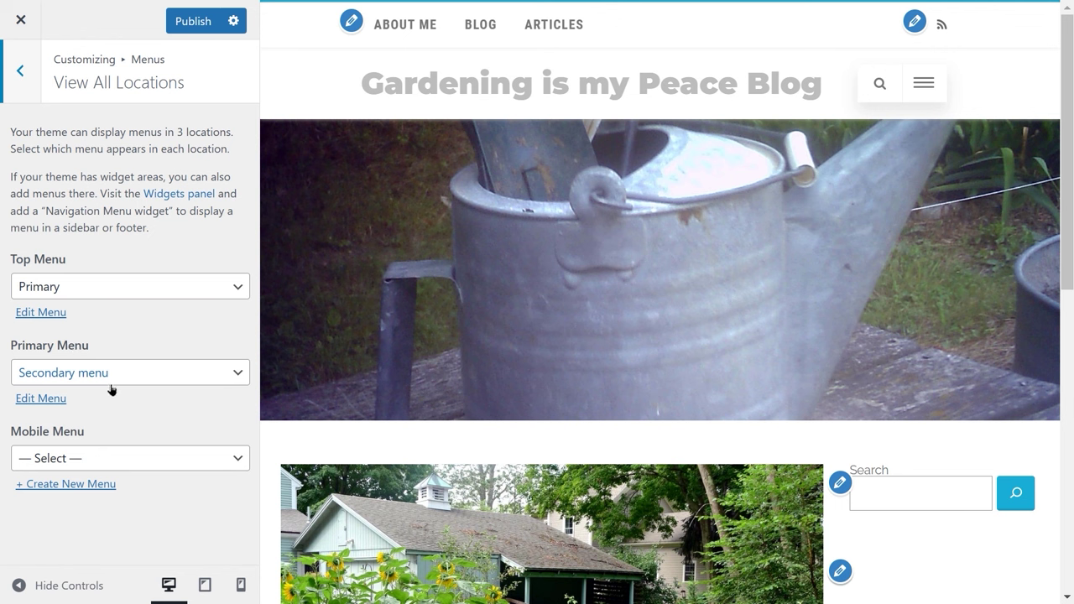
pyautogui.click(245, 459)
pyautogui.click(90, 501)
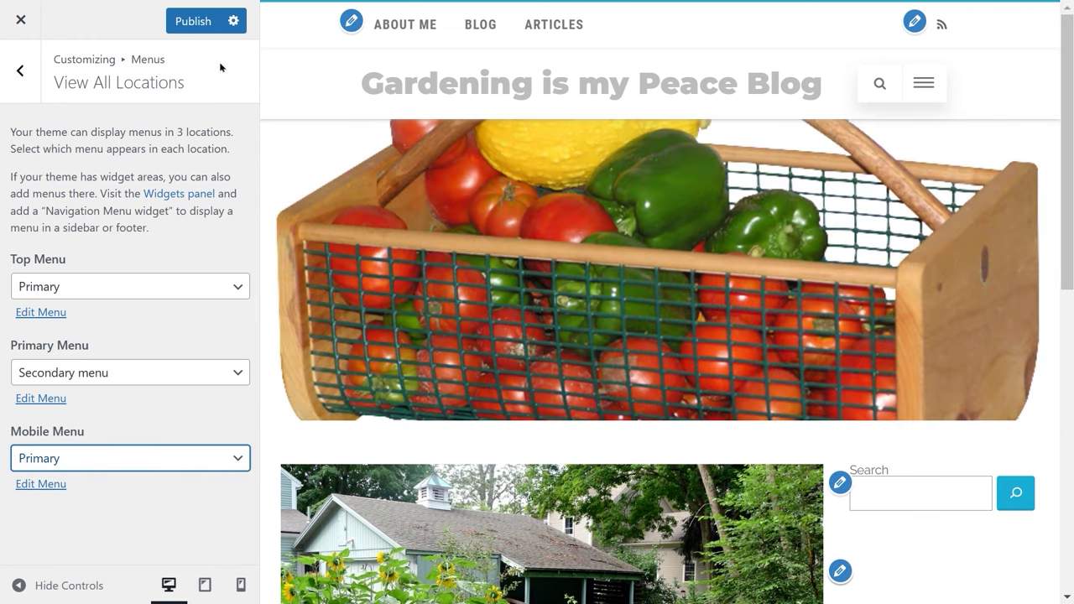
pyautogui.click(210, 26)
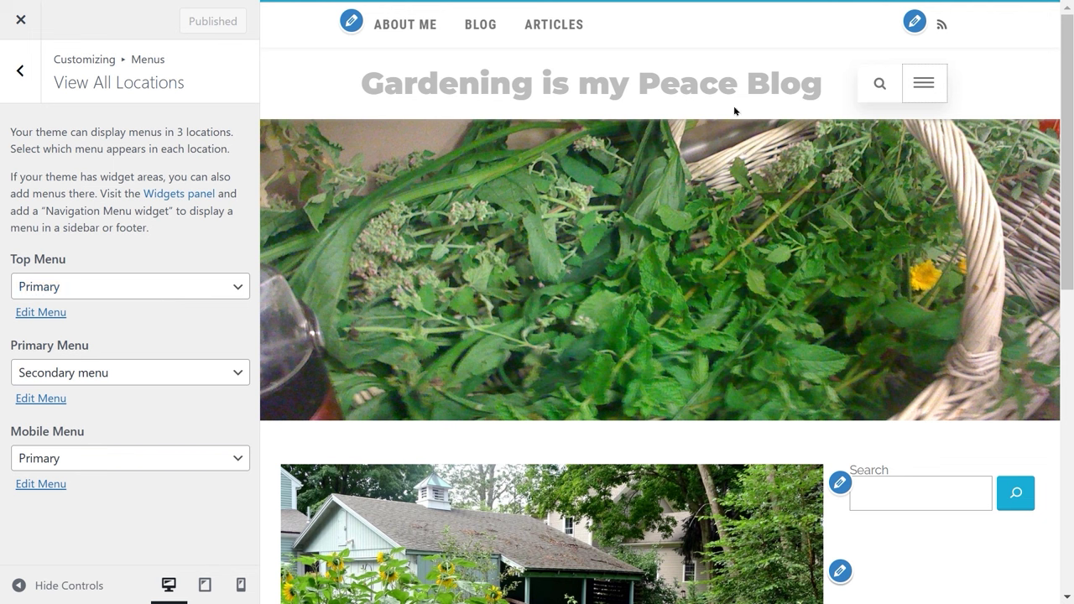
pyautogui.click(922, 96)
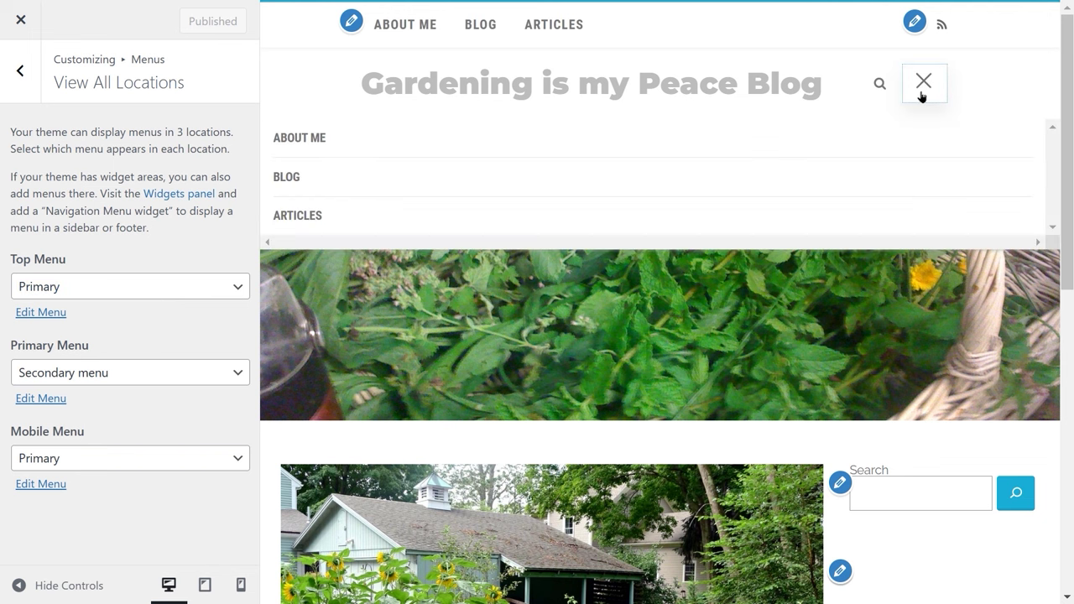
pyautogui.click(922, 94)
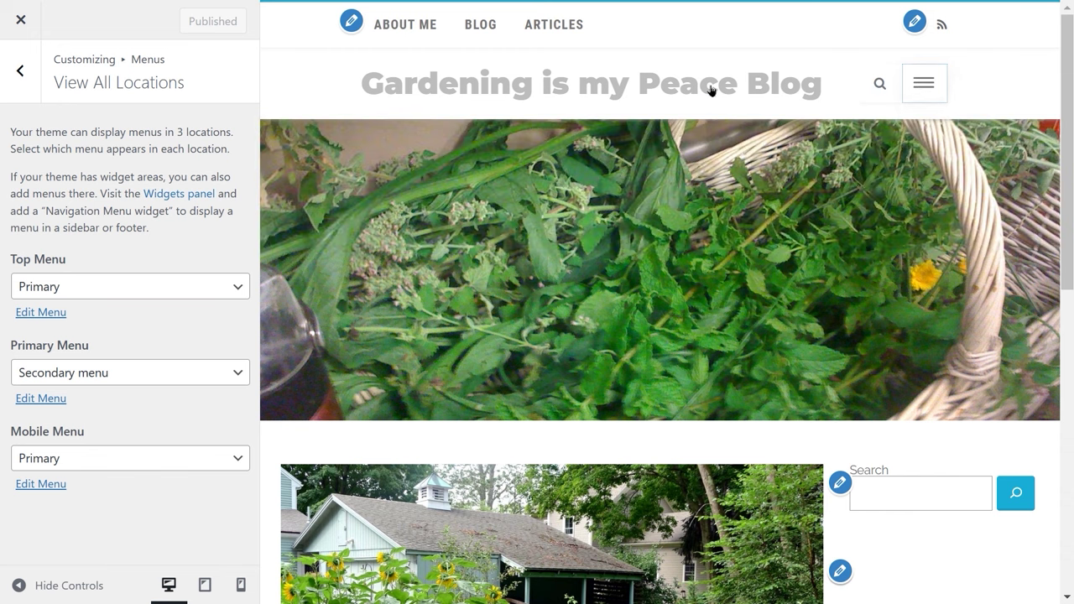
# Exit the Customizer and view the live About Me page from All Pages
pyautogui.click(23, 26)
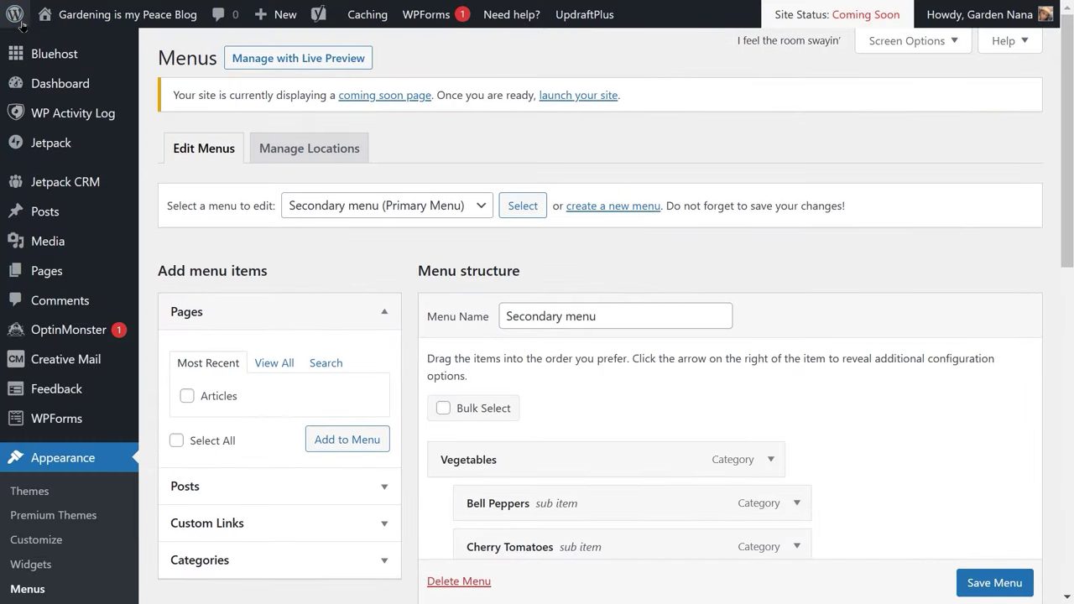
pyautogui.moveTo(69, 274)
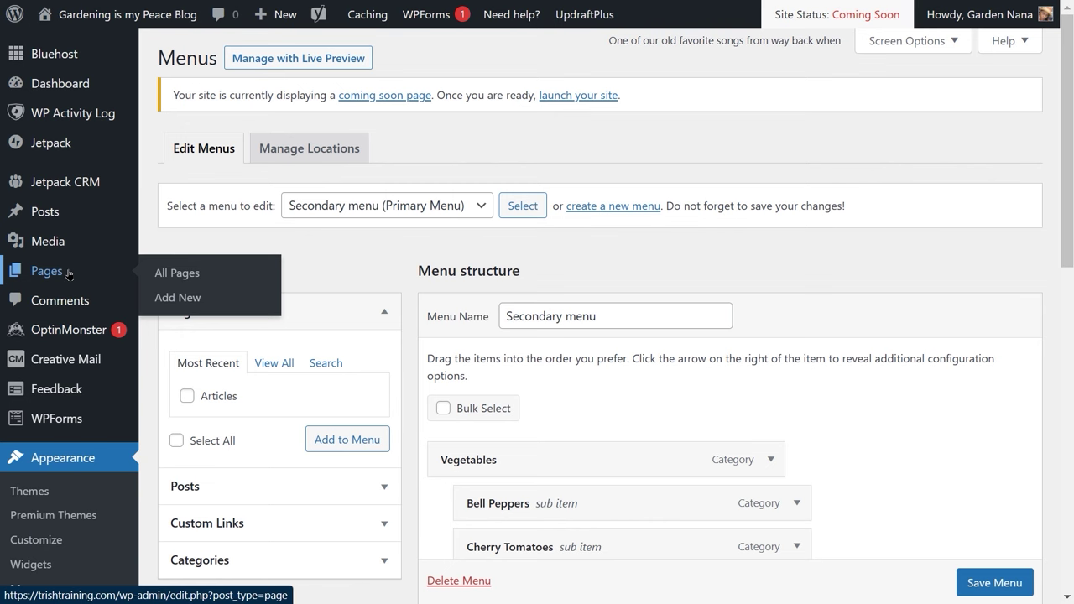
pyautogui.click(69, 274)
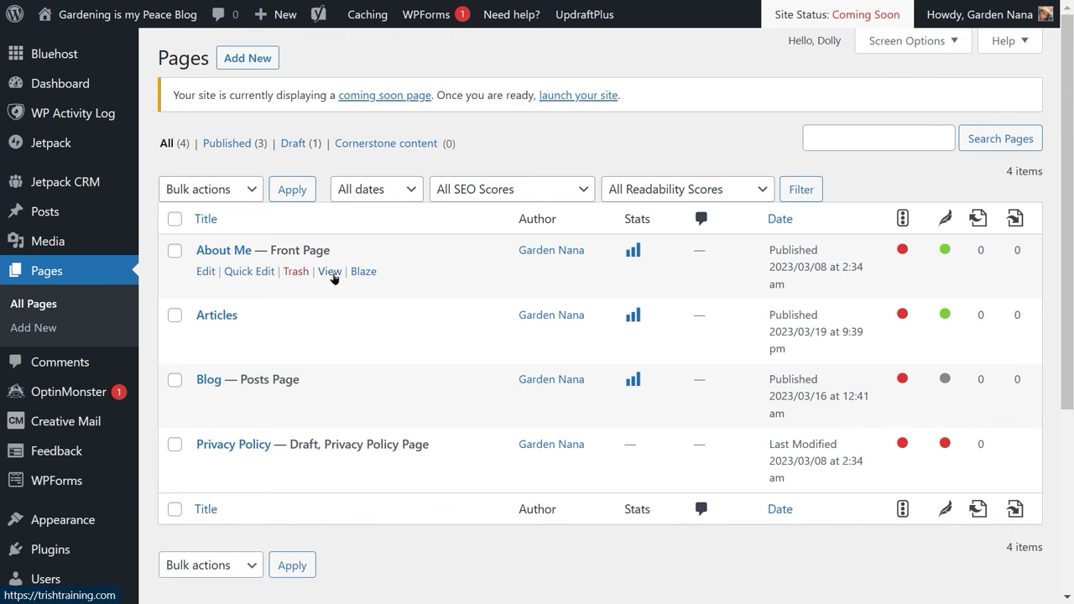
pyautogui.click(330, 273)
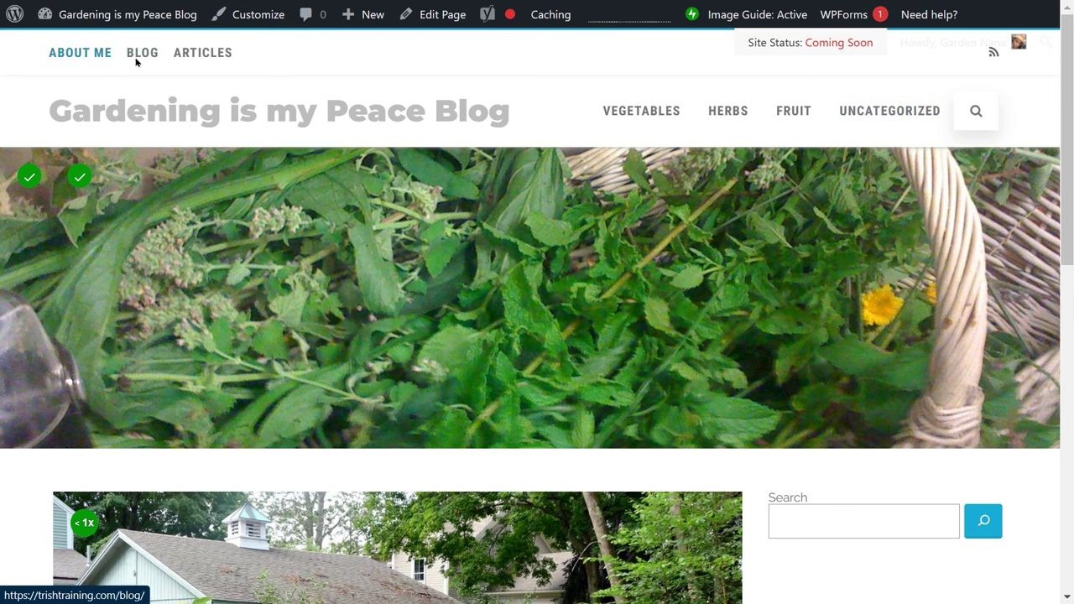
pyautogui.scroll(-1, 420, 69)
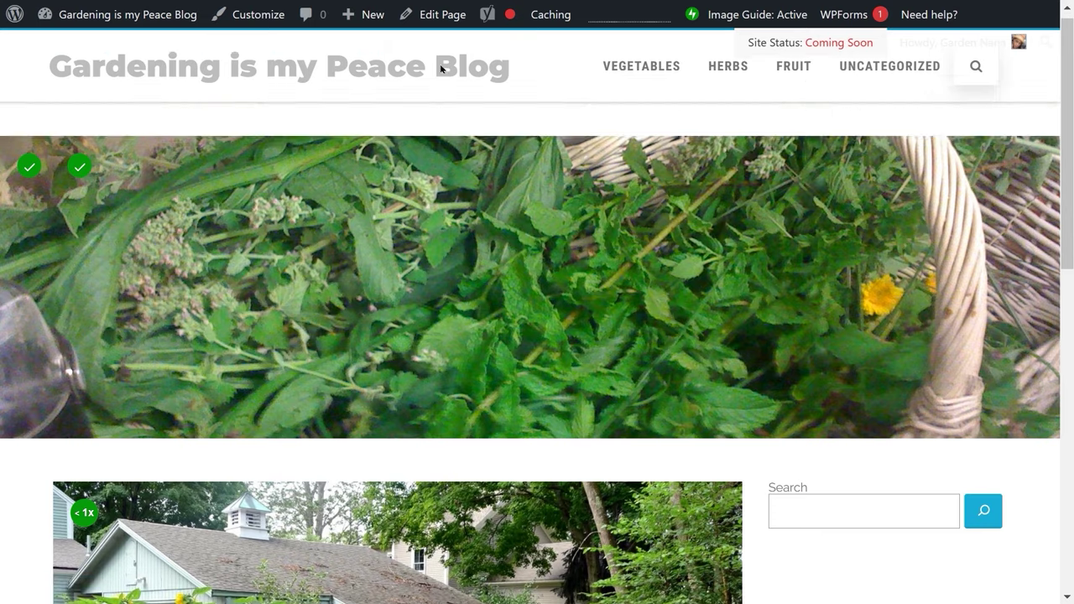
pyautogui.scroll(-1, 442, 69)
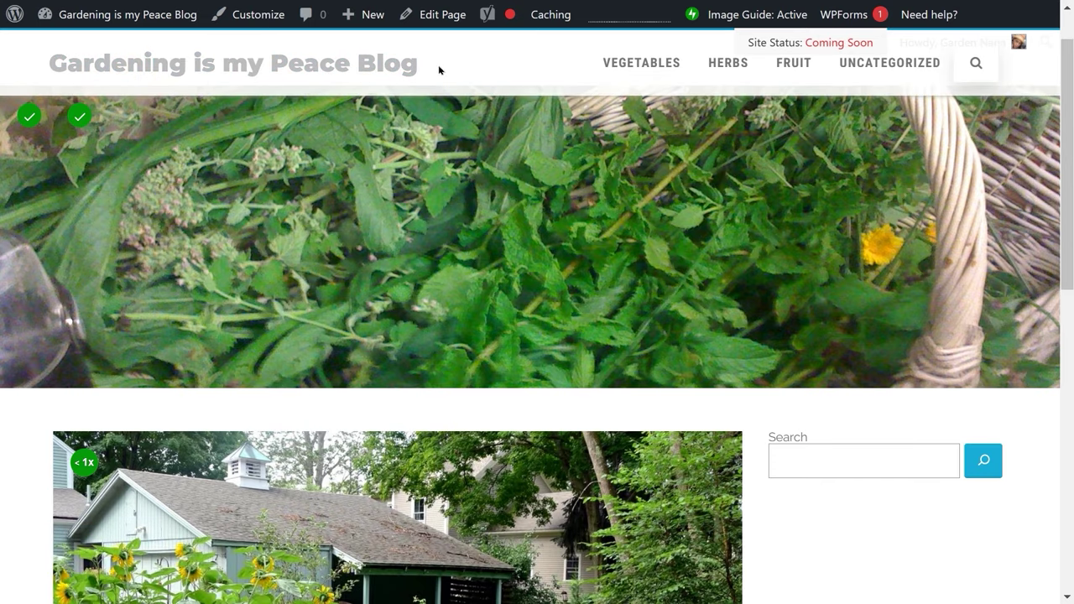
pyautogui.scroll(1, 438, 70)
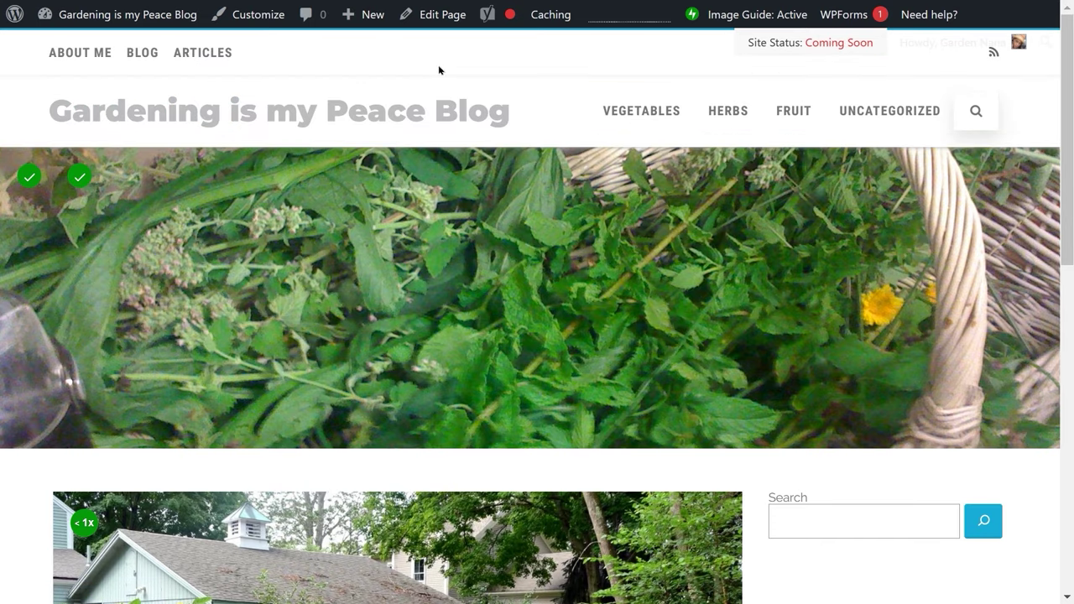